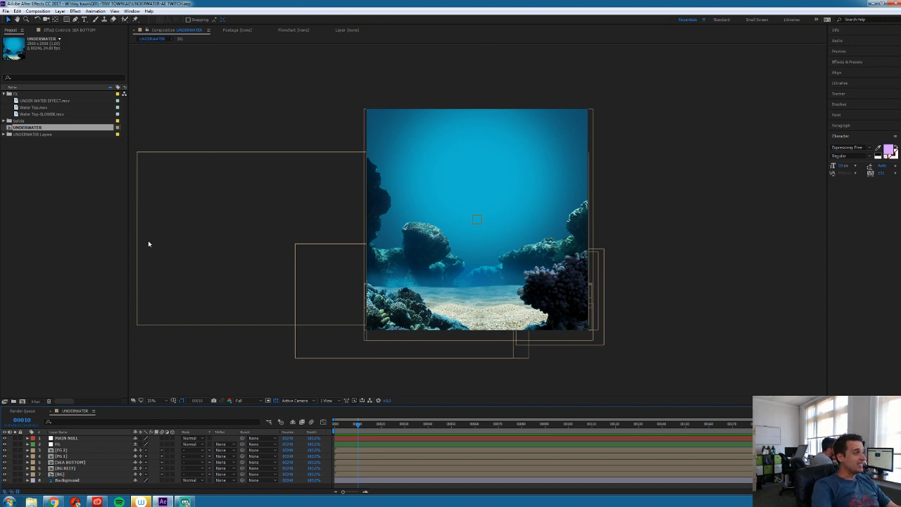
Examine the UNDER WATER EFFECT, Water Top and Water Top-SLOWER clips in the project's FX folder
left_click(21, 102)
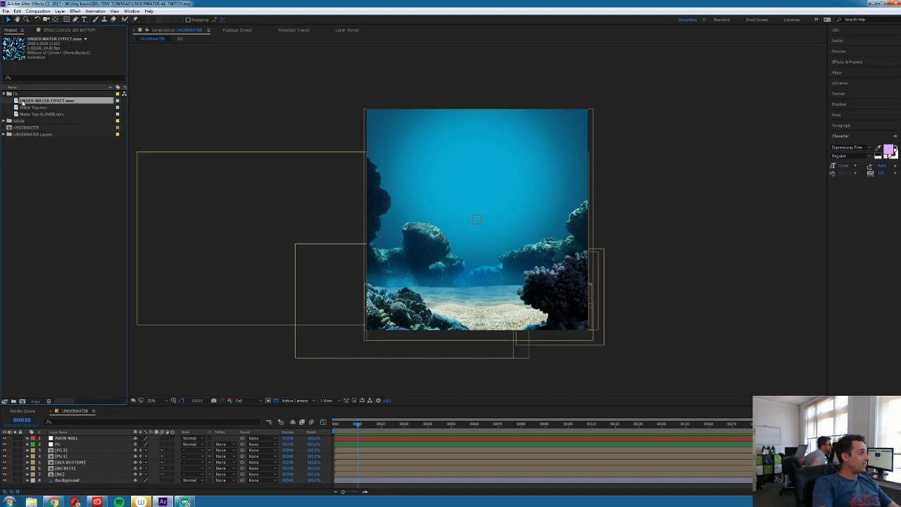
left_click(35, 114)
left_click(40, 102)
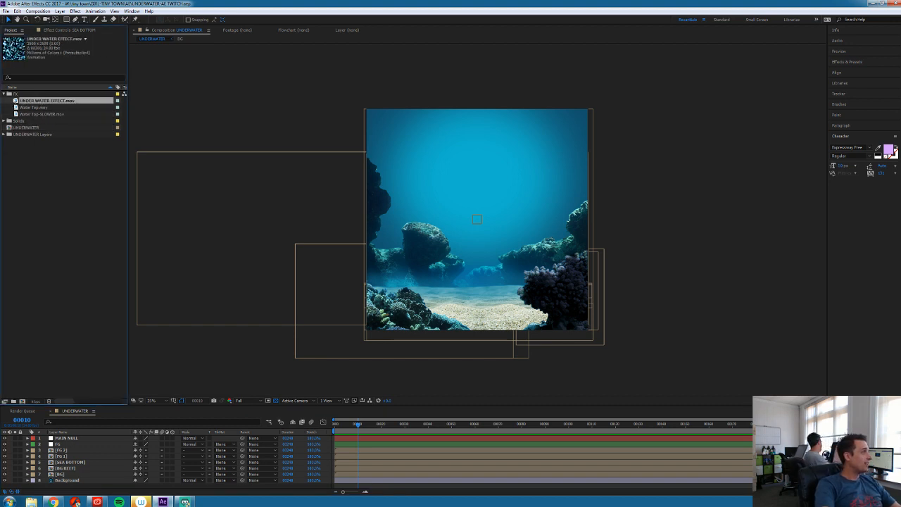
left_click(4, 93)
left_click(3, 93)
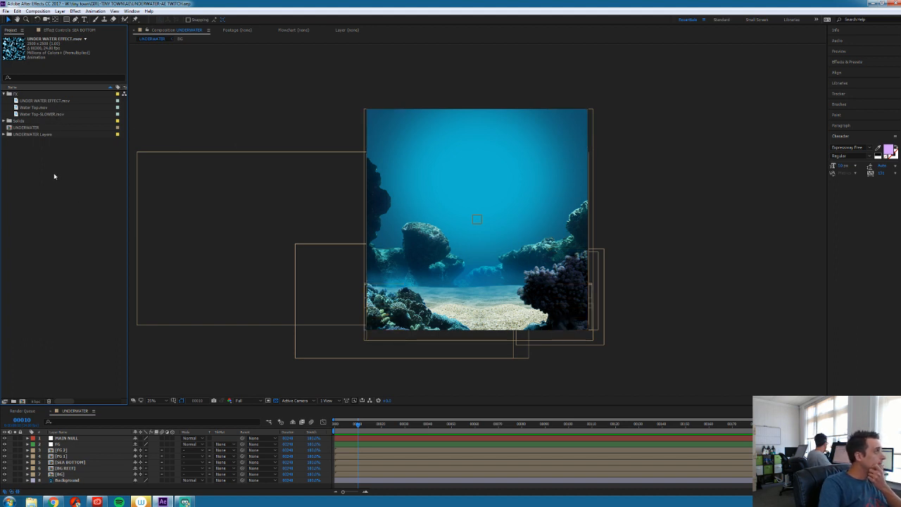
left_click(43, 108)
left_click(34, 101)
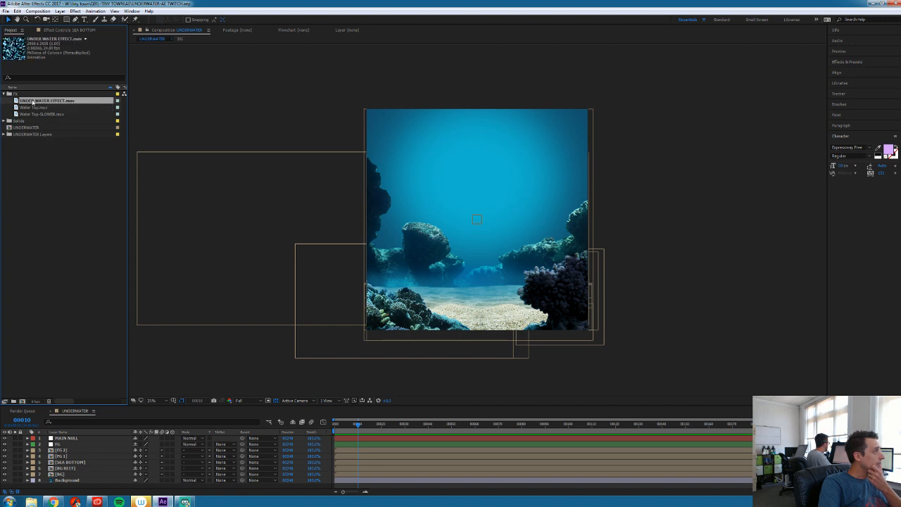
left_click(41, 108)
left_click(47, 114)
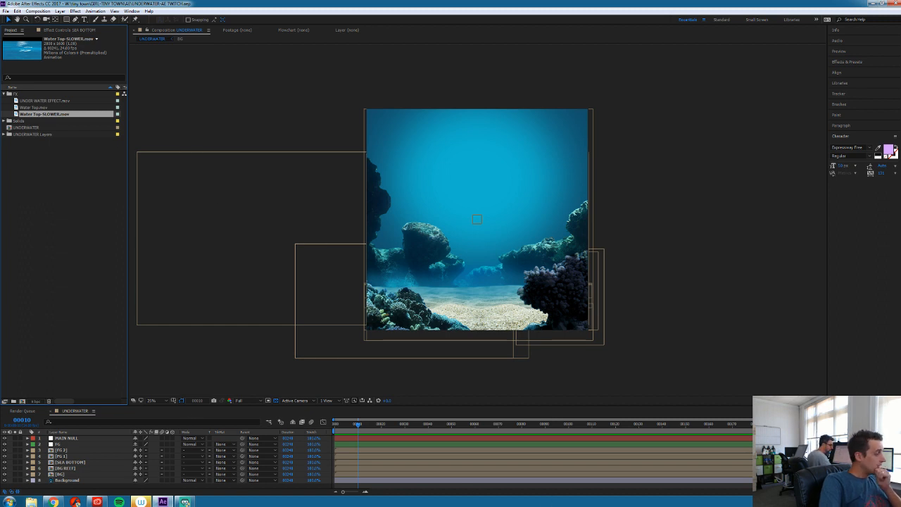
Switch to Windows Explorer and open the RENDERS folder under tiny town > GIRL-TINY TOWN on the WORK drive
mouse_move(163, 501)
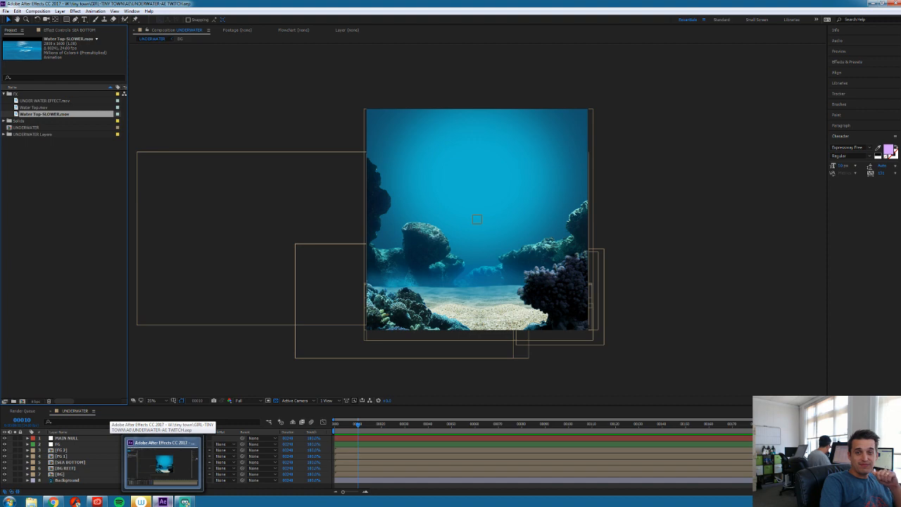
left_click(31, 501)
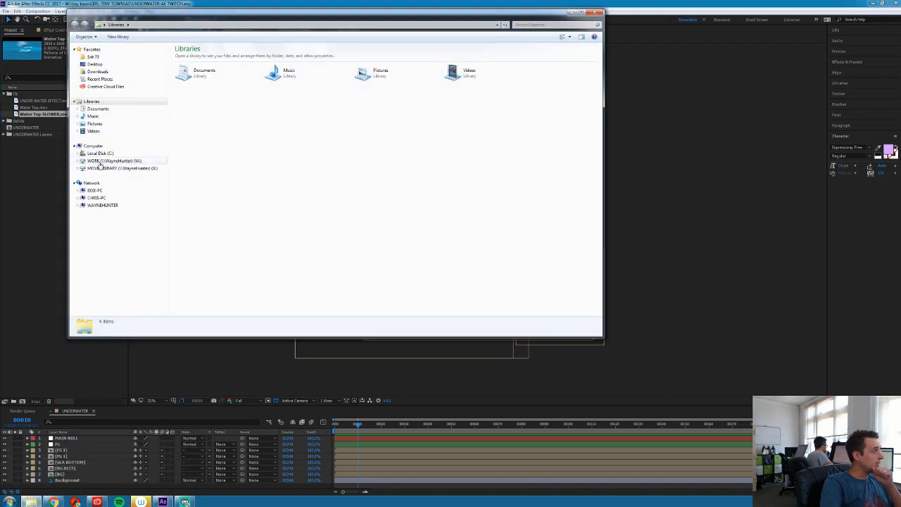
left_click(100, 161)
left_click(209, 280)
scroll(209, 282, "down", 6)
scroll(209, 281, "down", 11)
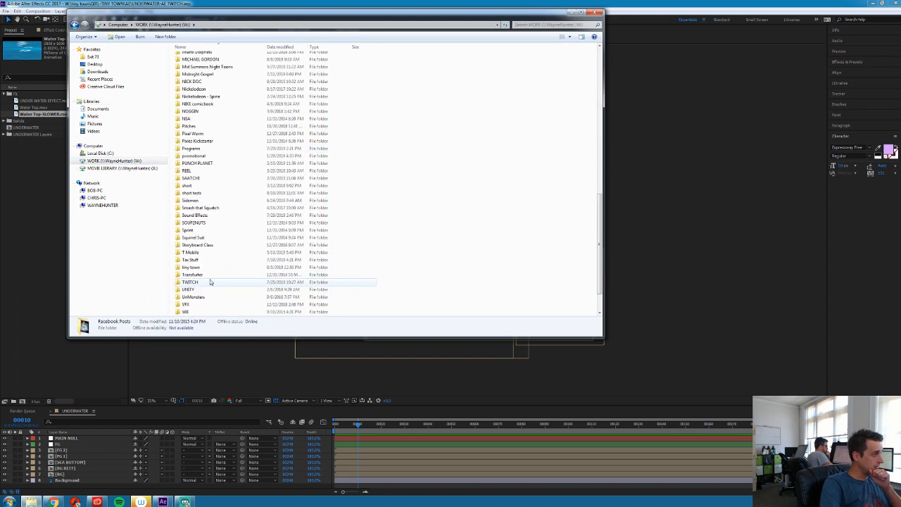
double_click(200, 268)
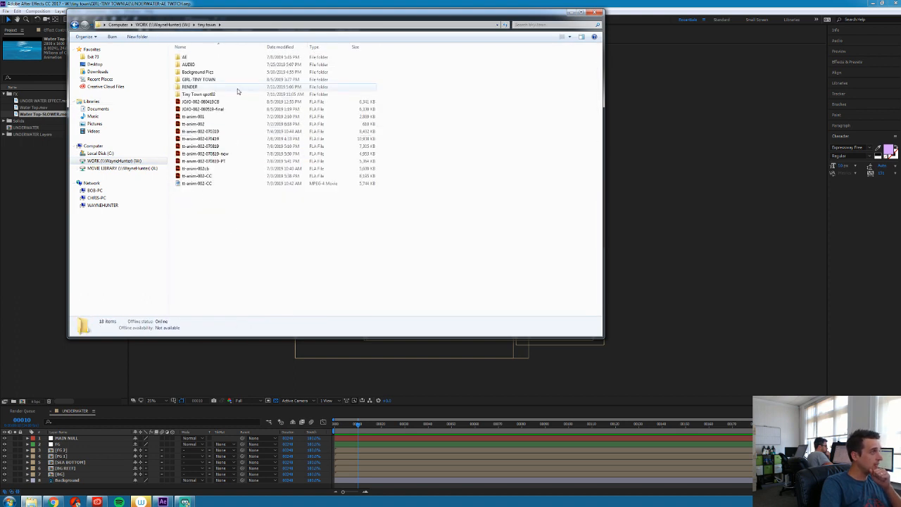
double_click(201, 79)
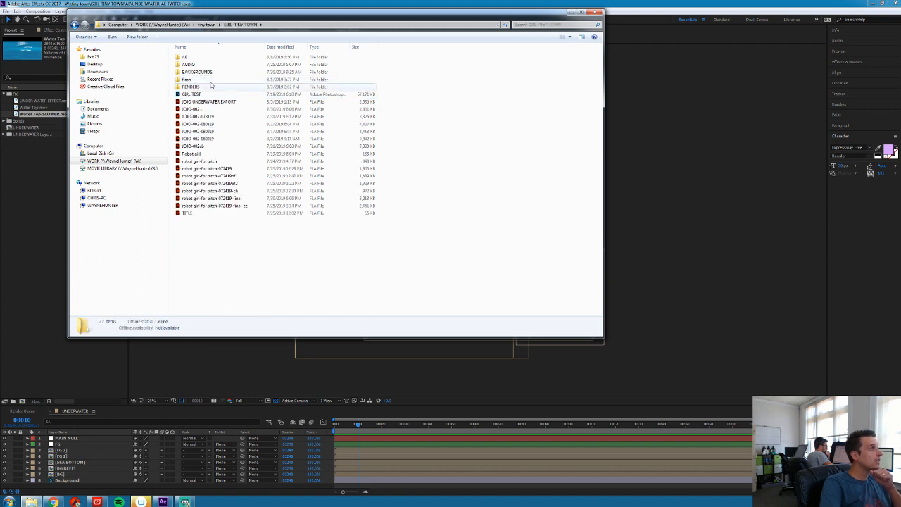
double_click(197, 86)
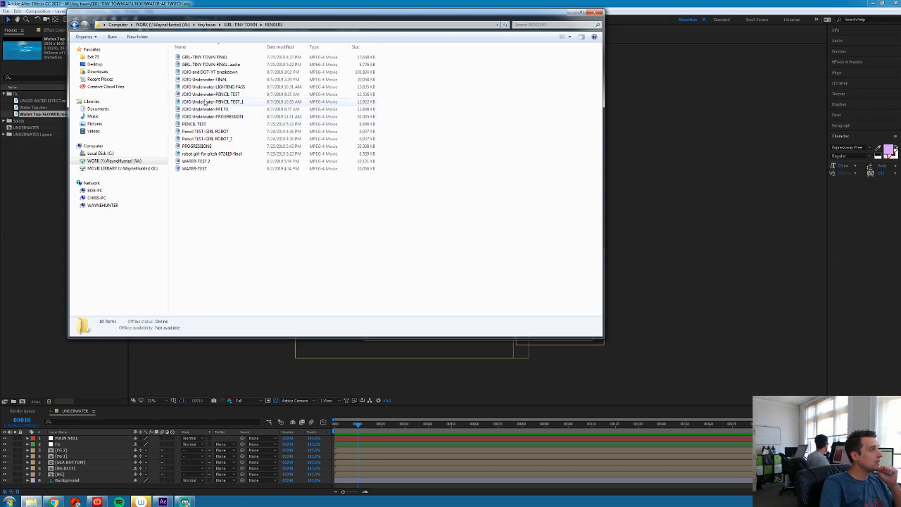
Play the finished JOJO Underwater-FINAL render for reference, closing the folder window and the video player
left_click(204, 78)
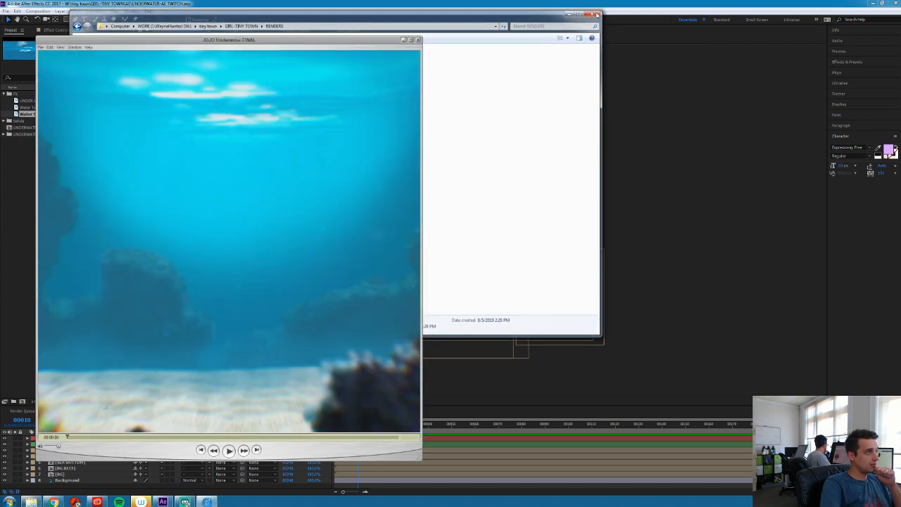
left_click(597, 12)
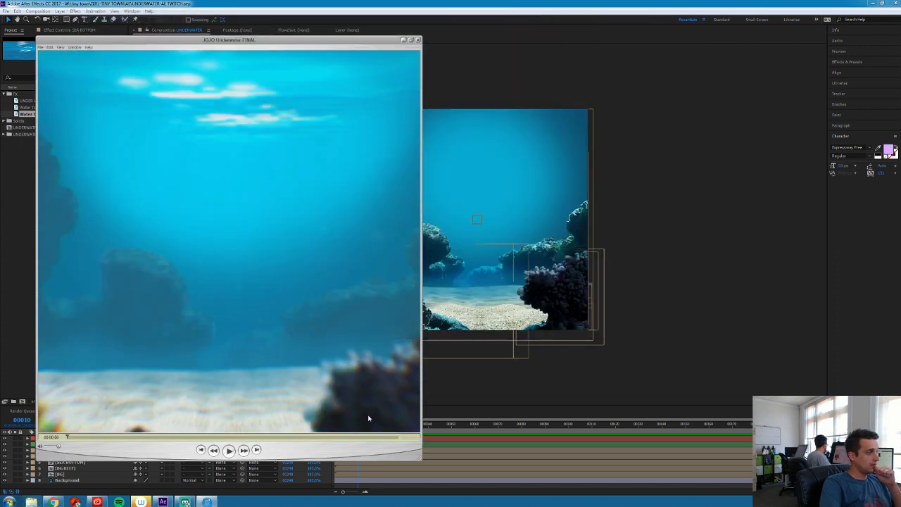
left_click_drag(369, 419, 562, 414)
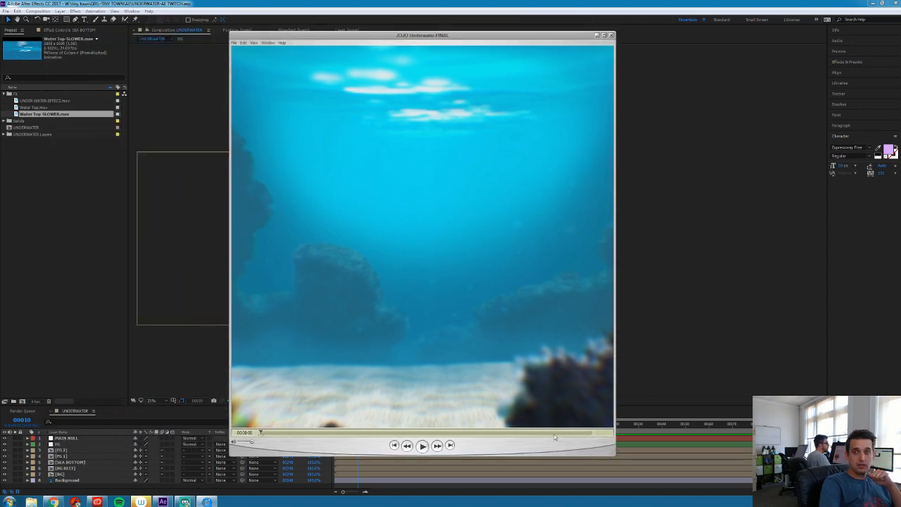
left_click(423, 446)
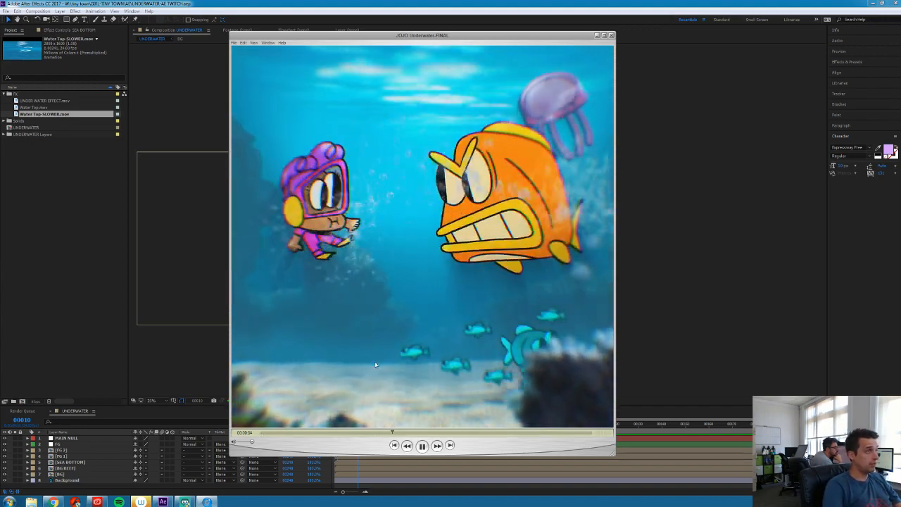
left_click(611, 35)
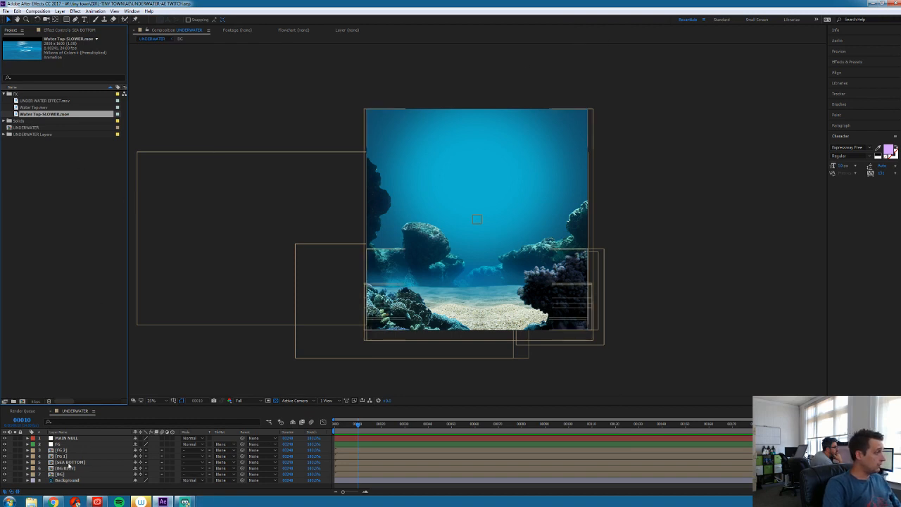
Examine the background, coral foreground and sandy sea bottom of the UNDERWATER composition up close
left_click(439, 295)
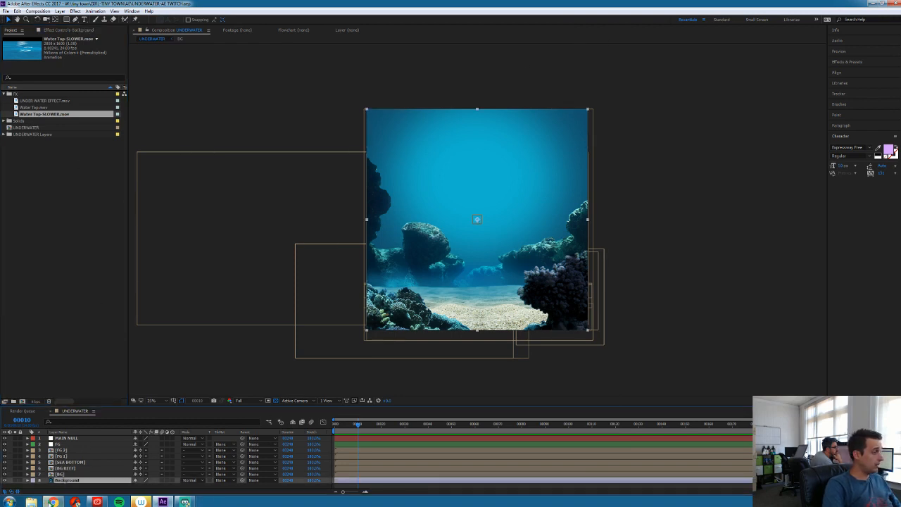
left_click(61, 451)
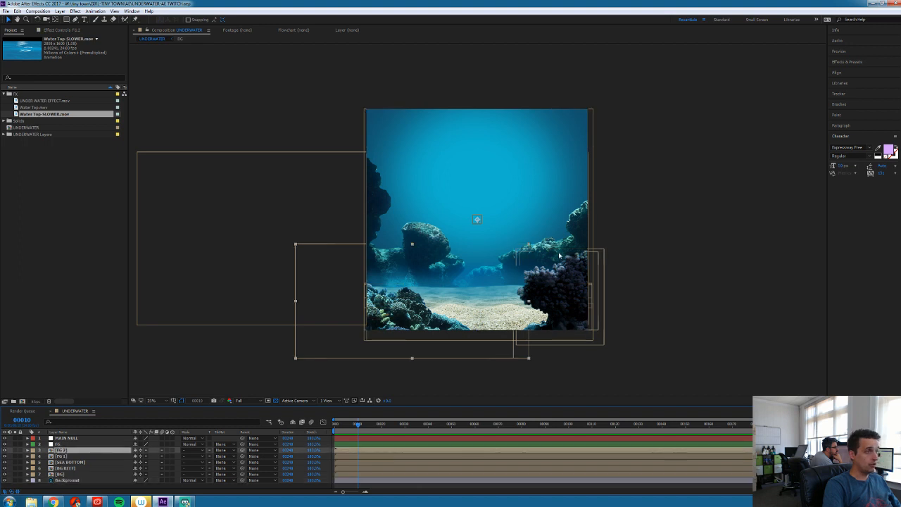
key("period")
left_click_drag(539, 216, 470, 189)
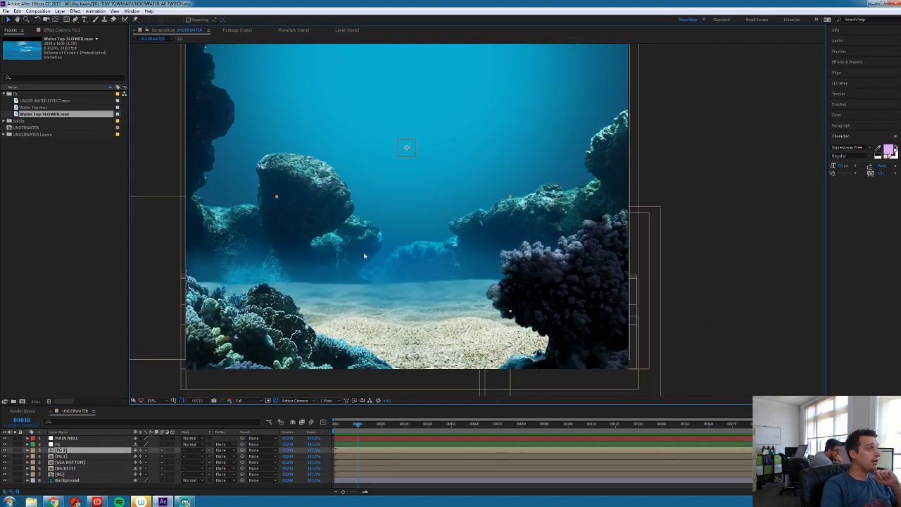
mouse_move(419, 248)
left_mouse_down()
mouse_move(408, 232)
mouse_move(421, 263)
mouse_move(422, 243)
left_mouse_up()
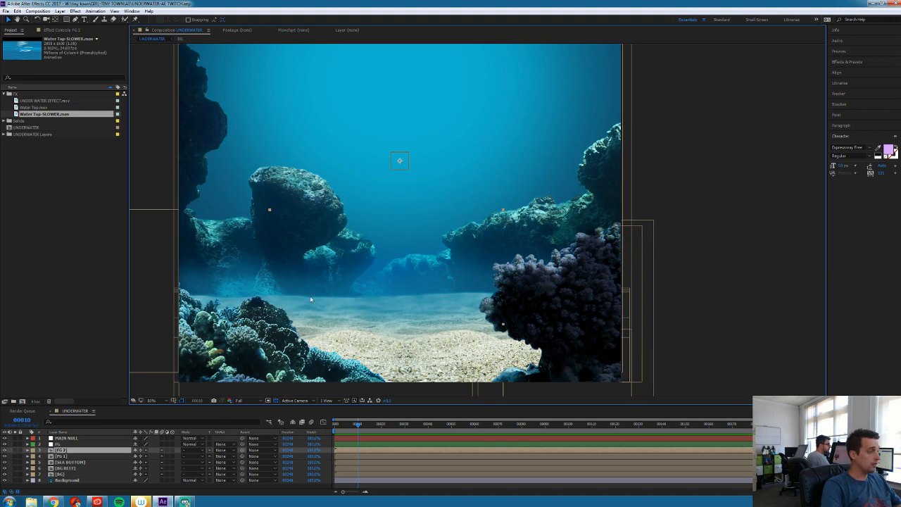
key("space")
key("space")
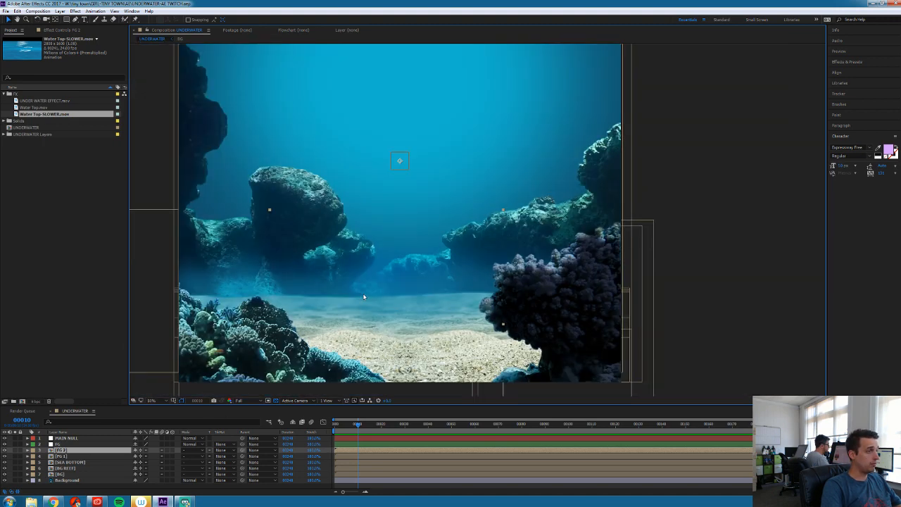
left_click_drag(364, 297, 372, 331)
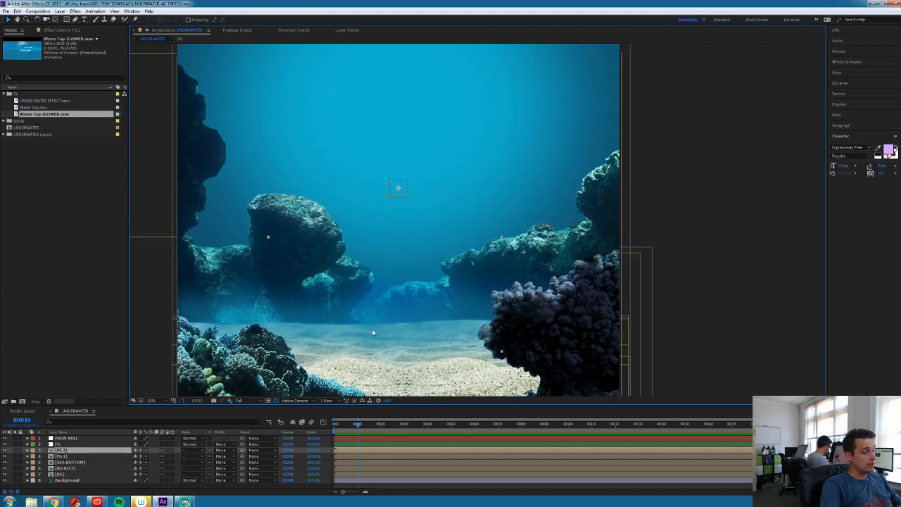
key("comma")
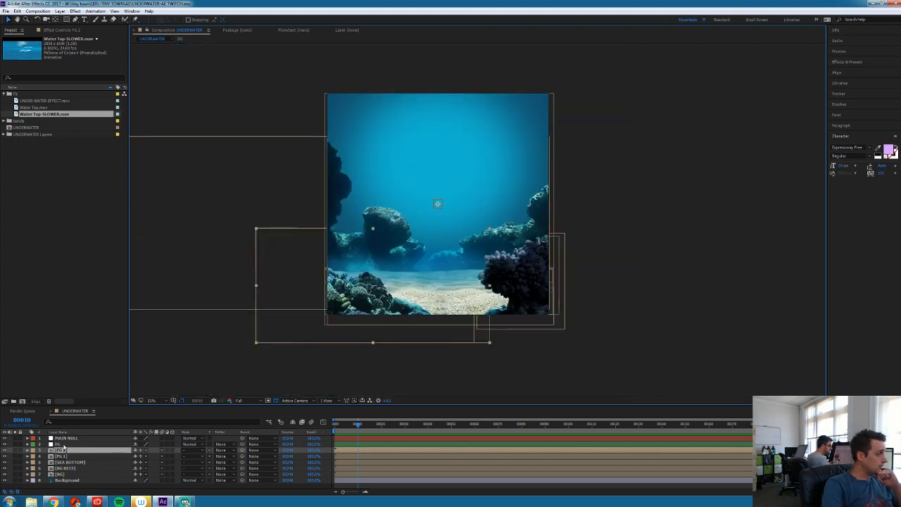
Nudge the FG null downward in six large increments so it sits below MAIN NULL
left_click(66, 438)
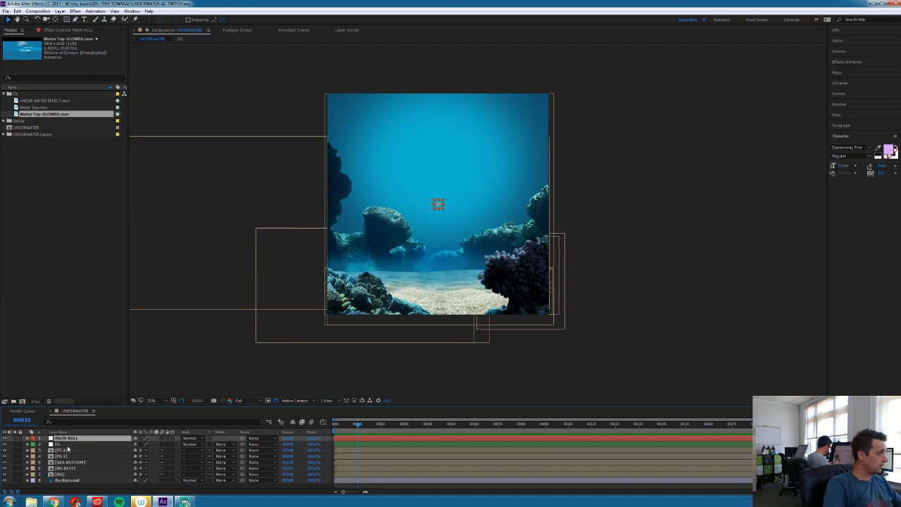
left_click(58, 446)
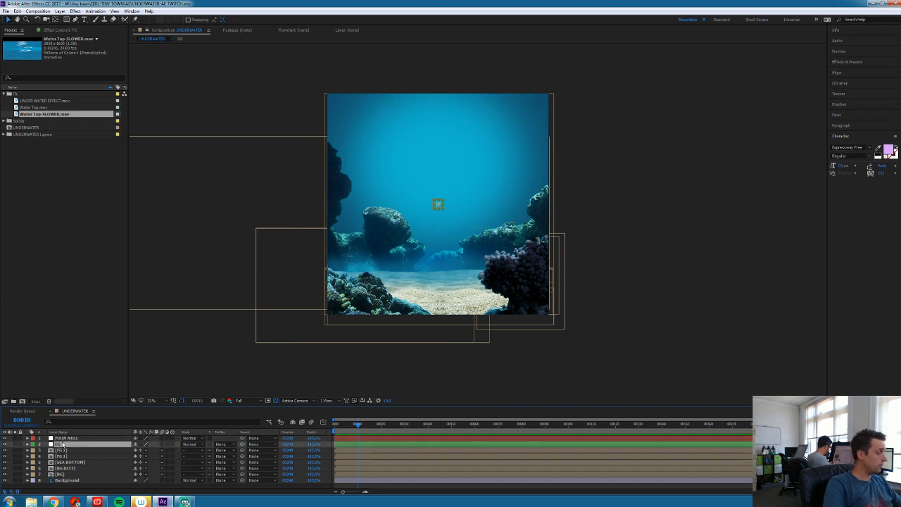
left_click(63, 439)
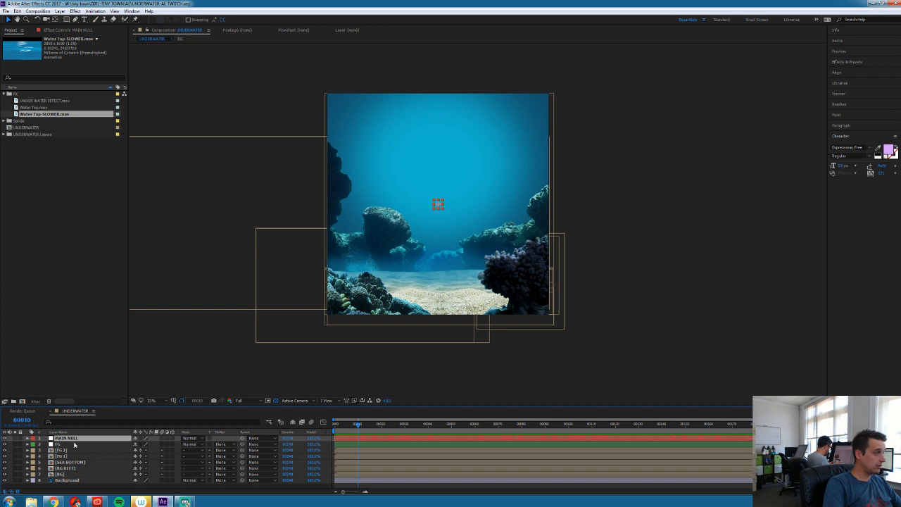
left_click(71, 445)
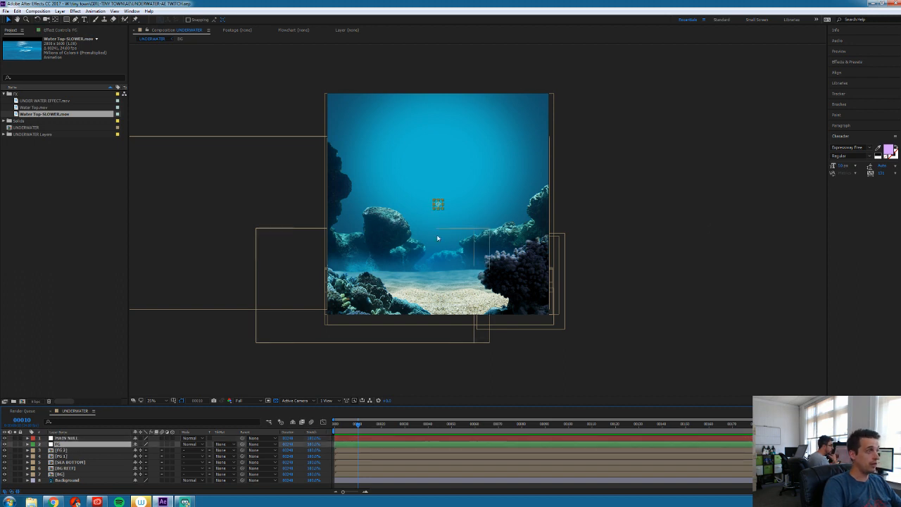
key("shift+Down")
key("shift+Down")
key("shift+Down")
key("shift+Down")
key("shift+Down")
key("shift+Down")
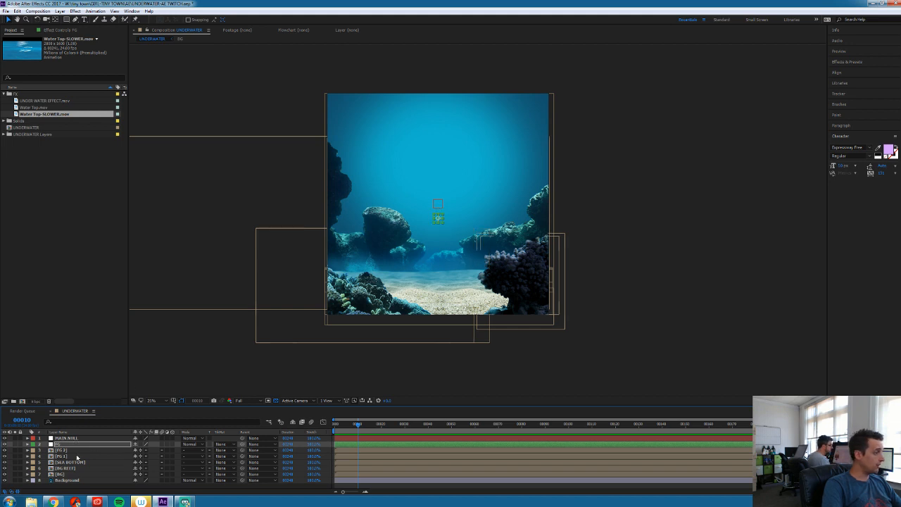
Reveal the Position and Scale properties of both the MAIN NULL and FG layers
left_click(72, 438)
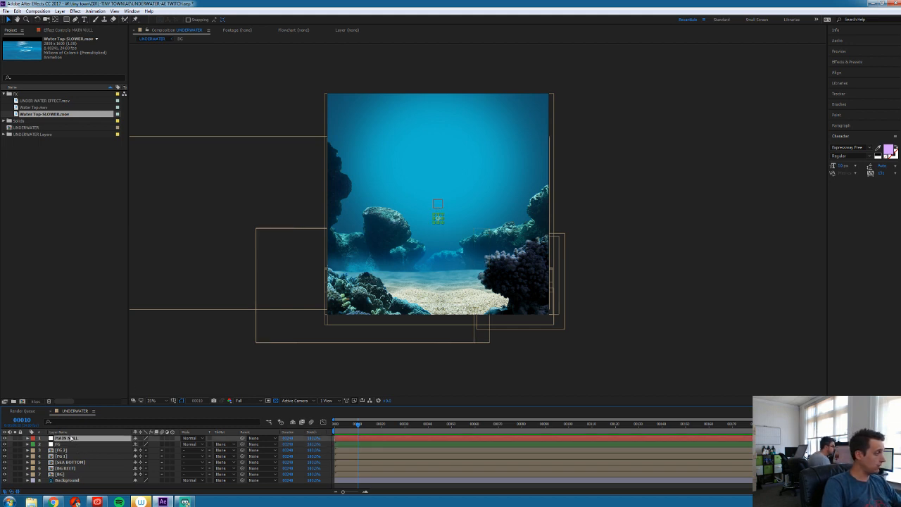
key("p")
key("shift+s")
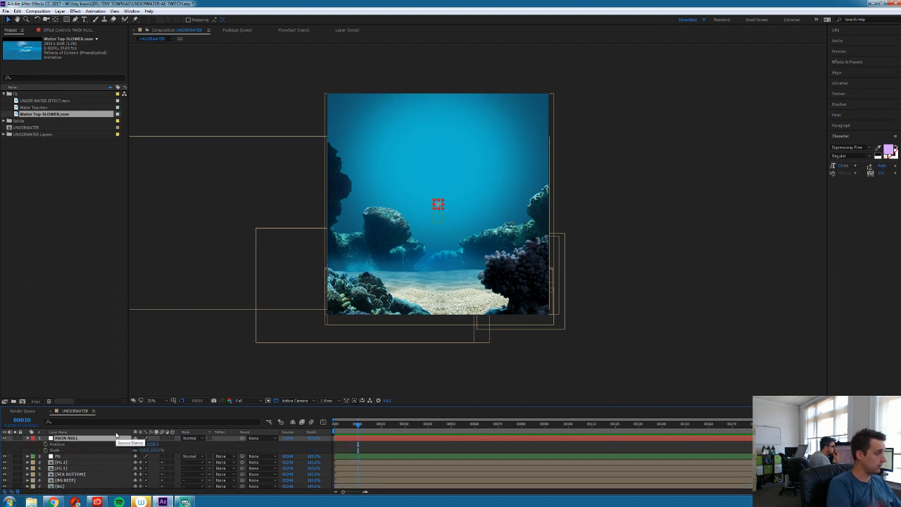
left_click(67, 456)
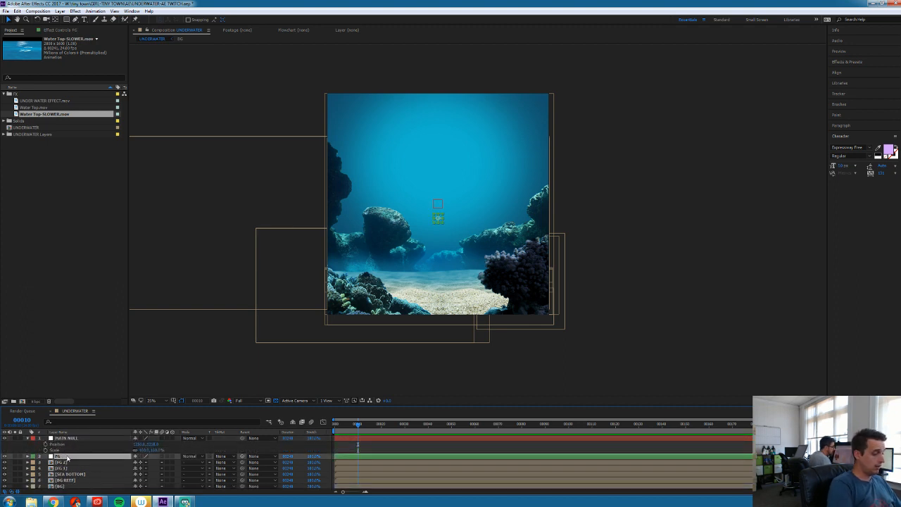
key("p")
key("shift+s")
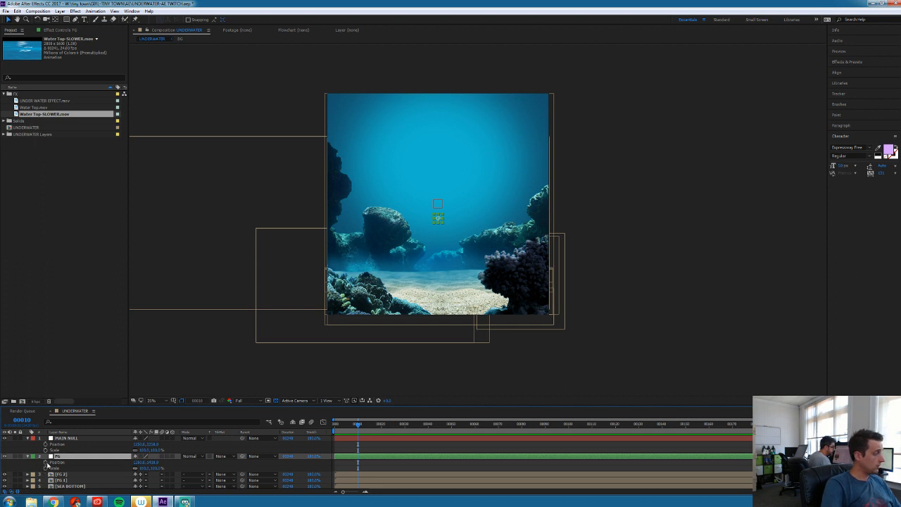
Add an expression to the FG null's Position that links it to MAIN NULL's Position
left_click(45, 463, "alt")
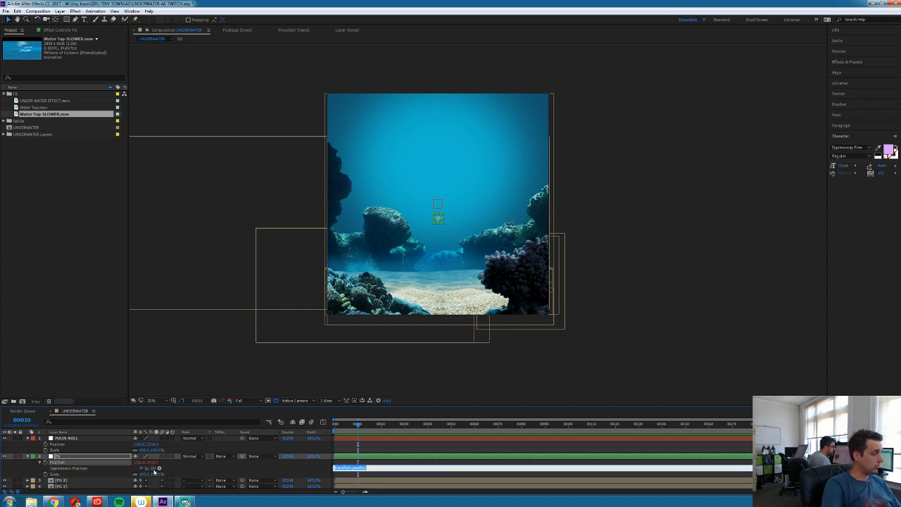
left_click_drag(159, 469, 62, 449)
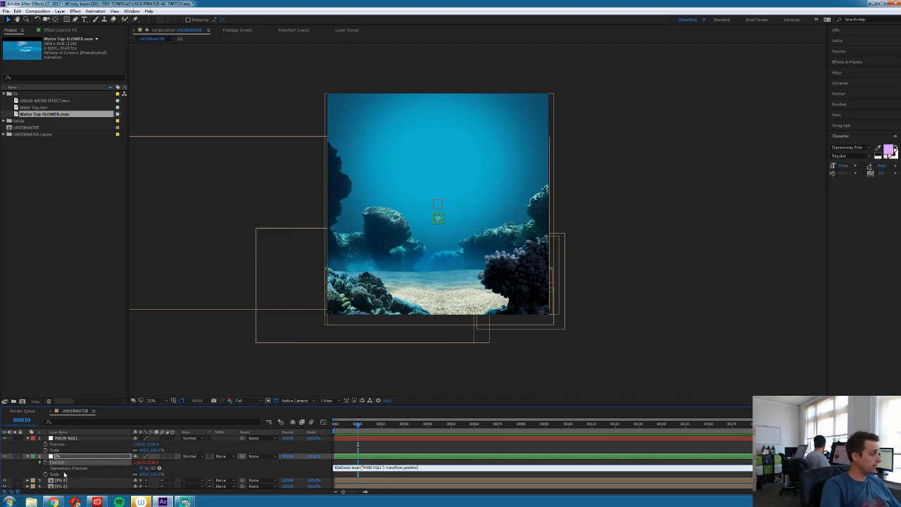
left_click(65, 475)
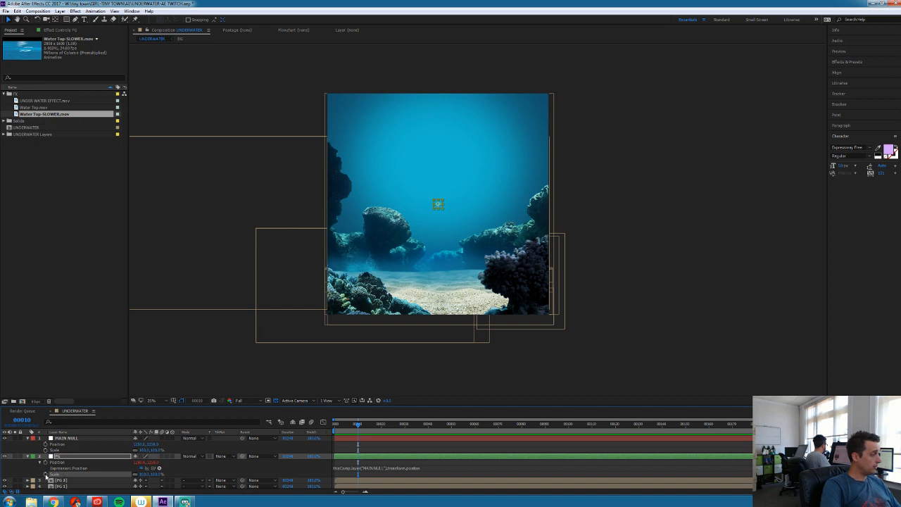
Add an expression to the FG null's Scale that links it to MAIN NULL's Scale
left_click(46, 476, "alt")
left_click_drag(150, 479, 55, 454)
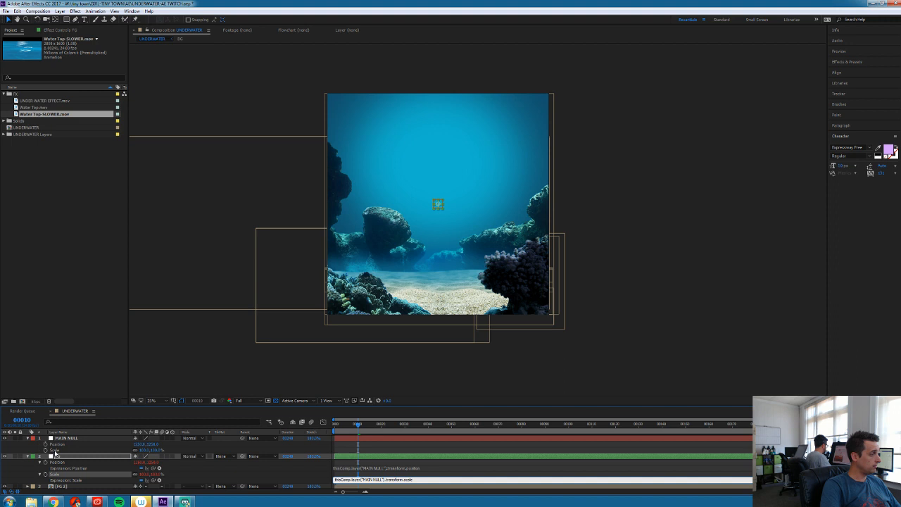
left_click(433, 476)
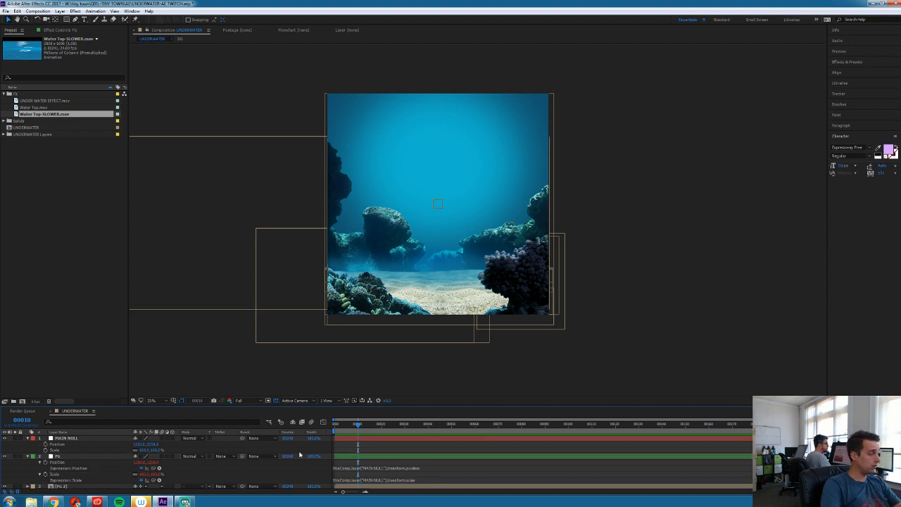
Try enlarging MAIN NULL's Scale to test the link with the FG null, and undo the change
left_click(383, 438)
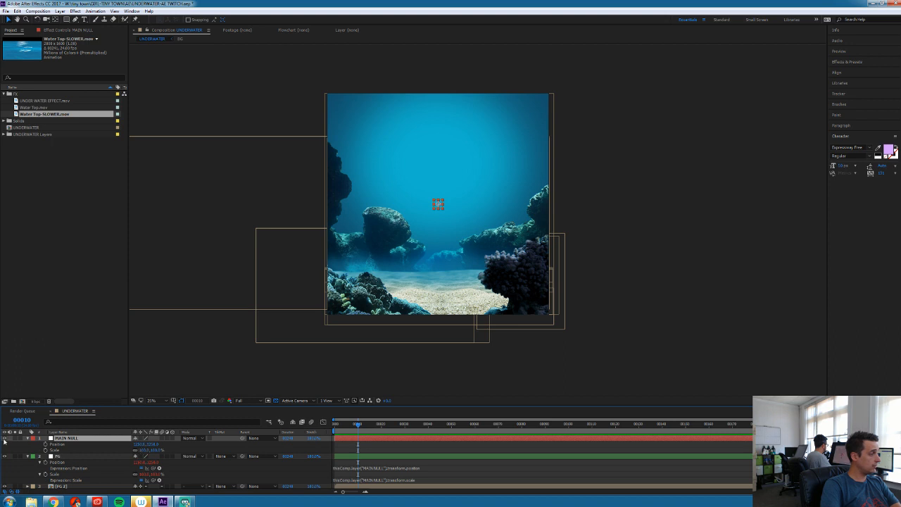
left_click(147, 451)
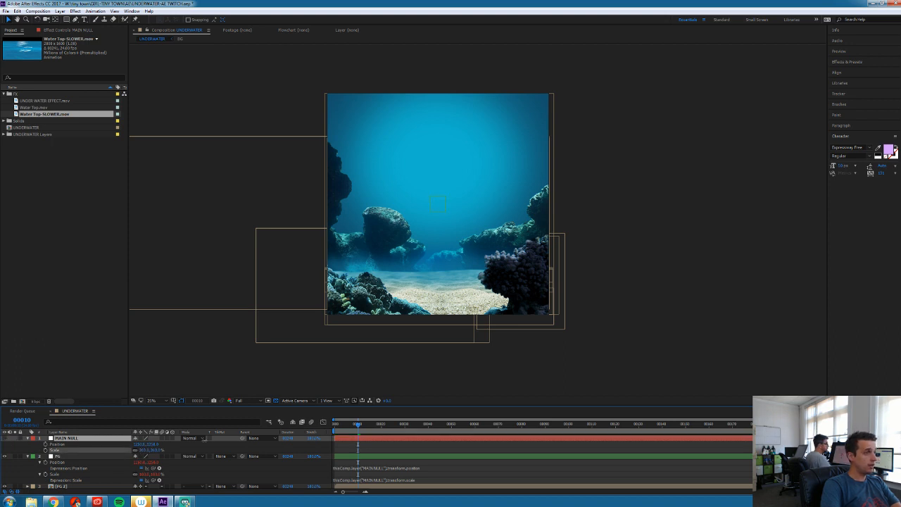
key("ctrl+z")
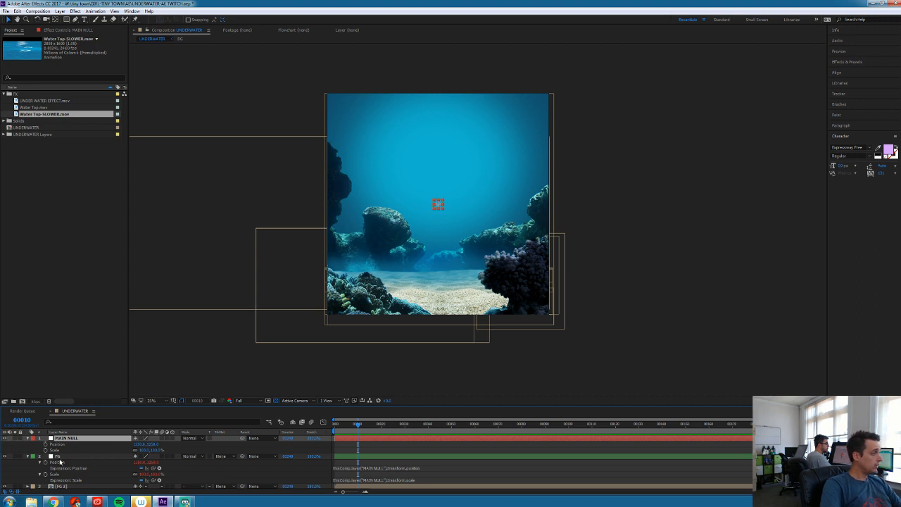
Collapse the FG null's properties, duplicate the null and rename the copy MG
left_click(61, 457)
left_click(28, 457)
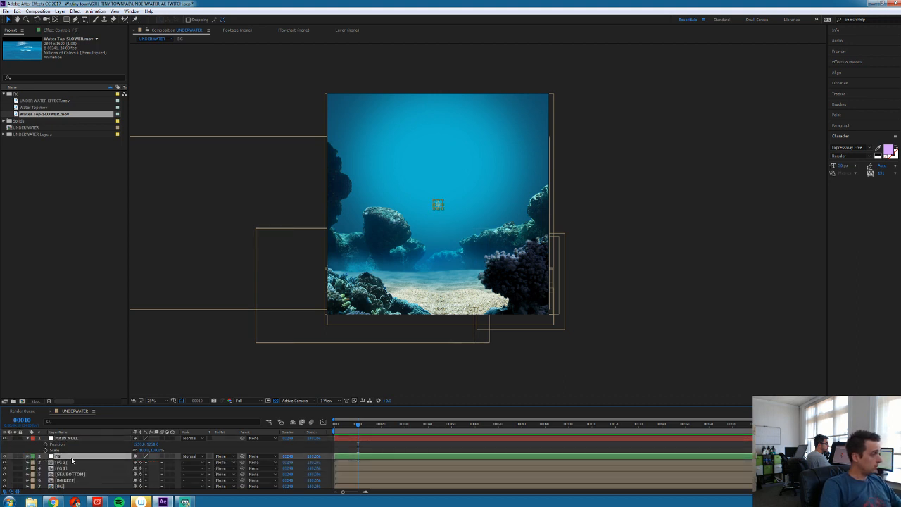
scroll(71, 459, "down", 1)
key("ctrl+d")
key("Return")
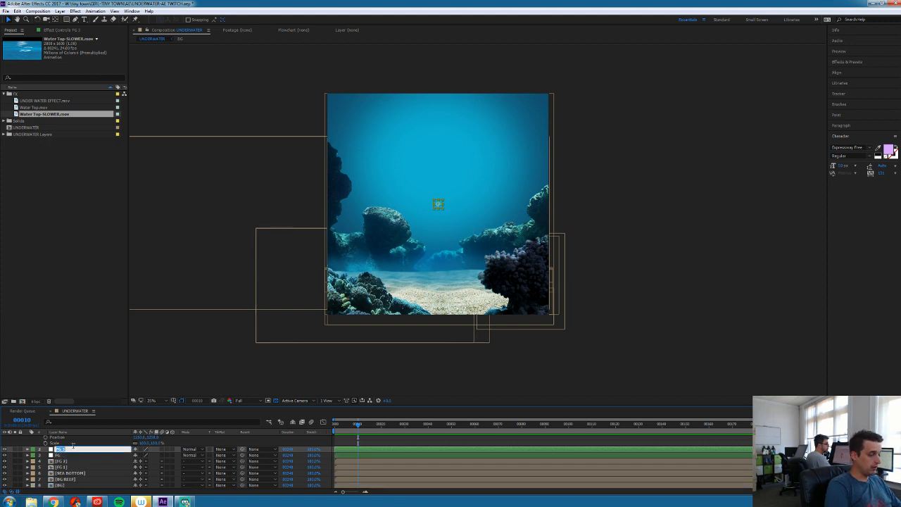
key("Return")
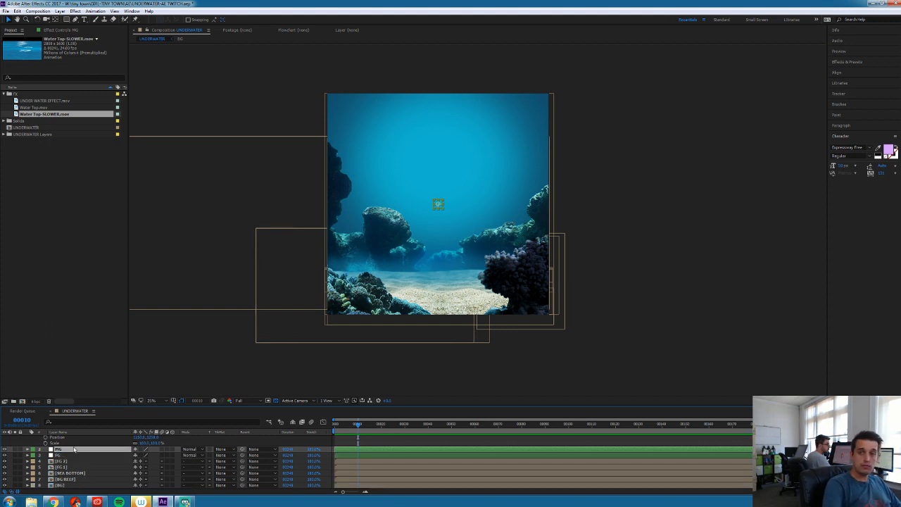
Give the MG null a Pink label and place it directly below FG in the layer stack
left_click(32, 450)
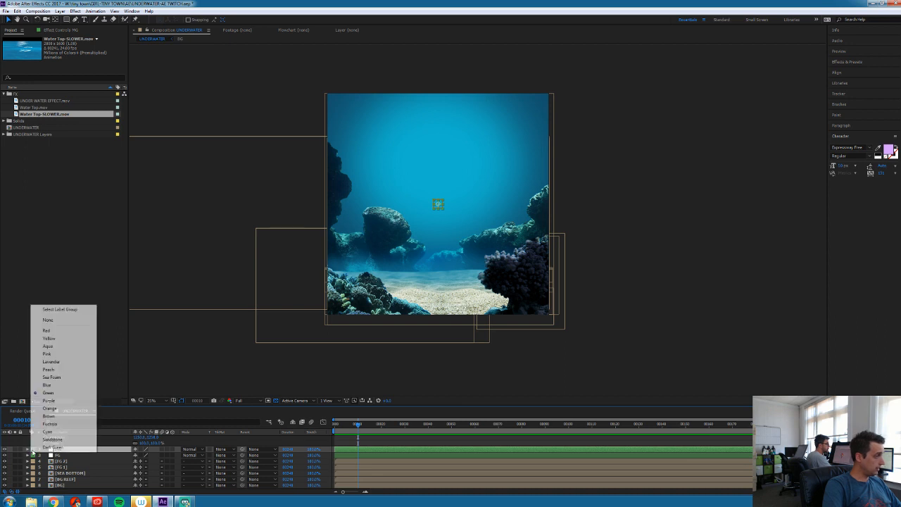
left_click(61, 356)
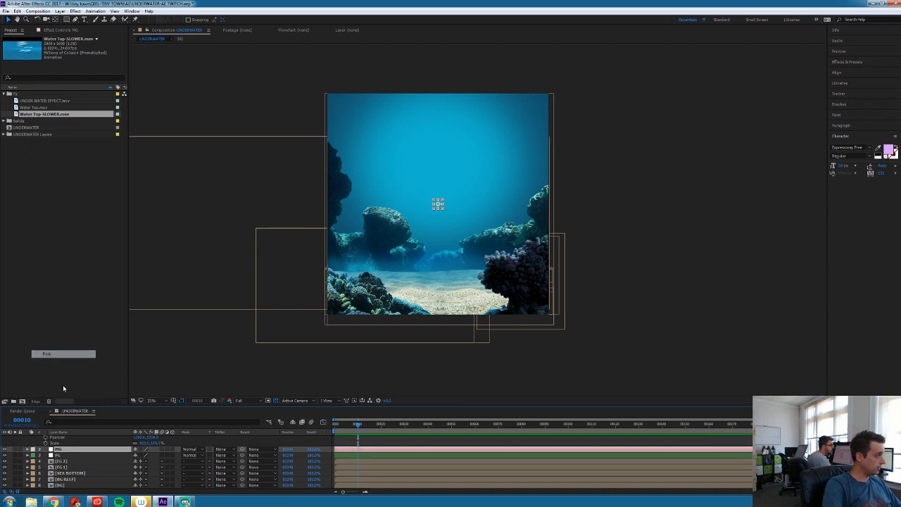
left_click(64, 456)
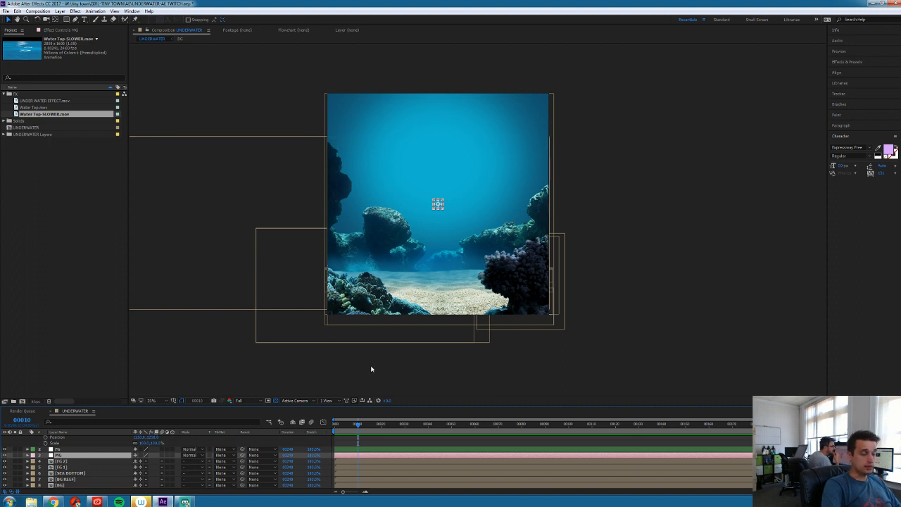
Duplicate the MG null, keep the copy below it and rename it BG
key("ctrl+d")
left_click(62, 462)
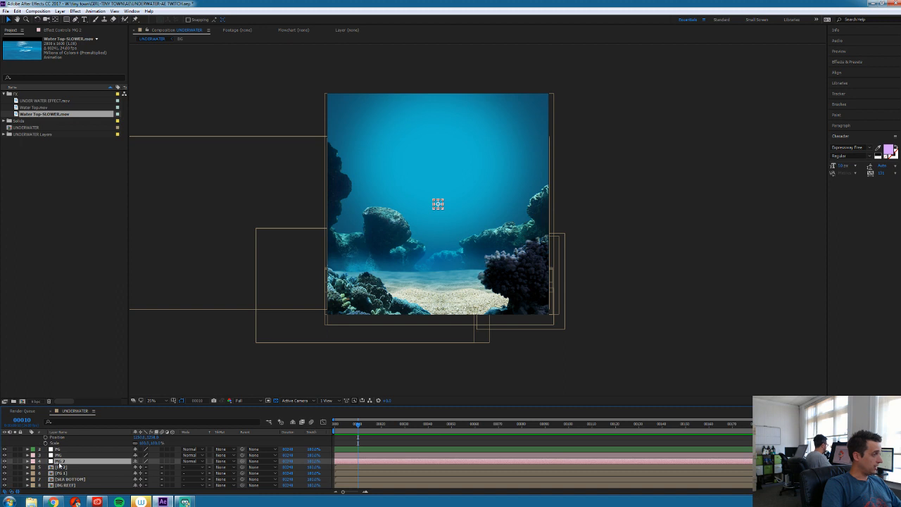
key("Return")
type("BG")
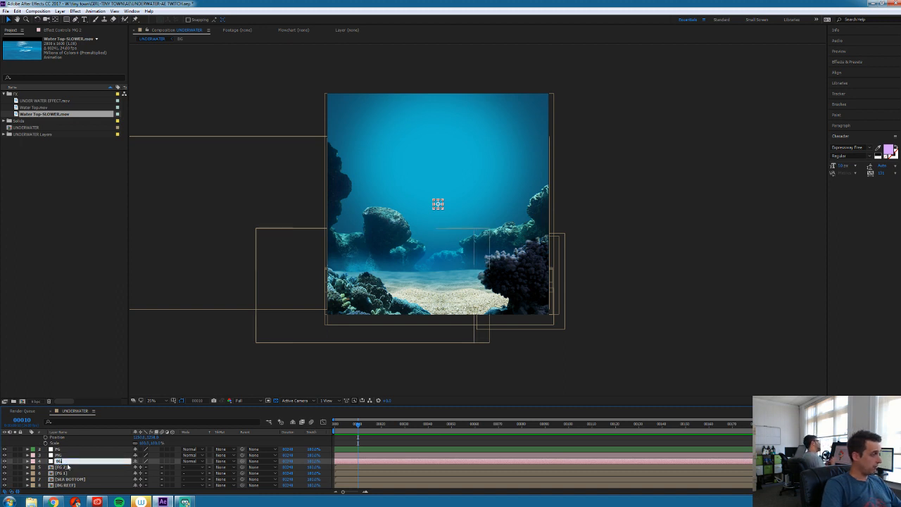
key("Return")
Set the BG null's label colour to Blue
left_click(32, 463)
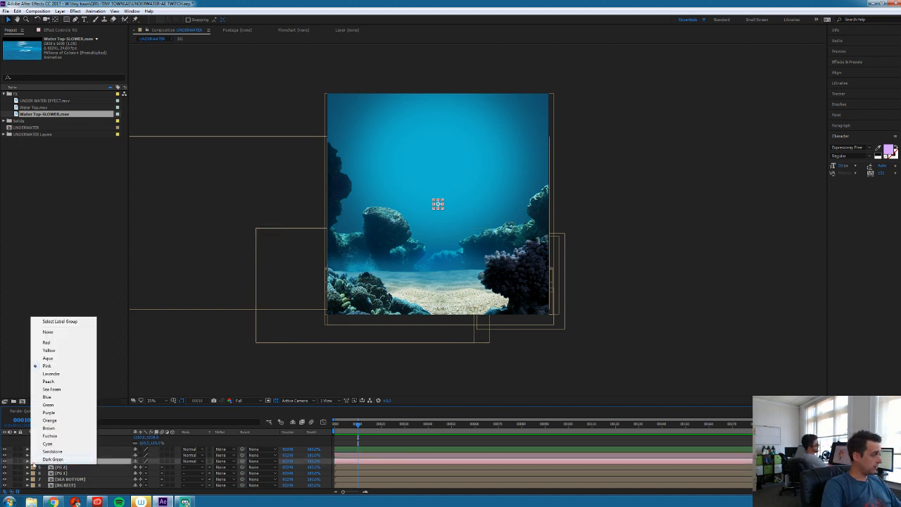
left_click(54, 383)
left_click(31, 462)
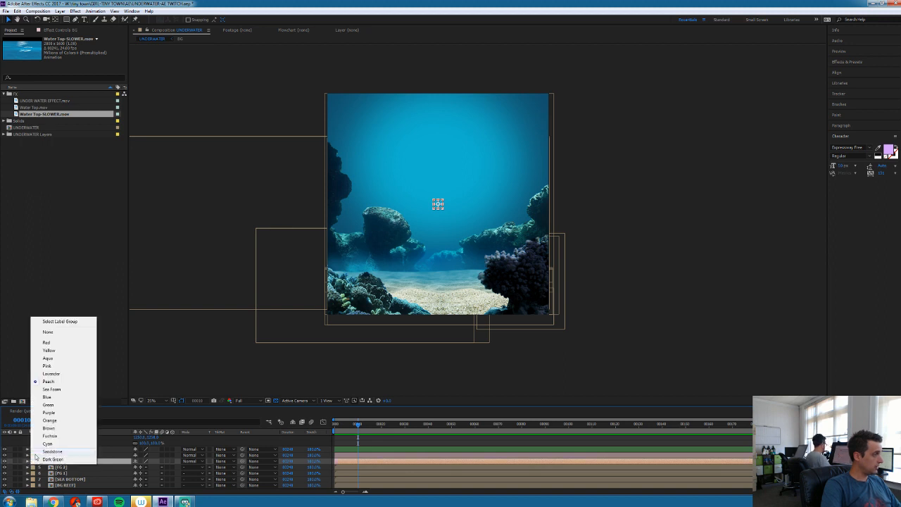
left_click(50, 402)
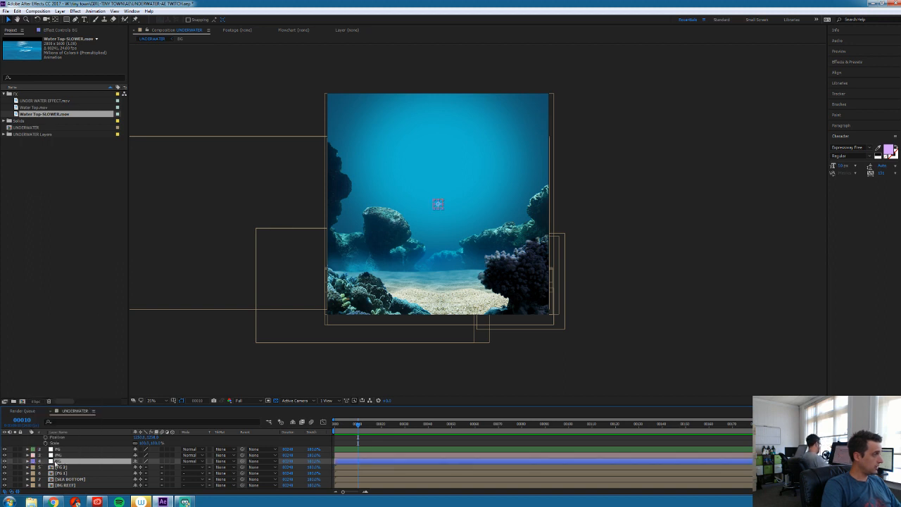
Duplicate the BG null, place the copy directly below it and set its label to Yellow
key("ctrl+d")
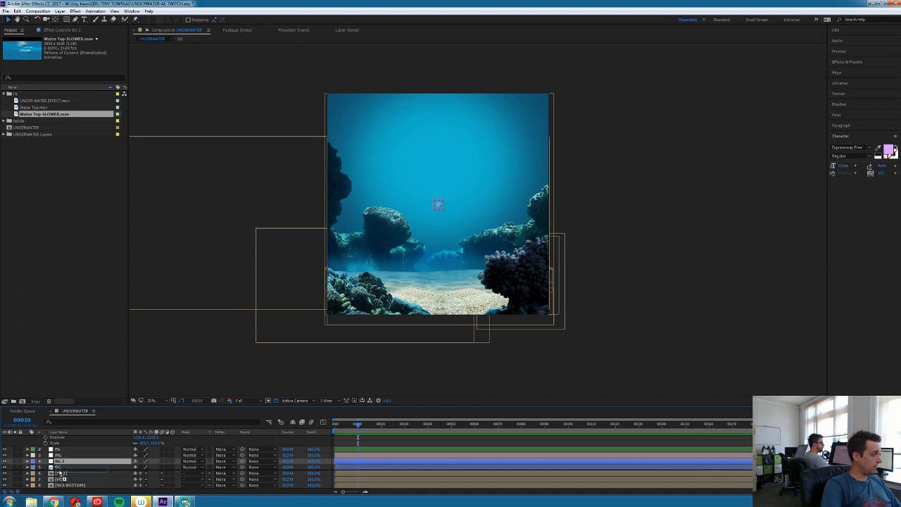
key("ctrl+bracketleft")
left_click(27, 468)
left_click(27, 468)
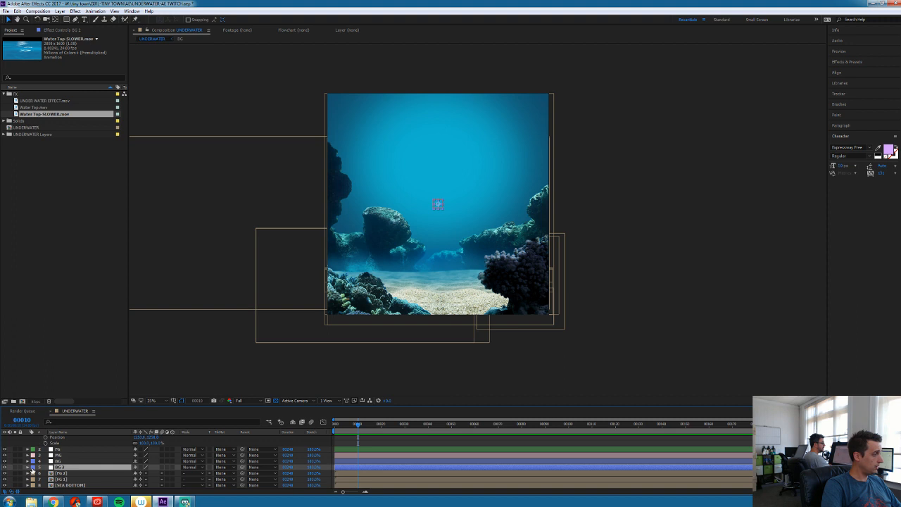
left_click(33, 467)
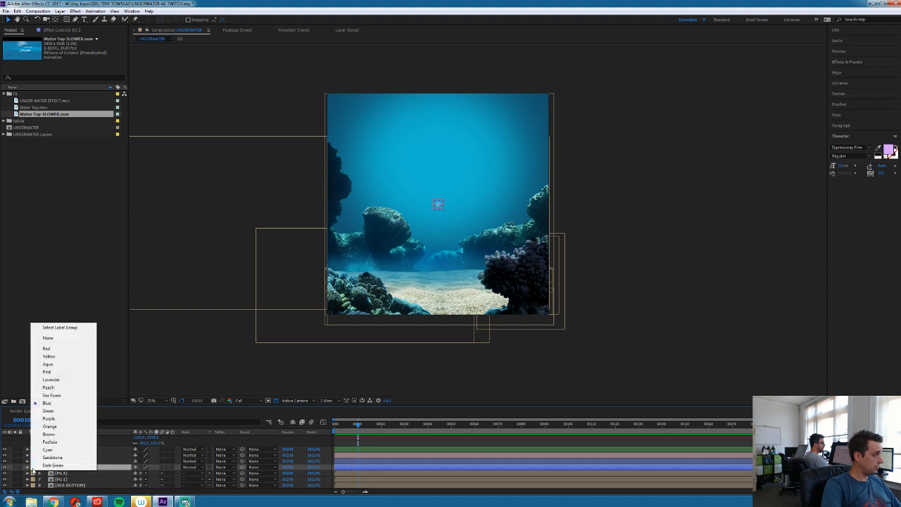
left_click(48, 356)
Reveal the Position and Scale expressions of the four nulls from FG down to BG 2
left_click(59, 449)
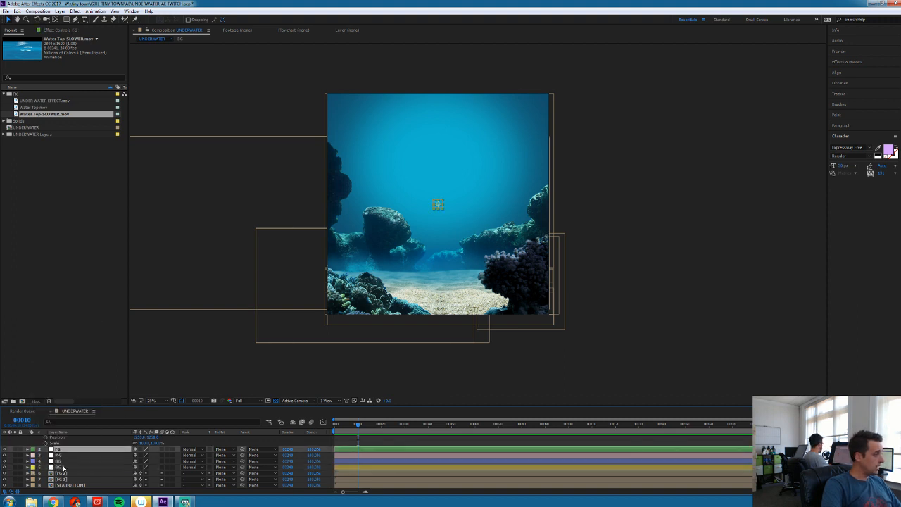
left_click(64, 468, "shift")
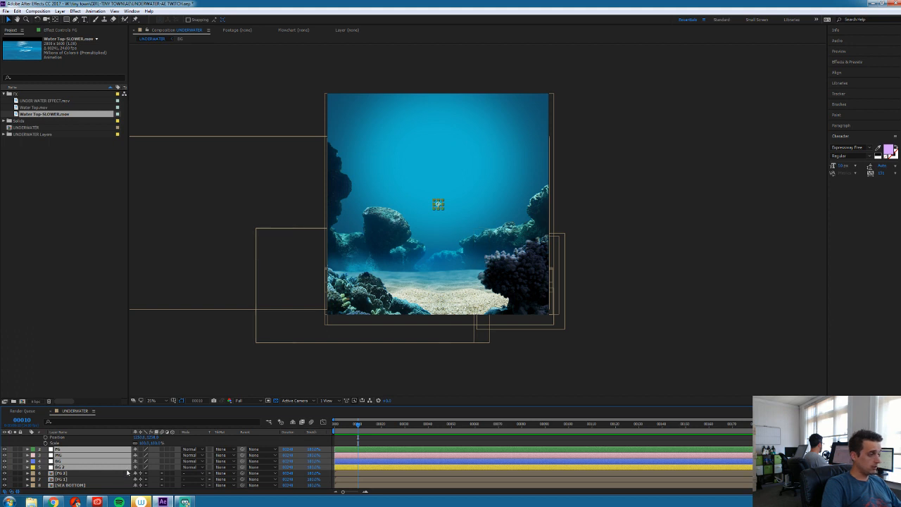
key("e")
key("e")
left_click(421, 463)
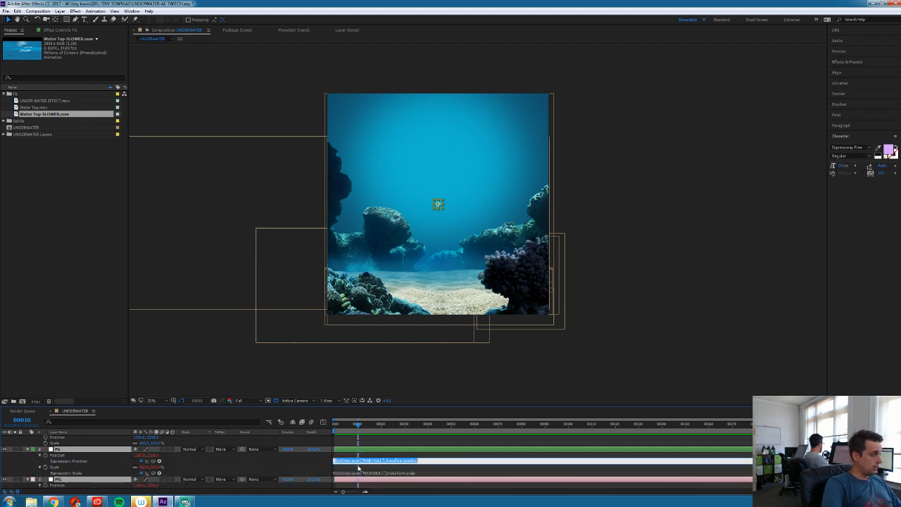
left_click(29, 467)
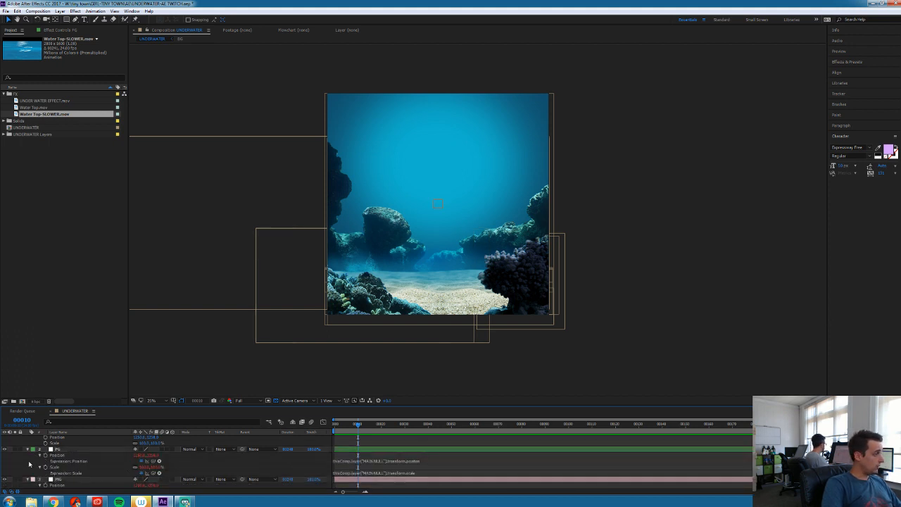
Append +value to the end of the FG null's Position expression
scroll(86, 454, "up", 1)
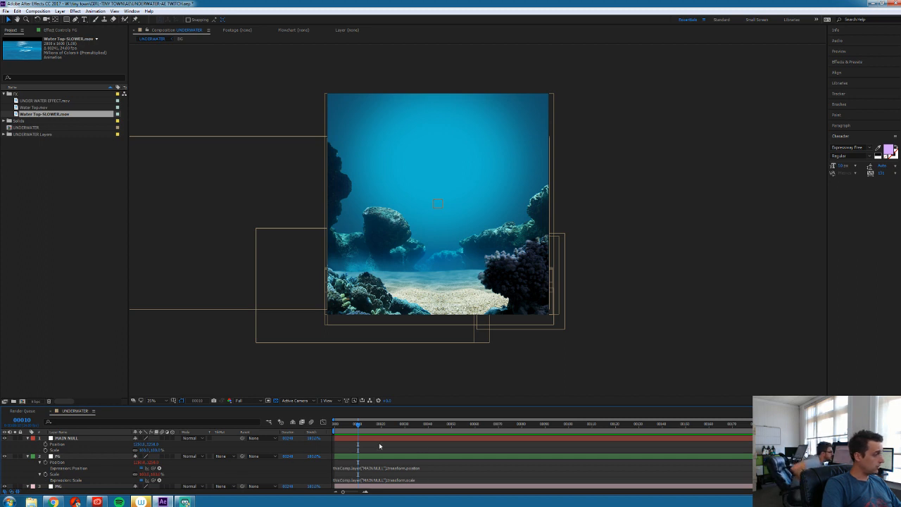
left_click(420, 467)
left_click(441, 467)
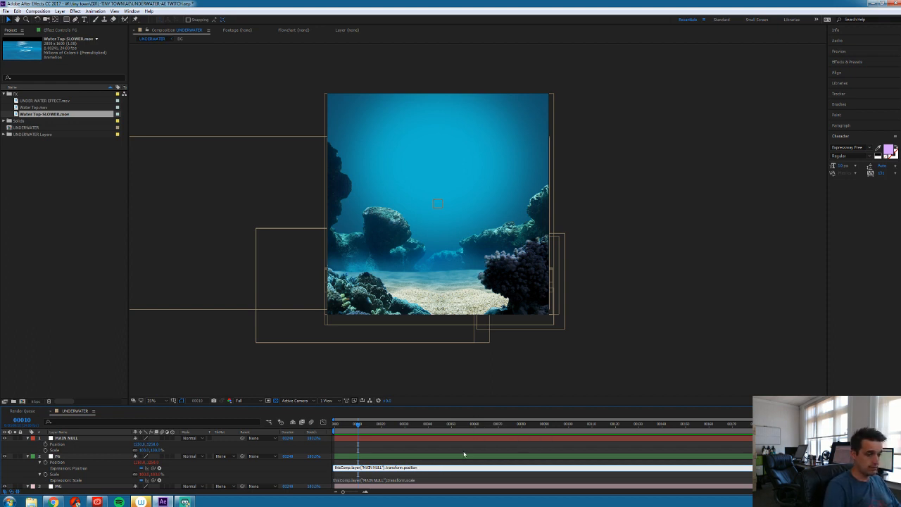
type("=")
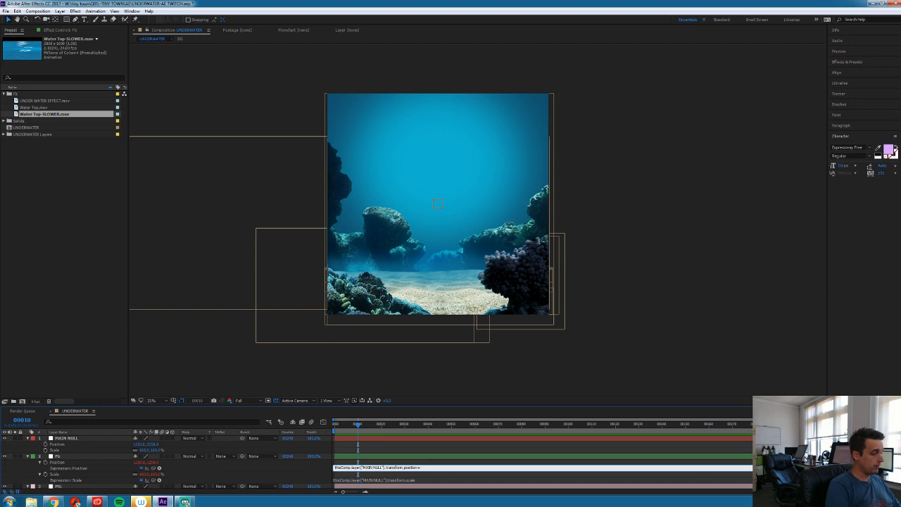
type("value")
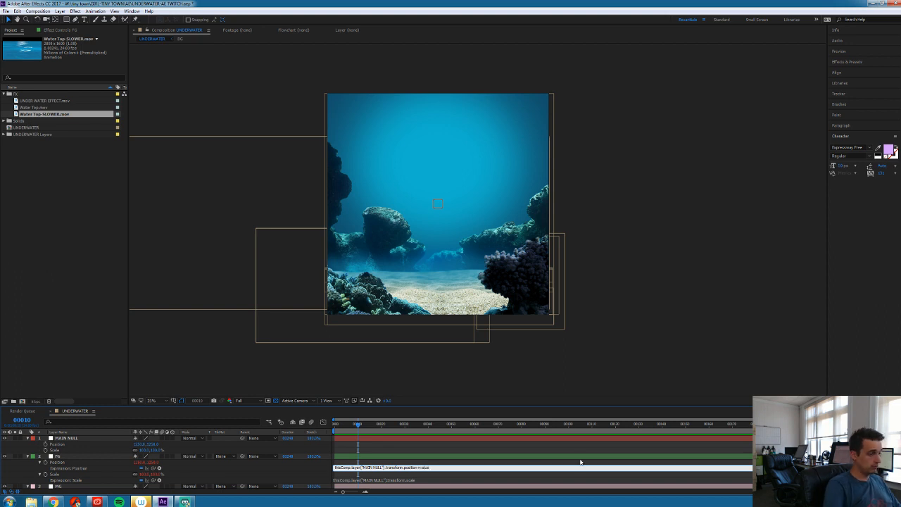
left_click_drag(436, 468, 418, 475)
left_click(443, 480)
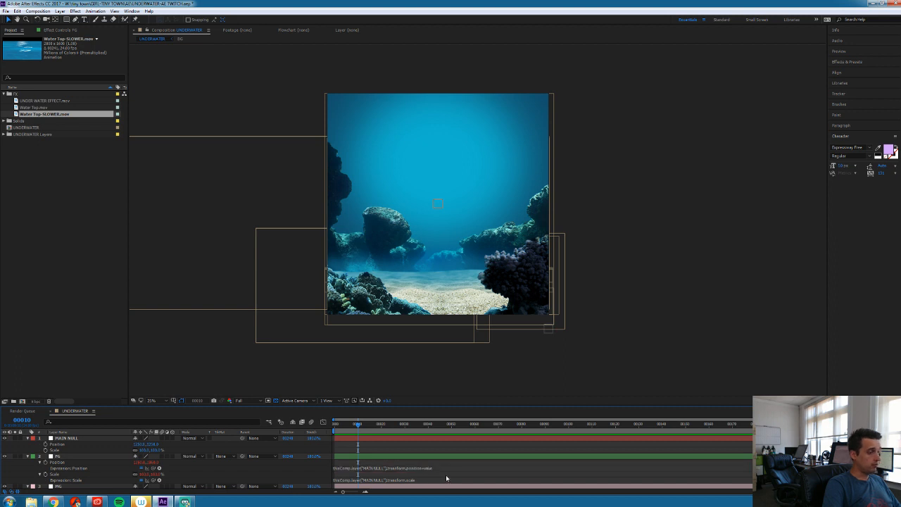
Move the offset FG null from the composition's lower right corner back to just below MAIN NULL
left_click(421, 479)
left_click(442, 469)
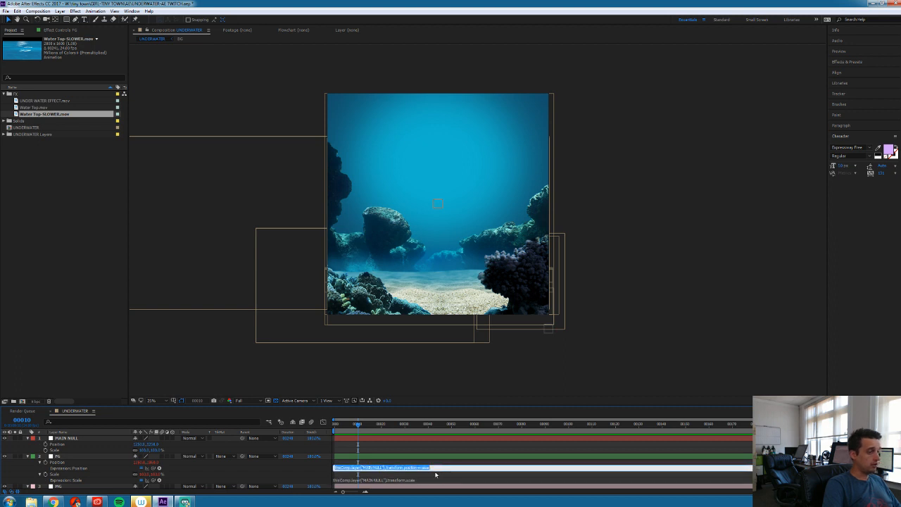
left_click(547, 329)
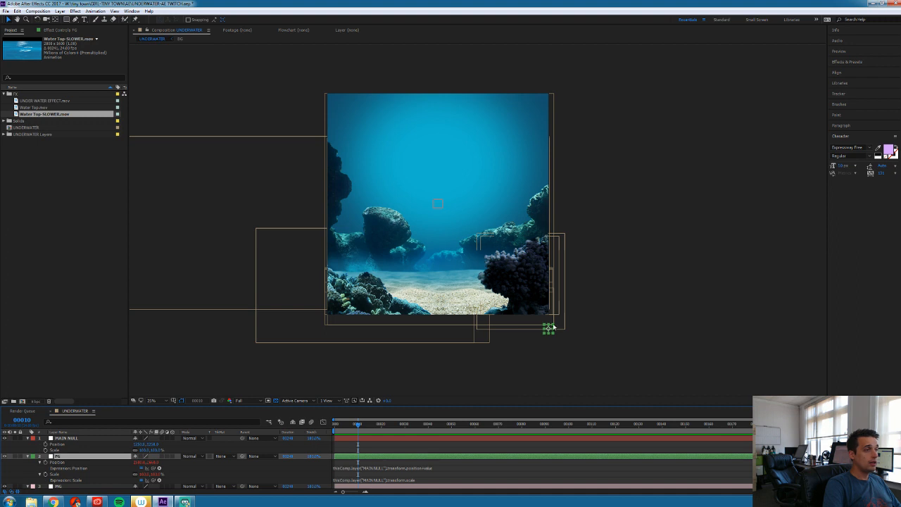
left_click_drag(548, 329, 441, 222)
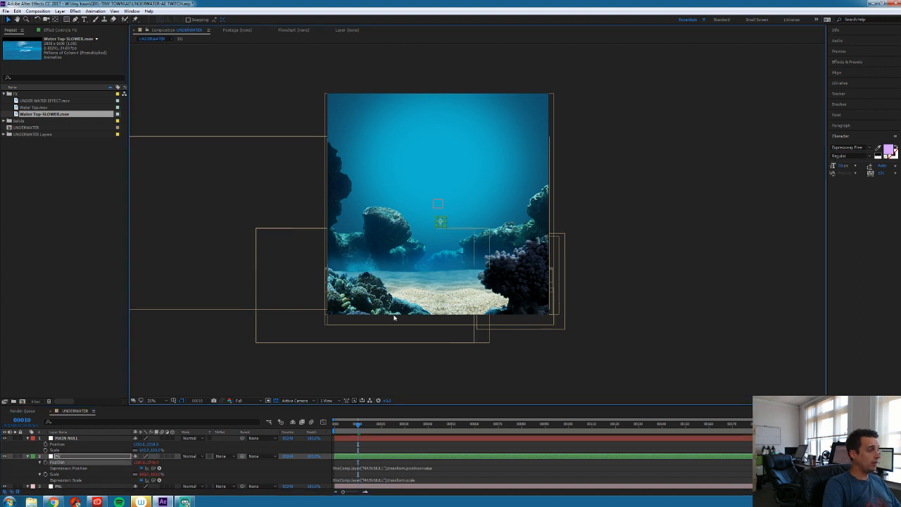
Nudge MAIN NULL down and back up in large increments to test that the FG null follows it
left_click(79, 438)
key("shift+Down")
key("shift+Down")
key("shift+Up")
key("shift+Down")
key("shift+Up")
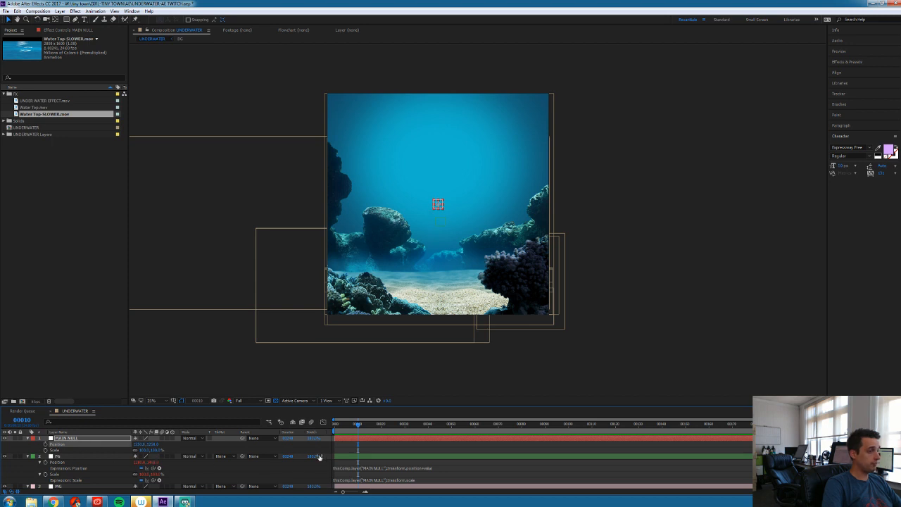
Nudge the FG null in large increments, mainly upward with small sideways corrections, until it lines up with MAIN NULL
left_click(319, 457)
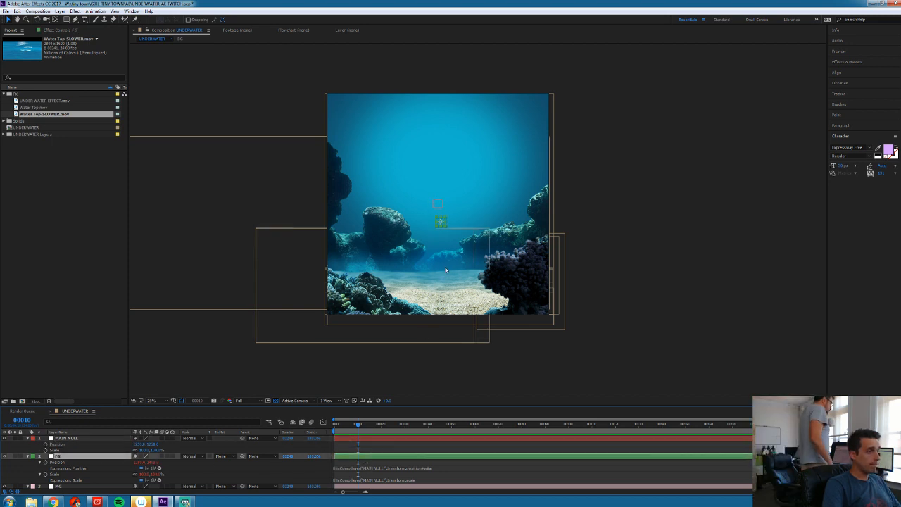
key("shift+Up")
key("shift+Up")
key("shift+Left")
key("shift+Up")
key("shift+Up")
key("shift+Right")
key("shift+Up")
key("shift+Left")
scroll(453, 289, "up", 2)
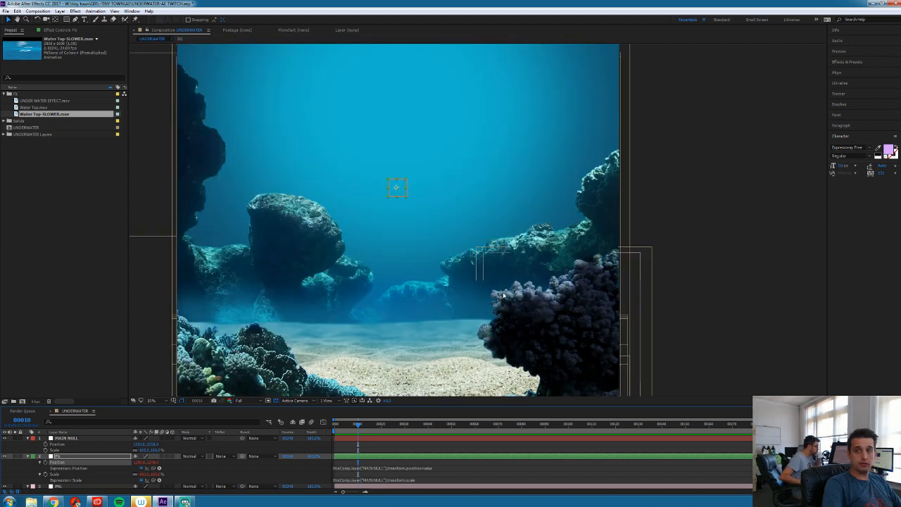
key("shift+Down")
key("shift+Right")
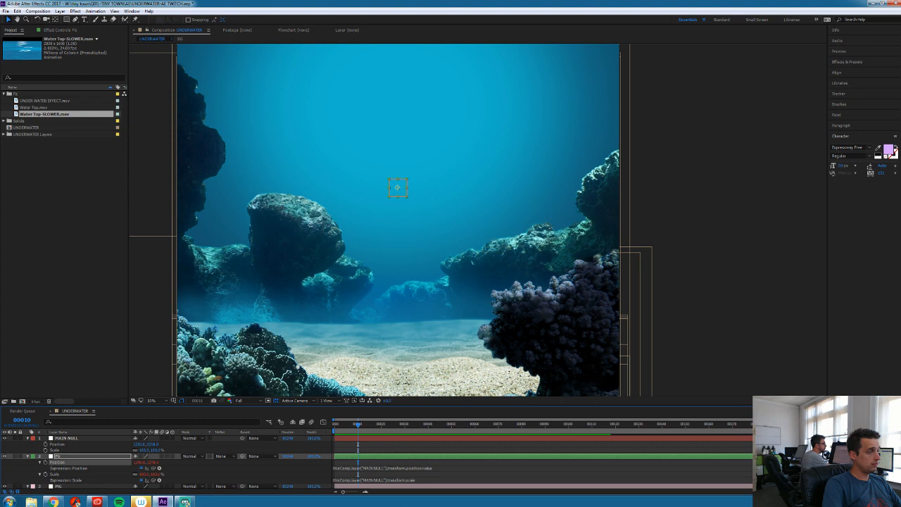
Append +value to the end of the FG null's Scale expression and scale the null down to about MAIN NULL's size
left_click(420, 480)
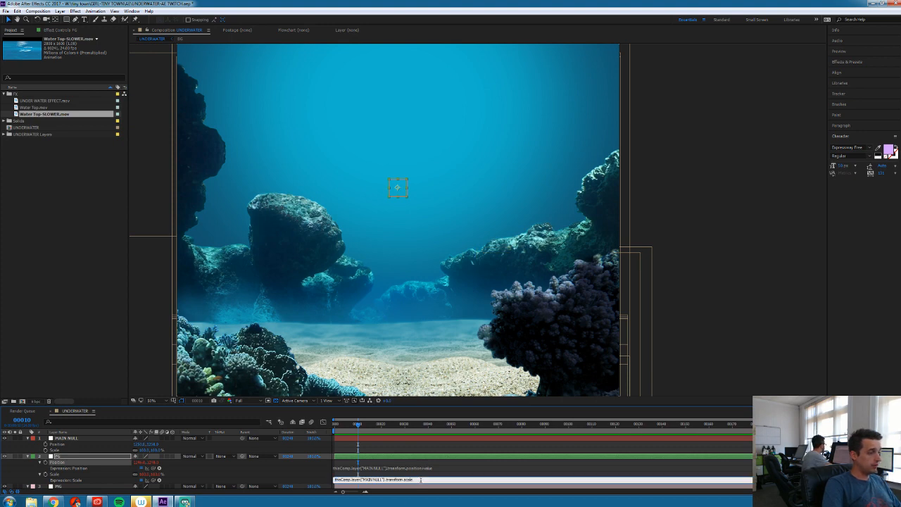
type("+value")
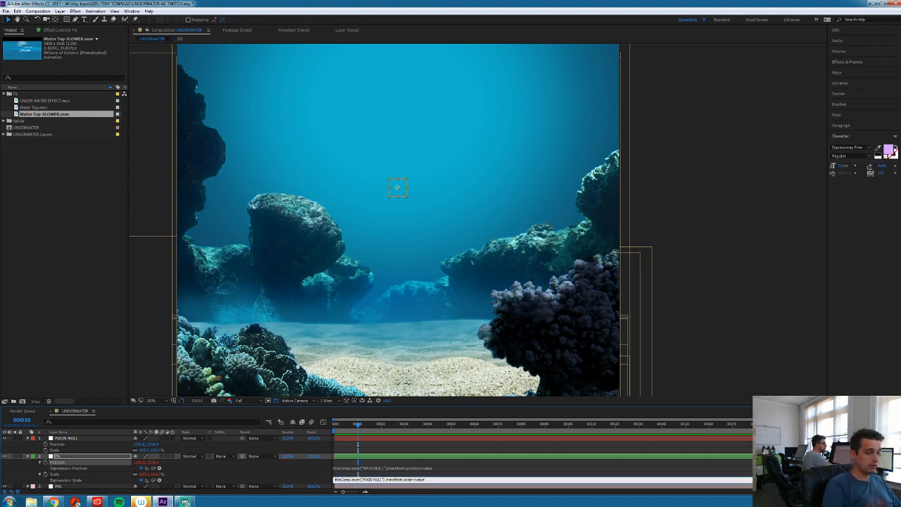
key("KP_Enter")
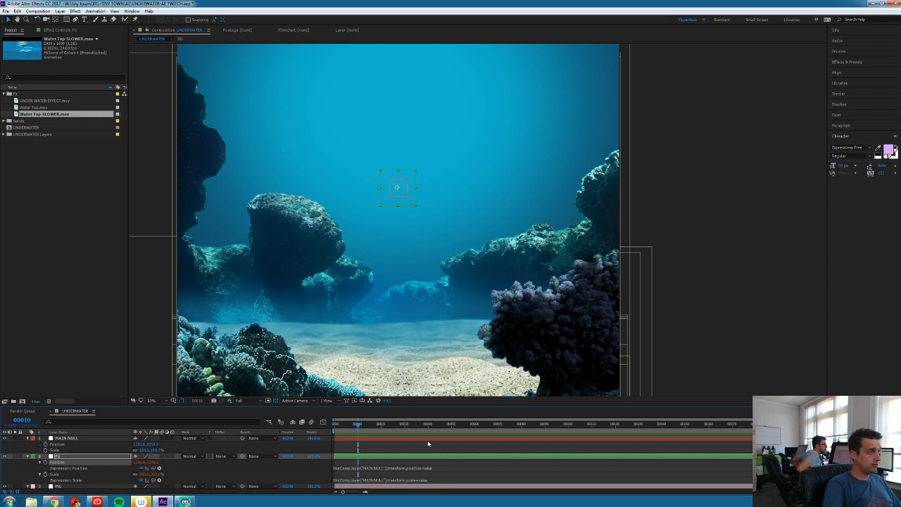
left_click_drag(154, 474, 140, 474)
Append +value to the end of the BG null's Position expression
scroll(74, 483, "down", 2)
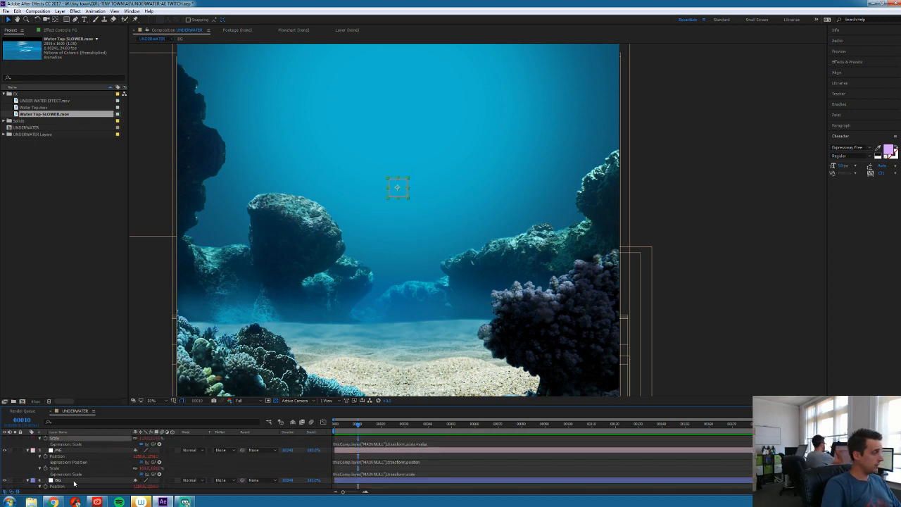
left_click(59, 450)
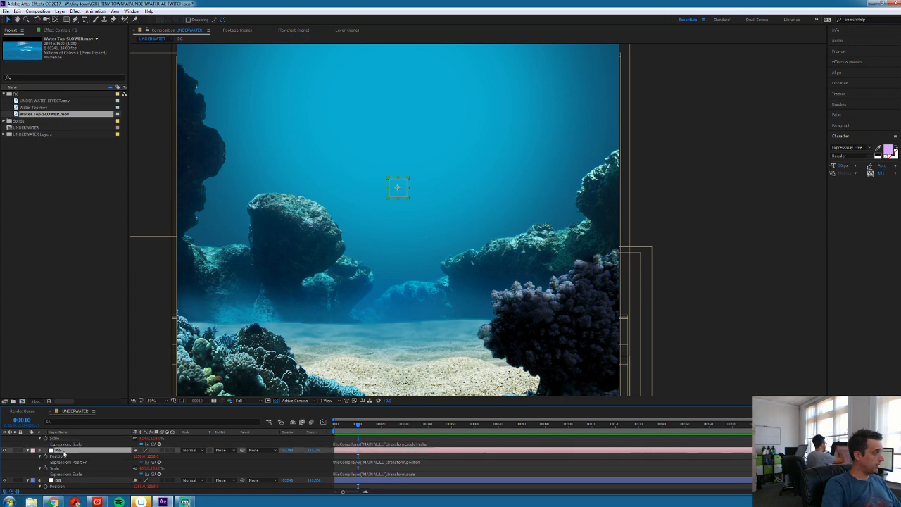
scroll(77, 455, "down", 1)
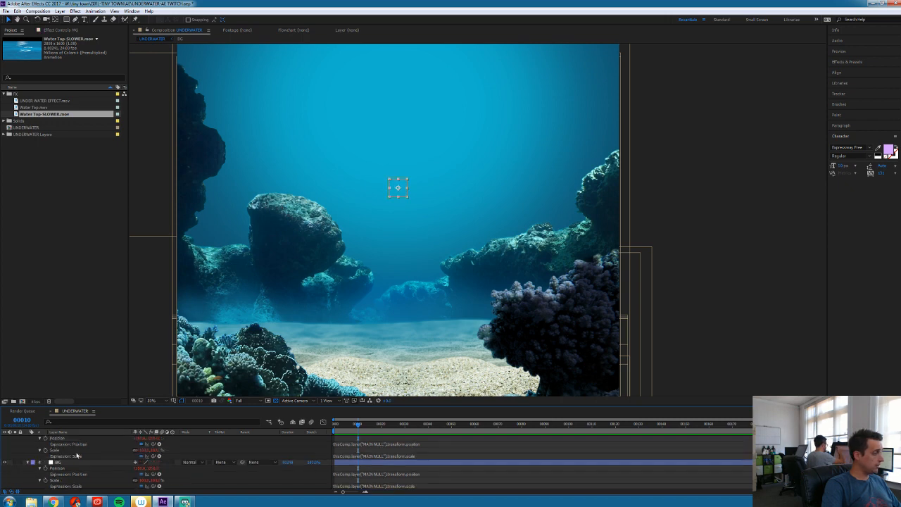
scroll(77, 462, "up", 1)
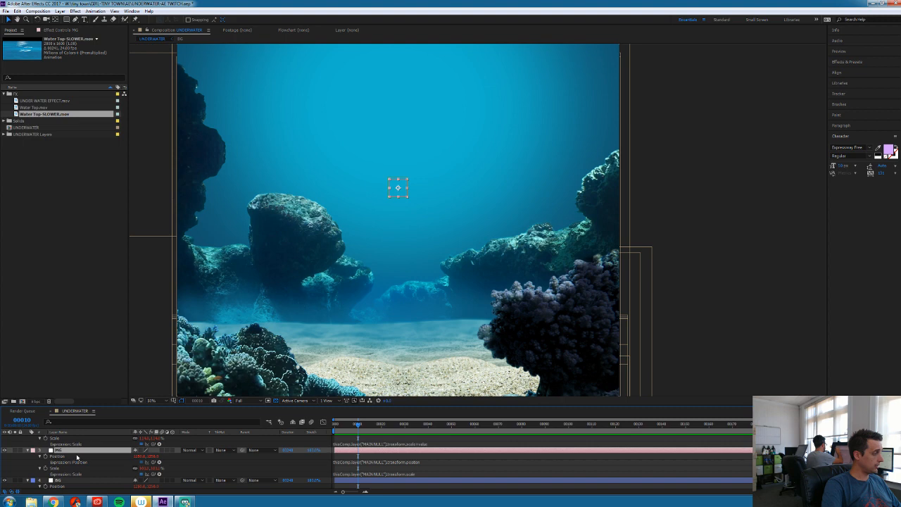
scroll(78, 458, "down", 1)
left_click(79, 464)
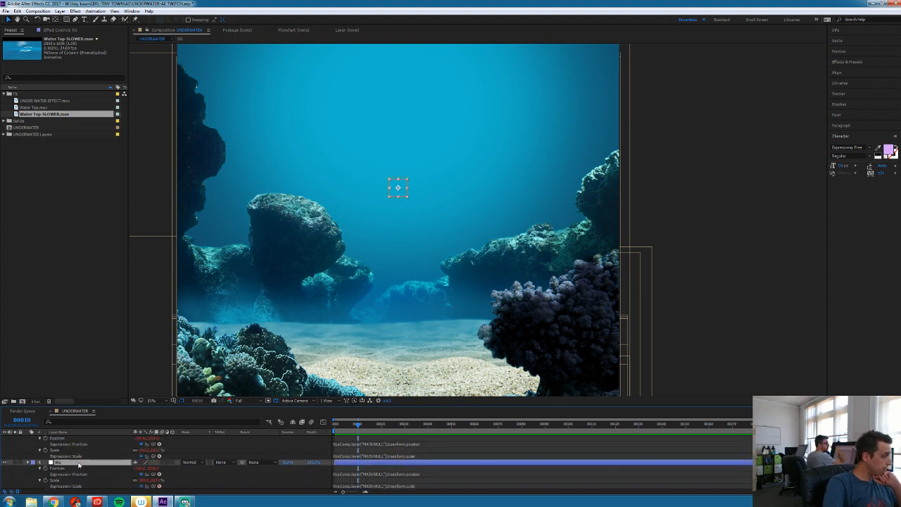
left_click(430, 473)
left_click(427, 474)
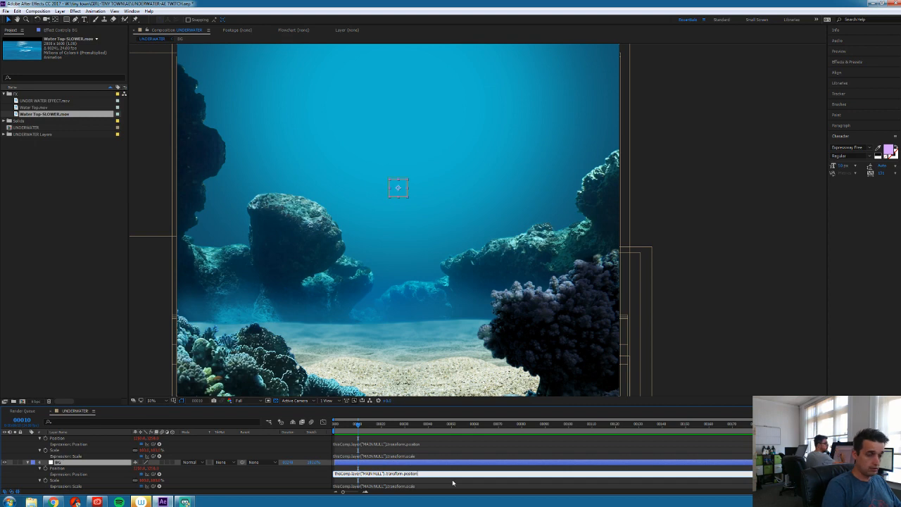
type(".value")
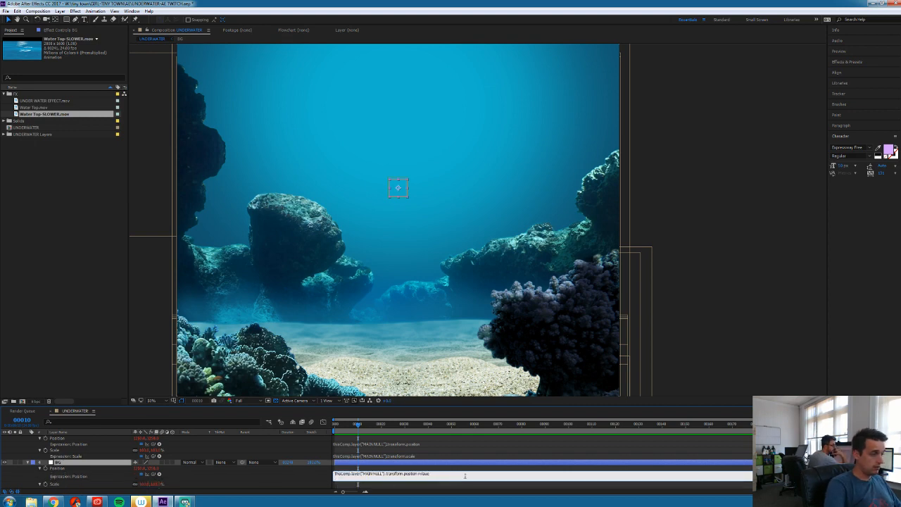
type("[")
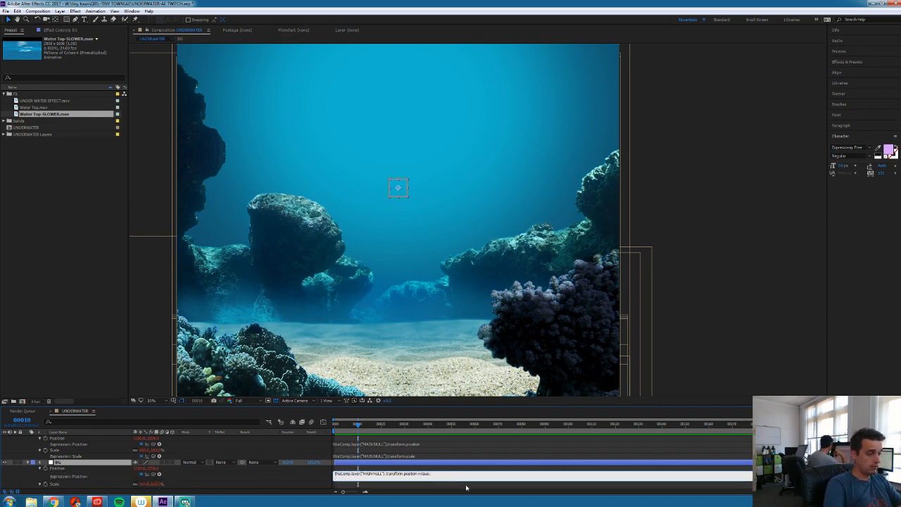
type("0")
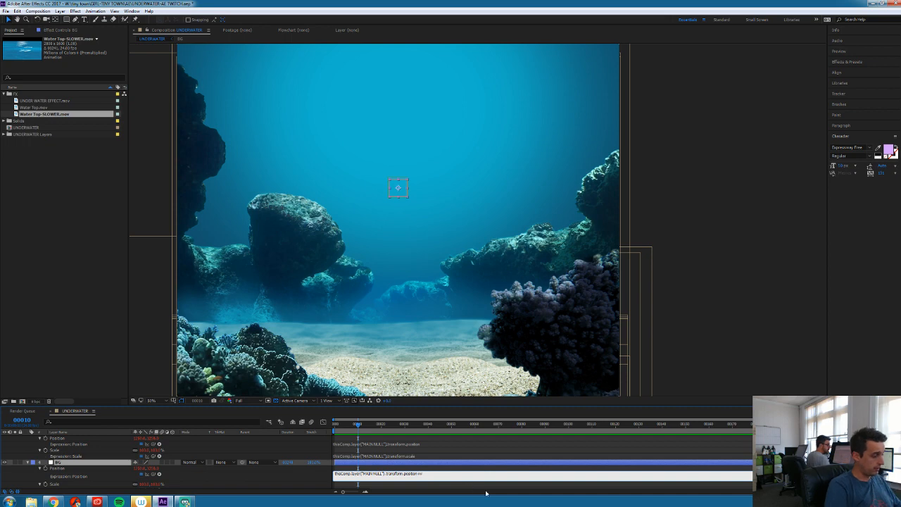
left_click(486, 493)
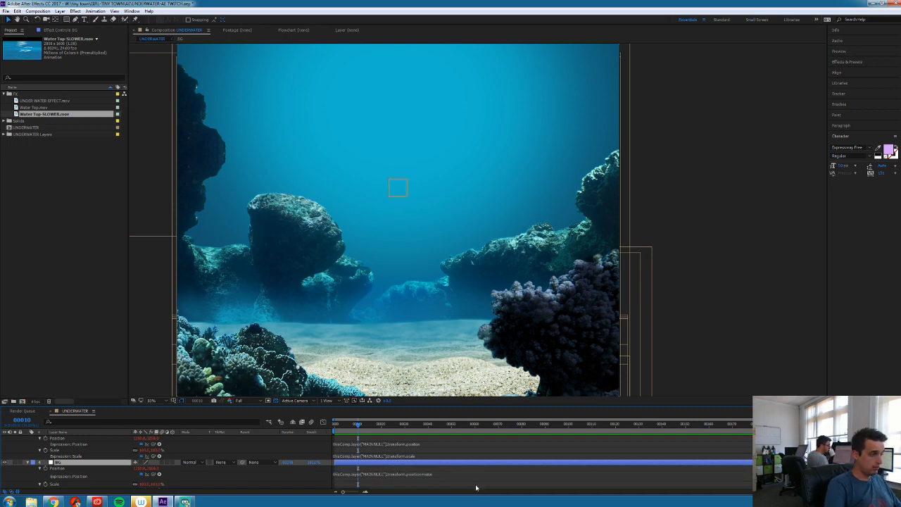
Append +value to the end of the BG null's Scale expression
key("ctrl+d")
left_click(418, 455)
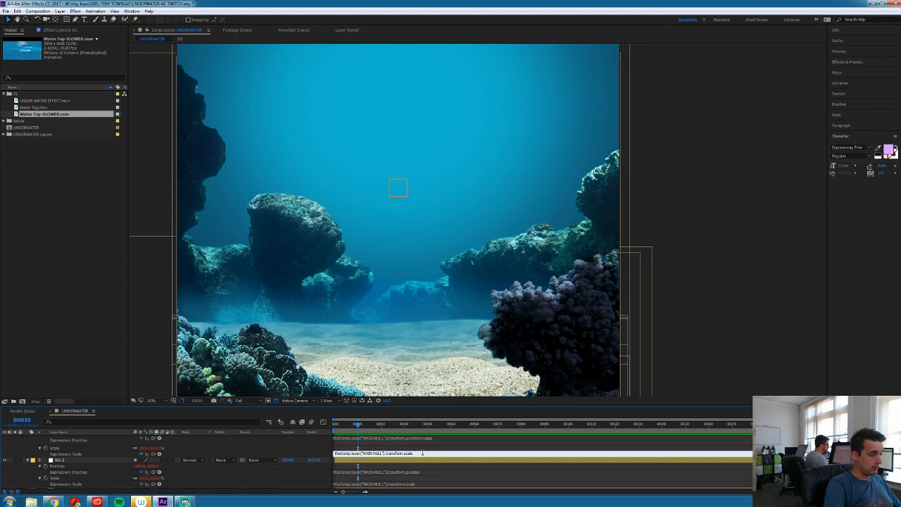
type("value")
left_click(456, 468)
left_click(439, 455)
double_click(419, 455)
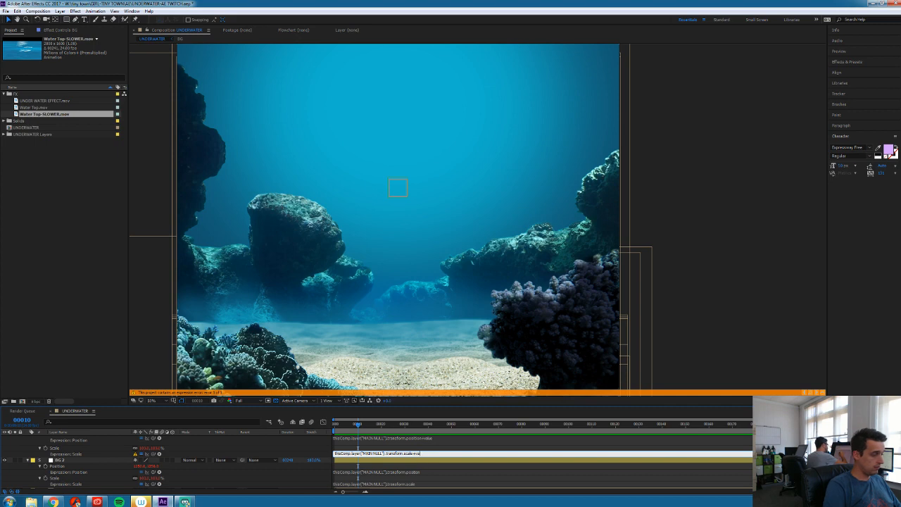
left_click(421, 460)
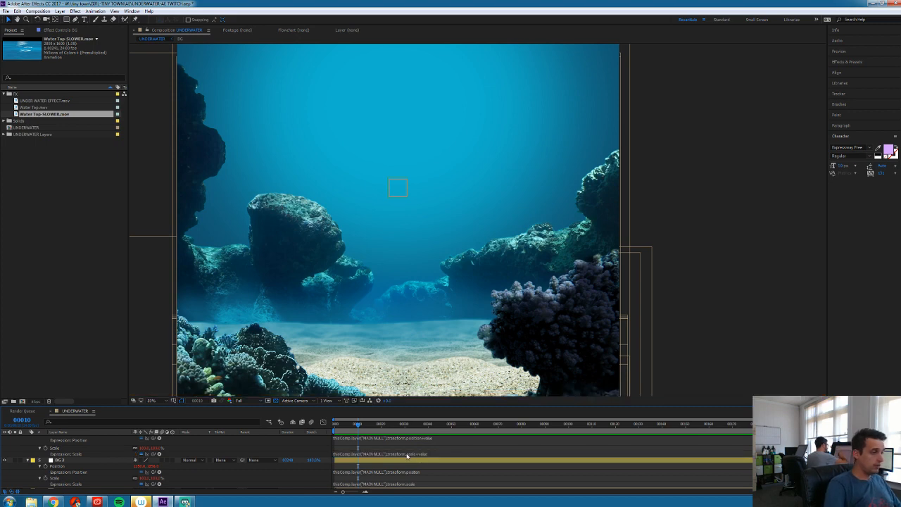
Append +value to the end of both the Position and Scale expressions of the BG 2 null
left_click(423, 473)
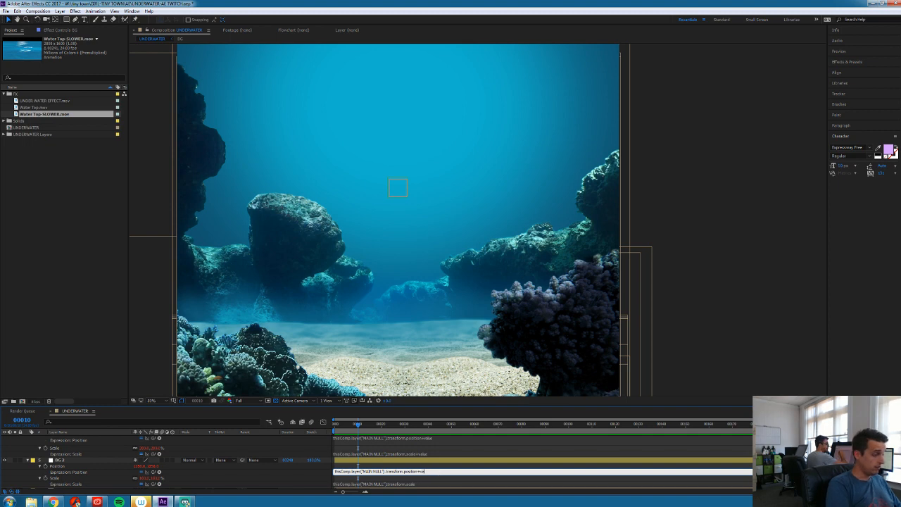
key("KP_Enter")
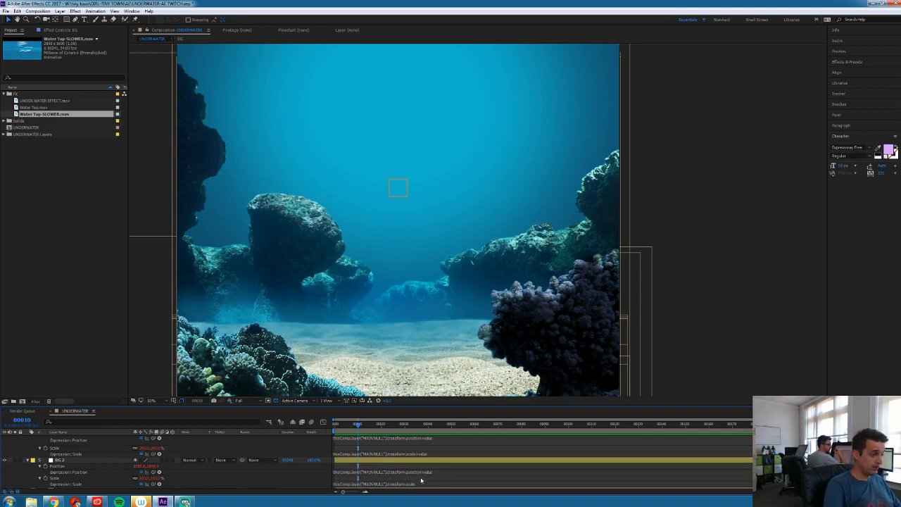
left_click(422, 483)
left_click(431, 484)
type("+value")
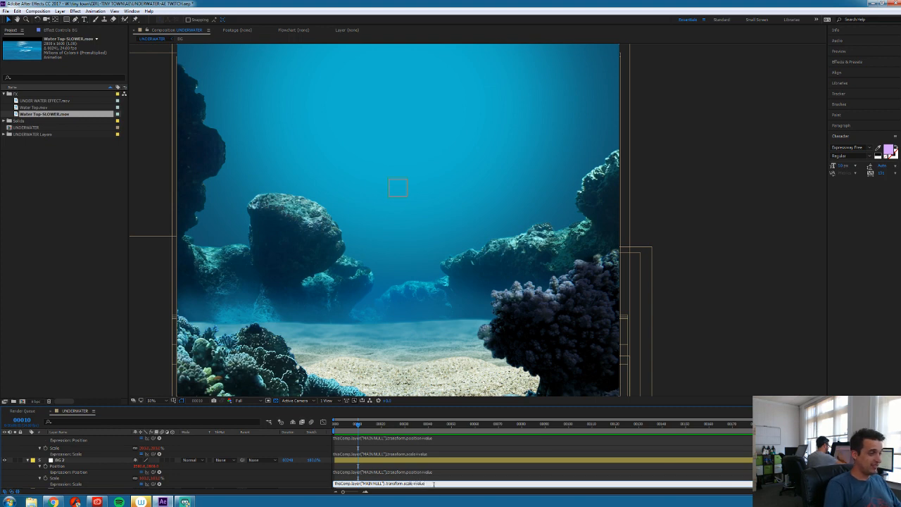
key("KP_Enter")
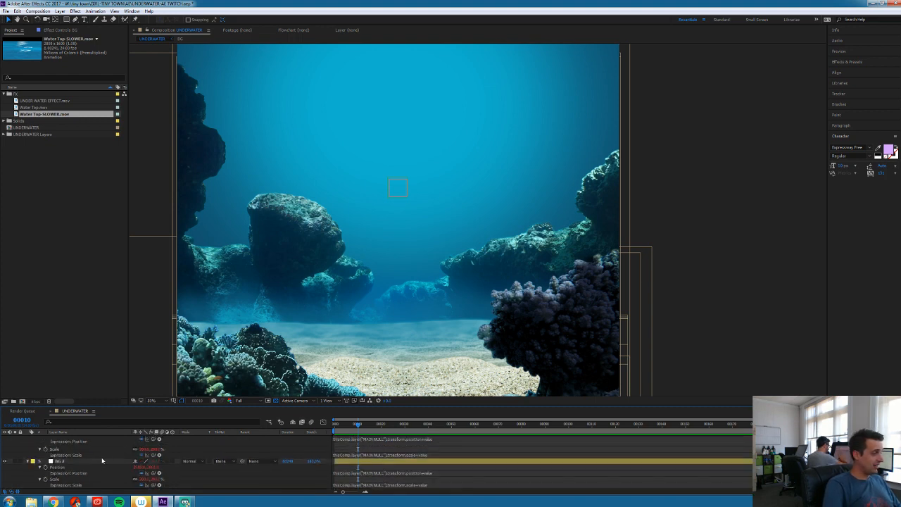
Move the offset BG and BG 2 nulls from the composition's lower right corner back onto MAIN NULL
key("comma")
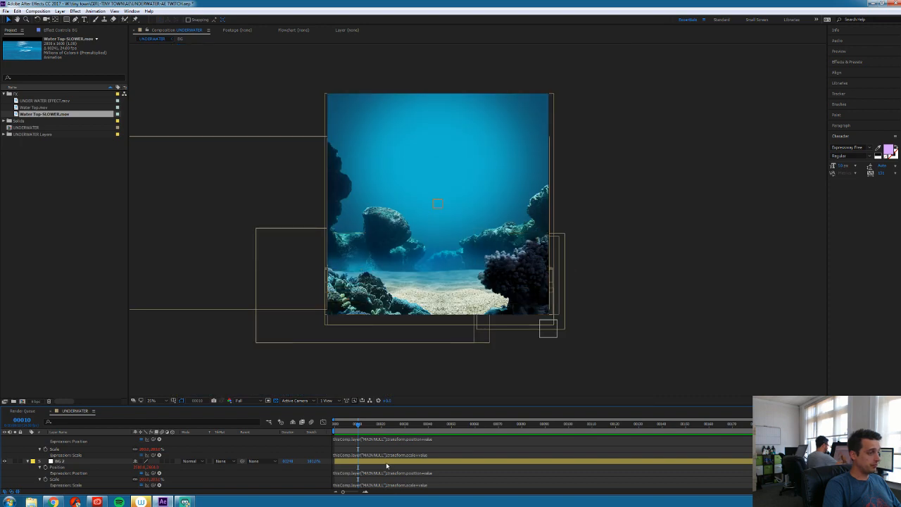
left_click(381, 462)
left_click_drag(552, 333, 440, 204)
left_click(549, 328)
left_click_drag(549, 327, 447, 230)
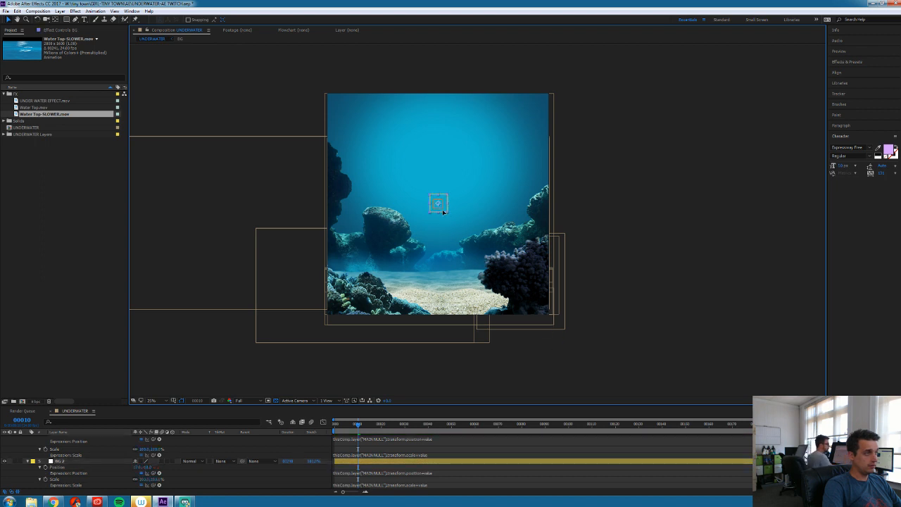
Scale the BG null and the BG 2 null down to about MAIN NULL's size
scroll(386, 468, "down", 1)
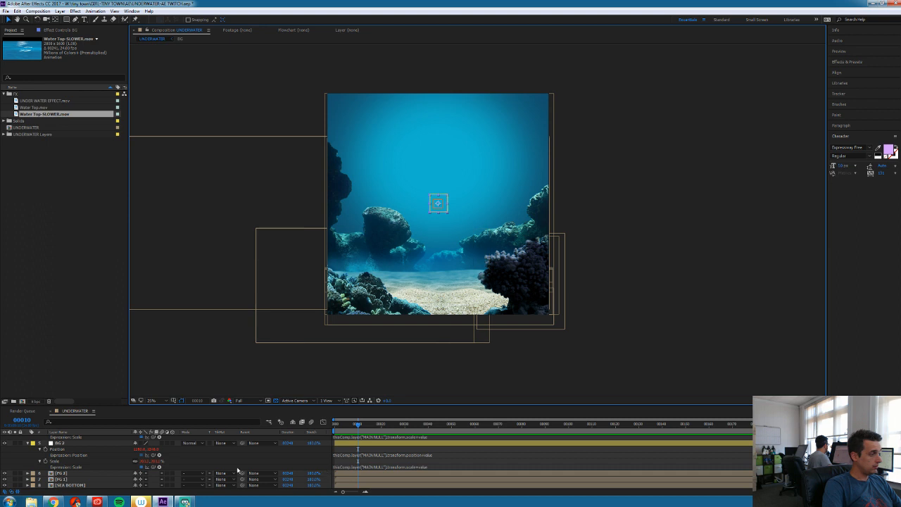
left_click(67, 451)
scroll(68, 454, "up", 1)
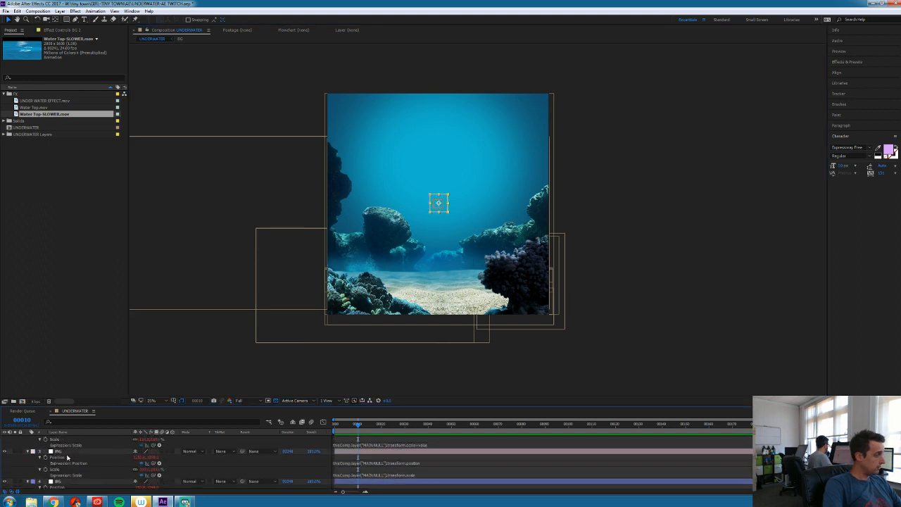
left_click(65, 454)
scroll(63, 456, "up", 1)
scroll(65, 461, "down", 3)
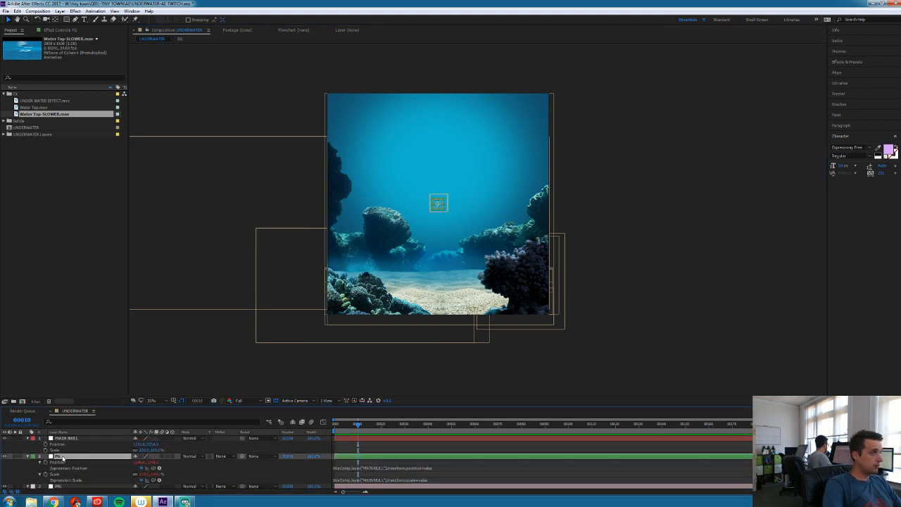
scroll(68, 472, "down", 1)
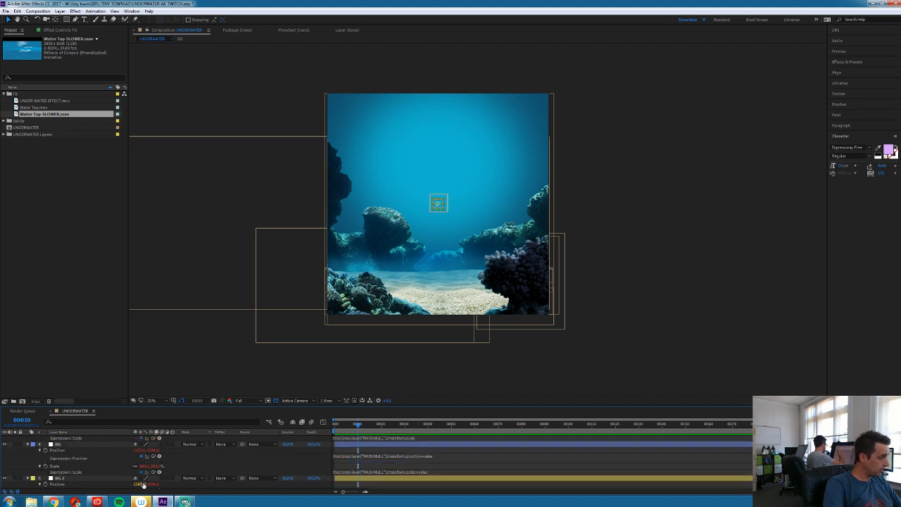
left_click(140, 467)
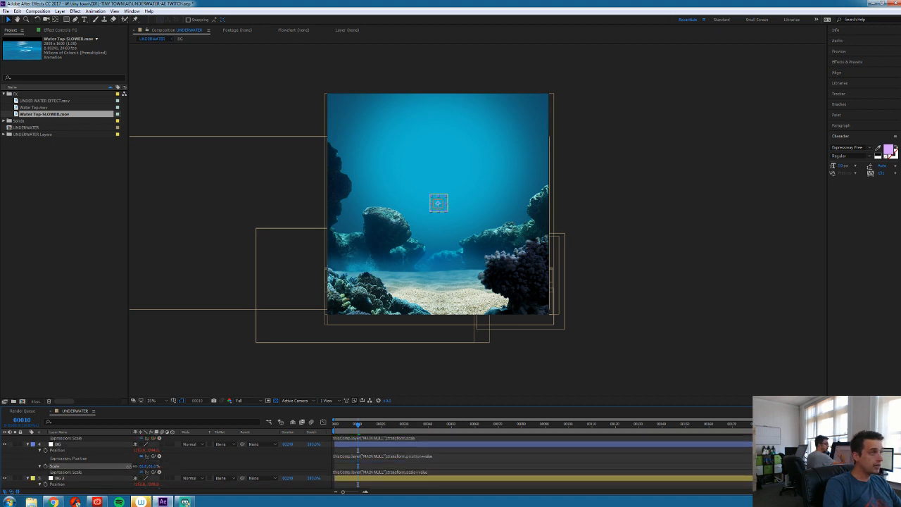
scroll(130, 481, "down", 2)
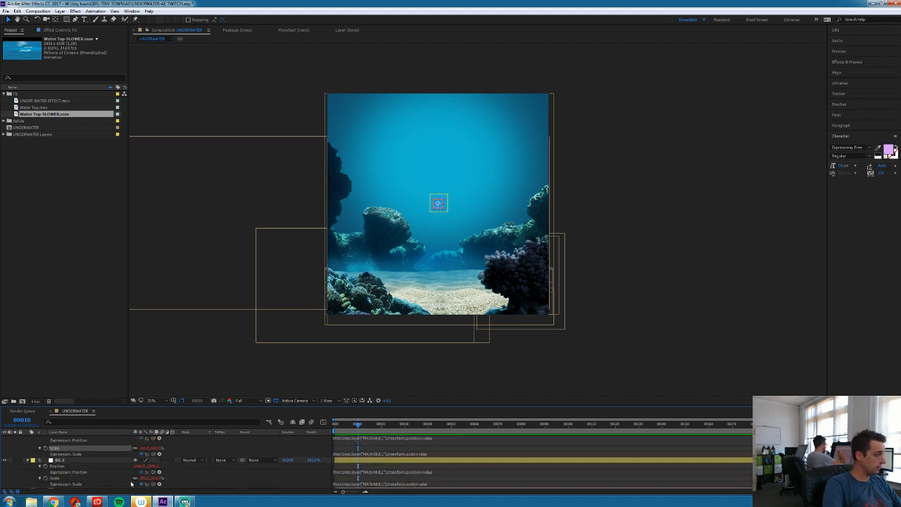
left_click(110, 478)
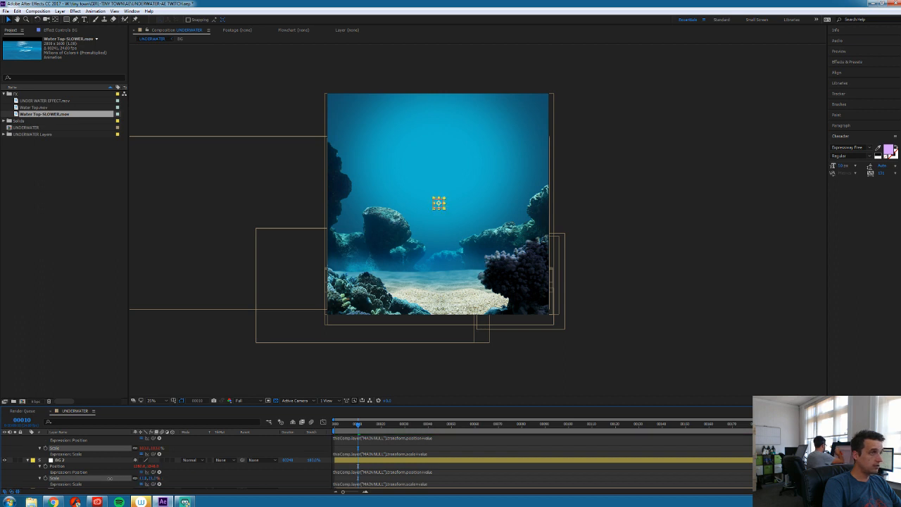
left_click(443, 462)
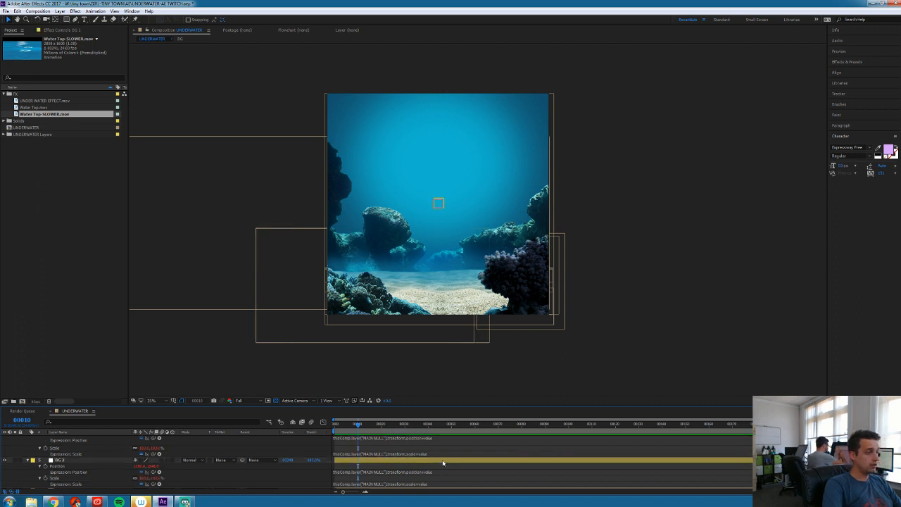
Enclose the FG null's Position expression and its Scale expression each in parentheses, including the +value term
scroll(470, 214, "up", 2)
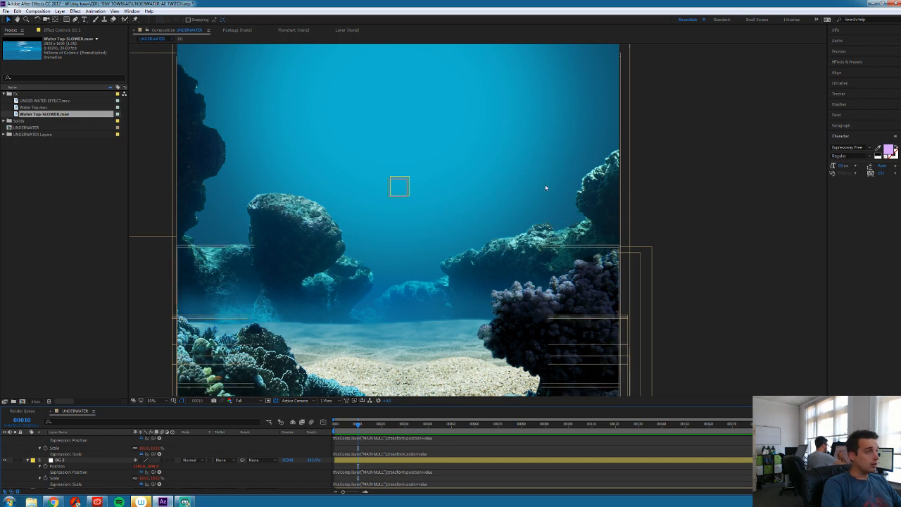
scroll(448, 454, "down", 2)
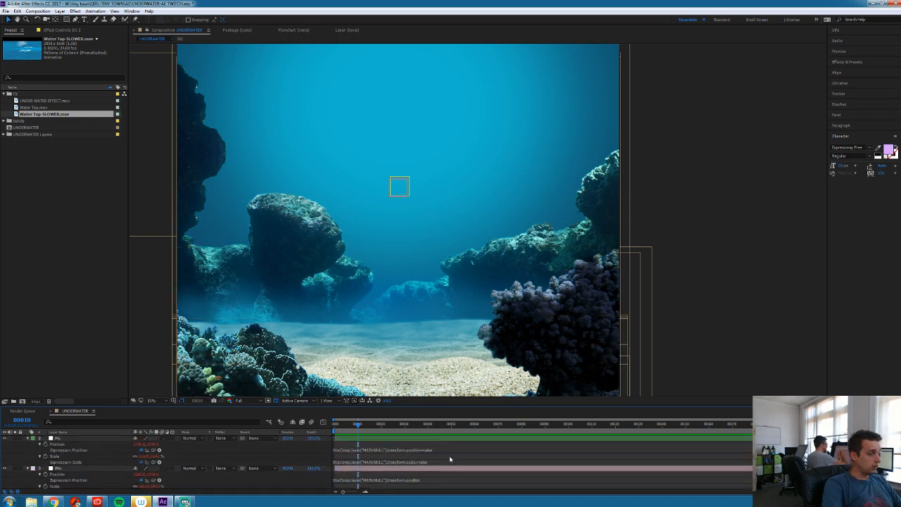
left_click(362, 450)
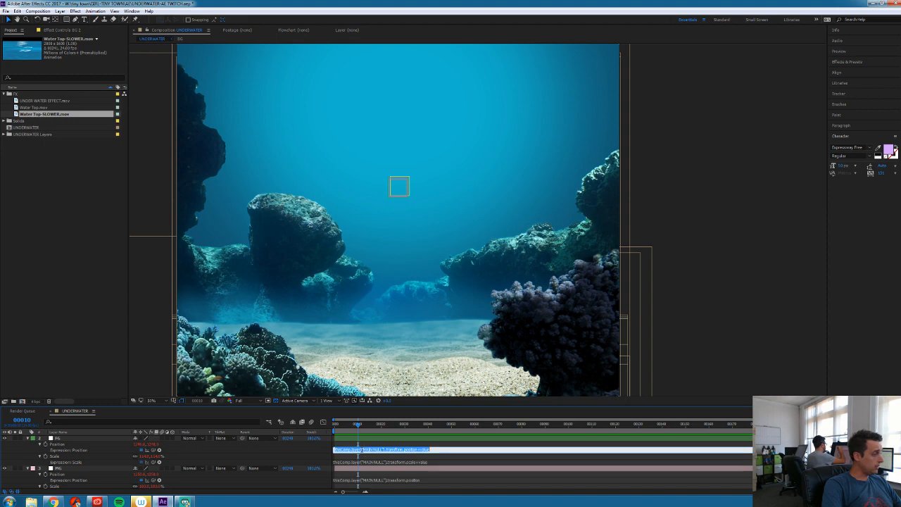
left_click(433, 450)
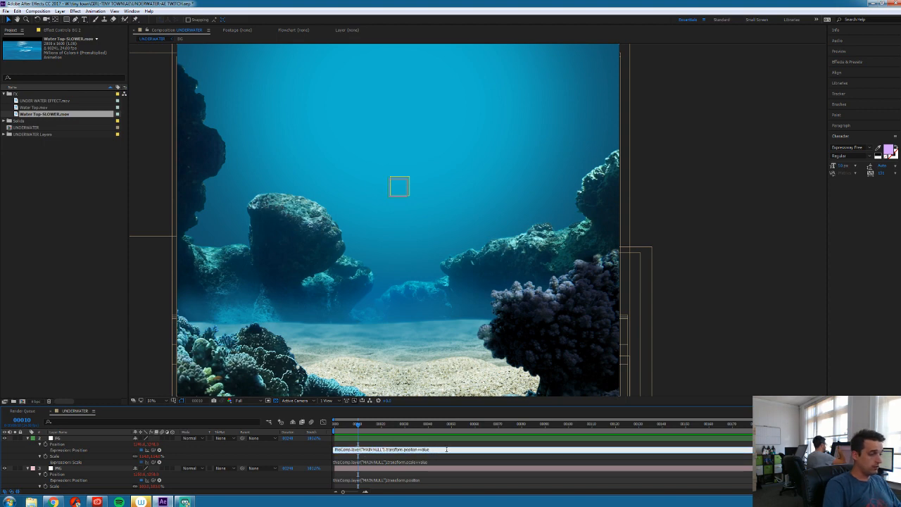
left_click(336, 450)
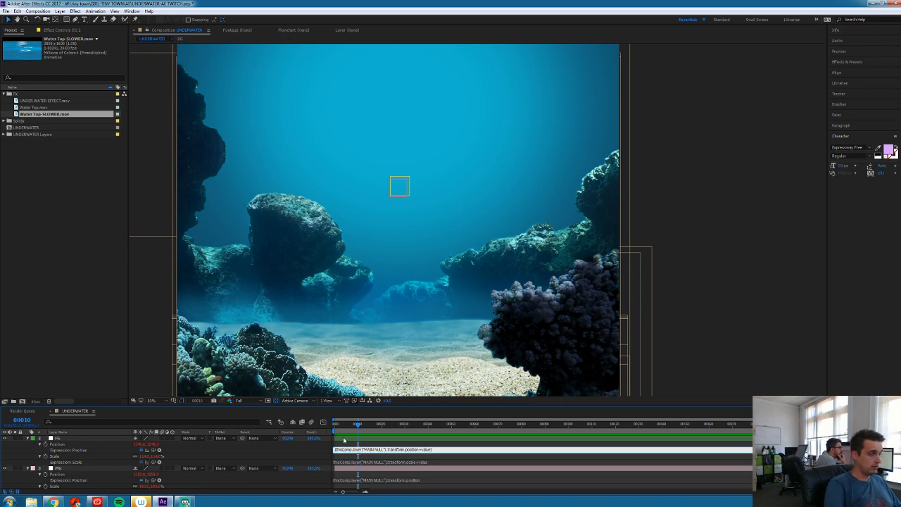
left_click(336, 462)
left_click(336, 462)
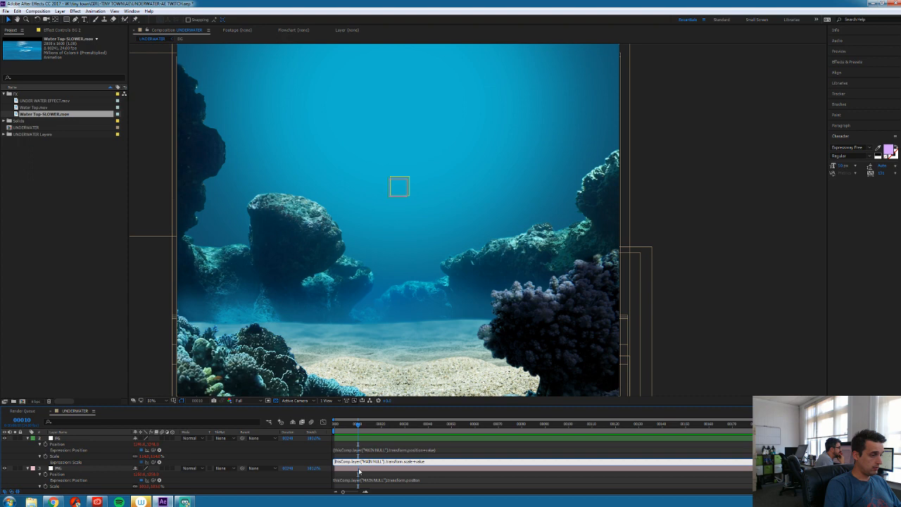
type("(")
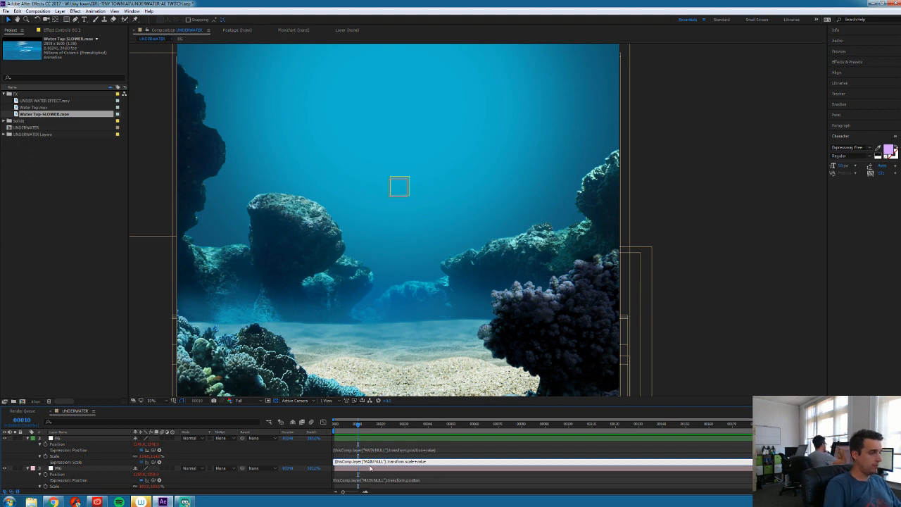
left_click(438, 462)
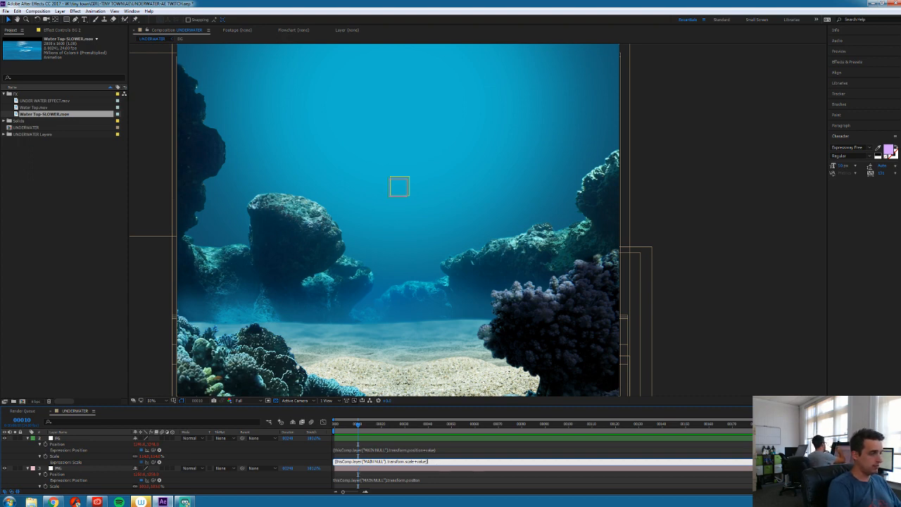
Multiply the FG null's parenthesised Position and Scale expressions by appending *3 to each
left_click(423, 450)
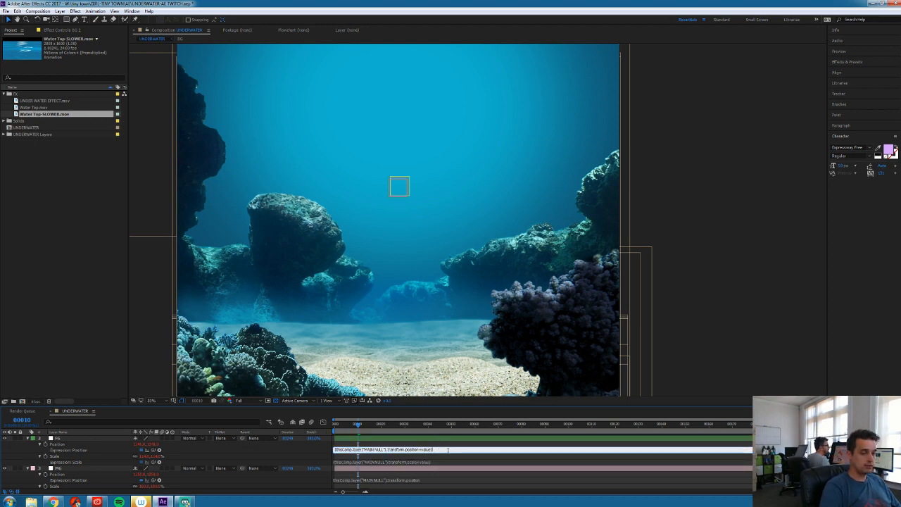
left_click(437, 461)
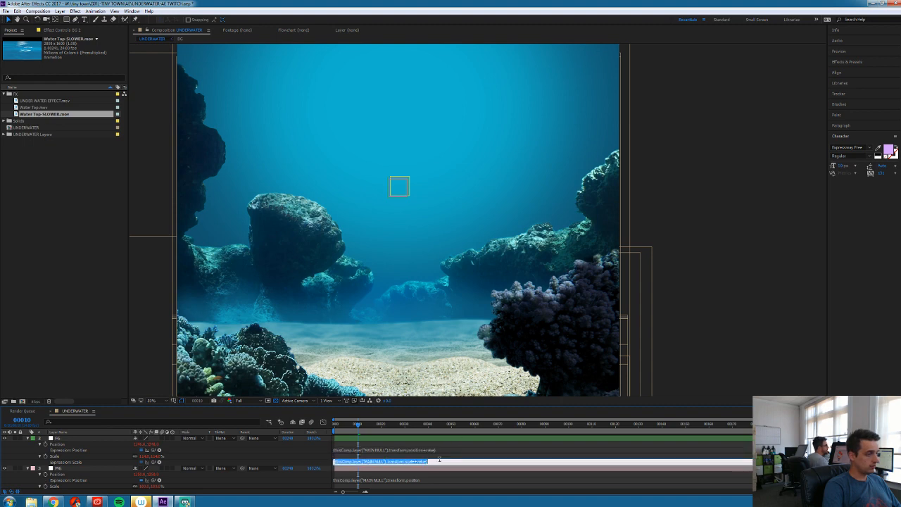
left_click(441, 450)
left_click(443, 451)
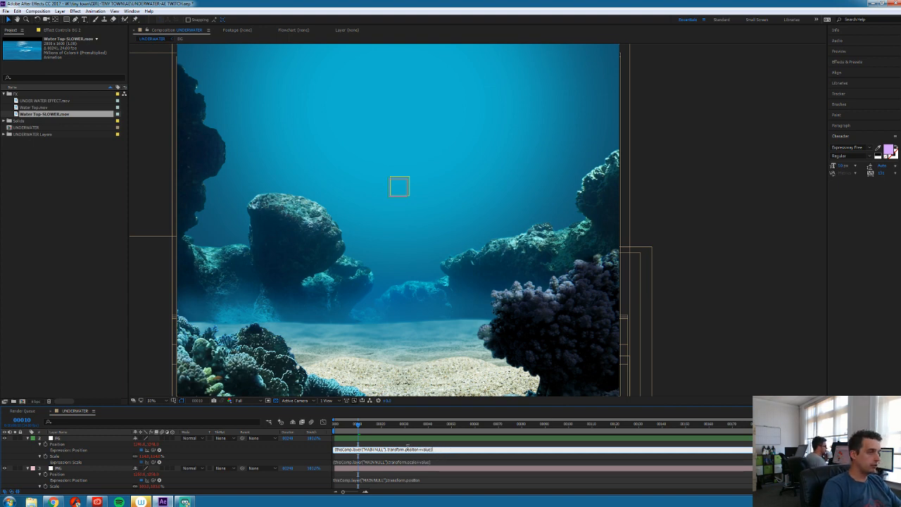
left_click(438, 446)
left_click(438, 451)
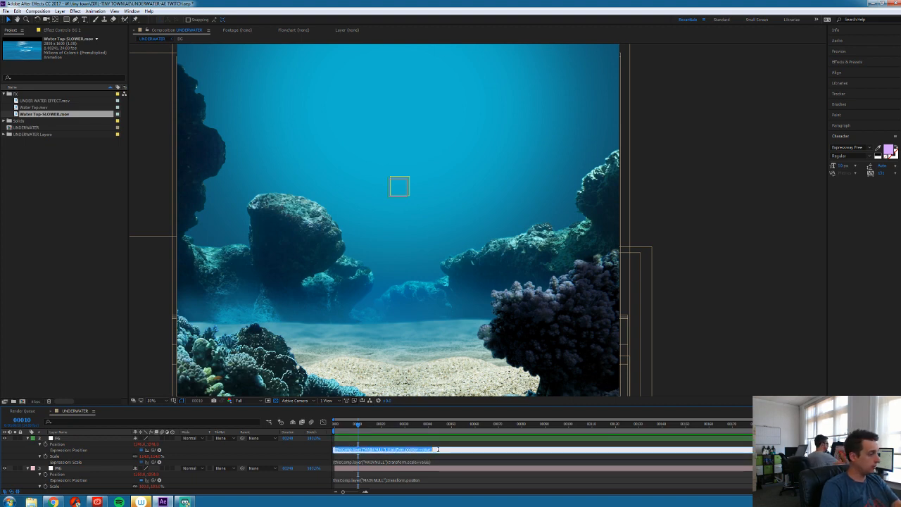
left_click(438, 449)
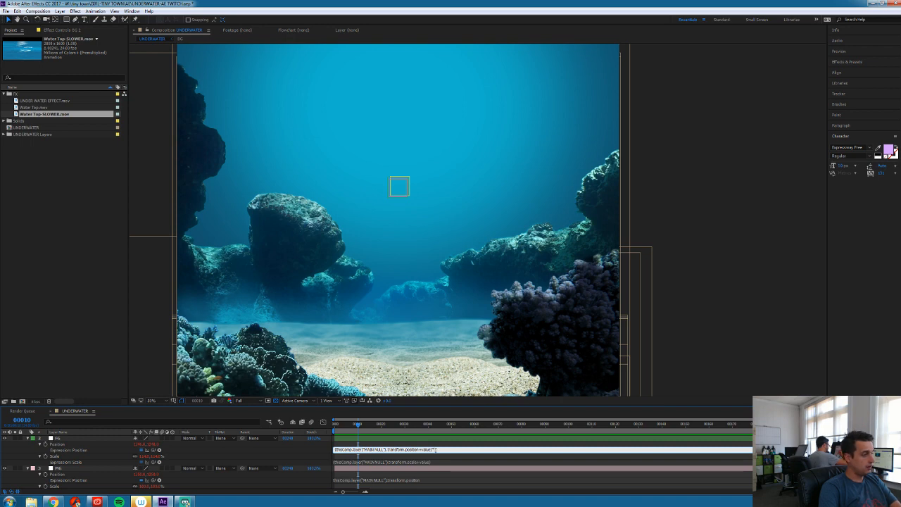
left_click(435, 462)
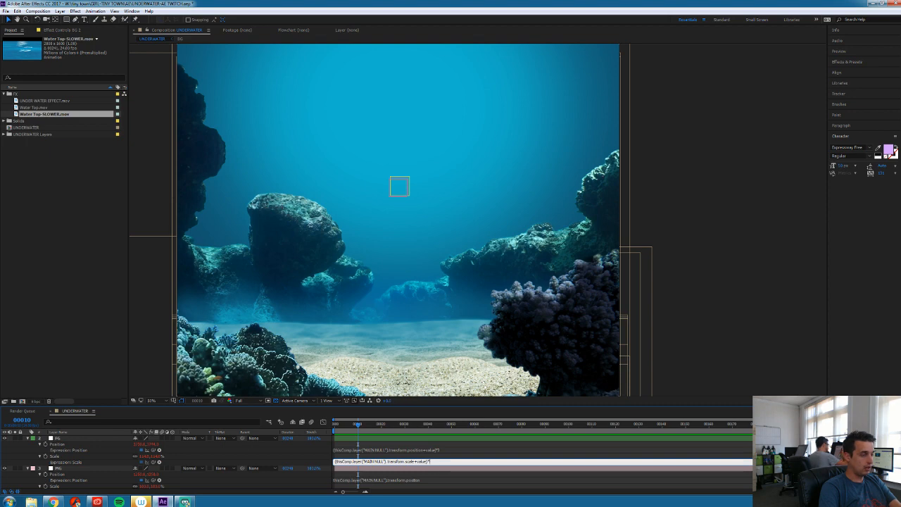
left_click(437, 469)
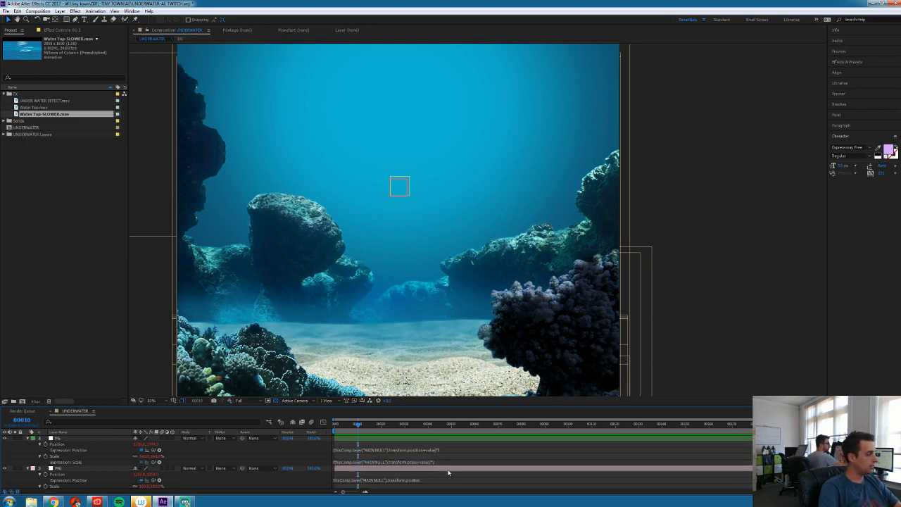
left_click(441, 451)
key("BackSpace")
type("3")
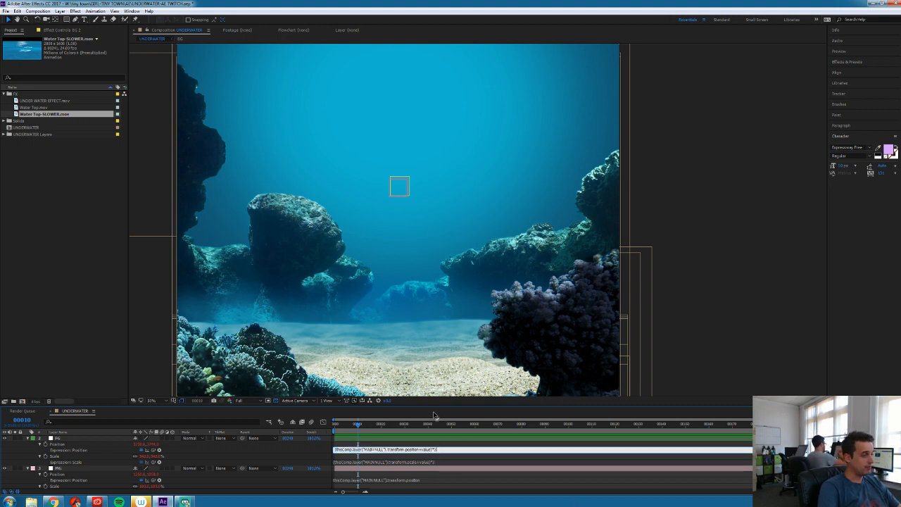
left_click(461, 460)
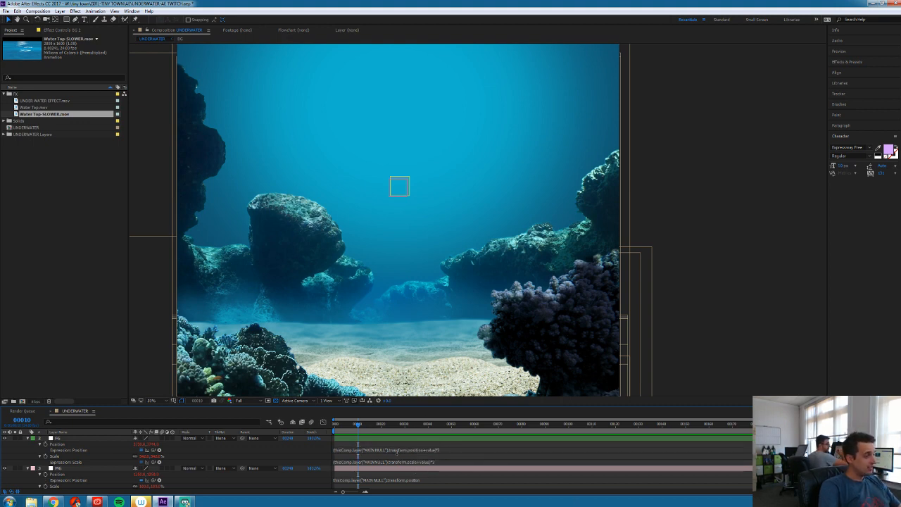
Nudge MAIN NULL up and back down to check how the FG null follows it
left_click(144, 438)
scroll(144, 457, "up", 1)
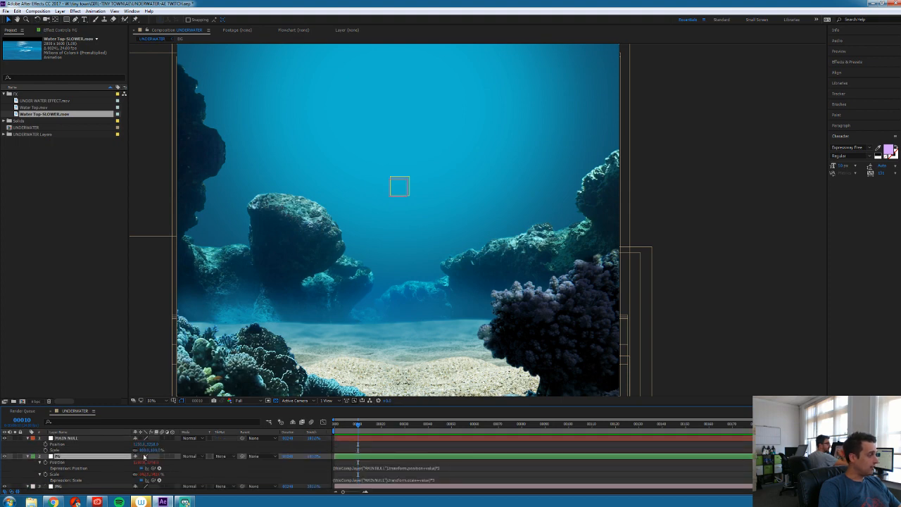
left_click(51, 439)
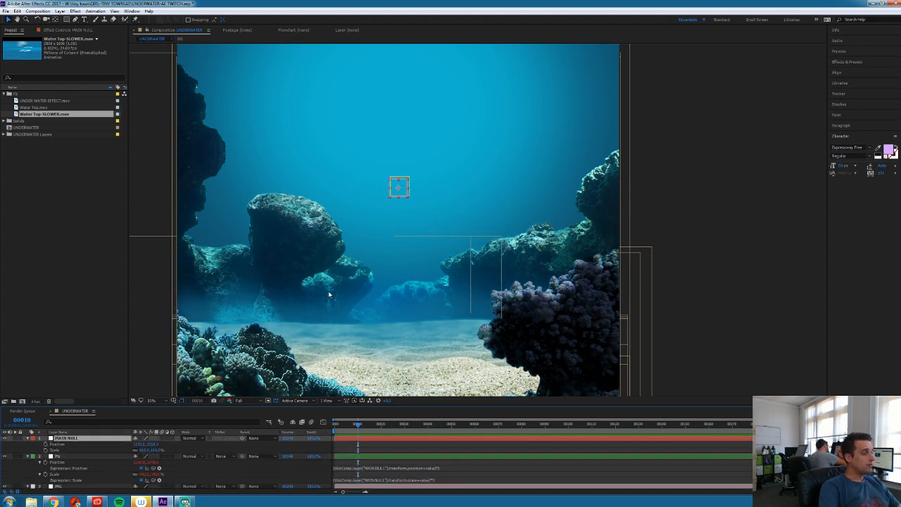
key("Up")
key("Down")
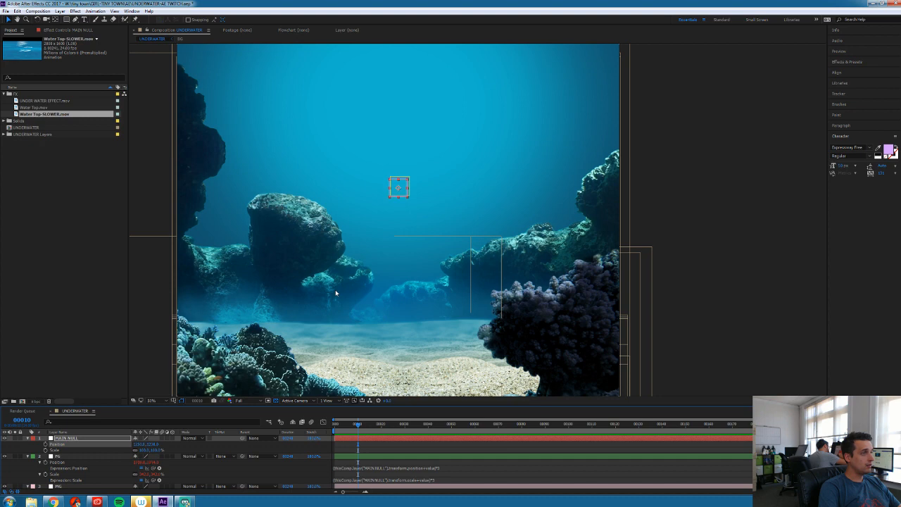
Move the FG null from outside the composition's lower right corner back onto MAIN NULL
left_click(388, 456)
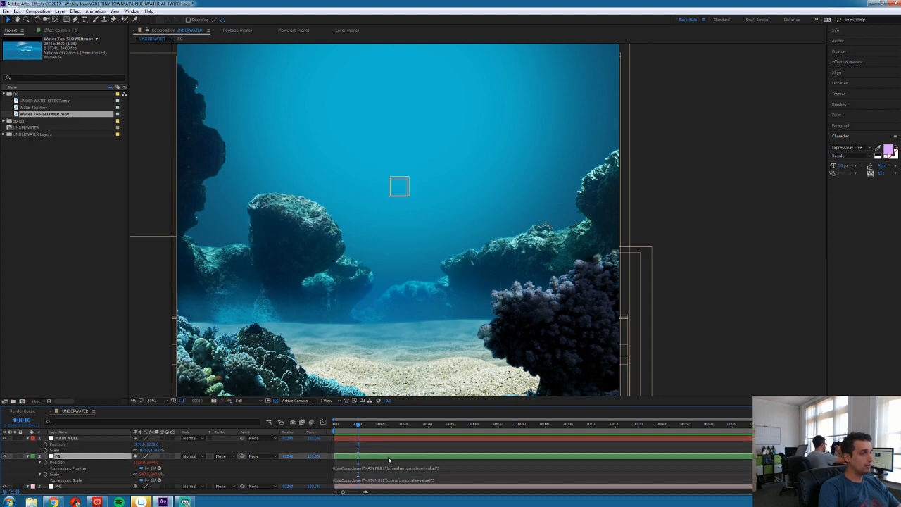
scroll(478, 208, "down", 4)
left_click_drag(576, 328, 511, 274)
key("ctrl+z")
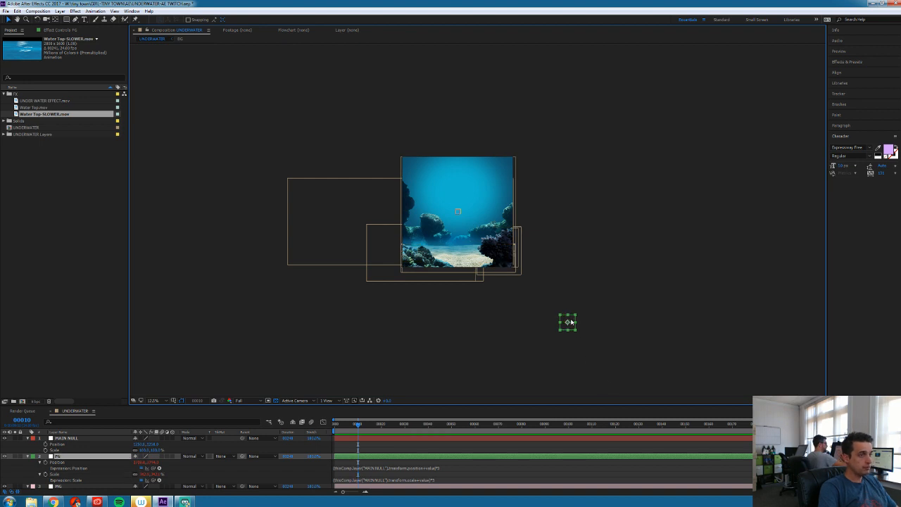
left_click_drag(571, 321, 457, 217)
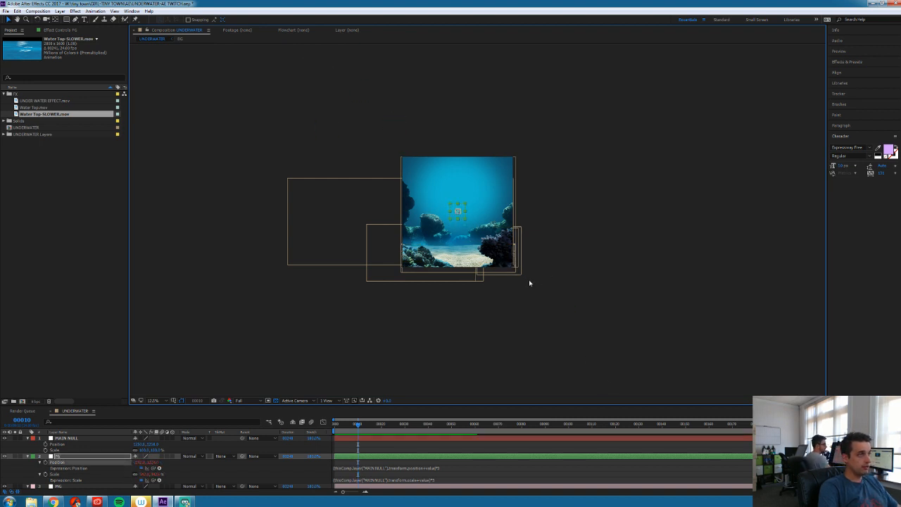
scroll(468, 222, "up", 5)
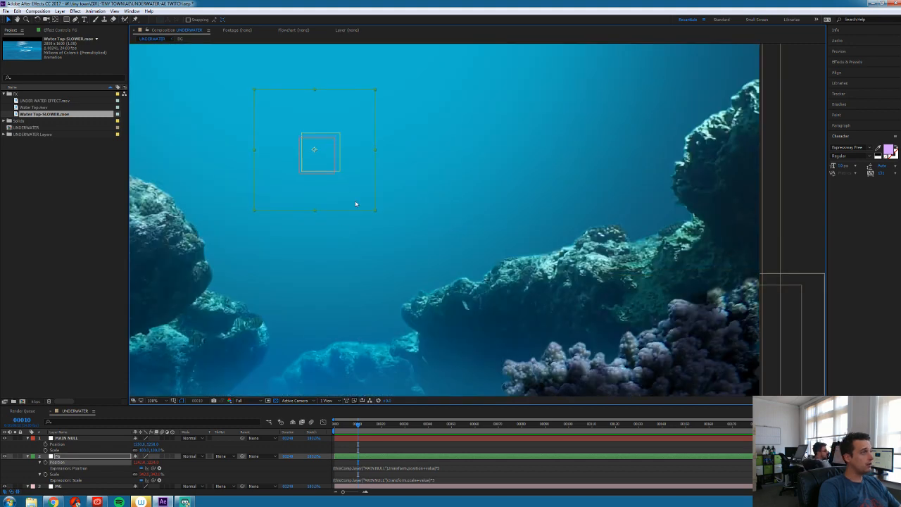
Solo MAIN NULL and the FG null, and nudge MAIN NULL up and down in large increments to compare their movement
left_click(16, 457)
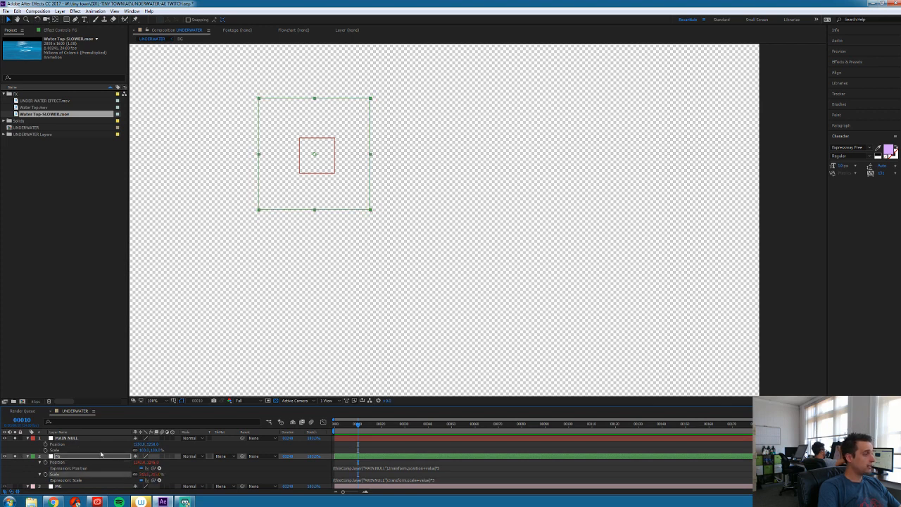
left_click(82, 440)
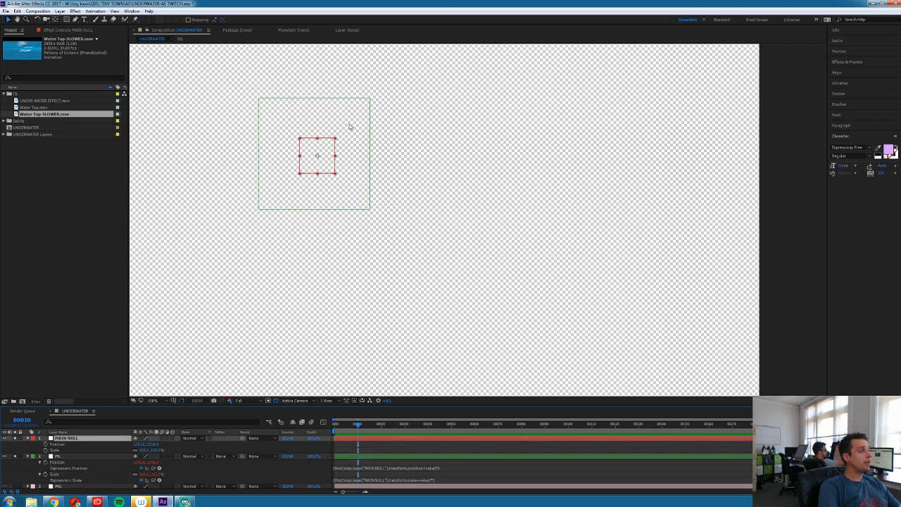
key("shift+Up")
key("shift+Up")
key("shift+Up")
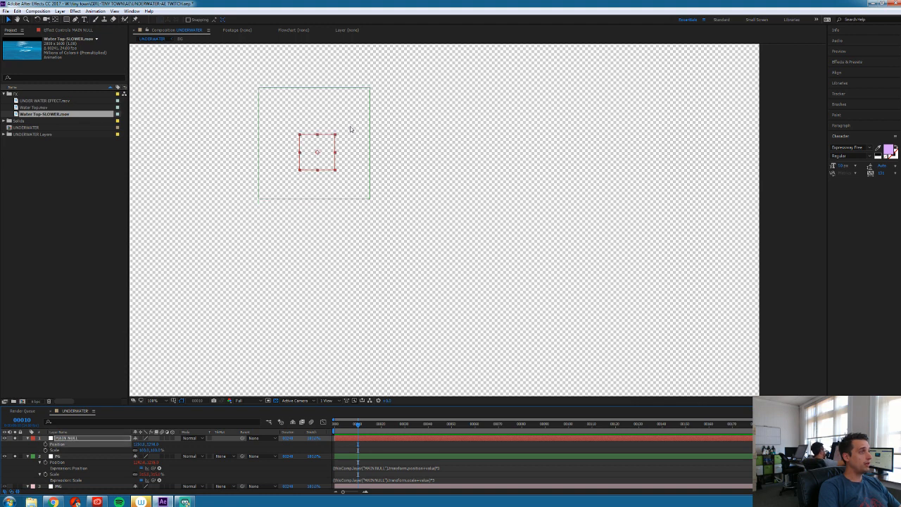
key("shift+Up")
key("shift+Up")
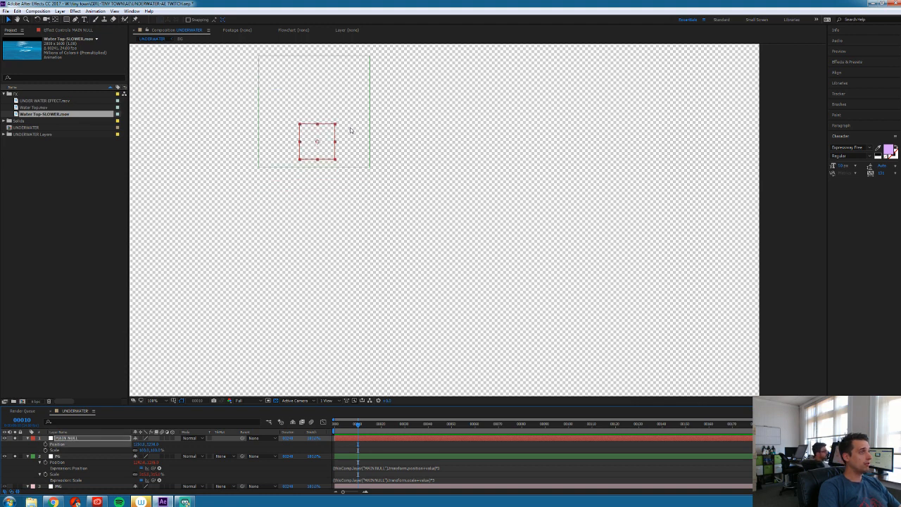
key("shift+Down")
key("shift+Down")
key("shift+Down")
key("shift+Down")
key("shift+Down")
key("shift+Down")
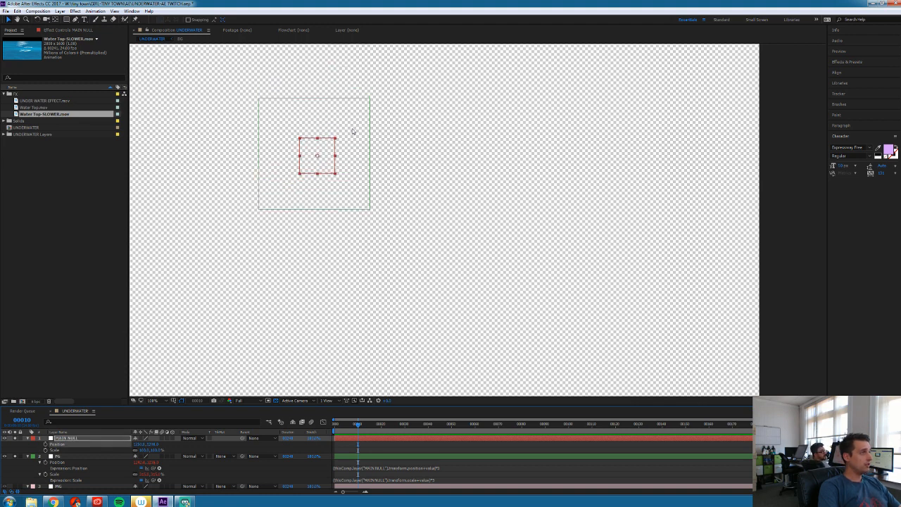
key("shift+Up")
key("shift+Up")
key("shift+Down")
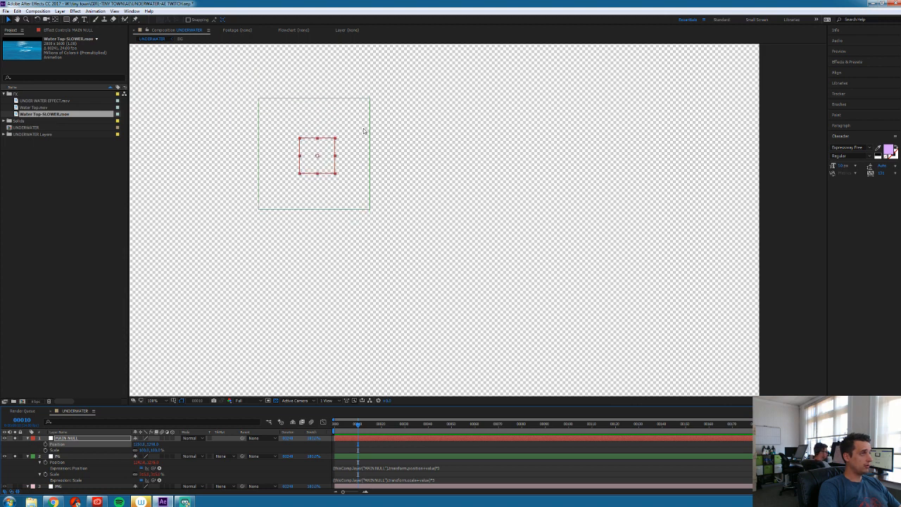
key("shift+Up")
key("shift+Down")
Turn off solo for MAIN NULL and the FG null, and select the FG null
left_click_drag(14, 456, 15, 438)
left_click(371, 452)
left_click(373, 458)
scroll(300, 125, "down", 2)
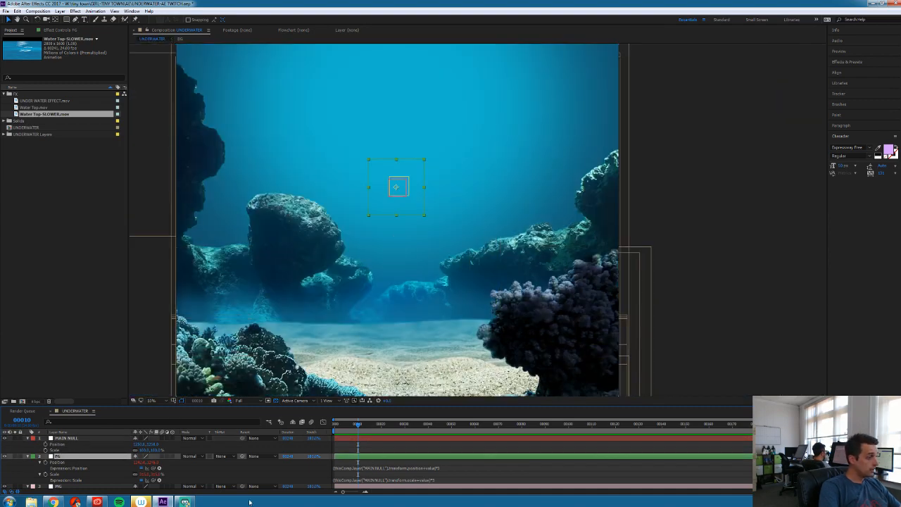
Enclose the BG null's Position expression in parentheses and multiply it by .75
left_click(68, 486)
scroll(68, 481, "down", 1)
scroll(68, 481, "down", 2)
left_click(62, 463)
left_click(423, 474)
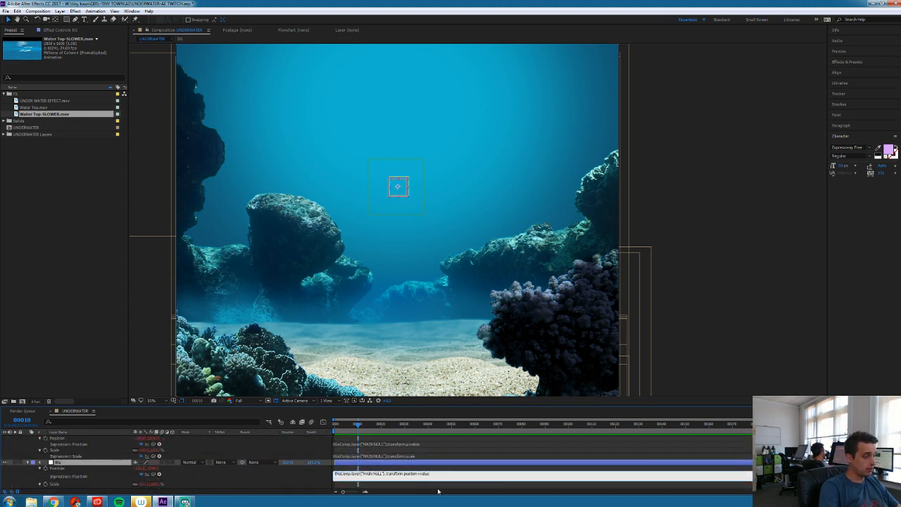
double_click(344, 476)
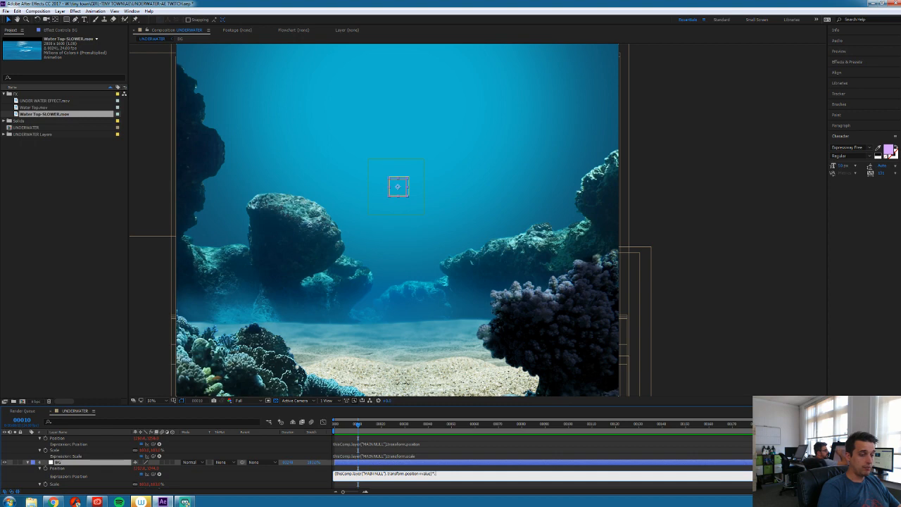
left_click(478, 450)
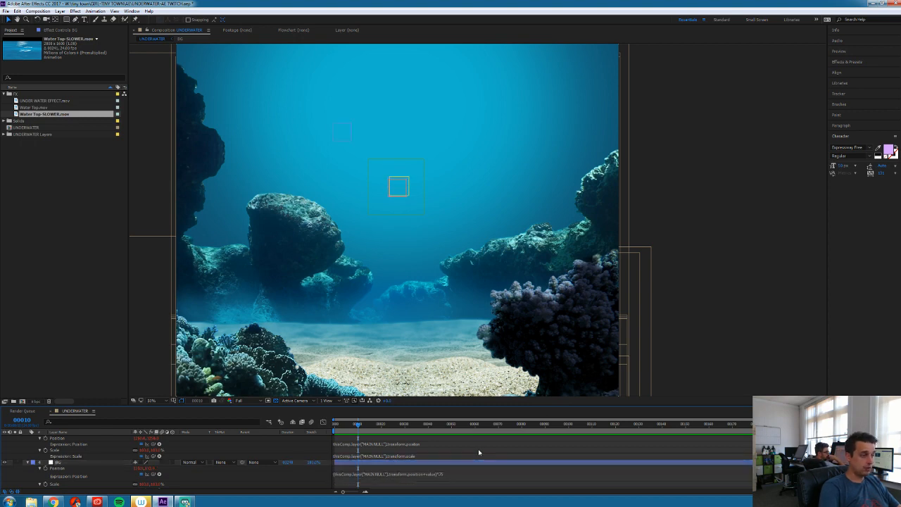
Enclose the BG null's Scale expression in parentheses and multiply it by .75
scroll(478, 448, "down", 1)
left_click(431, 471)
left_click(432, 471)
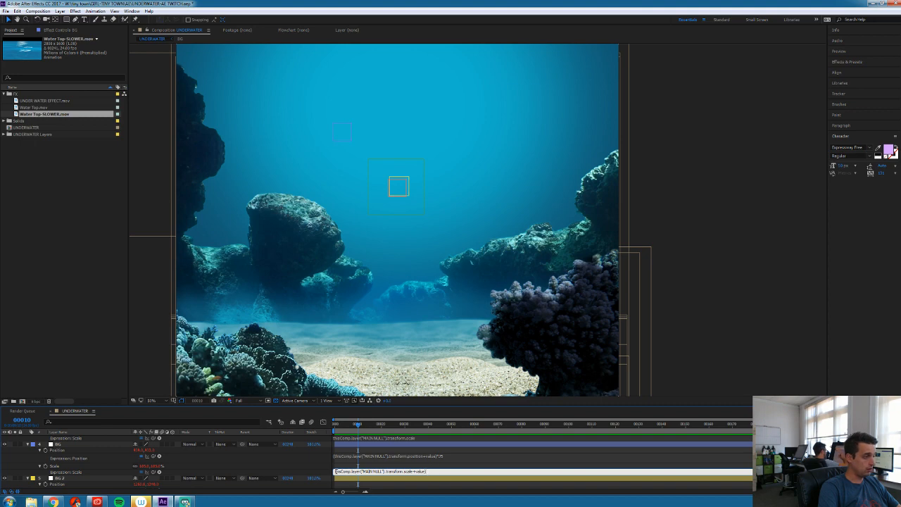
type("(")
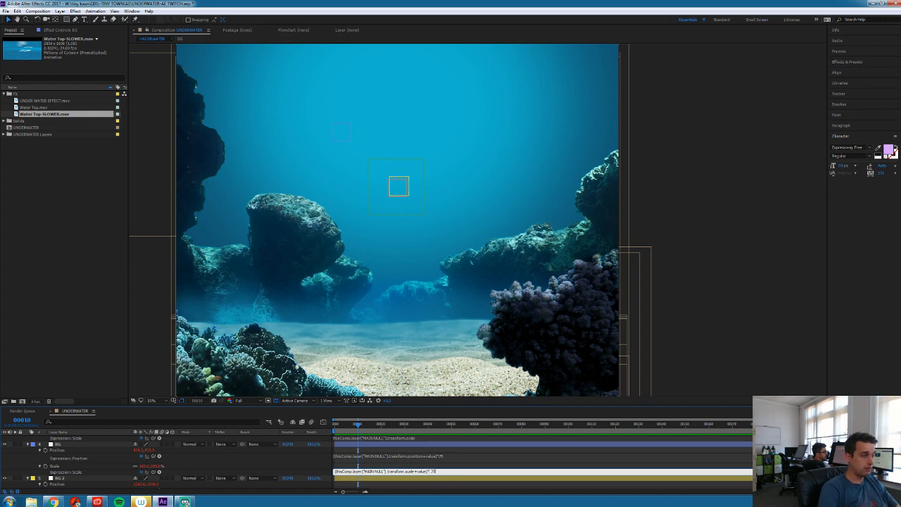
left_click(447, 477)
left_click(444, 482)
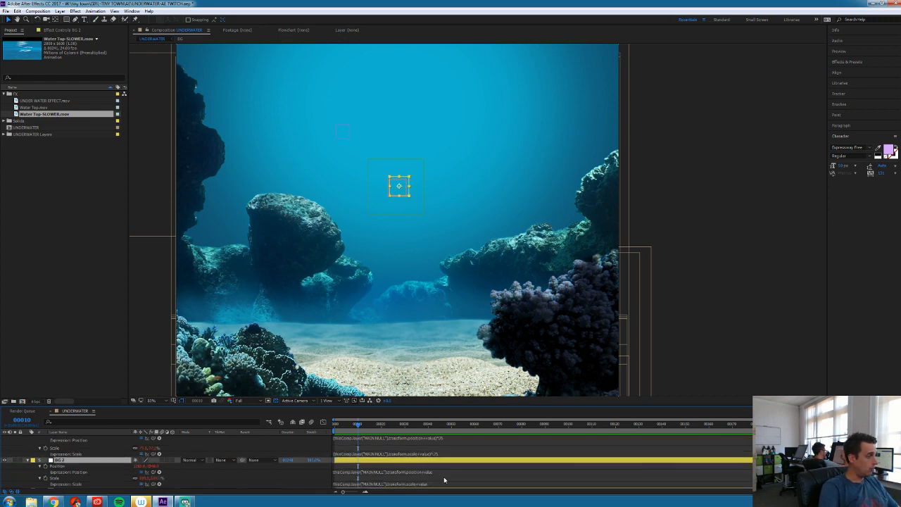
Enclose the BG 2 null's Position expression in parentheses and multiply it by .5
scroll(415, 465, "down", 2)
left_click(431, 453)
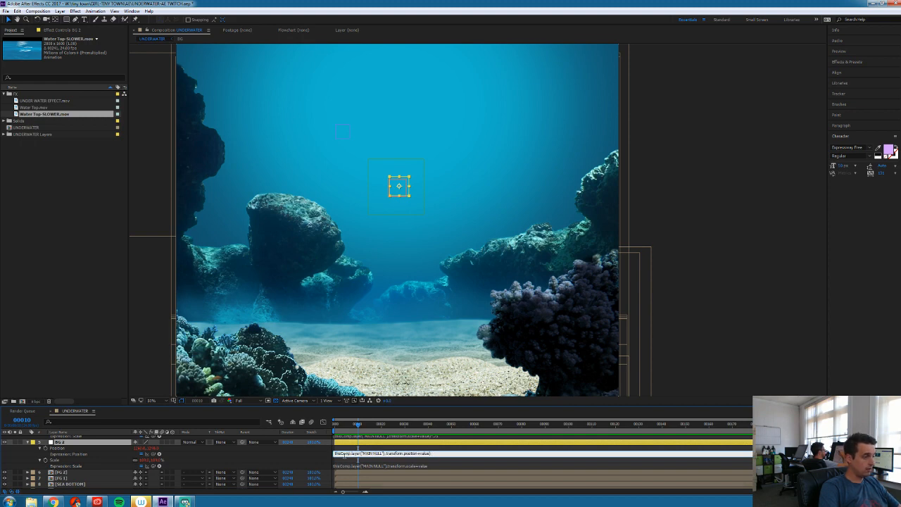
type("(")
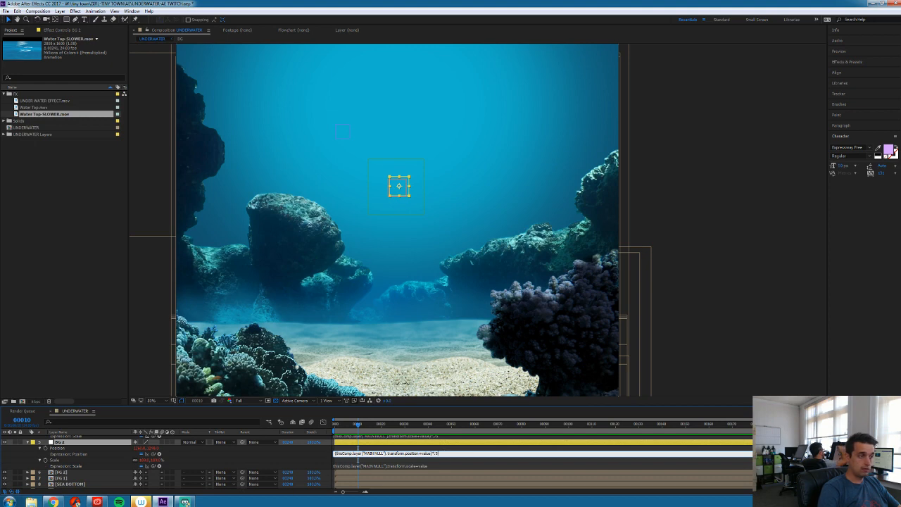
key("KP_Enter")
Enclose the BG 2 null's Scale expression in parentheses and multiply it by .5
left_click(403, 467)
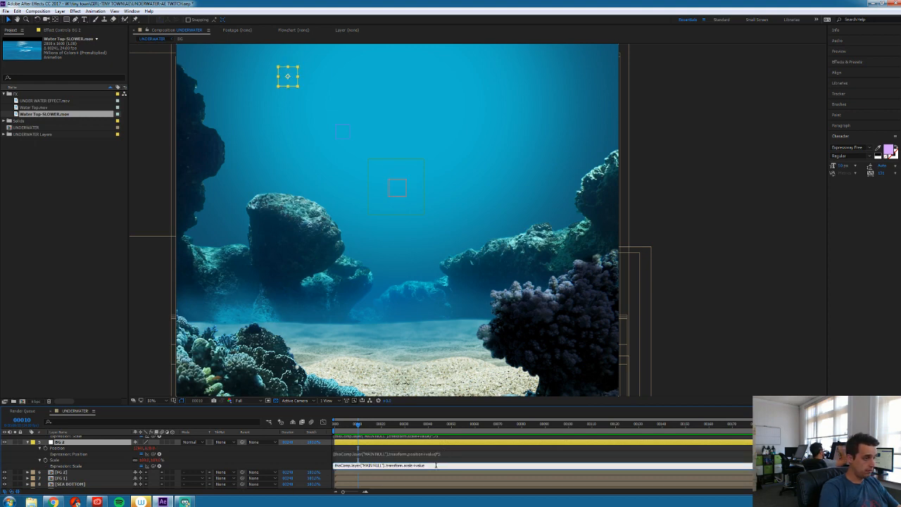
left_click(436, 466)
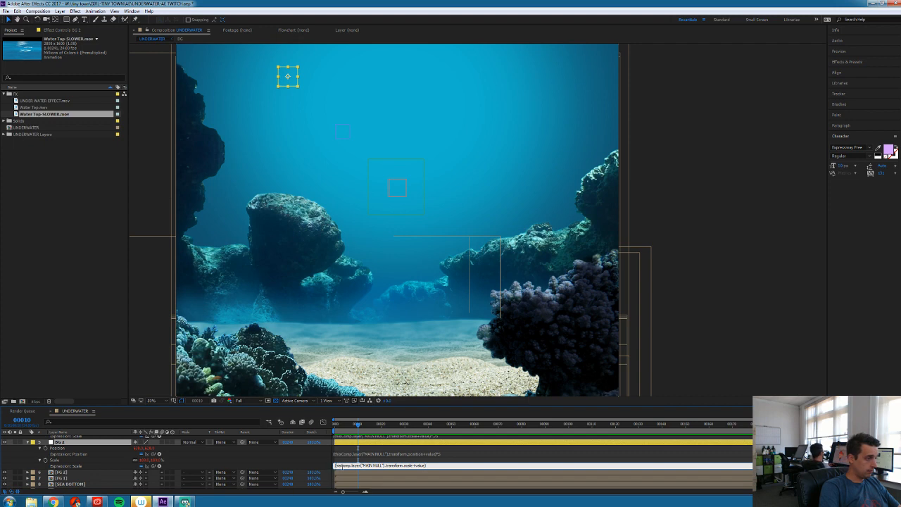
left_click(337, 465)
type("[")
left_click(436, 466)
type("]*.5")
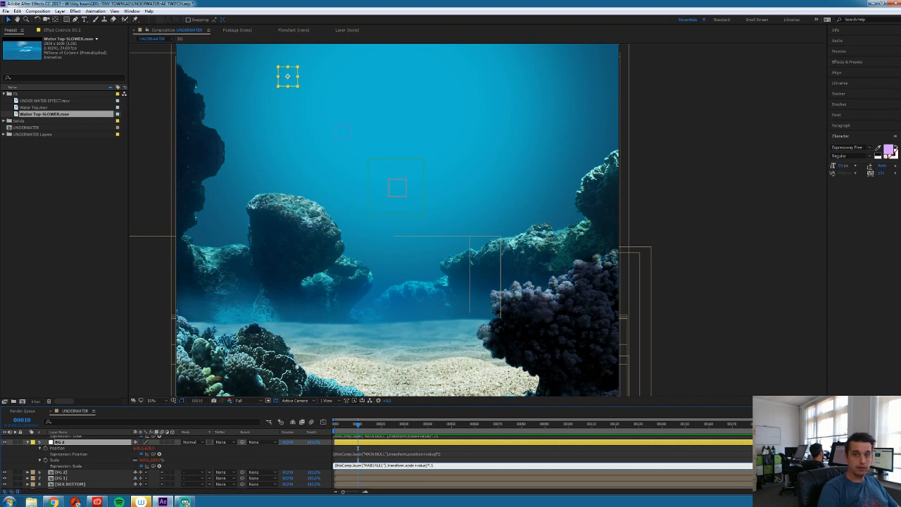
key("KP_Enter")
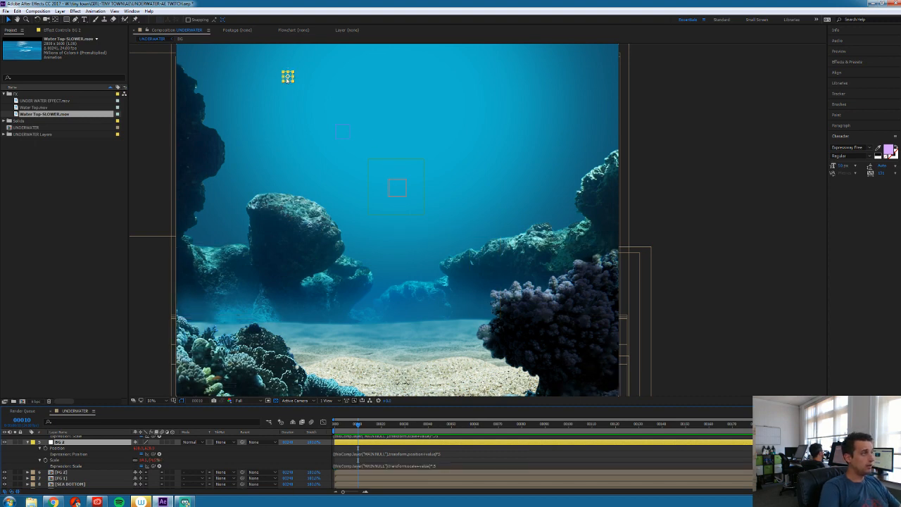
Move the displaced BG 2 and BG nulls back onto MAIN NULL in the composition
left_click_drag(288, 78, 503, 301)
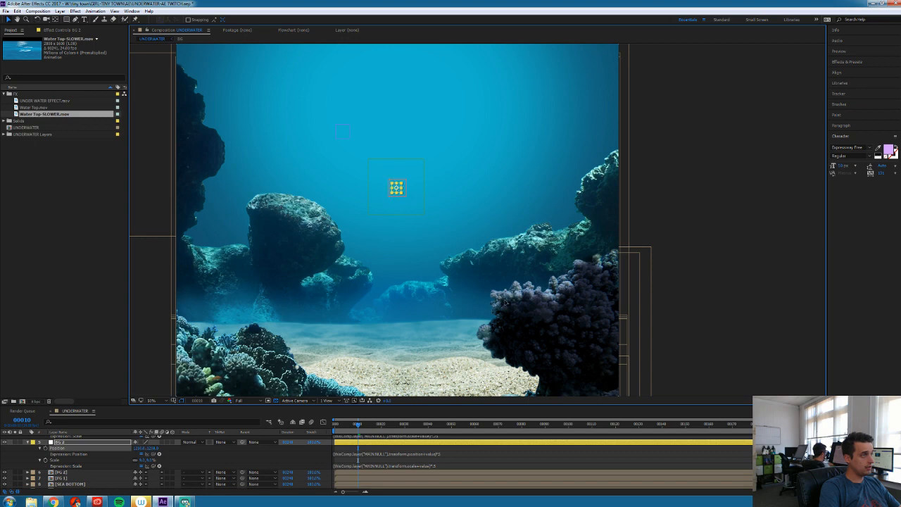
left_click(345, 137)
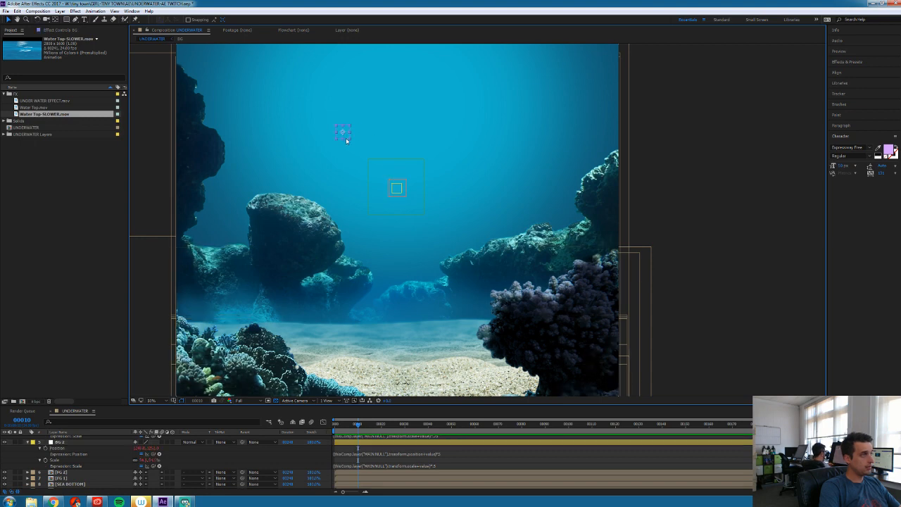
left_click_drag(346, 139, 381, 183)
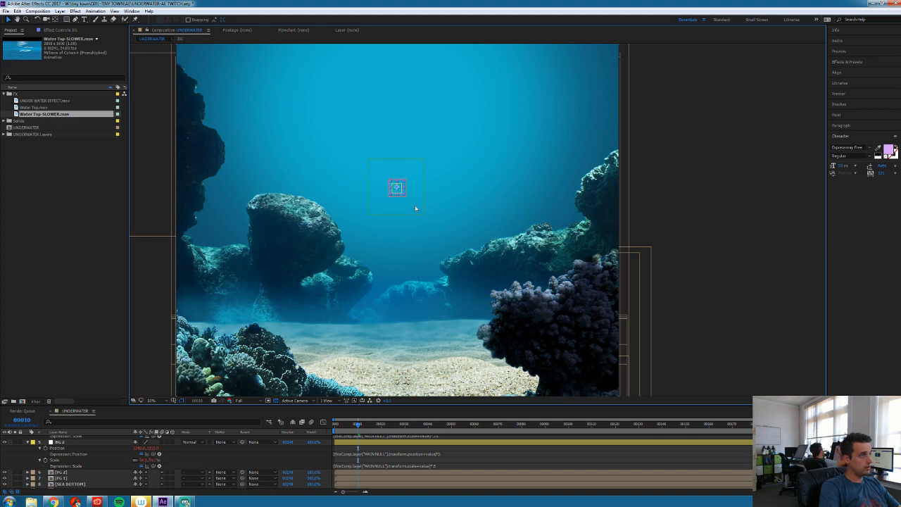
Collapse the properties of the FG, MG, BG and BG 2 nulls and turn off their visibility
left_click(29, 443)
left_click(31, 470)
left_click(27, 470)
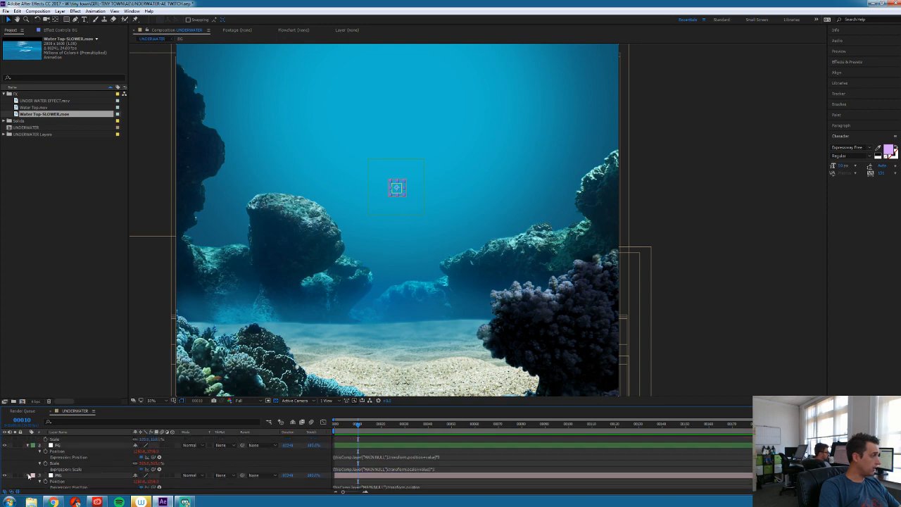
scroll(42, 465, "up", 2)
left_click(60, 458)
left_click(27, 457)
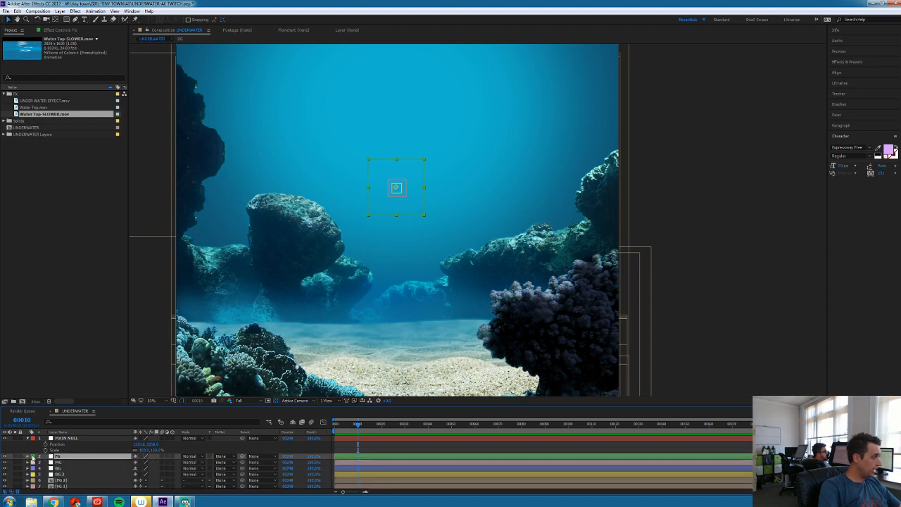
left_click(59, 475, "shift")
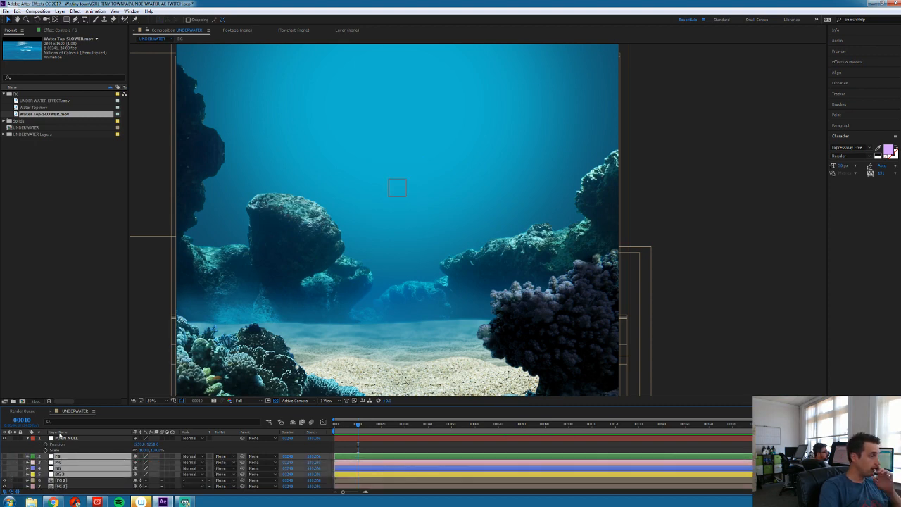
left_click(65, 438)
Solo the FG 2 and FG 1 coral layers and parent both to the FG null
left_click(70, 482)
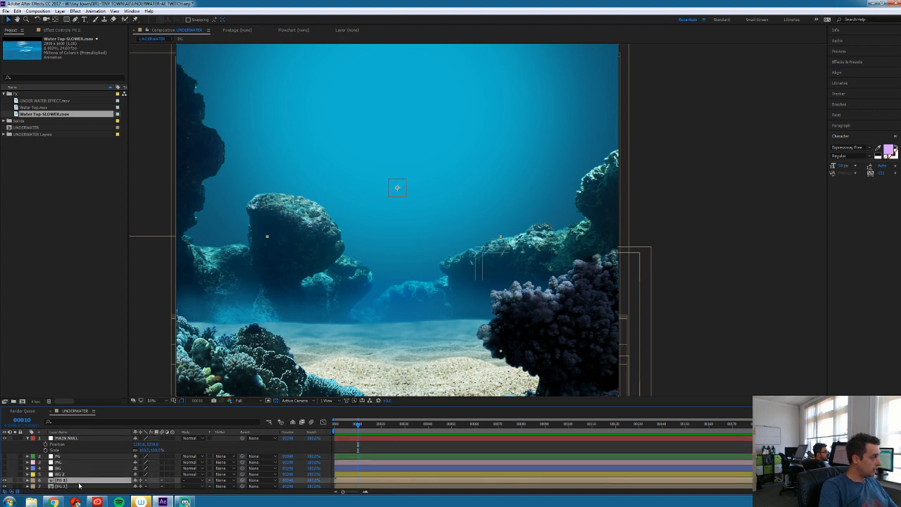
scroll(154, 440, "down", 1)
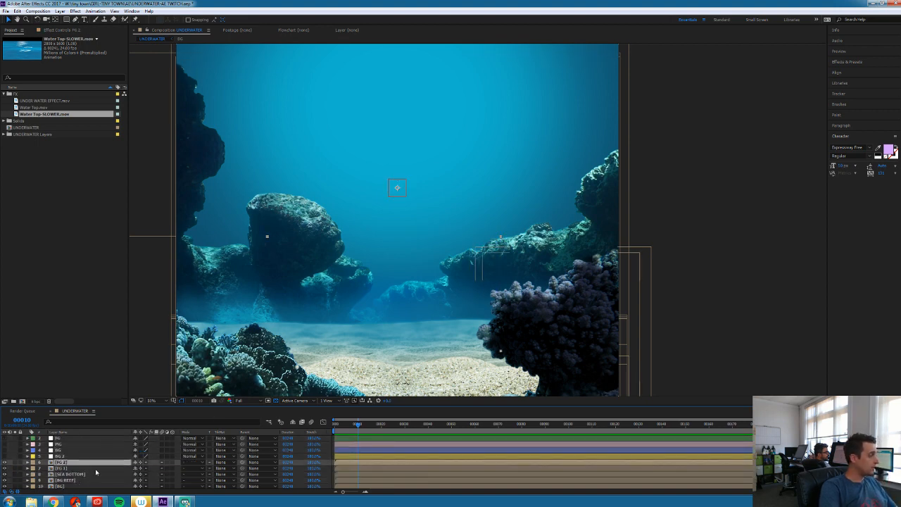
scroll(13, 459, "down", 1)
left_click(15, 455)
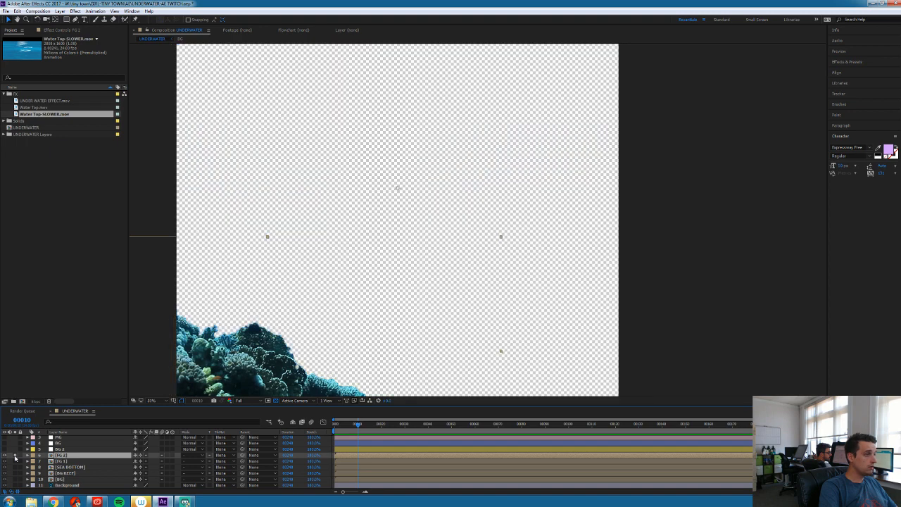
left_click(15, 462)
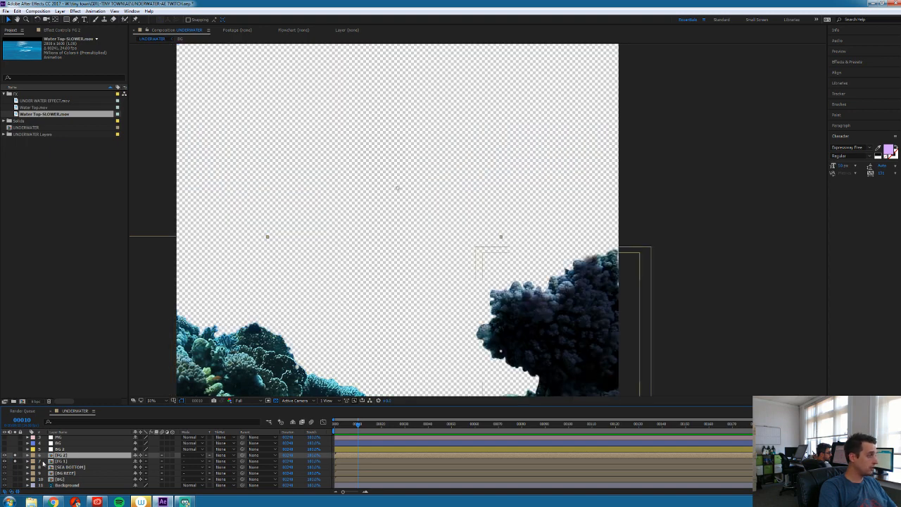
left_click(62, 461, "shift")
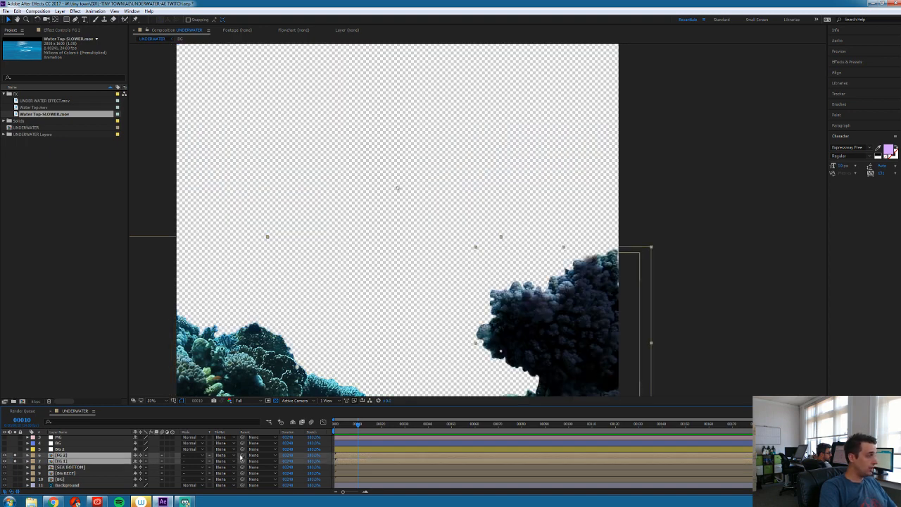
left_click_drag(241, 458, 62, 457)
Solo the SEA BOTTOM layer and parent it to the MG null
left_click(14, 468)
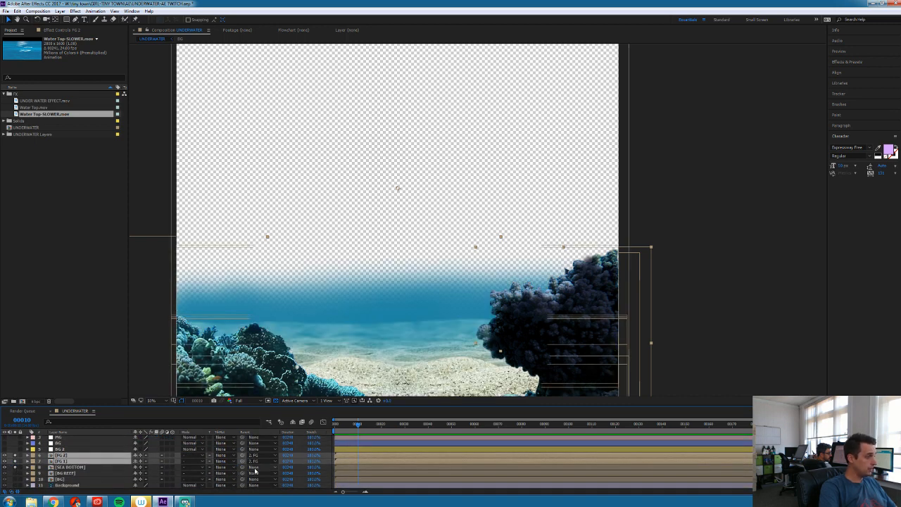
scroll(141, 461, "up", 3)
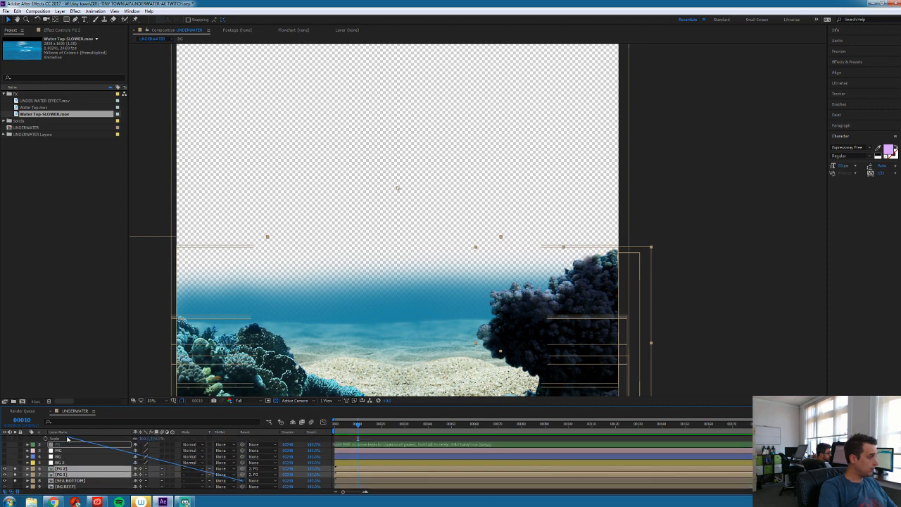
scroll(56, 464, "down", 3)
left_click(70, 467)
Solo the BG REEF and BG layers, parenting BG REEF to the BG null and BG to the BG 2 null
left_click(65, 473)
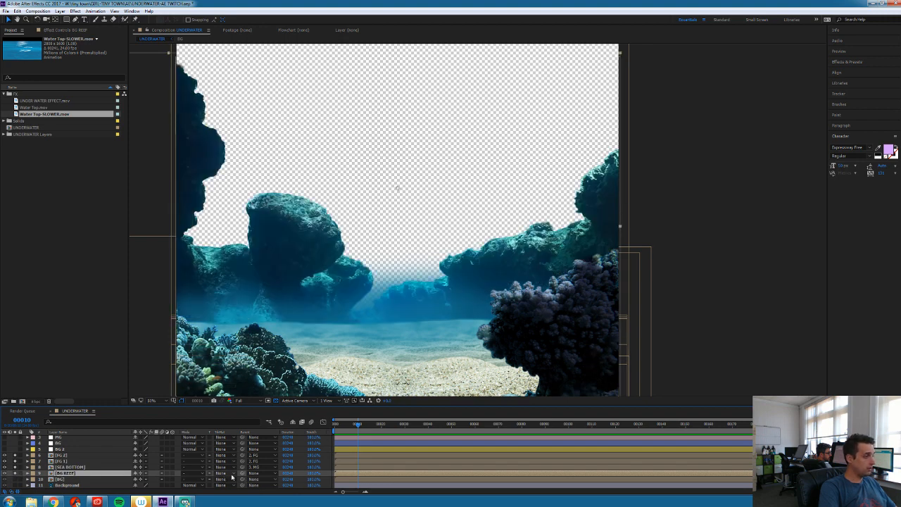
left_click_drag(242, 473, 77, 446)
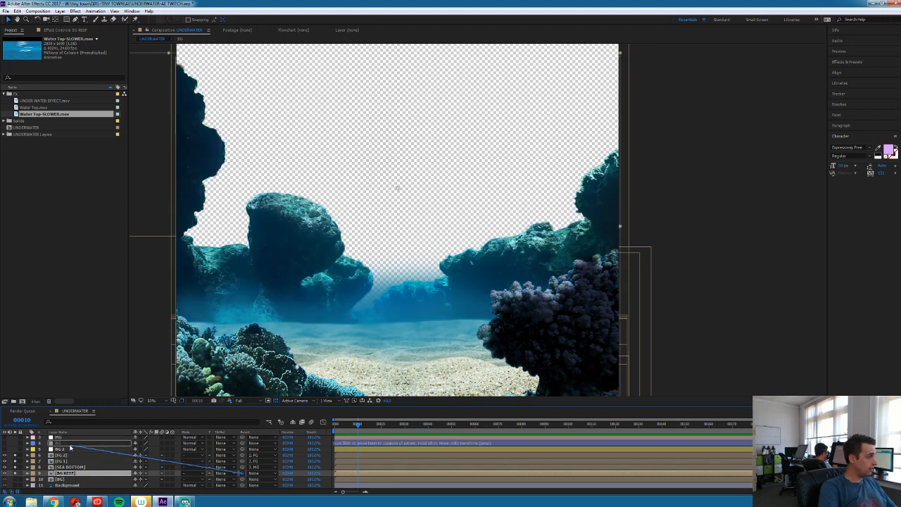
left_click(15, 480)
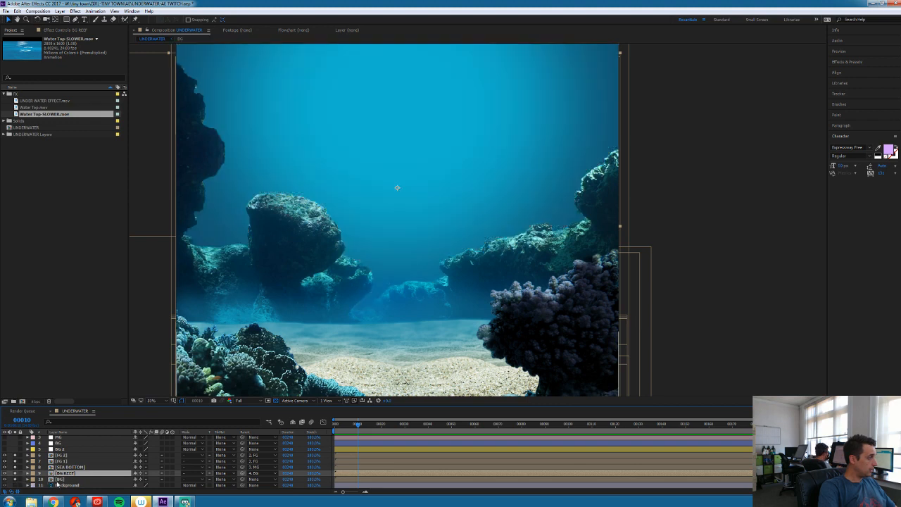
left_click(60, 479)
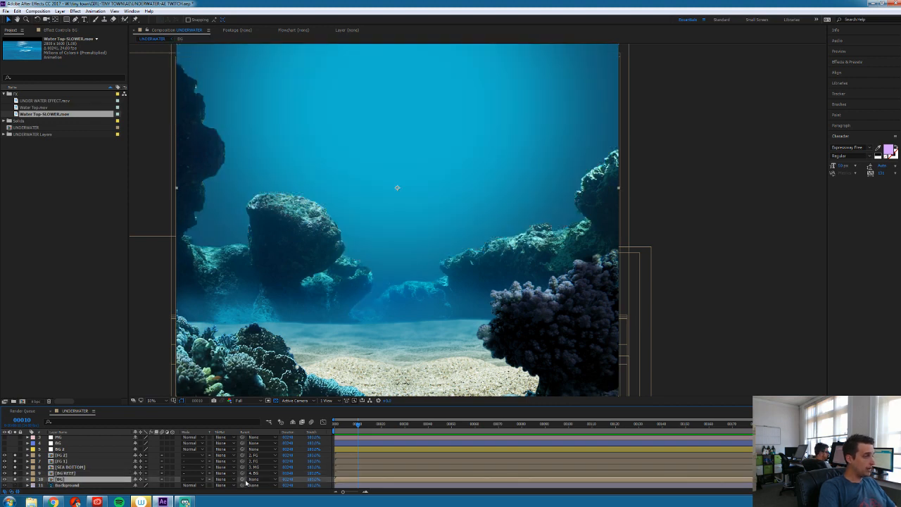
left_click_drag(242, 480, 67, 450)
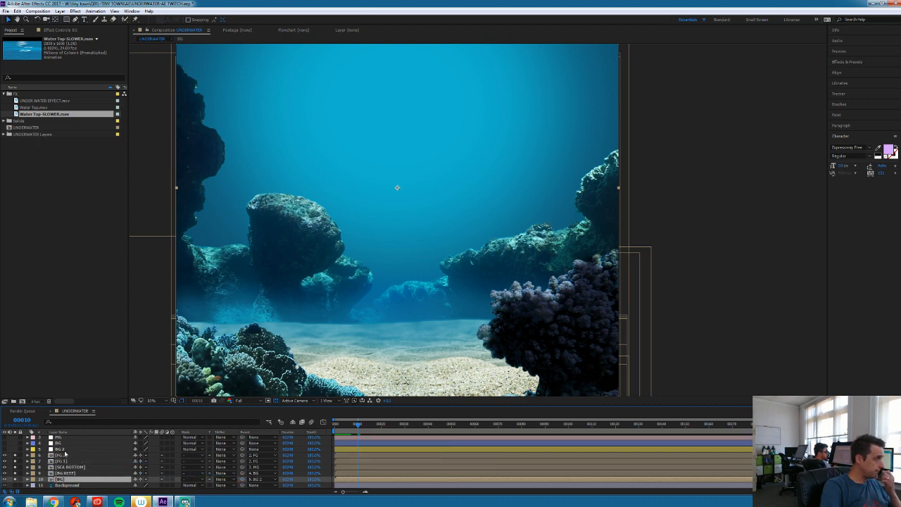
left_click(67, 451)
Set a Position keyframe on MAIN NULL at frame 0 and advance the time to frame 10
scroll(89, 446, "up", 2)
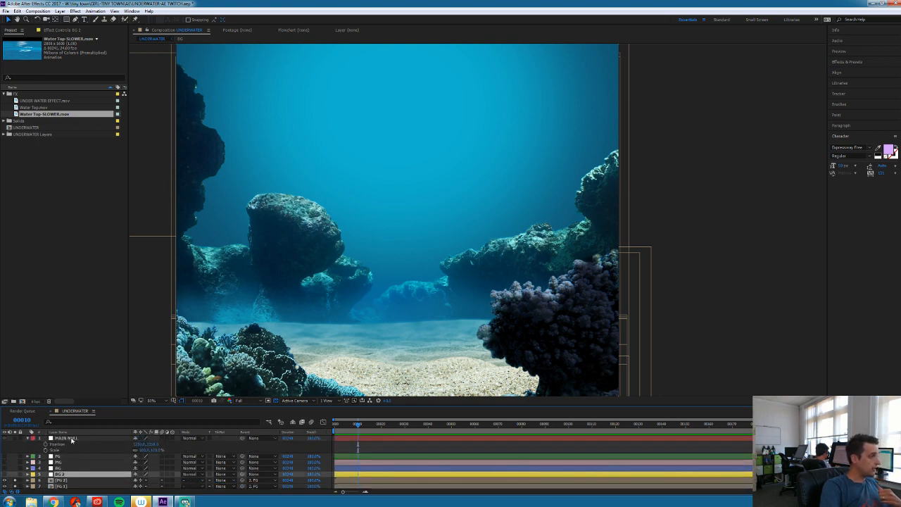
left_click(71, 440)
left_click_drag(343, 425, 320, 430)
left_click(56, 445)
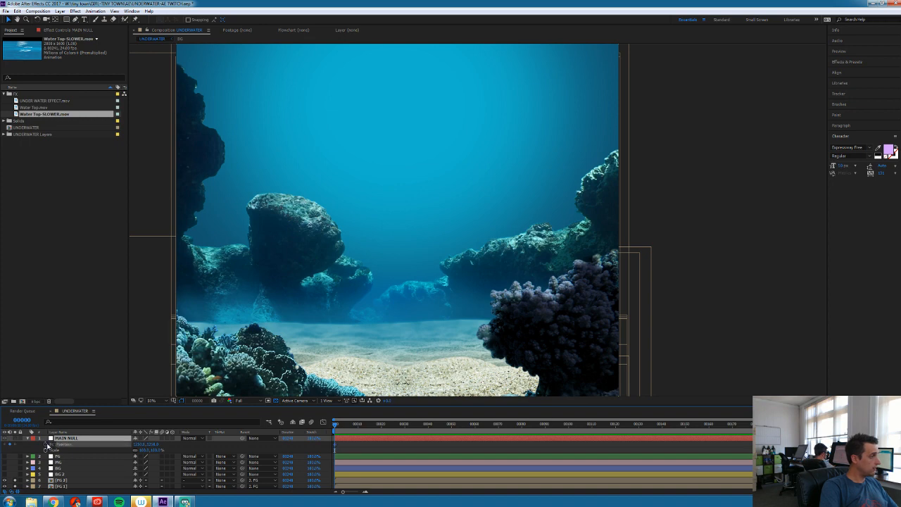
left_click(351, 442)
key("shift+Page_Down")
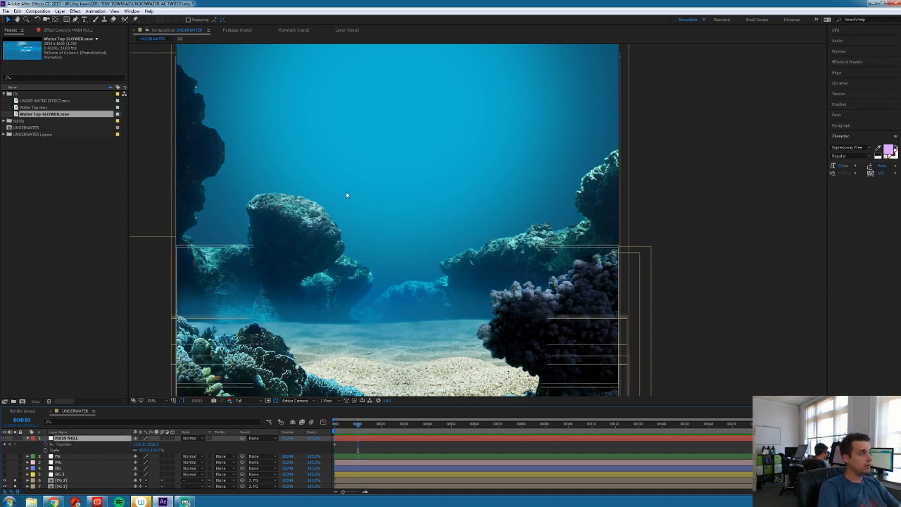
Solo MAIN NULL, then nudge it up and scrub its Position at frame 10 to test the layers' parallax
key("comma")
key("comma")
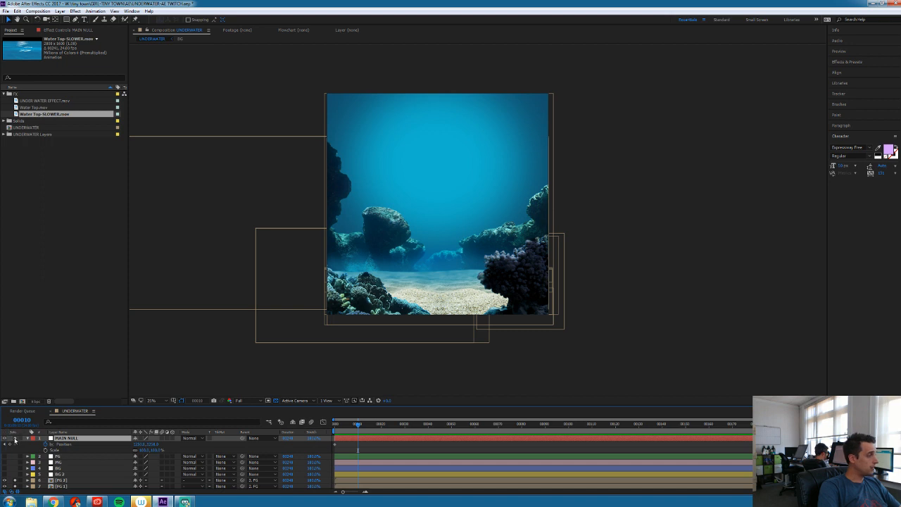
left_click(40, 445)
key("shift+Up")
key("shift+Up")
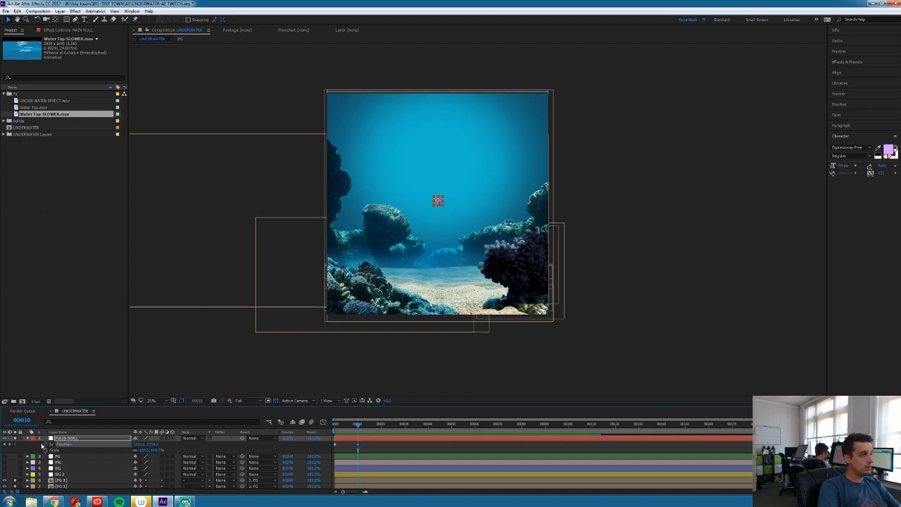
left_click_drag(145, 445, 182, 484)
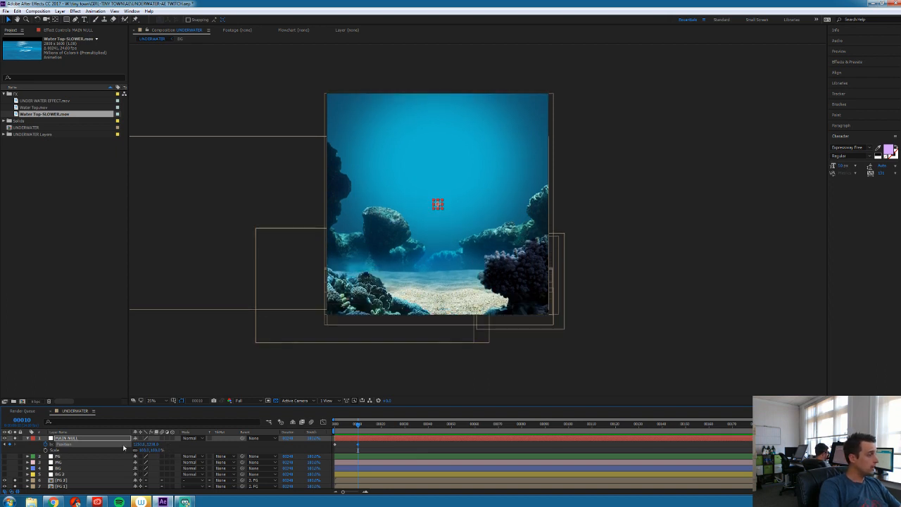
Enable Scale keyframing on MAIN NULL and scrub its Scale at frame 10 to test the depth effect
left_click(45, 450)
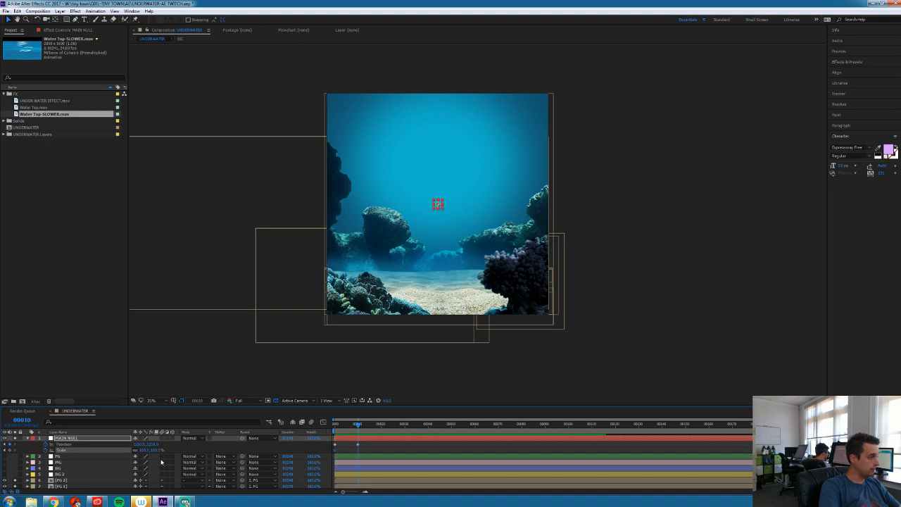
left_click_drag(154, 450, 280, 498)
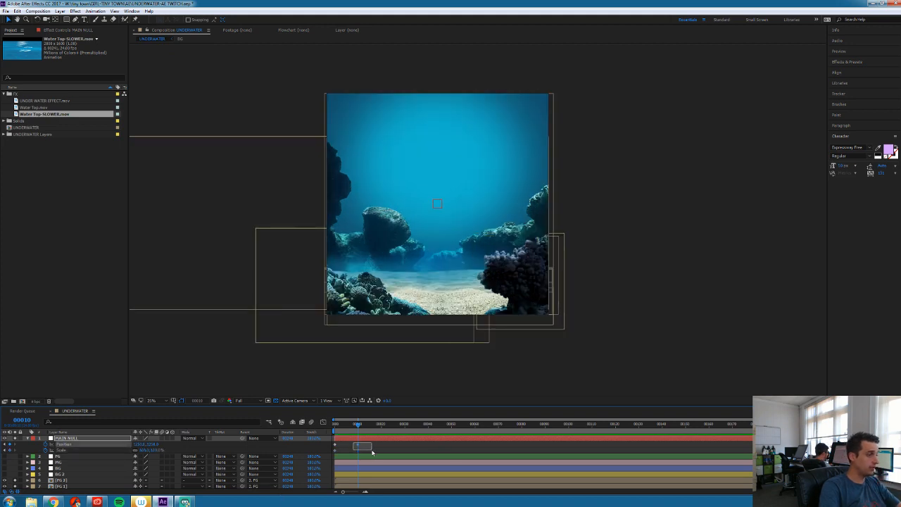
Delete MAIN NULL's Position and Scale test keyframes at frame 10 and return to frame 0
left_click(332, 427)
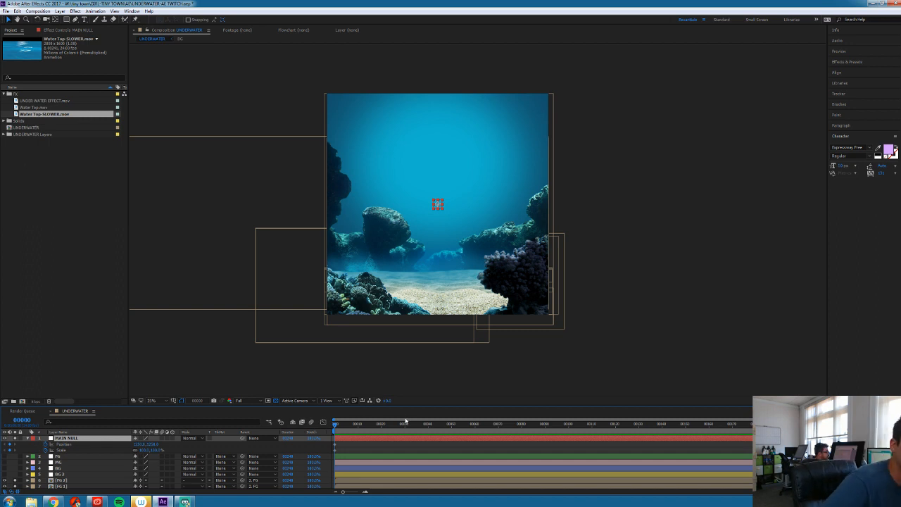
left_click(286, 276)
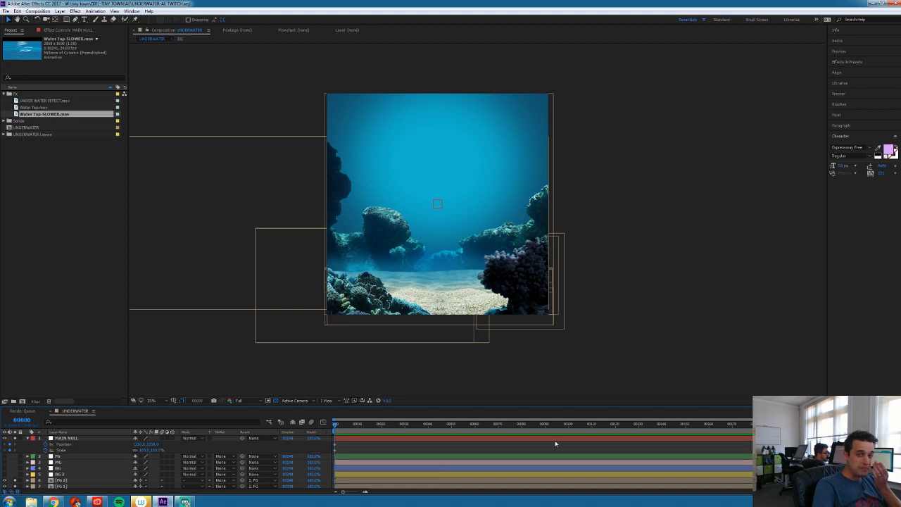
left_click(355, 437)
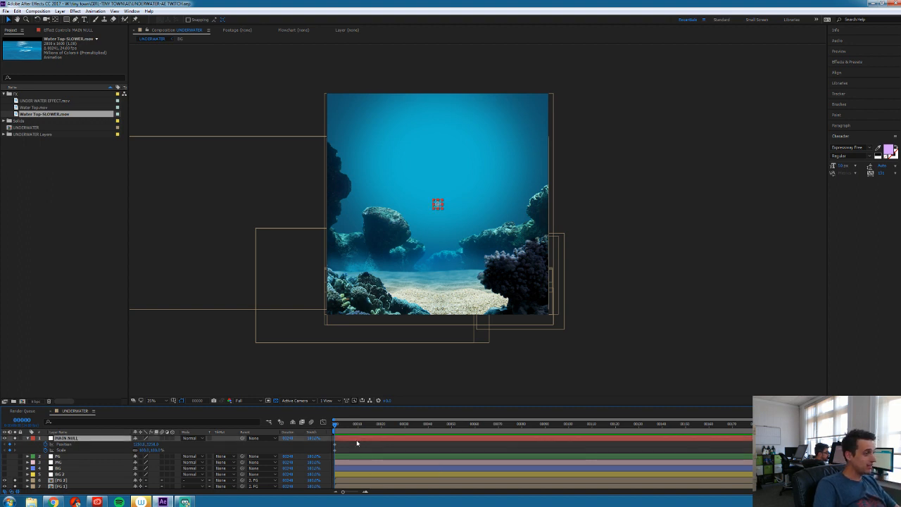
Open the BG precomp and add a solid named WATER TOP above Layer 12, with its aspect ratio locked
scroll(357, 454, "down", 2)
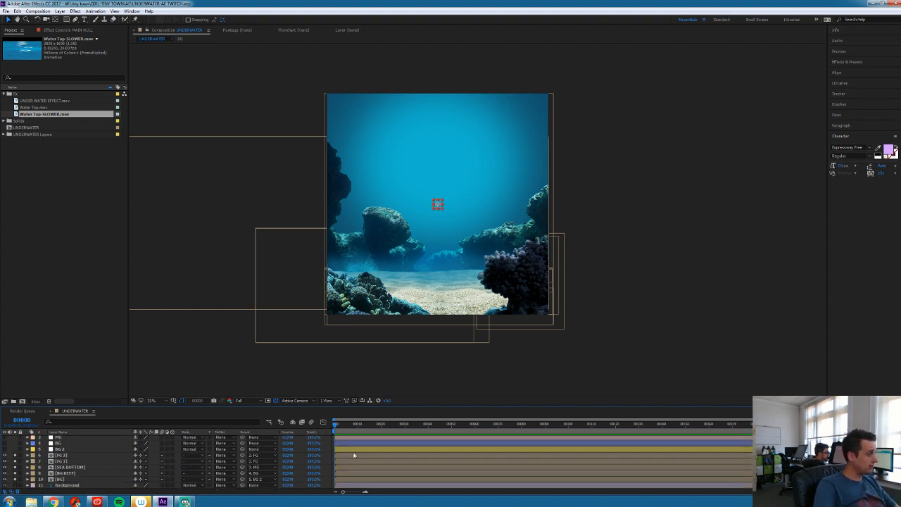
double_click(60, 482)
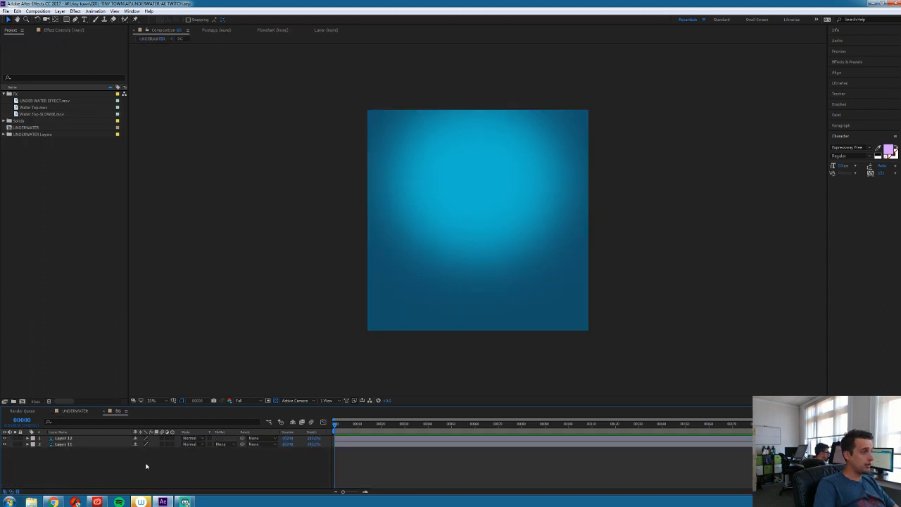
left_click(90, 438)
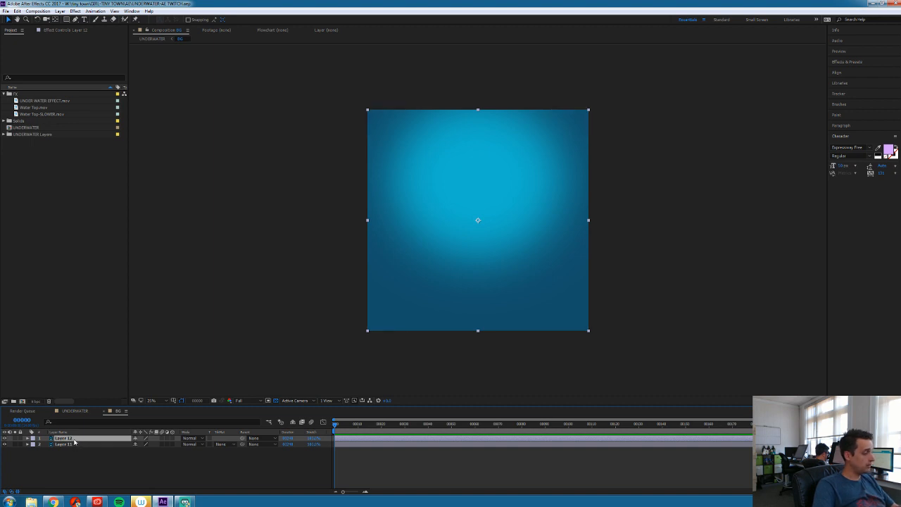
key("ctrl+shift+y")
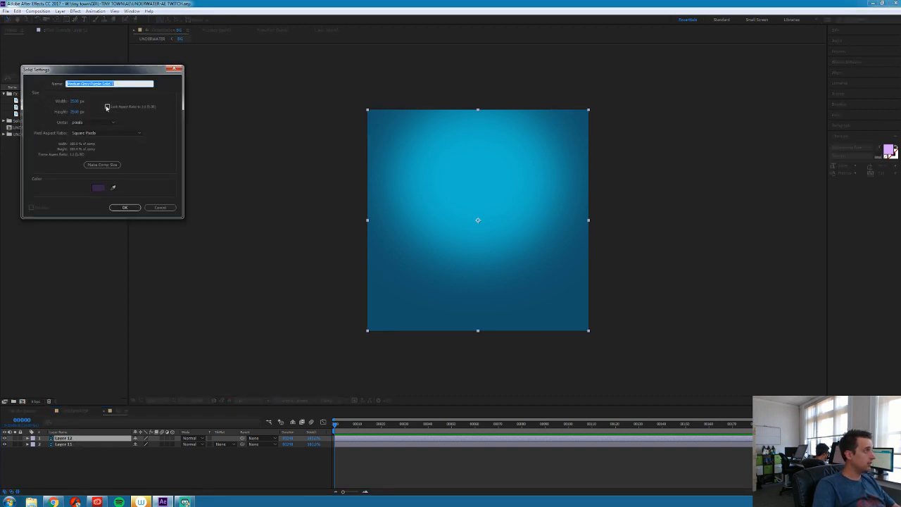
left_click(107, 107)
left_click(121, 84)
type("WATER")
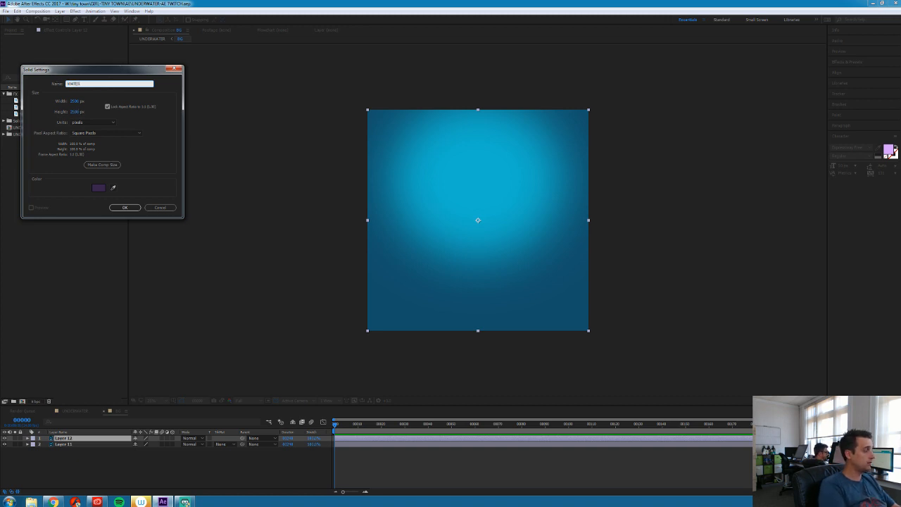
type(" TOP")
key("Return")
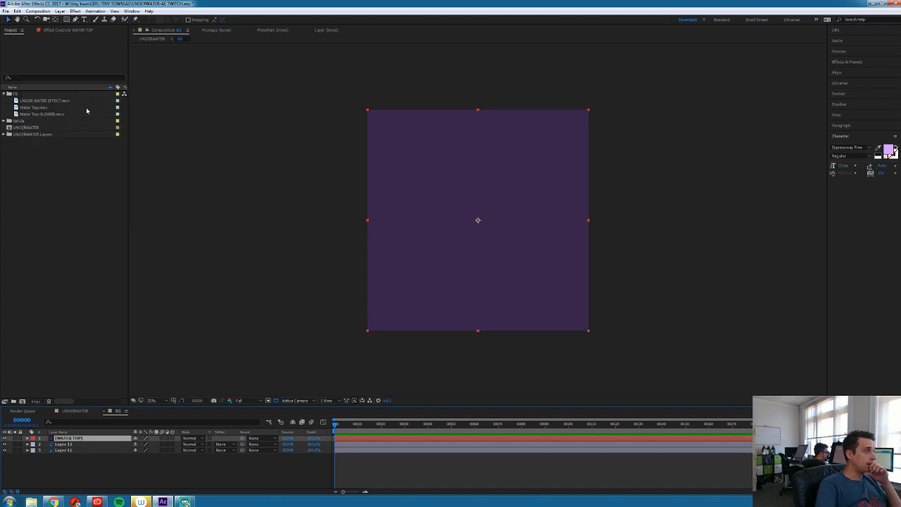
Apply the Red Giant Psunami effect to WATER TOP and set it to render Water Only
left_click(91, 11)
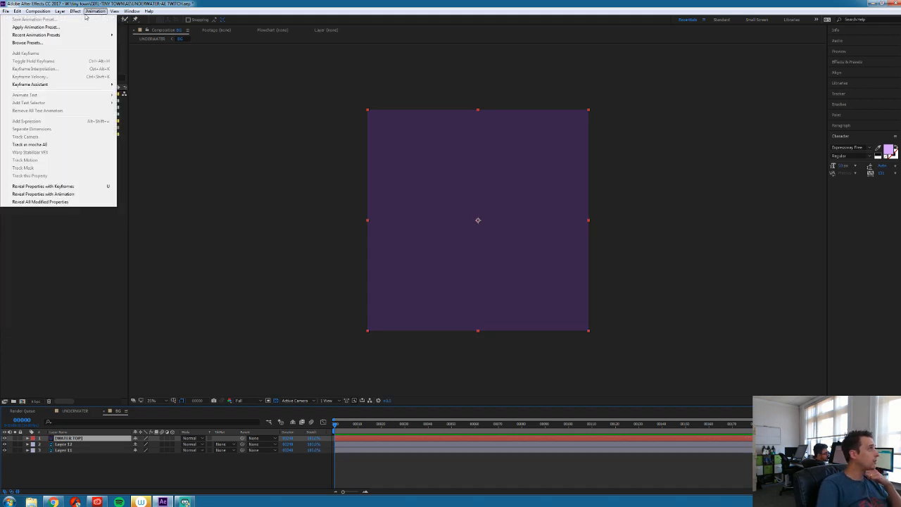
mouse_move(77, 11)
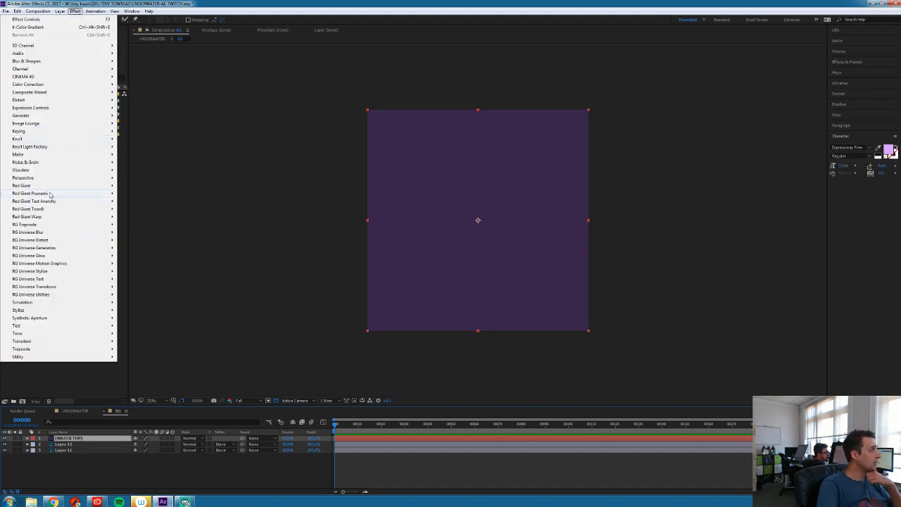
mouse_move(53, 195)
left_click(134, 194)
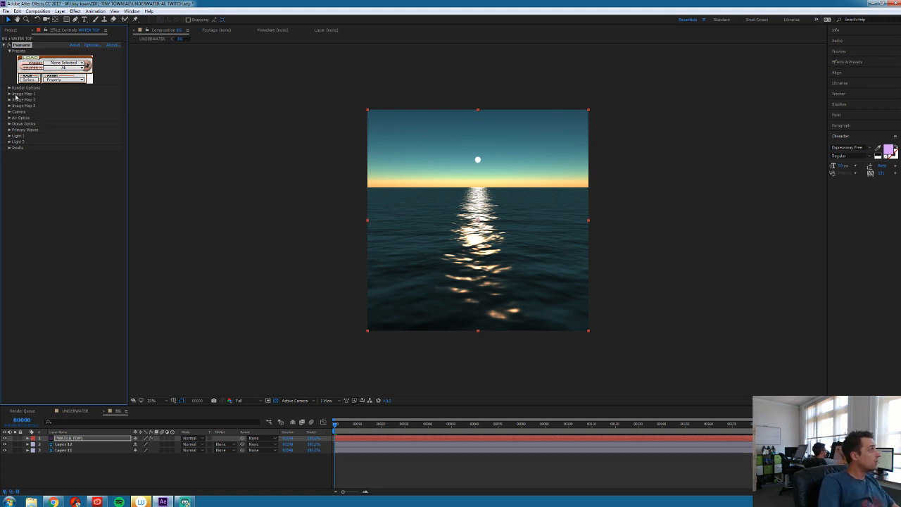
left_click(10, 89)
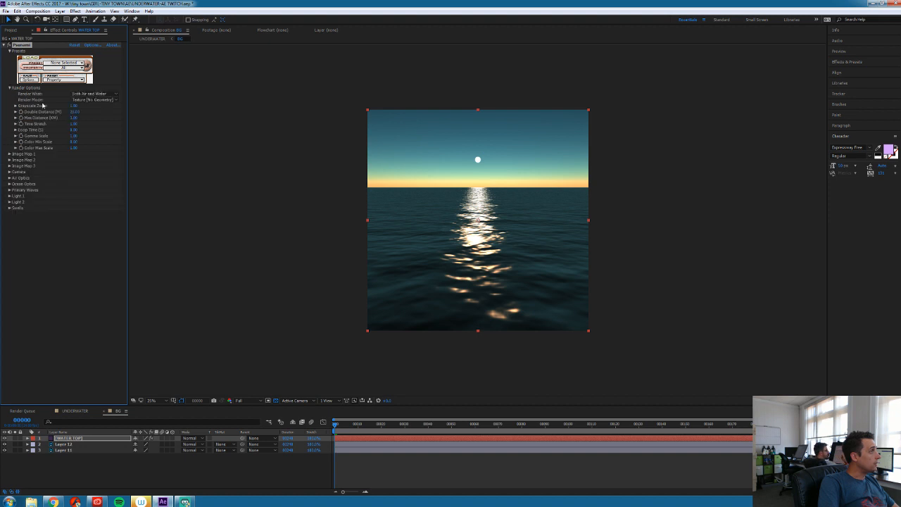
left_click(113, 95)
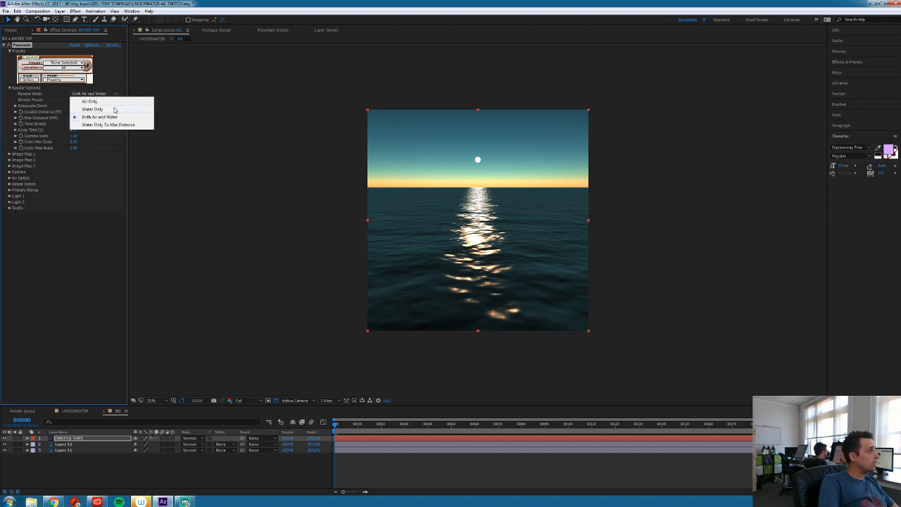
left_click(114, 109)
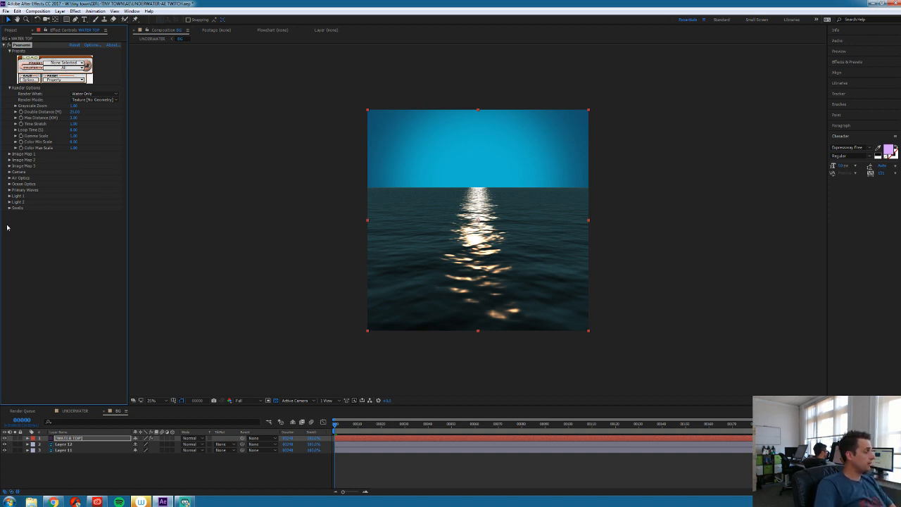
Examine the Image Map 1 options and check the water's motion at several frames along the timeline
left_click(10, 155)
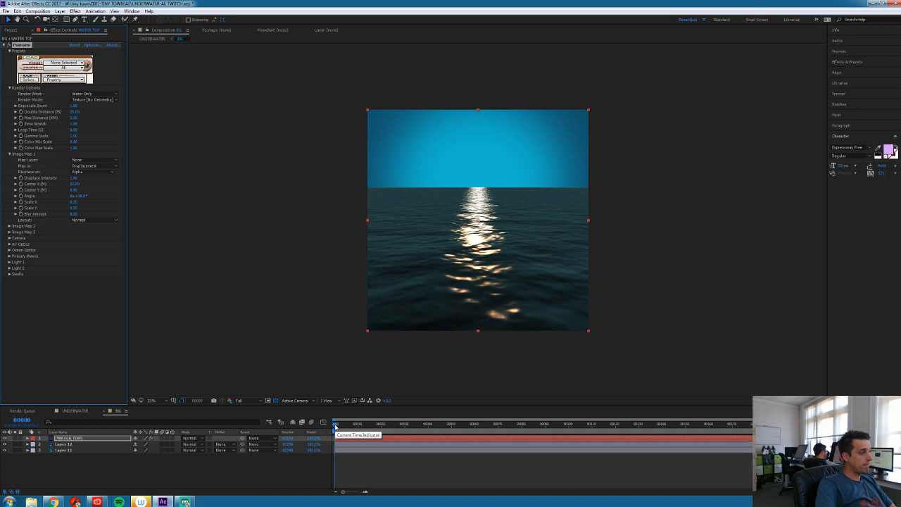
left_click_drag(335, 426, 570, 424)
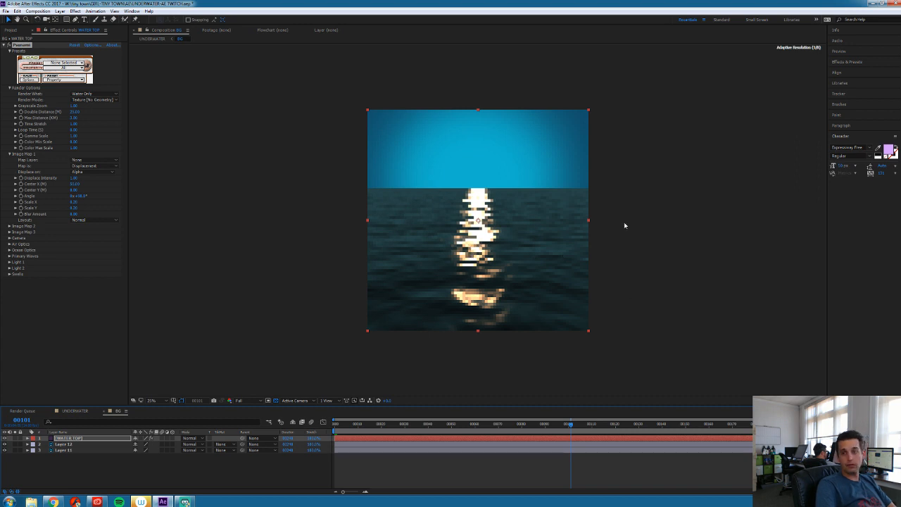
key("period")
key("comma")
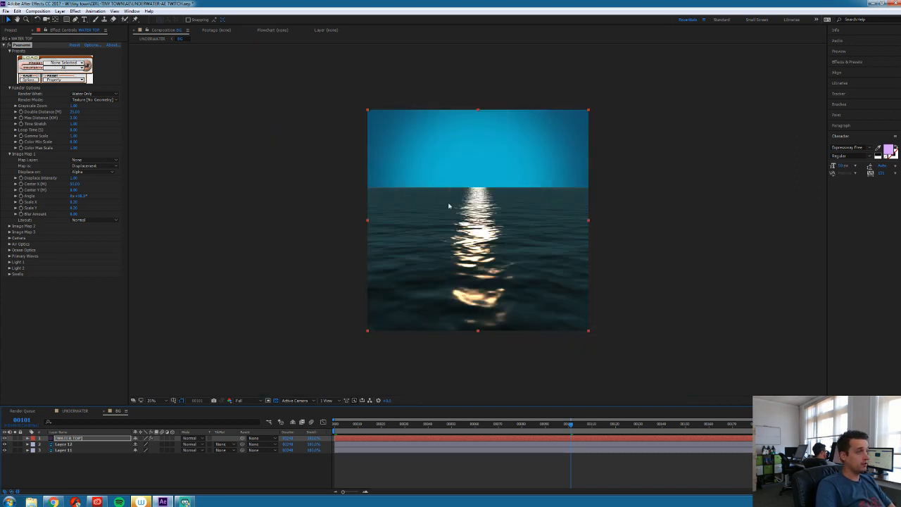
key("period")
key("comma")
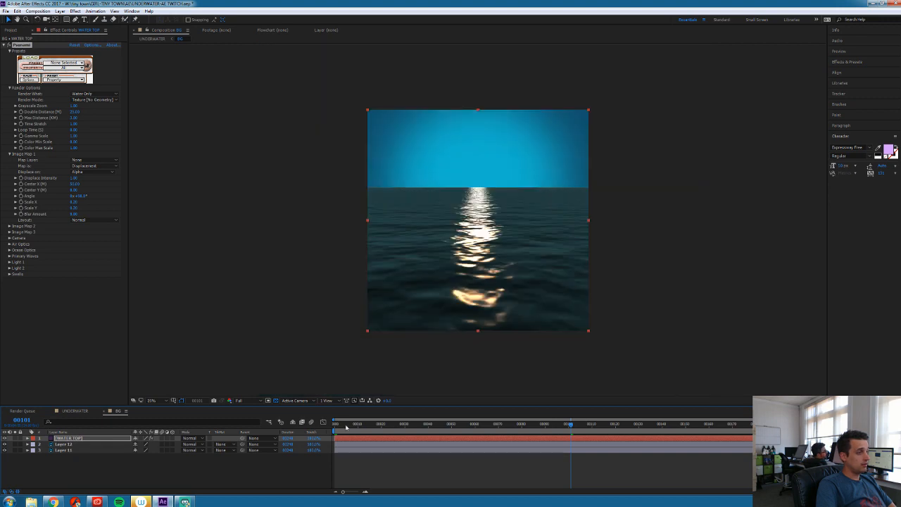
left_click_drag(350, 430, 468, 435)
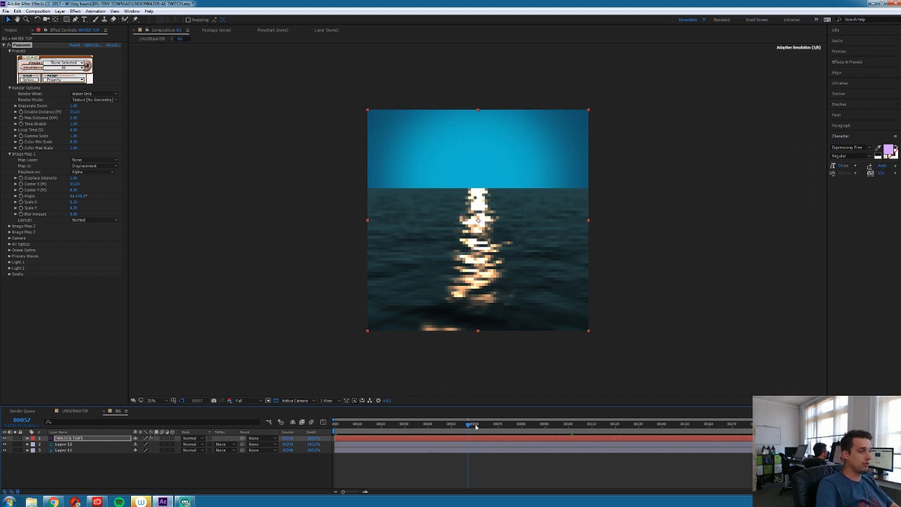
left_click(592, 426)
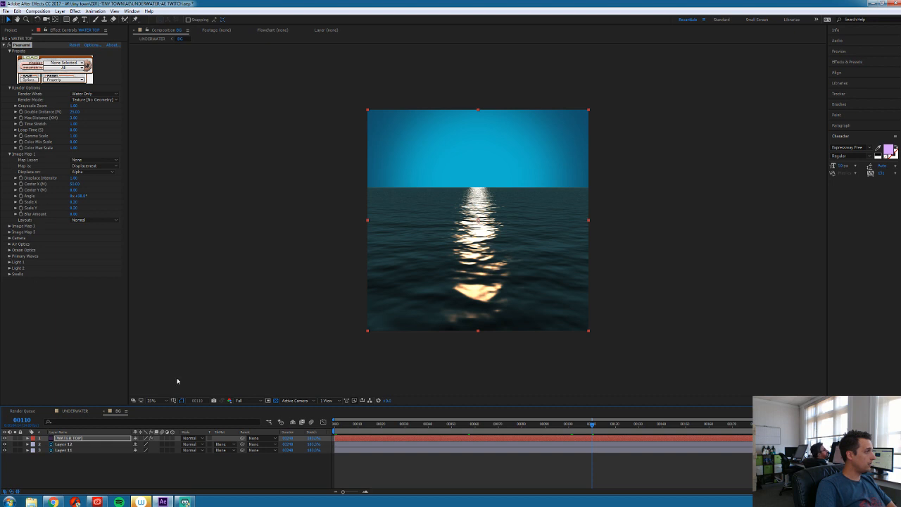
left_click(381, 423)
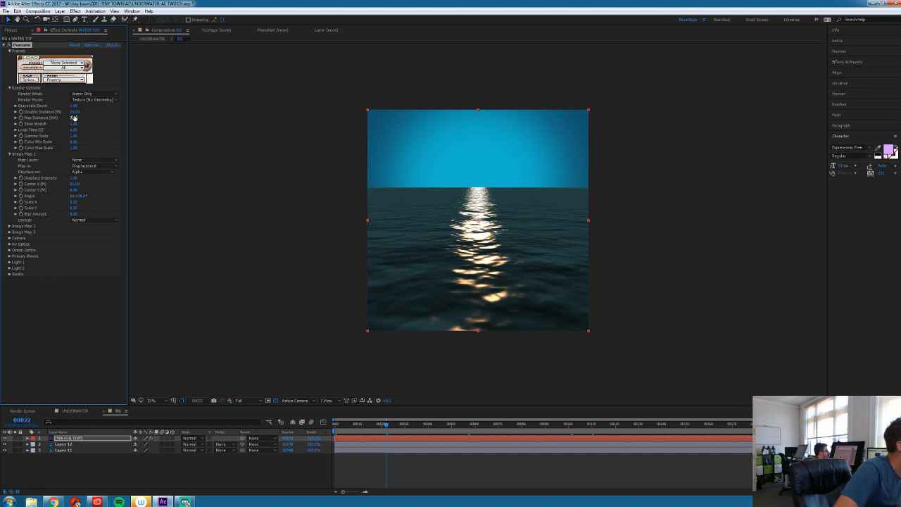
Shift the Psunami camera's X East-West and Y North-South positions and raise its elevation
left_click(10, 238)
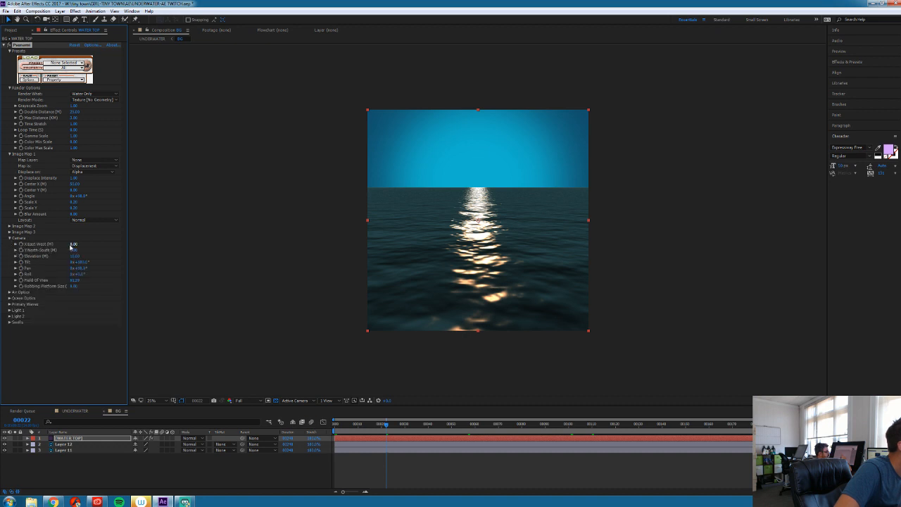
left_click_drag(71, 246, 75, 255)
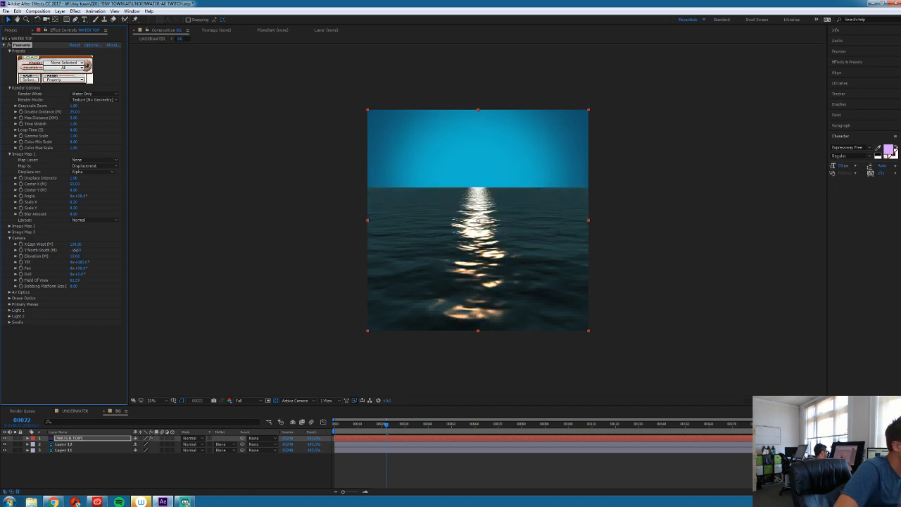
left_click_drag(76, 250, 78, 252)
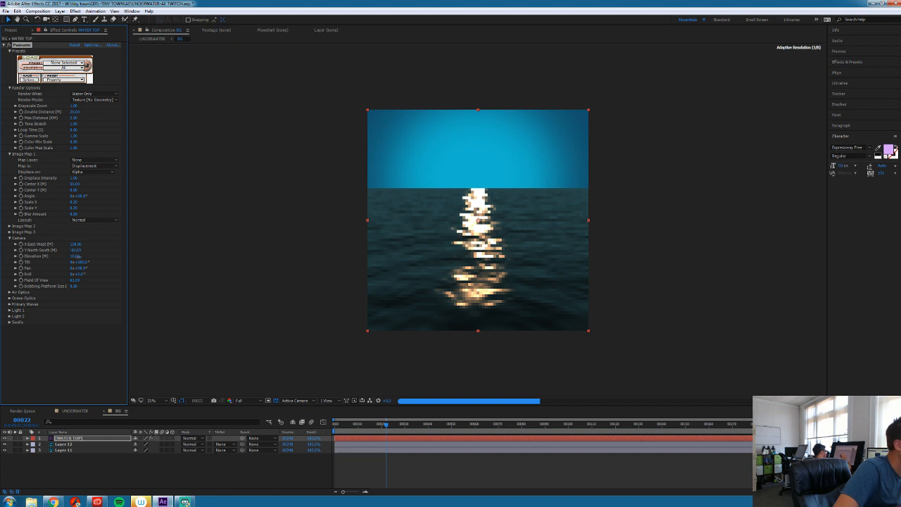
left_click_drag(76, 257, 87, 256)
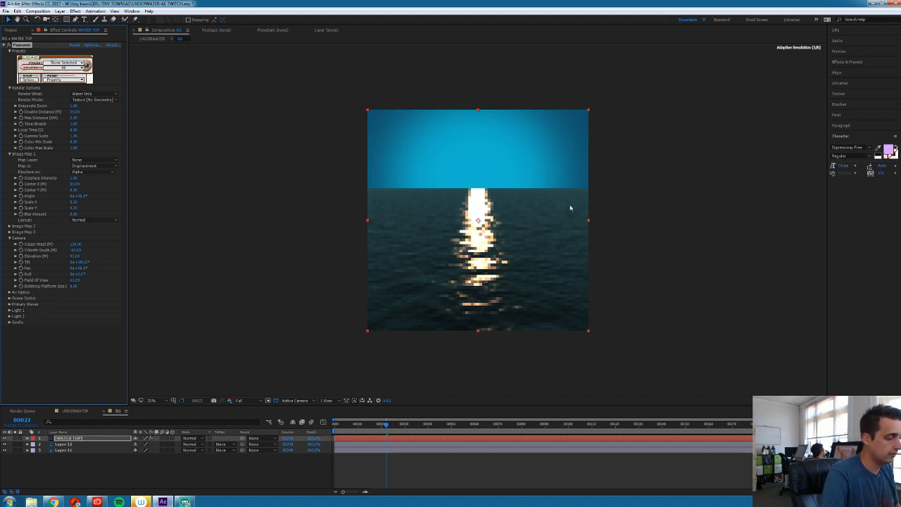
Switch the preview to half resolution, then lower the Psunami camera's elevation and widen its field of view
key("period")
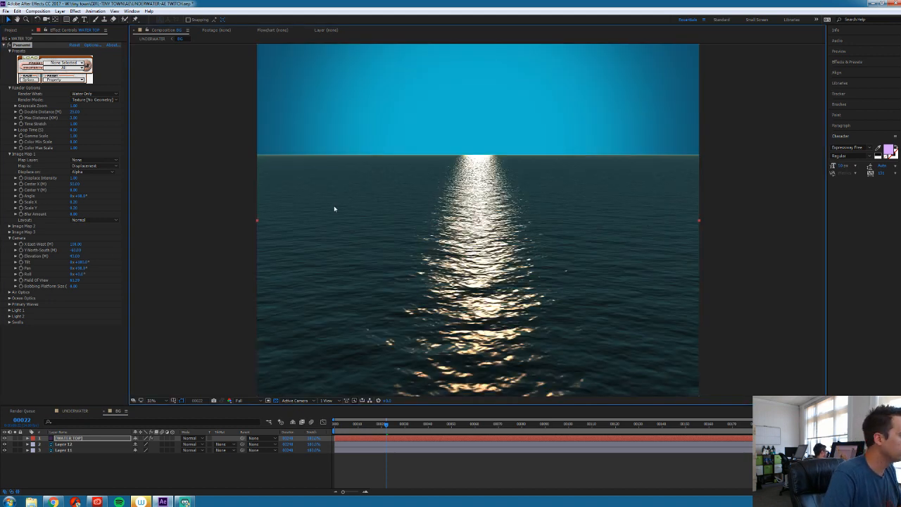
left_click(241, 400)
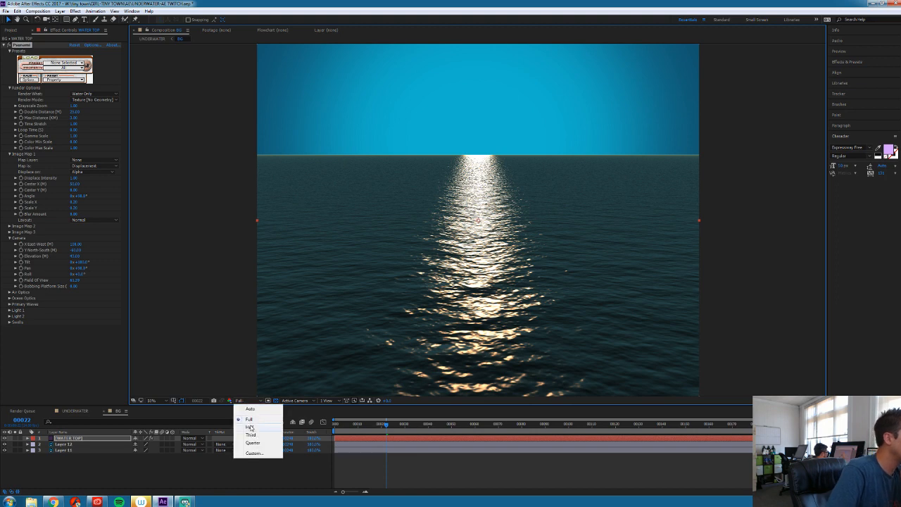
left_click(250, 427)
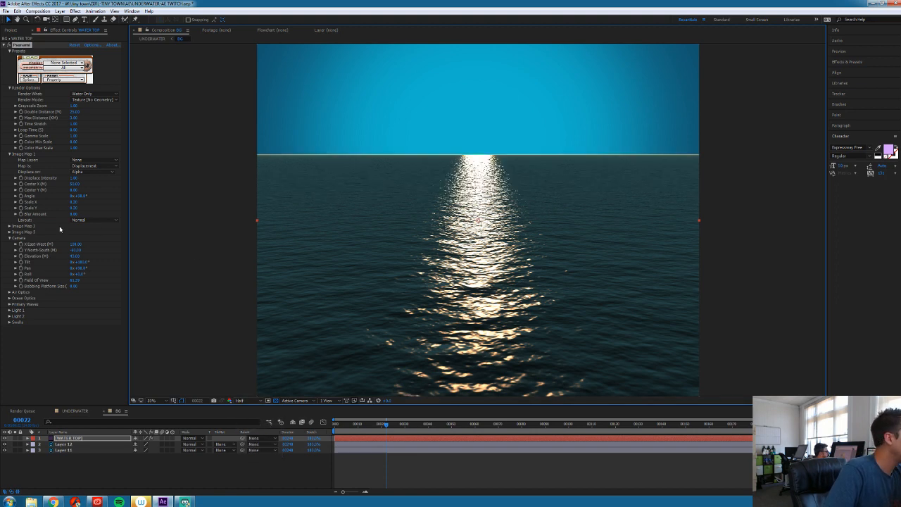
mouse_move(75, 257)
left_mouse_down()
mouse_move(62, 257)
mouse_move(77, 259)
left_mouse_up()
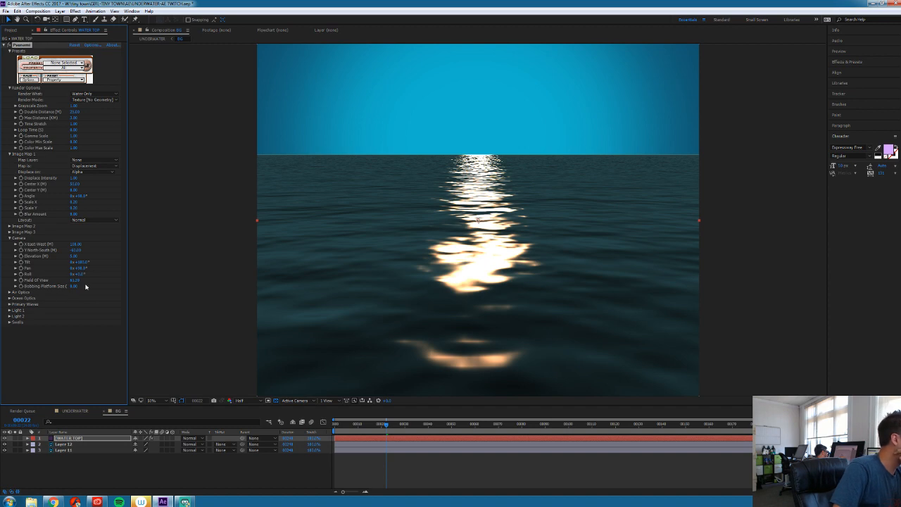
left_click_drag(74, 280, 116, 278)
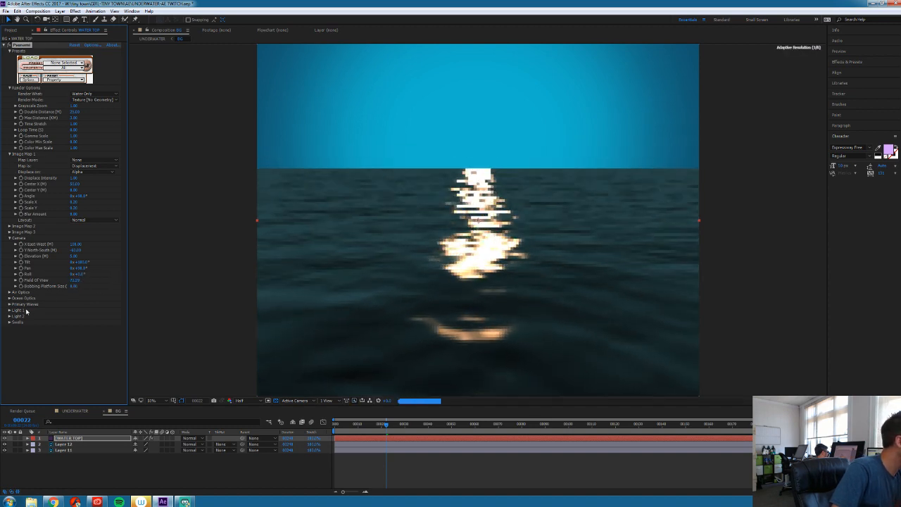
Set the Psunami Water Color under Ocean Optics to a bright cyan blue
left_click(10, 292)
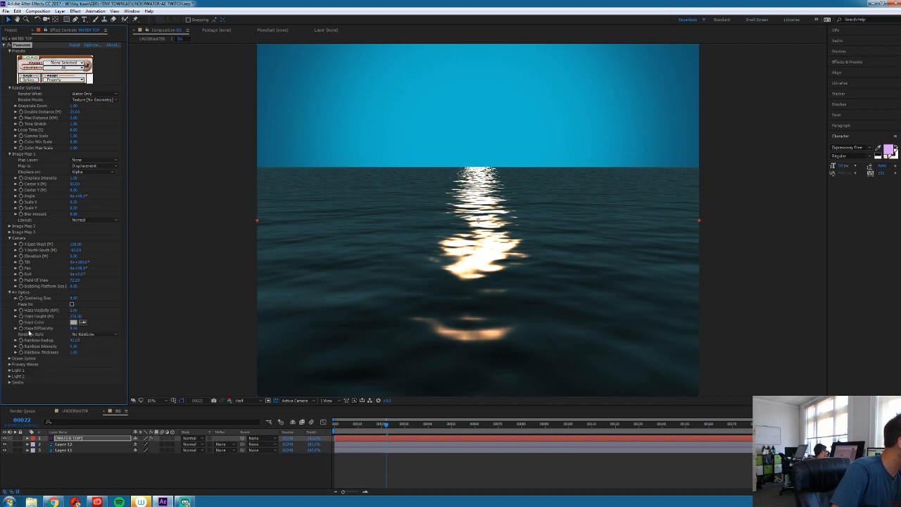
left_click(10, 359)
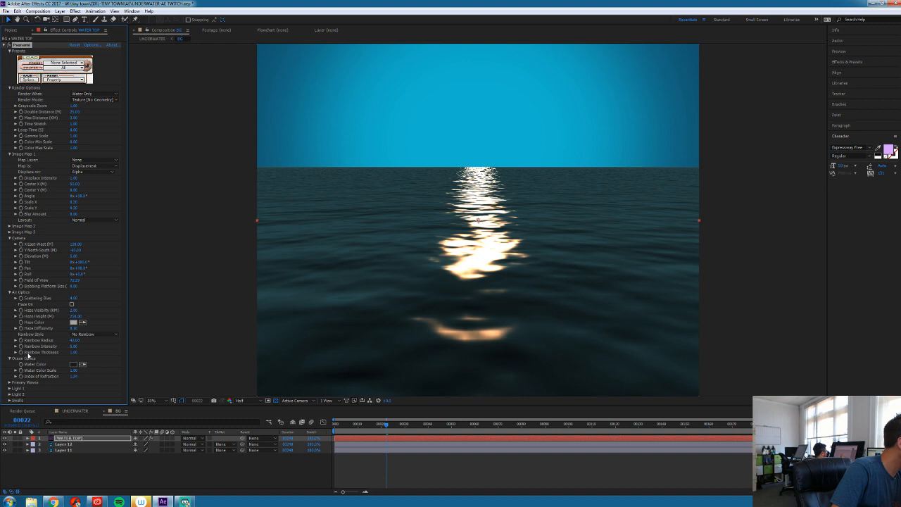
left_click(75, 364)
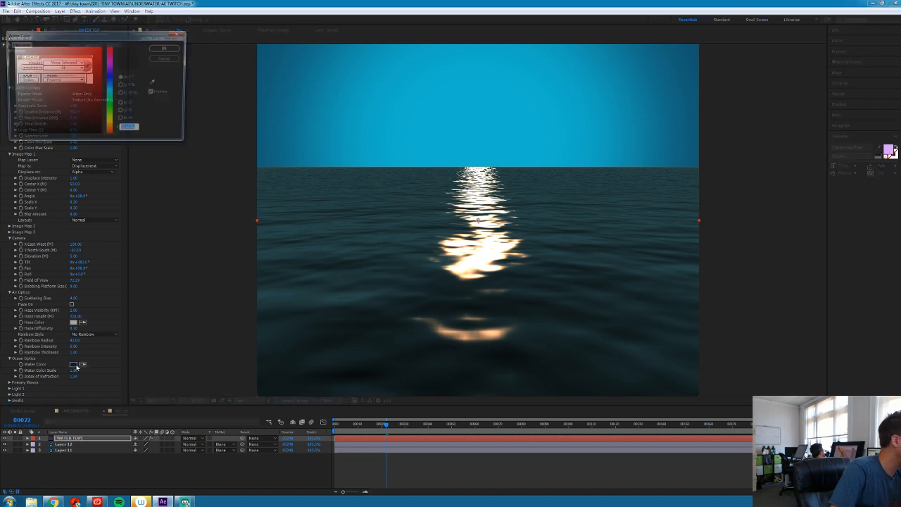
left_click_drag(113, 113, 110, 91)
left_click(91, 60)
left_click(161, 52)
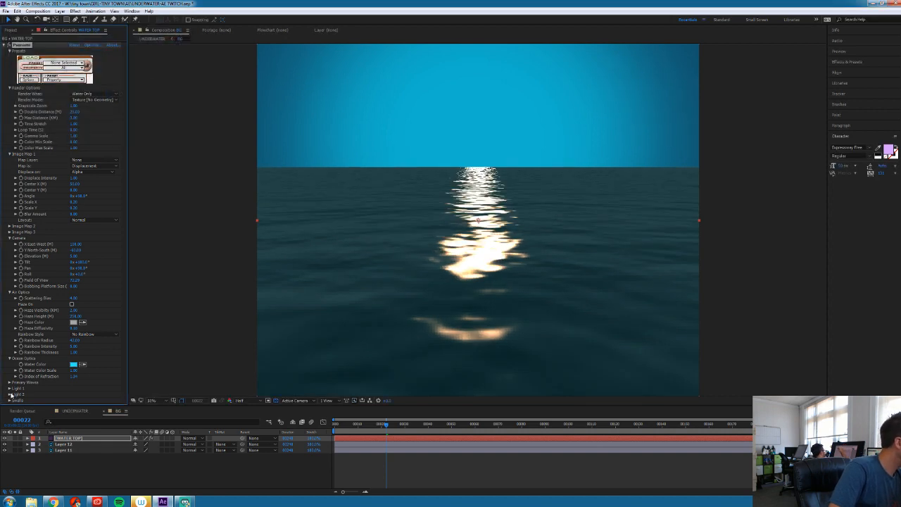
Try the Air and Water options for Light 1's Light Affects setting, finishing on Both Air and Water
scroll(10, 391, "down", 3)
left_click(10, 335)
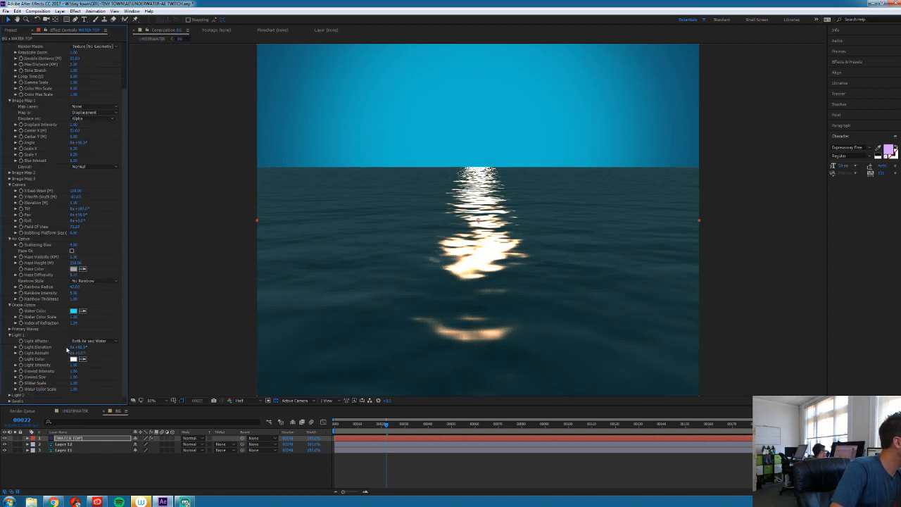
left_click(96, 343)
left_click(87, 357)
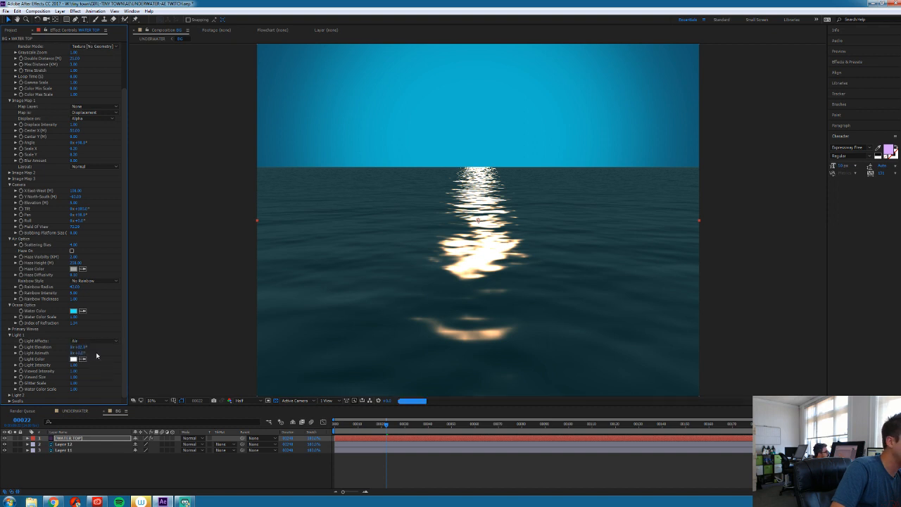
left_click(95, 341)
left_click(86, 351)
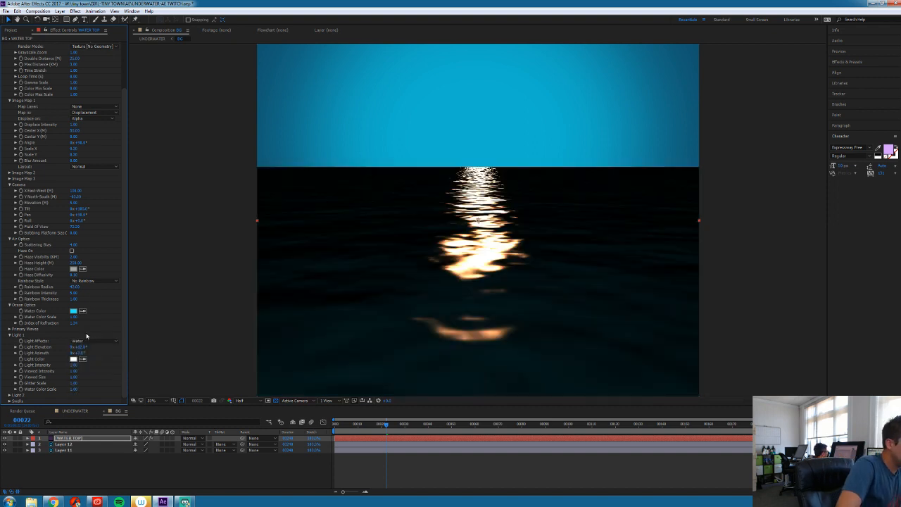
left_click(84, 341)
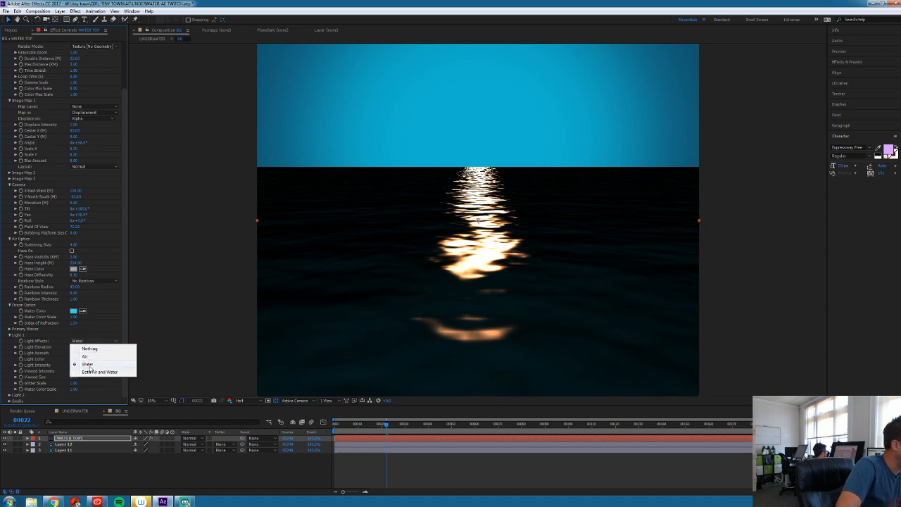
left_click(97, 372)
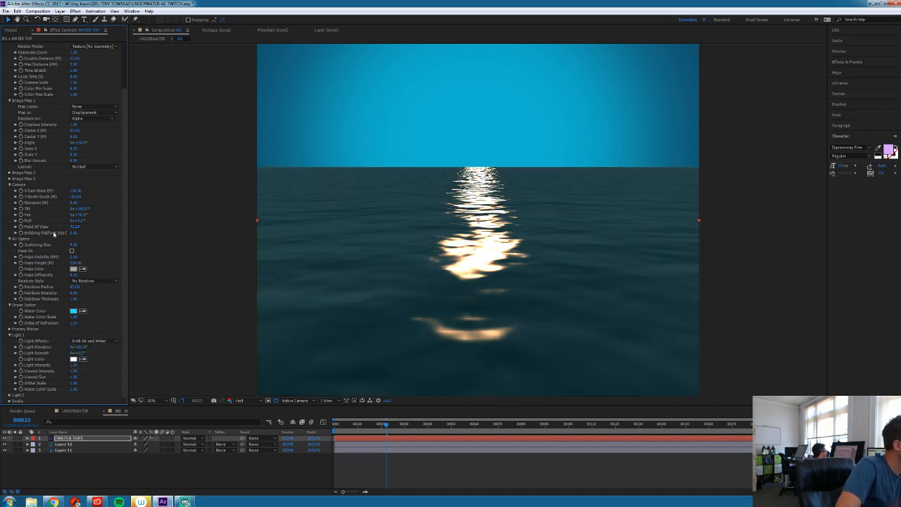
Raise the Light Elevation of Psunami's Light 1 to brighten the water surface
scroll(38, 246, "up", 1)
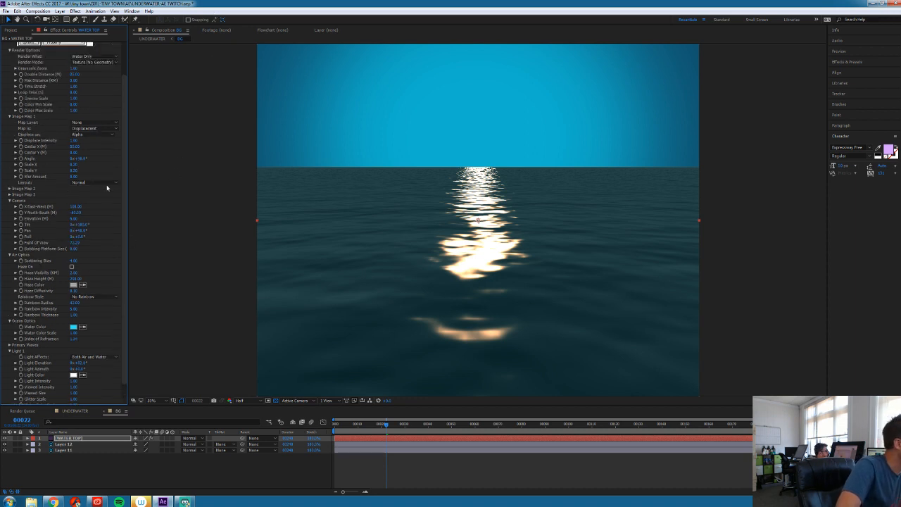
scroll(78, 156, "up", 1)
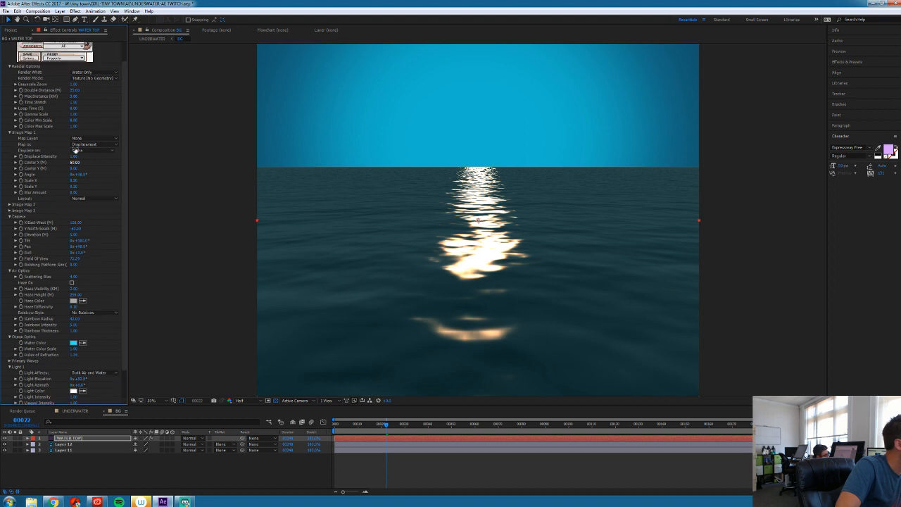
scroll(78, 149, "up", 1)
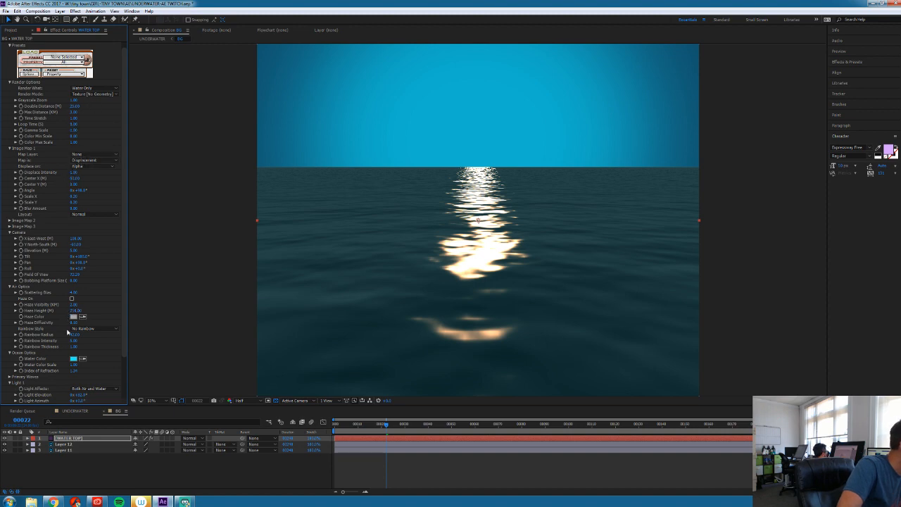
scroll(68, 362, "down", 1)
scroll(57, 214, "up", 2)
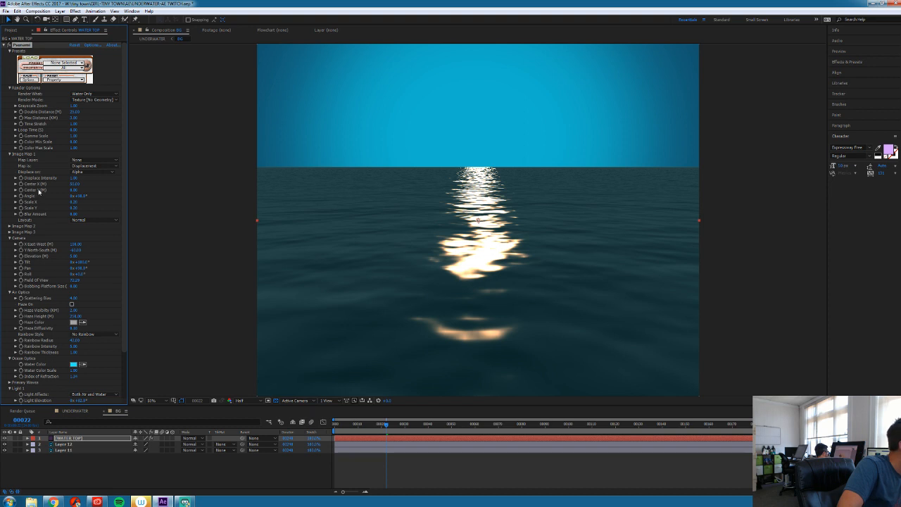
scroll(43, 384, "down", 2)
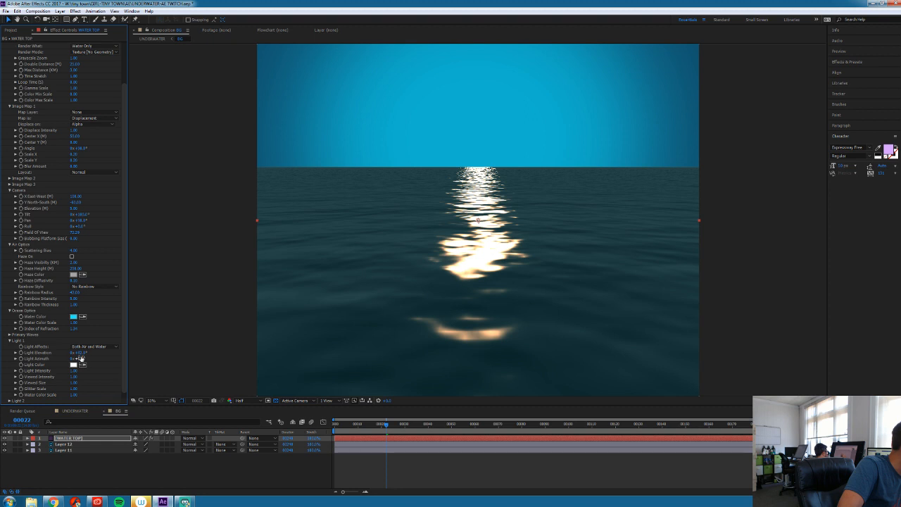
left_click_drag(79, 353, 85, 352)
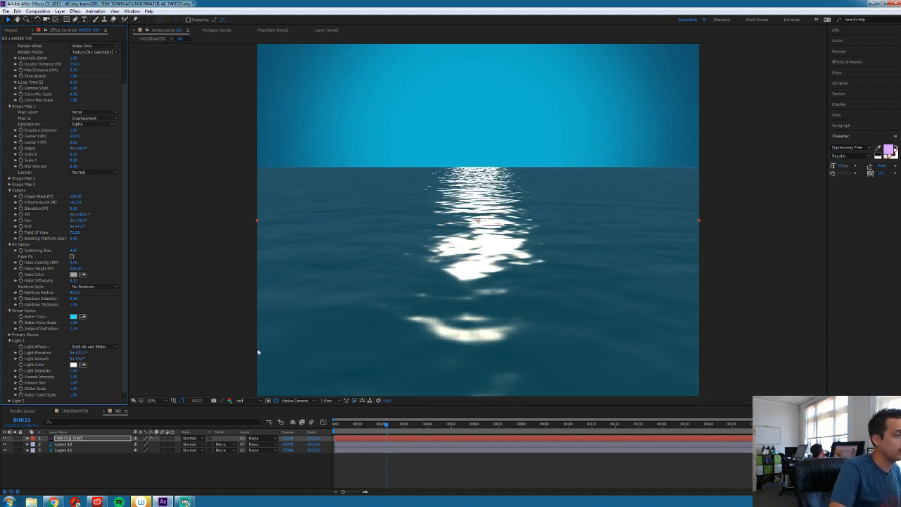
left_click_drag(83, 353, 83, 353)
Zoom out the composition view and check the water's motion by playing and scrubbing the timeline
left_click_drag(385, 425, 568, 426)
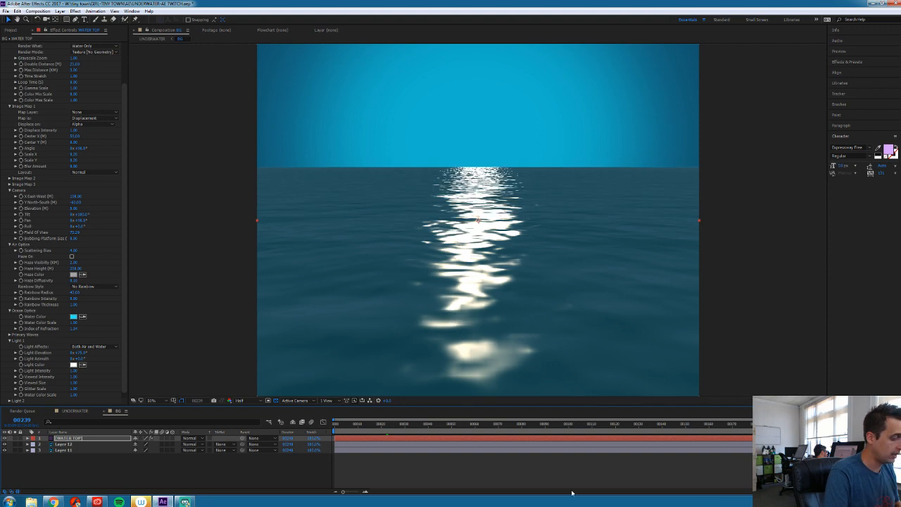
key("comma")
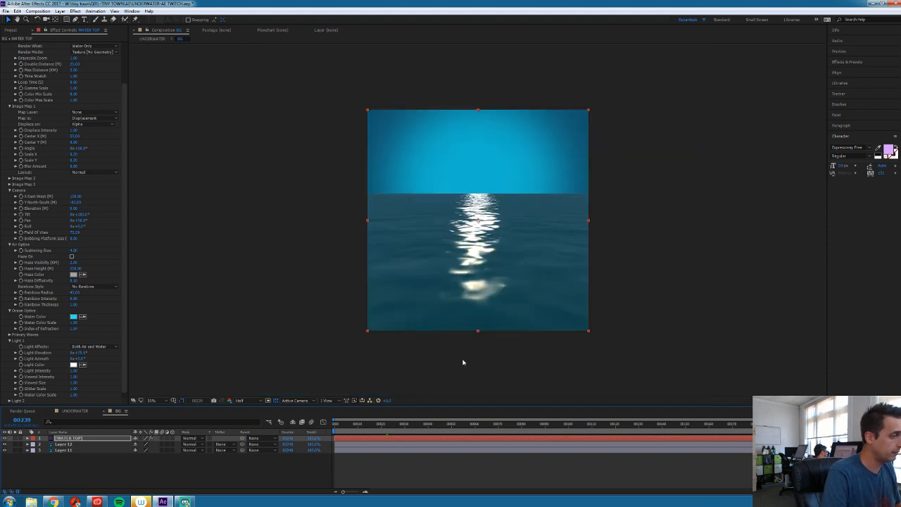
key("space")
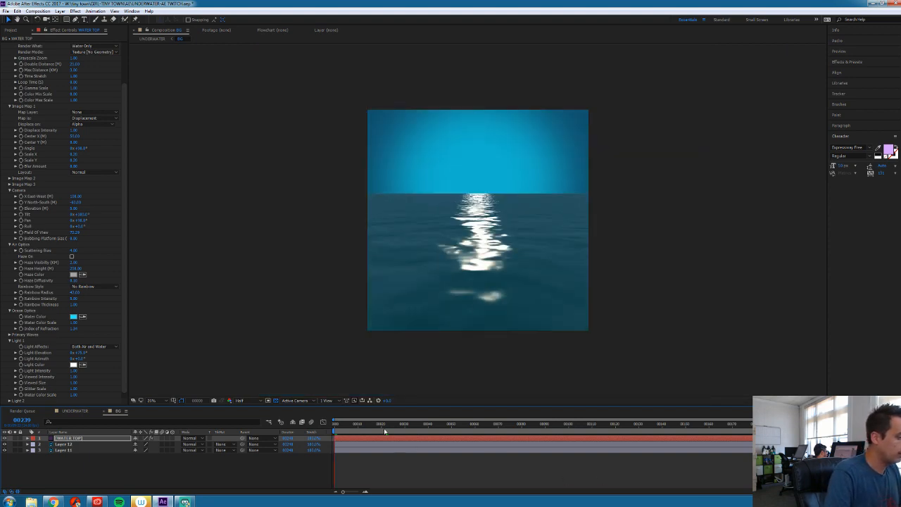
left_click(362, 426)
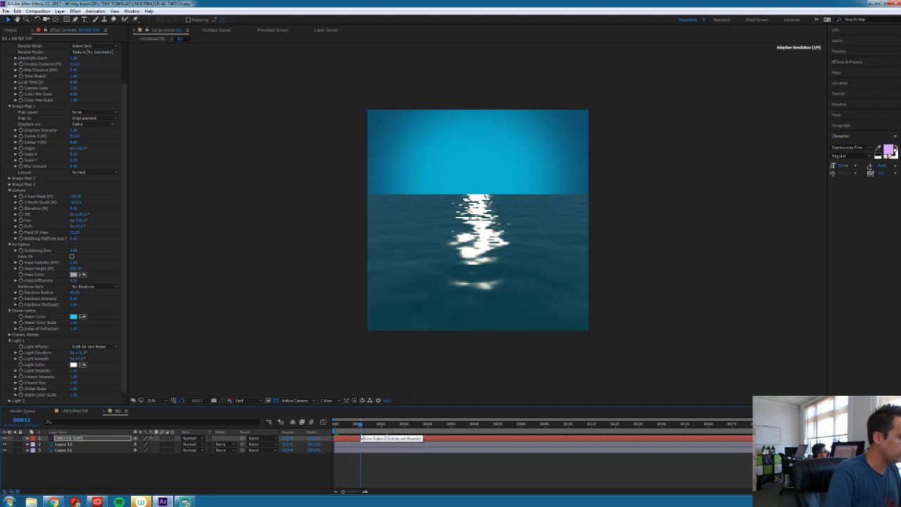
Delete the WATER TOP layer from the BG comp and slightly widen the effect controls area
left_click(352, 455)
left_click(350, 440)
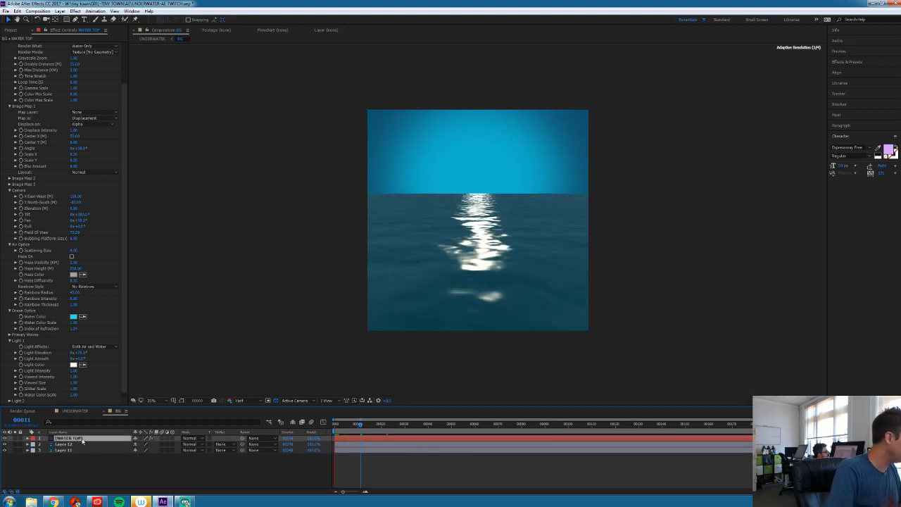
key("Delete")
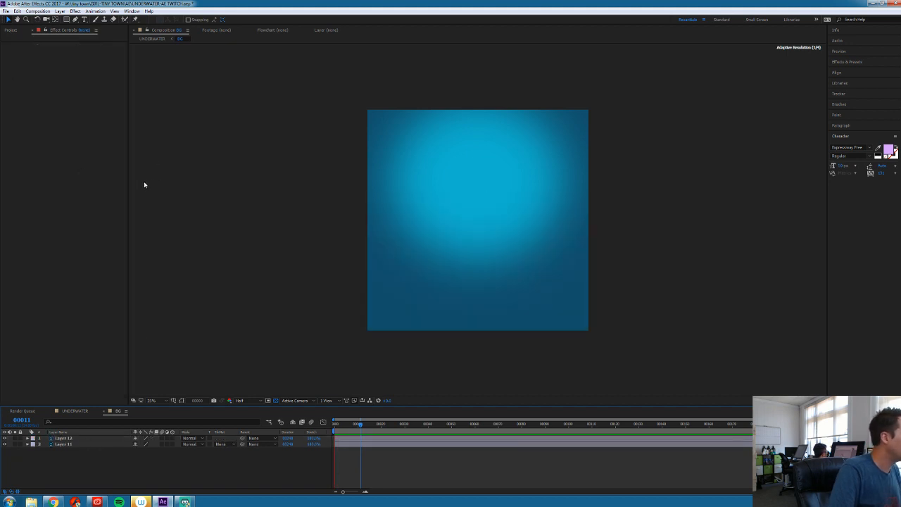
left_click_drag(129, 181, 141, 187)
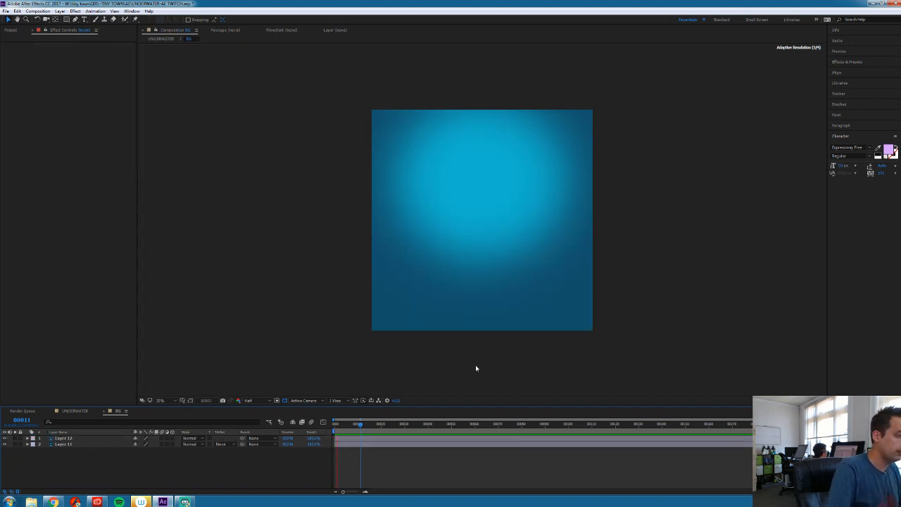
left_click(480, 427)
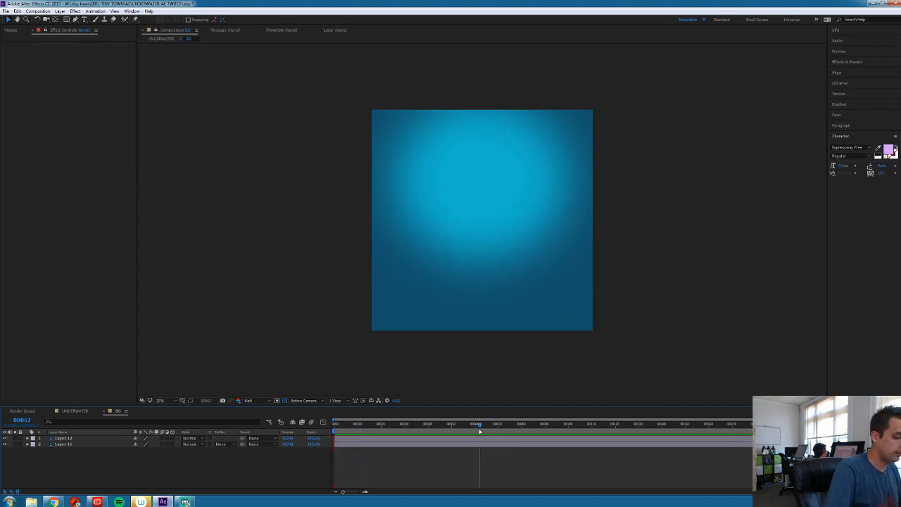
Place the Water Top.mov footage above the BG layers and flip it vertically with a vertical scale of -100%
left_click(10, 30)
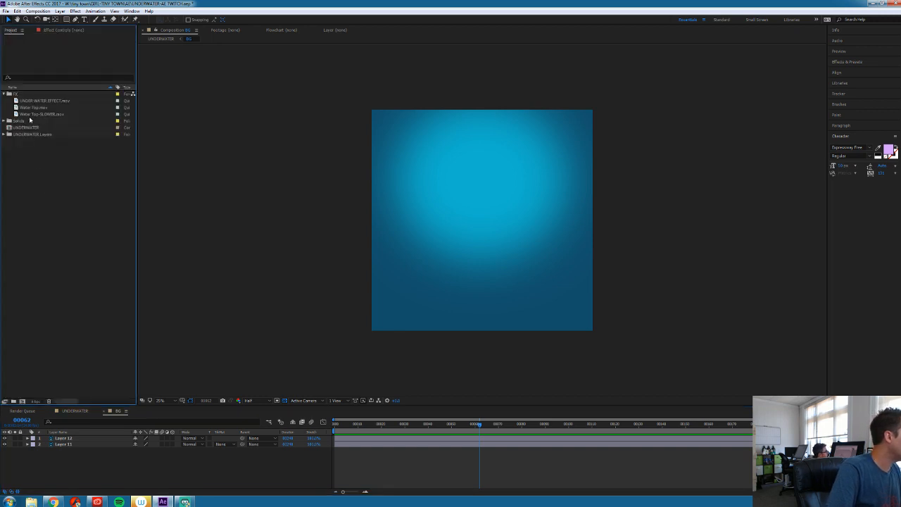
left_click_drag(31, 107, 88, 438)
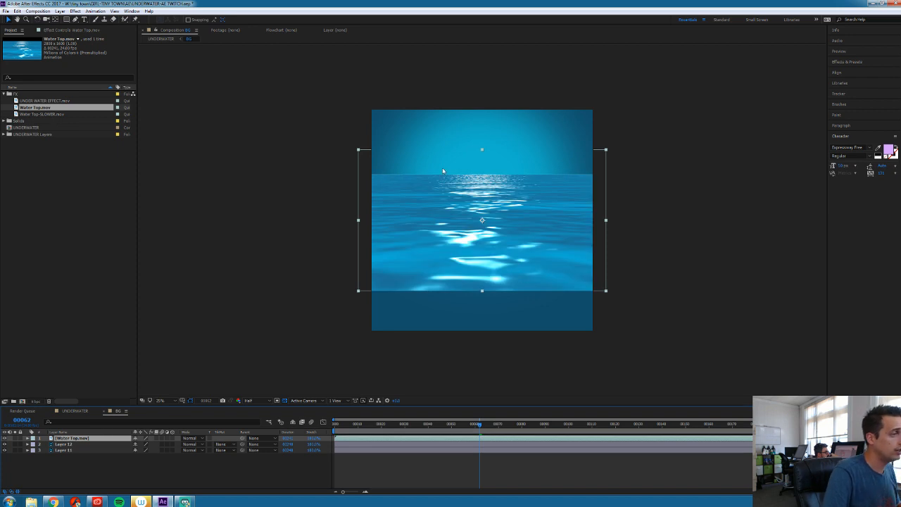
key("s")
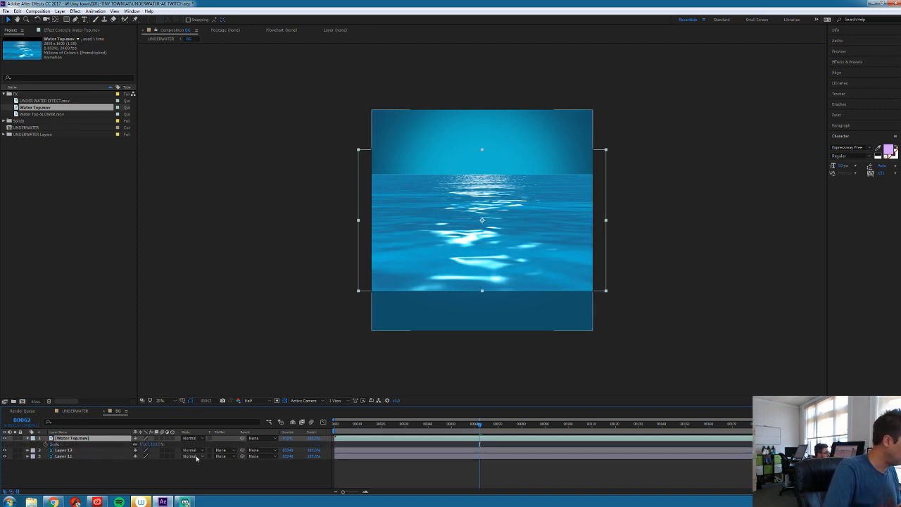
left_click(154, 444)
type("-100")
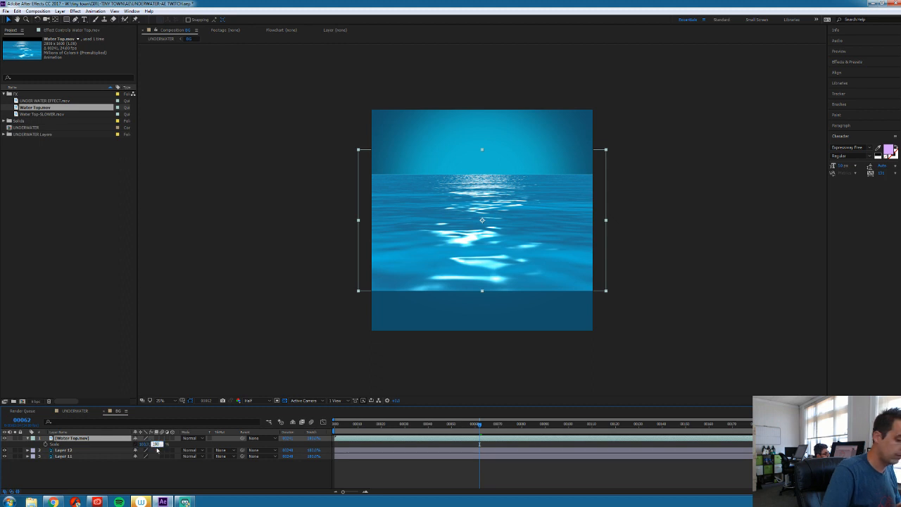
key("Return")
left_click(124, 484)
Nudge the flipped Water Top.mov layer upward until its upper part extends past the comp's top edge
left_click(72, 438)
key("shift+Up")
key("shift+Up")
key("shift+Up")
key("shift+Up")
key("shift+Up")
key("shift+Up")
key("shift+Up")
key("shift+Up")
key("shift+Up")
key("shift+Up")
key("shift+Up")
key("shift+Up")
key("shift+Up")
key("shift+Up")
key("shift+Up")
key("shift+Up")
key("shift+Up")
key("shift+Up")
key("shift+Up")
key("shift+Up")
key("shift+Up")
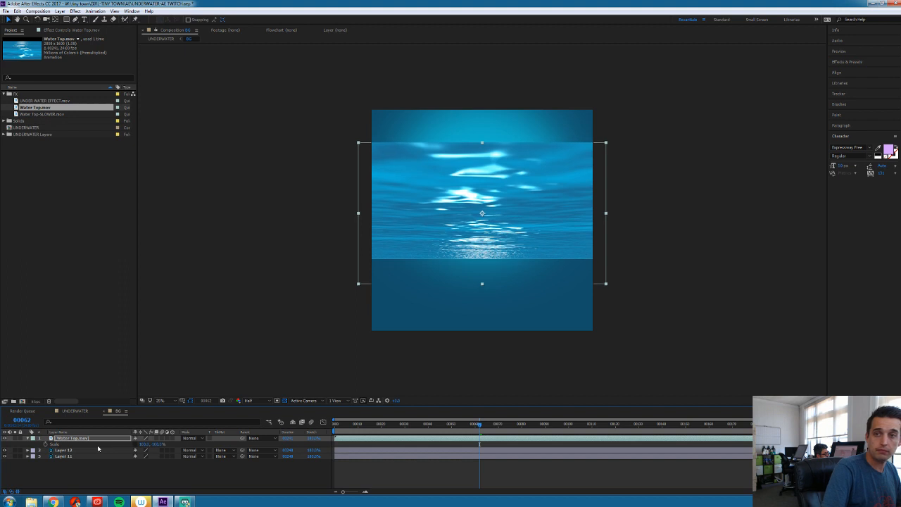
key("Up")
key("Up")
key("Up")
key("Up")
key("Up")
key("Up")
key("Up")
key("Up")
key("Up")
key("Up")
key("Up")
key("Down")
key("Down")
key("Down")
key("Down")
key("Down")
key("Down")
key("Down")
key("Down")
key("Down")
key("Down")
key("Down")
key("Down")
key("Down")
key("Down")
key("Down")
key("Down")
key("Down")
key("Down")
key("Down")
key("Down")
key("shift+Up")
key("shift+Up")
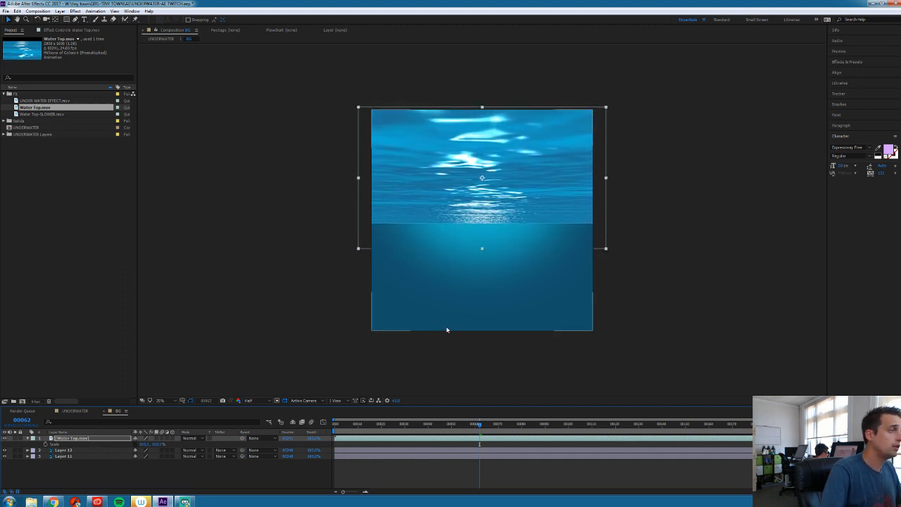
key("shift+Up")
key("shift+Up")
key("shift+Up")
key("shift+Up")
key("shift+Up")
key("shift+Up")
key("shift+Up")
key("shift+Up")
key("shift+Up")
key("shift+Up")
key("shift+Up")
key("shift+Up")
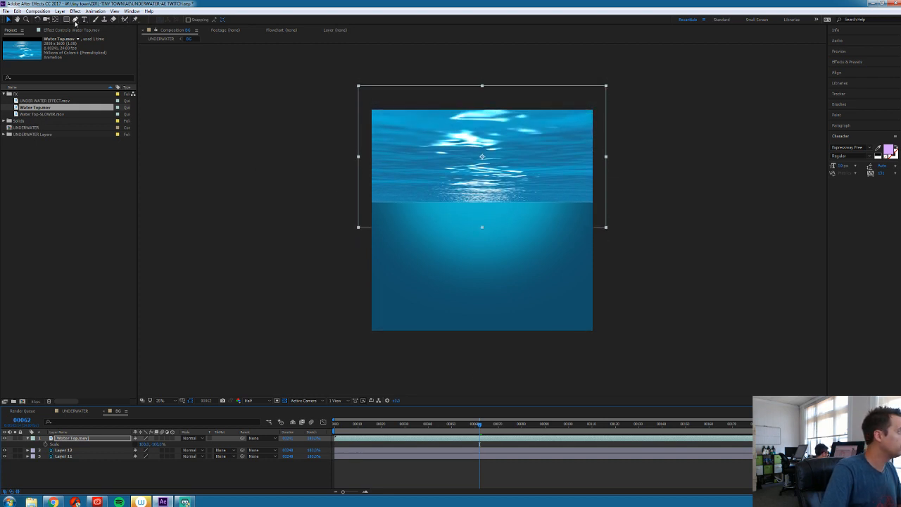
Mask the Water Top.mov layer with a wide ellipse across the water surface and set its mask feather to 150 pixels
left_click_drag(66, 21, 93, 40)
left_click_drag(356, 55, 619, 185)
key("f")
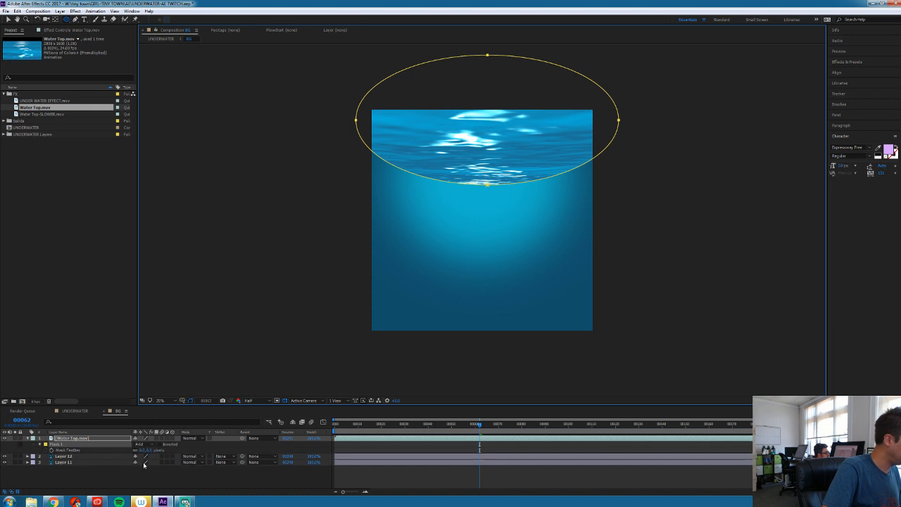
left_click(144, 450)
type("150")
key("Return")
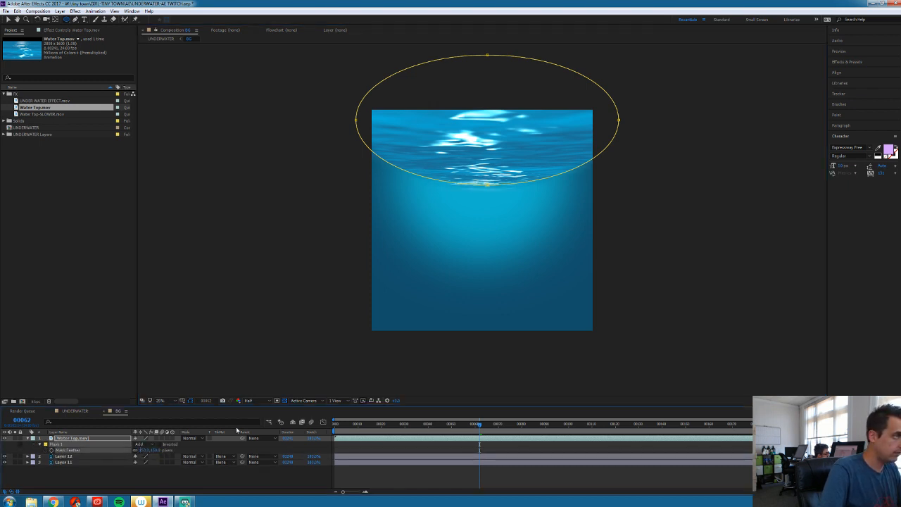
Scrub and play the BG comp to check the masked water surface in motion
left_click(377, 484)
mouse_move(436, 424)
left_mouse_down()
mouse_move(402, 429)
mouse_move(442, 427)
left_mouse_up()
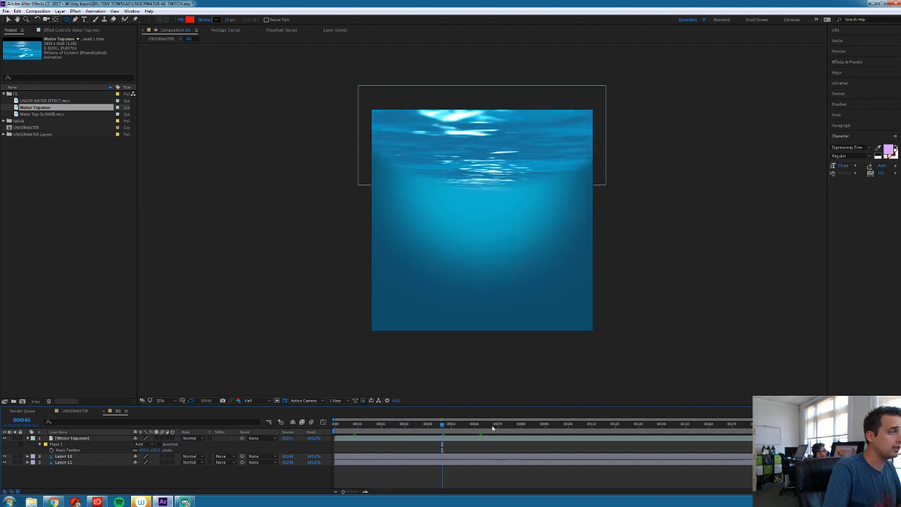
key("space")
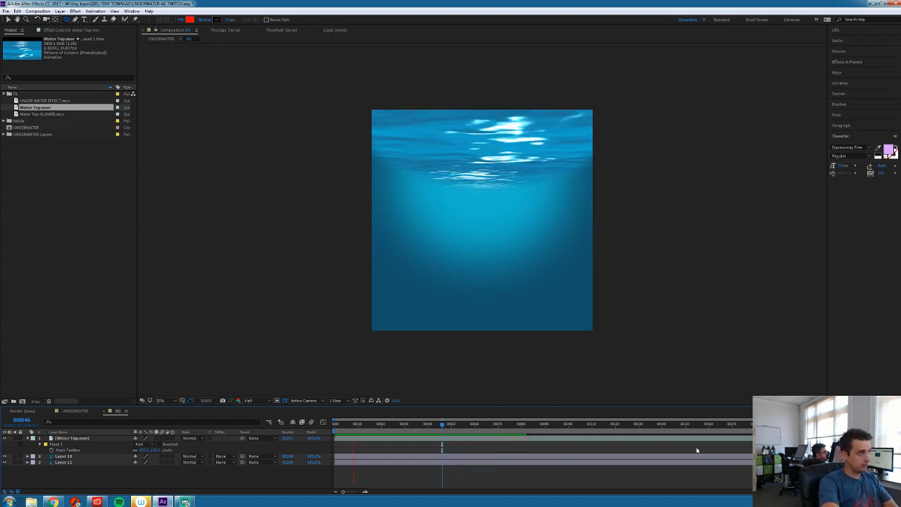
key("space")
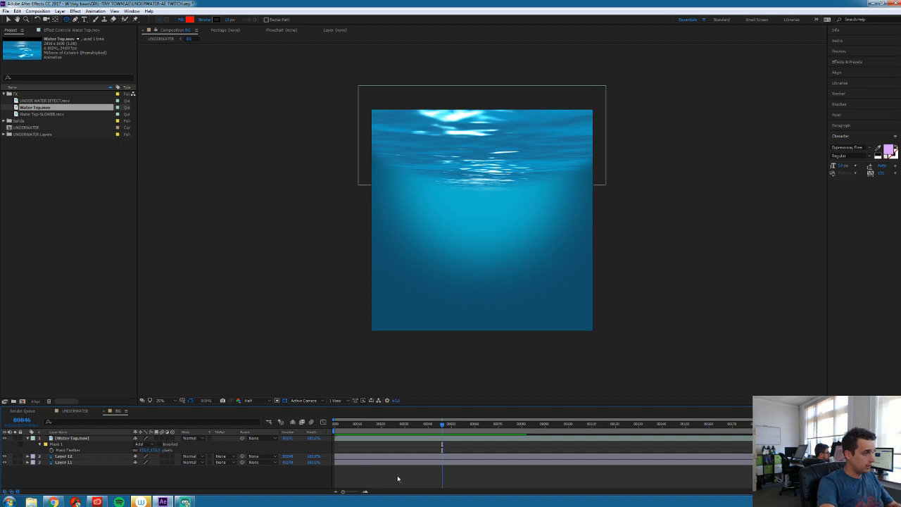
Apply a Gaussian Blur effect to the Water Top.mov layer
left_click(351, 440)
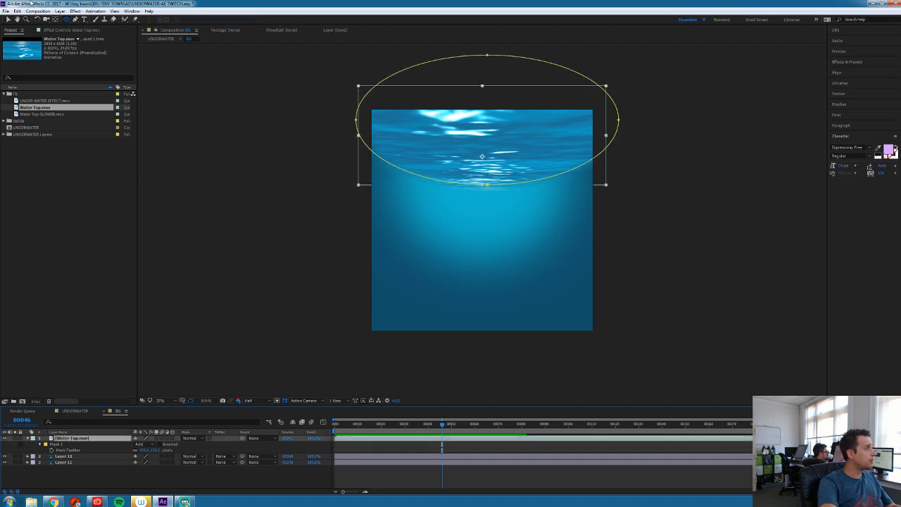
left_click(74, 11)
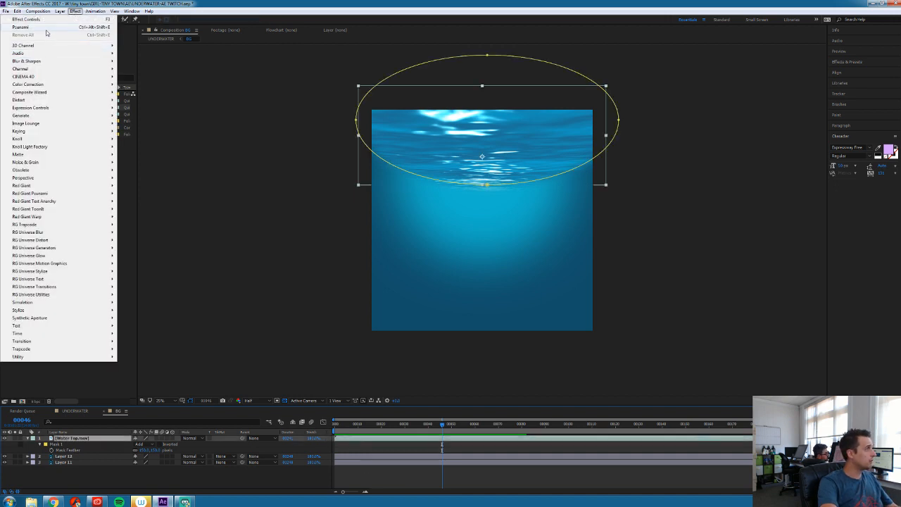
mouse_move(37, 61)
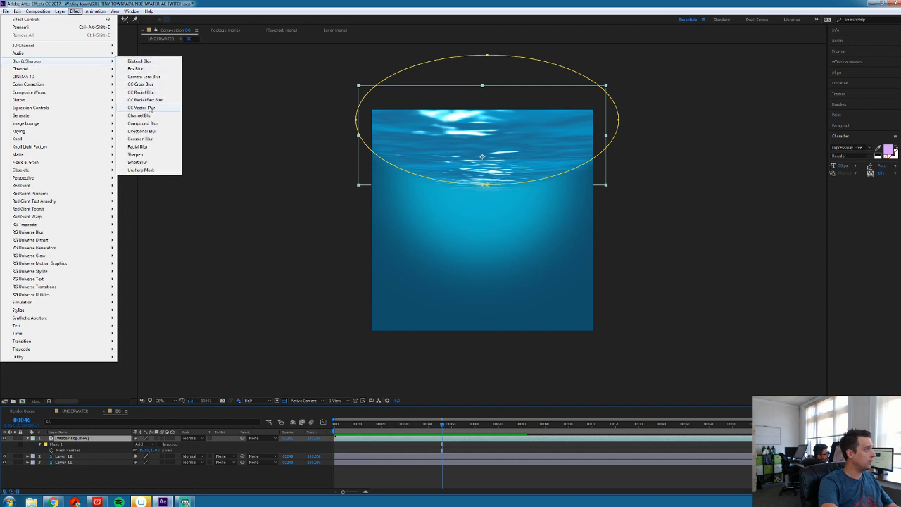
left_click(140, 139)
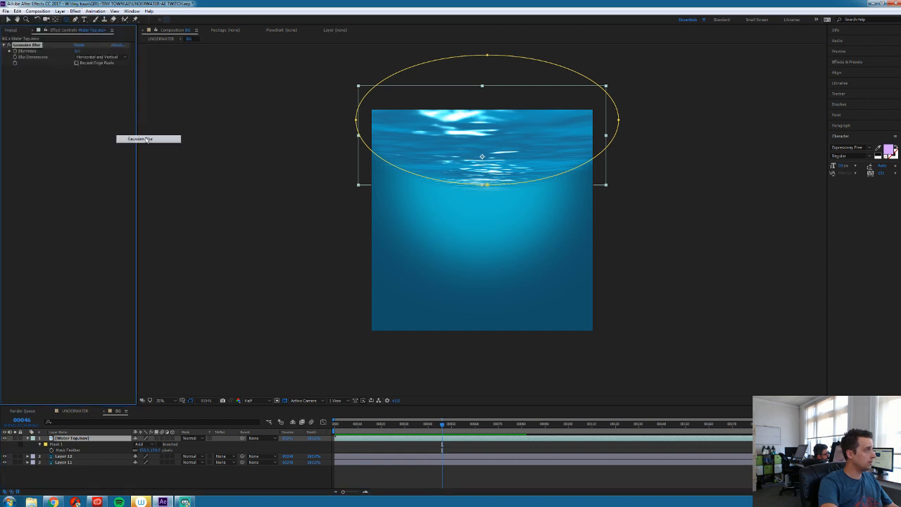
Set the Gaussian Blur's Blurriness to 25 and enable Repeat Edge Pixels on the Water Top.mov layer
left_click(77, 51)
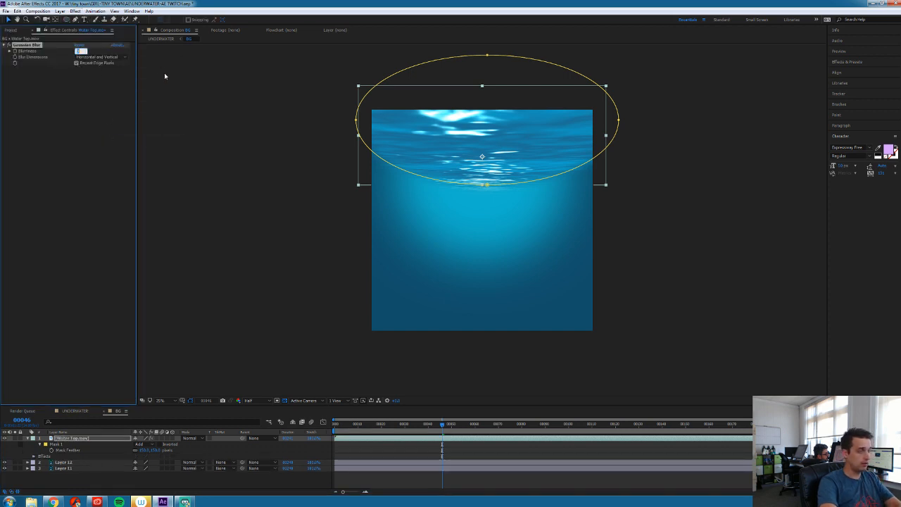
key("Return")
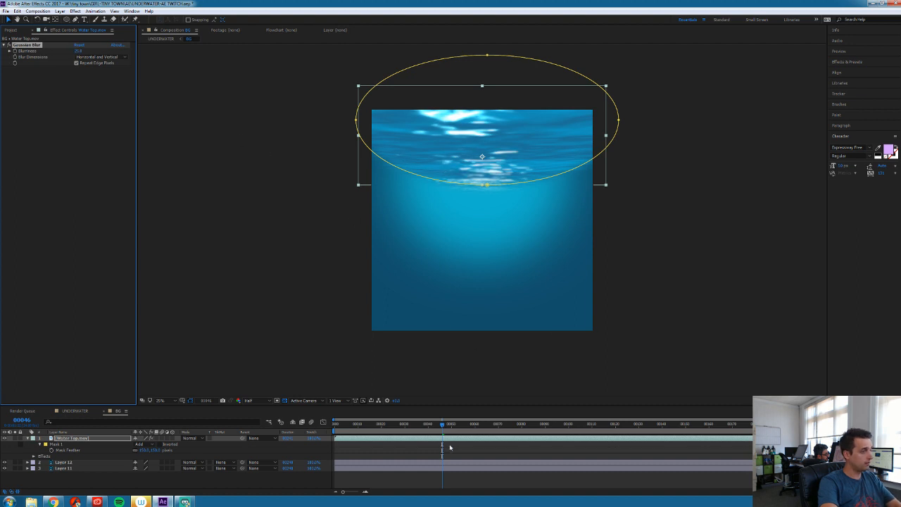
Increase the mask feather on the Water Top.mov layer and play the BG comp to check the softened edge
left_click(451, 454)
mouse_move(452, 438)
left_mouse_down()
mouse_move(489, 438)
mouse_move(440, 441)
left_mouse_up()
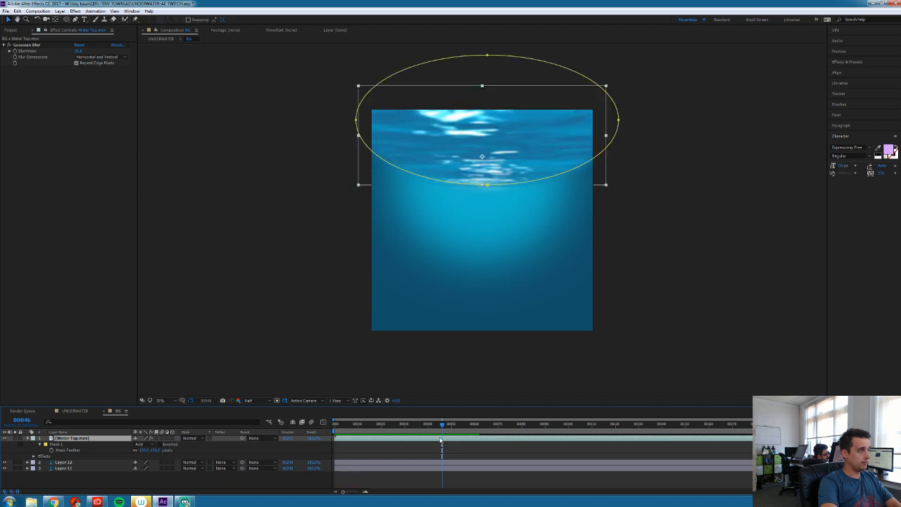
left_click(488, 185)
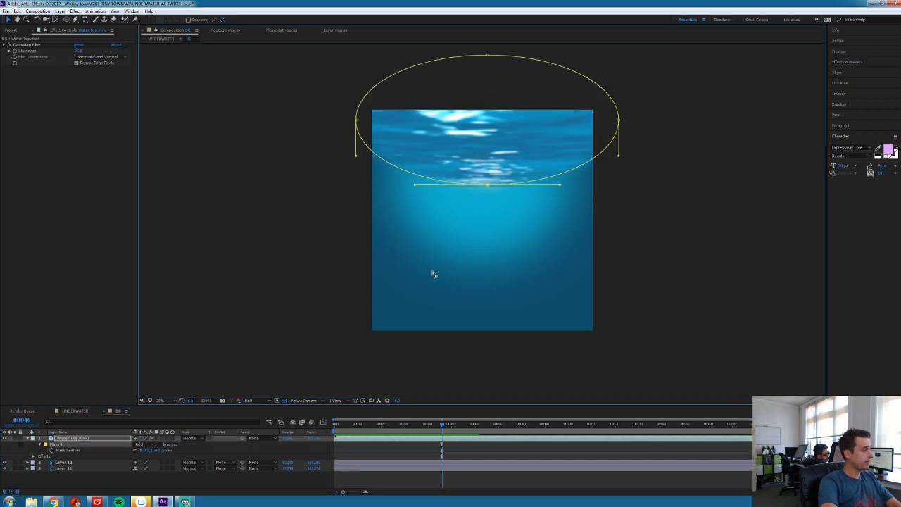
left_click(141, 452)
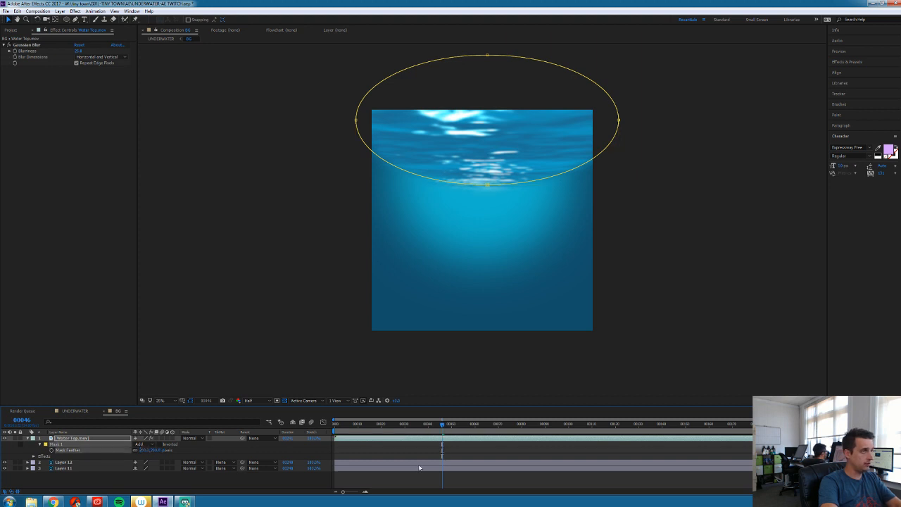
key("space")
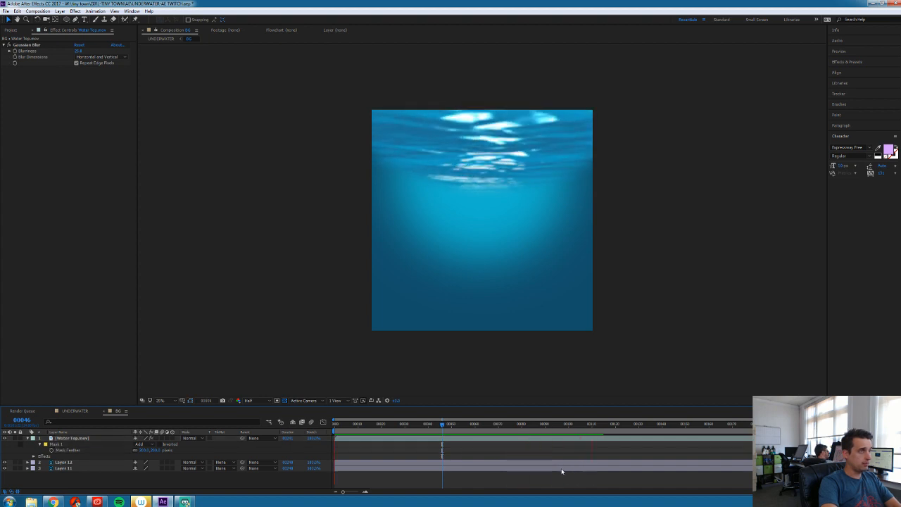
key("space")
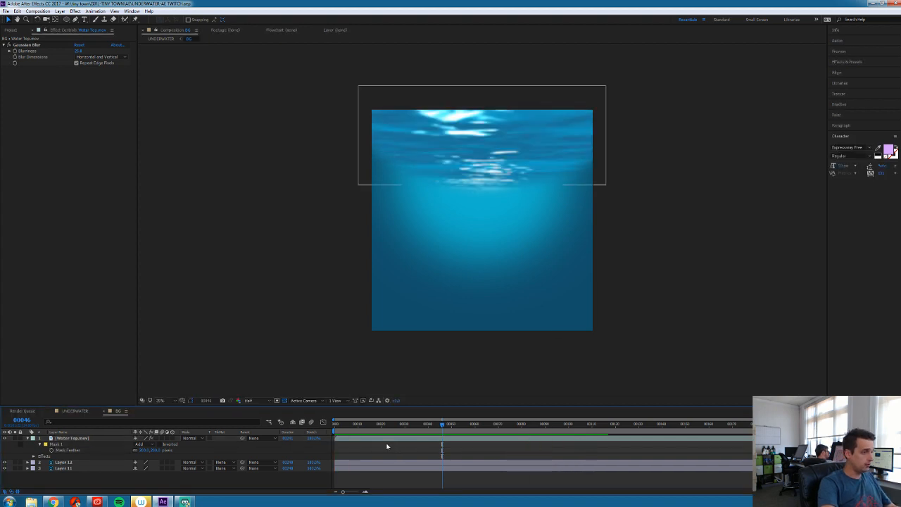
Try the Trapcode Shine effect on the Water Top.mov layer and switch it off for comparison
left_click(384, 439)
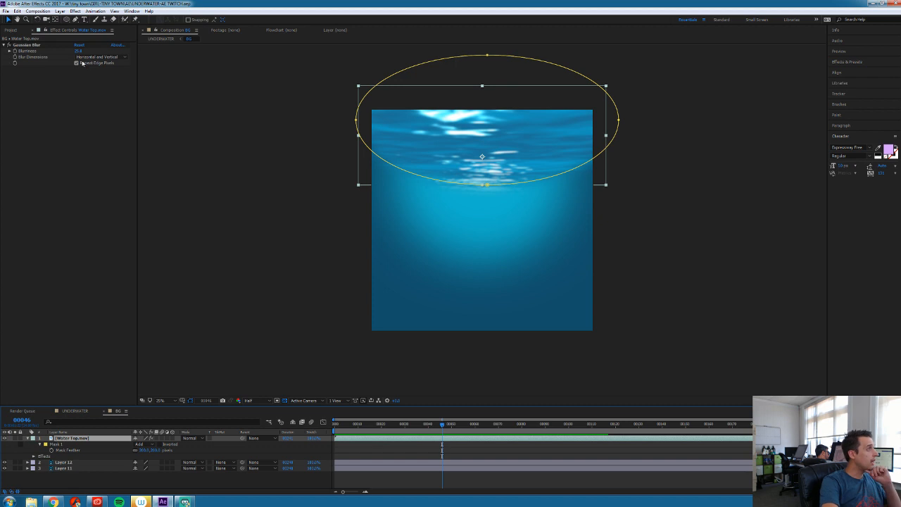
left_click(74, 11)
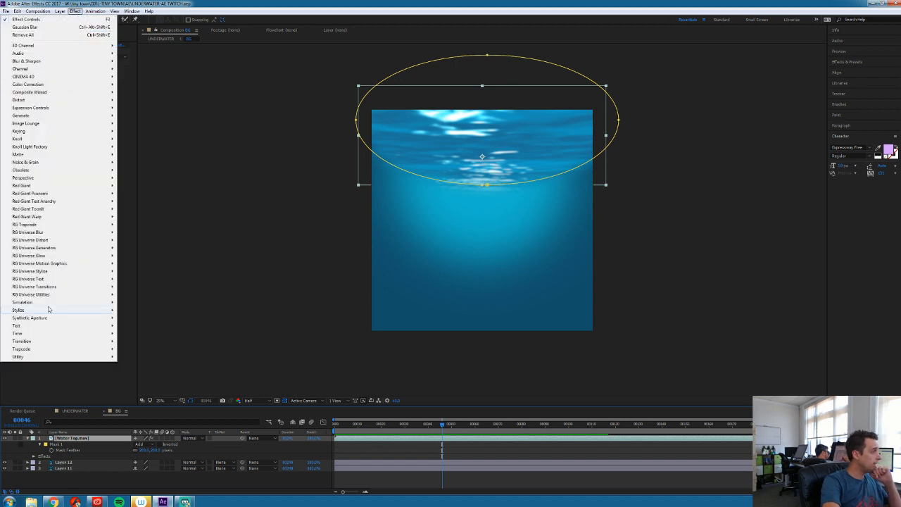
mouse_move(44, 313)
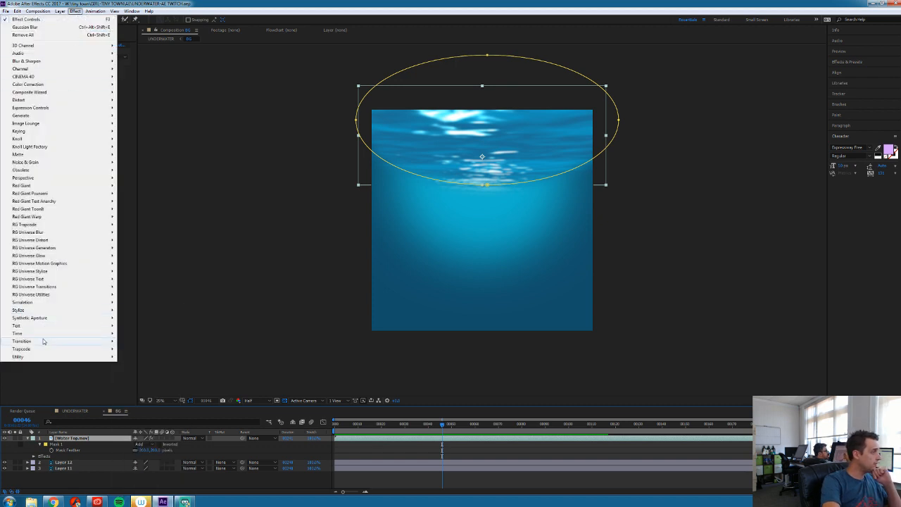
mouse_move(46, 349)
mouse_move(33, 186)
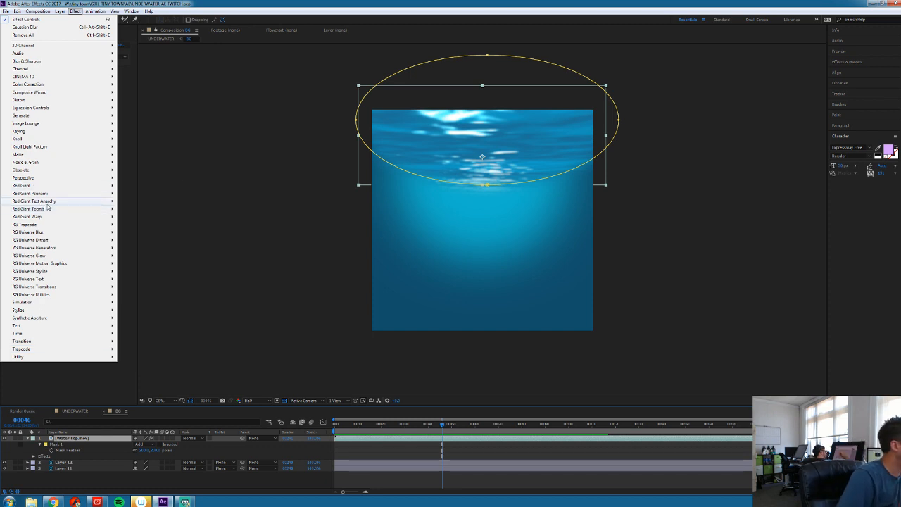
mouse_move(117, 227)
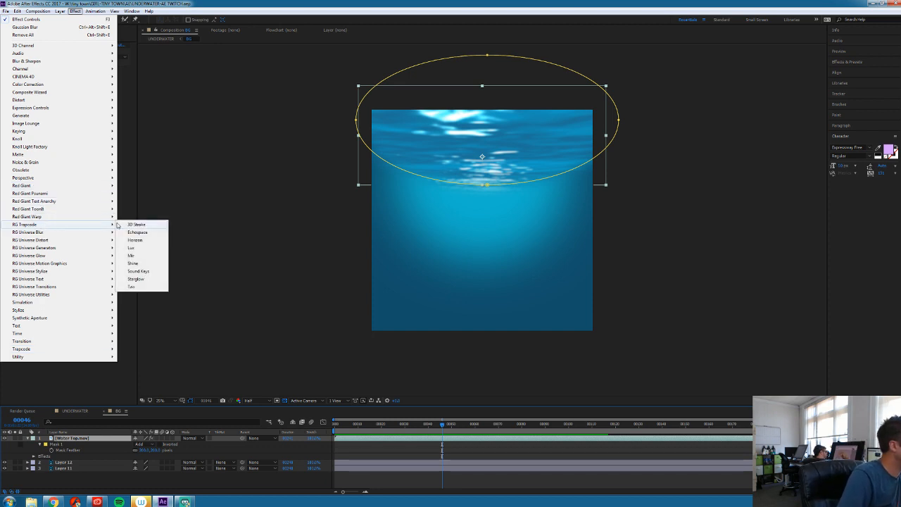
left_click(133, 263)
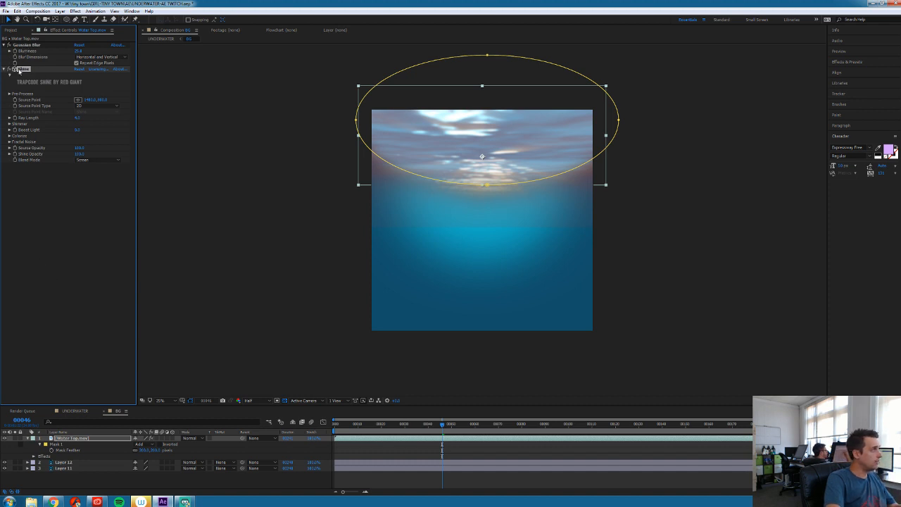
left_click(13, 69)
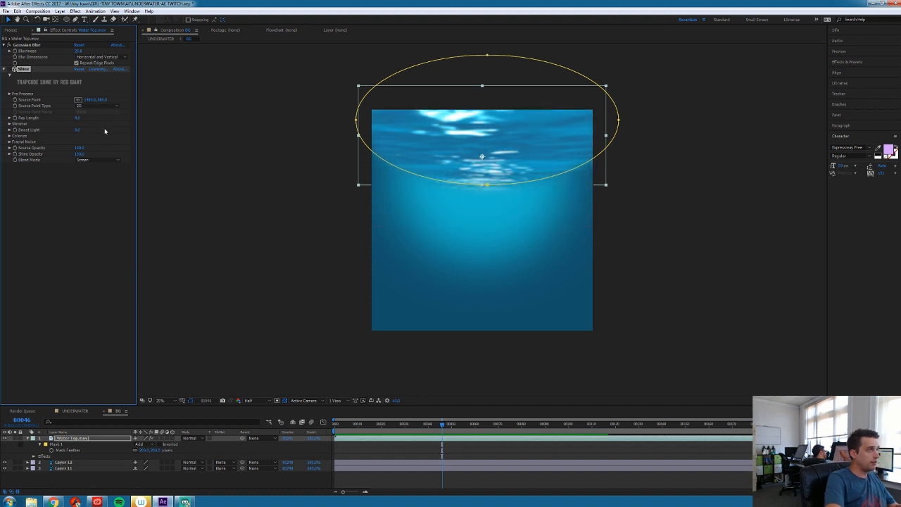
Remove the Shine effect from the Water Top.mov layer
key("Delete")
left_click(90, 486)
left_click(74, 438)
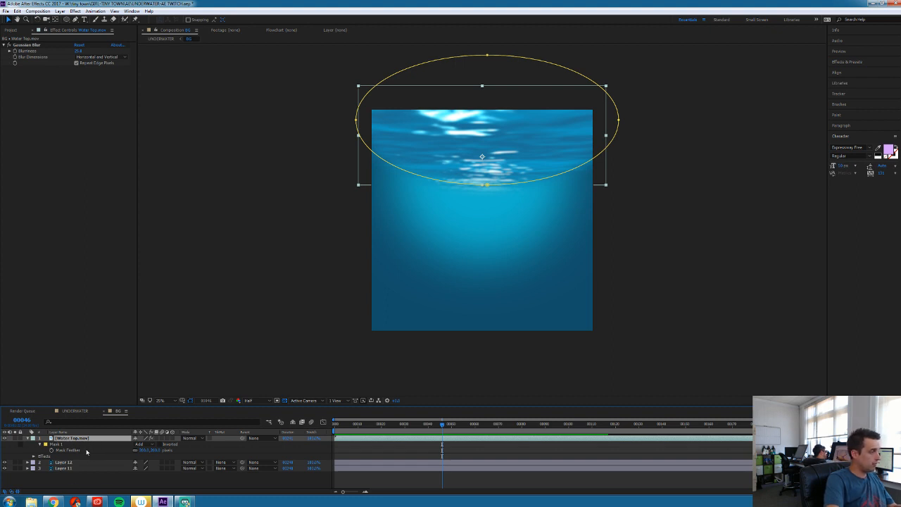
key("ctrl+z")
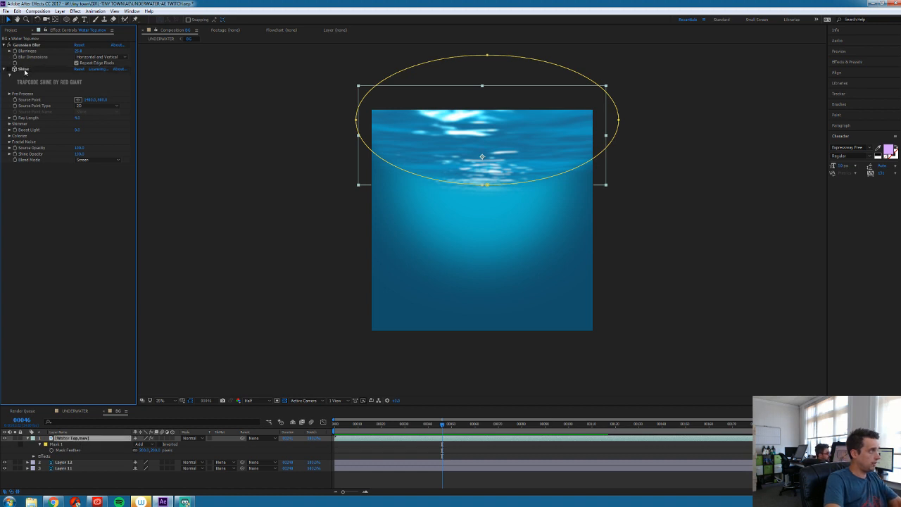
key("Delete")
left_click(118, 428)
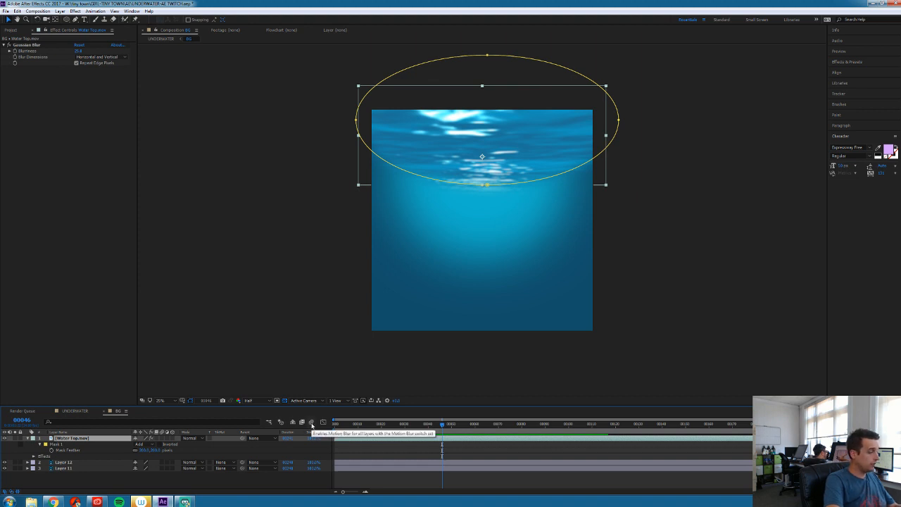
Pre-compose the Water Top.mov layer as Water Top, moving all attributes into the new composition
key("ctrl+shift+c")
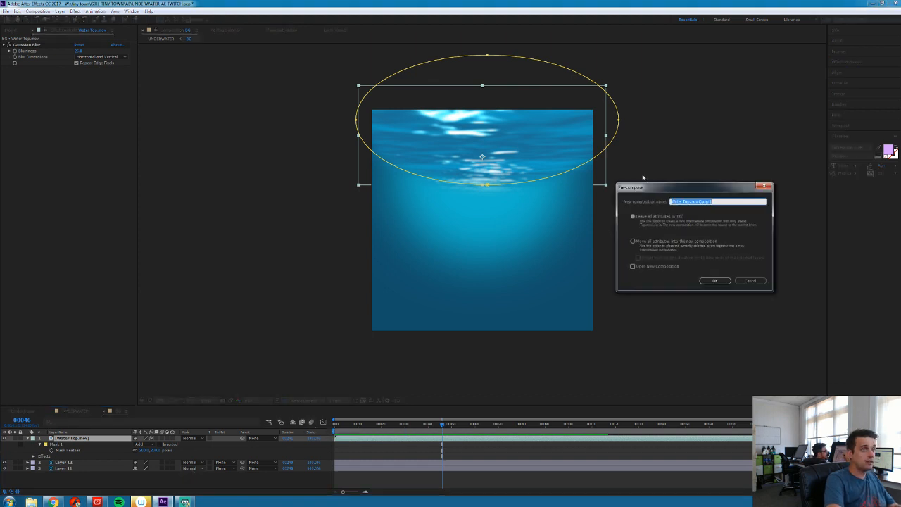
left_click_drag(716, 202, 689, 204)
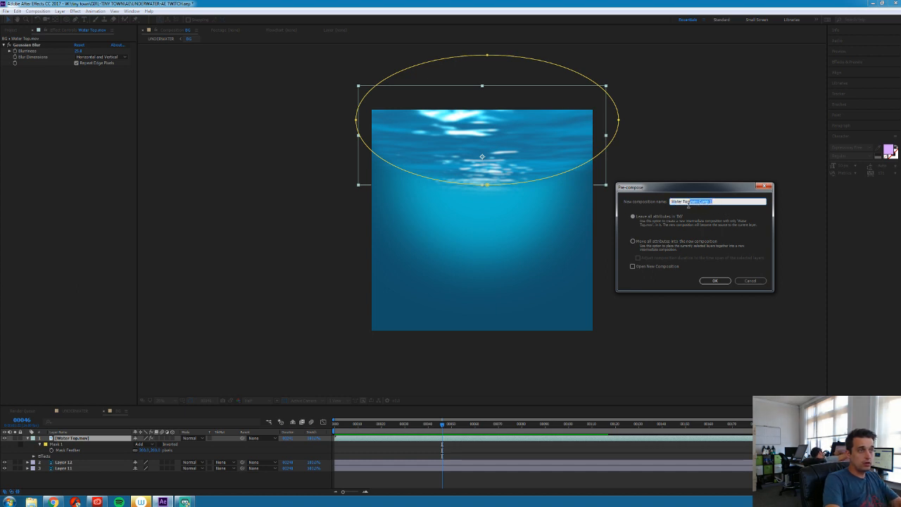
key("BackSpace")
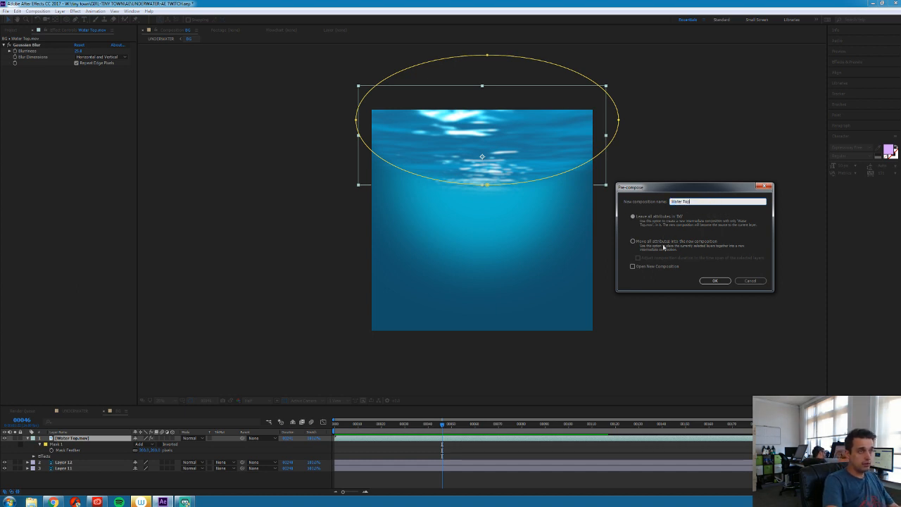
left_click(641, 243)
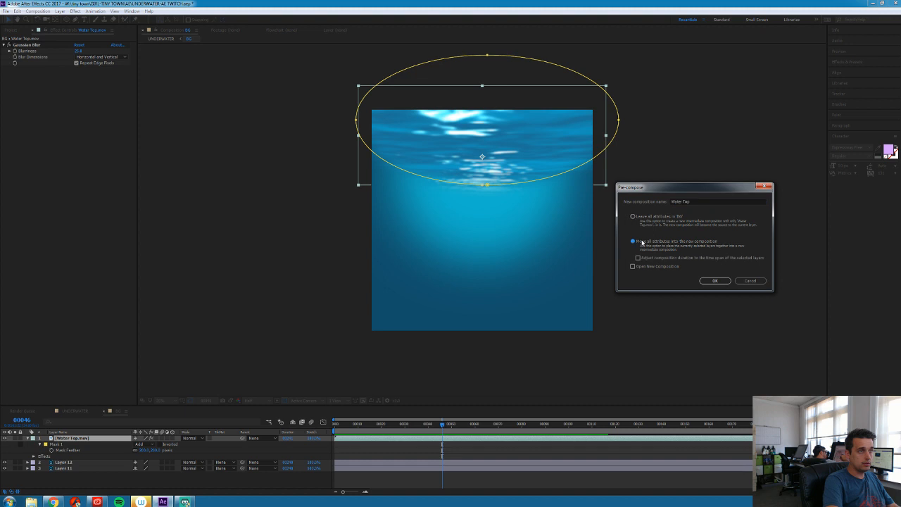
left_click(715, 280)
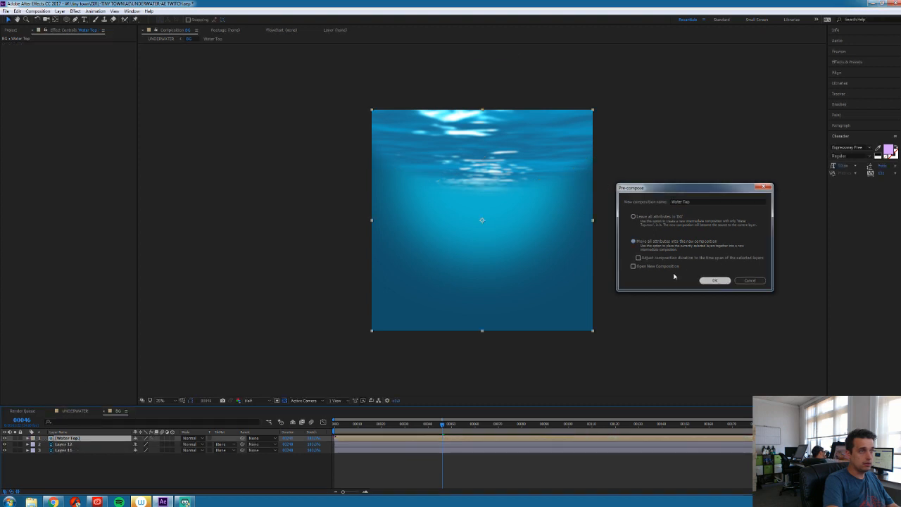
Transfer the ellipse mask from Water Top.mov inside the precomp to the Water Top layer in BG, positioned over the water surface
double_click(360, 439)
left_click(73, 438)
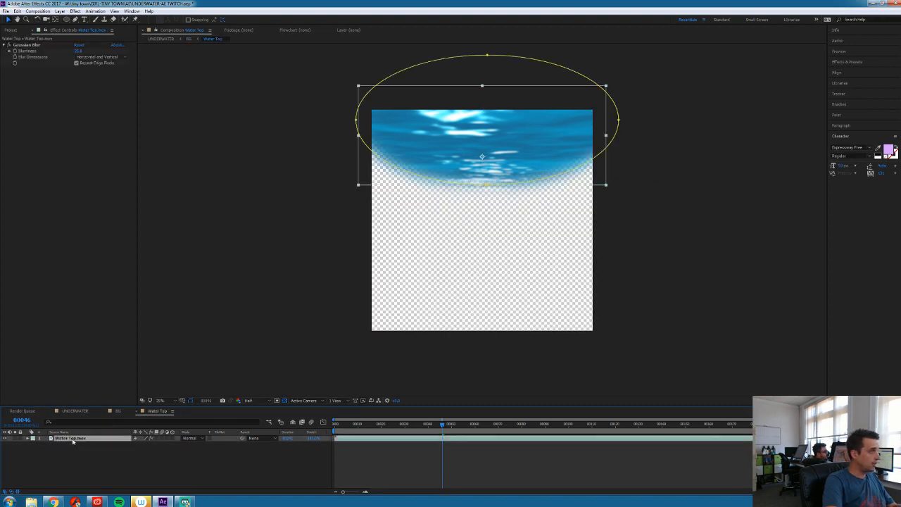
double_click(356, 119)
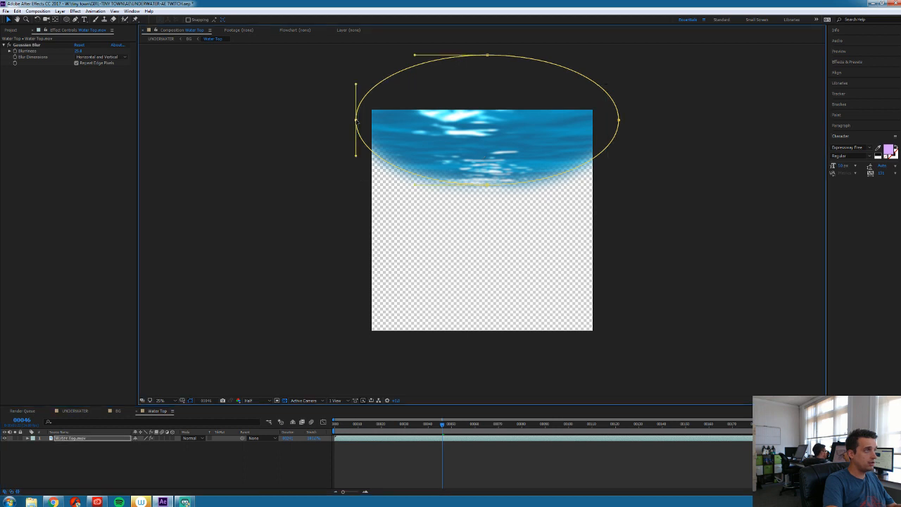
key("Delete")
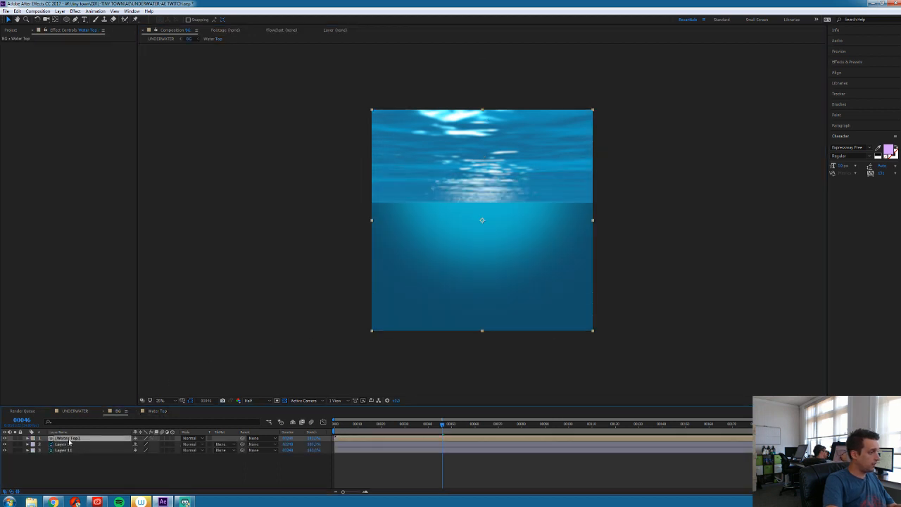
left_click(118, 411)
key("ctrl+z")
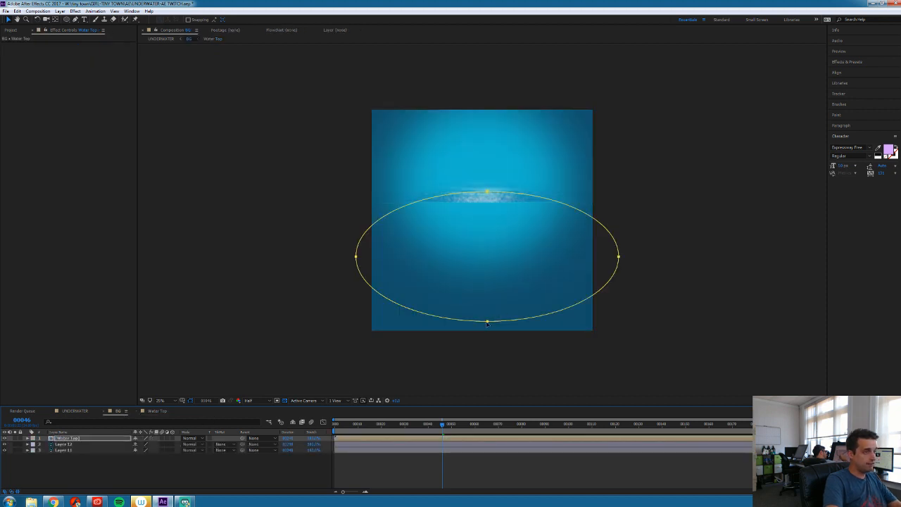
left_click_drag(492, 285, 492, 183)
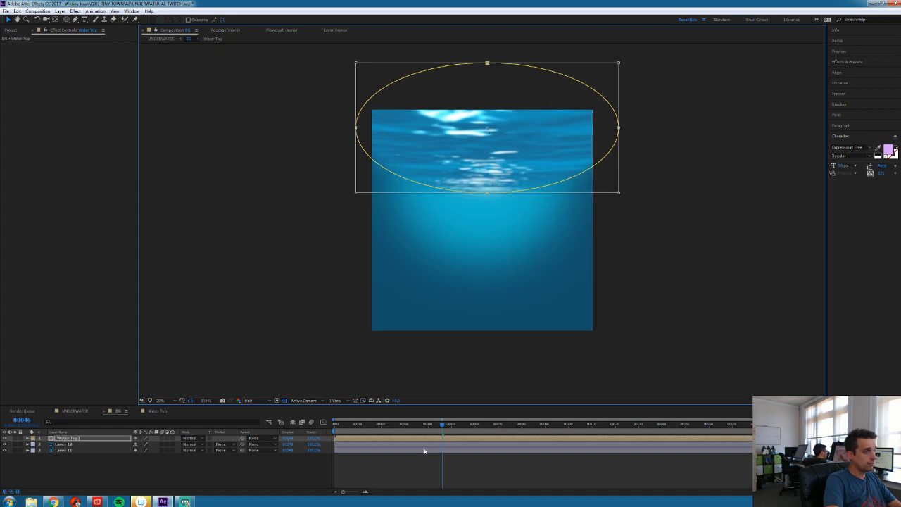
Apply the Trapcode Shine effect to the Water Top precomp layer in BG
left_click(74, 11)
left_click(49, 30)
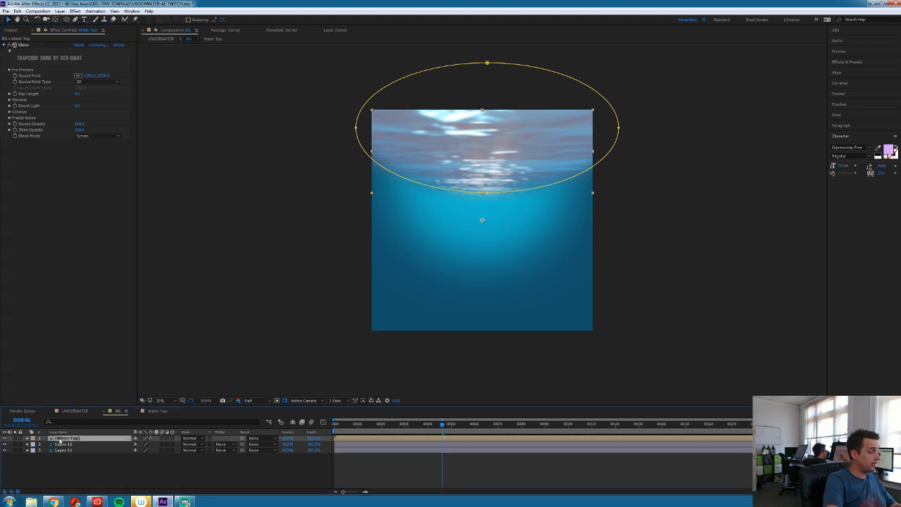
Move the ellipse mask back onto Water Top.mov inside the Water Top precomp, fit it over the water surface, and return to BG
key("m")
key("m")
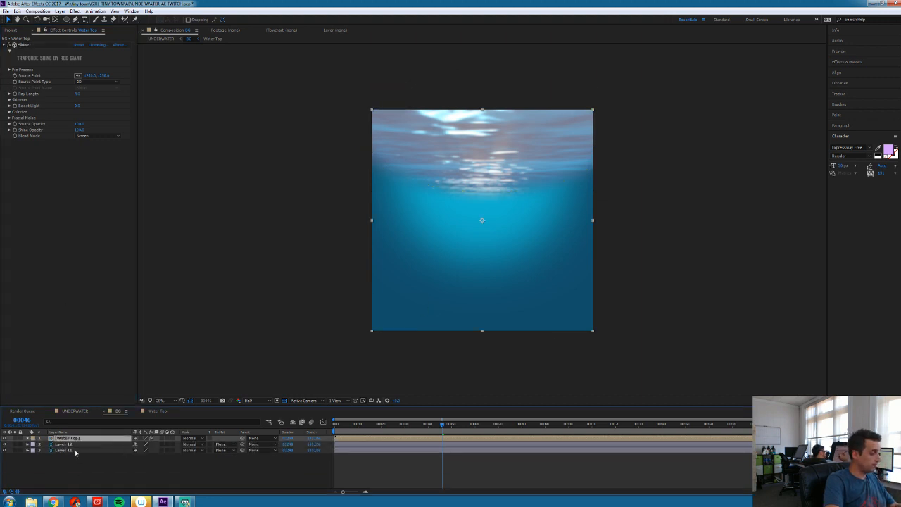
double_click(70, 439)
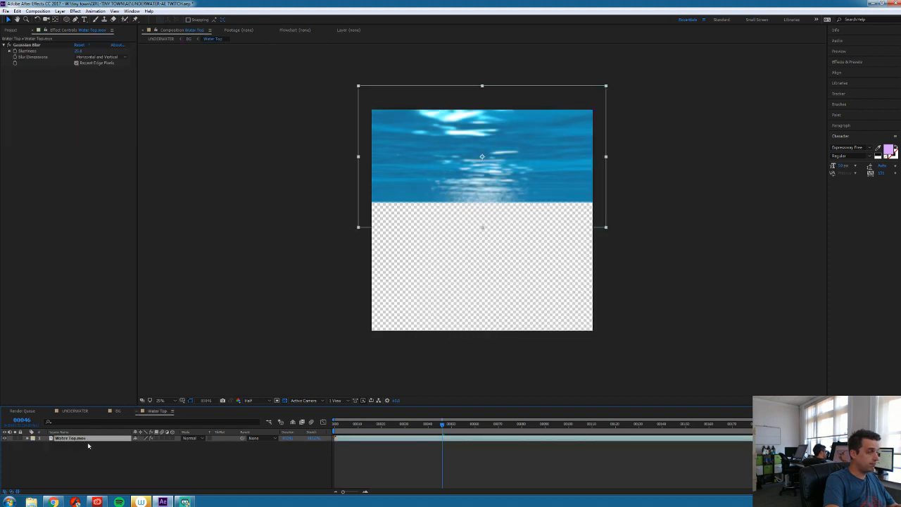
key("ctrl+z")
left_click_drag(487, 315, 487, 193)
left_click(127, 412)
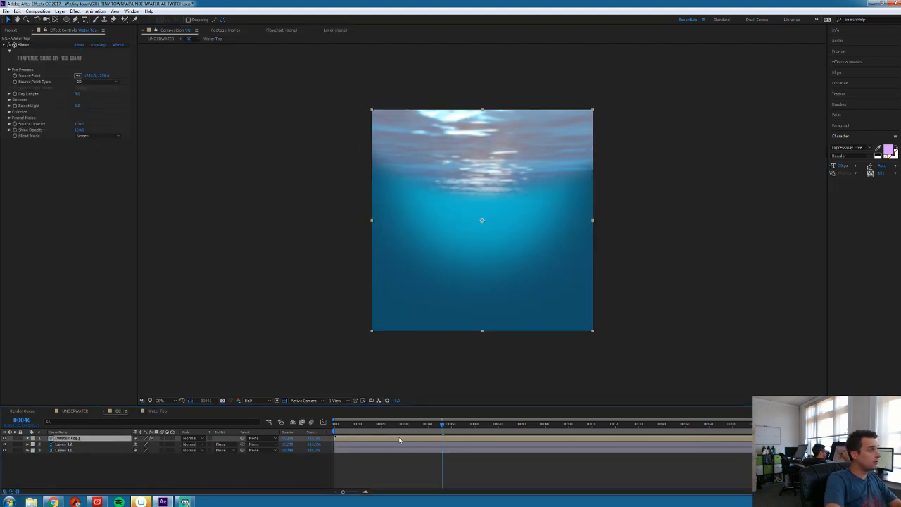
Place the Shine source point well above the comp's top edge and increase the effect's Boost Light
left_click(77, 75)
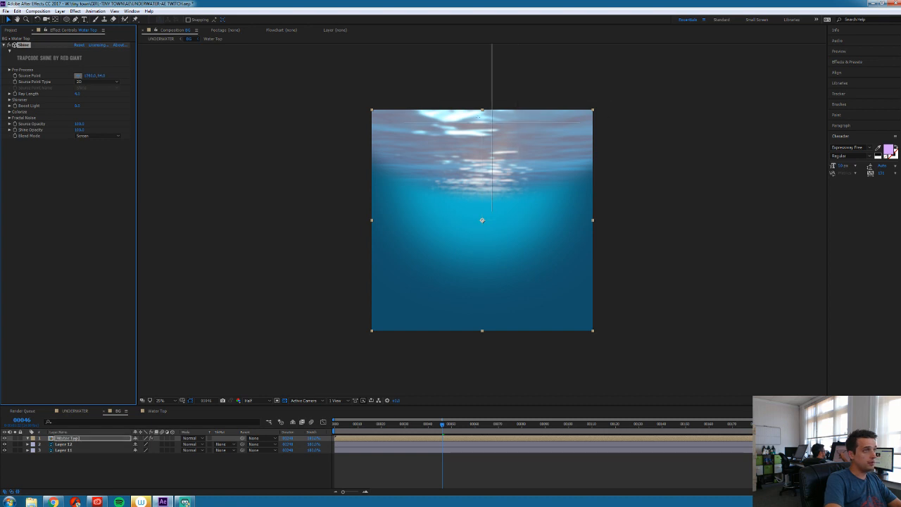
left_click(479, 120)
left_click_drag(479, 120, 485, 44)
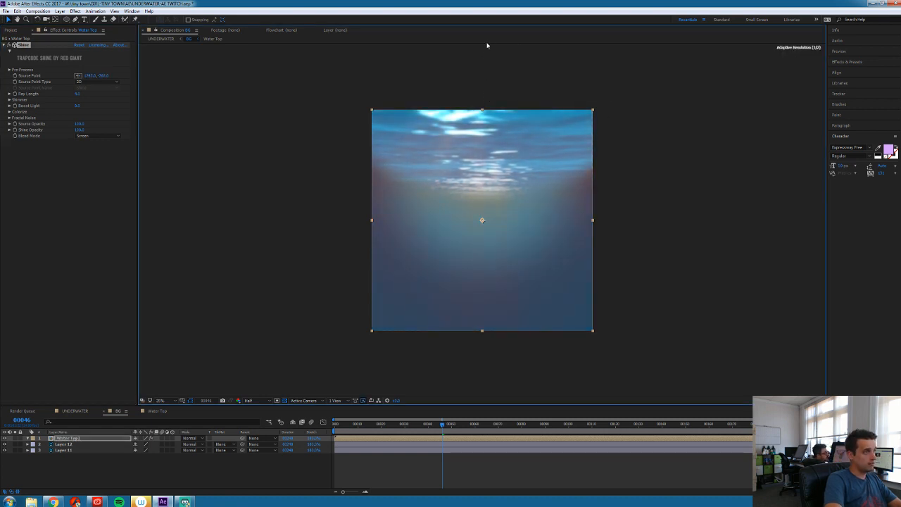
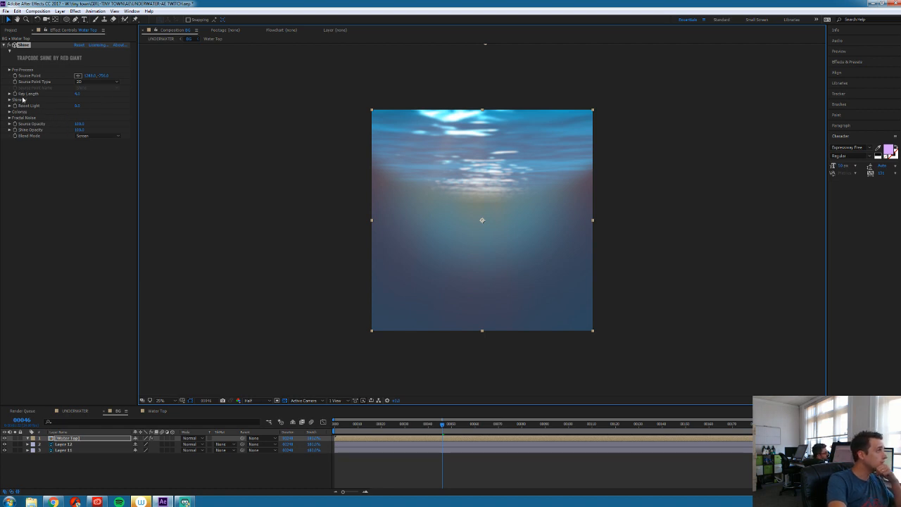
left_click_drag(77, 105, 90, 103)
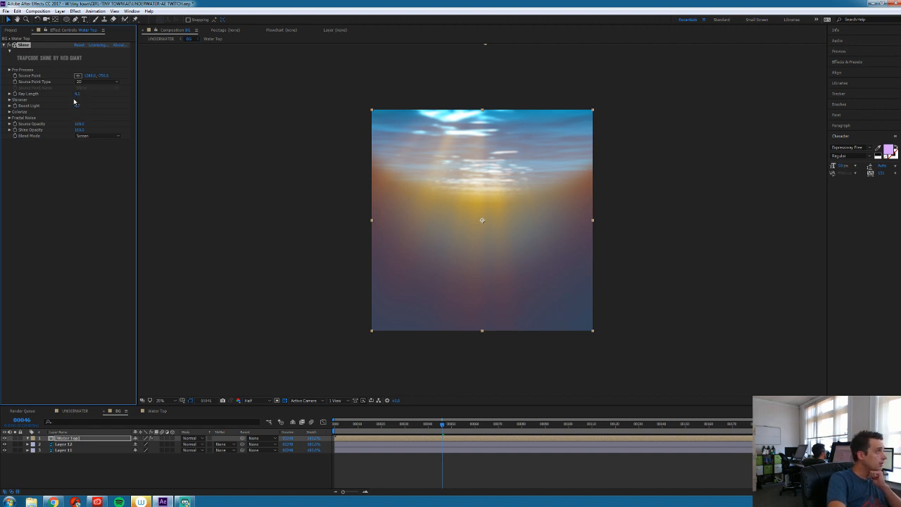
Set Shine's Colorize preset to Deepsea on the Water Top layer and change its midtones to a bright blue
left_click(10, 112)
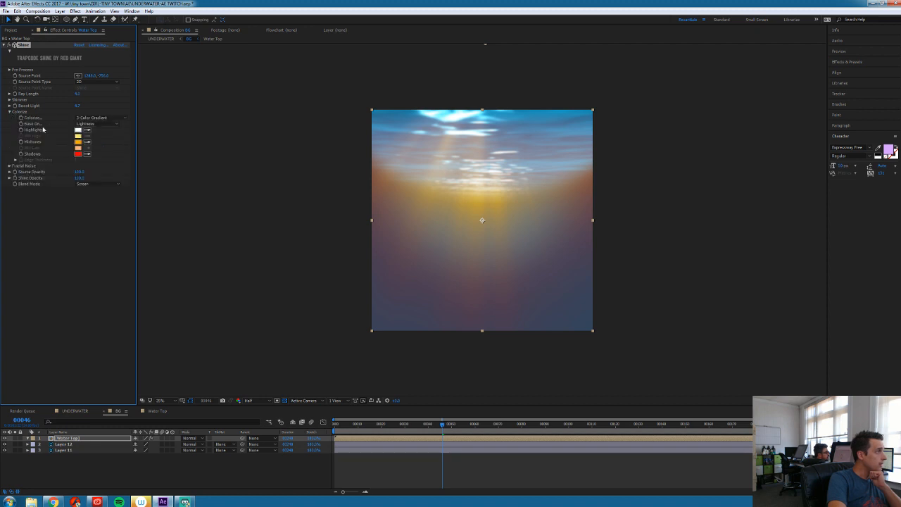
left_click(91, 118)
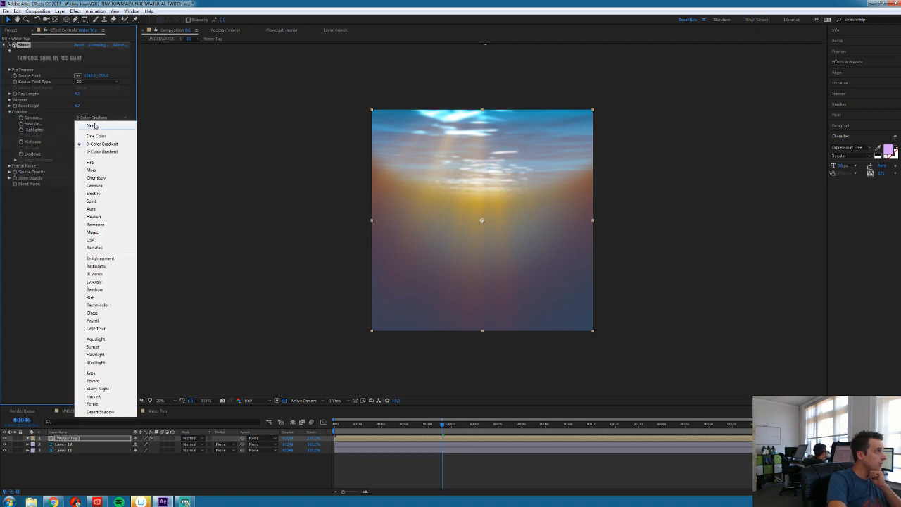
left_click(94, 185)
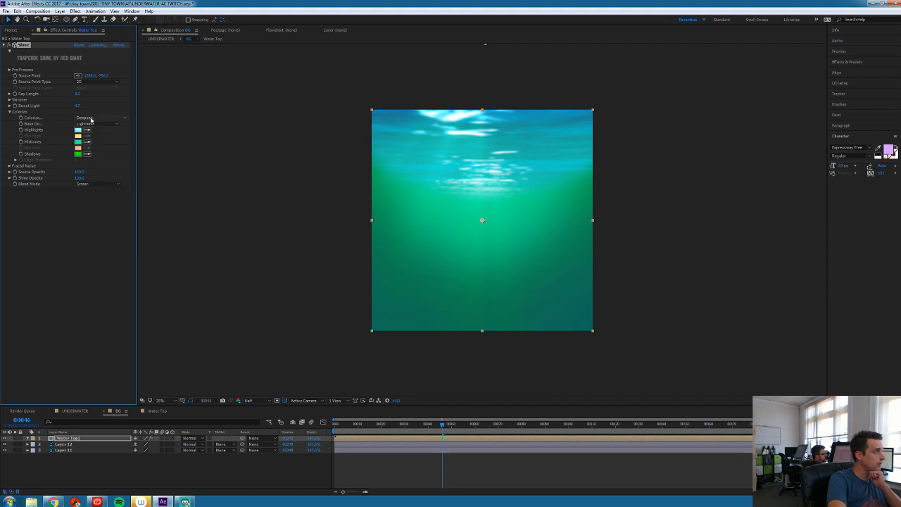
left_click(91, 119)
left_click(102, 187)
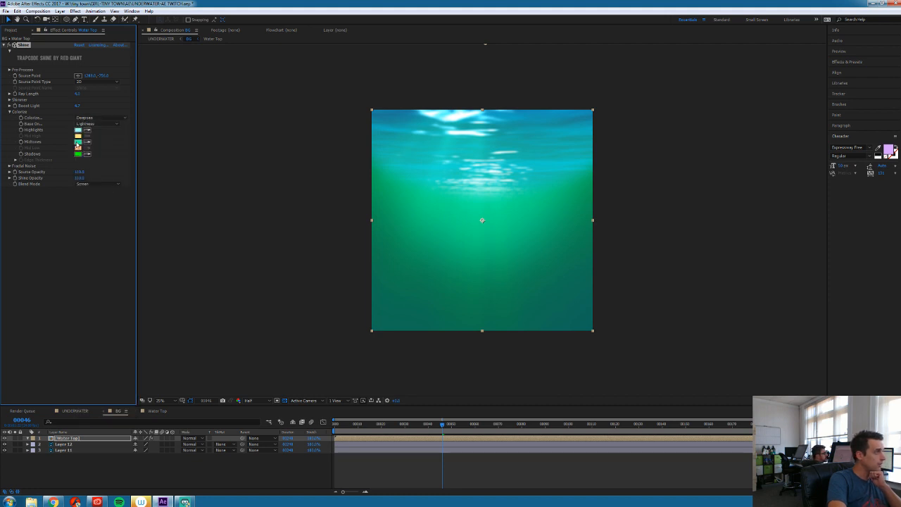
left_click(78, 142)
left_click_drag(112, 95, 112, 85)
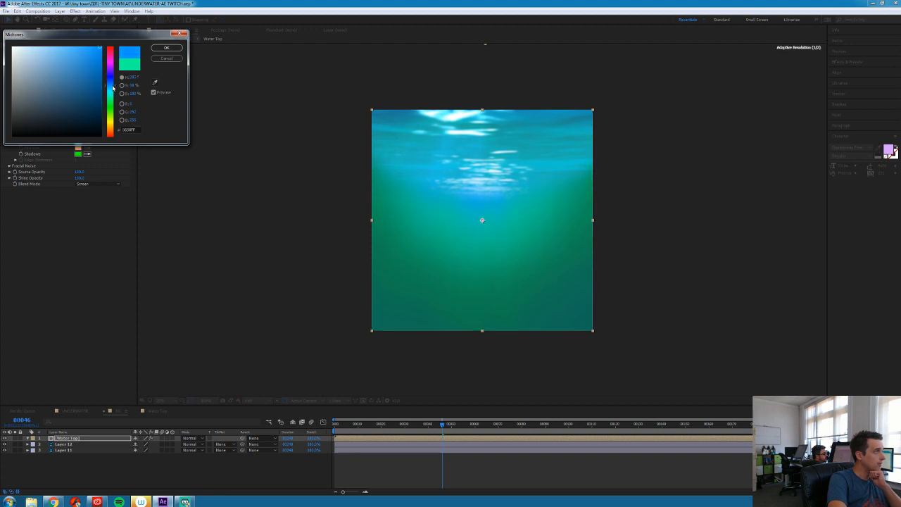
left_click(166, 48)
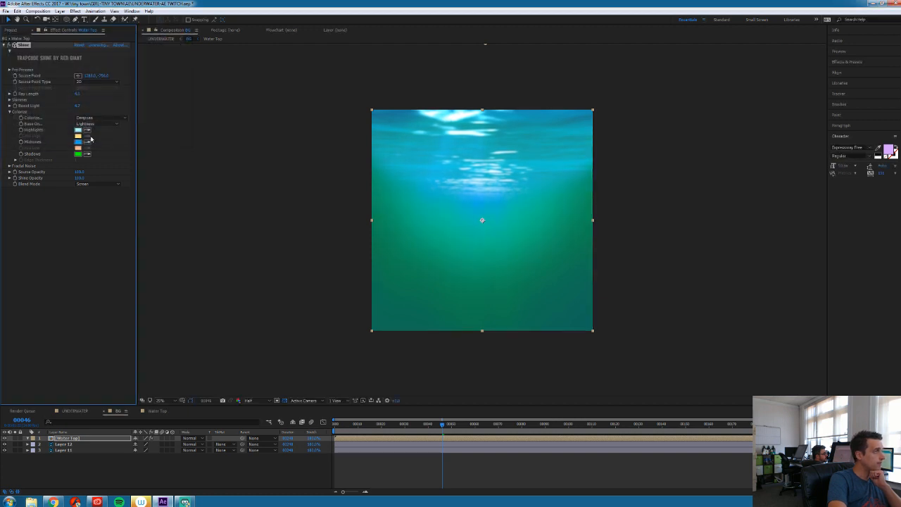
Switch Shine's Colorize mode to One Color and set the ray colour to a light blue
left_click(85, 119)
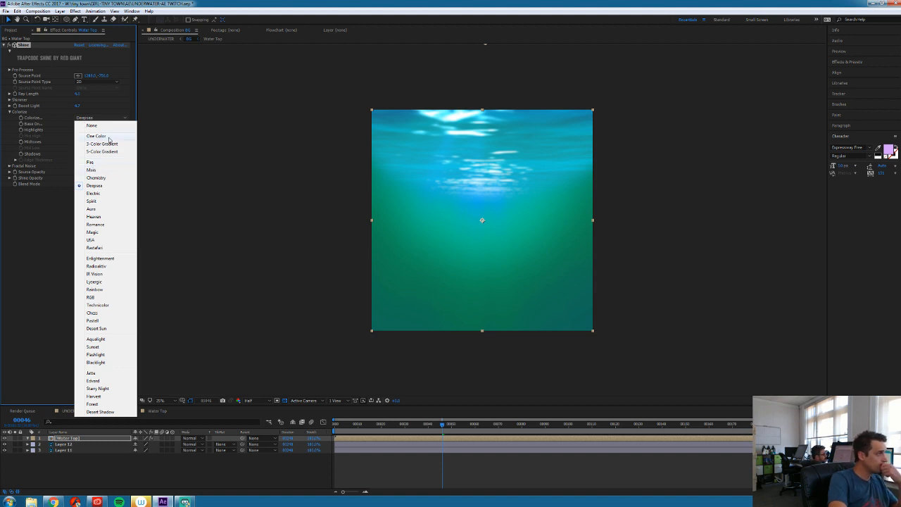
left_click(107, 138)
left_click(78, 129)
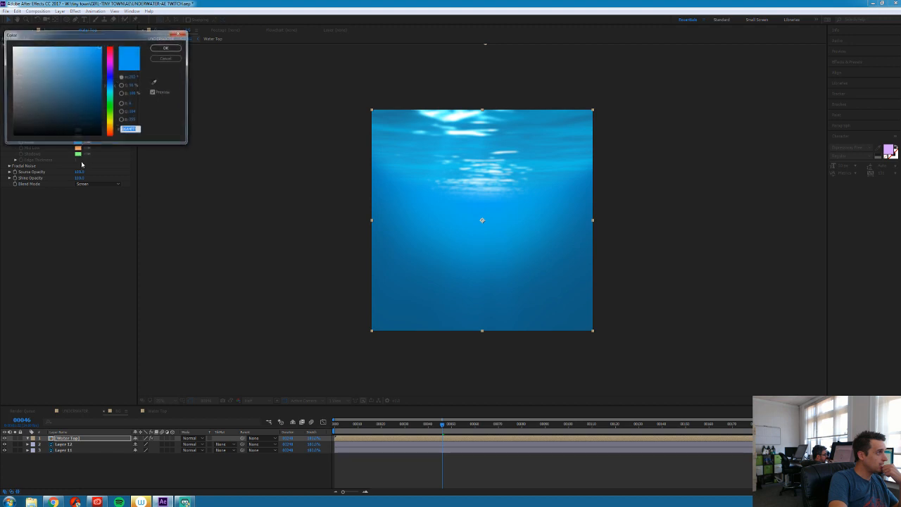
left_click(50, 65)
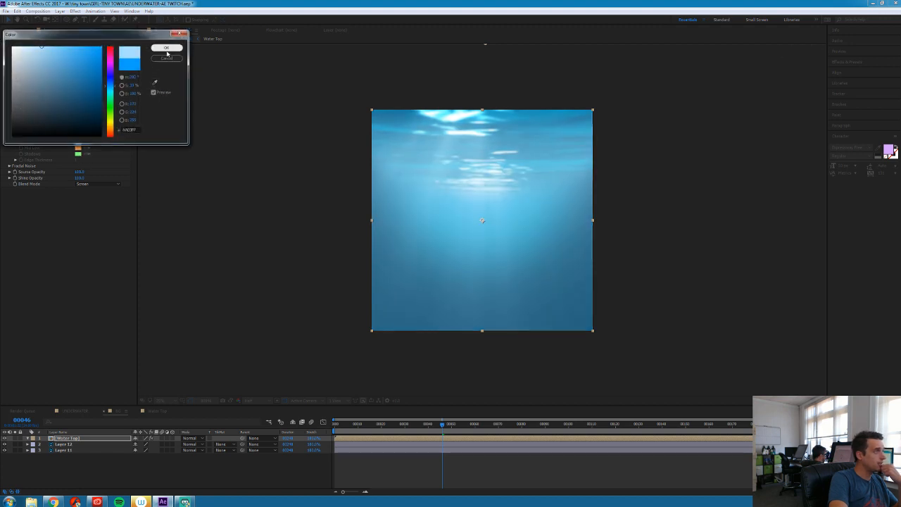
key("Return")
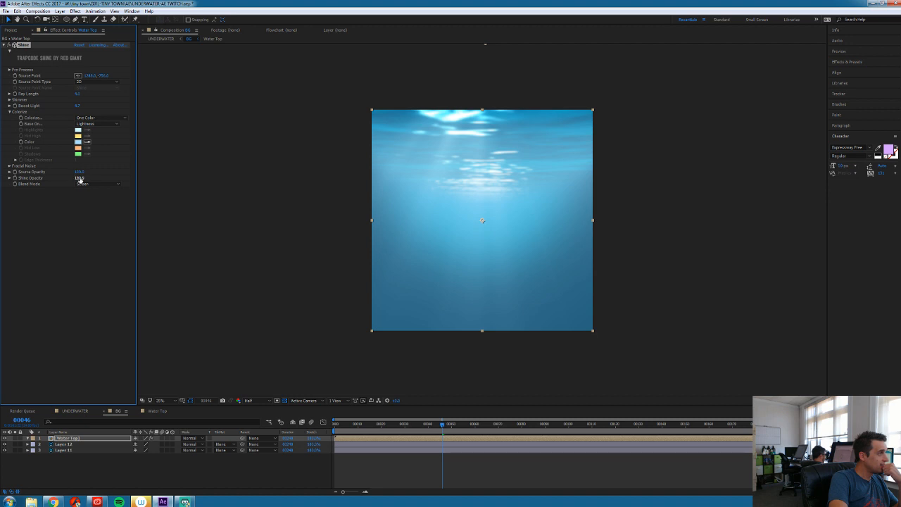
mouse_move(78, 172)
left_mouse_down()
mouse_move(71, 173)
mouse_move(79, 173)
left_mouse_up()
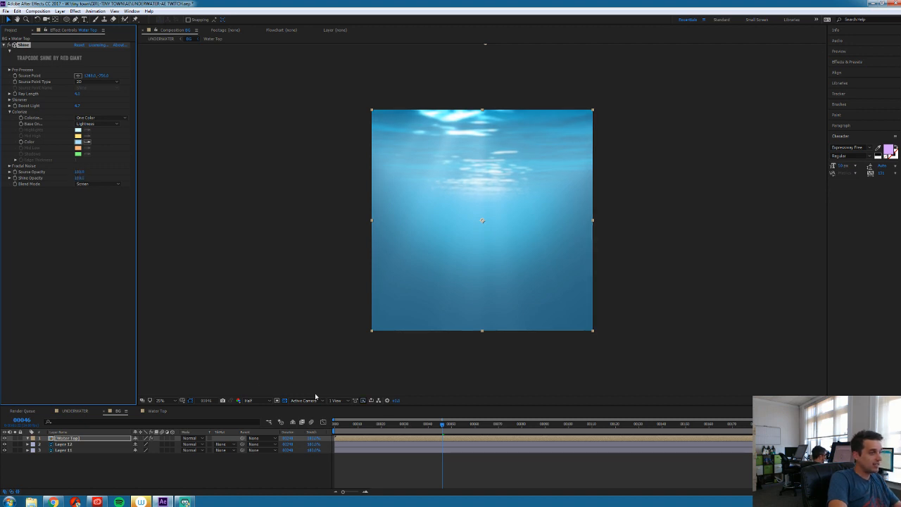
Play back the light rays in BG, return to the UNDERWATER comp and check the scene to frame 50
key("space")
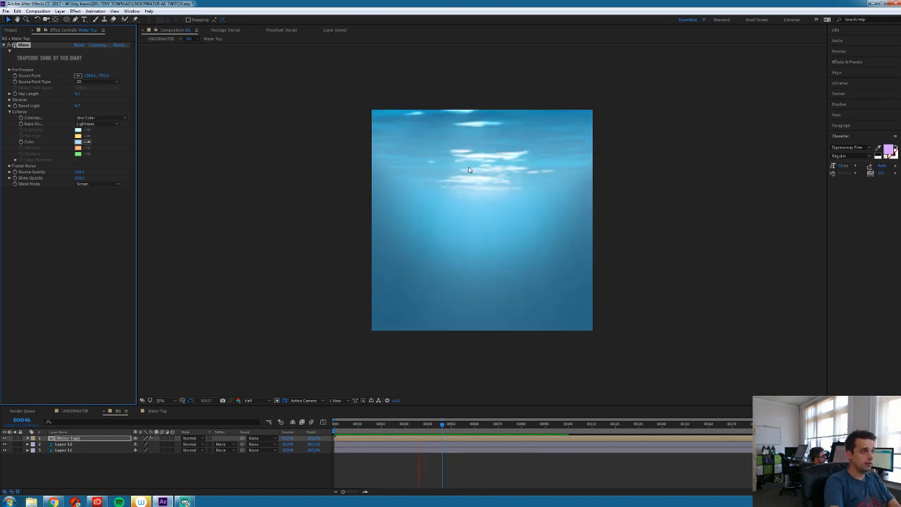
key("space")
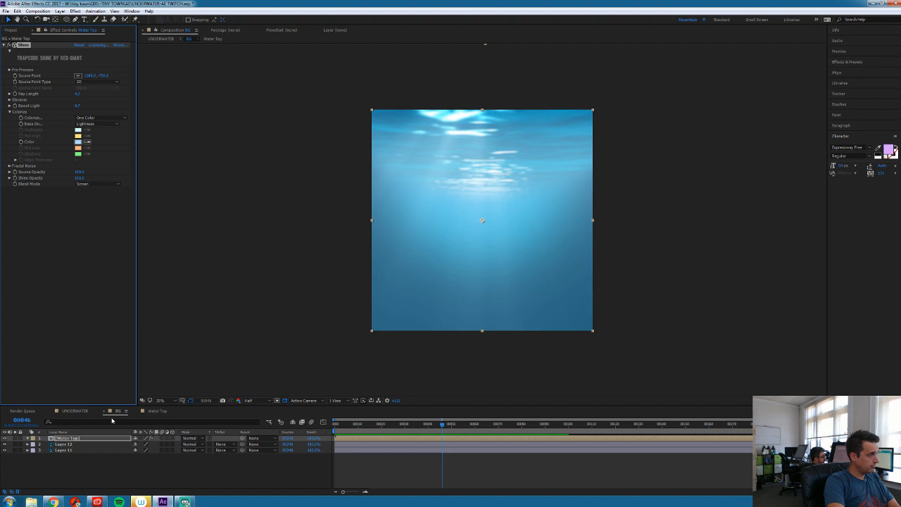
left_click(74, 411)
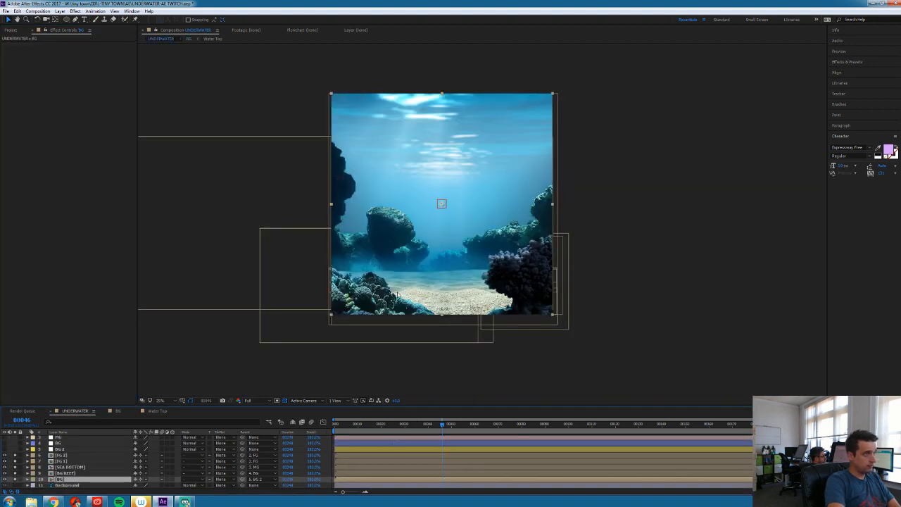
left_click_drag(422, 424, 452, 430)
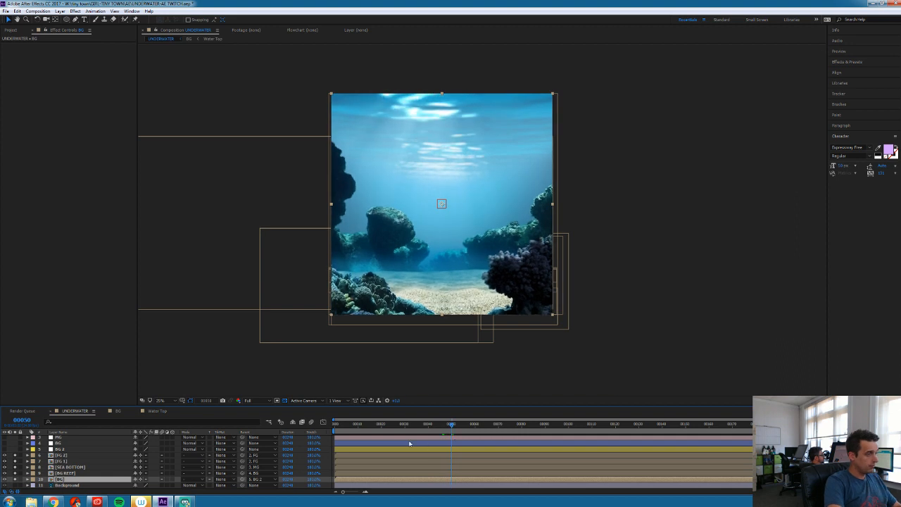
Turn off solo on the image layers and MAIN NULL in the UNDERWATER comp
left_click(16, 458)
scroll(16, 454, "up", 3)
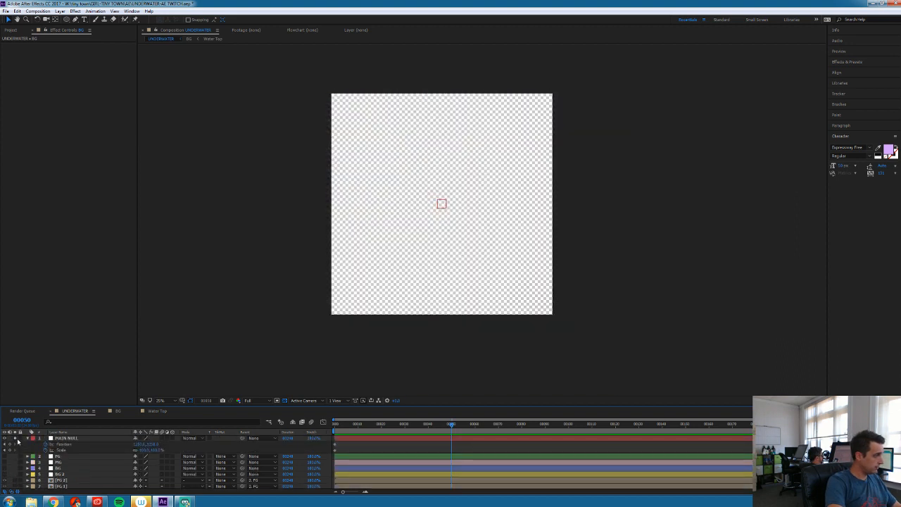
left_click(16, 442)
scroll(119, 465, "down", 3)
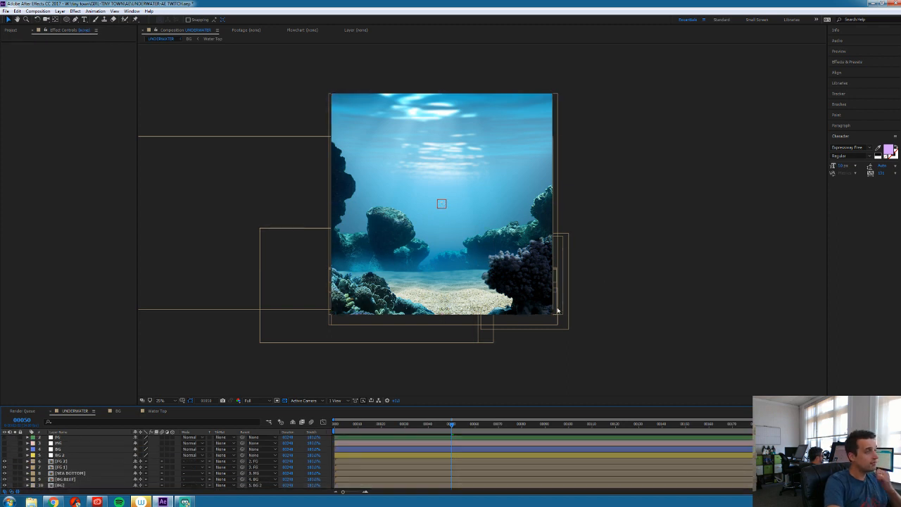
Open the FG 2 precomp from the UNDERWATER comp and go to its first frame
left_click(62, 461)
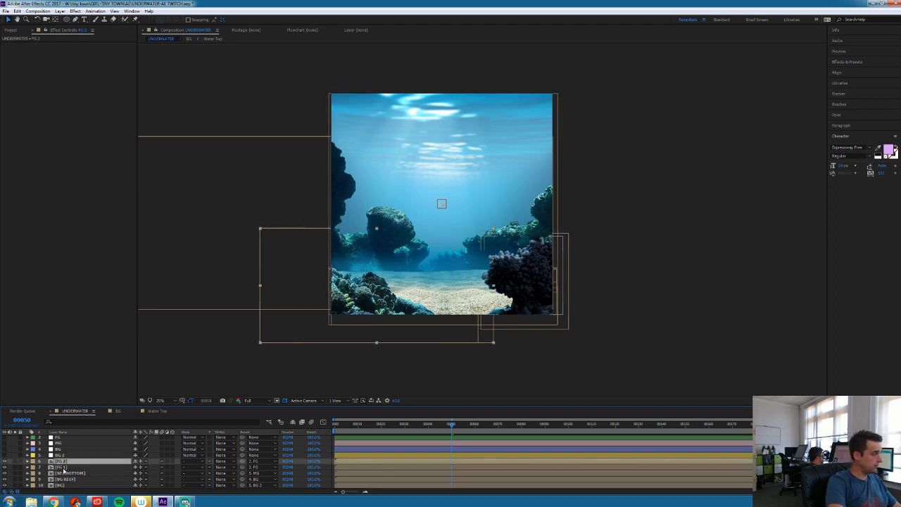
left_click(63, 468, "shift")
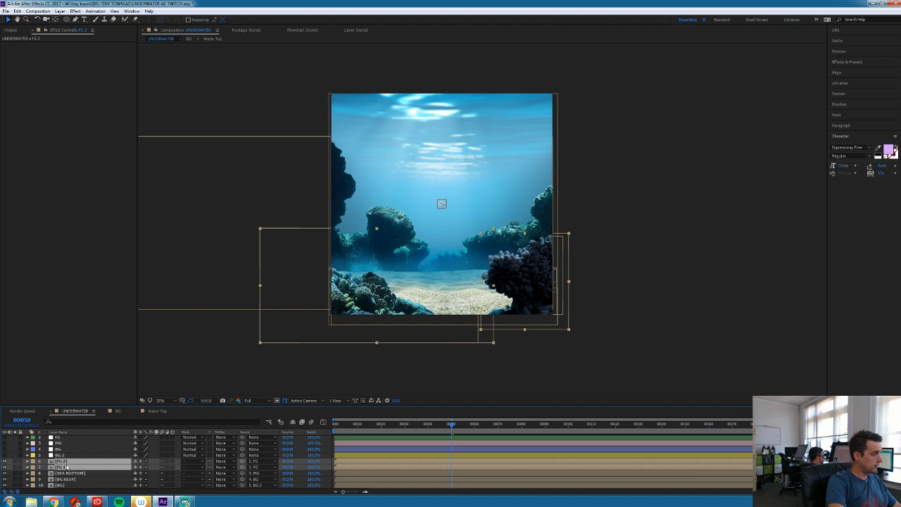
left_click(64, 479)
left_click(63, 462)
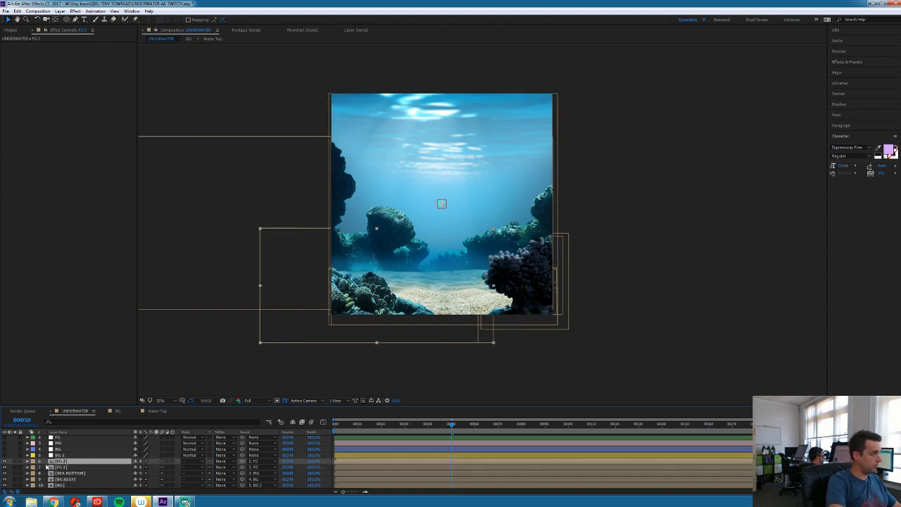
double_click(59, 461)
left_click_drag(353, 430, 325, 431)
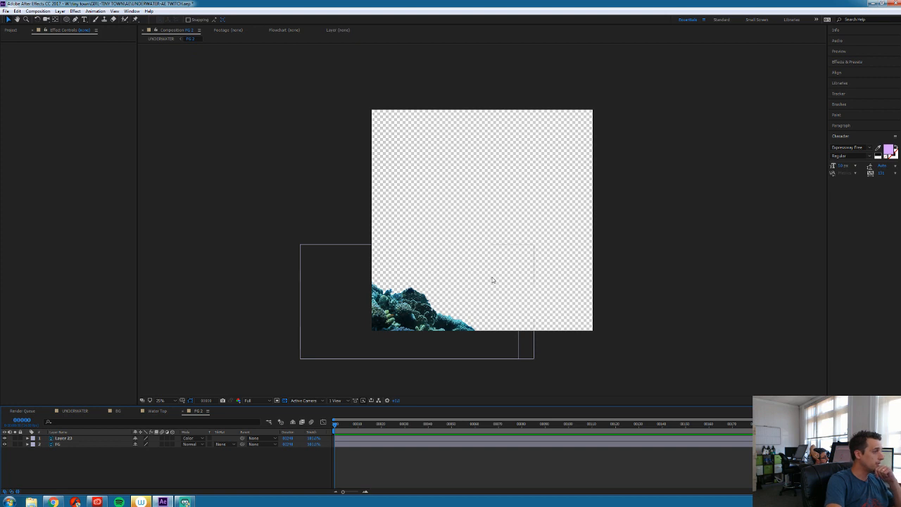
Add UNDER WATER EFFECT.mov from the FX folder as the top layer of the FG 2 comp
left_click(11, 31)
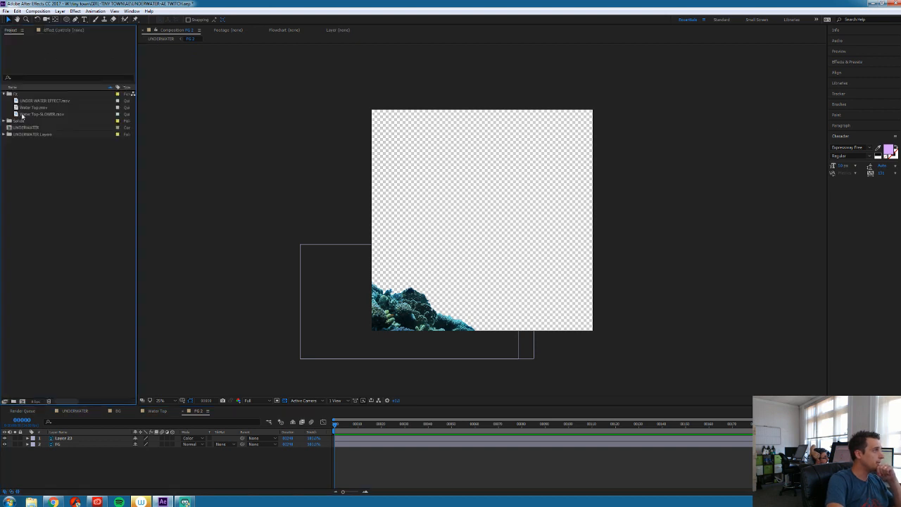
left_click(25, 100)
right_click(20, 104)
left_click(31, 106)
left_click_drag(31, 104, 78, 435)
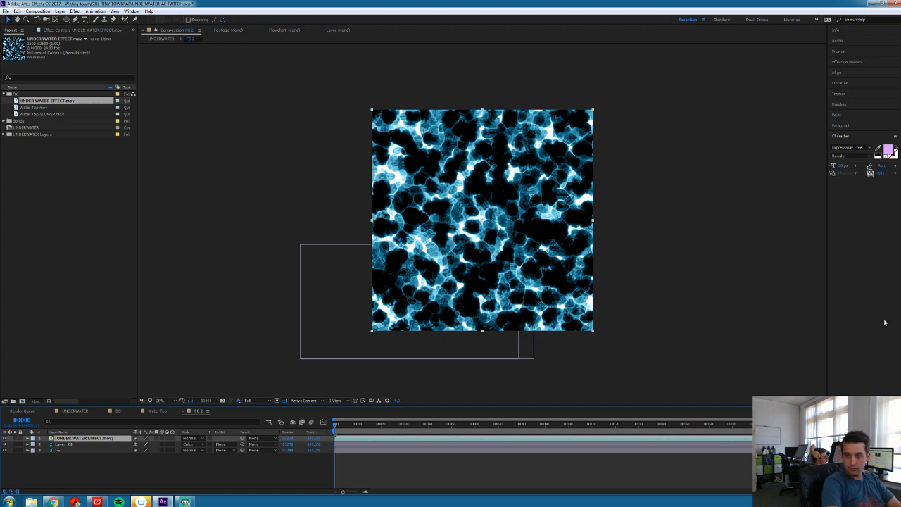
Preview the UNDER WATER EFFECT.mov footage, hide its layer and return to the first frame
left_click_drag(348, 424, 578, 425)
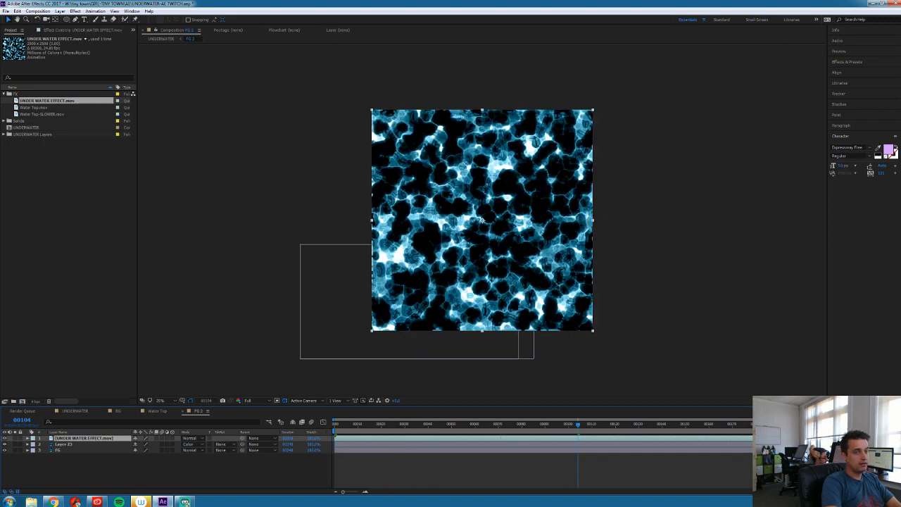
key("space")
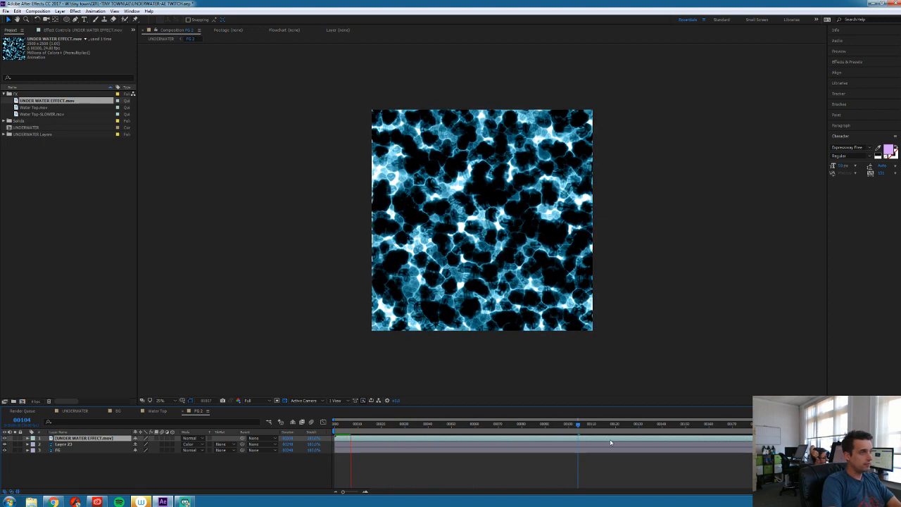
left_click(5, 438)
key("space")
key("Home")
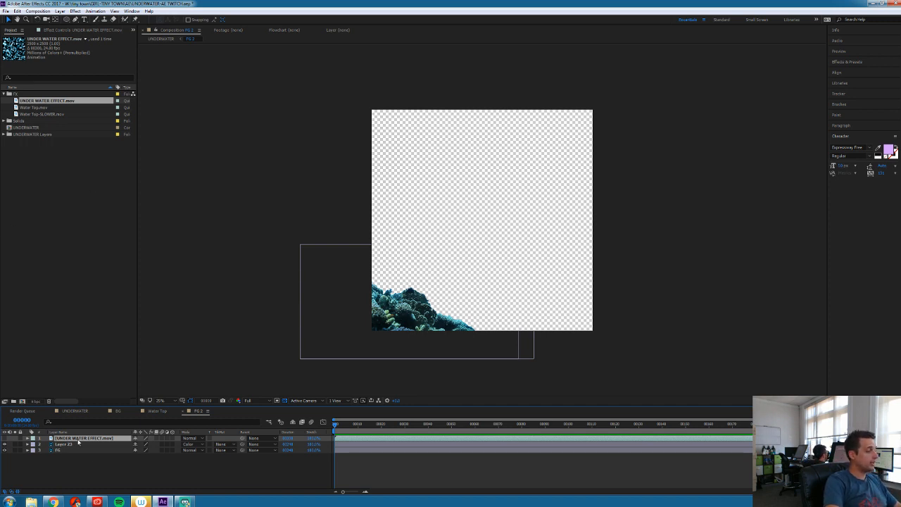
Create a comp-size solid named UNDERWATER FX at the top of FG 2 and apply the Fractal Noise effect to it
key("ctrl+y")
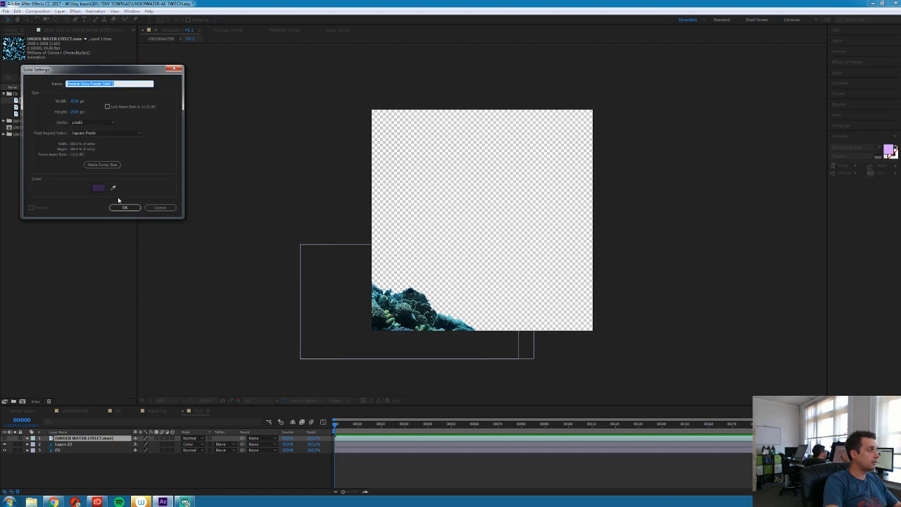
type("UNDERWATER FX")
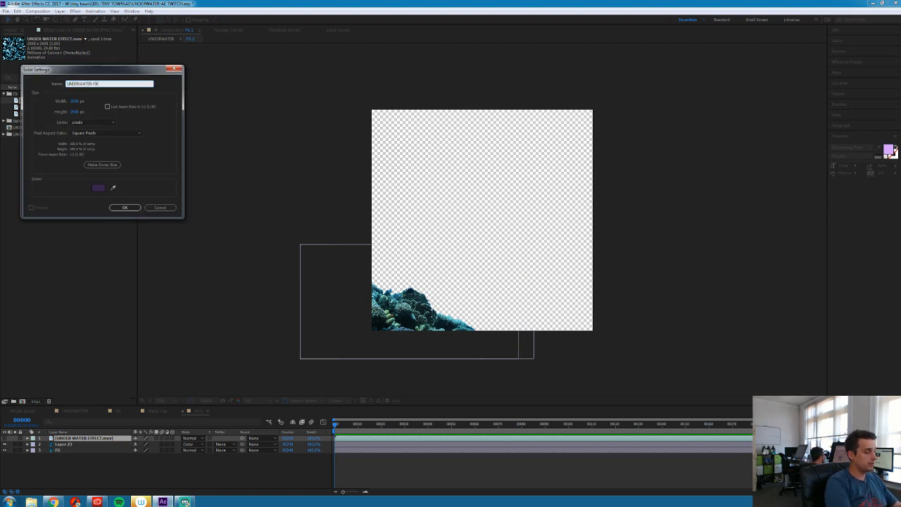
key("Return")
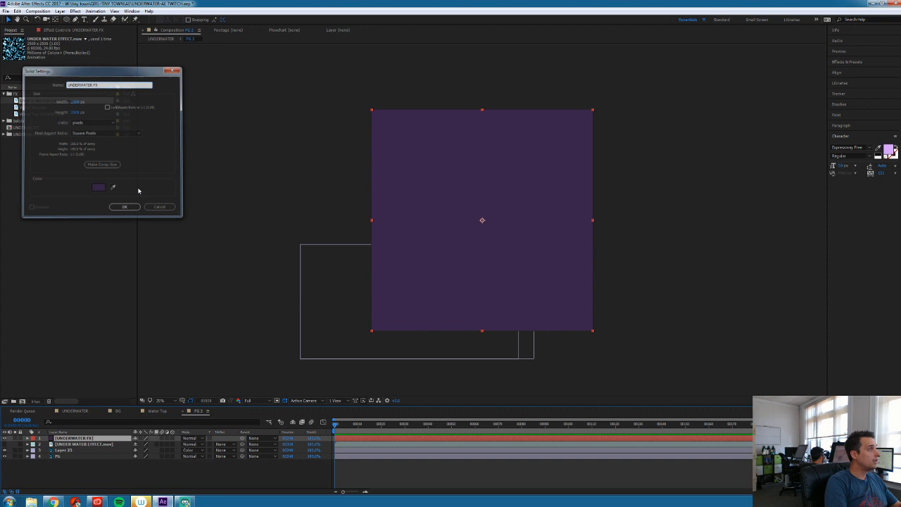
left_click(75, 12)
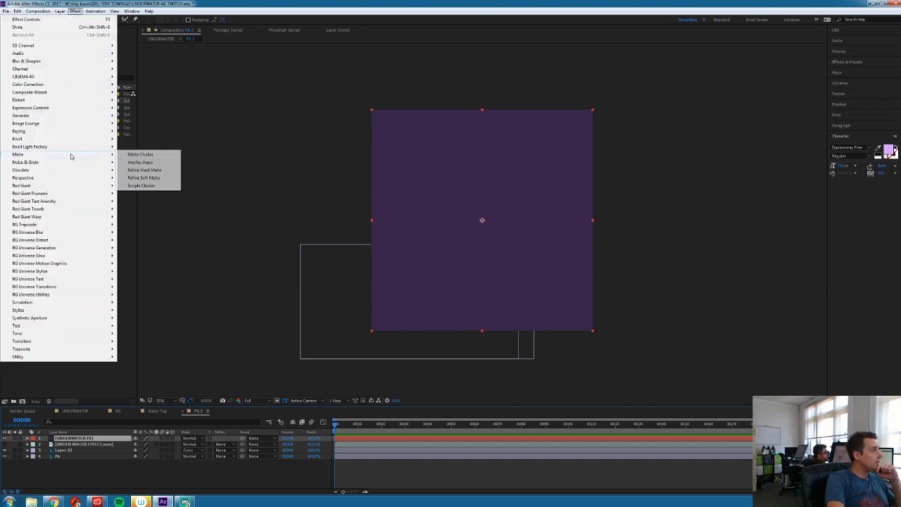
mouse_move(72, 167)
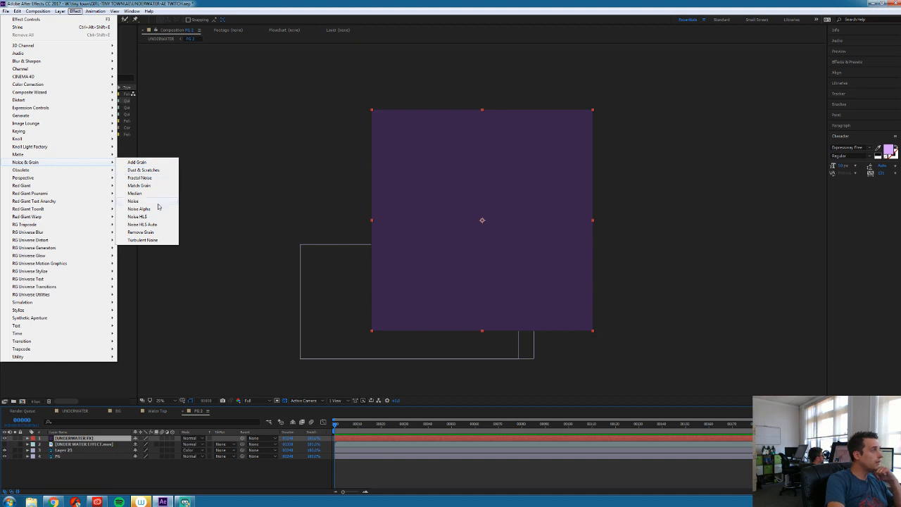
left_click(159, 180)
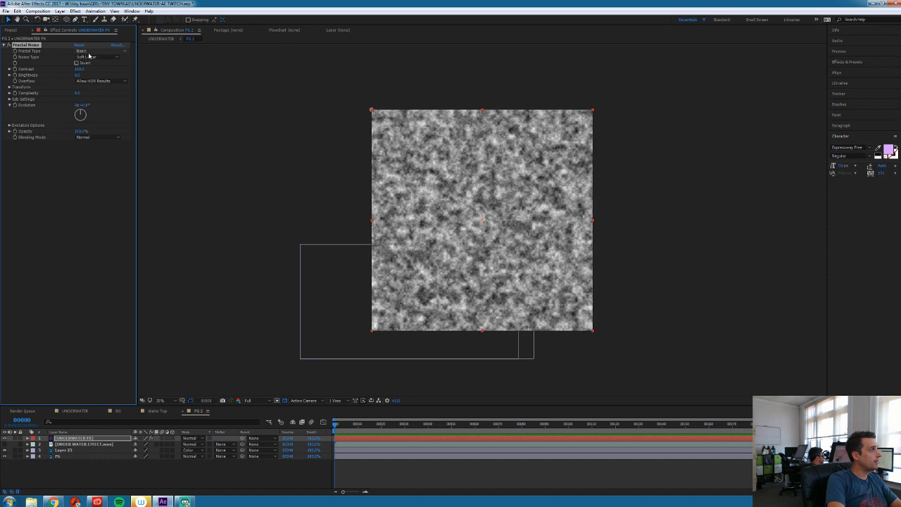
Raise the Fractal Noise Contrast to about 145, Brightness to 24 and Scale to 117 on the UNDERWATER FX solid
left_click_drag(79, 70, 98, 69)
left_click_drag(104, 71, 88, 79)
left_click(10, 86)
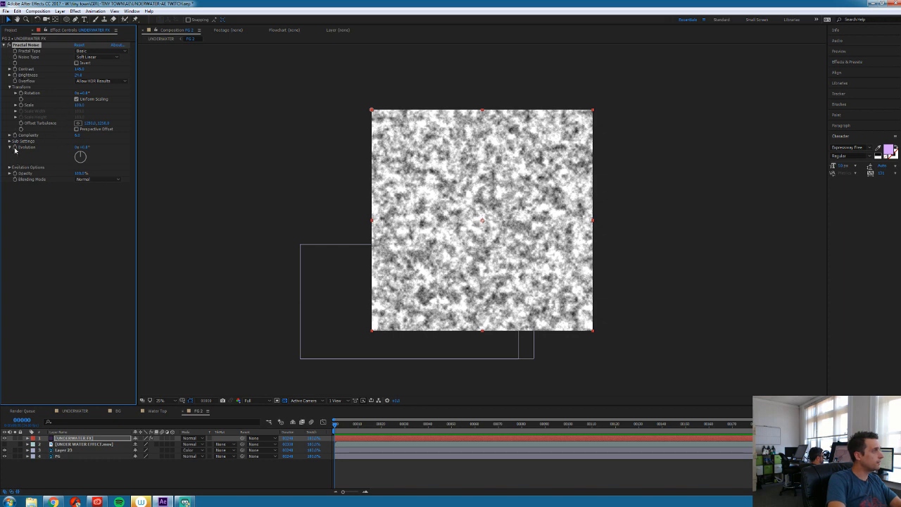
left_click(9, 141)
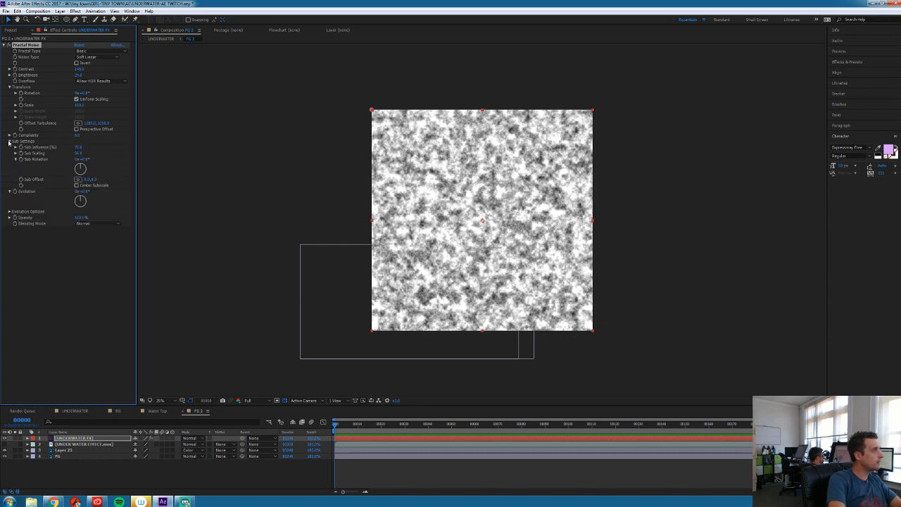
left_click_drag(79, 106, 92, 106)
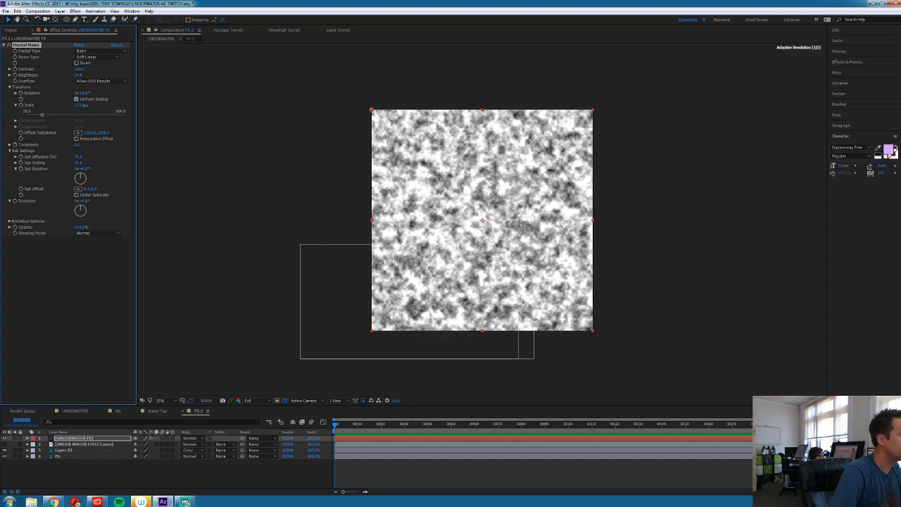
left_click(10, 86)
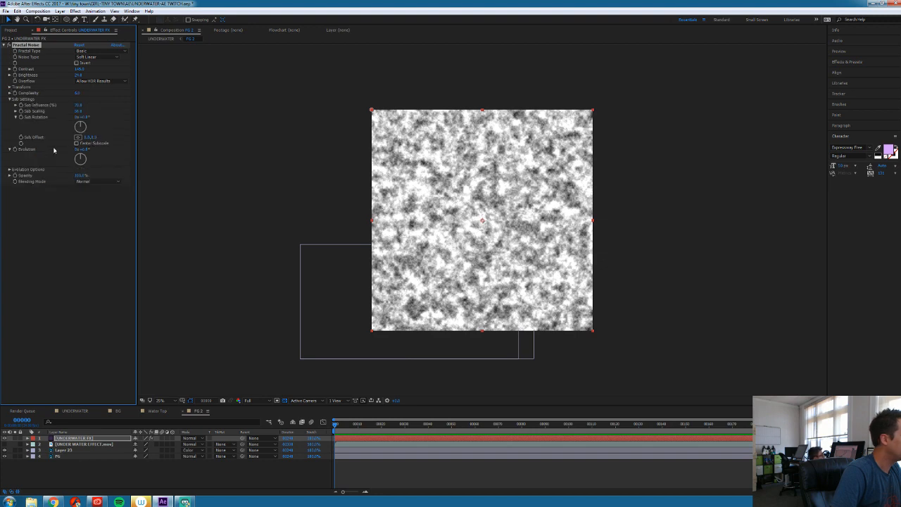
Animate the Fractal Noise Evolution with the expression time*150 and preview the motion from the first frame
left_click_drag(348, 426, 330, 438)
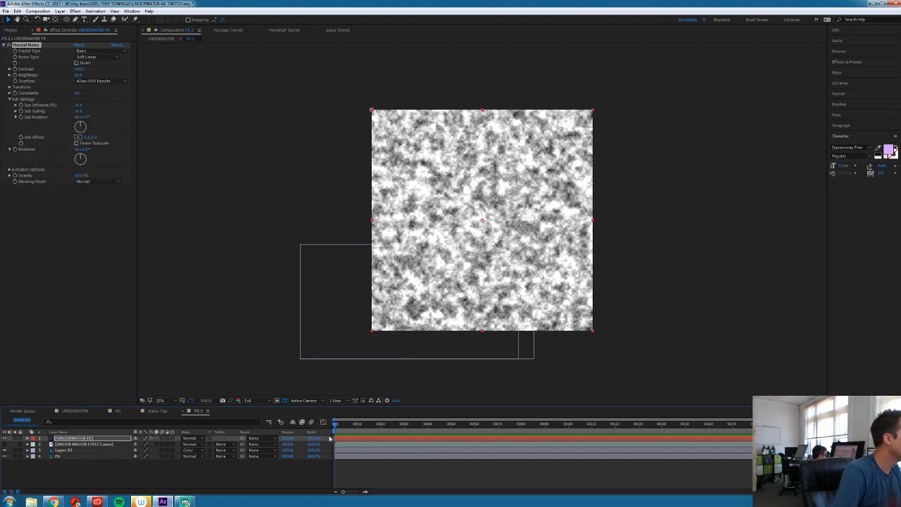
left_click(15, 150, "alt")
type("time*")
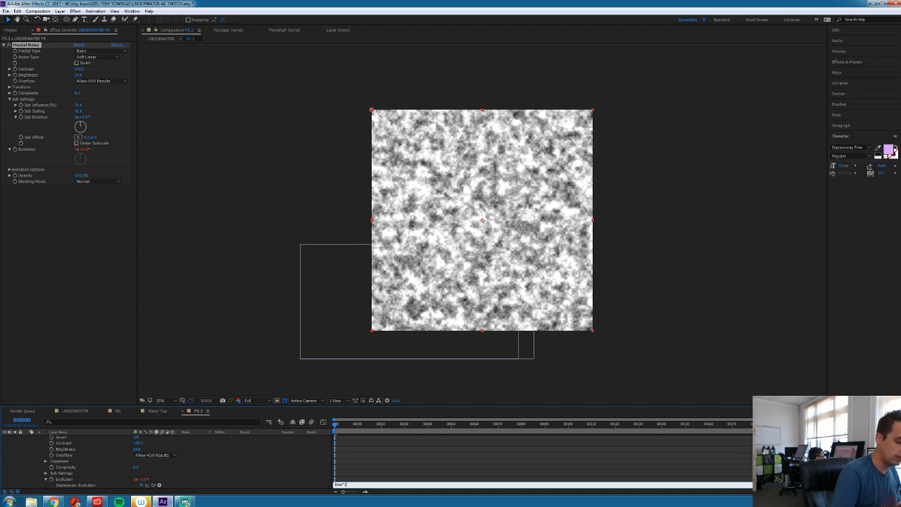
left_click(329, 471)
key("space")
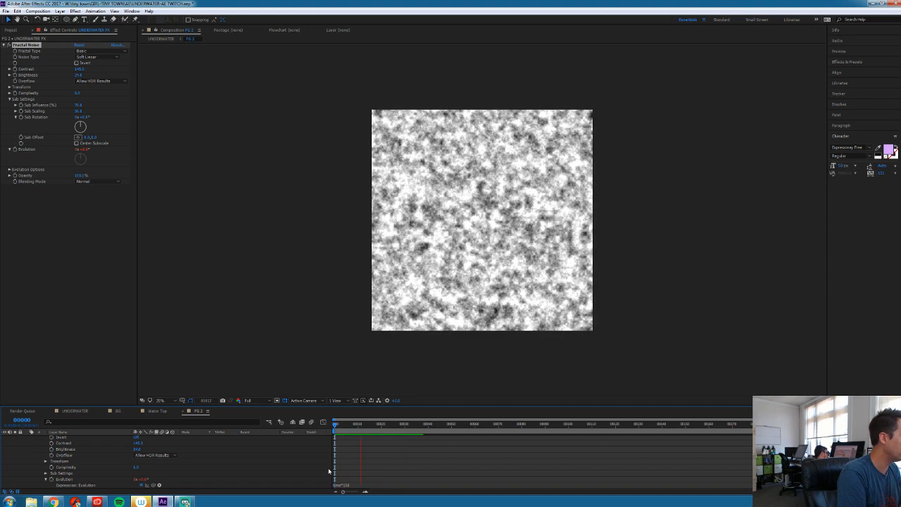
key("space")
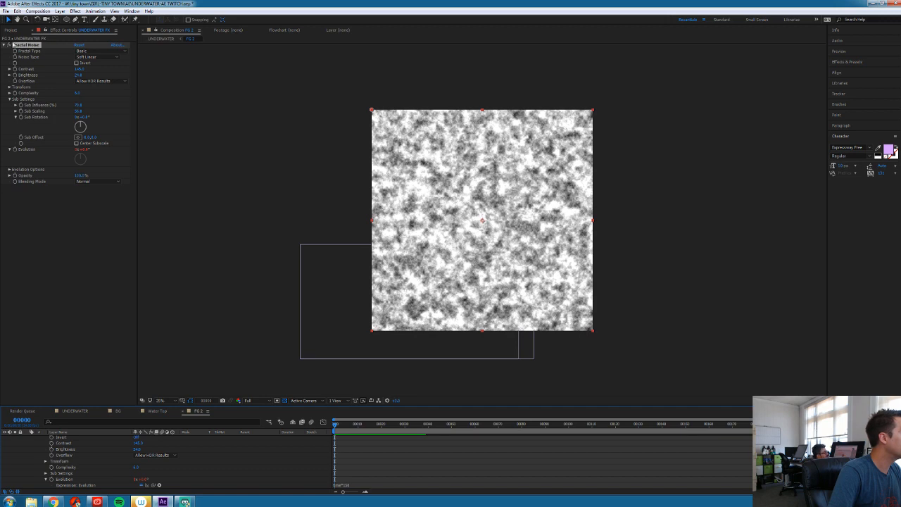
Apply CC Vector Blur to UNDERWATER FX, increase its Amount and slightly raise Map Softness until the noise forms cell-like caustics, and preview it
left_click(75, 11)
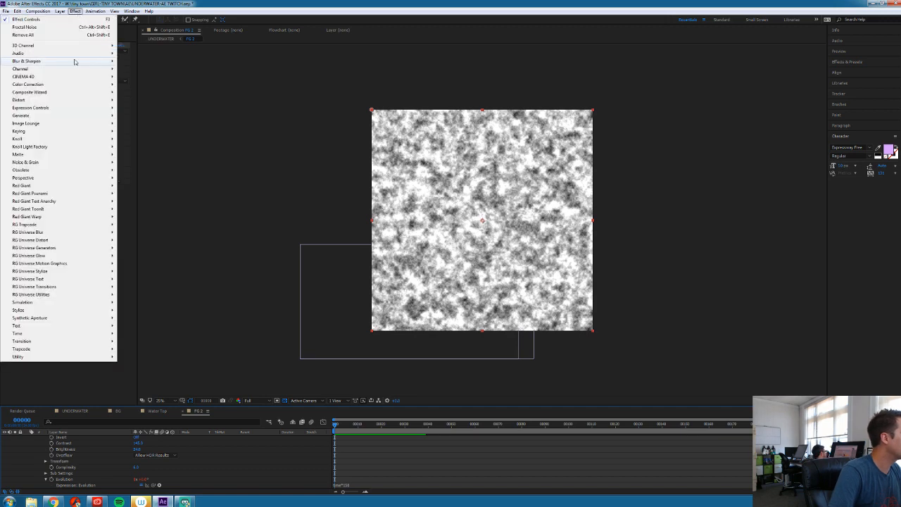
mouse_move(78, 62)
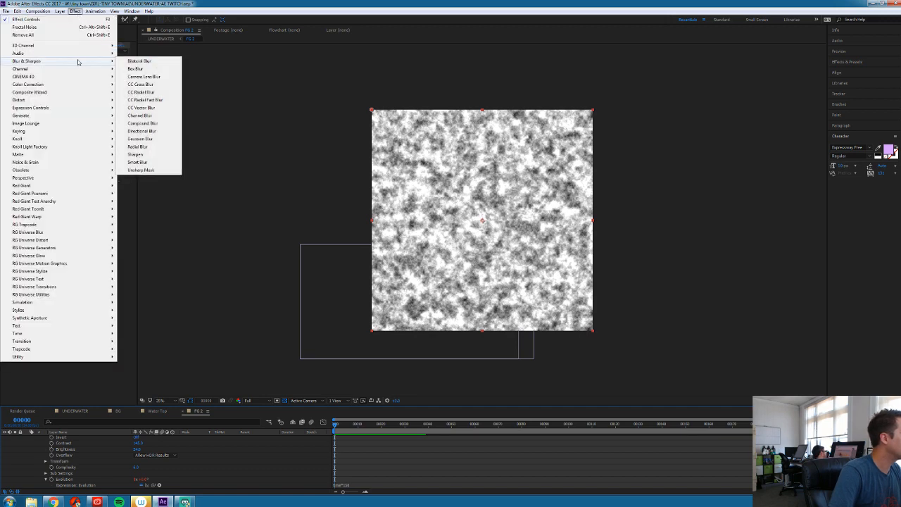
left_click(159, 108)
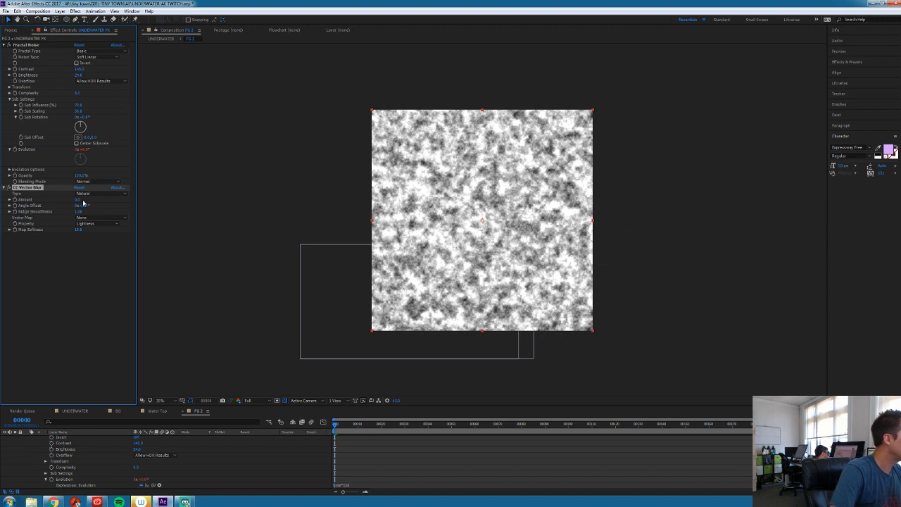
left_click_drag(77, 200, 88, 200)
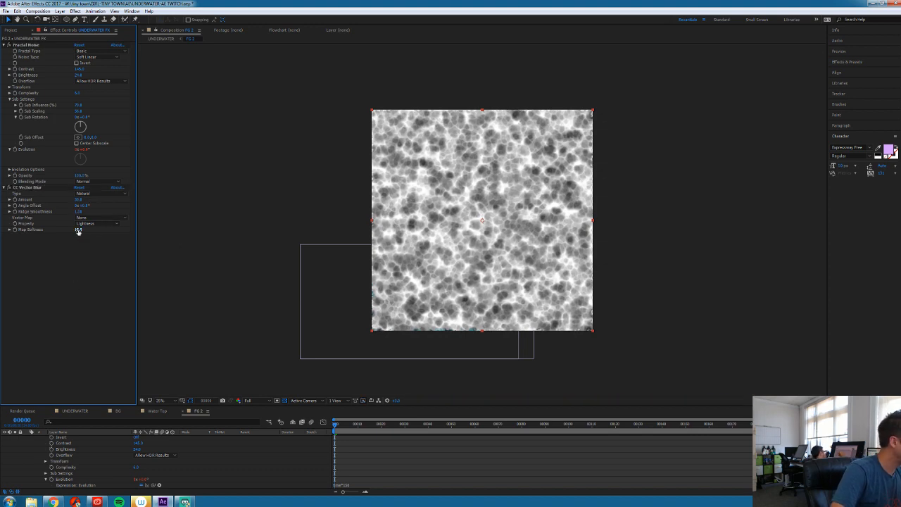
left_click_drag(78, 232, 82, 231)
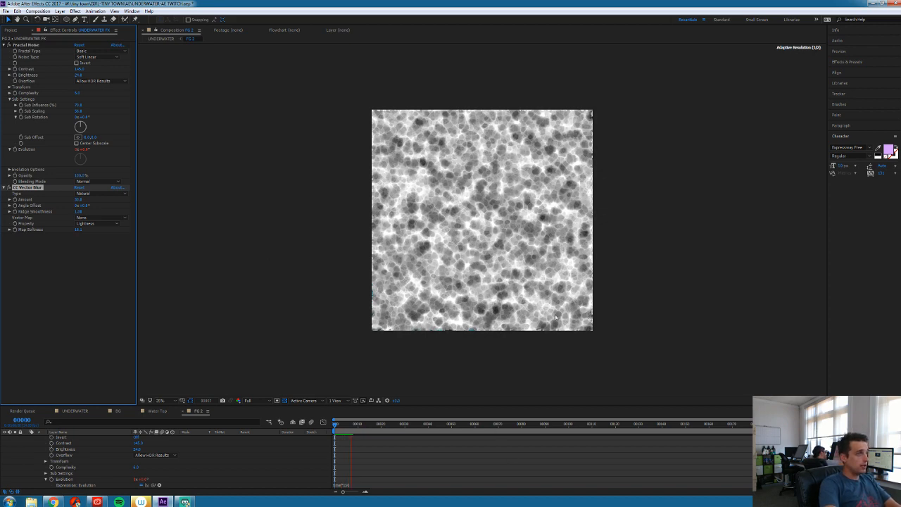
left_click(338, 352)
Enlarge the Fractal Noise Scale to about 200, lower Brightness to about 4, set Contrast to about 121 and preview the pattern
left_click(28, 45)
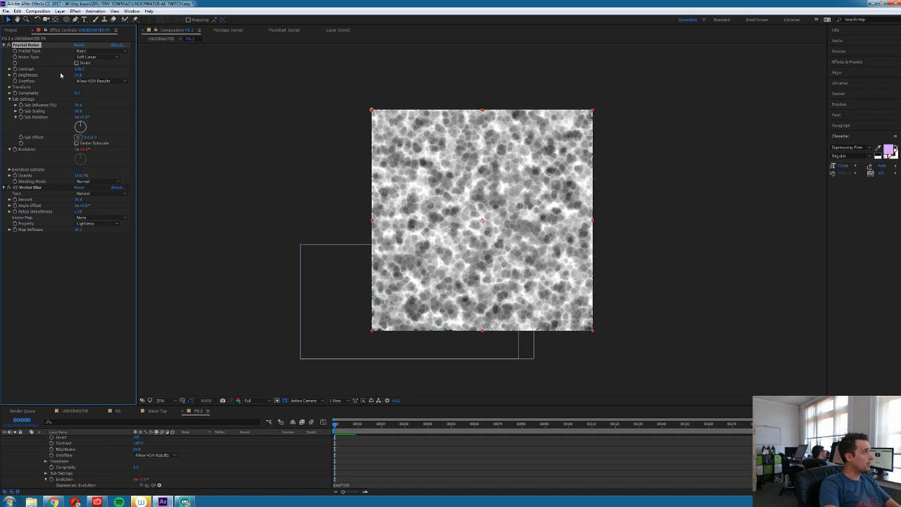
left_click(9, 88)
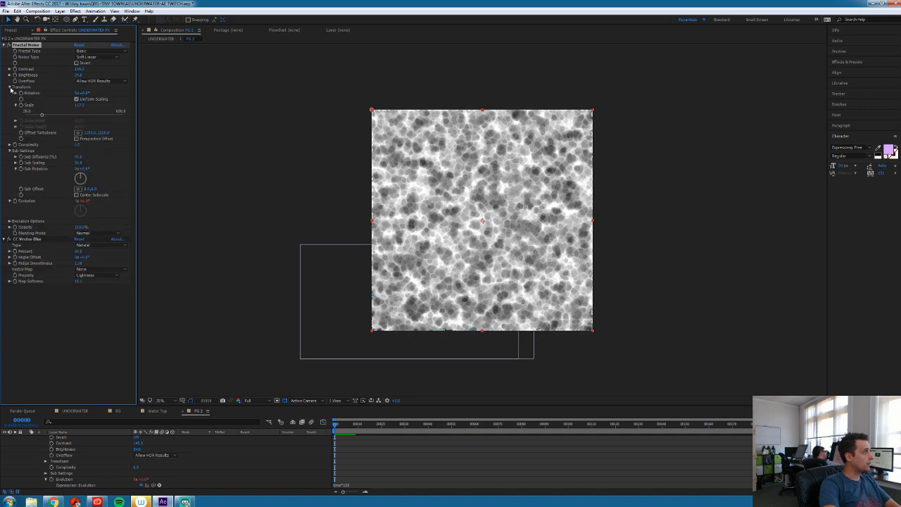
left_click_drag(42, 116, 58, 118)
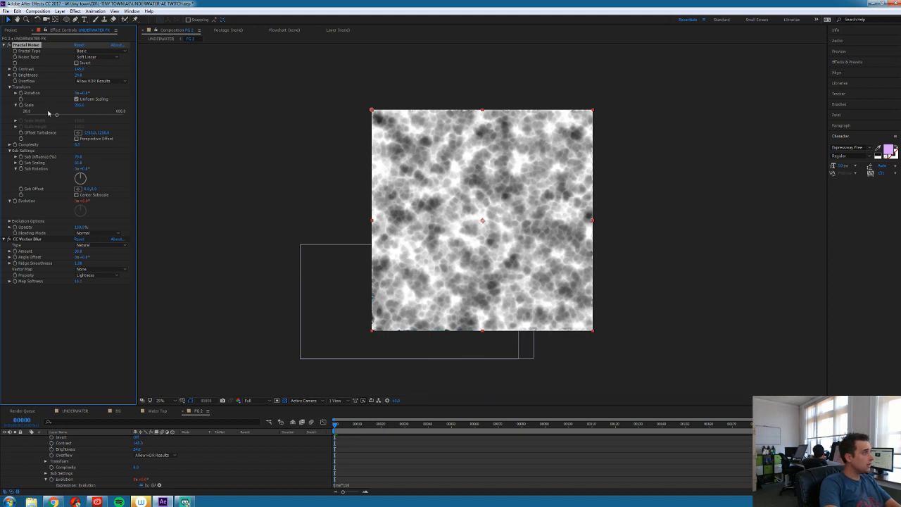
left_click_drag(80, 69, 74, 69)
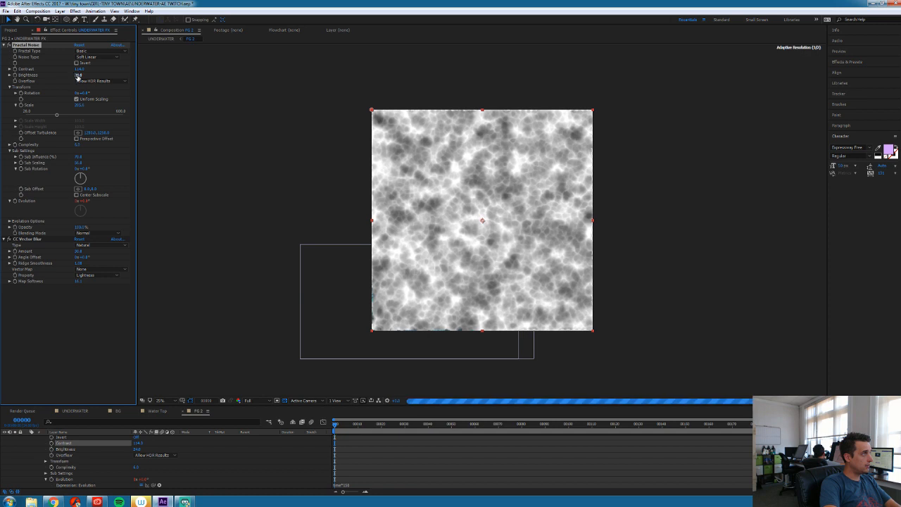
left_click_drag(75, 74, 71, 75)
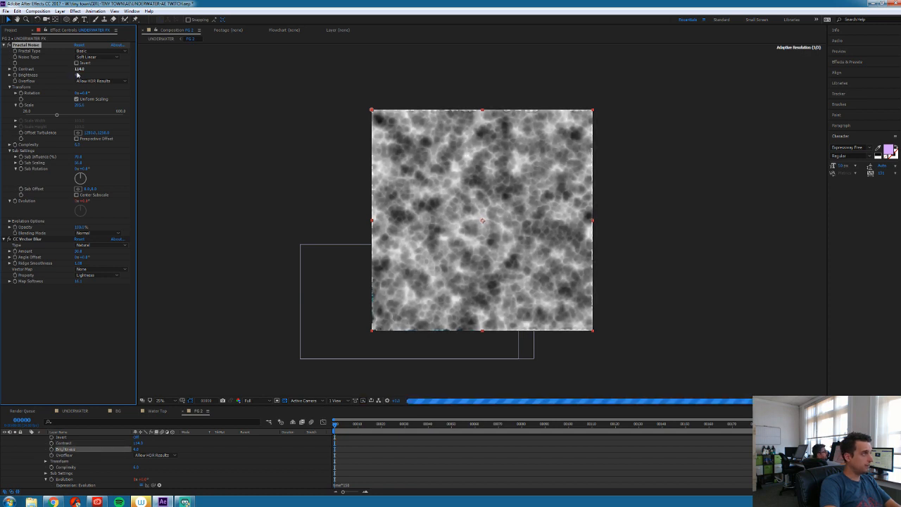
left_click_drag(79, 69, 100, 86)
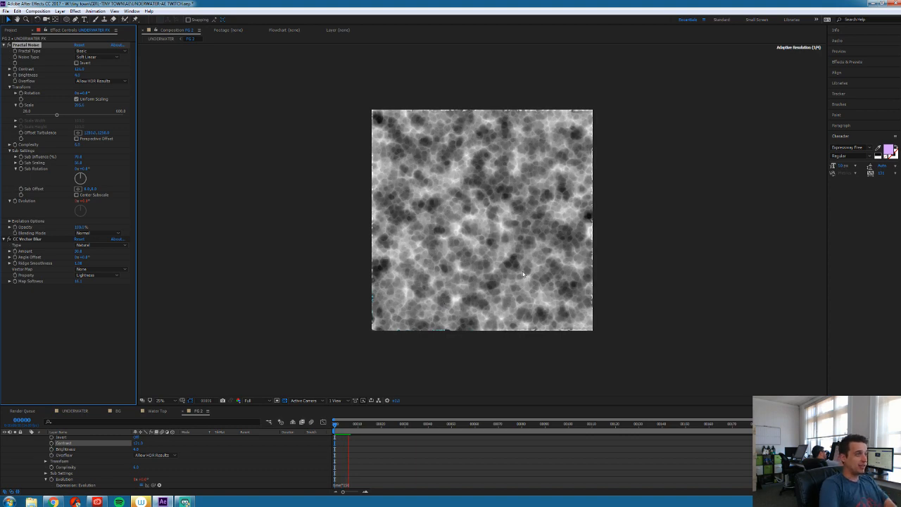
key("space")
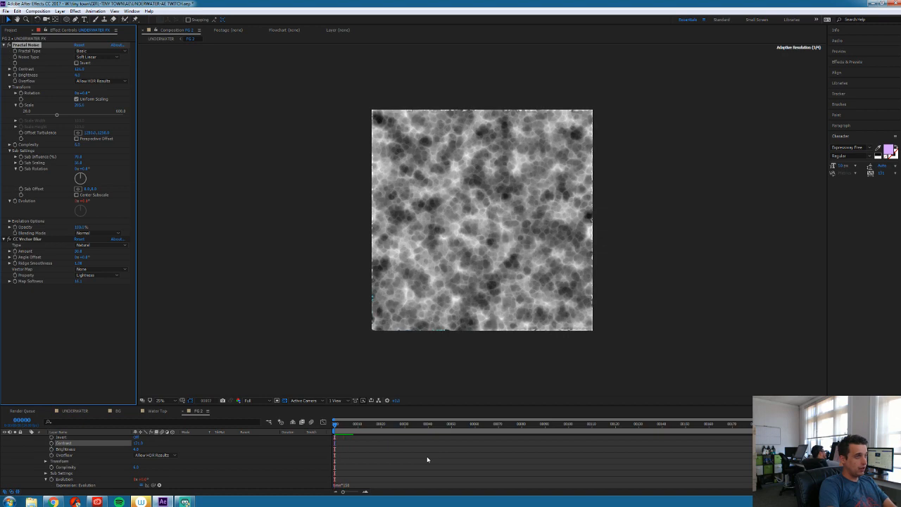
Collapse the UNDERWATER FX layer's properties, locate UNDER WATER EFFECT.mov among the project items and select the UNDERWATER FX layer
scroll(56, 469, "up", 2)
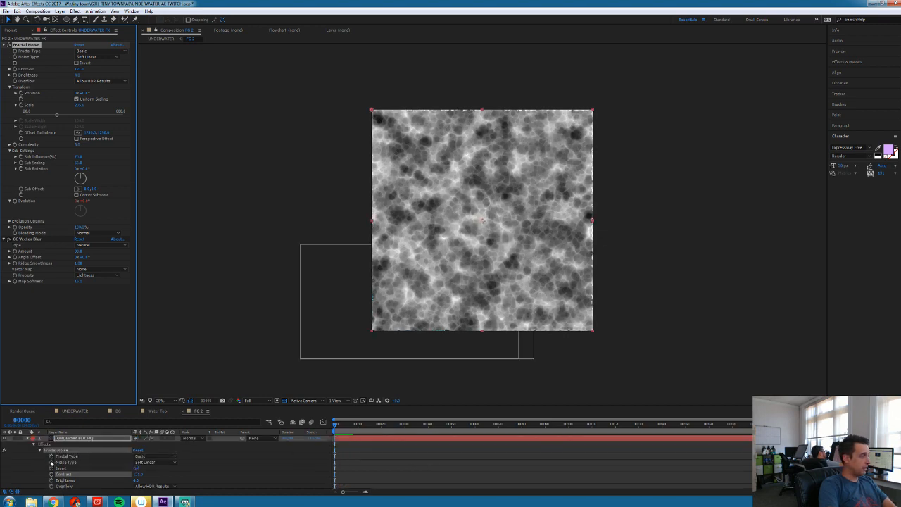
left_click(30, 438)
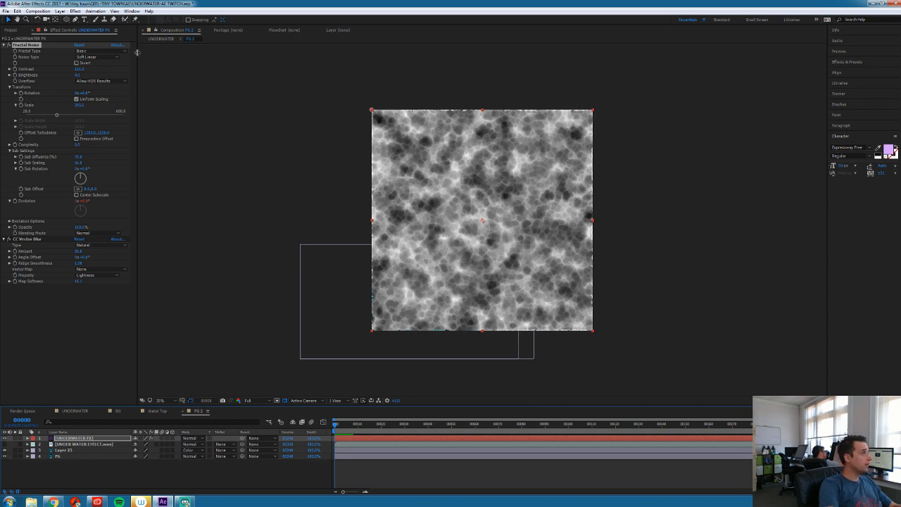
left_click(10, 30)
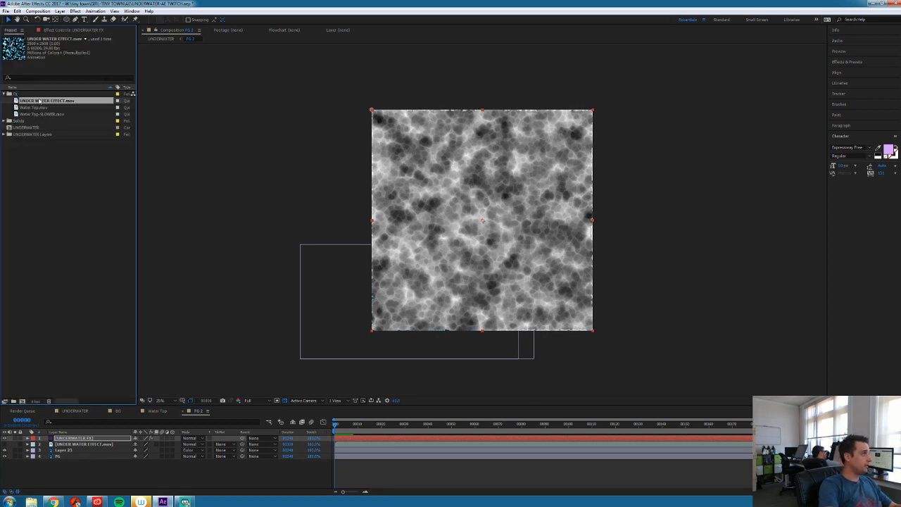
left_click(343, 440)
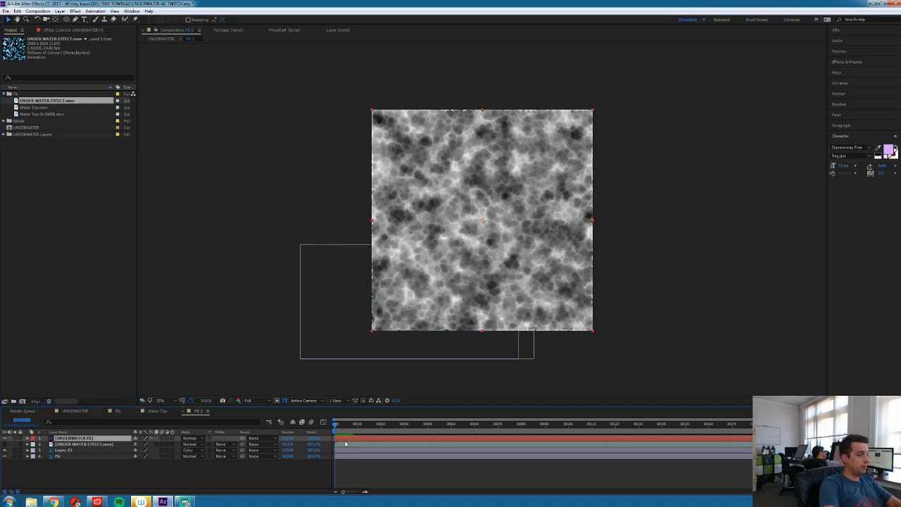
Delete the UNDERWATER FX layer from the FG 2 composition
key("Delete")
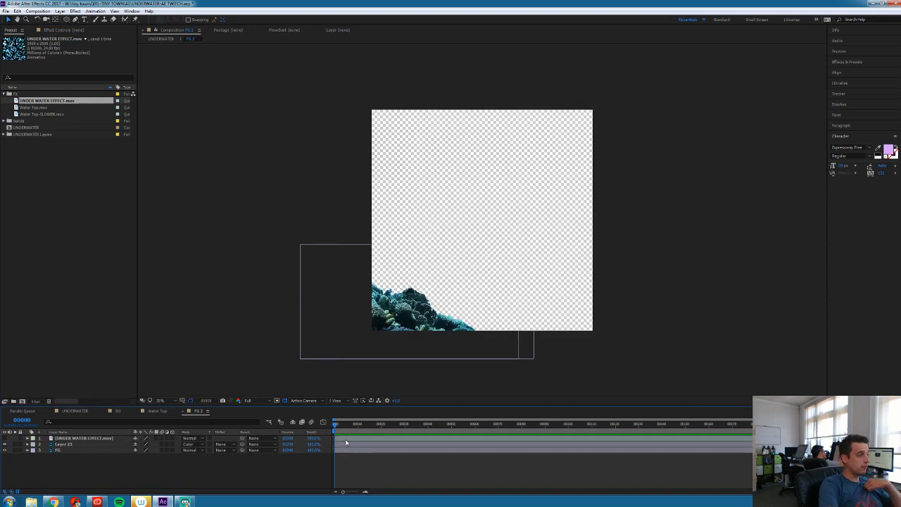
left_click(344, 437)
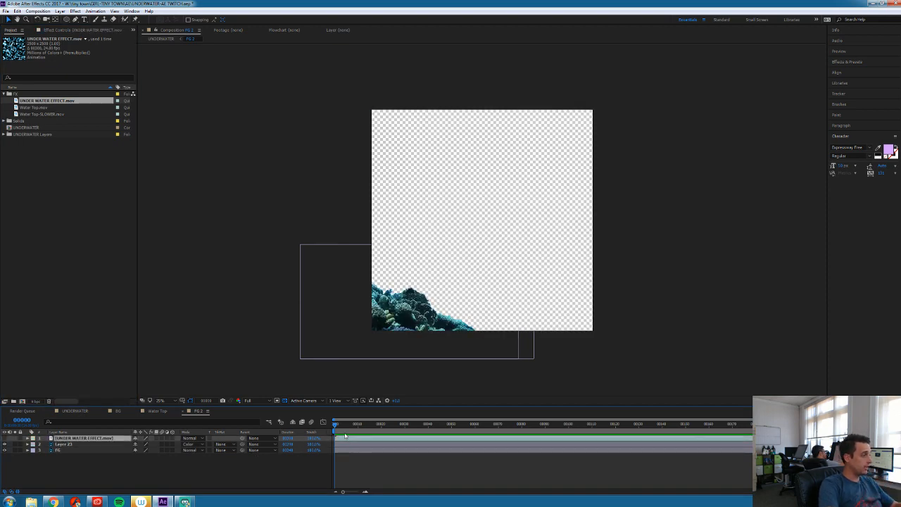
Move Layer 23 and FG together so the coral reef spans the lower part of the composition frame
left_click(64, 445)
left_click(64, 450, "shift")
left_click(173, 458)
left_click(64, 445)
left_click(64, 450, "shift")
left_click_drag(352, 338, 420, 314)
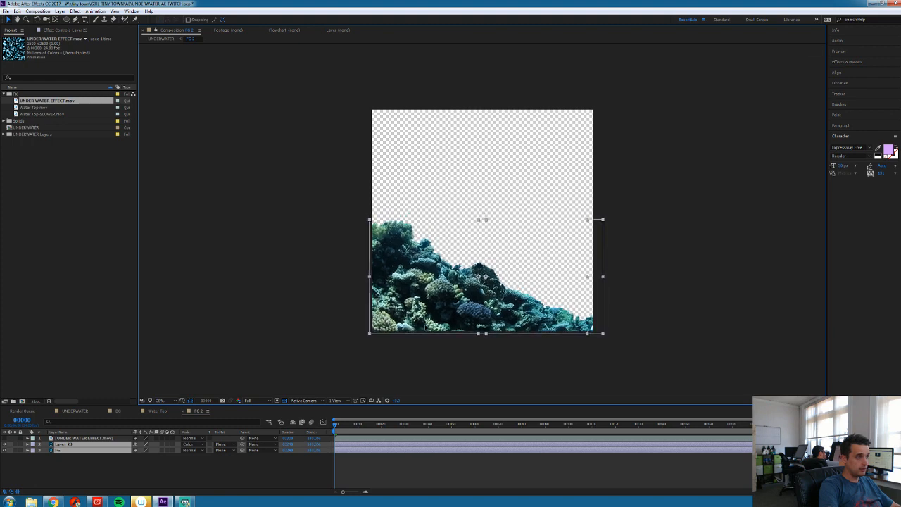
left_click(468, 469)
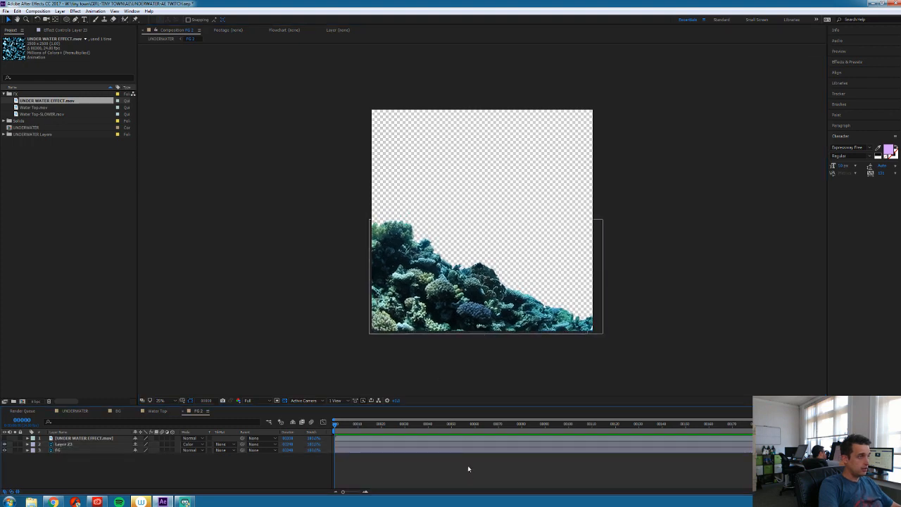
Duplicate the FG layer, place the copy above UNDER WATER EFFECT.mov, and hide both of these layers
left_click(71, 439)
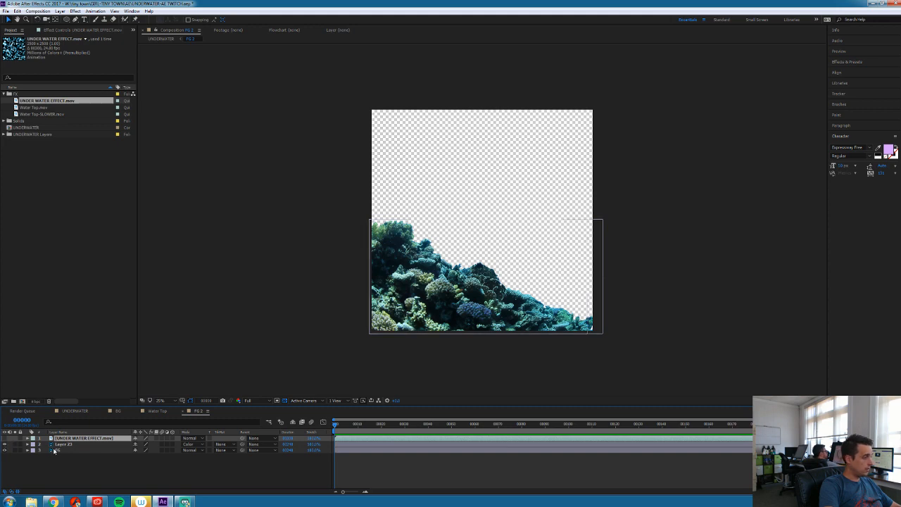
left_click(4, 439)
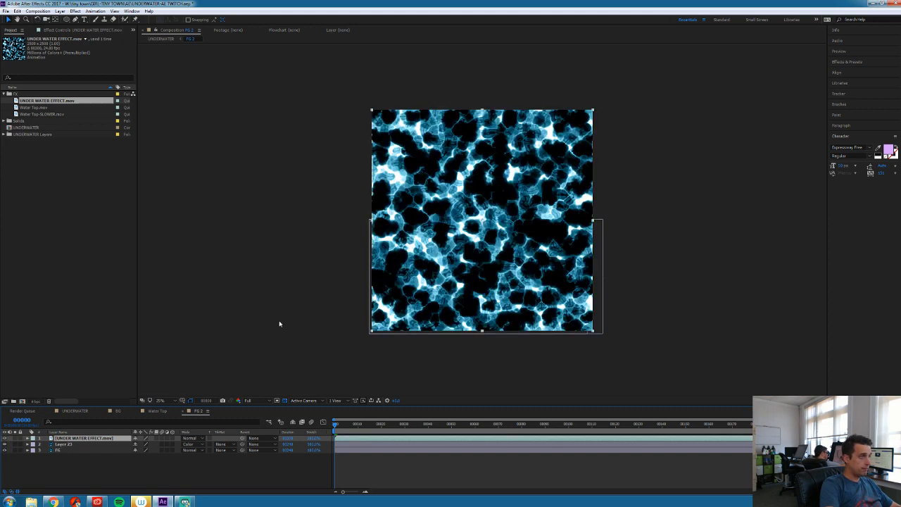
left_click(64, 451)
key("ctrl+d")
left_click_drag(68, 450, 68, 438)
left_click(5, 445)
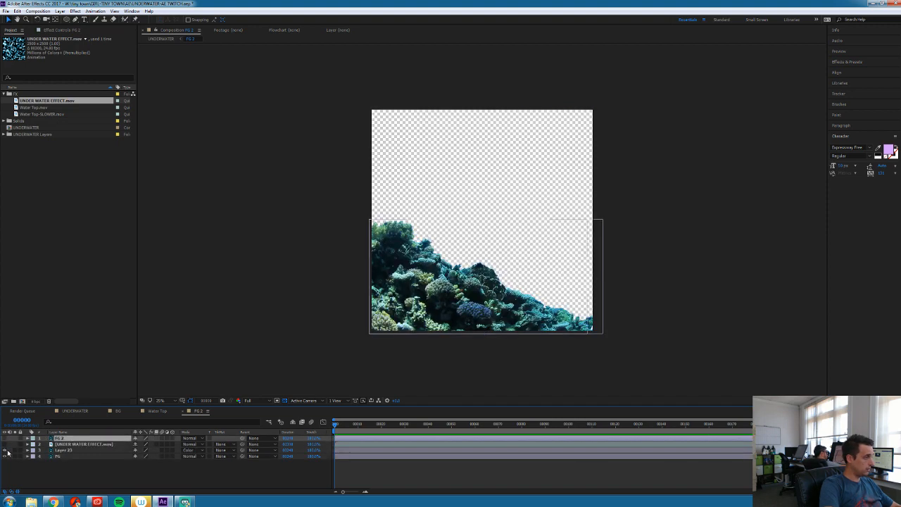
Duplicate the bottom FG layer again and place the copy directly beneath UNDER WATER EFFECT.mov, above Layer 23
left_click(69, 451)
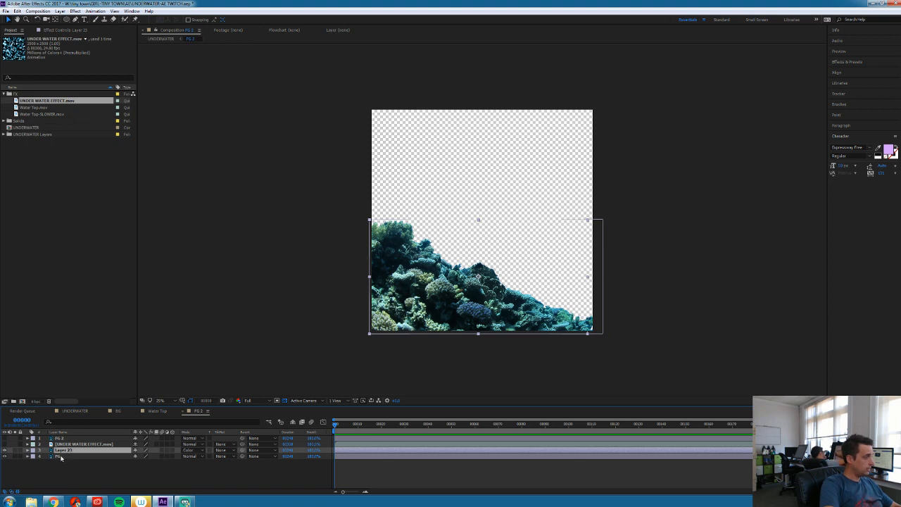
left_click(59, 457)
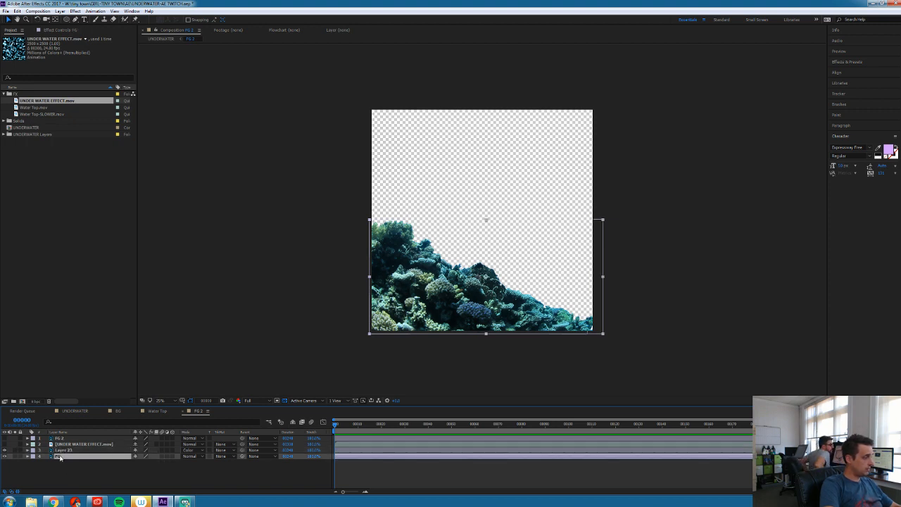
key("ctrl+d")
left_click_drag(59, 459, 59, 447)
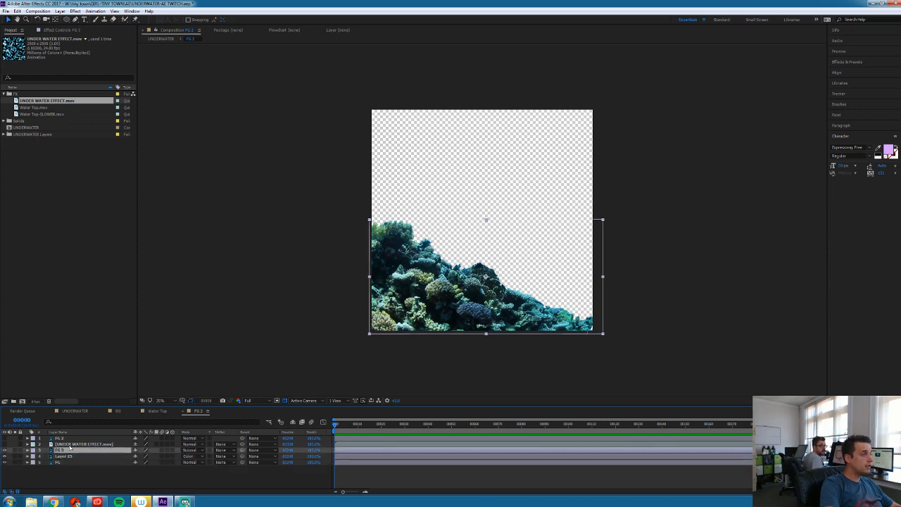
Apply a Fill effect to the FG 3 layer and set its colour to a dark navy blue
left_click(74, 12)
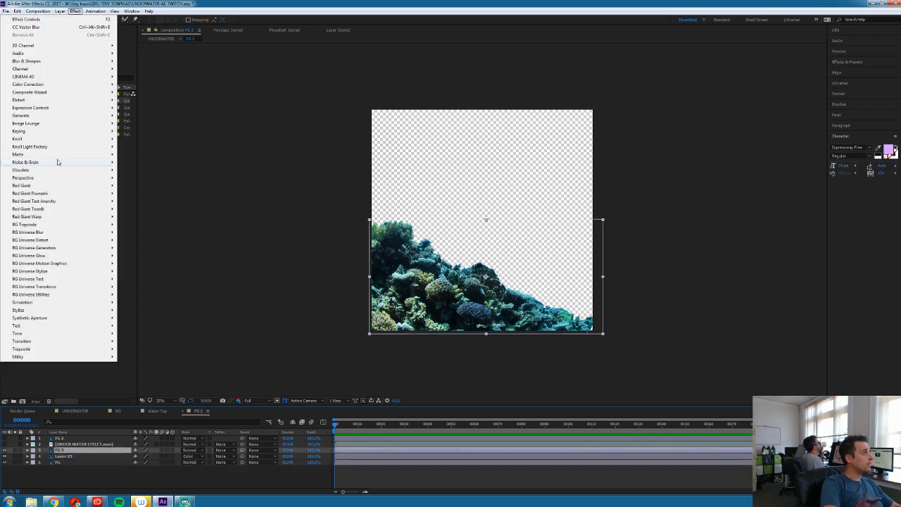
mouse_move(63, 118)
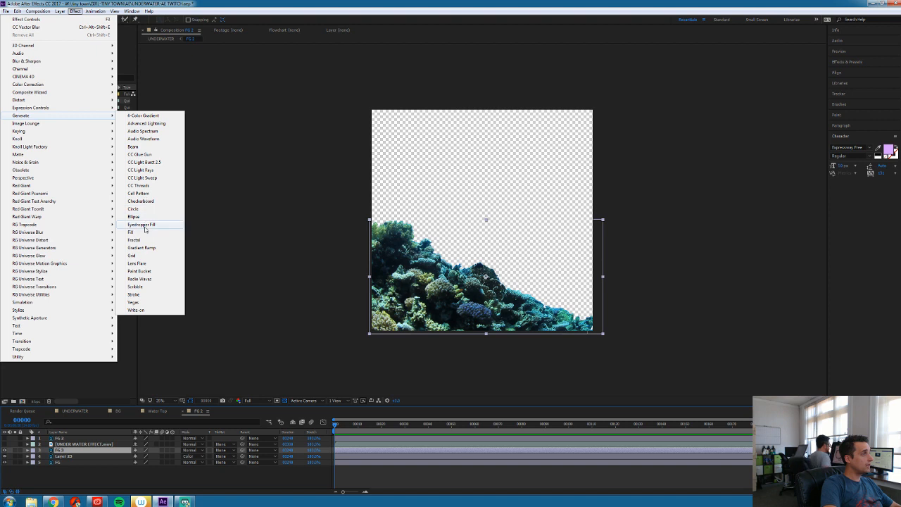
left_click(145, 232)
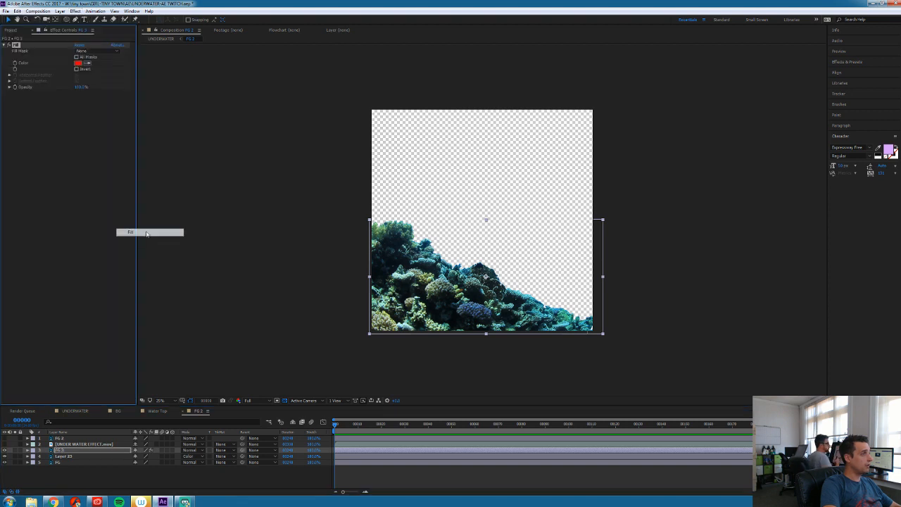
left_click(78, 62)
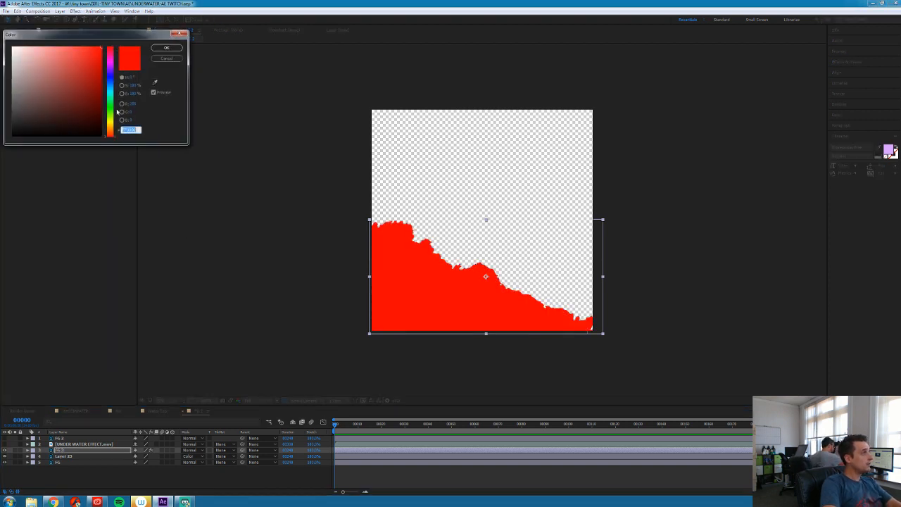
left_click(110, 79)
left_click_drag(82, 99, 78, 117)
left_click(166, 48)
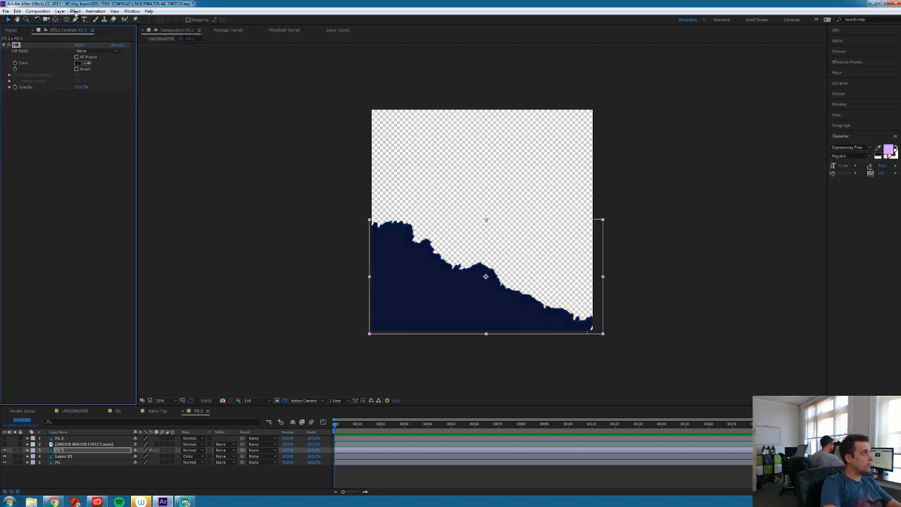
Add a Simple Choker to FG 3 with Choke Matte at 100 and shift the layer slightly down, exposing the coral's upper edge
left_click(75, 11)
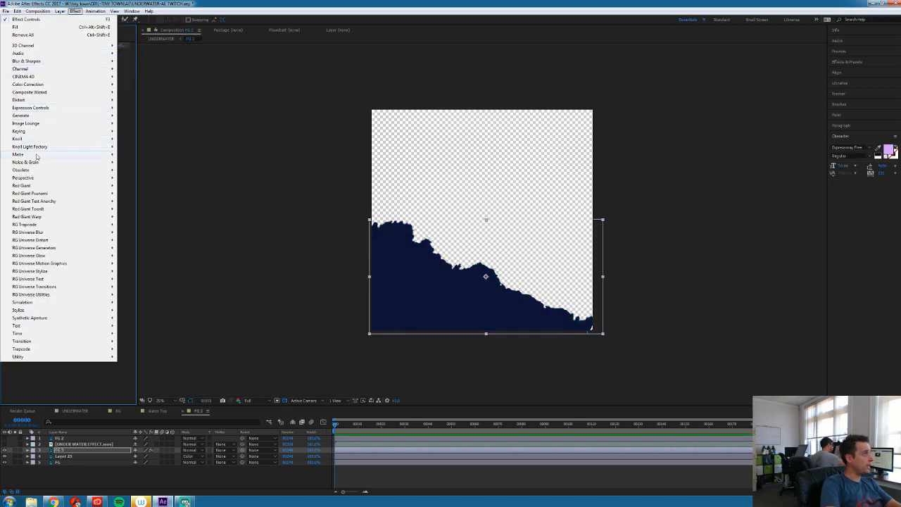
mouse_move(94, 157)
left_click(154, 186)
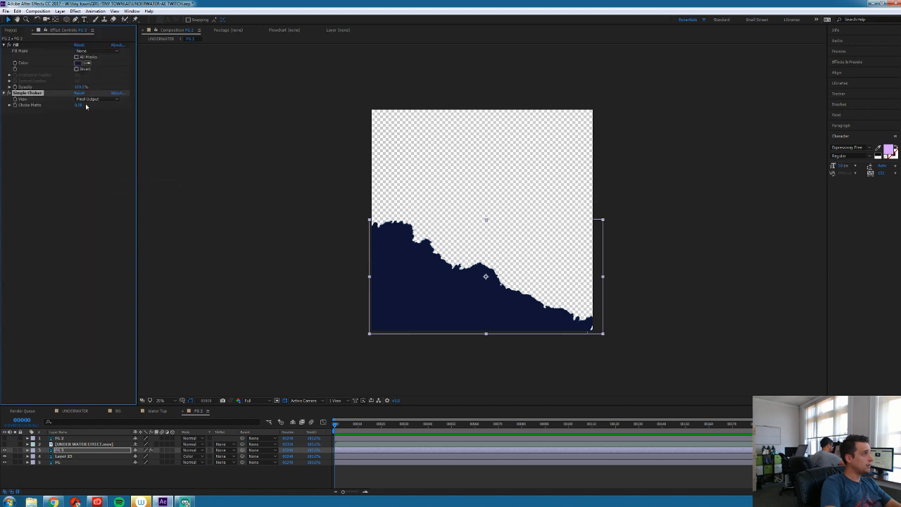
left_click_drag(79, 105, 201, 116)
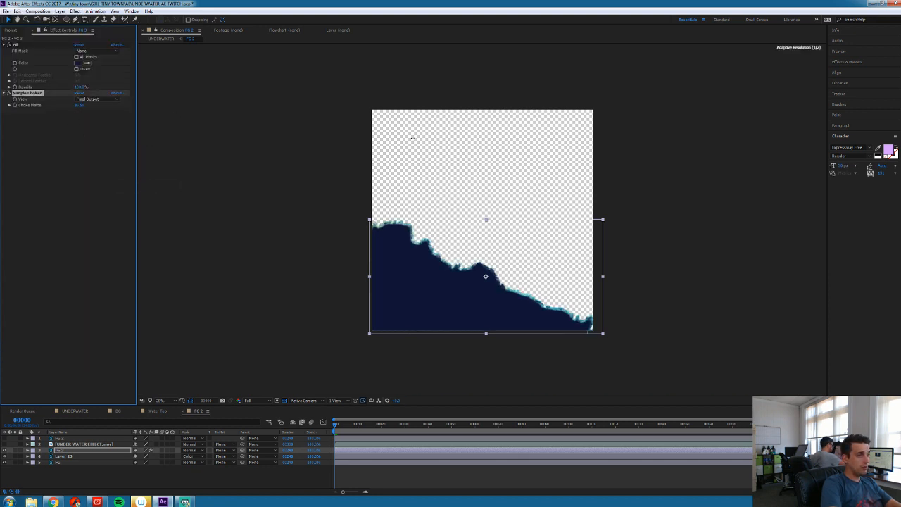
left_click(72, 457)
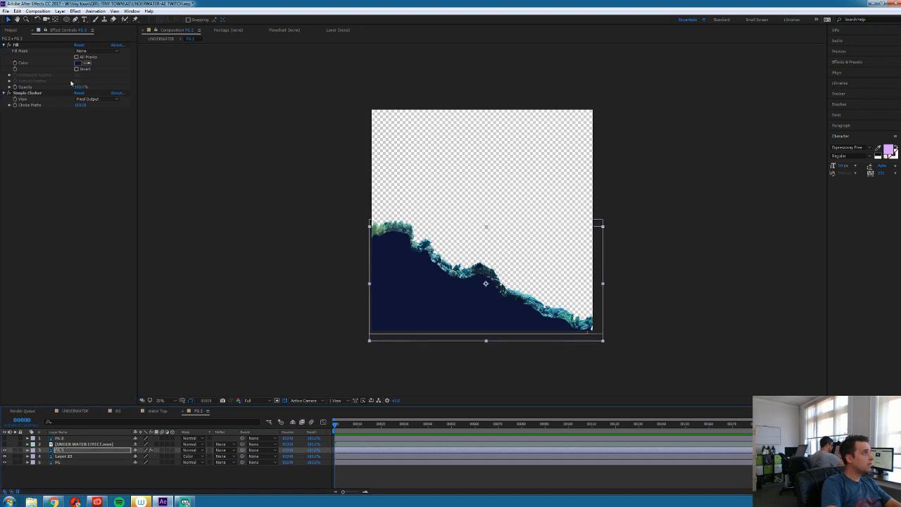
Add a Gaussian Blur to FG 3 with a blurriness of about 71 to soften the navy fill's edge
left_click(75, 11)
mouse_move(52, 62)
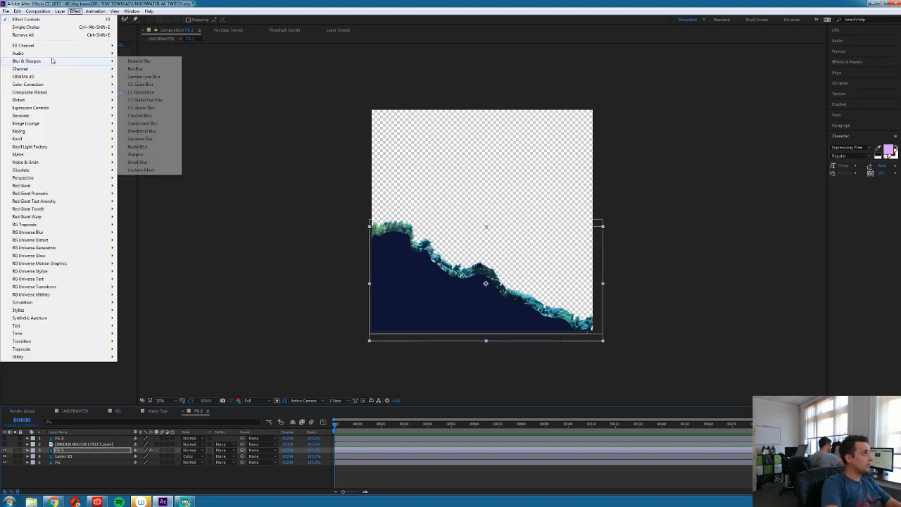
left_click(144, 139)
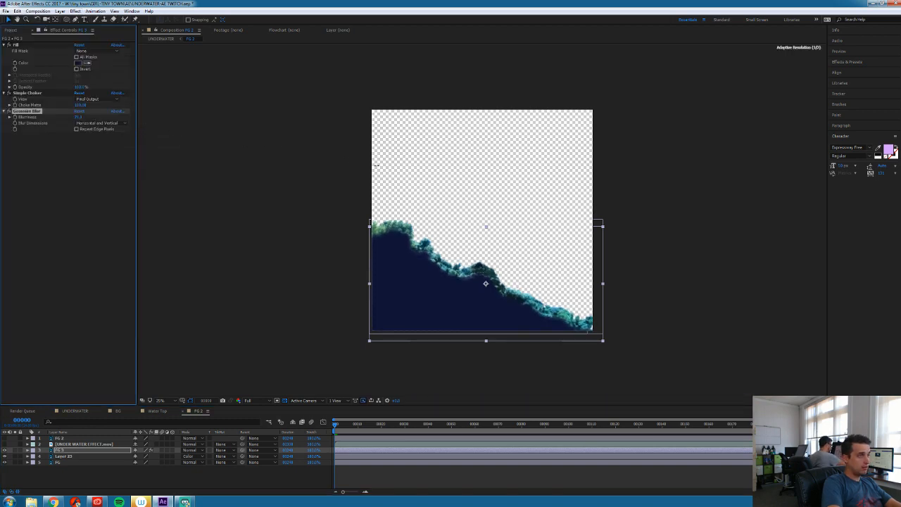
Set the FG 3 layer's blending mode to Multiply and its opacity to 75%
left_click(189, 462)
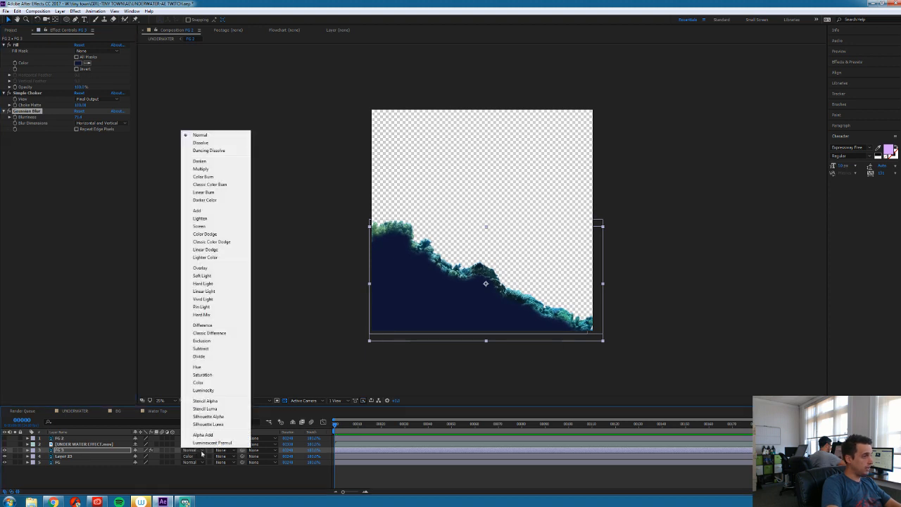
left_click(202, 169)
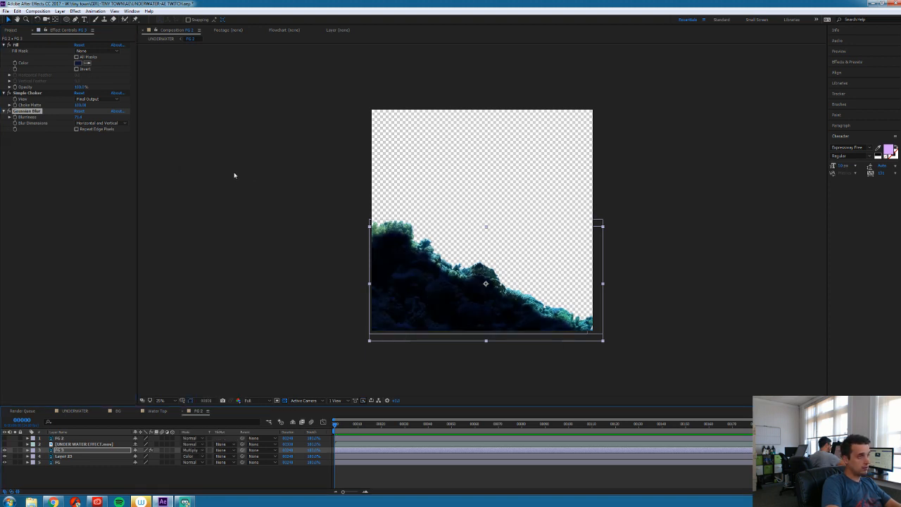
left_click(64, 451)
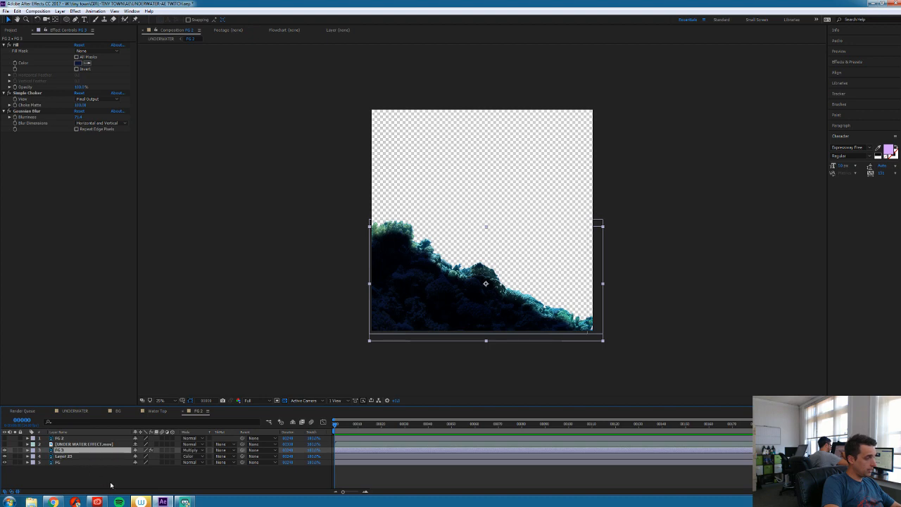
key("t")
left_click(138, 456)
type("75")
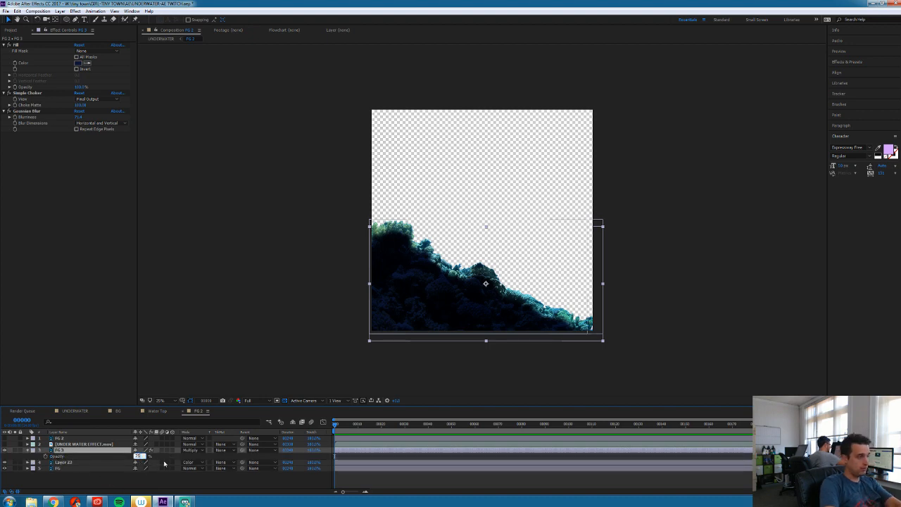
key("Return")
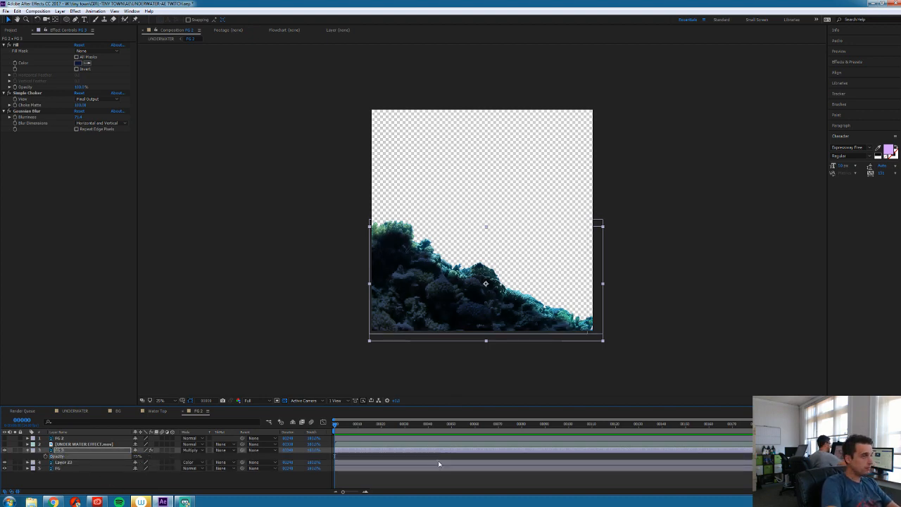
left_click(448, 483)
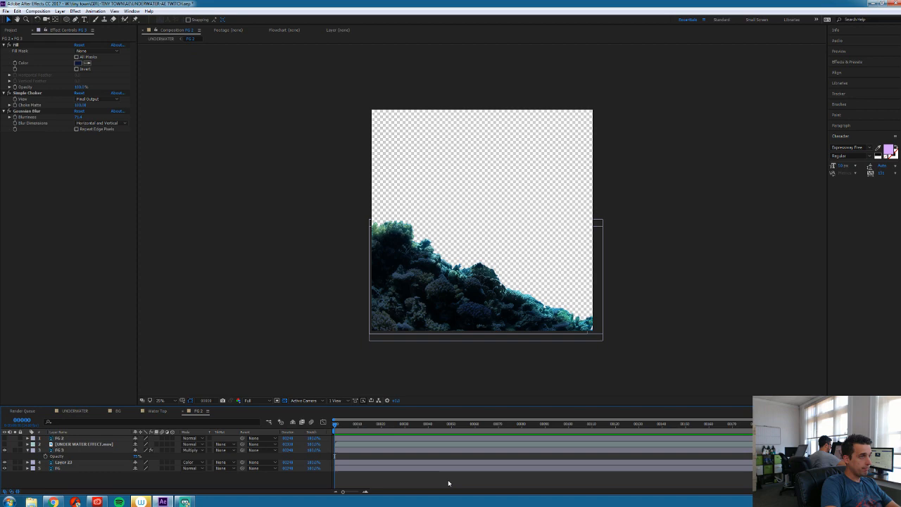
Make UNDER WATER EFFECT.mov visible and set its track matte to Alpha Matte "FG 2"
left_click(71, 445)
left_click(4, 444)
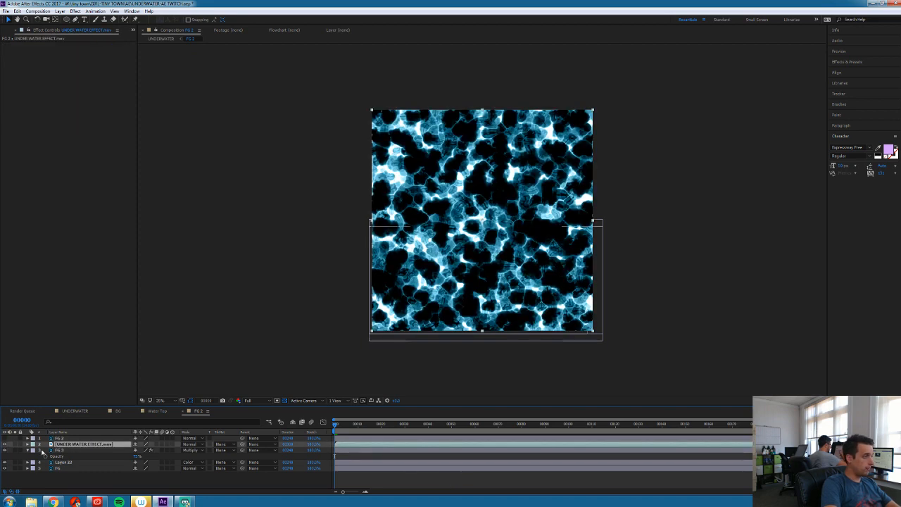
left_click(221, 445)
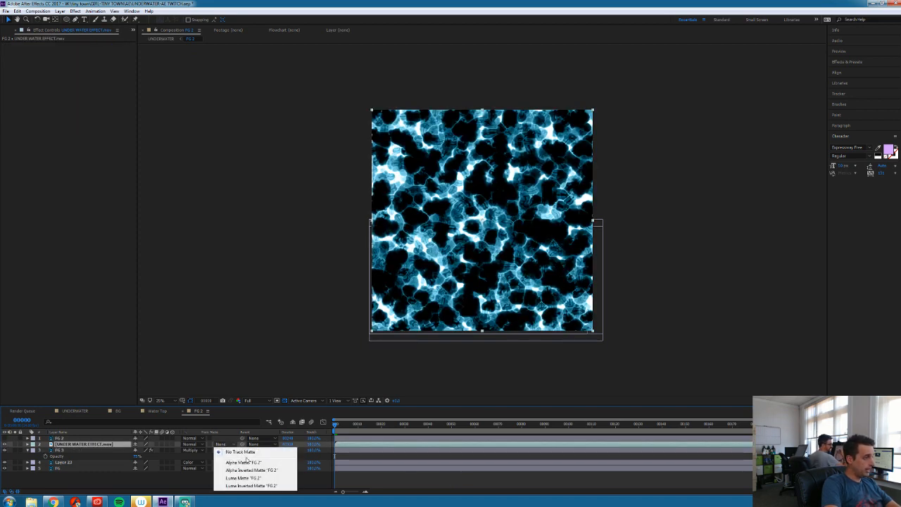
left_click(243, 463)
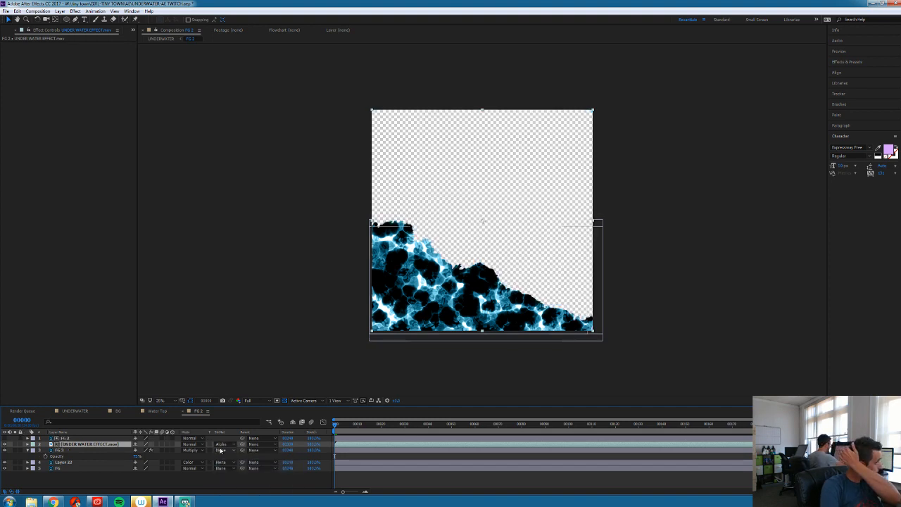
Try Alpha Inverted Matte "FG 2" on UNDER WATER EFFECT.mov and switch back to the regular alpha matte
left_click(223, 445)
left_click(239, 470)
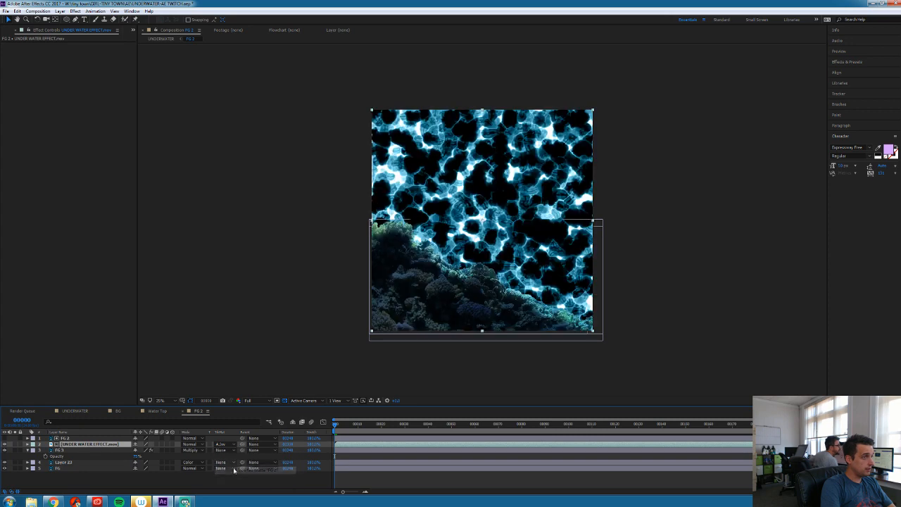
left_click(222, 445)
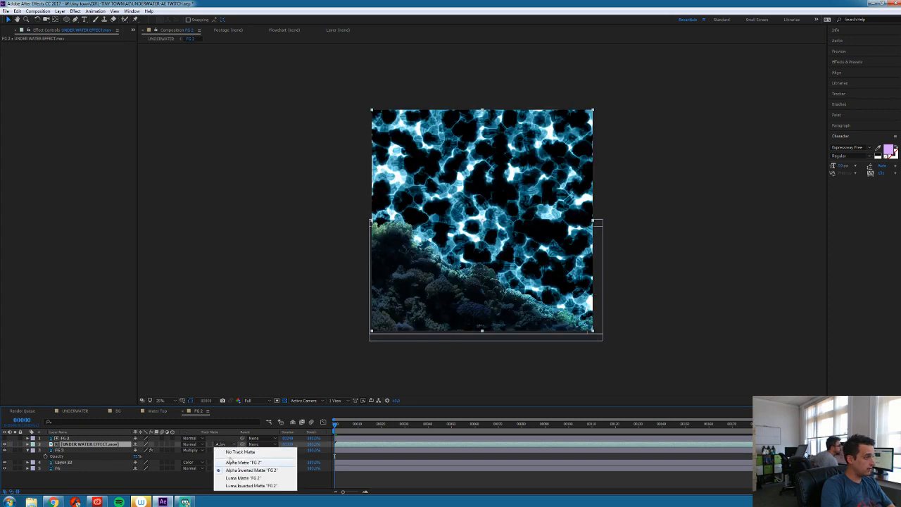
left_click(238, 463)
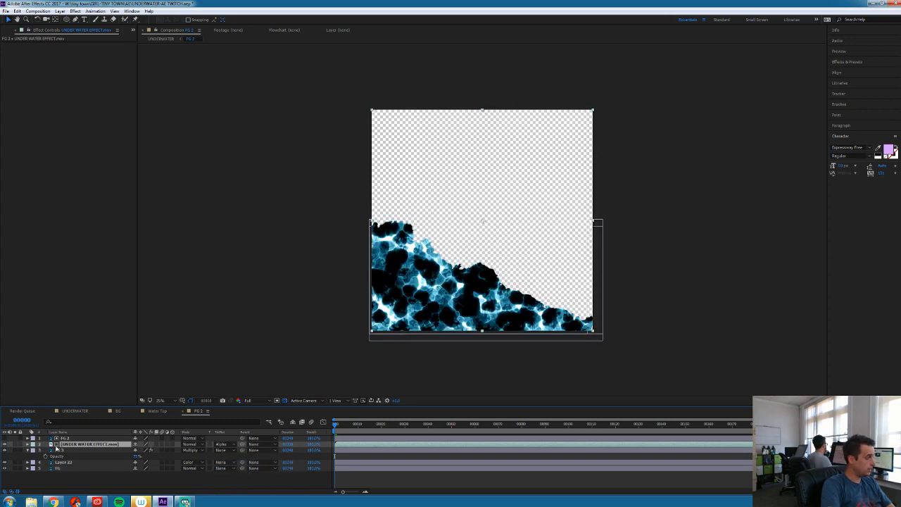
Set the blending mode of UNDER WATER EFFECT.mov to Overlay
left_click(190, 444)
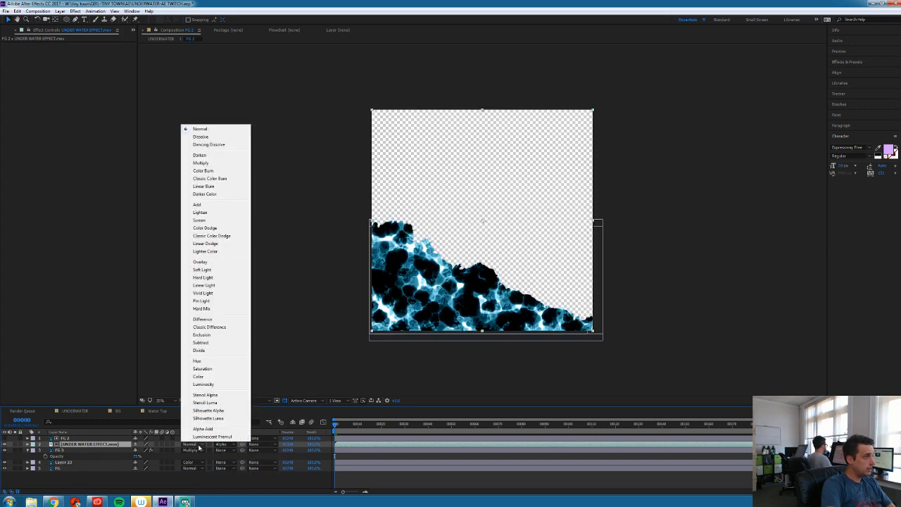
left_click(200, 262)
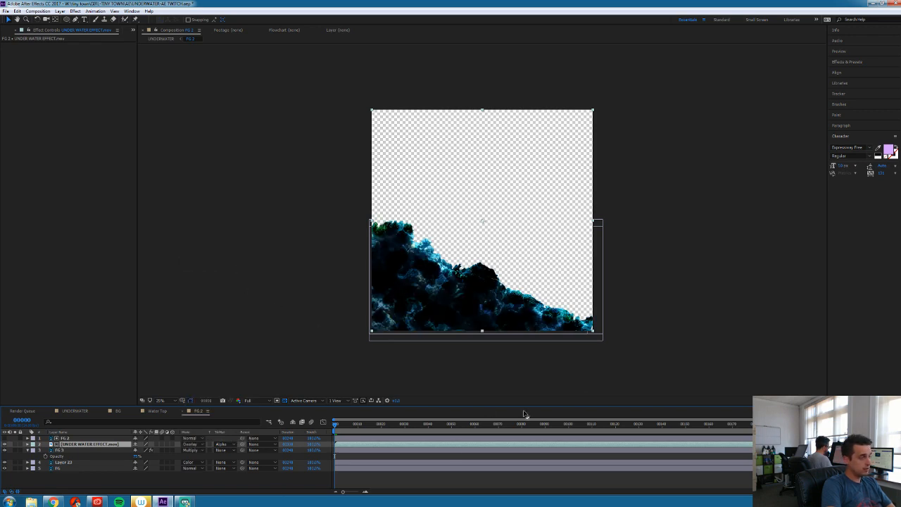
Preview the light effect on the reef and adjust the opacity of the FG 3 shading layer
key("space")
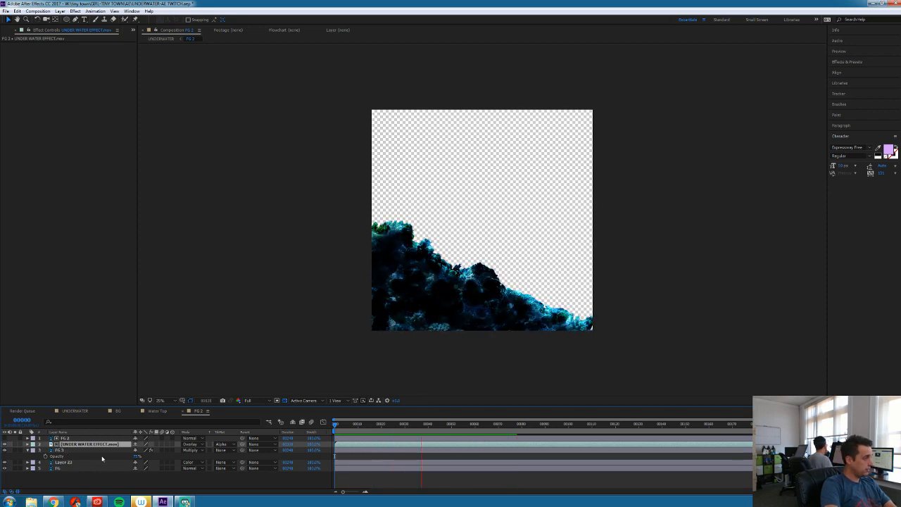
left_click(136, 457)
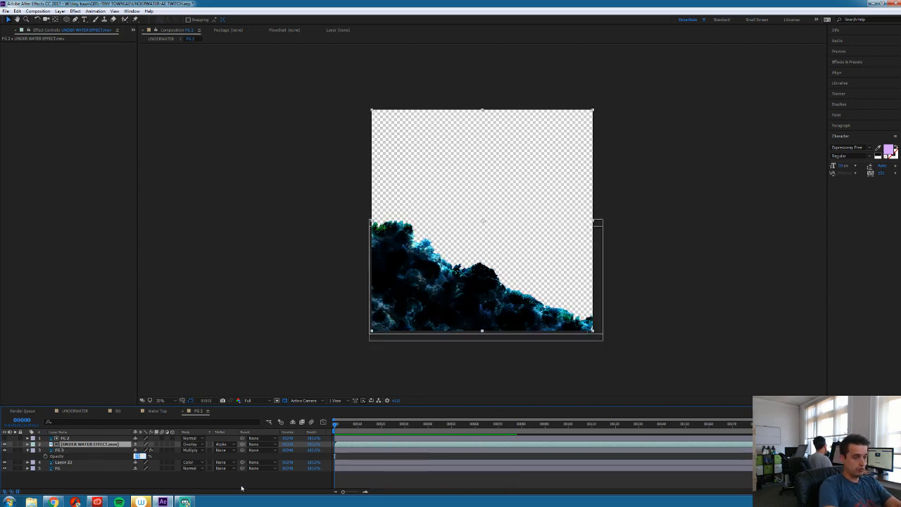
key("Return")
key("space")
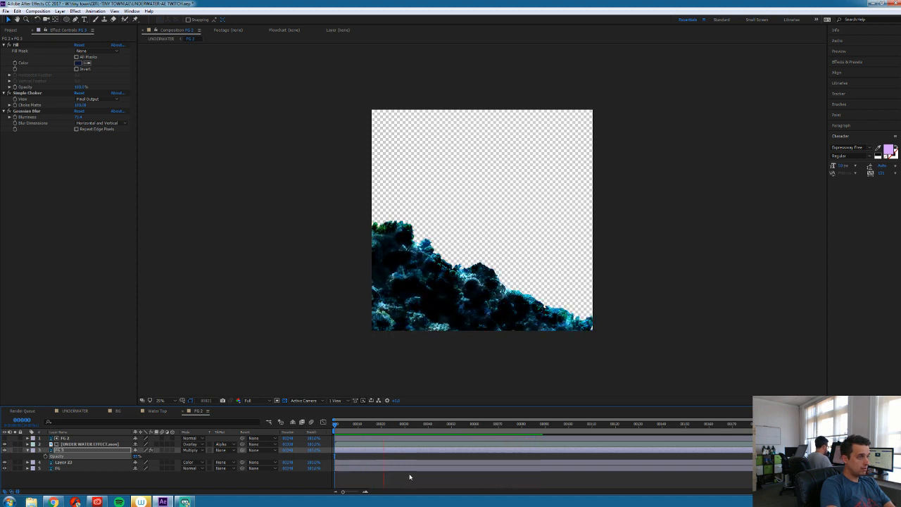
key("space")
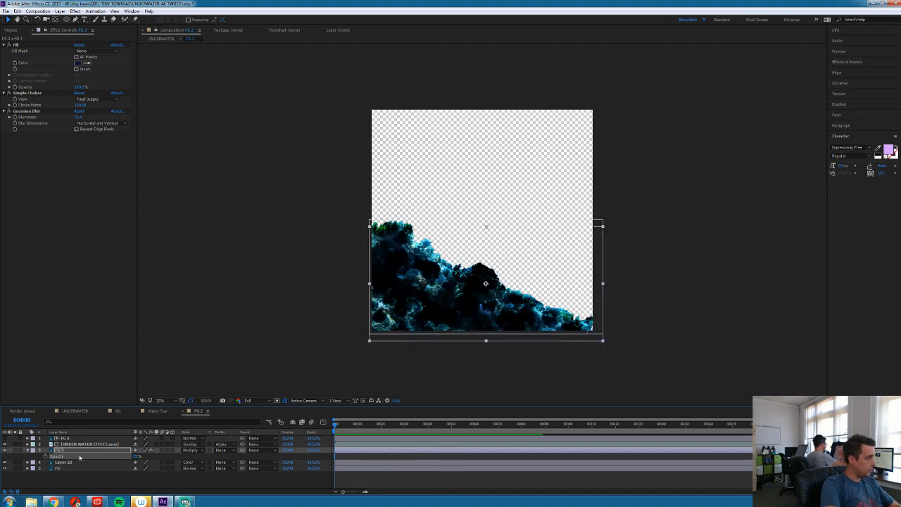
left_click(27, 450)
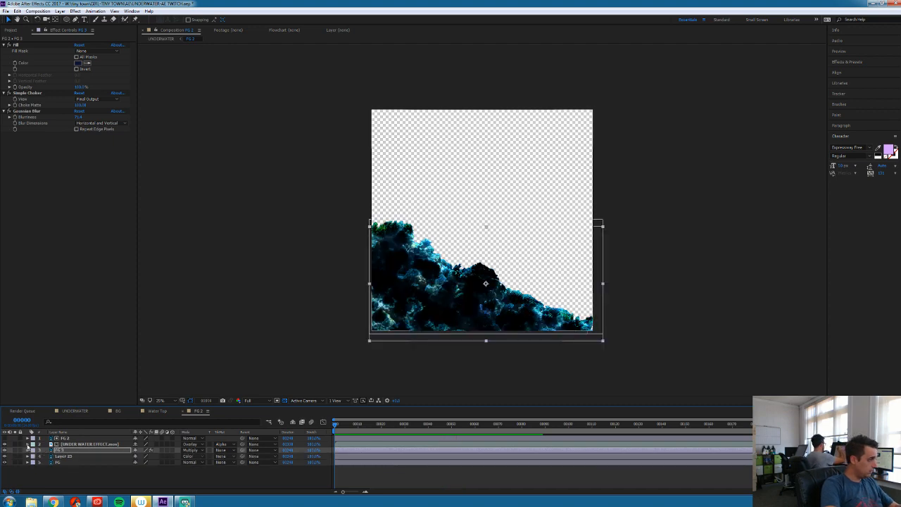
Duplicate the base FG reef layer twice and place both copies directly beneath UNDER WATER EFFECT.mov
left_click(62, 462)
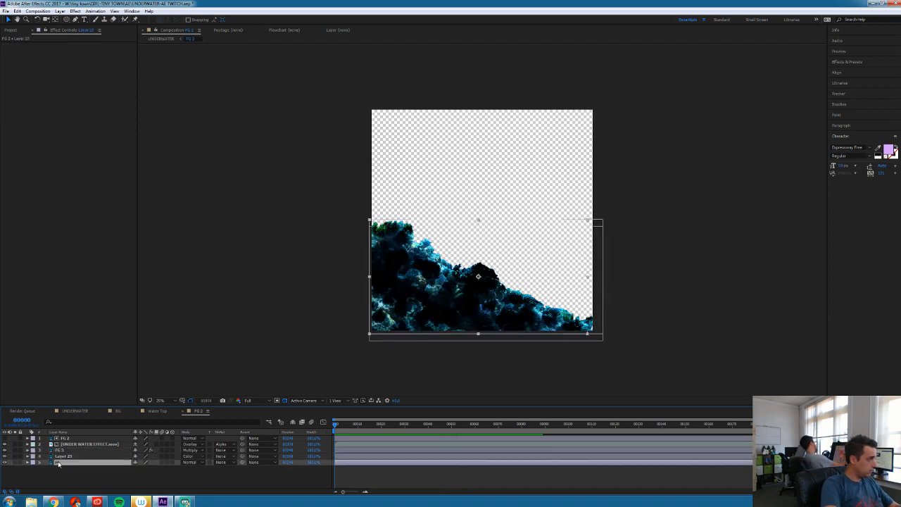
key("ctrl+d")
key("ctrl+]")
key("ctrl+]")
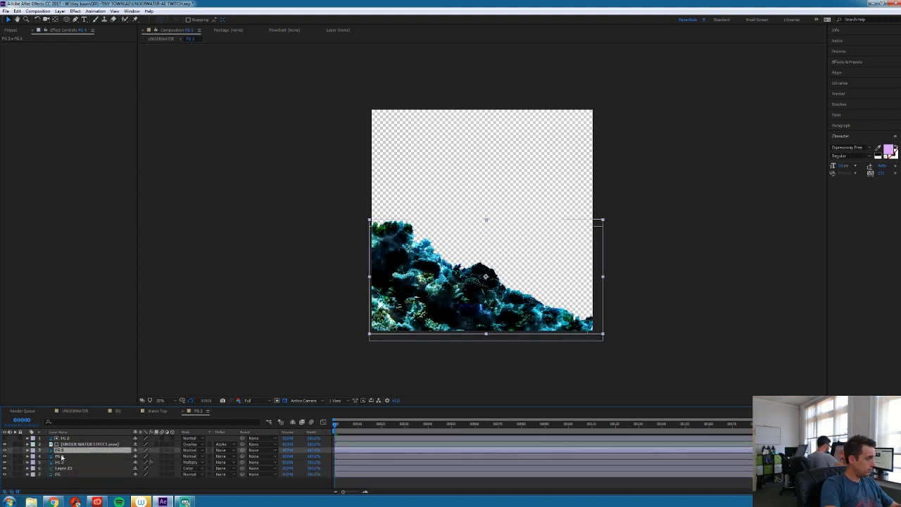
key("ctrl+d")
Set the FG 4 layer's track matte to Alpha Inverted Matte "FG 5" and its blending mode to Add
left_click(60, 457)
left_click(222, 456)
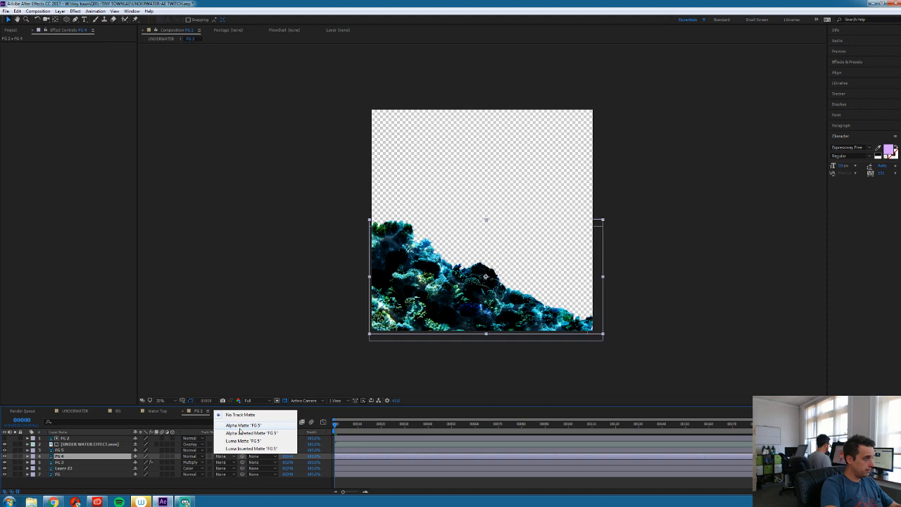
left_click(242, 433)
left_click(32, 457)
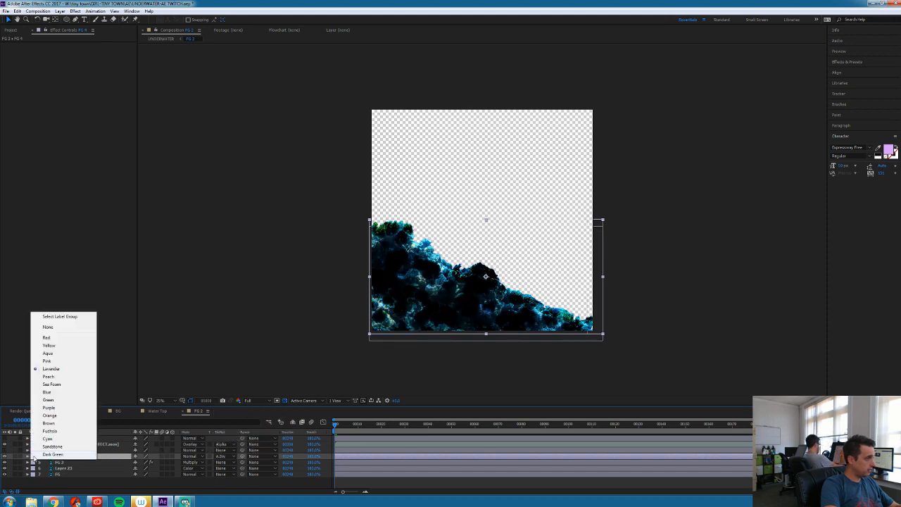
left_click(188, 456)
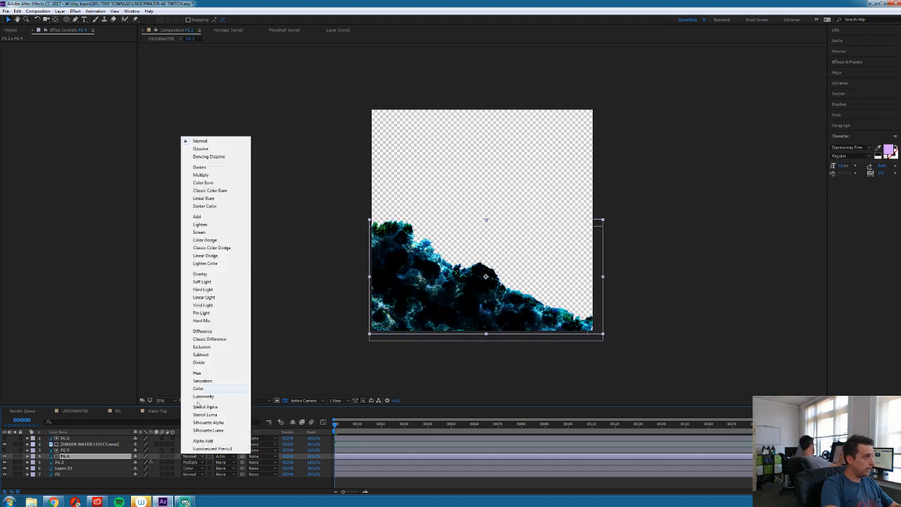
left_click(202, 217)
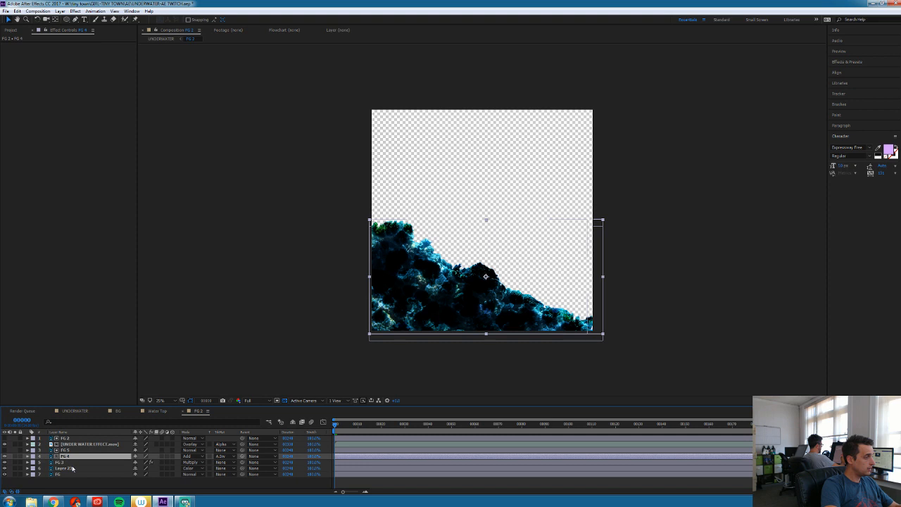
key("Return")
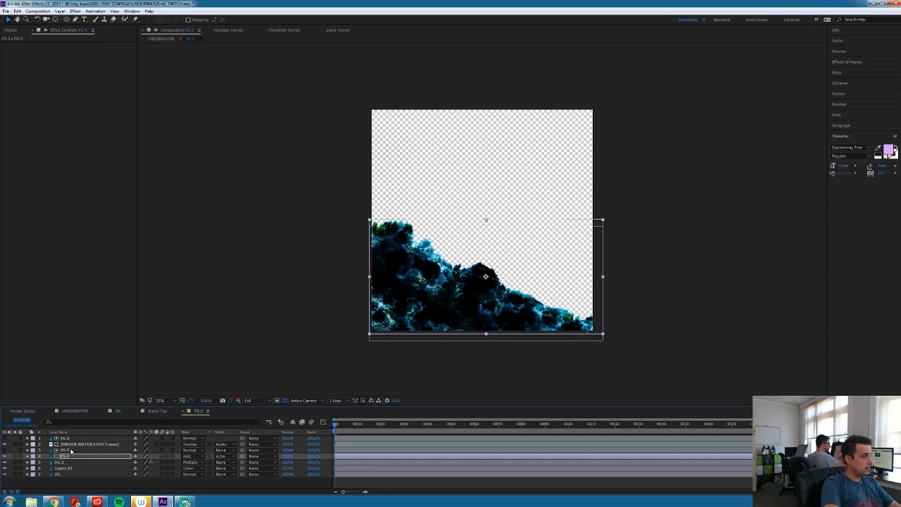
Nudge the FG 5 matte layer slightly downward and soften it with an adjusted Gaussian Blur
left_click(71, 450)
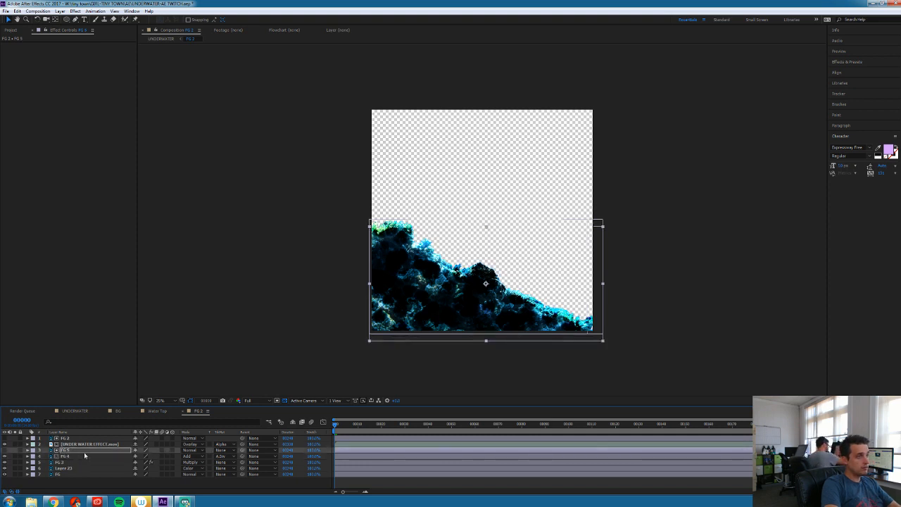
left_click(76, 12)
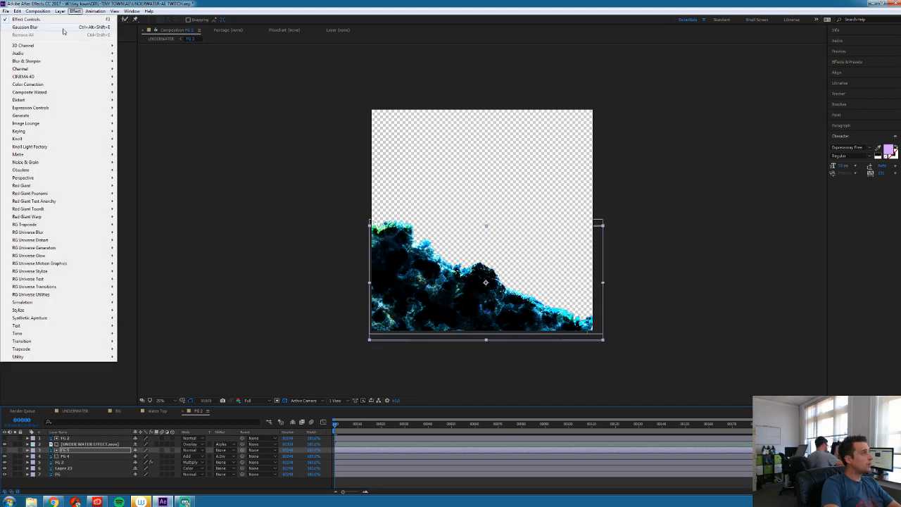
left_click(63, 33)
left_click_drag(77, 52, 82, 52)
left_click_drag(180, 63, 241, 92)
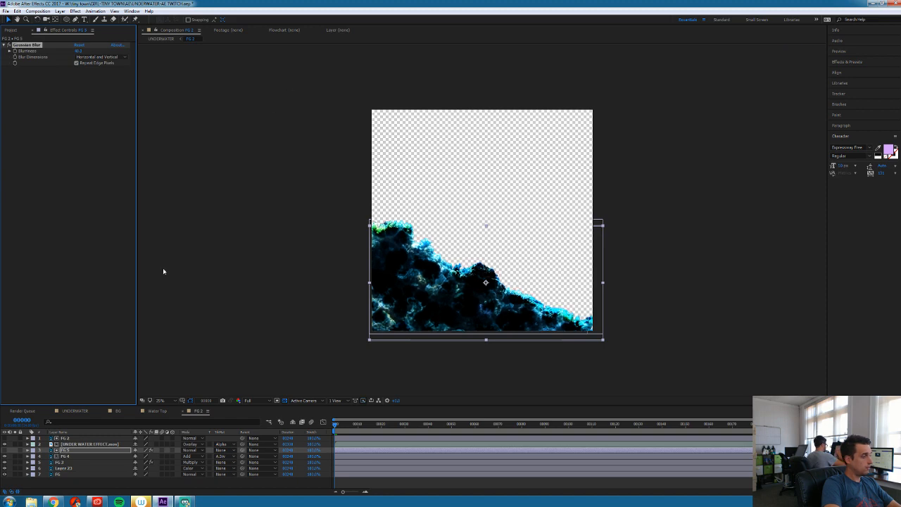
Apply a Fill effect to the FG 4 layer and set its color to light blue
left_click(68, 456)
left_click(75, 12)
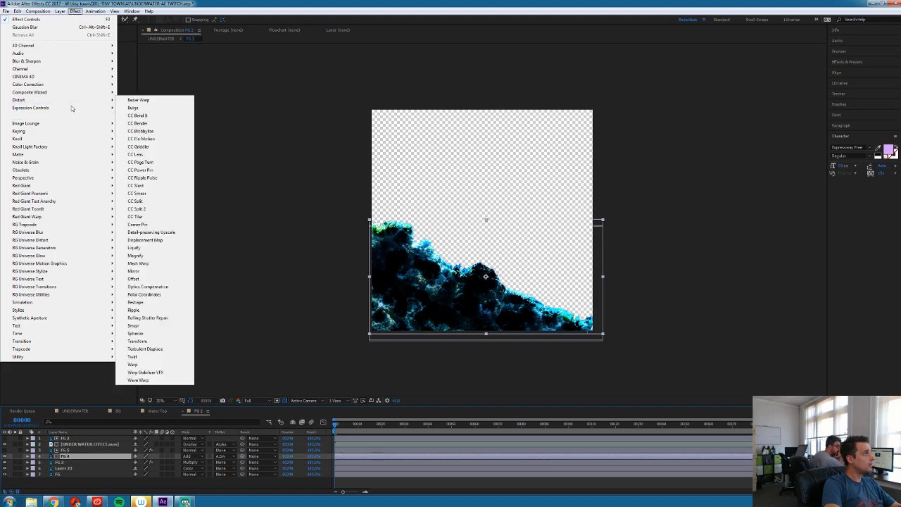
mouse_move(86, 116)
left_click(144, 232)
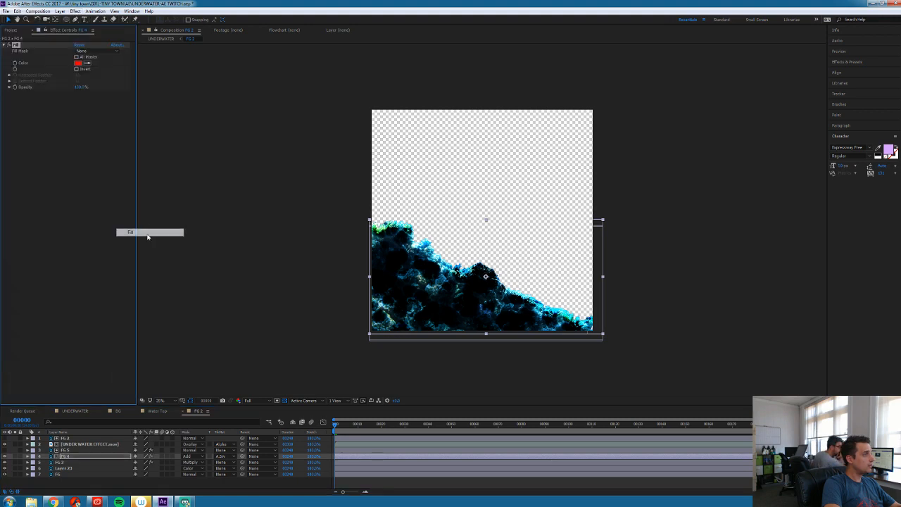
left_click(78, 64)
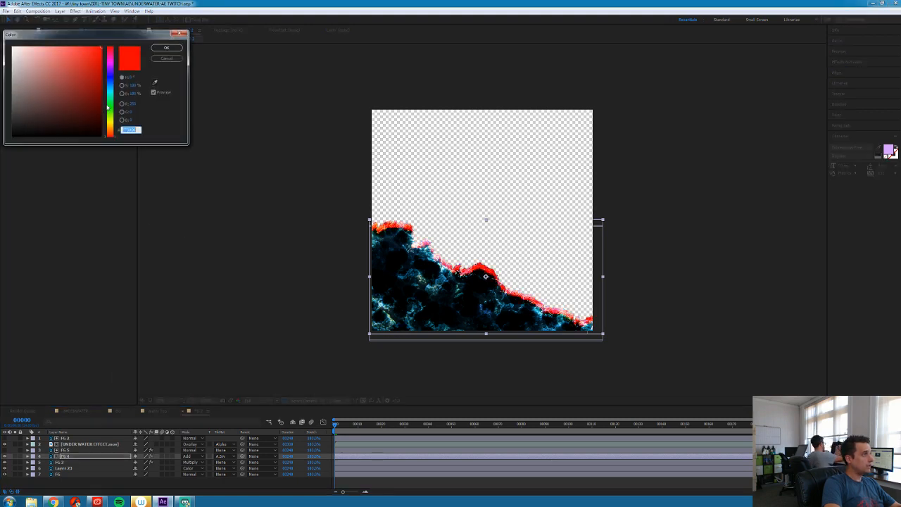
left_click(110, 91)
left_click(50, 62)
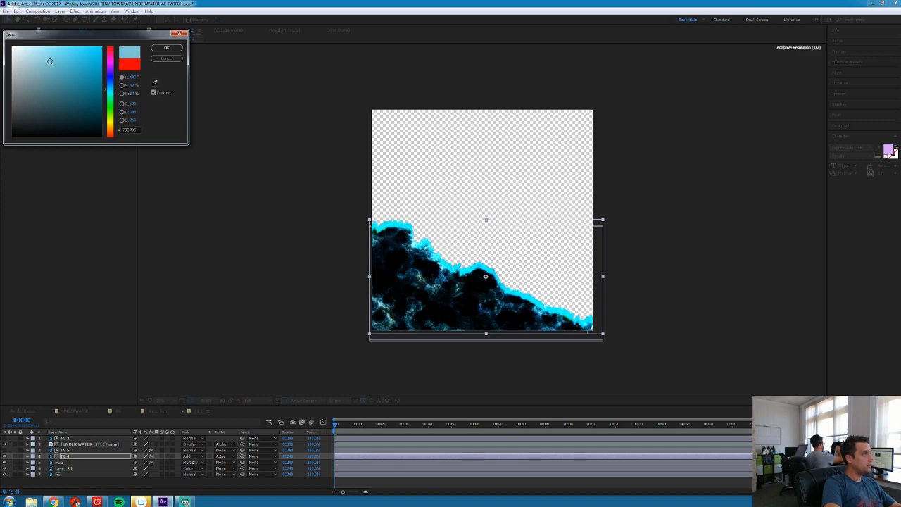
left_click(166, 47)
Set the FG 4 rim light layer's opacity to 25% and preview the composition
left_click(73, 458)
key("t")
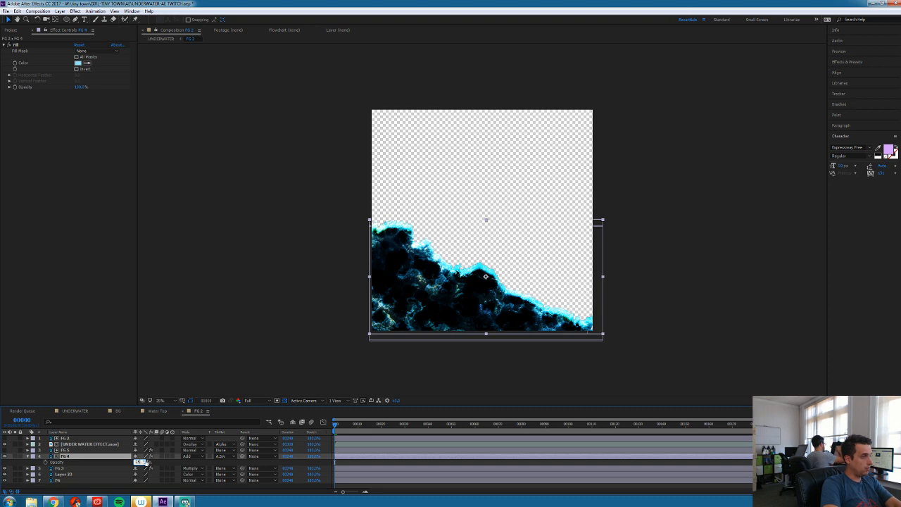
key("Return")
left_click(399, 464)
key("space")
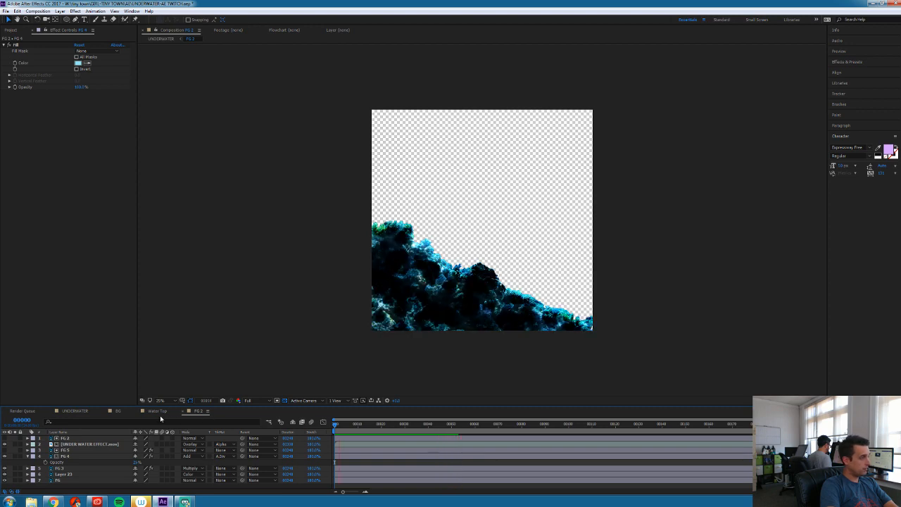
In the UNDERWATER composition, move the FG 2 reef left and slightly down to uncover the sandy bottom, then preview
left_click(76, 412)
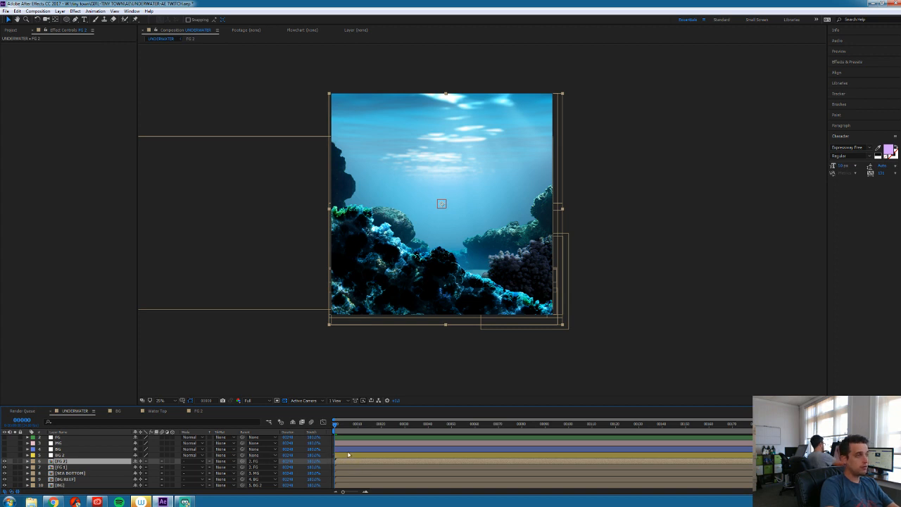
left_click_drag(447, 300, 391, 312)
left_click(493, 339)
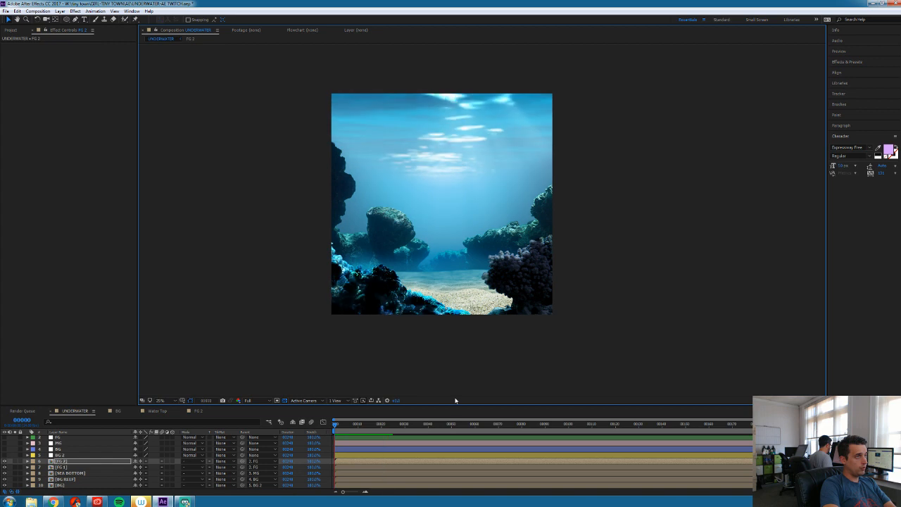
key("space")
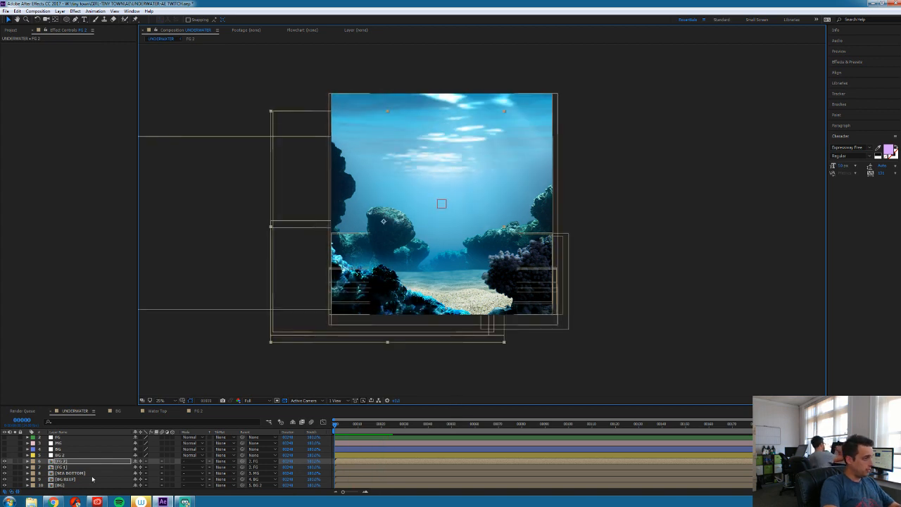
Copy UNDER WATER EFFECT.mov from the FG 2 composition and open the FG 1 composition from UNDERWATER
double_click(72, 464)
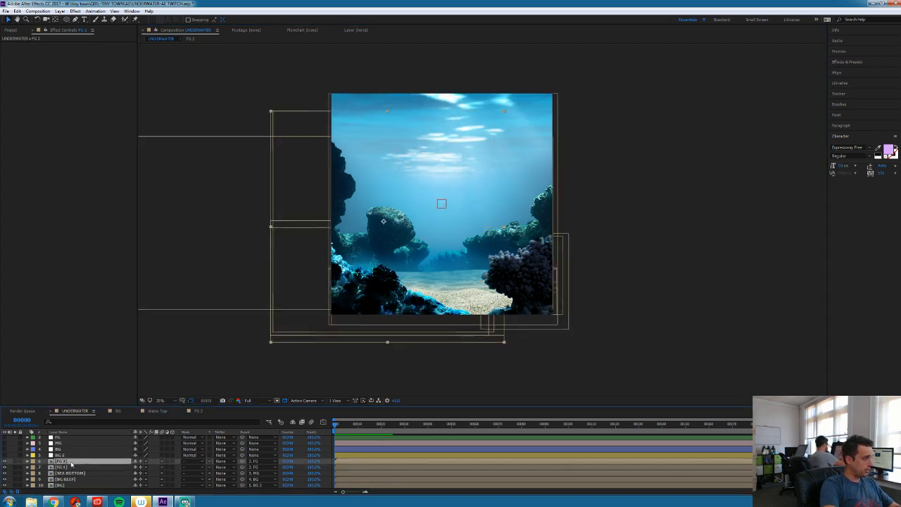
left_click(85, 444)
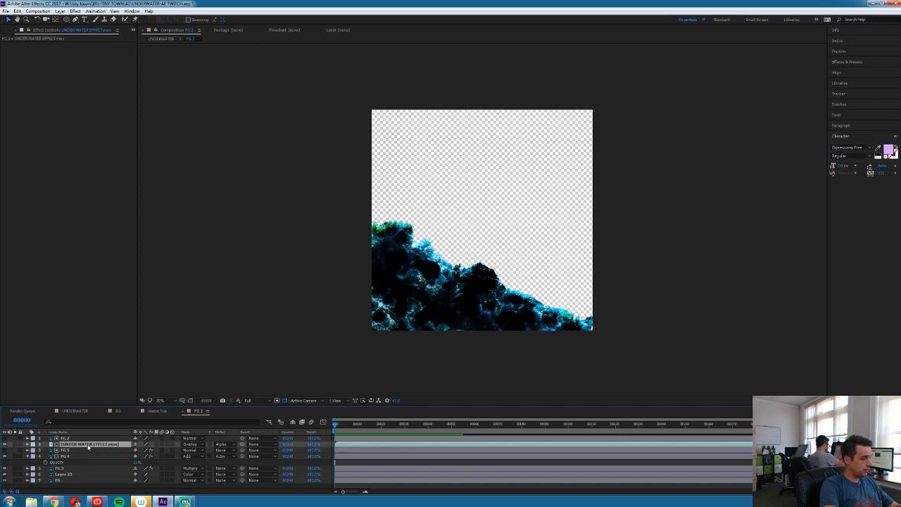
left_click(117, 411)
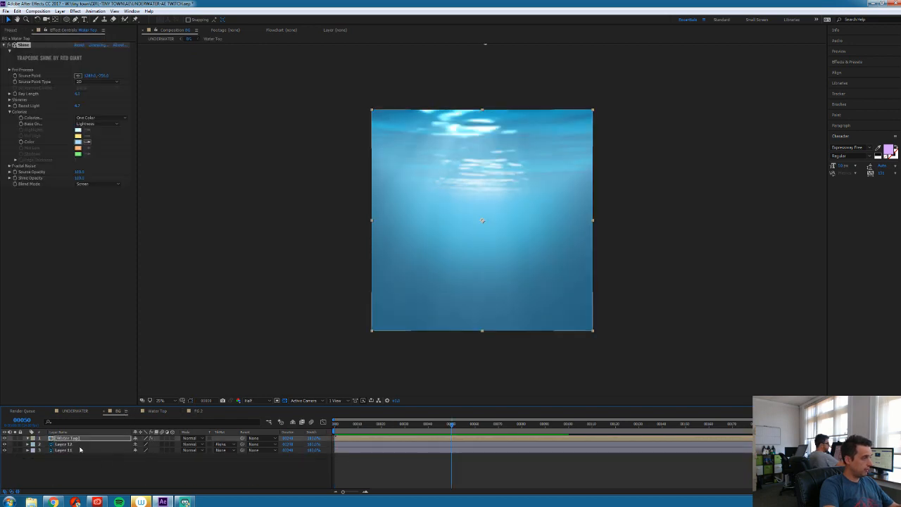
left_click(74, 410)
double_click(70, 467)
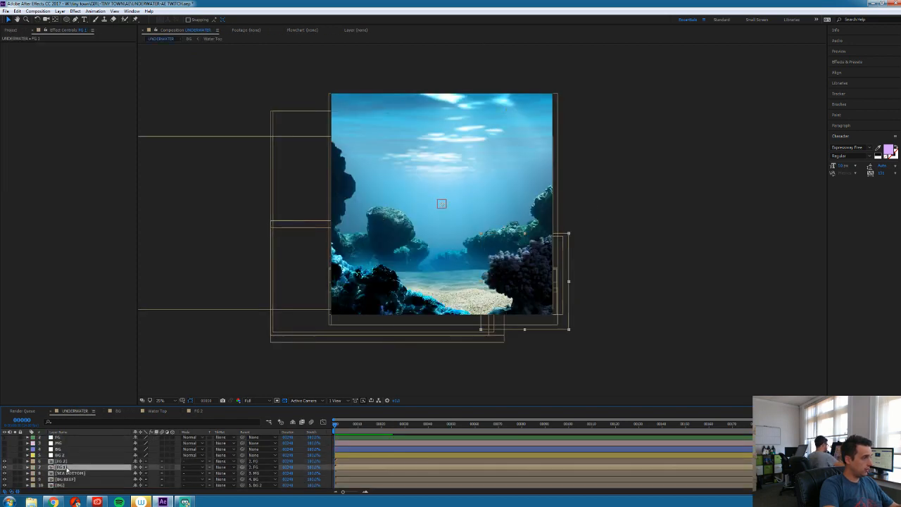
Duplicate the coral layer Layer 18 in the FG 1 composition
left_click(65, 438)
left_click(12, 438)
left_click(12, 439)
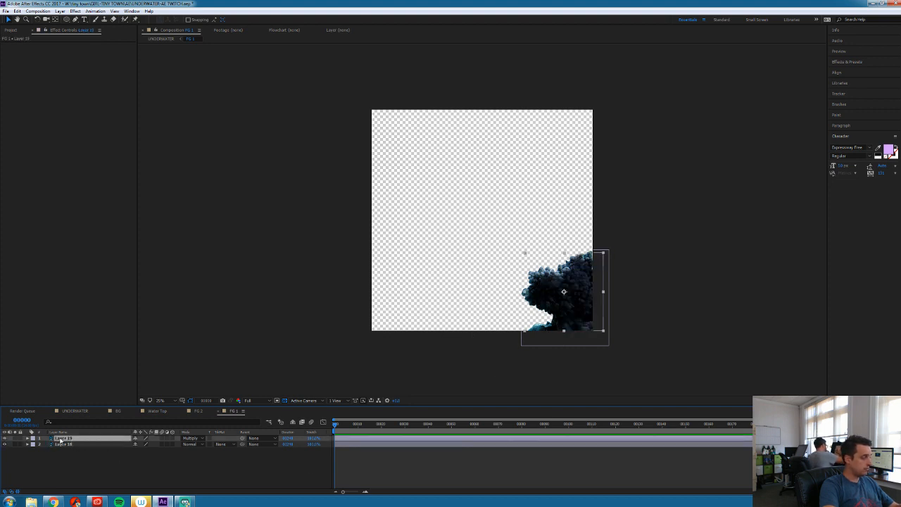
key("ctrl+d")
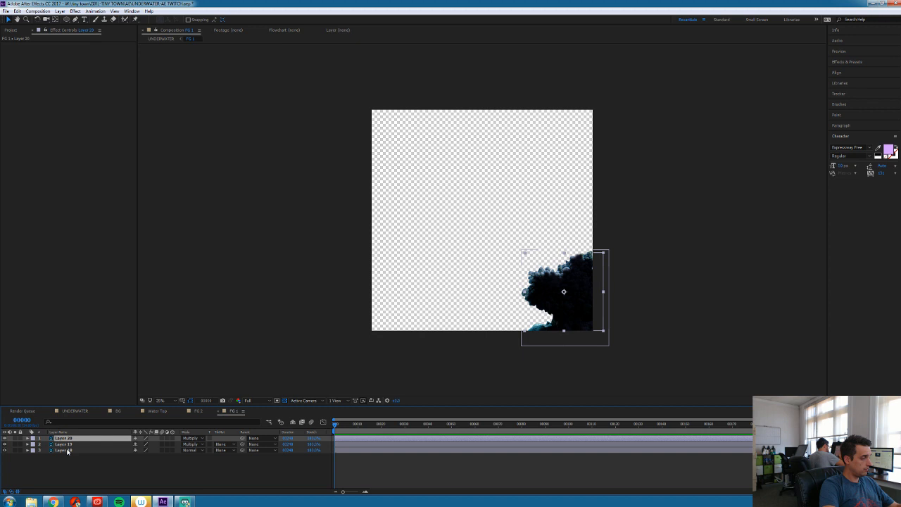
key("ctrl+[")
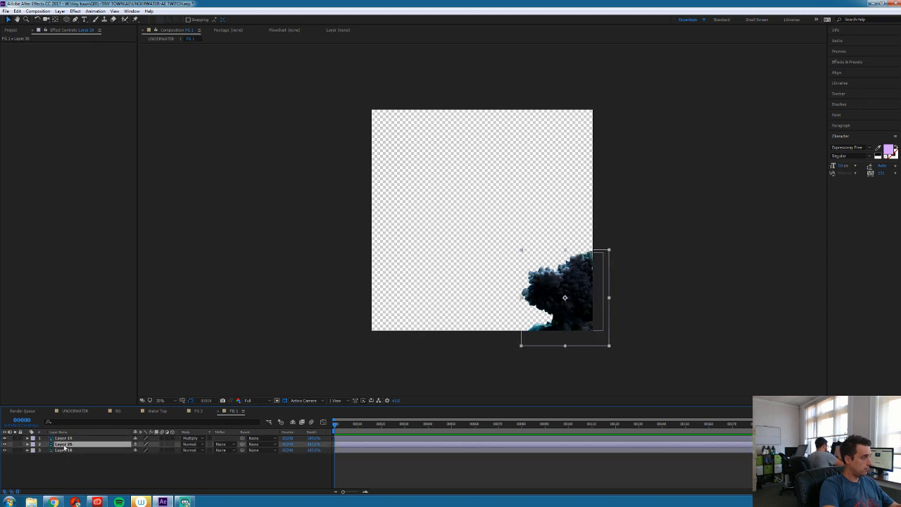
Paste UNDER WATER EFFECT.mov above Layer 19, matte it with the hidden coral duplicate on top, and return to the UNDERWATER composition
key("ctrl+v")
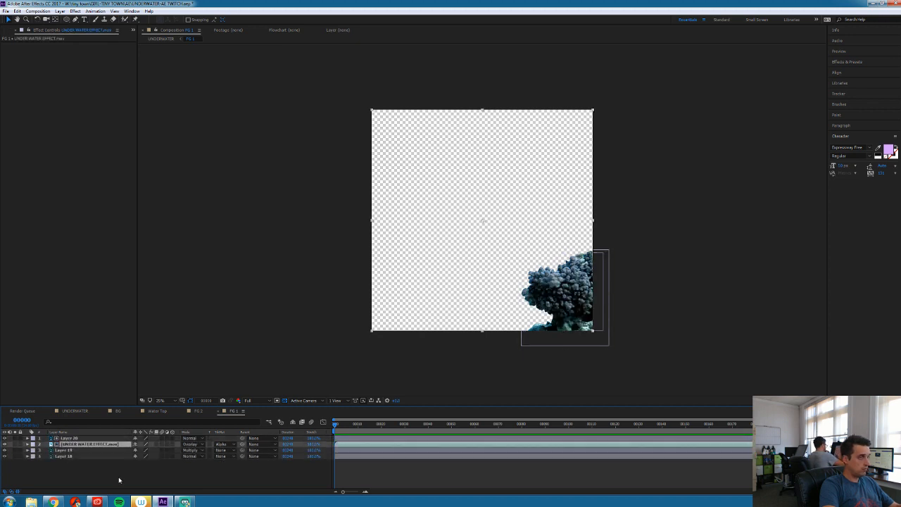
left_click(5, 445)
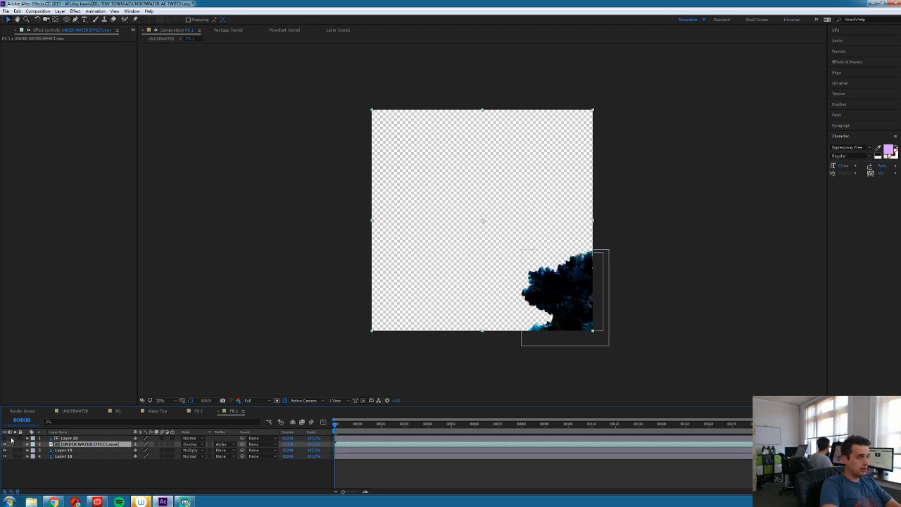
key("space")
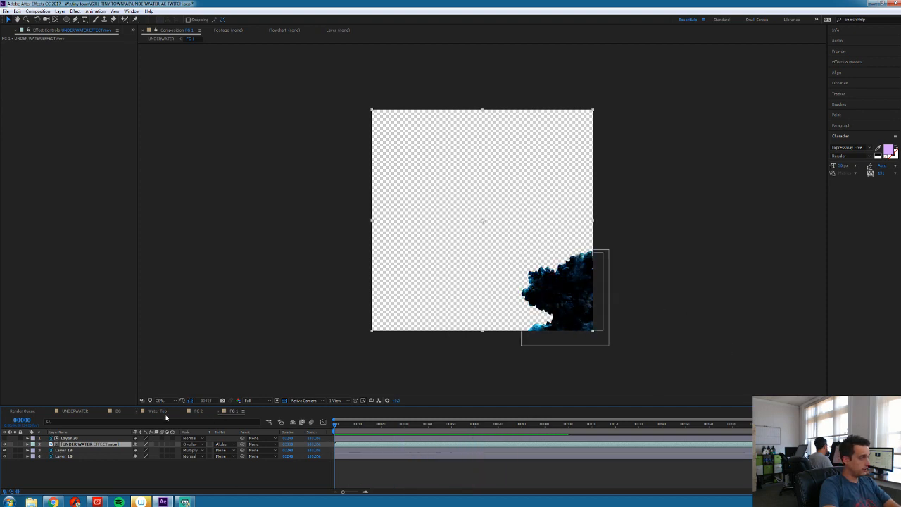
left_click(158, 410)
left_click(74, 410)
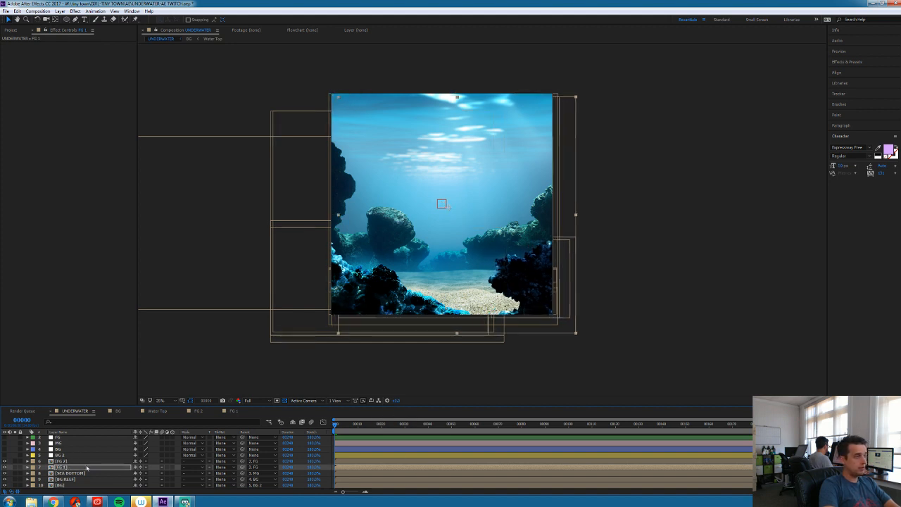
Open the BG REEF composition from UNDERWATER and paste UNDER WATER EFFECT.mov above its reef layers
left_click(75, 474)
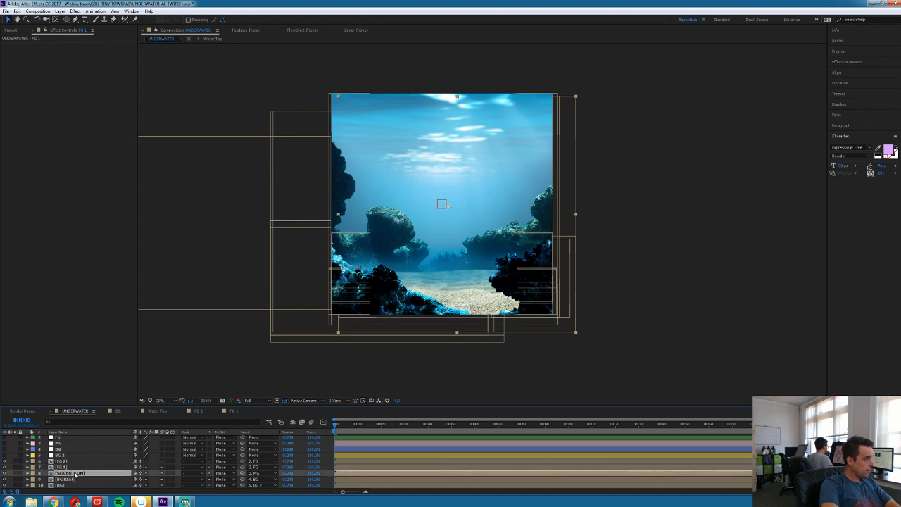
left_click(70, 479)
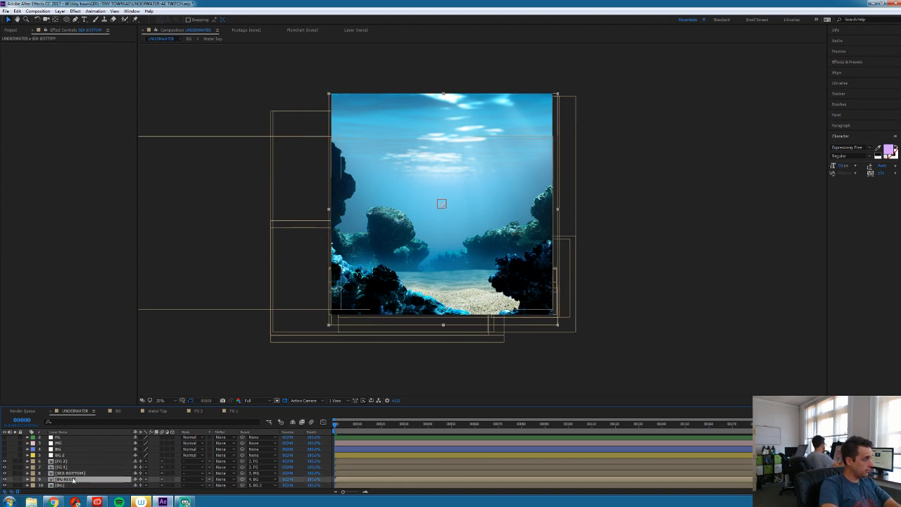
double_click(67, 479)
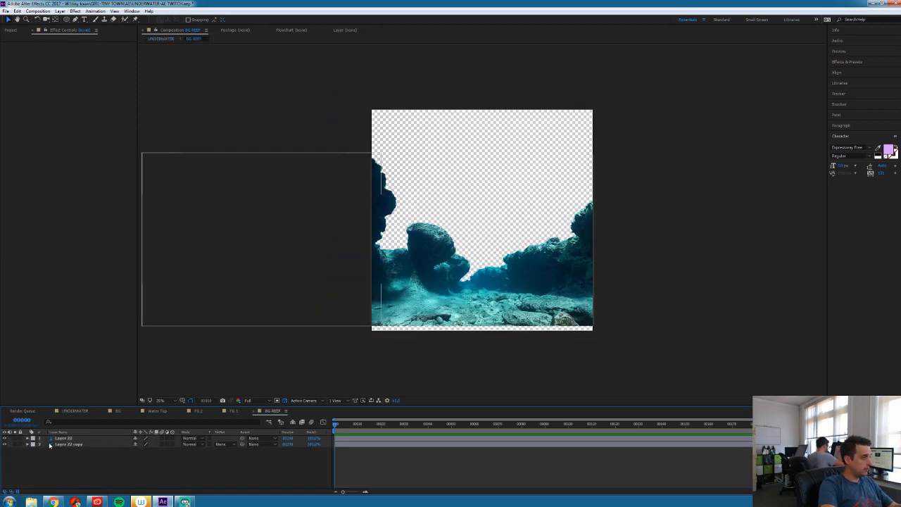
key("ctrl+v")
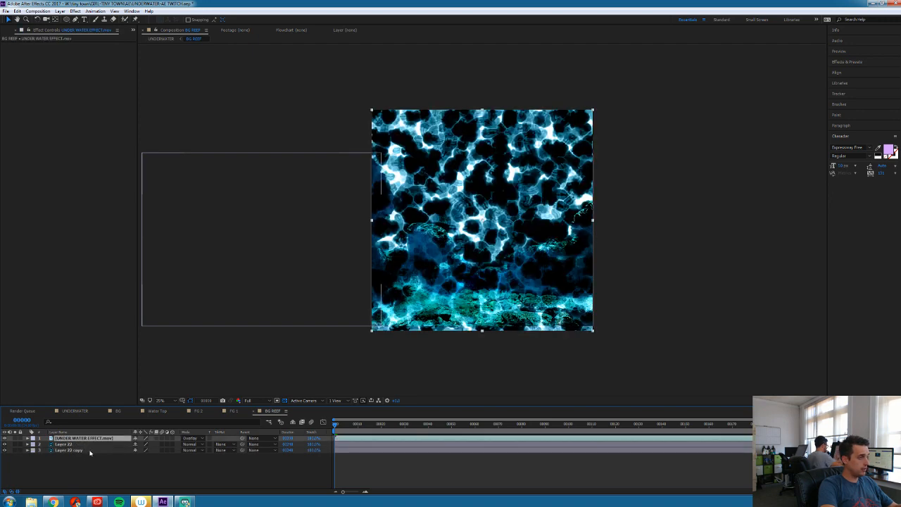
Duplicate Layer 22 copy, place the duplicate above UNDER WATER EFFECT.mov and use it as the effect's alpha matte
left_click(70, 450)
key("ctrl+d")
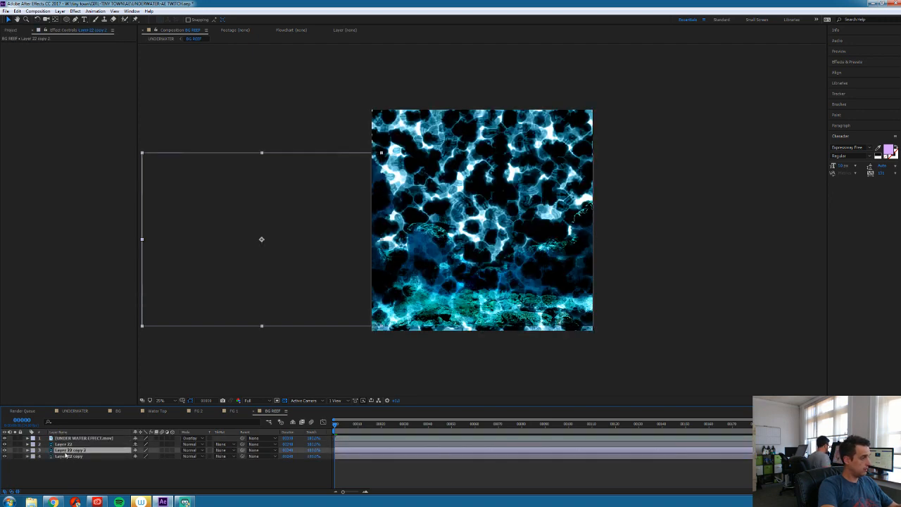
left_click_drag(70, 446, 71, 443)
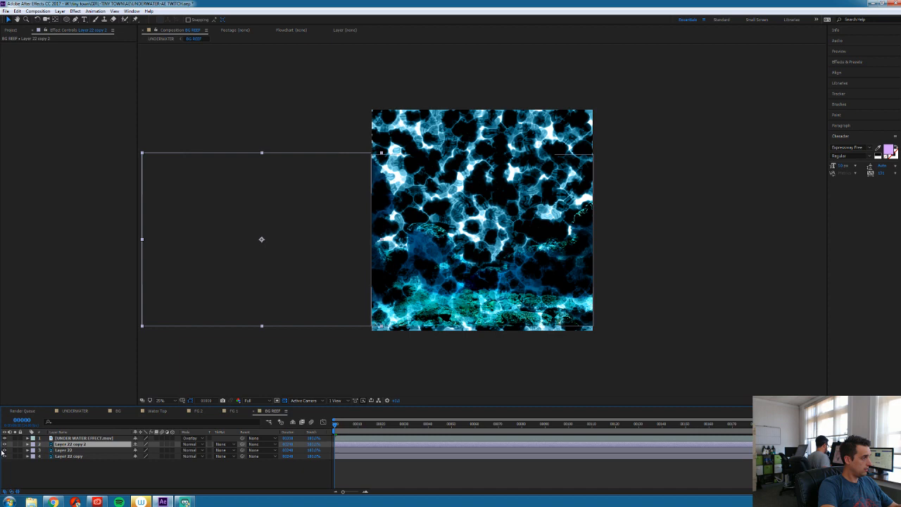
left_click(5, 438)
left_click(5, 439)
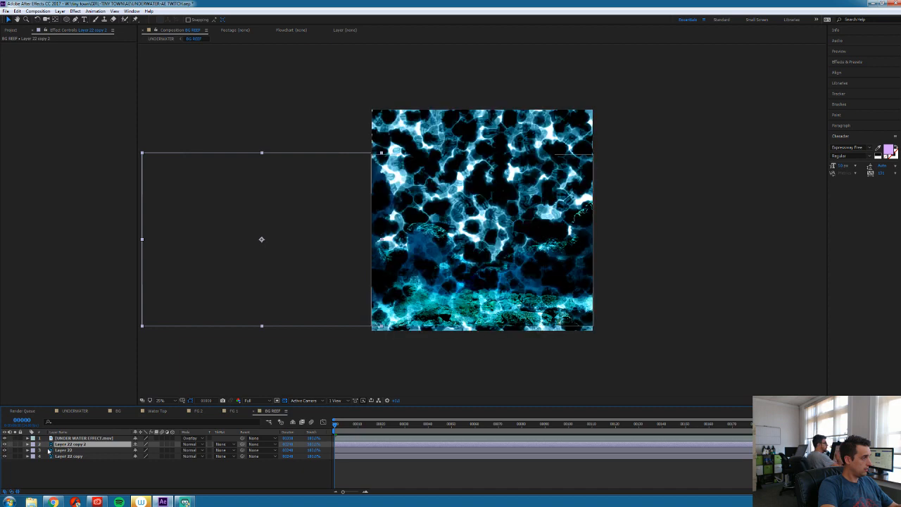
key("ctrl+bracketright")
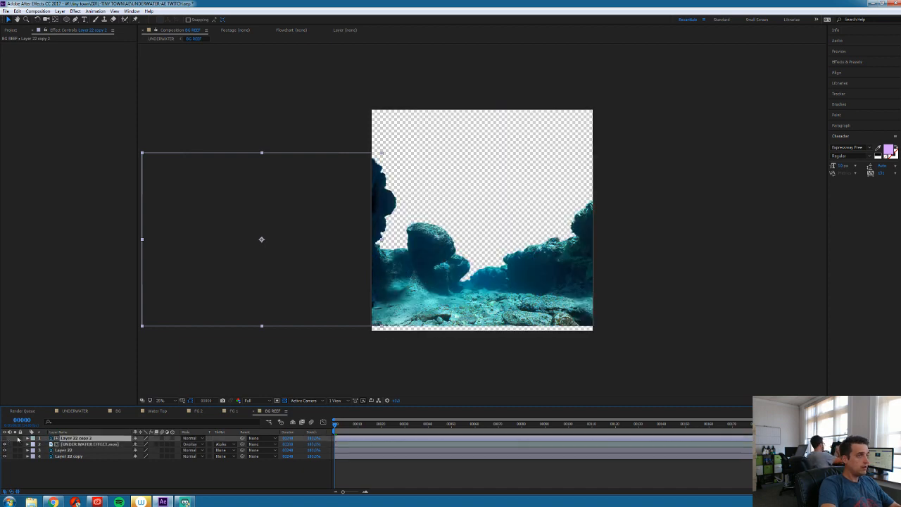
Try Layer 22 copy as the matte directly above UNDER WATER EFFECT.mov, and return it to the bottom of the layer stack
left_click(66, 457)
left_click_drag(66, 456, 39, 449)
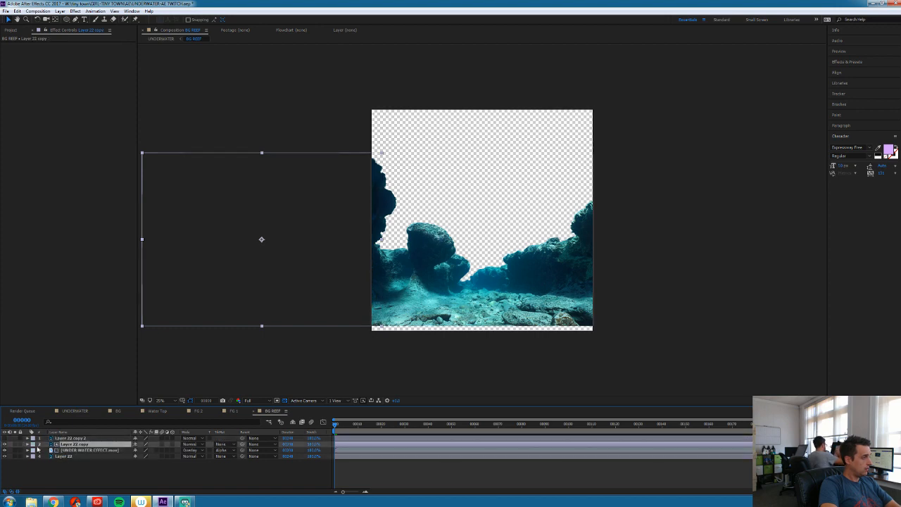
left_click_drag(57, 445, 80, 456)
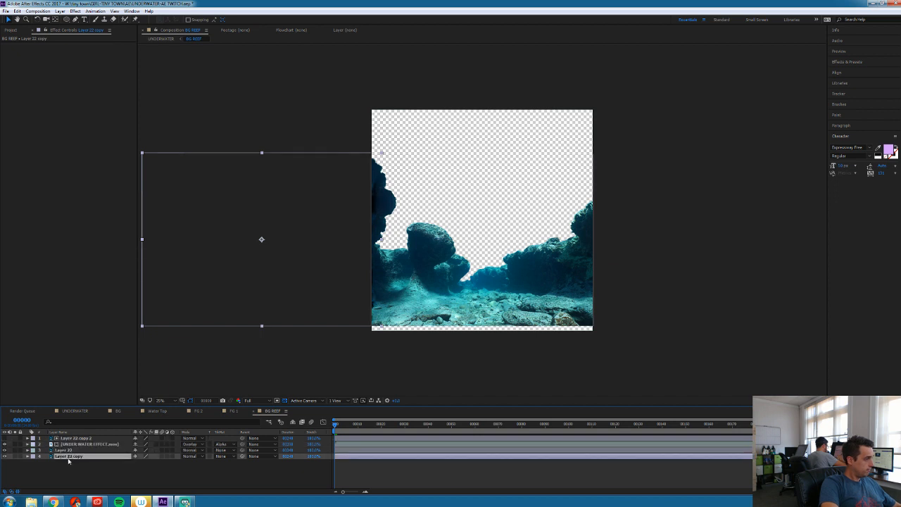
Duplicate Layer 22, place the duplicate directly above UNDER WATER EFFECT.mov as its alpha matte, and delete Layer 22 copy 2
left_click(64, 451)
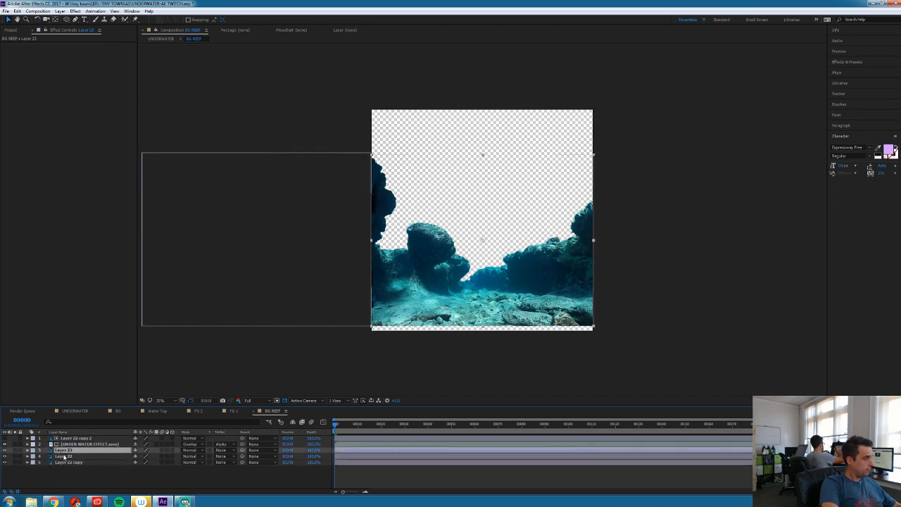
left_click_drag(64, 452, 5, 445)
key("Delete")
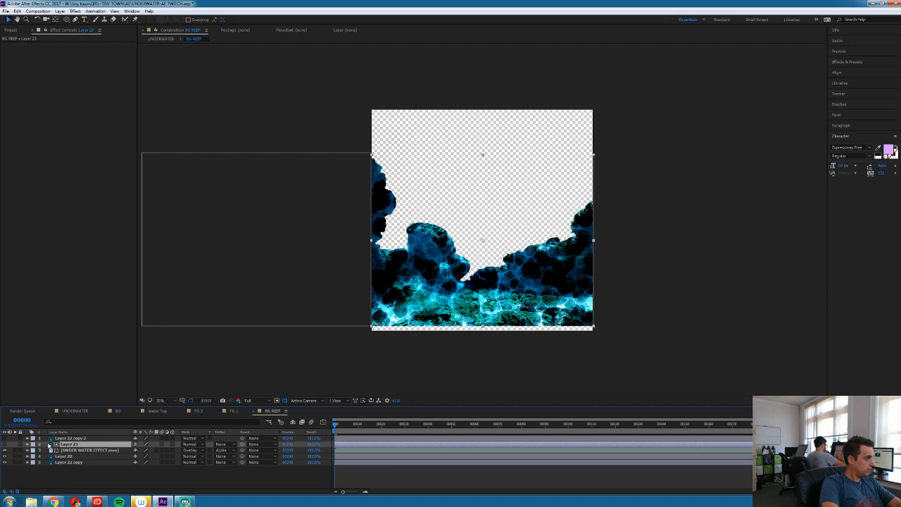
Set the opacity of UNDER WATER EFFECT.mov to 75% and preview the animated light on the background reef
left_click(74, 445)
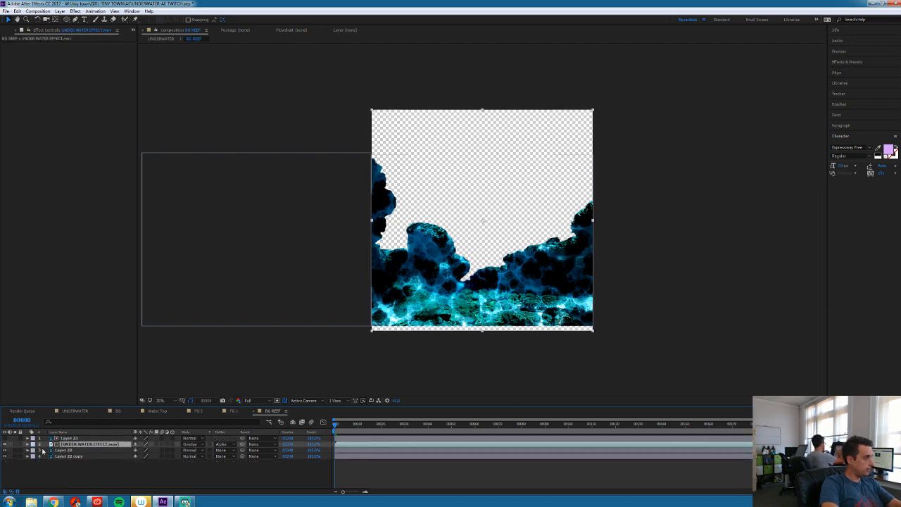
key("t")
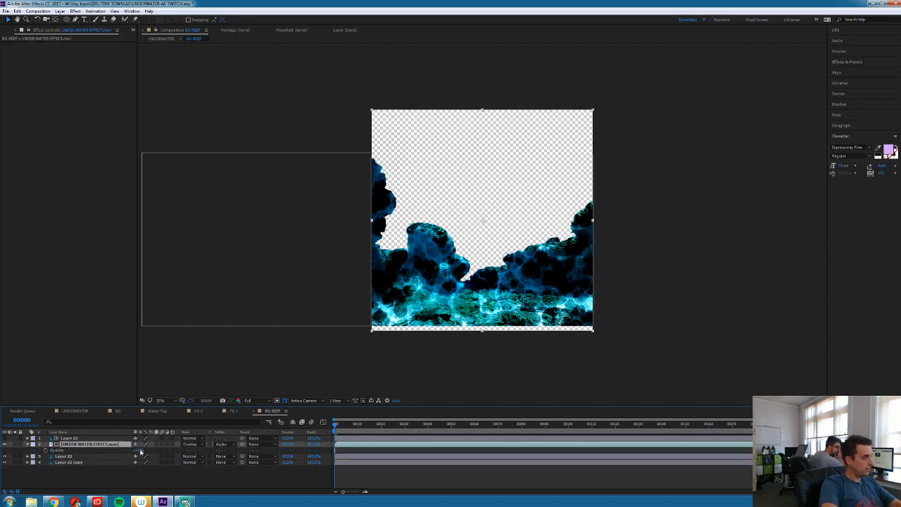
type("75")
key("Return")
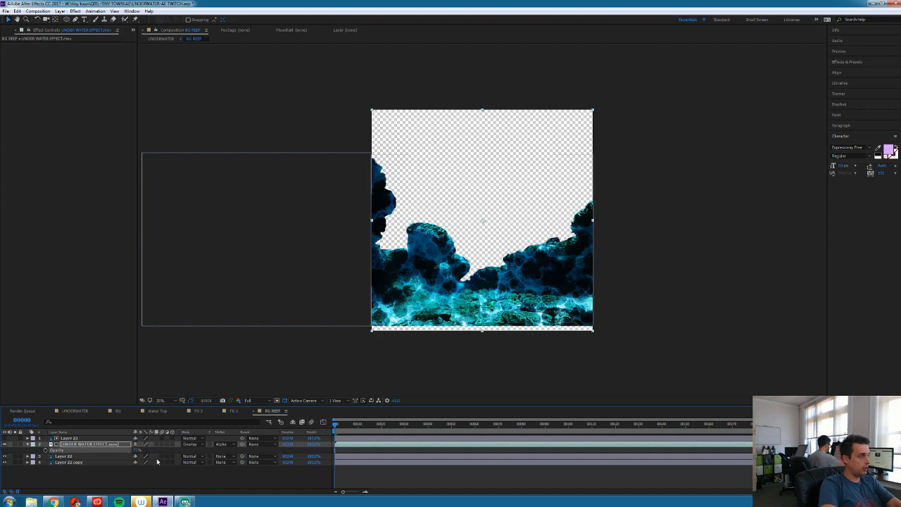
key("Return")
key("space")
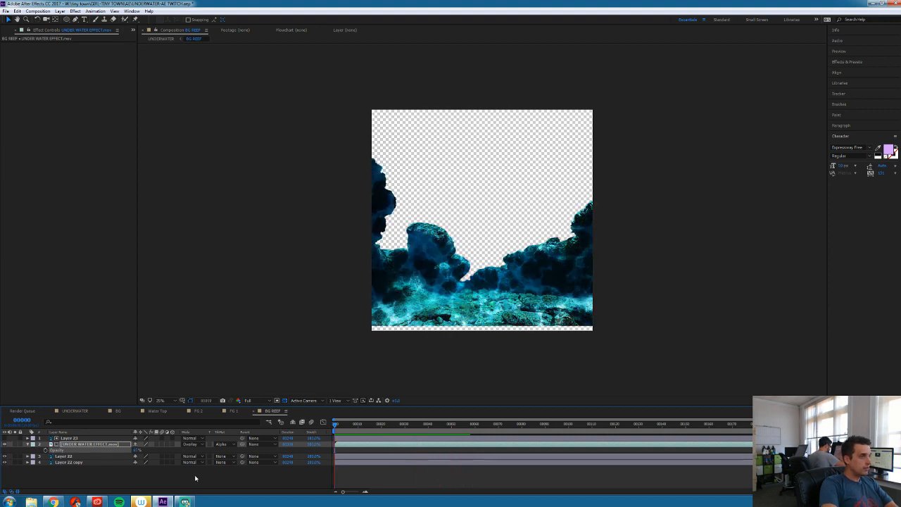
Set the opacity of UNDER WATER EFFECT.mov to 25% and toggle its visibility to compare the reef with and without it
left_click(162, 479)
left_click(72, 446)
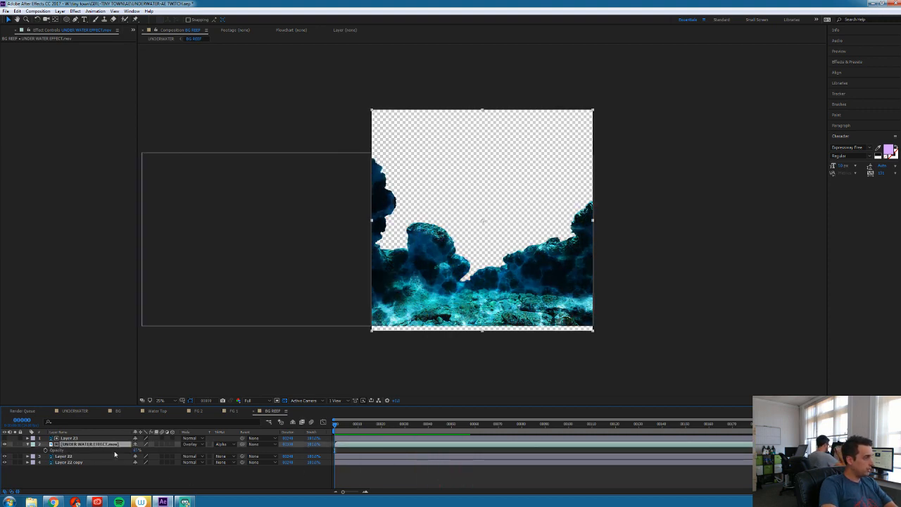
type("25")
key("Return")
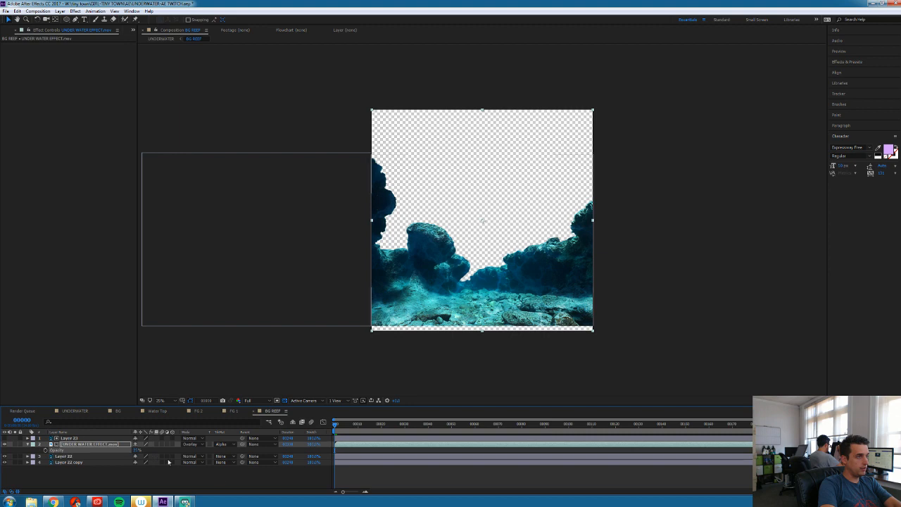
left_click(186, 475)
left_click(64, 445)
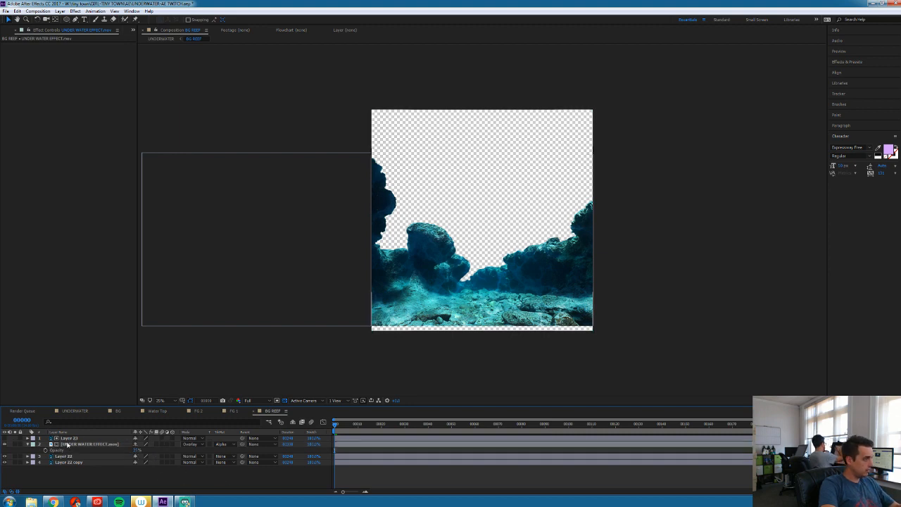
left_click(6, 446)
left_click(6, 446)
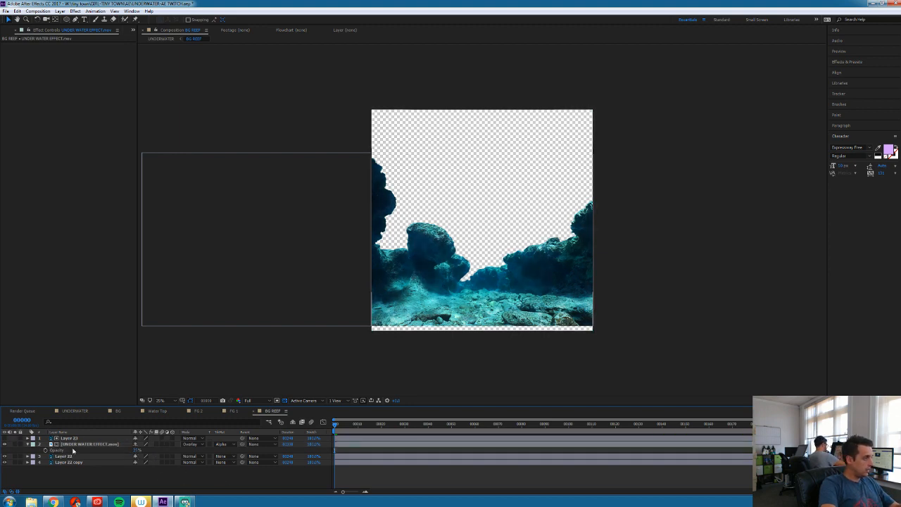
Add a second UNDER WATER EFFECT.mov at the top of BG REEF, raise its opacity to 100% and hide it
key("ctrl+d")
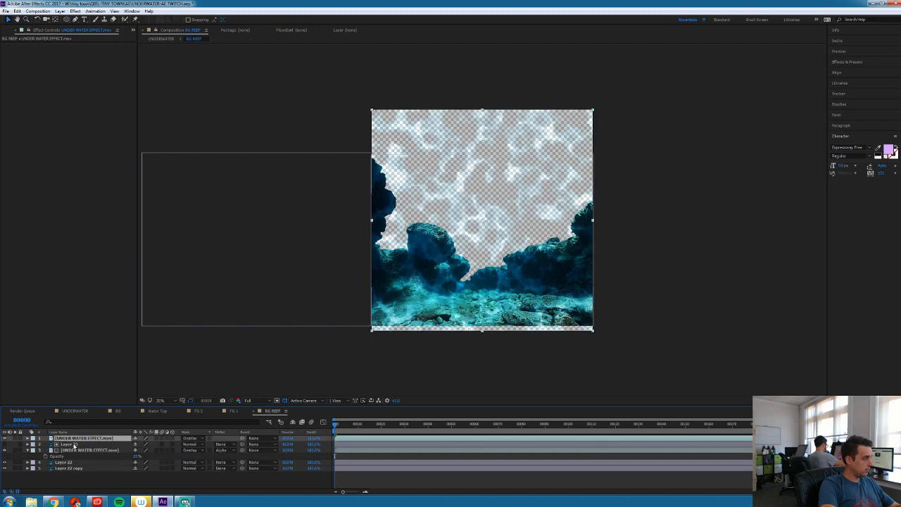
key("t")
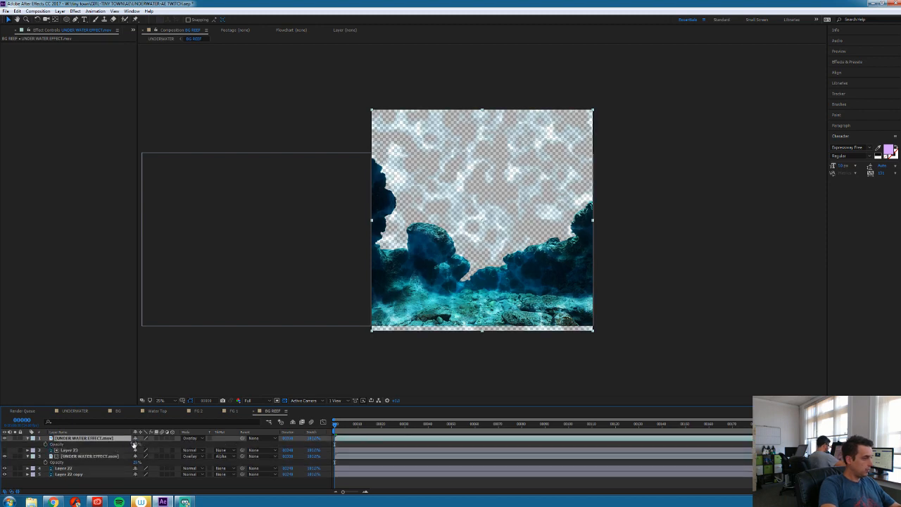
left_click_drag(135, 445, 190, 445)
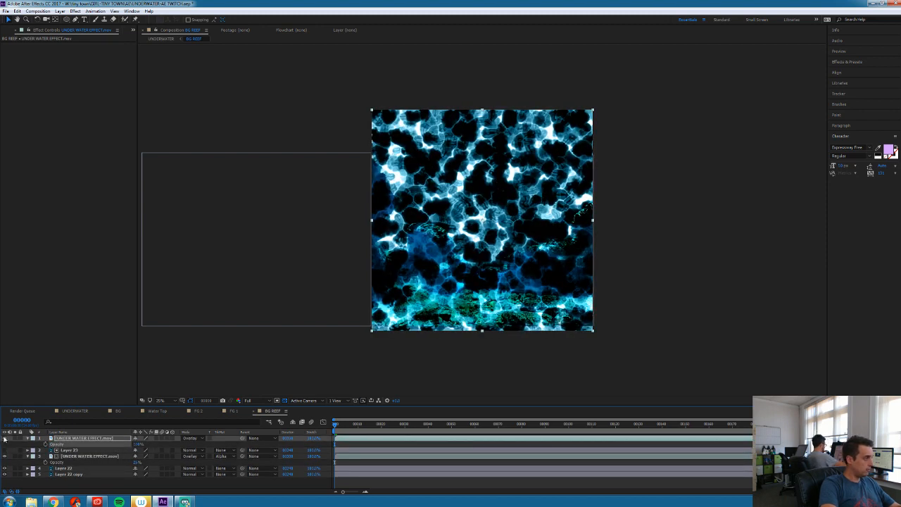
left_click(6, 438)
Duplicate Layer 22 again and place the duplicate at the top of the stack, above the second UNDER WATER EFFECT.mov
left_click(67, 475)
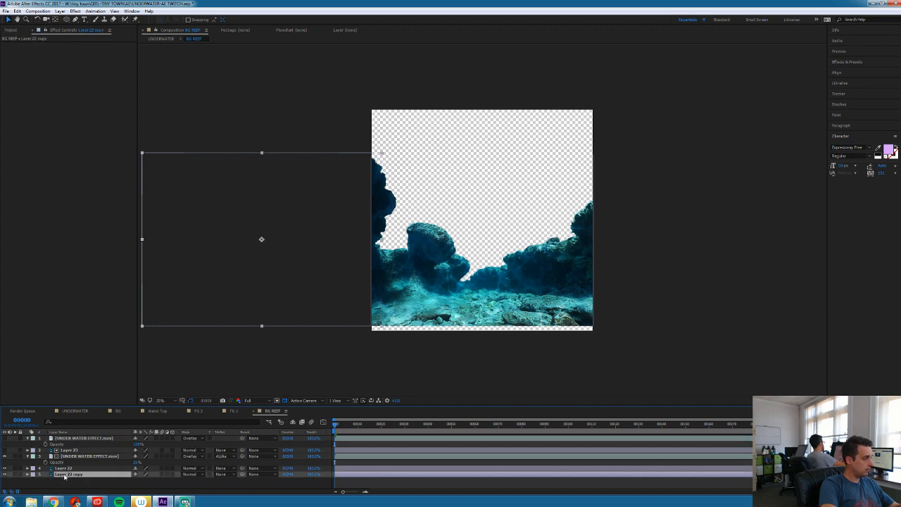
left_click(64, 468)
key("ctrl+d")
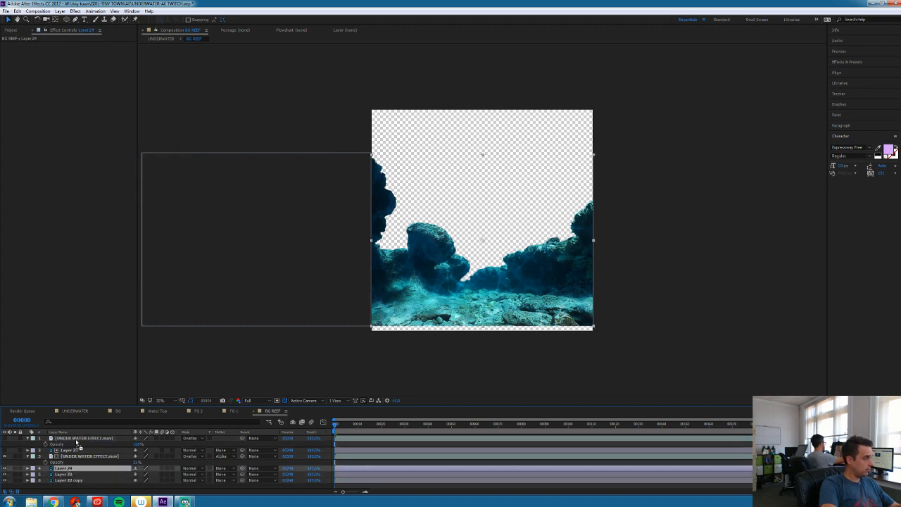
key("ctrl+shift+bracketright")
left_click(86, 445)
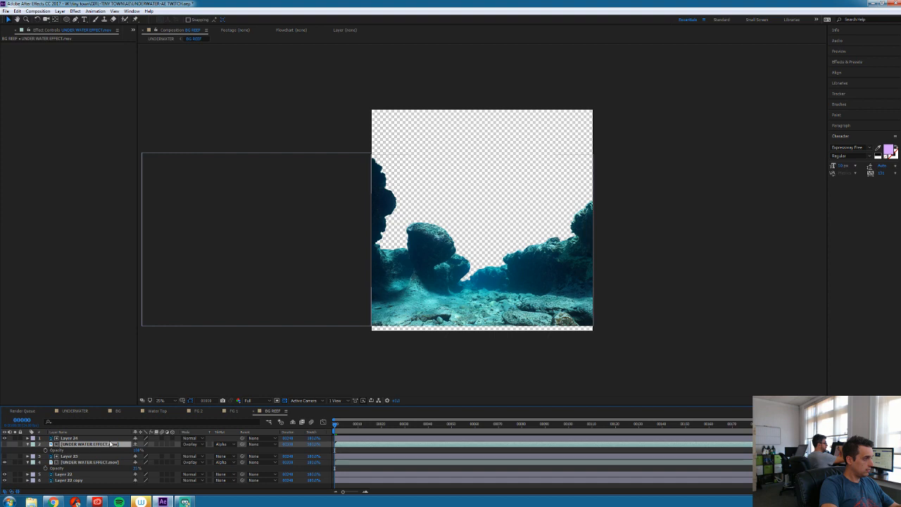
left_click(87, 439)
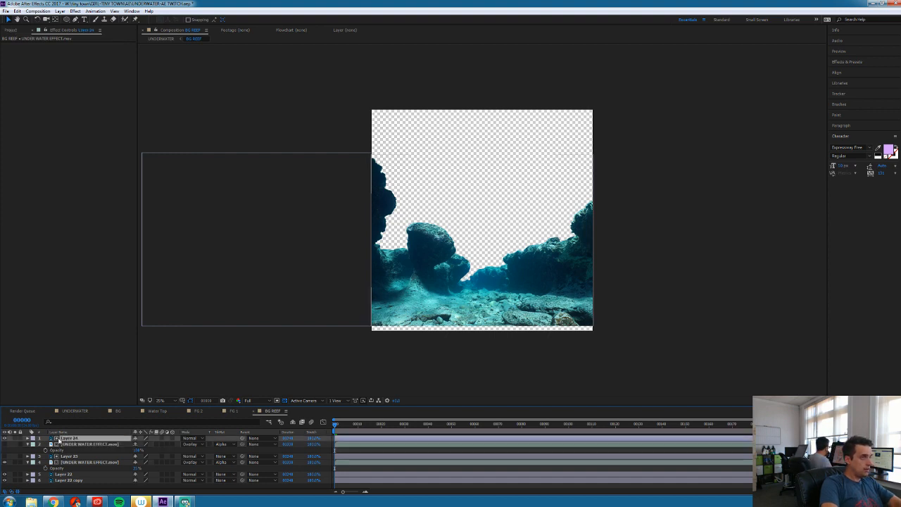
Set the upper UNDER WATER EFFECT.mov to Alpha Inverted Matte "Layer 24" and show the effect layer
left_click(97, 445)
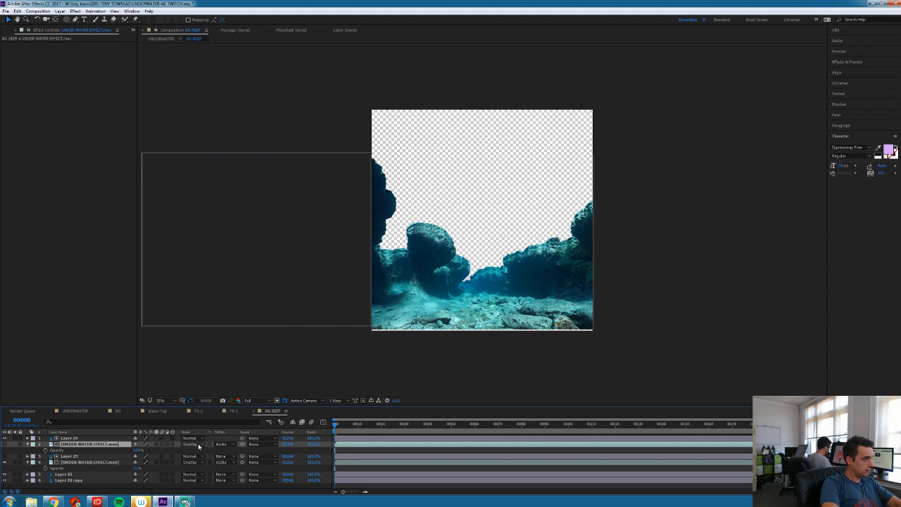
left_click(223, 444)
left_click(238, 469)
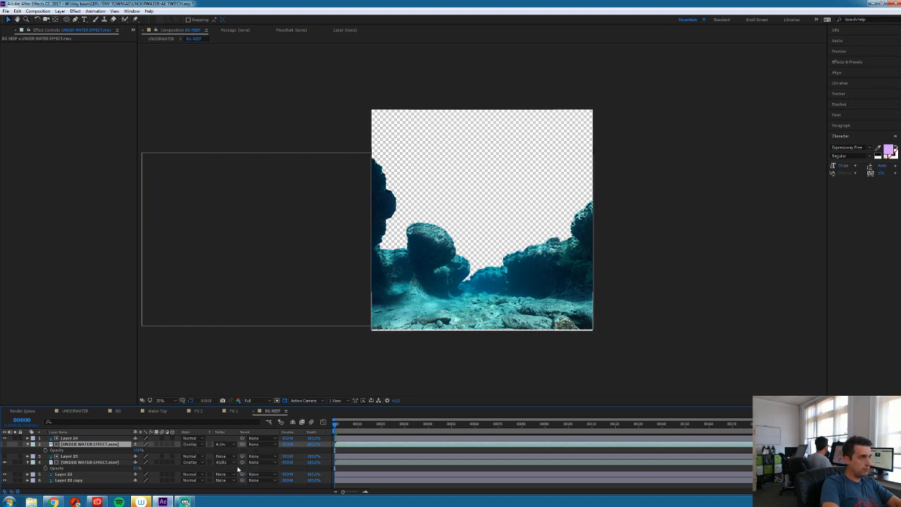
left_click(4, 445)
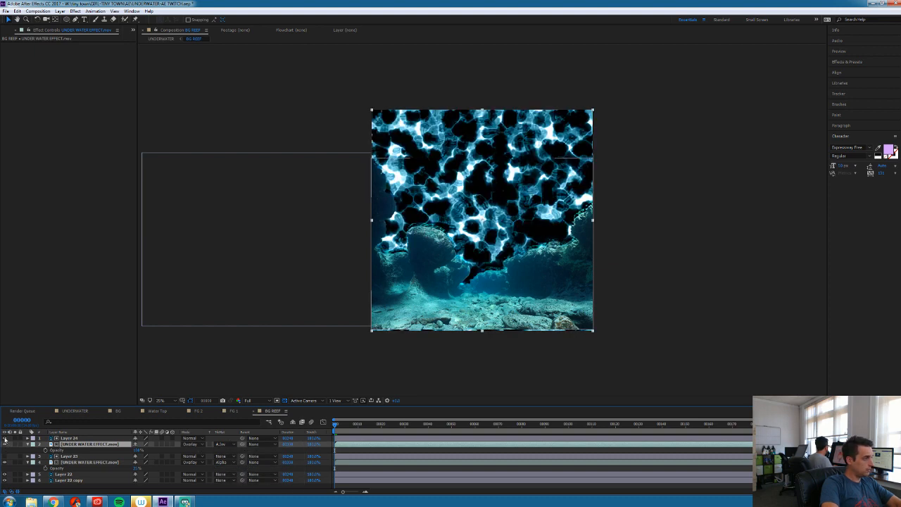
Switch the upper UNDER WATER EFFECT.mov to Alpha Matte "Layer 24"
left_click(222, 448)
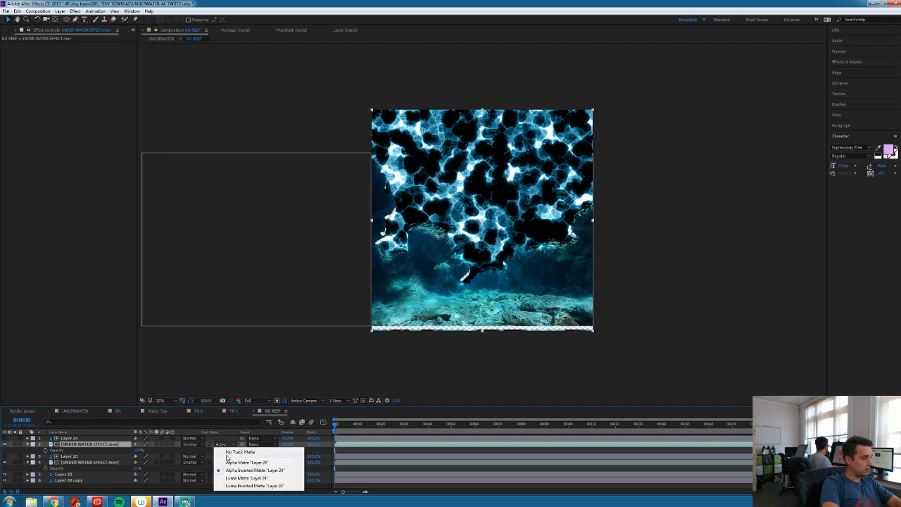
left_click(238, 461)
left_click(238, 463)
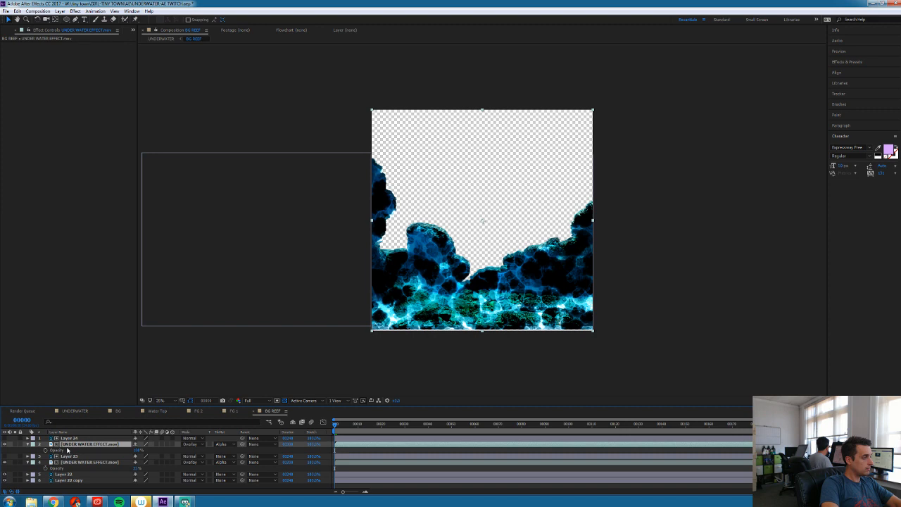
Undo the last matte and visibility changes, and move the upper UNDER WATER EFFECT.mov above Layer 24
key("ctrl+z")
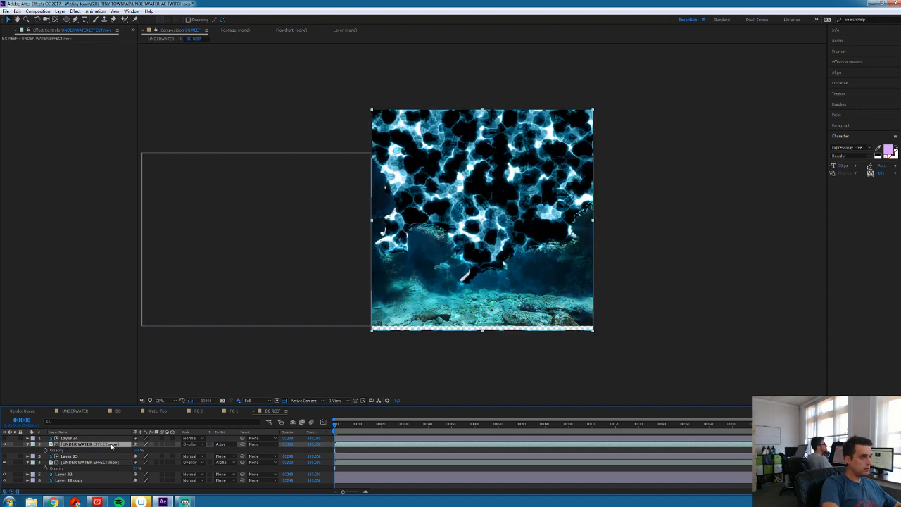
key("ctrl+z")
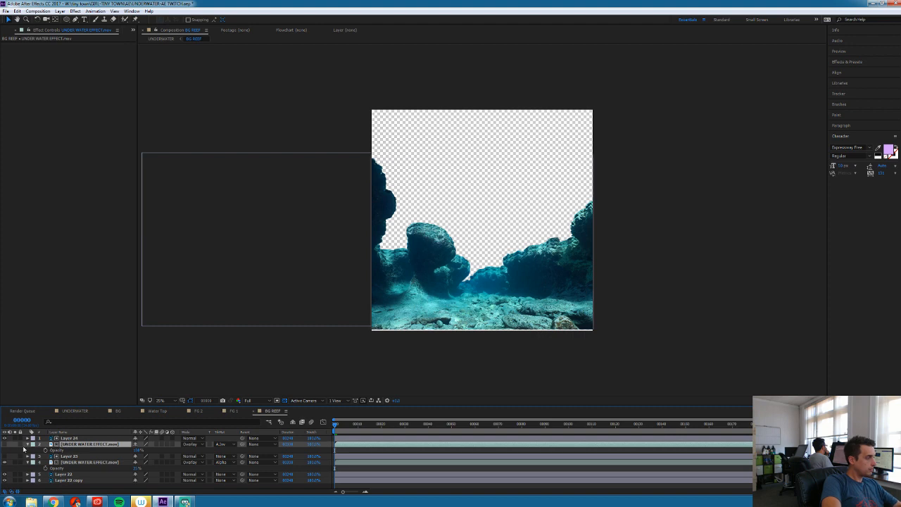
left_click_drag(62, 445, 65, 437)
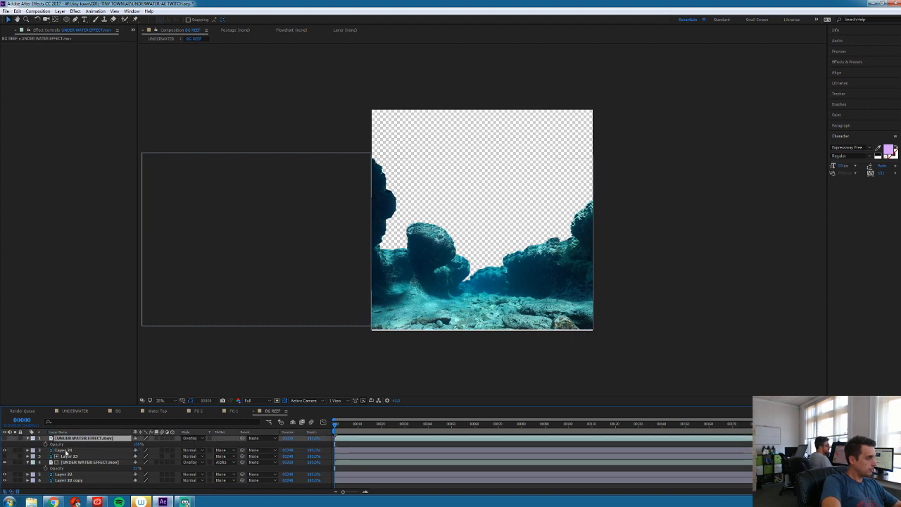
Delete the shifted Layer 24 and duplicate Layer 23 twice, keeping the copies beneath the top UNDER WATER EFFECT.mov
left_click(67, 451)
key("Delete")
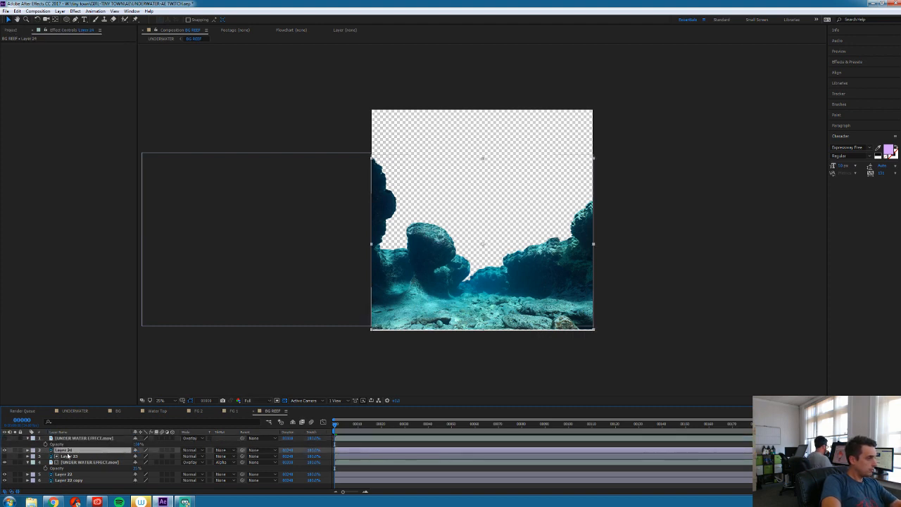
left_click(70, 452)
key("ctrl+d")
key("ctrl+d")
Show and solo Layer 24, and set its track matte to Alpha Inverted Matte "Layer 25"
left_click(5, 457)
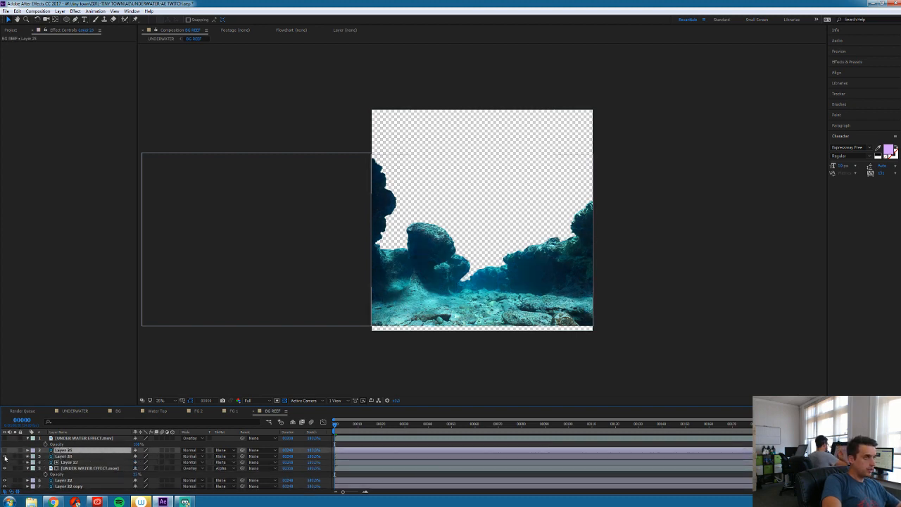
left_click(15, 456)
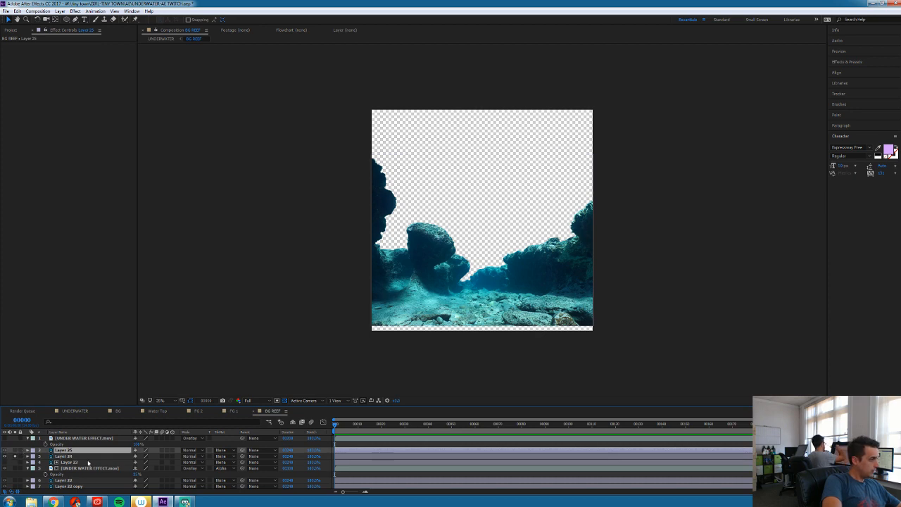
left_click(67, 456)
left_click(223, 457)
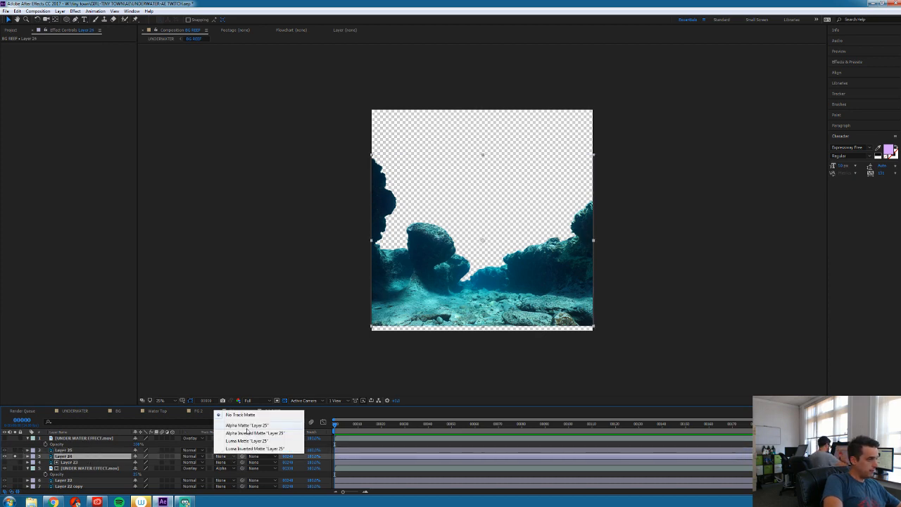
left_click(248, 434)
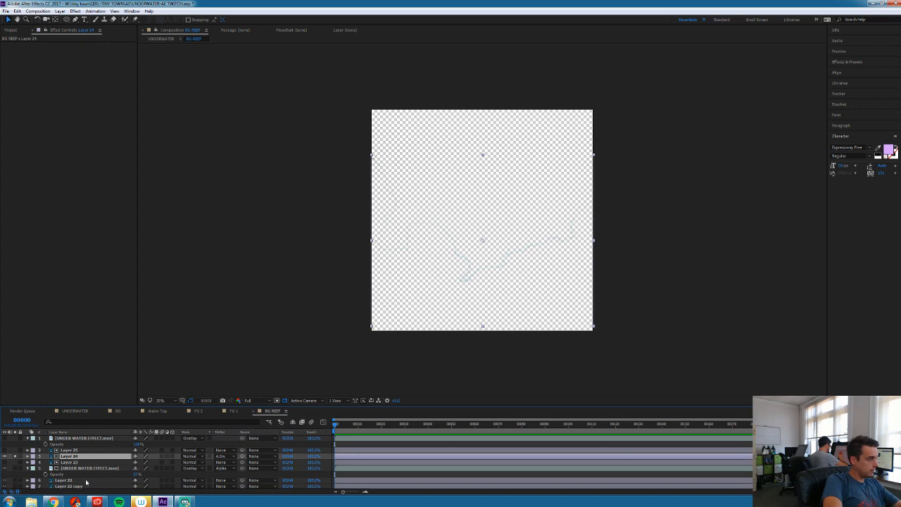
Nudge matte Layer 25 downward so only a thin band along the upper reef edges remains
left_click(75, 451)
key("Down")
key("Down")
key("Down")
key("Down")
key("Down")
key("Down")
key("Down")
key("Down")
key("Down")
key("Down")
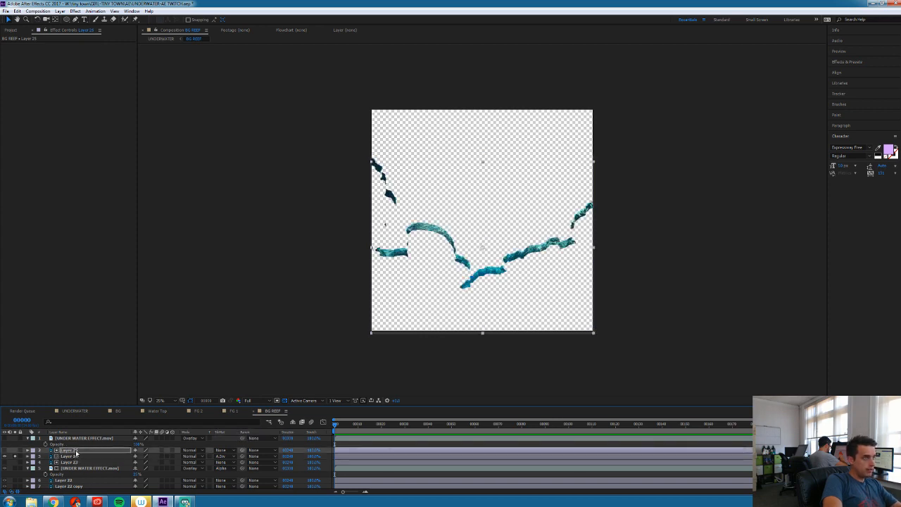
Add a Gaussian Blur to Layer 25 and raise its Blurriness to soften the matte edge
left_click(73, 11)
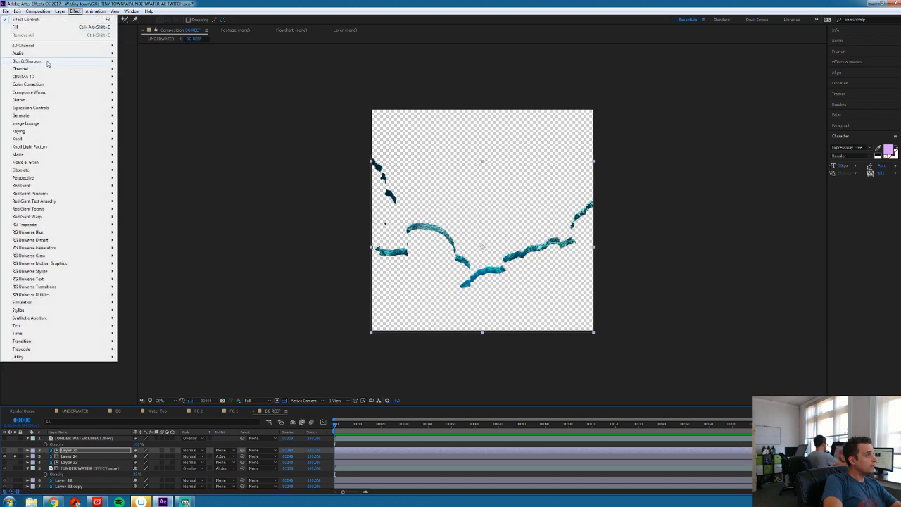
left_click(141, 139)
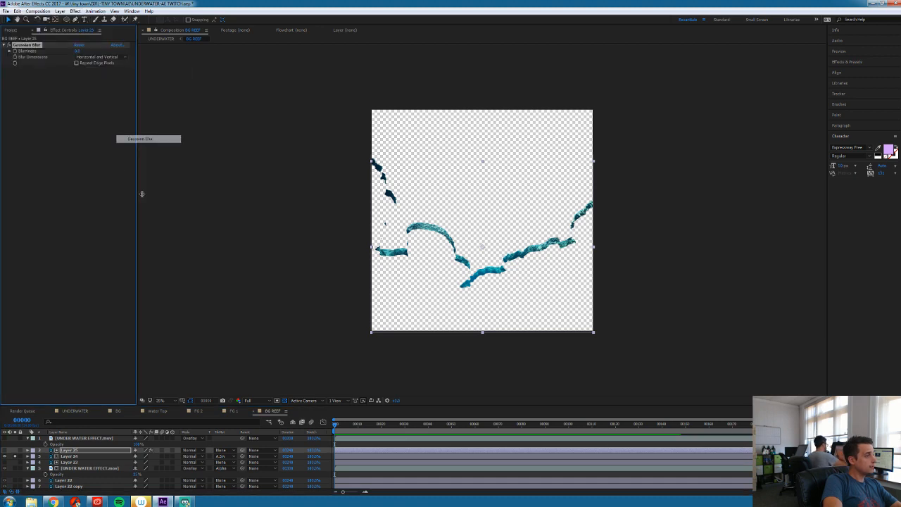
left_click_drag(78, 51, 123, 54)
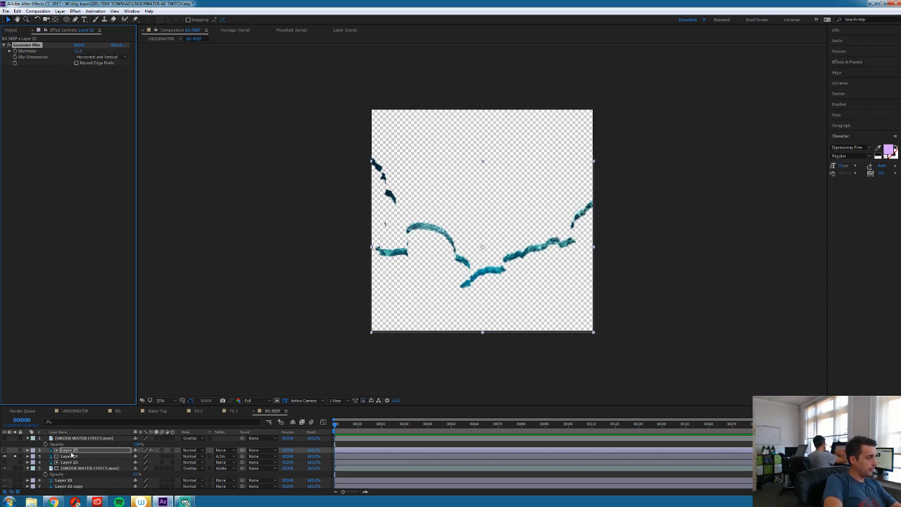
Pre-compose Layer 25 and Layer 24 into a new composition named BG HILIGHT
left_click(73, 456)
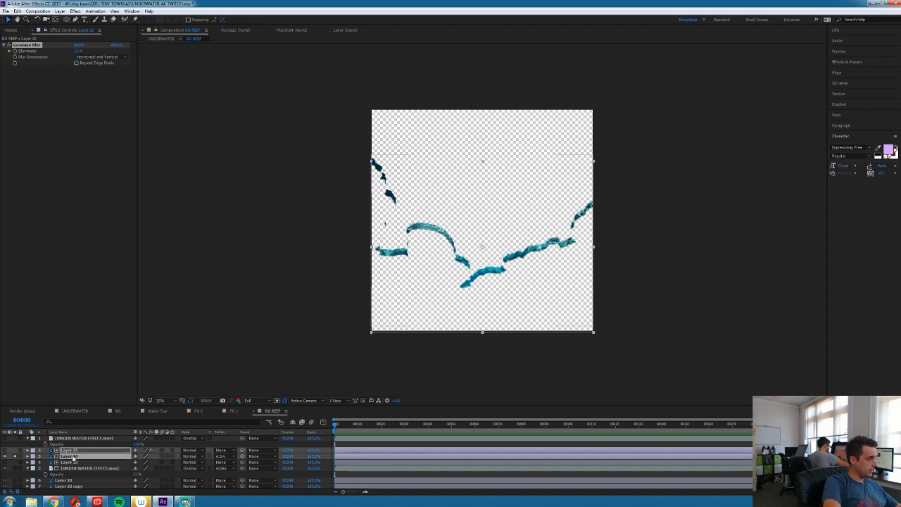
left_click(89, 469, "ctrl")
key("ctrl+shift+c")
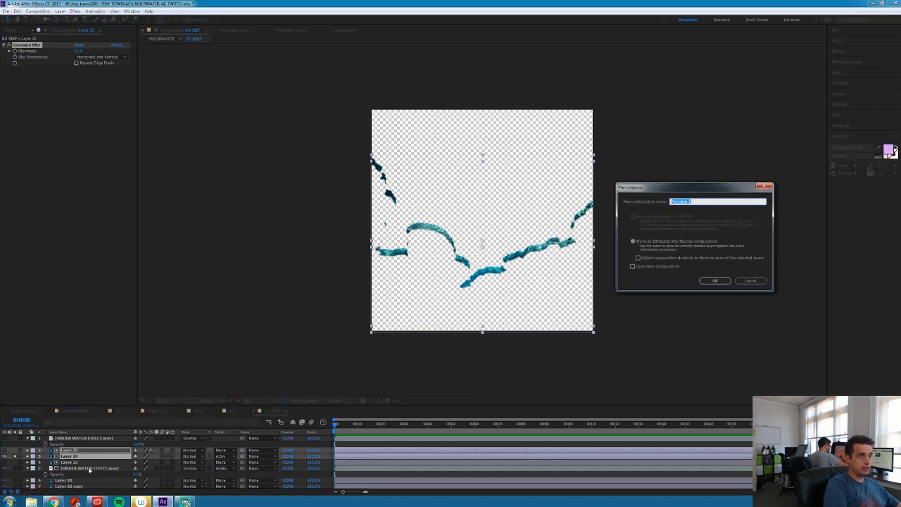
type("BG")
key("BackSpace")
key("BackSpace")
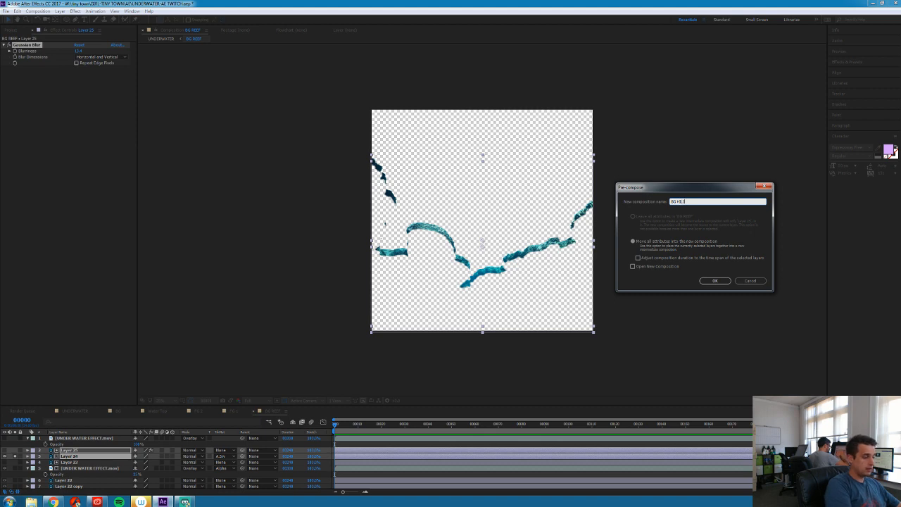
key("Return")
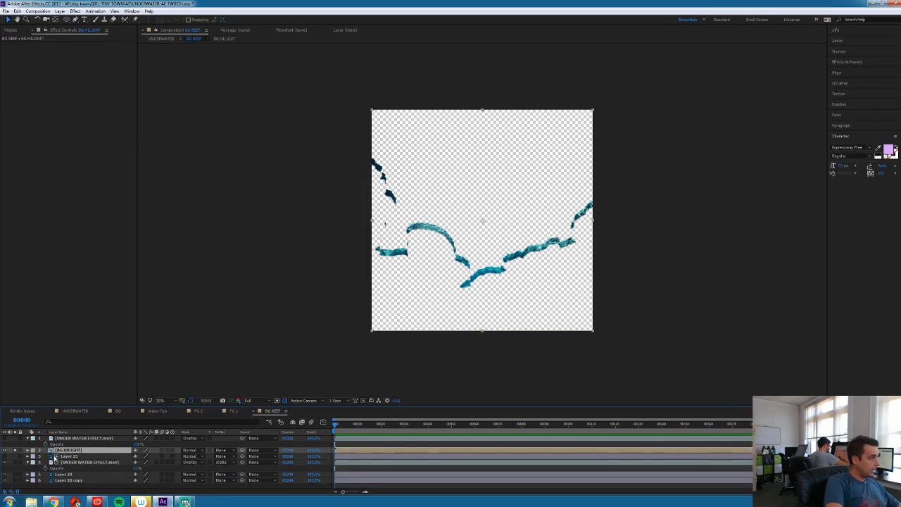
Move the top UNDER WATER EFFECT.mov below BG HILIGHT, solo it and set its track matte to Alpha Matte "[BG HILIGHT]"
left_click_drag(59, 440, 62, 456)
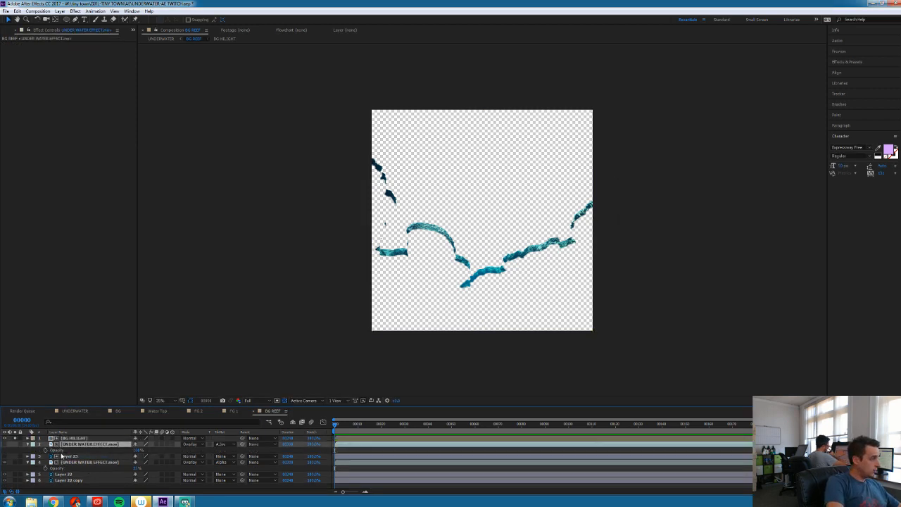
left_click(15, 444)
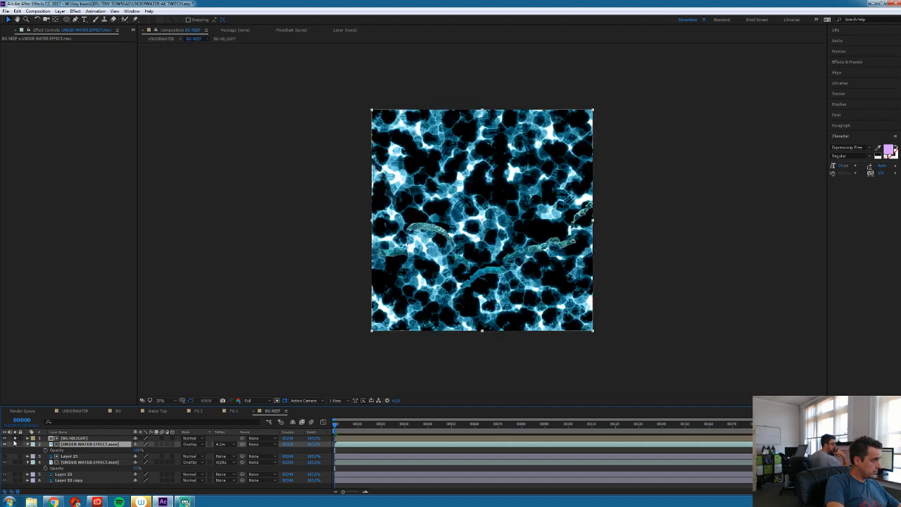
left_click(219, 445)
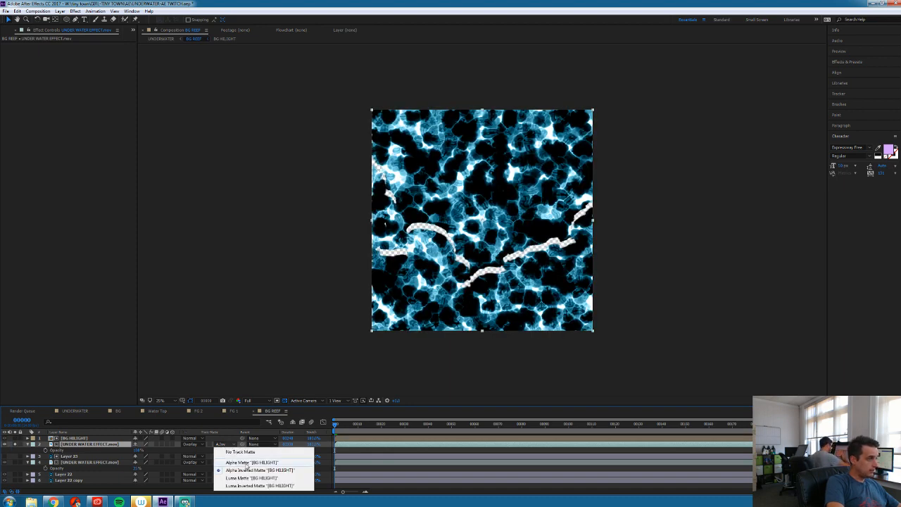
left_click(244, 462)
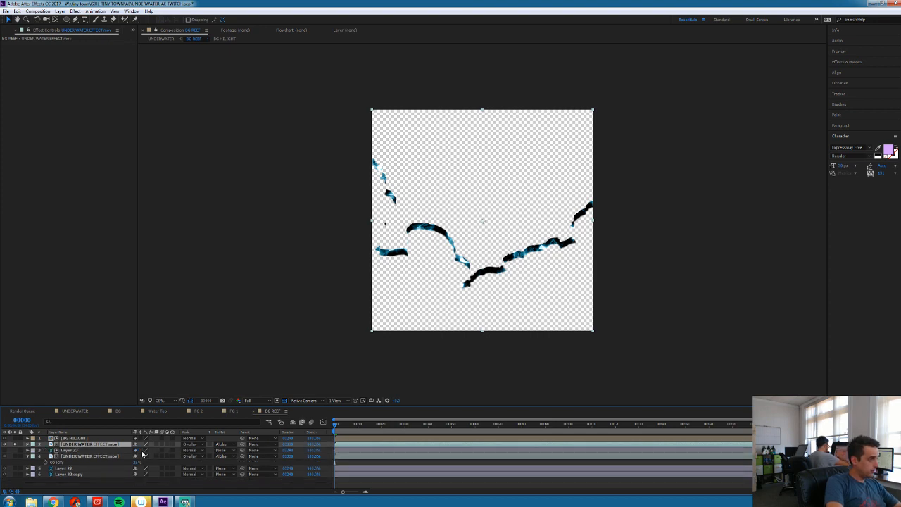
Adjust the opacity of the UNDER WATER EFFECT.mov below BG HILIGHT and set its blending mode to Add
left_click(141, 450)
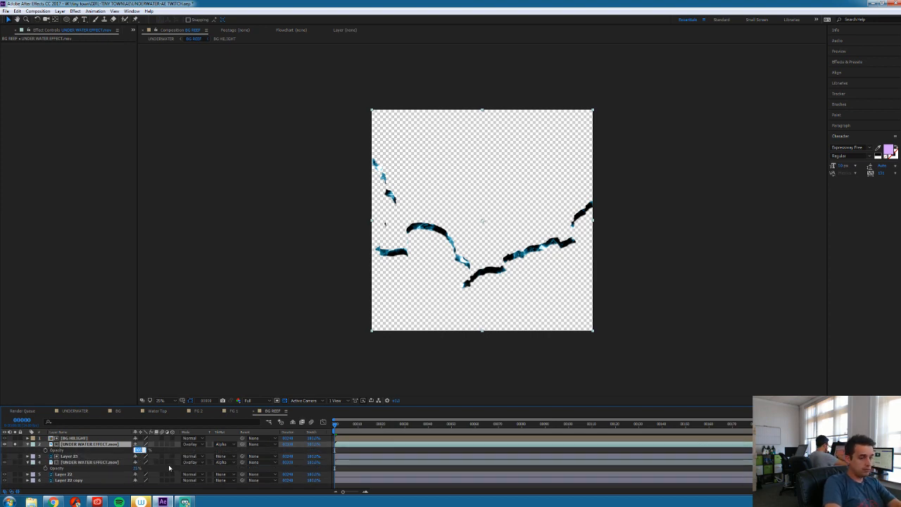
left_click(79, 445)
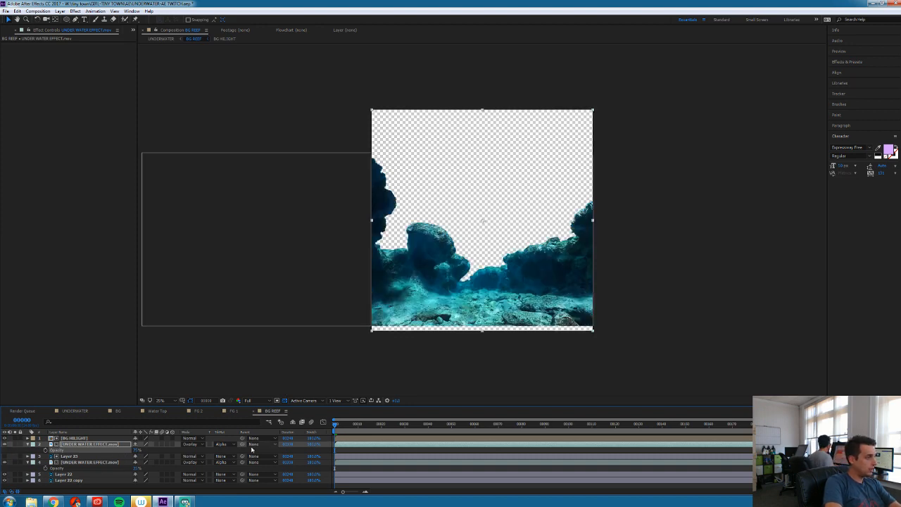
left_click(200, 445)
left_click(198, 205)
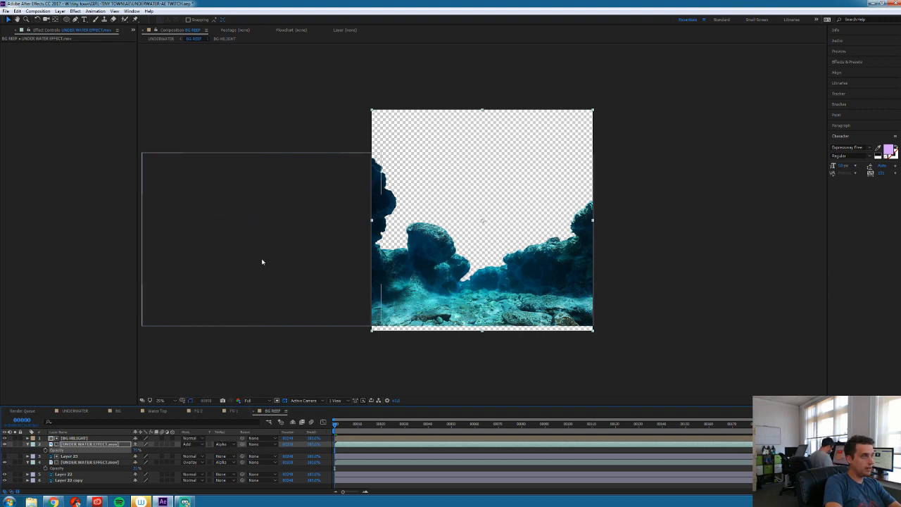
Preview the reef light animation in the BG REEF composition and in the full UNDERWATER composition
key("space")
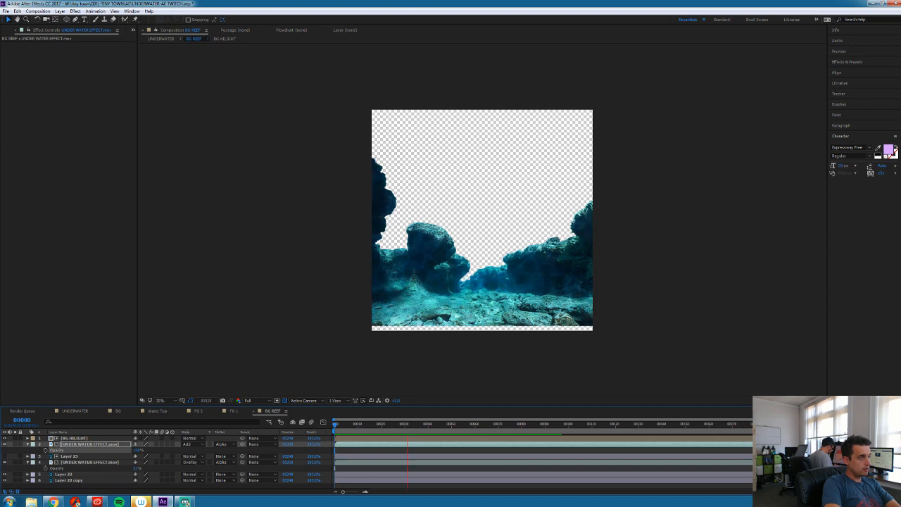
key("space")
left_click(78, 411)
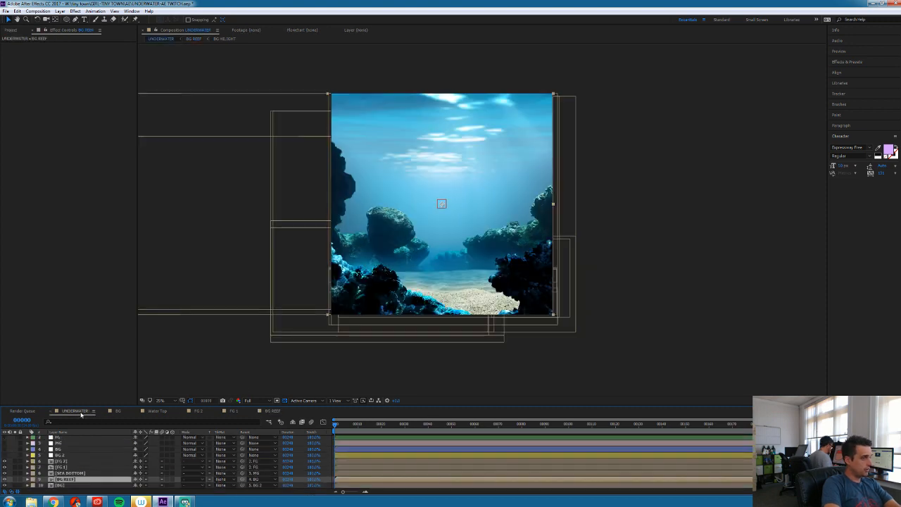
key("space")
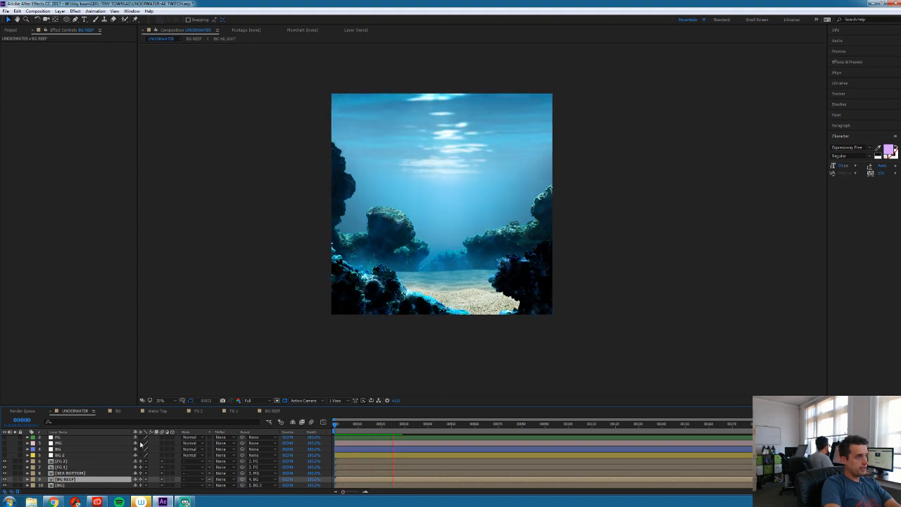
key("space")
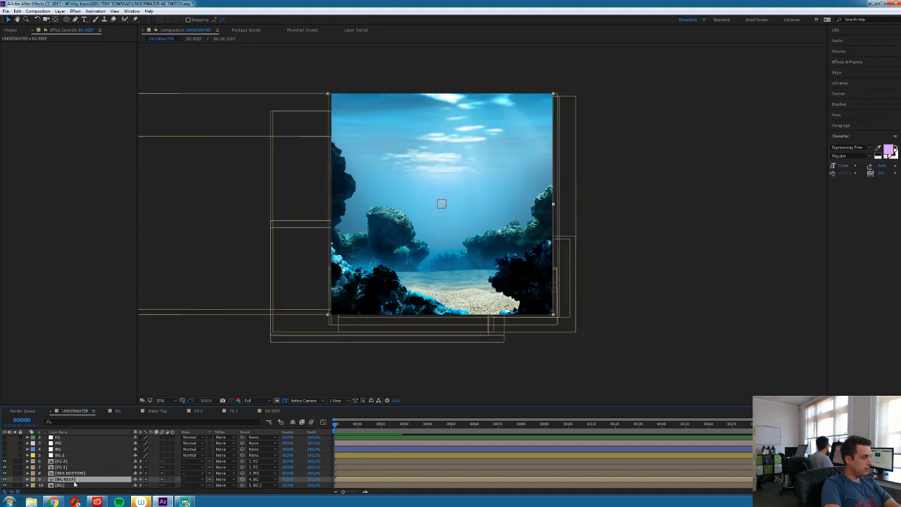
Open the SEA BOTTOM composition, solo Layer 13, and place a duplicate of it at the top of the stack
double_click(71, 472)
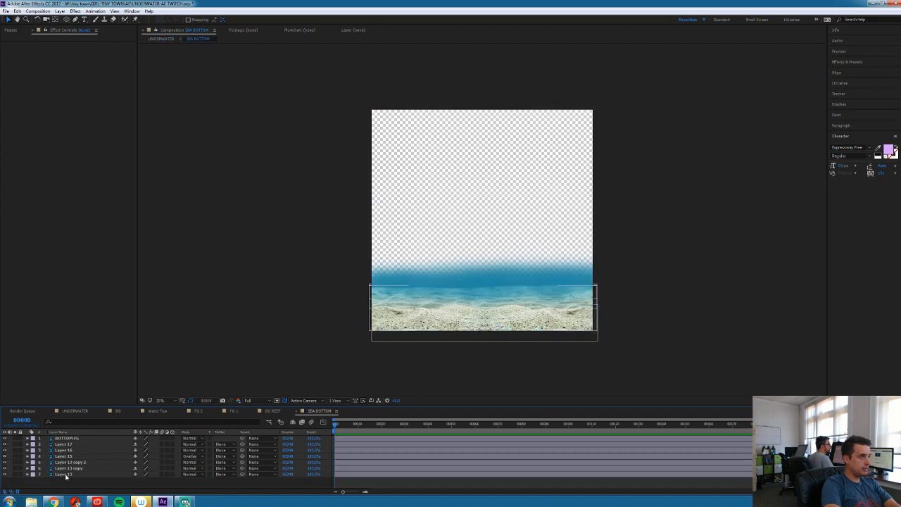
left_click(78, 439)
left_click(64, 474)
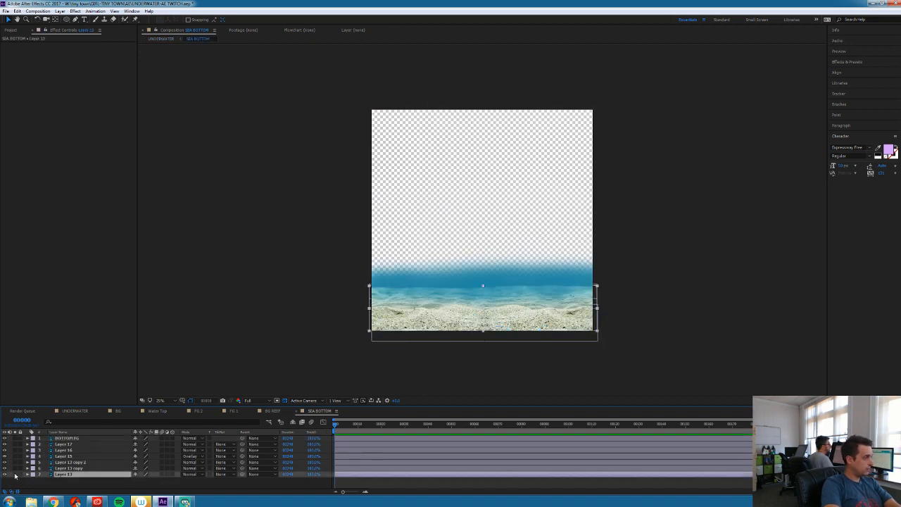
left_click(16, 474)
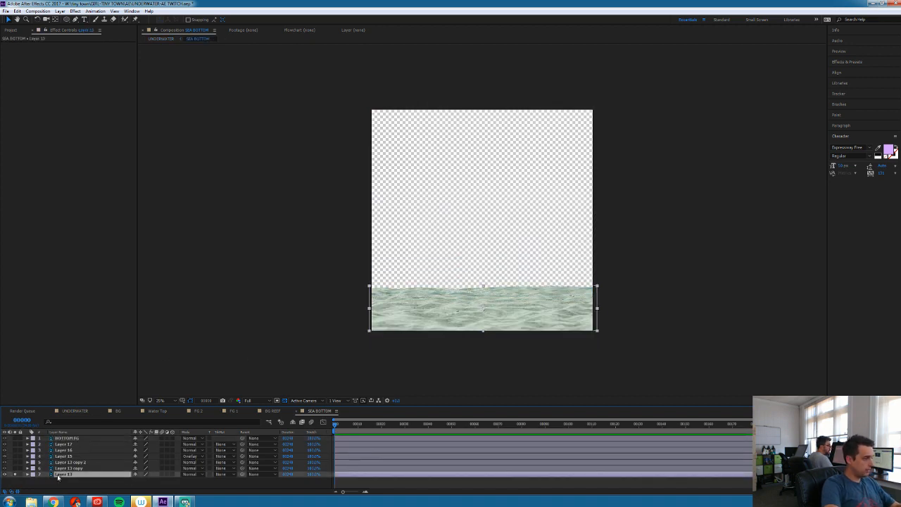
key("ctrl+d")
left_click_drag(59, 476, 71, 438)
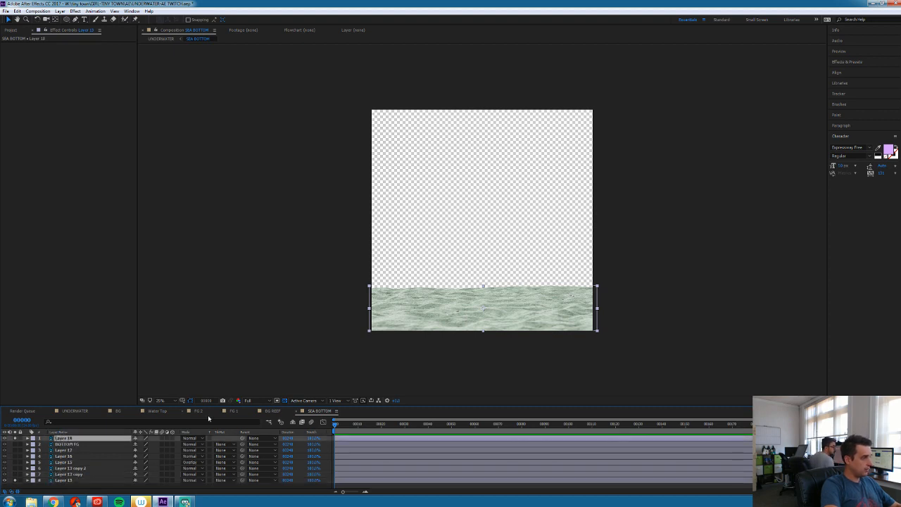
Copy the lower UNDER WATER EFFECT.mov from BG REEF into SEA BOTTOM beneath Layer 18 and adjust its opacity
left_click(274, 412)
left_click(73, 462)
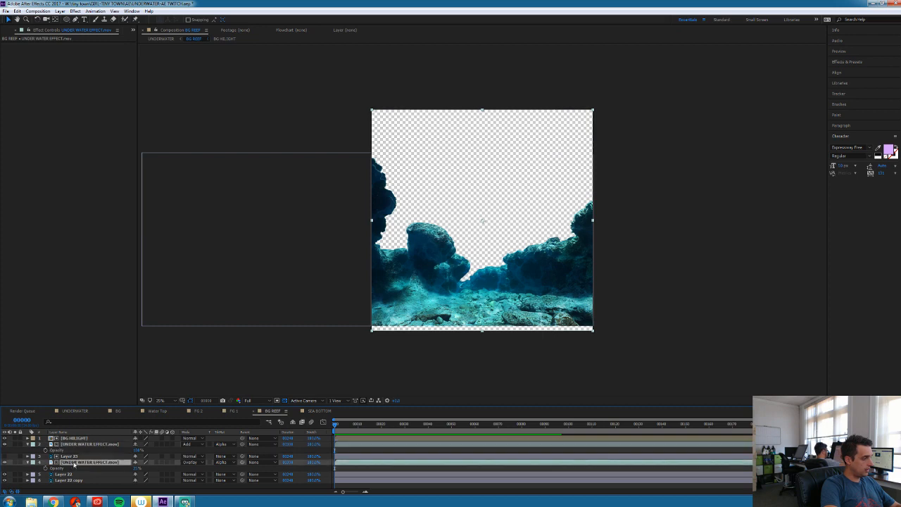
left_click(315, 412)
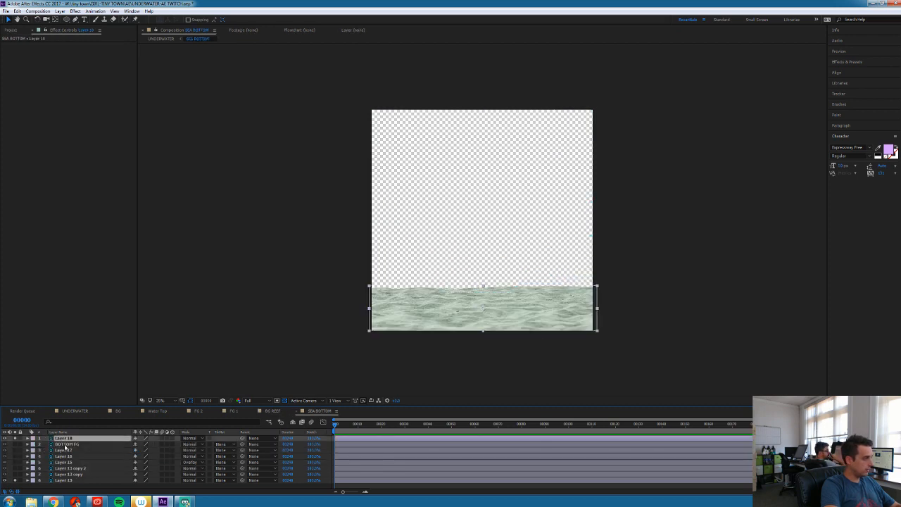
key("ctrl+v")
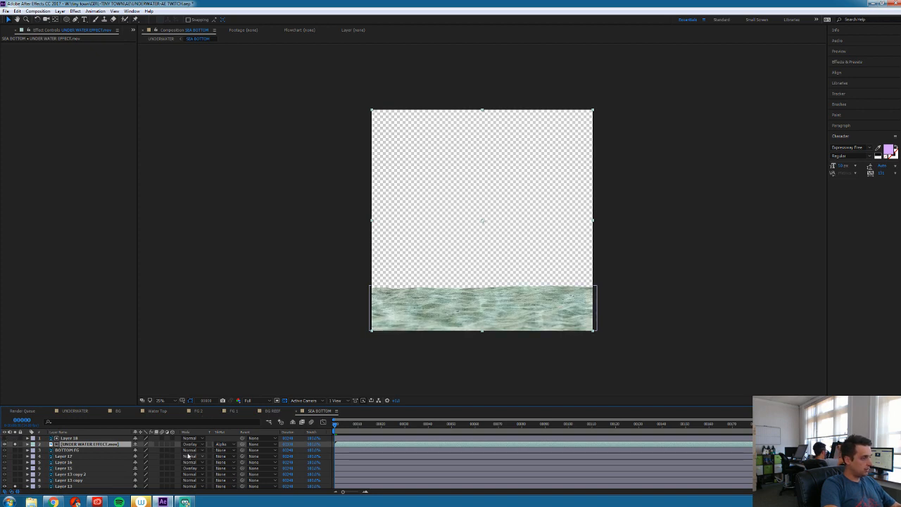
key("t")
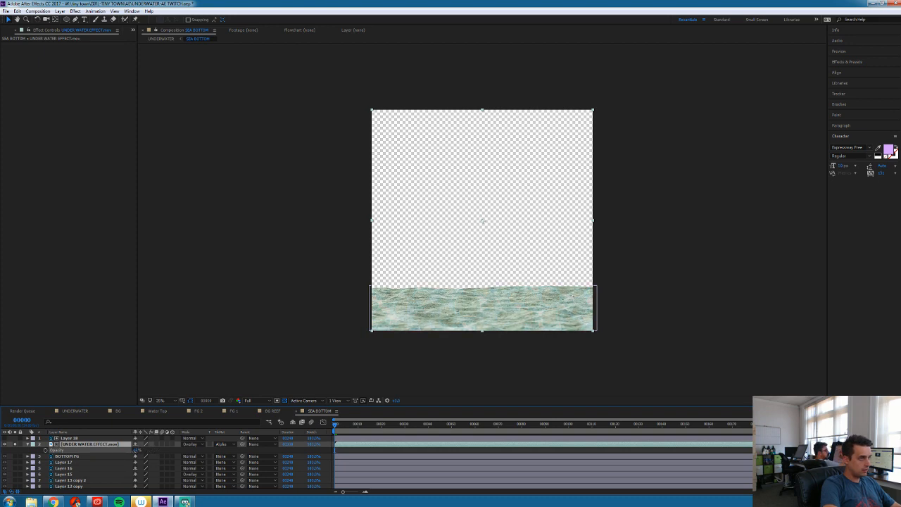
left_click(134, 452)
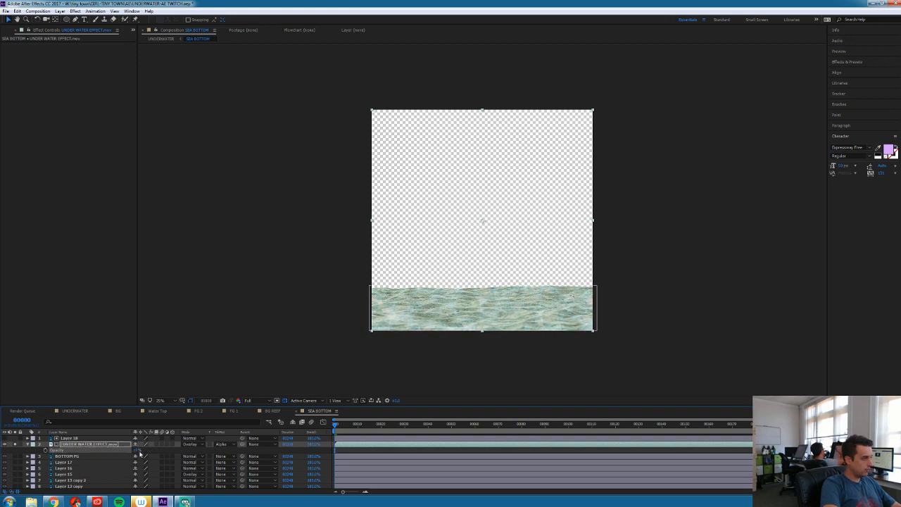
Set the opacity of UNDER WATER EFFECT.mov in the FG 2 composition to 50%
left_click(202, 411)
key("t")
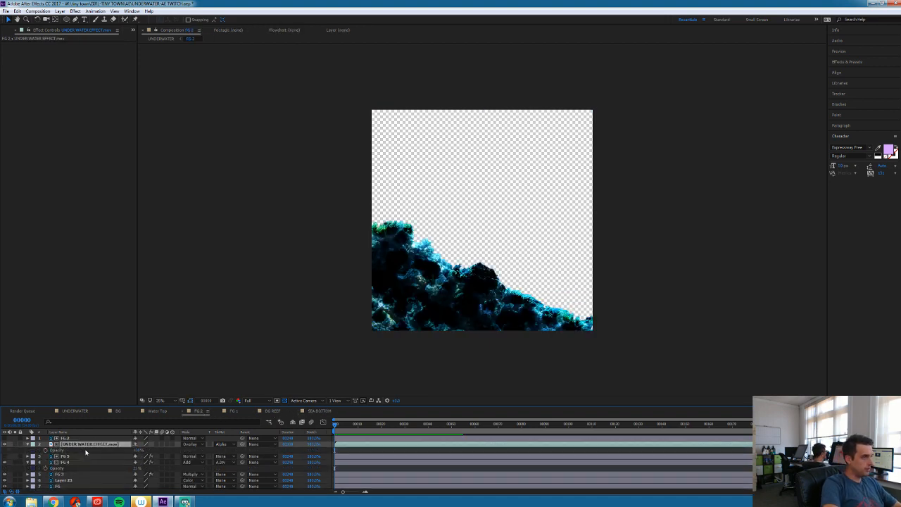
left_click(138, 450)
type("50")
key("Return")
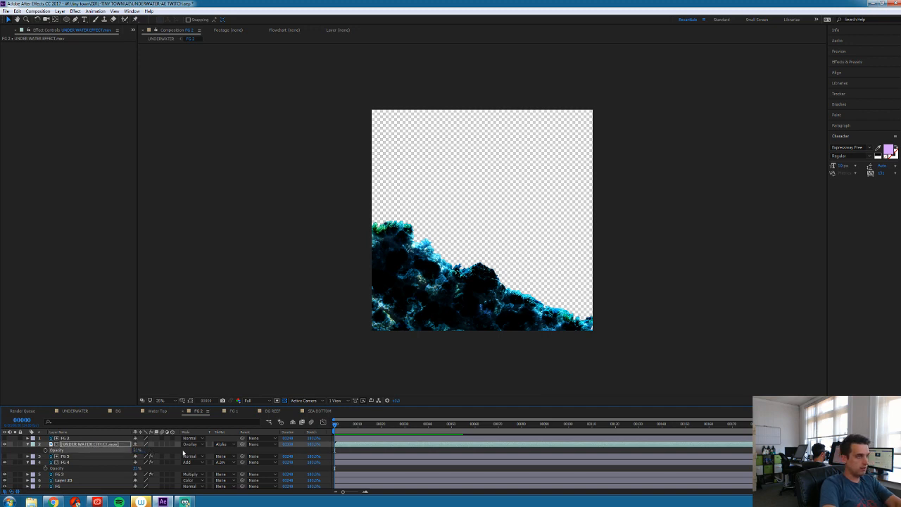
Reduce the opacity of UNDER WATER EFFECT.mov in the FG 1 composition
left_click(223, 411)
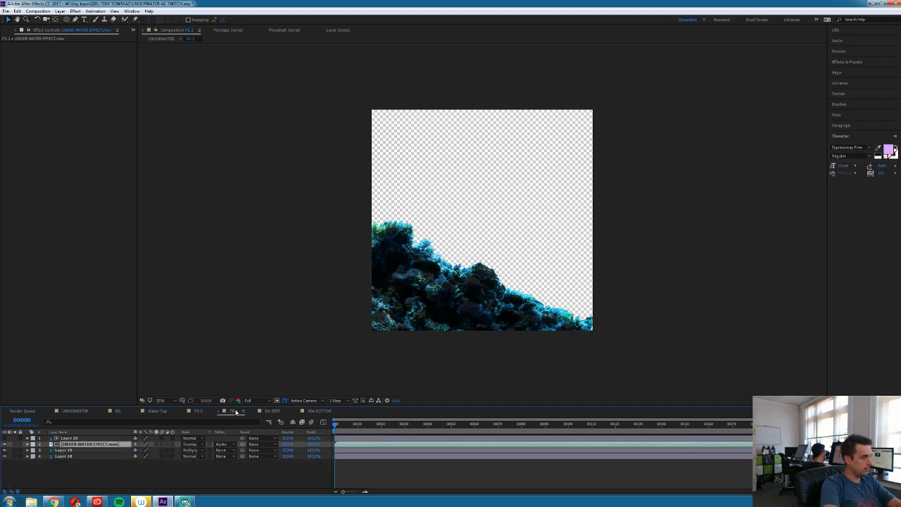
key("t")
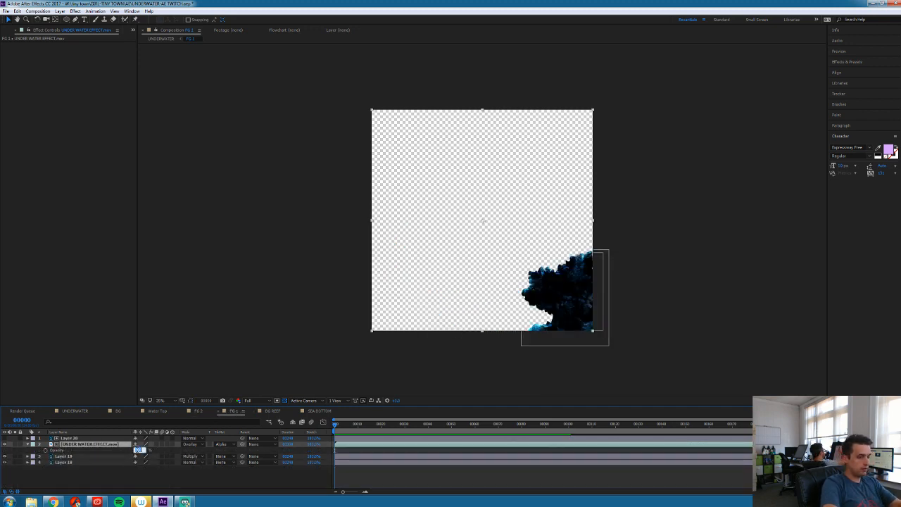
left_click_drag(141, 449, 164, 453)
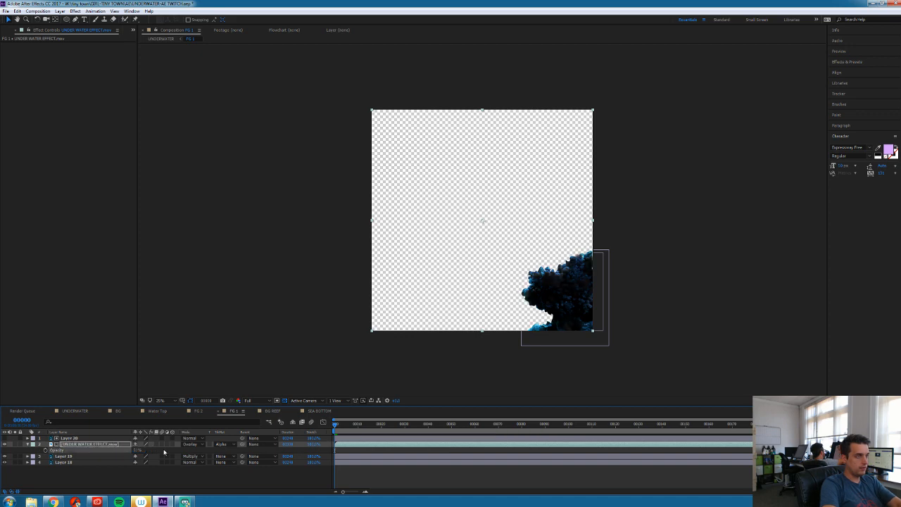
Open the SEA BOTTOM composition from UNDERWATER and apply the Corner Pin effect to UNDER WATER EFFECT.mov
left_click(86, 412)
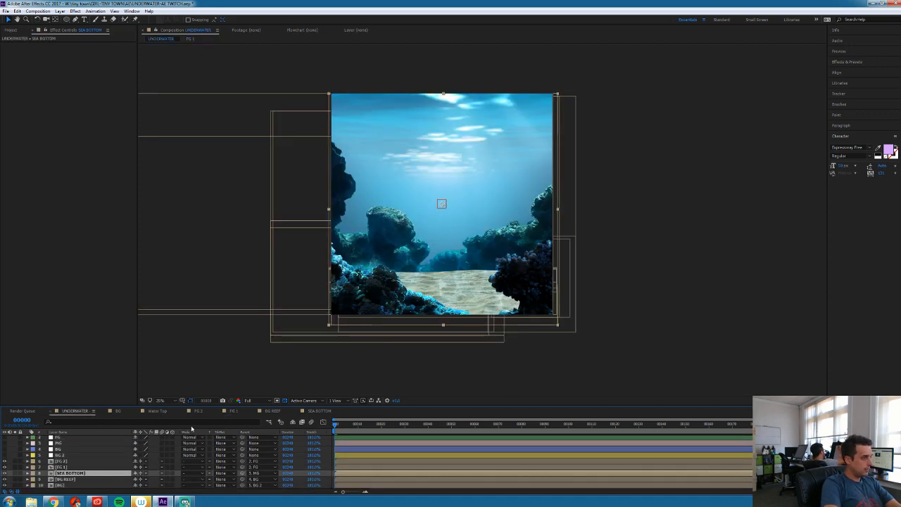
double_click(65, 474)
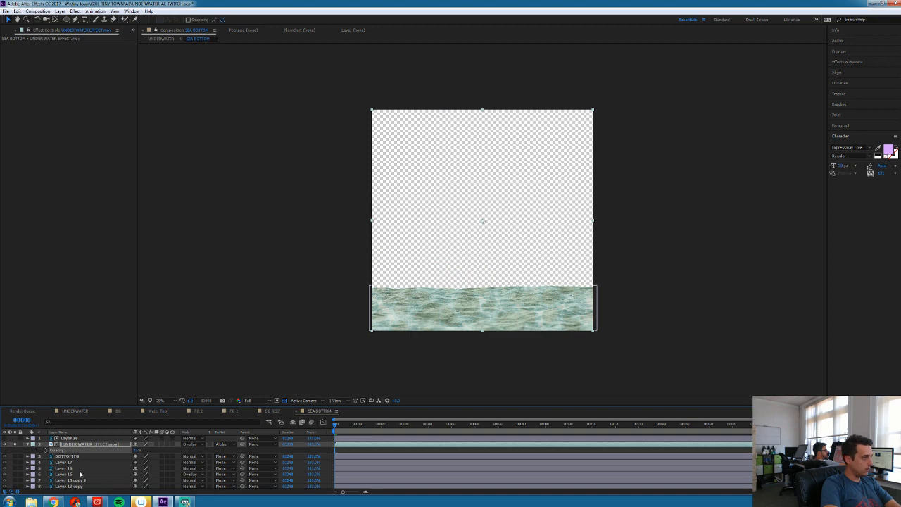
left_click(82, 445)
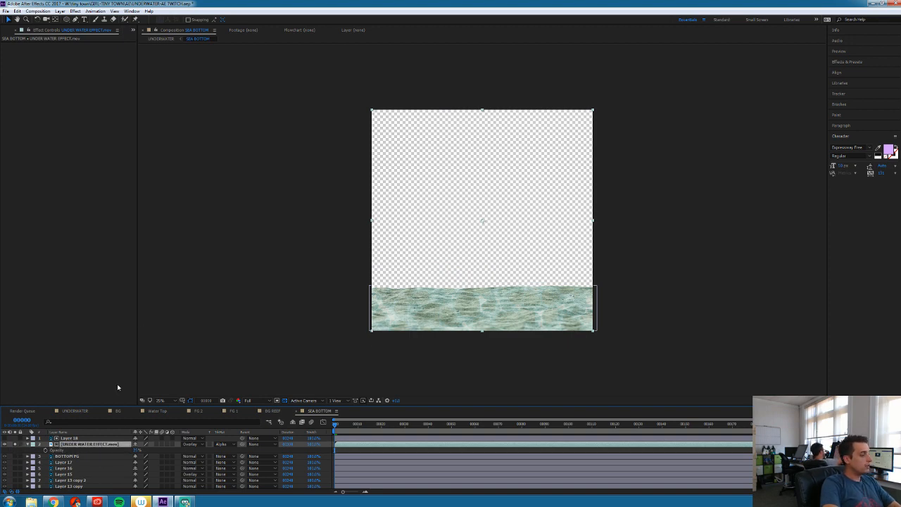
left_click(75, 11)
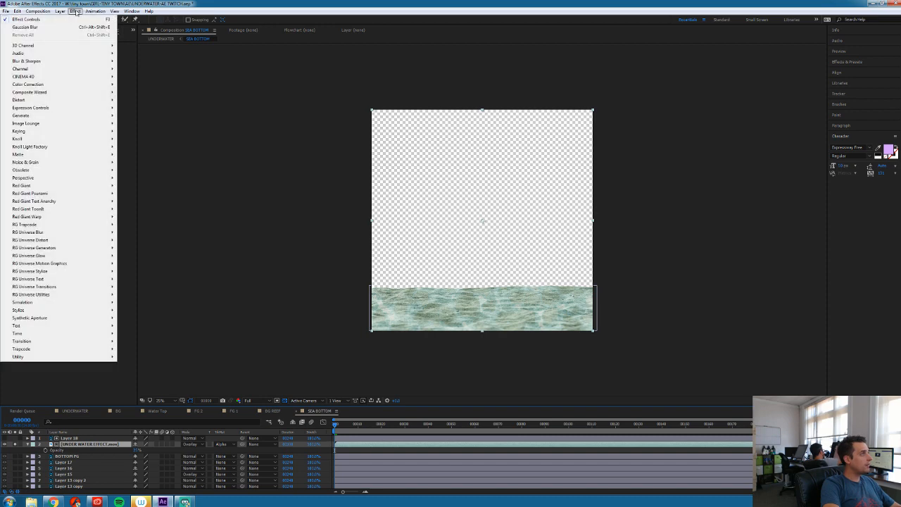
mouse_move(81, 100)
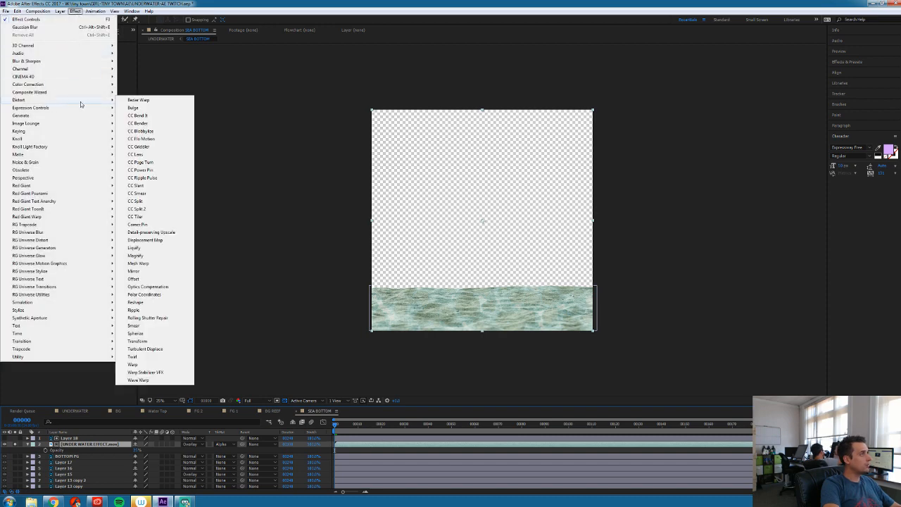
left_click(147, 225)
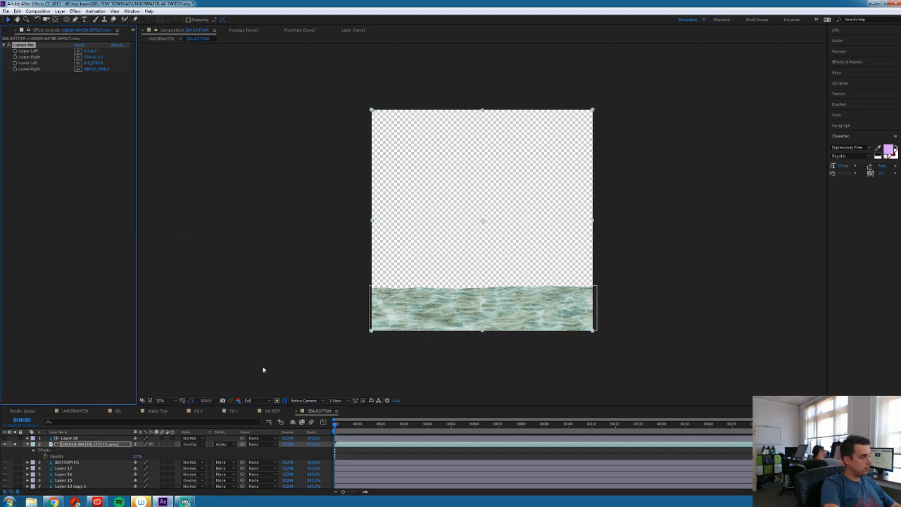
Remove the track matte from UNDER WATER EFFECT.mov and raise its opacity to 100%
left_click(224, 444)
left_click(240, 453)
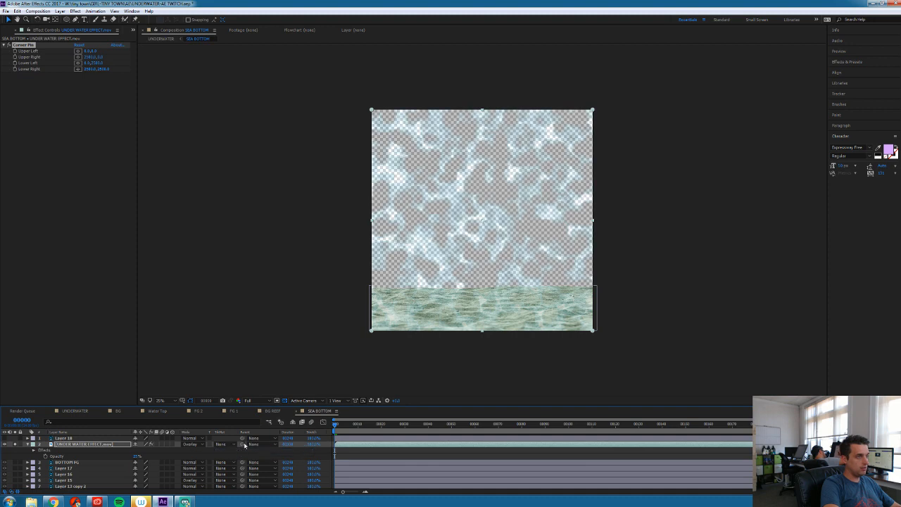
left_click_drag(136, 458, 438, 131)
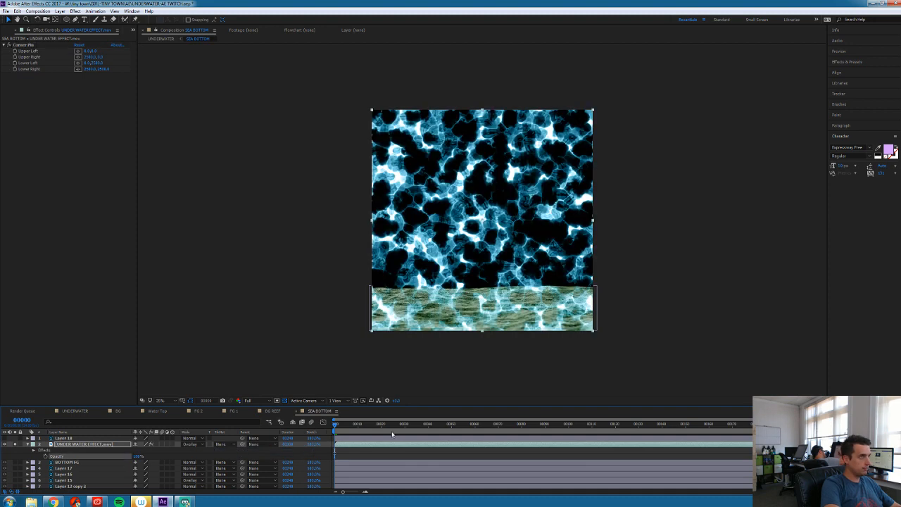
Pin the light effect in perspective, lowering its upper corners to just above the sand and spreading its lower corners well outside the frame
left_click(20, 44)
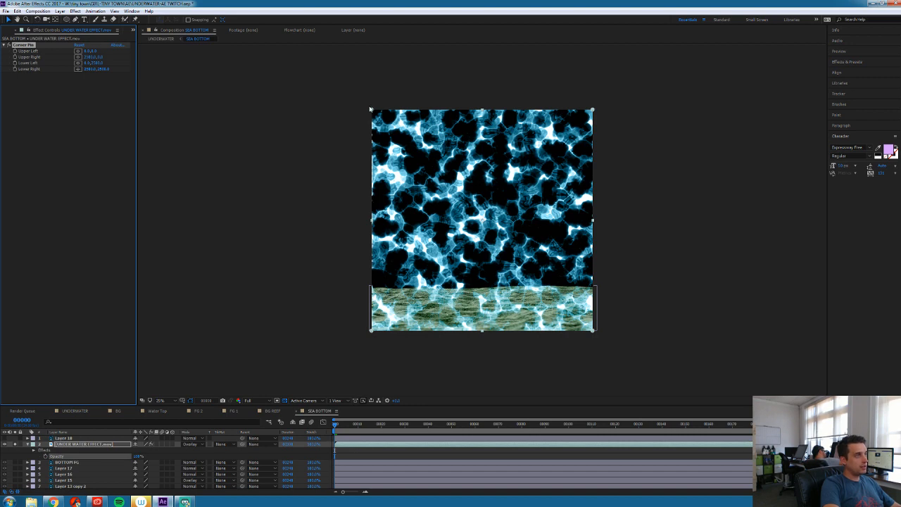
left_click_drag(371, 333, 356, 332)
left_click_drag(593, 330, 620, 331)
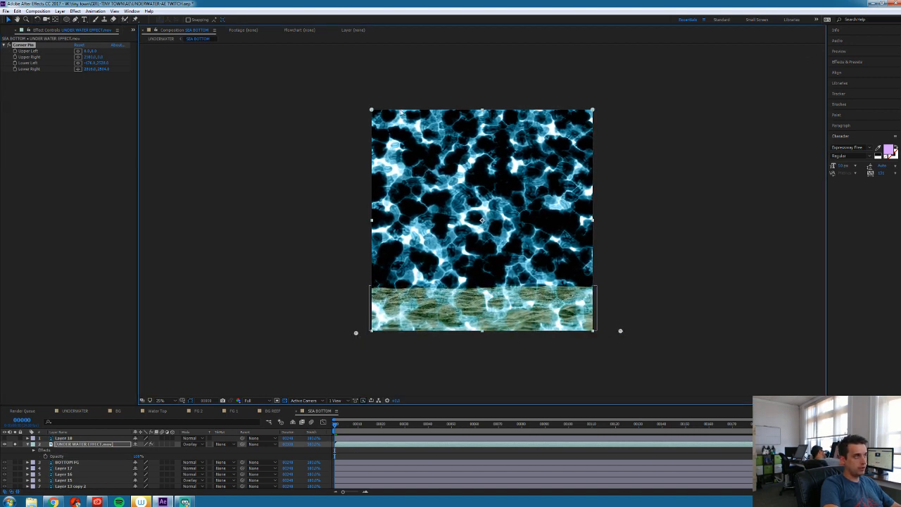
left_click_drag(377, 111, 501, 249)
left_click_drag(376, 216, 373, 252)
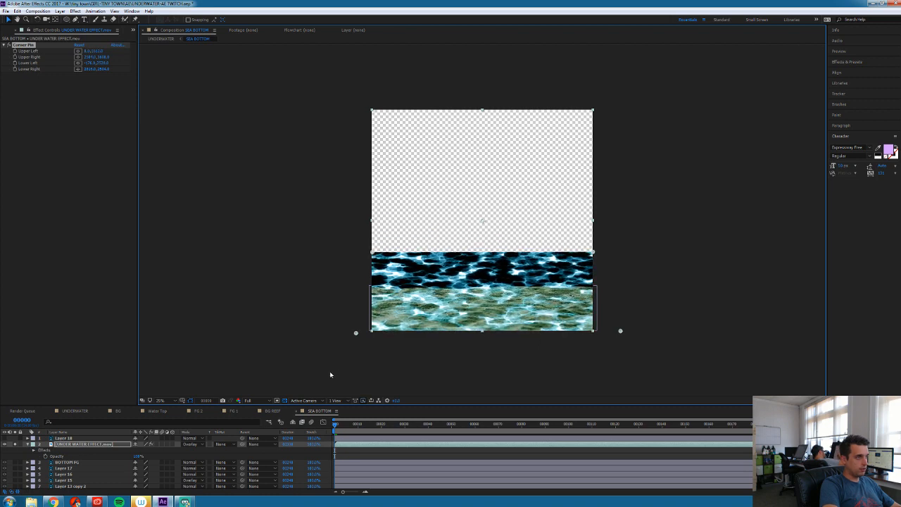
left_click_drag(356, 333, 323, 342)
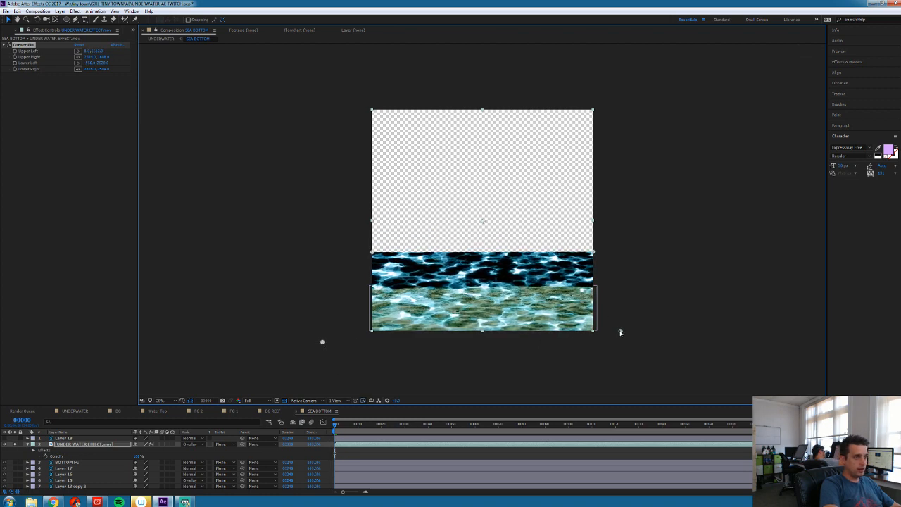
left_click_drag(641, 337, 666, 335)
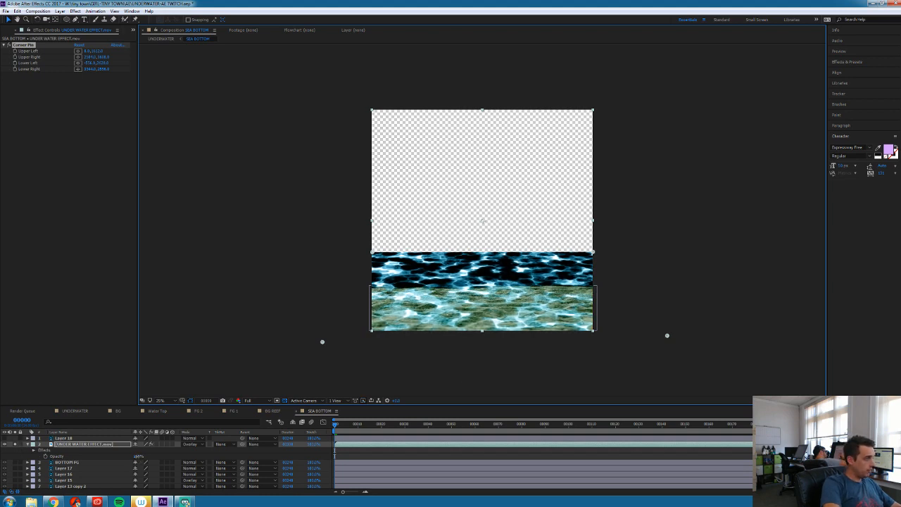
Lower the opacity of UNDER WATER EFFECT.mov and set its track matte to Alpha Matte "Layer 18"
left_click(138, 456)
left_click(208, 455)
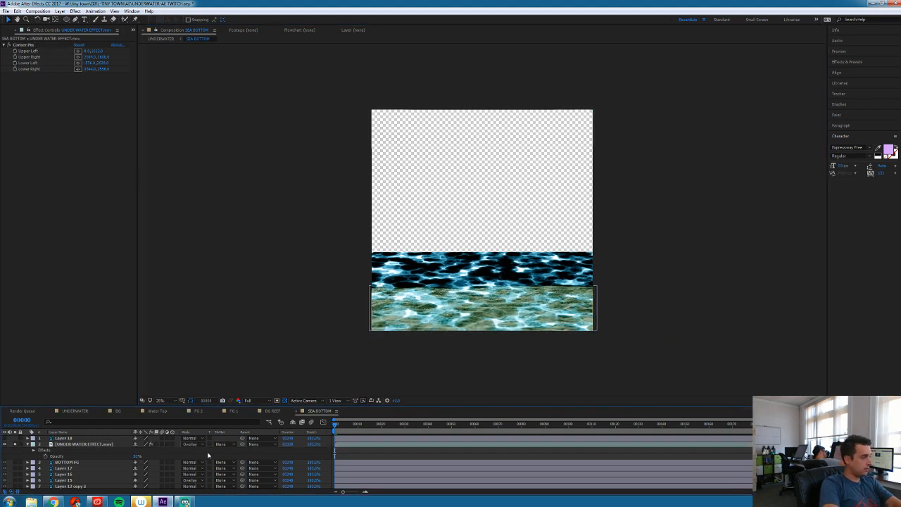
left_click(219, 443)
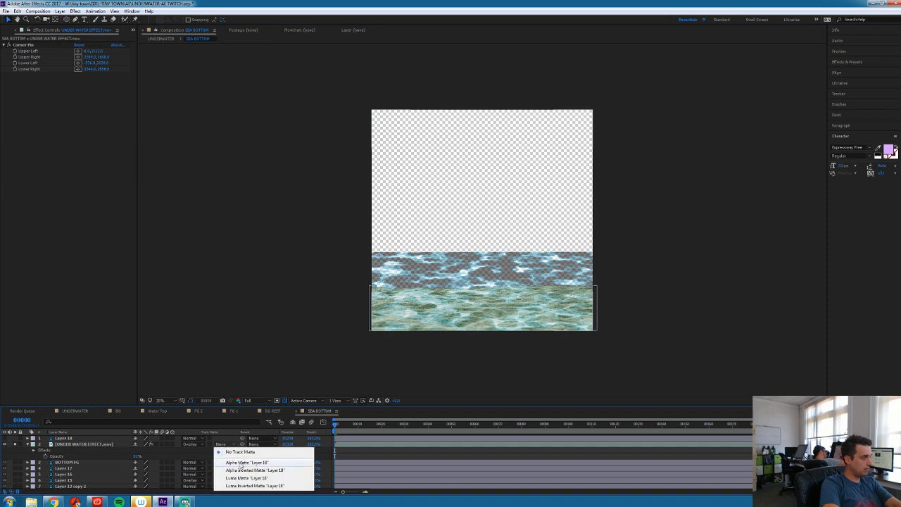
left_click(240, 463)
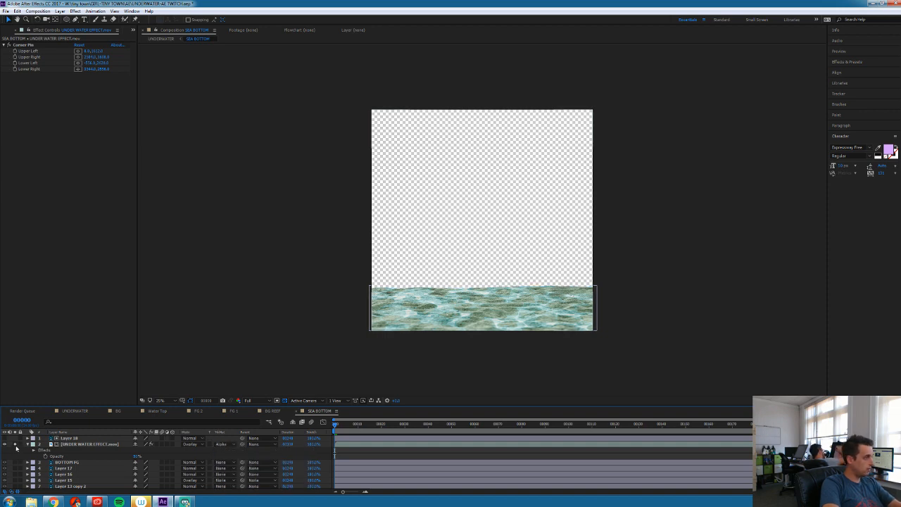
Turn off solo on UNDER WATER EFFECT.mov and Layer 13 to show the whole SEA BOTTOM composition
left_click(70, 438)
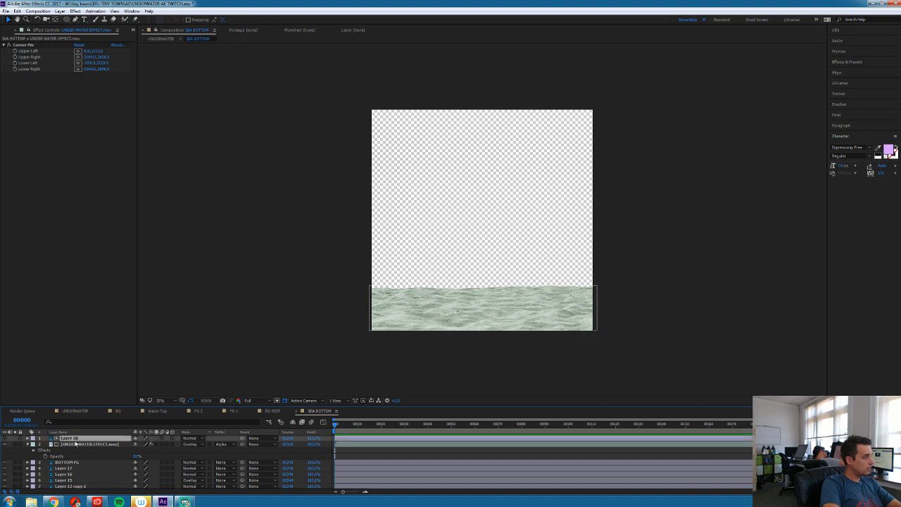
scroll(57, 462, "down", 1)
left_click(15, 485)
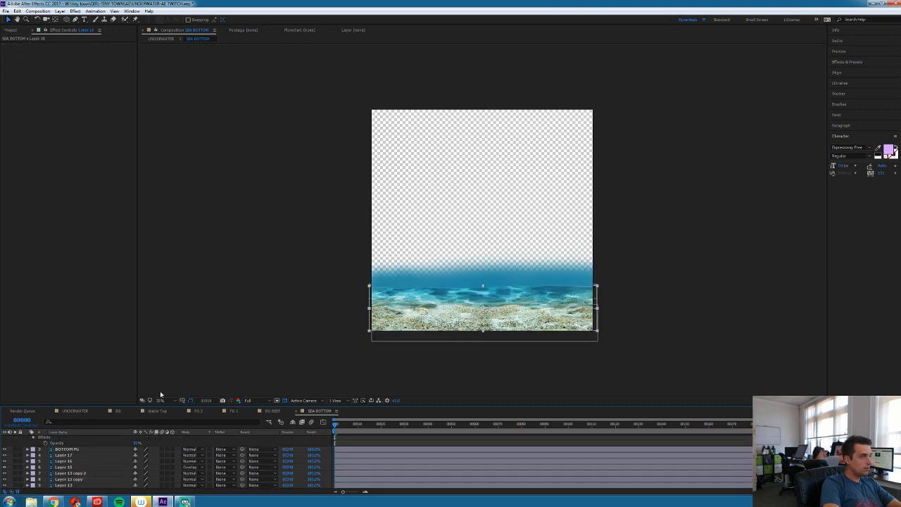
scroll(98, 458, "up", 1)
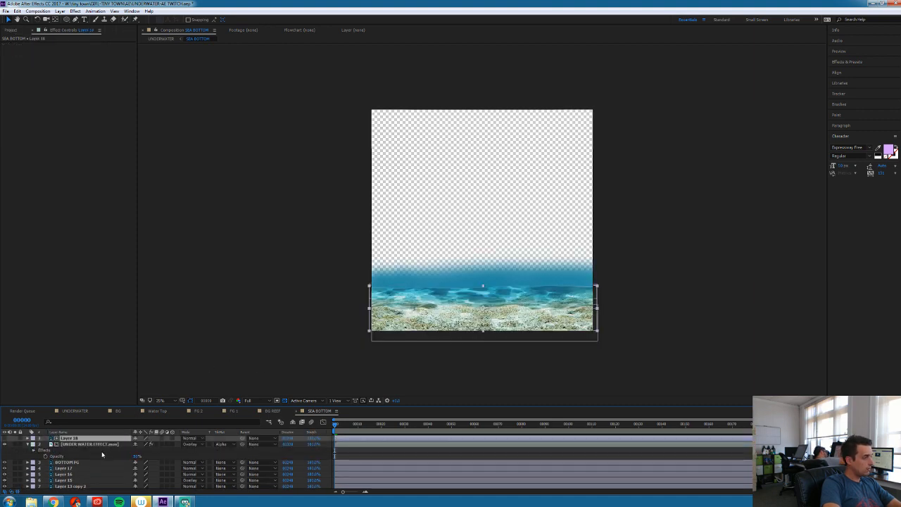
Try BOTTOM FG above Layer 18 and UNDER WATER EFFECT.mov, and return it beneath them
left_click(90, 445)
left_click(90, 463)
key("ctrl+shift+bracketright")
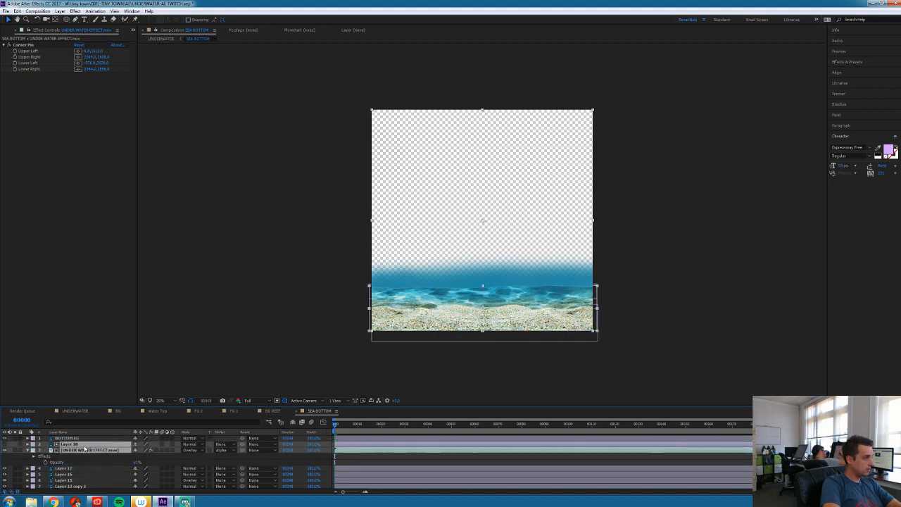
left_click_drag(71, 438, 87, 460)
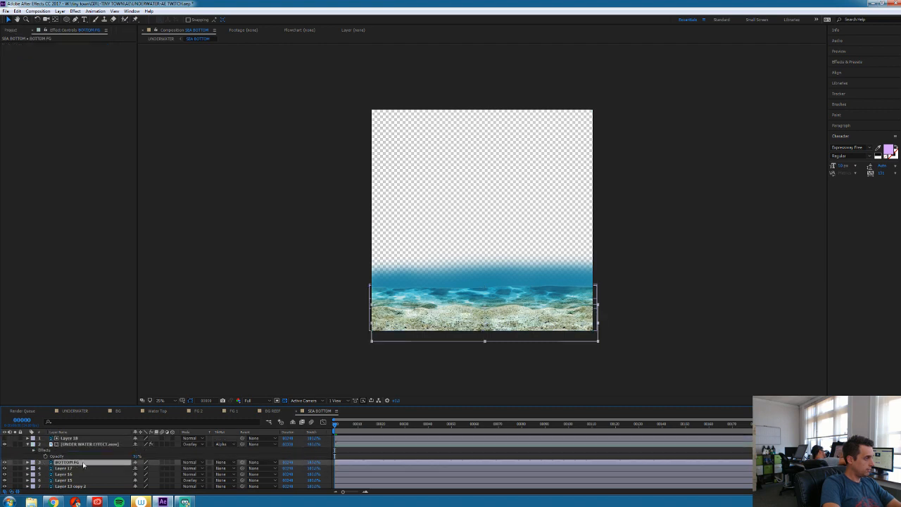
Solo Layer 17 and Layer 16 in turn to identify them, and move Layer 16 to the top of the stack
left_click(60, 468)
left_click(16, 469)
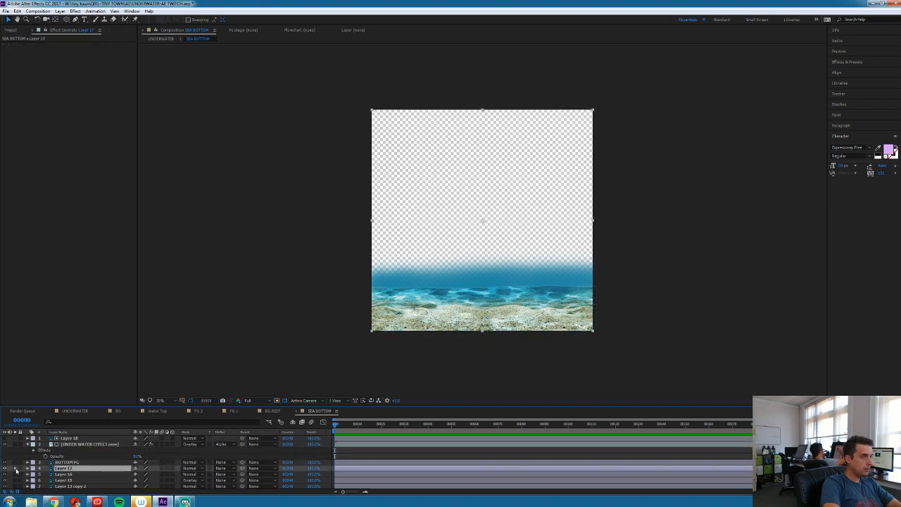
left_click(16, 469)
left_click(17, 475)
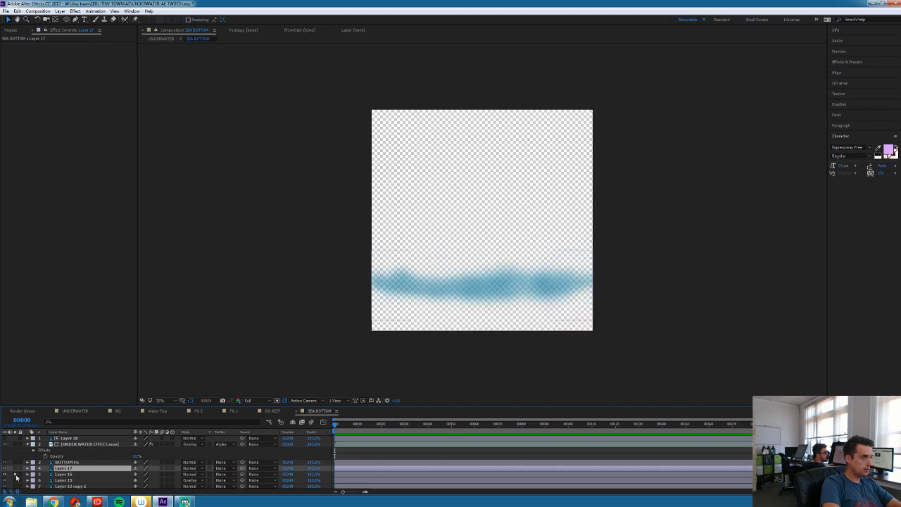
left_click(17, 474)
left_click(63, 474)
left_click_drag(58, 477, 81, 439)
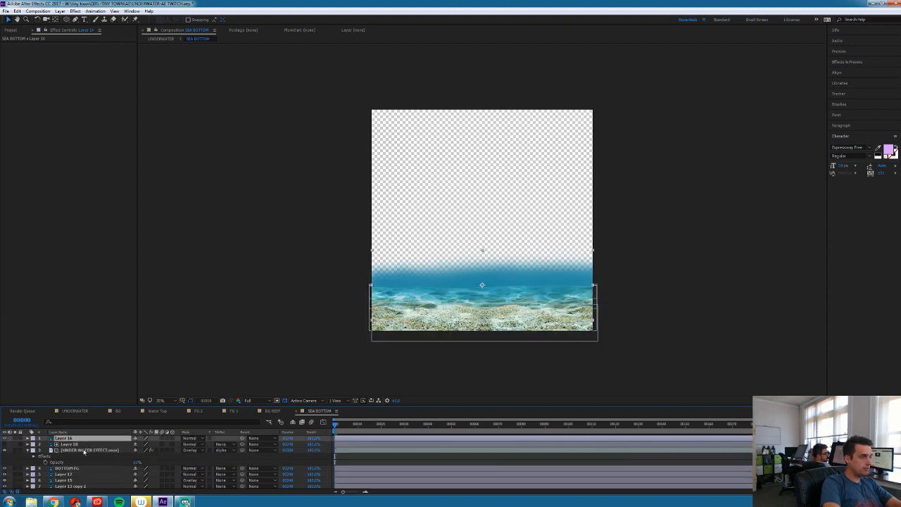
Set the opacity of UNDER WATER EFFECT.mov in SEA BOTTOM to 41%
left_click(88, 450)
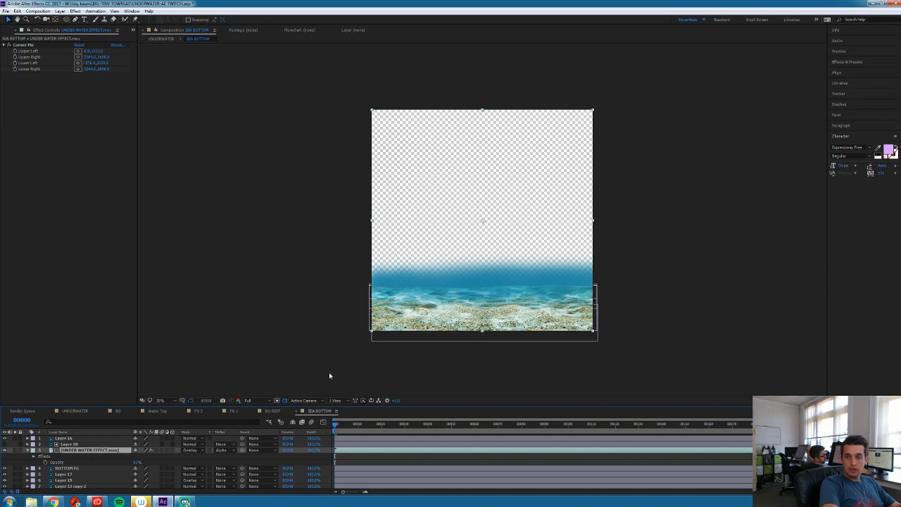
left_click(138, 462)
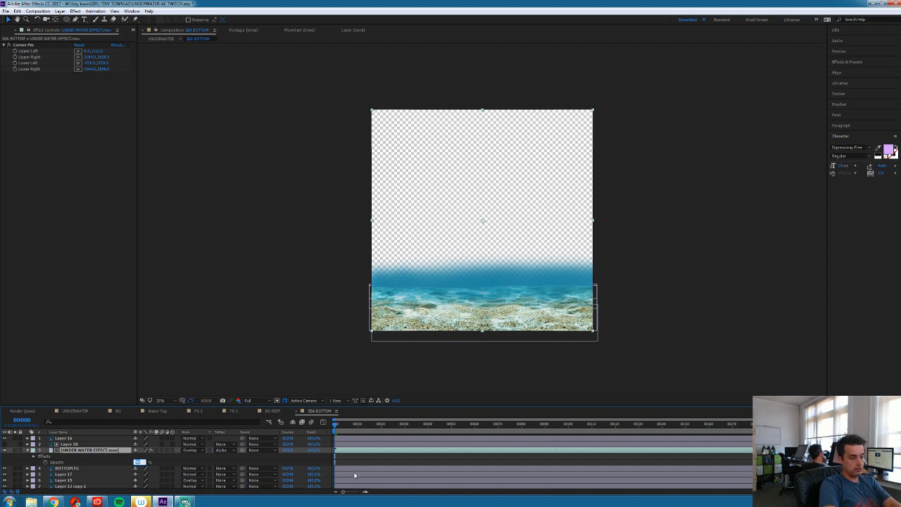
type("41")
key("Return")
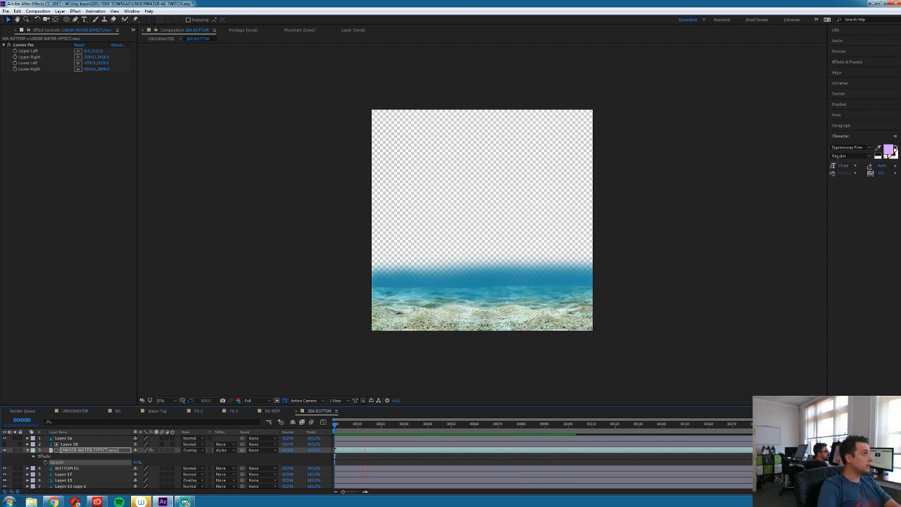
Preview the sea floor light animation in SEA BOTTOM and in the full UNDERWATER composition
key("space")
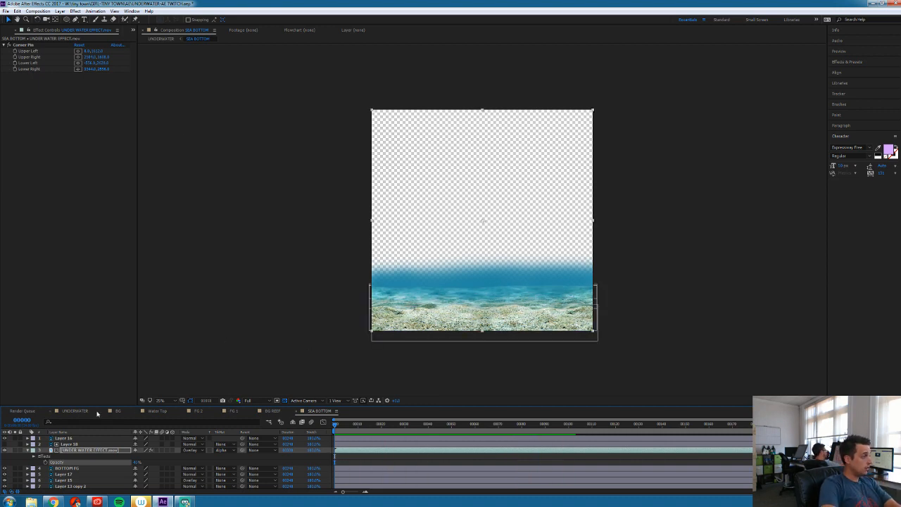
left_click(83, 412)
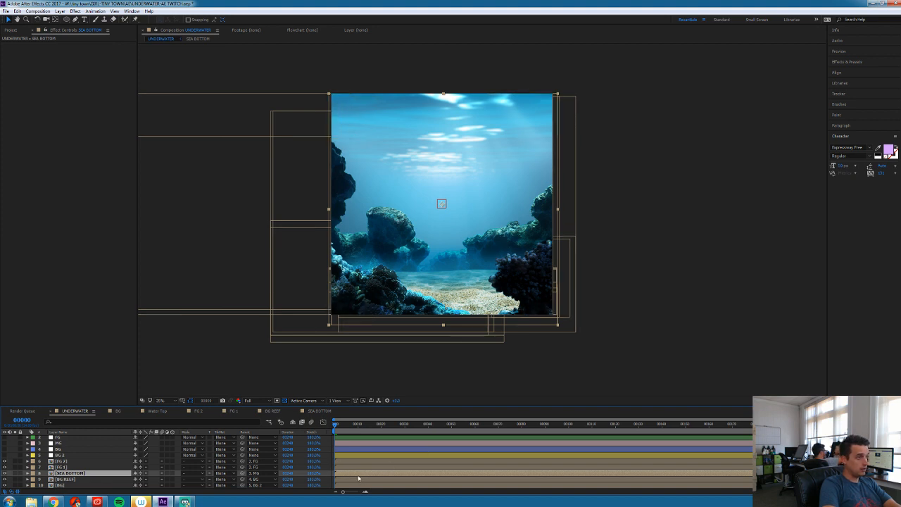
key("space")
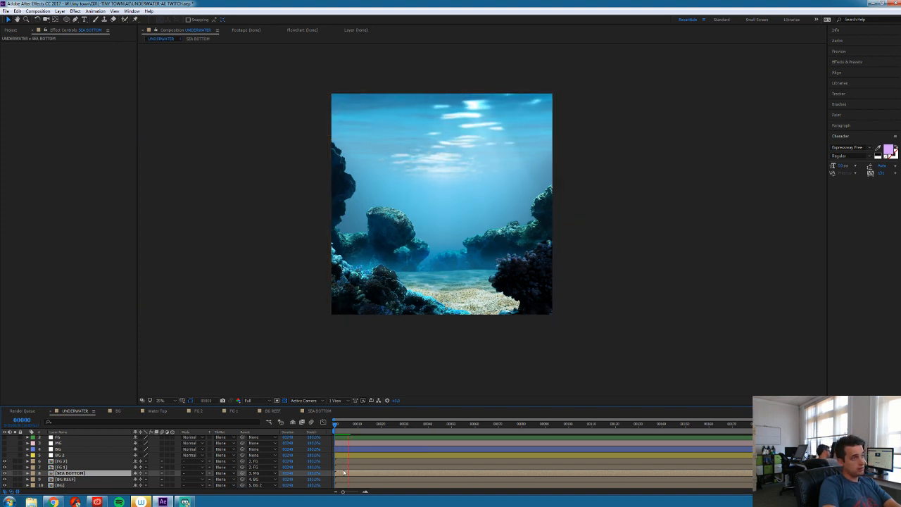
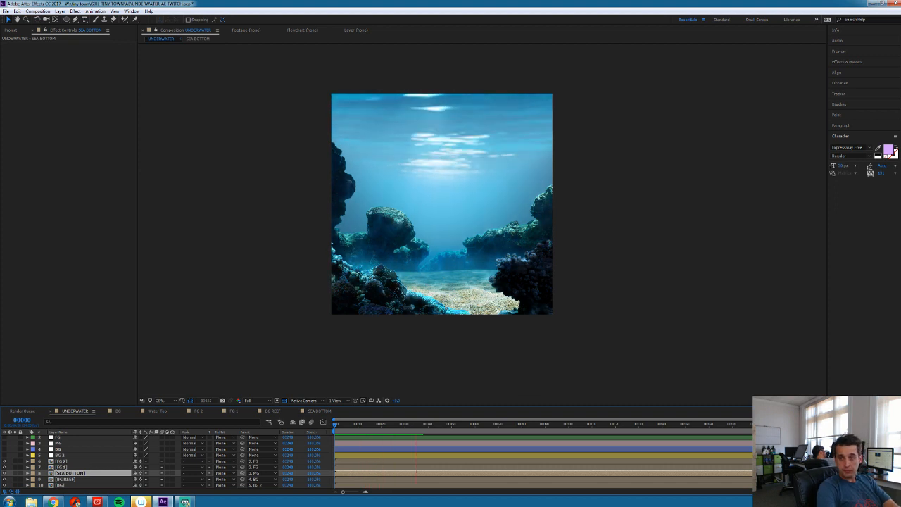
left_click_drag(371, 423, 338, 431)
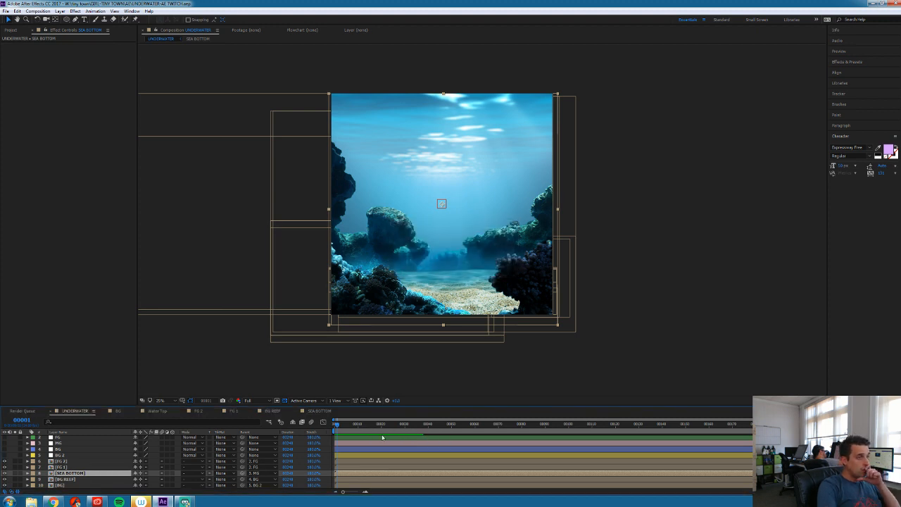
Mark the FG, MG, BG and BG 2 null layers in UNDERWATER as shy and hide all shy layers
key("ctrl+v")
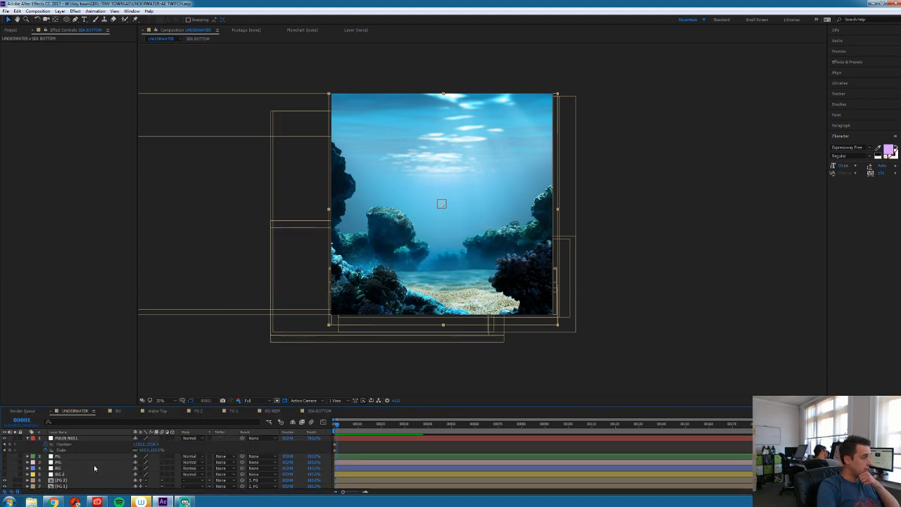
left_click(85, 456)
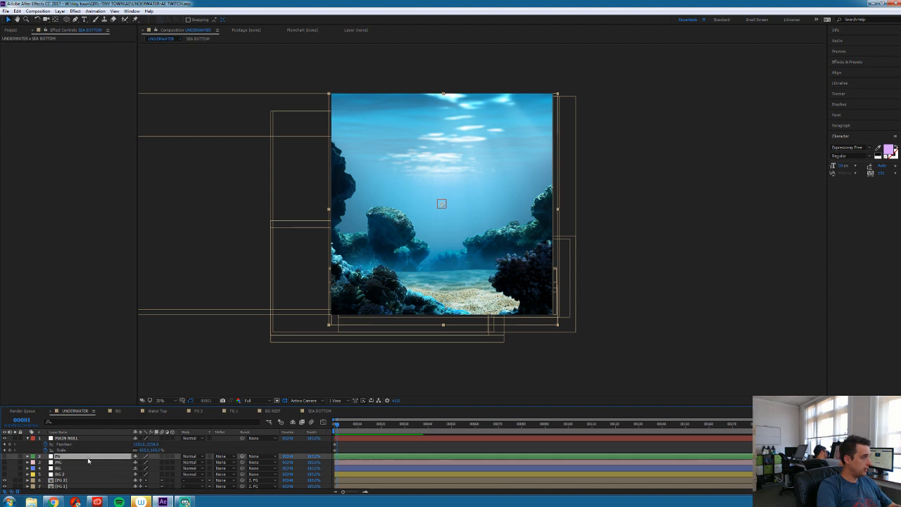
left_click(70, 474, "shift")
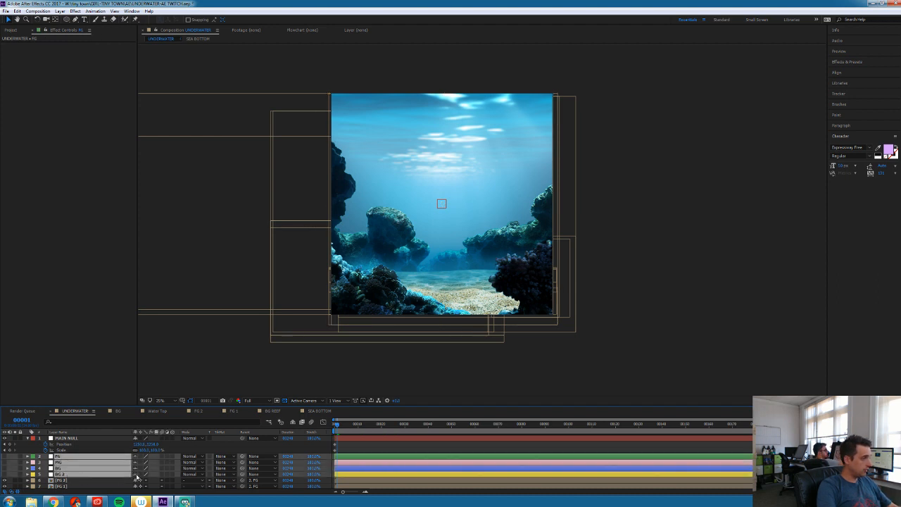
left_click(292, 422)
Create a new 250 × 250 px solid directly above the FG 2 layer in the UNDERWATER composition
left_click(62, 456)
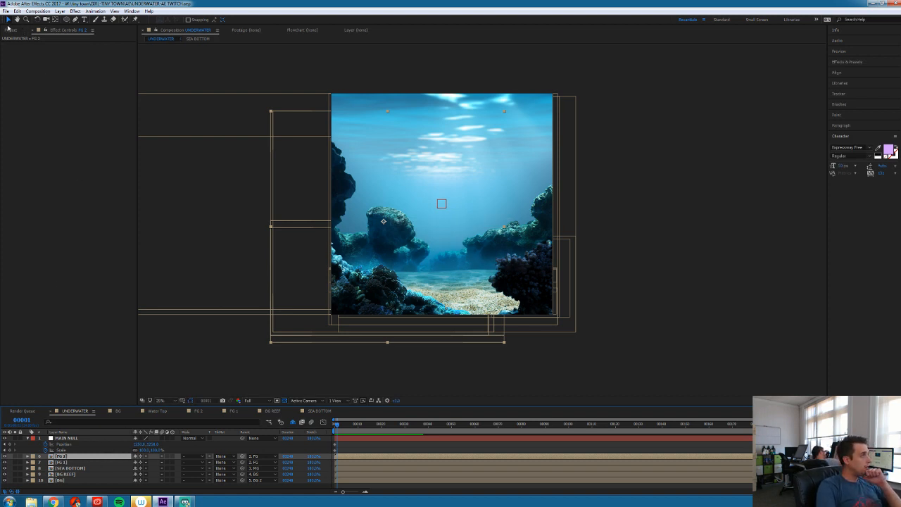
left_click(11, 31)
left_click(68, 458)
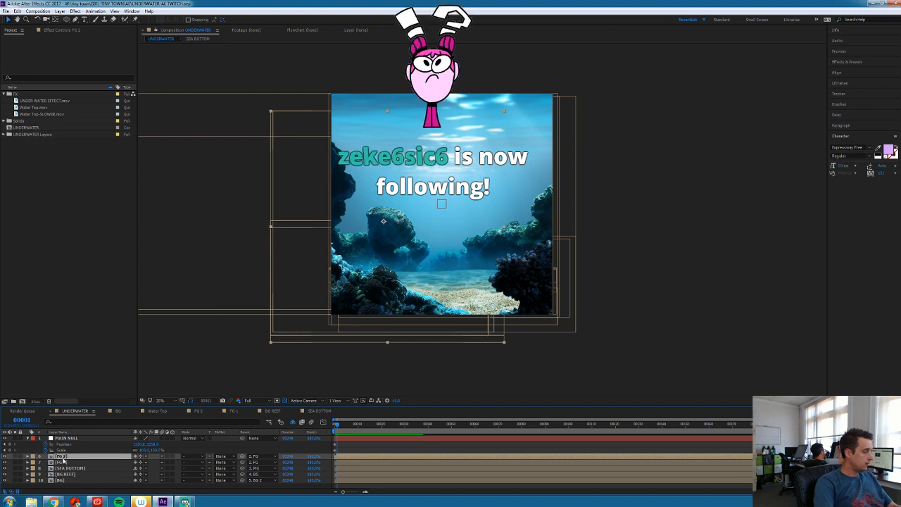
key("ctrl+y")
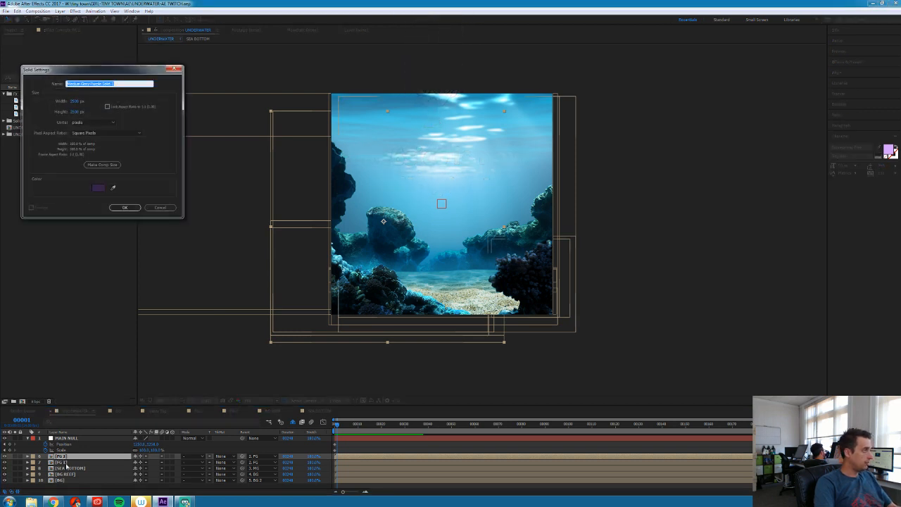
left_click(75, 112)
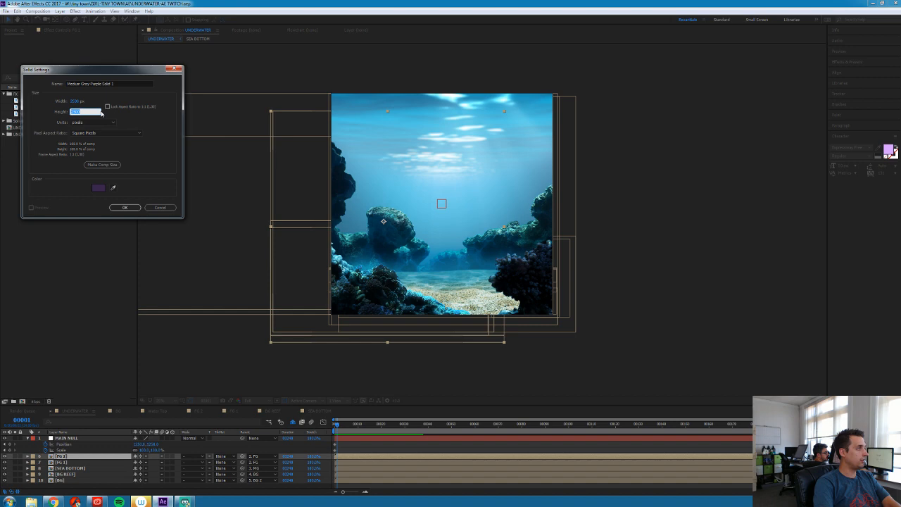
type("250")
left_click(74, 101)
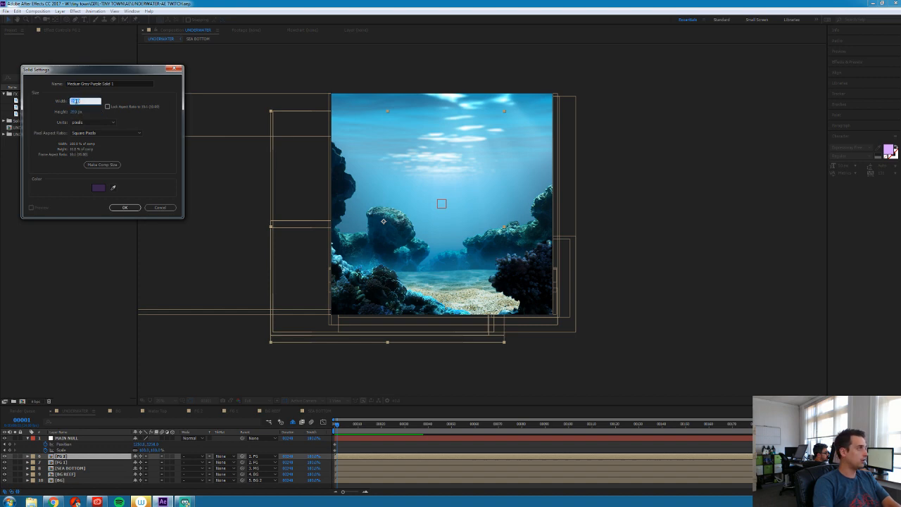
type("250")
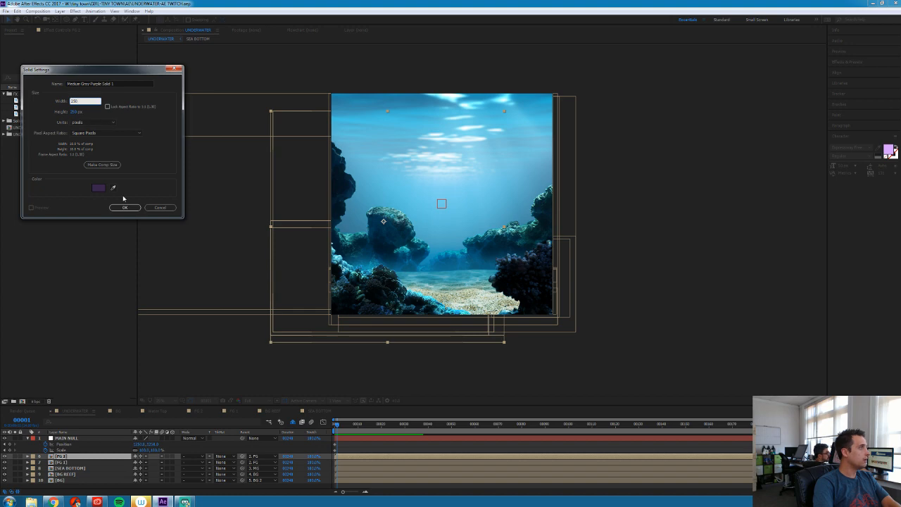
left_click(122, 209)
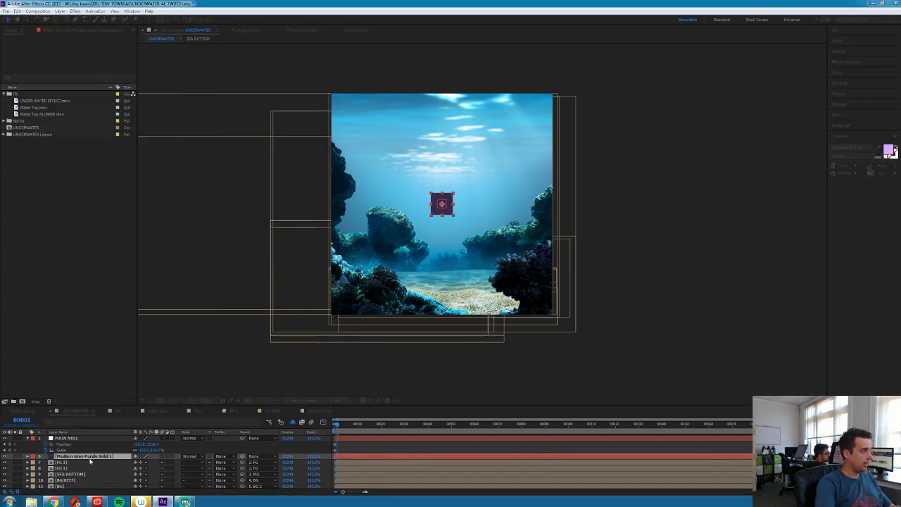
Pre-compose the new solid as BUBBLE, open that composition and select the solid inside it
key("ctrl+shift+c")
type("B")
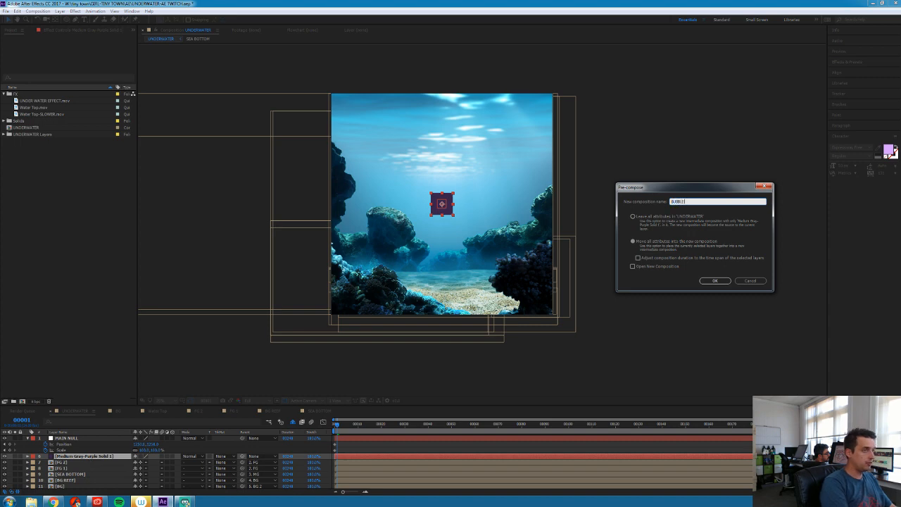
type("UBBLE")
key("Return")
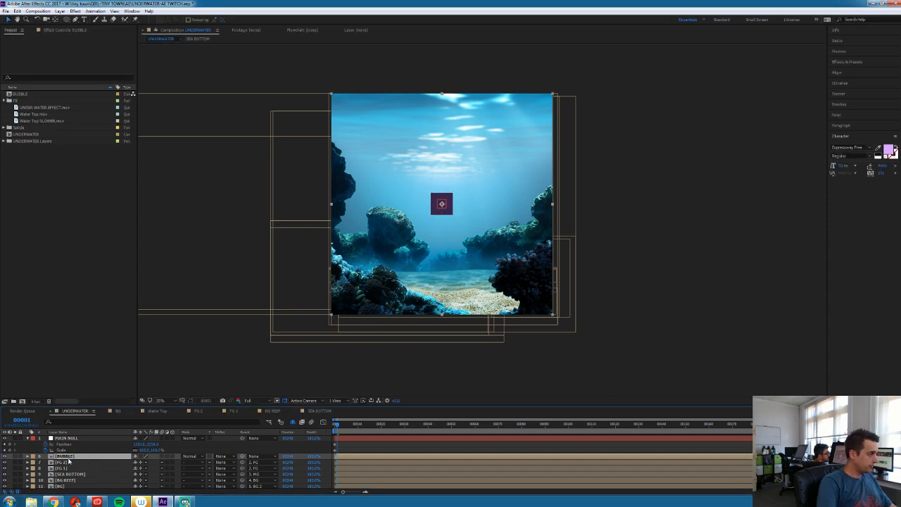
double_click(67, 461)
left_click(83, 439)
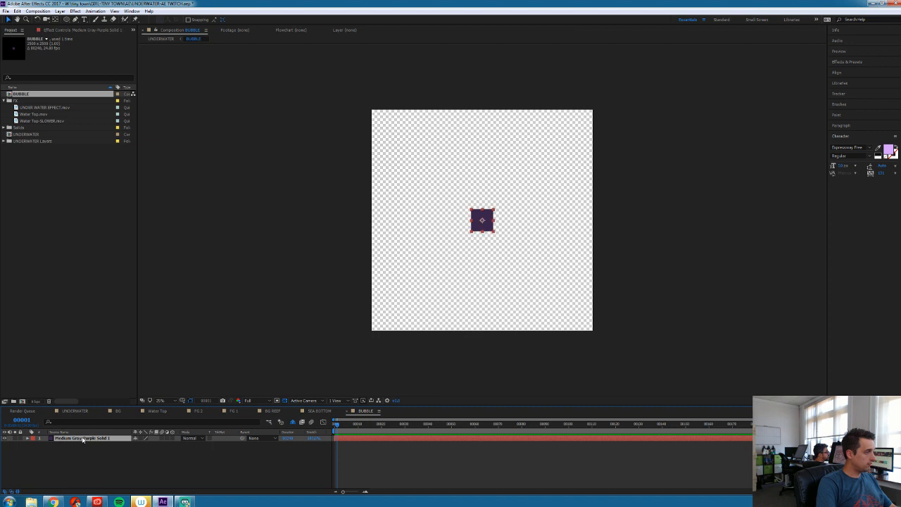
Set the BUBBLE composition's width and height to 250 px each
key("ctrl+k")
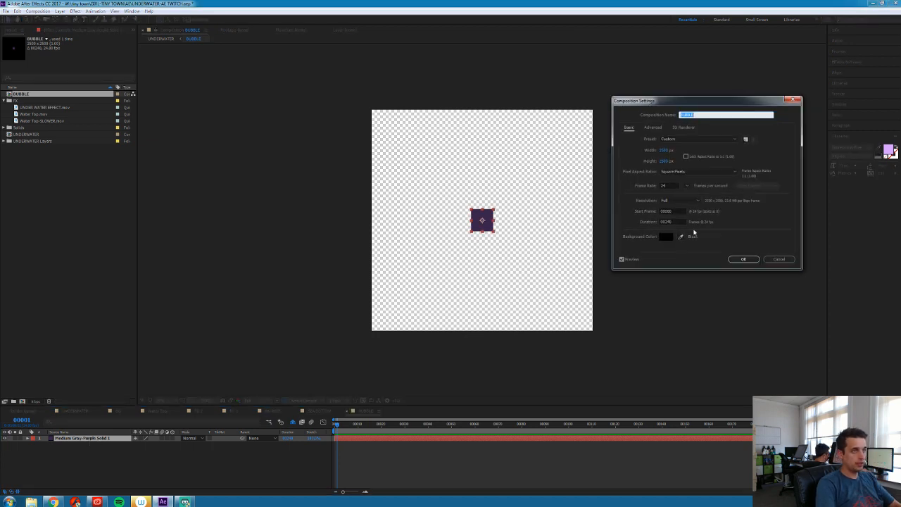
left_click(678, 222)
left_click(669, 161)
type("250")
key("Tab")
left_click(665, 152)
type("250")
key("Tab")
key("Return")
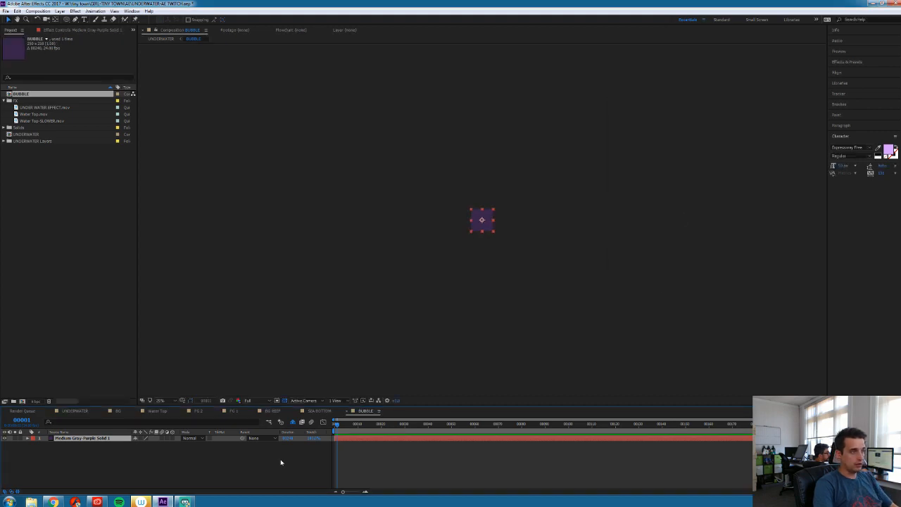
Go to frame 0 and add an elliptical mask filling the solid in BUBBLE
key("period")
key("period")
key("period")
key("period")
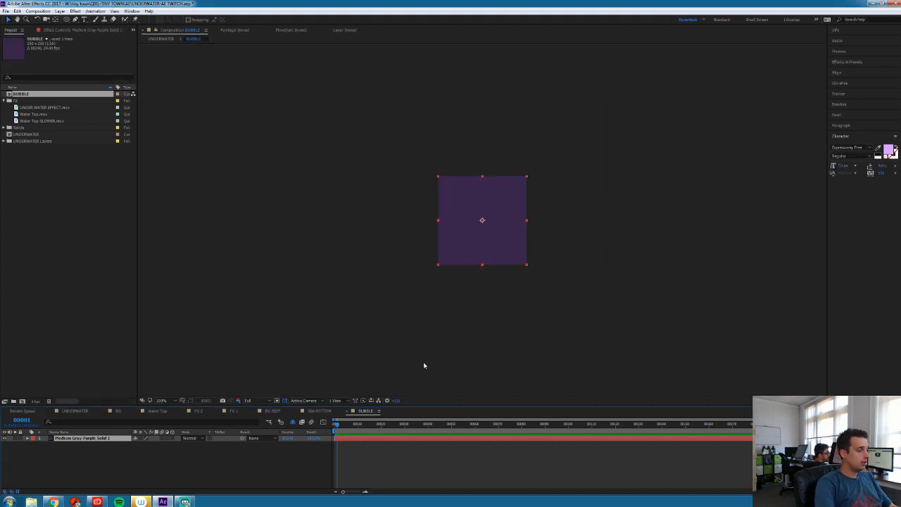
left_click(333, 426)
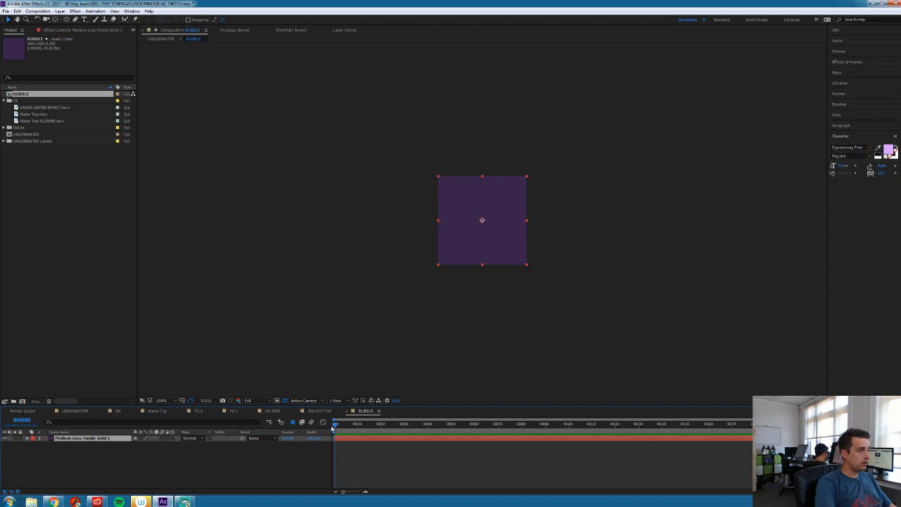
double_click(67, 19)
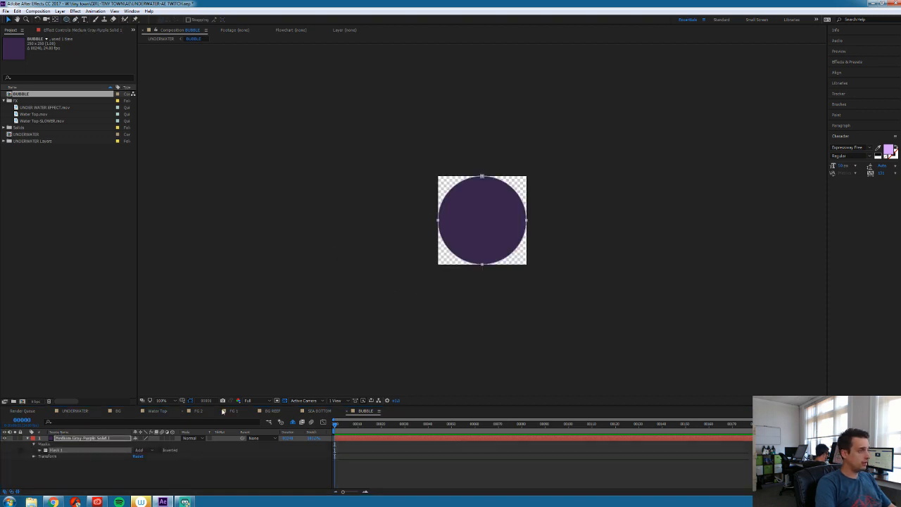
Change the masked solid's color to a pale cyan in its solid settings
key("ctrl+shift+y")
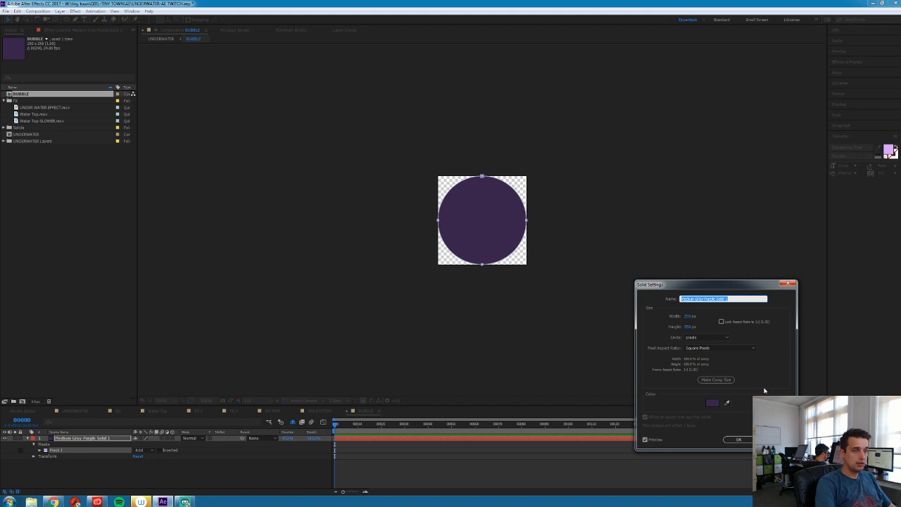
left_click(719, 406)
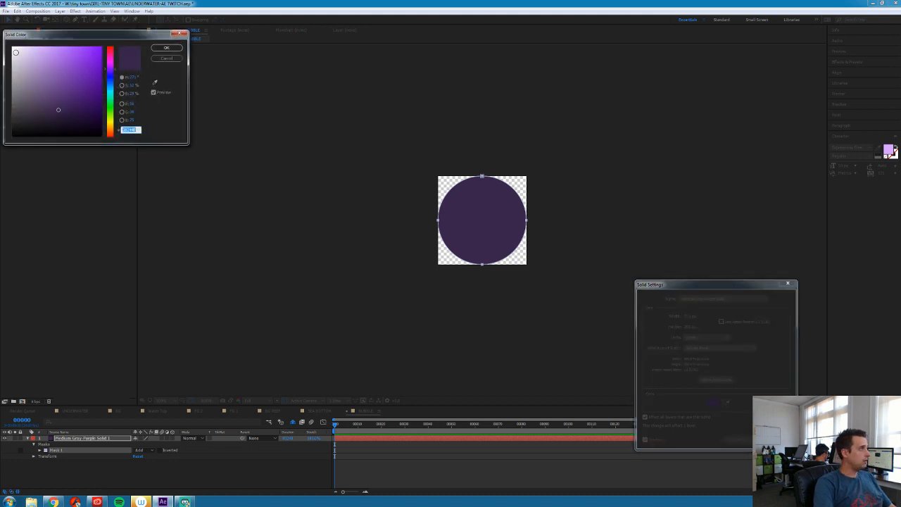
key("ctrl+v")
left_click_drag(112, 102, 111, 89)
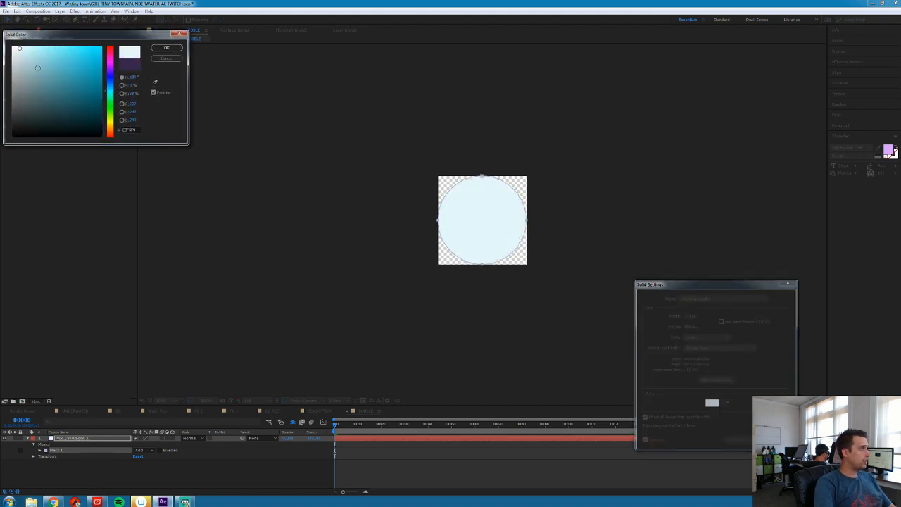
left_click(23, 52)
left_click(166, 47)
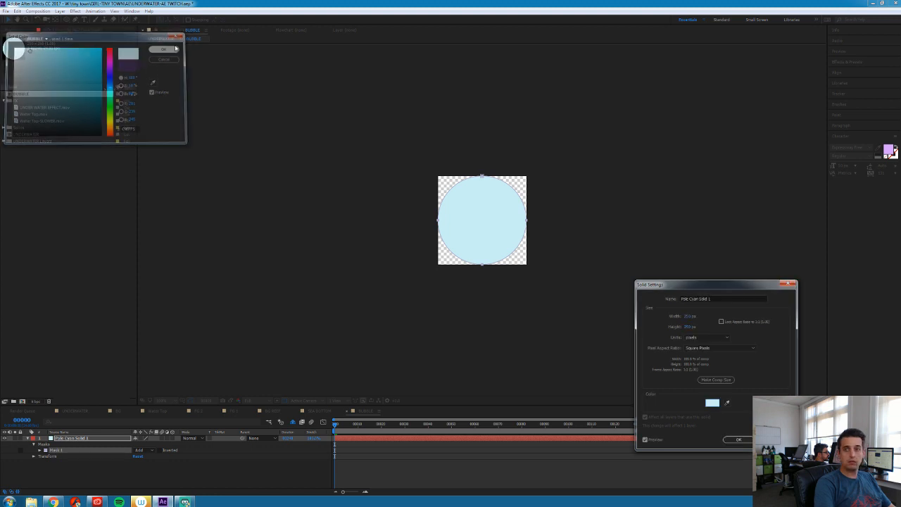
left_click(737, 440)
Scale the circular mask down slightly and center it within the BUBBLE composition
left_click(483, 177)
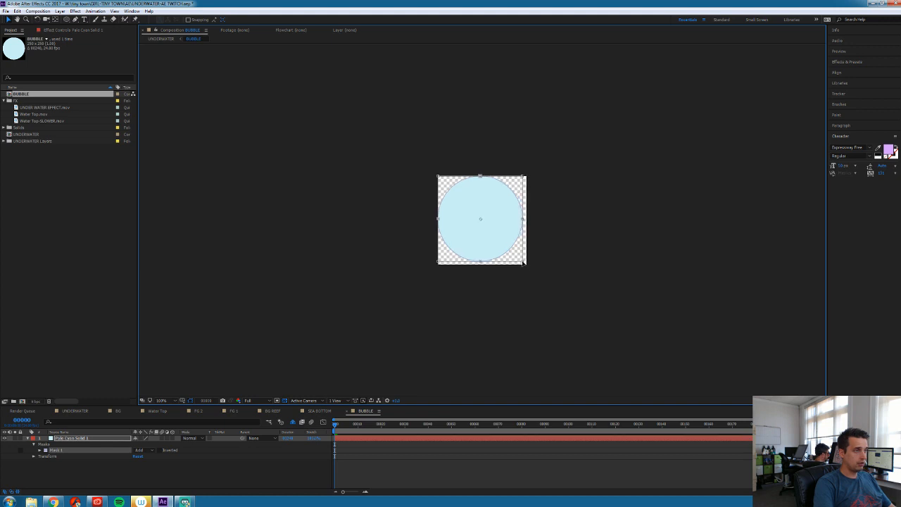
left_click(500, 236)
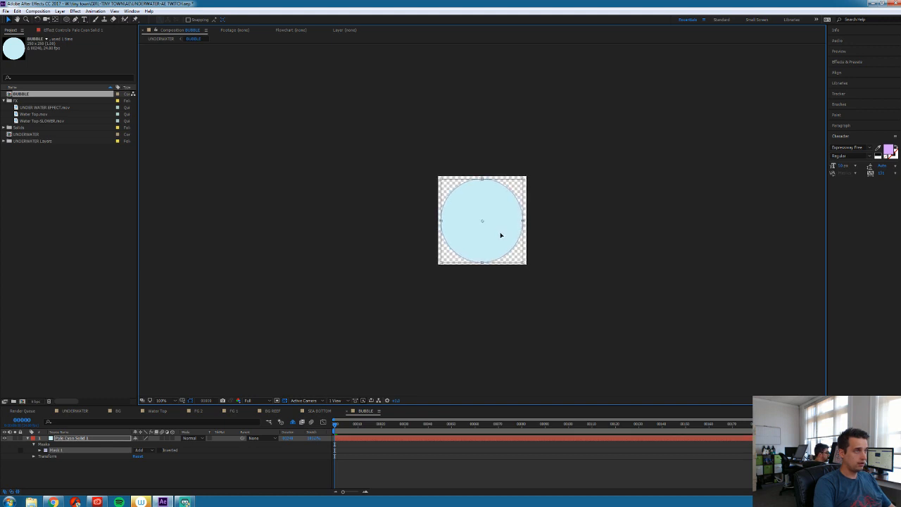
left_click(479, 442)
Duplicate Mask 1 on Pale Cyan Solid 1 and set the copy, Mask 2, to Subtract
left_click(106, 439)
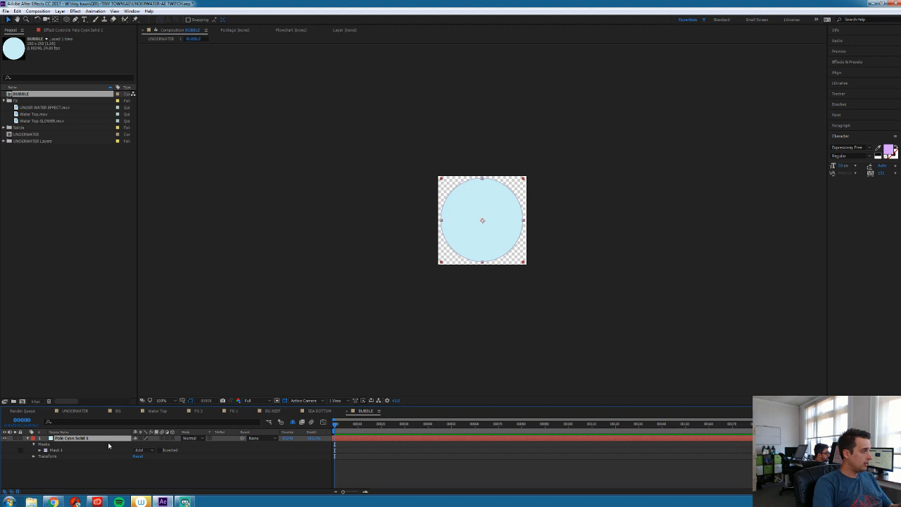
left_click(61, 452)
key("ctrl+d")
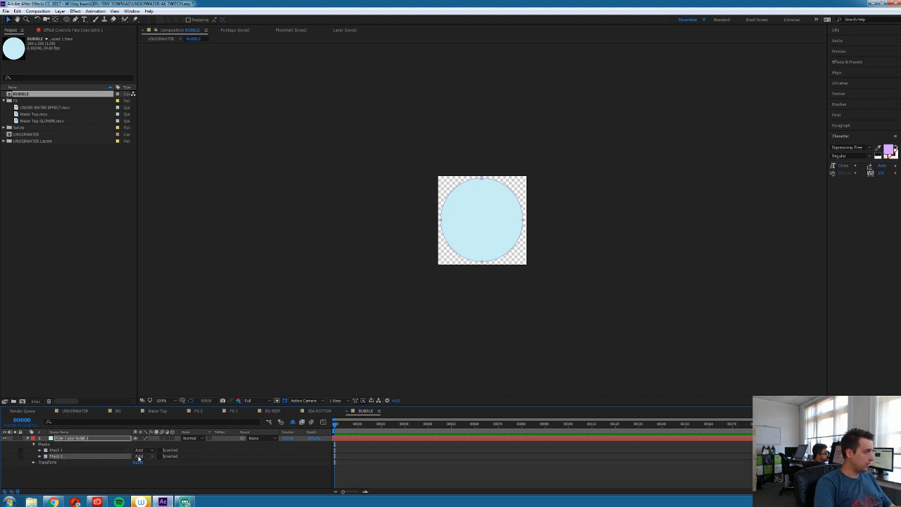
left_click(141, 457)
left_click(154, 418)
Give Mask 2 a negative expansion to form a ring, and feather it by about 50 pixels to soften the inner edge
scroll(477, 233, "up", 1)
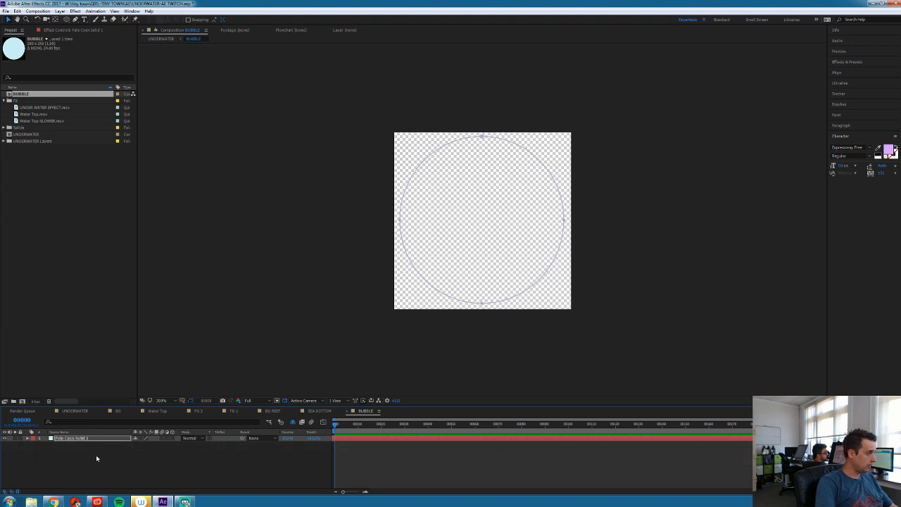
key("m")
key("m")
scroll(117, 474, "down", 1)
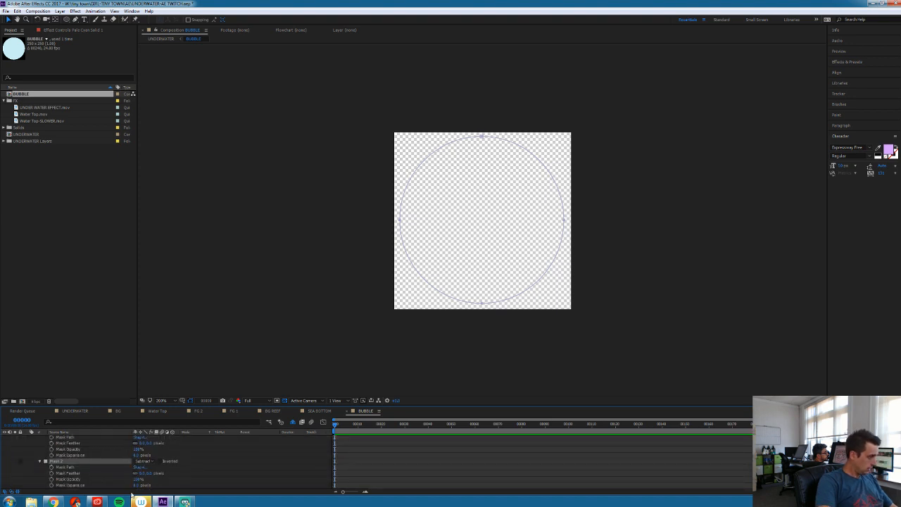
left_click_drag(136, 485, 132, 486)
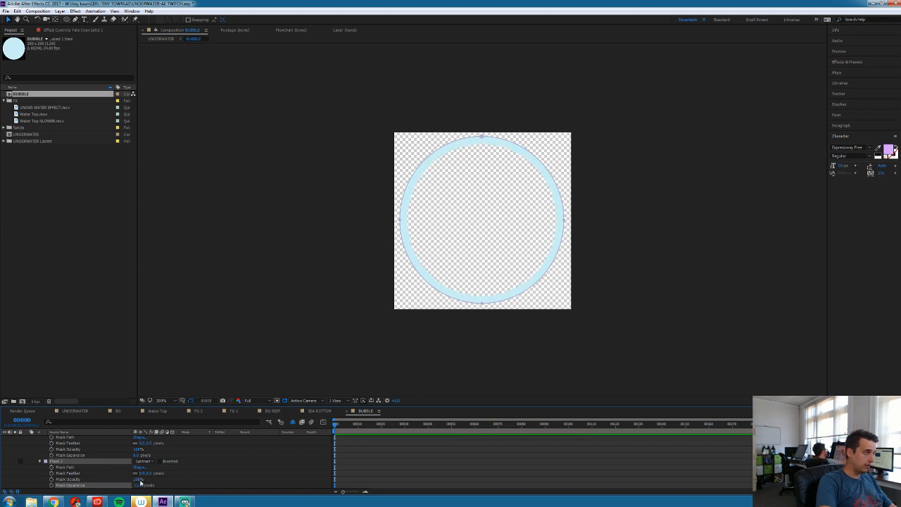
left_click_drag(143, 474, 166, 475)
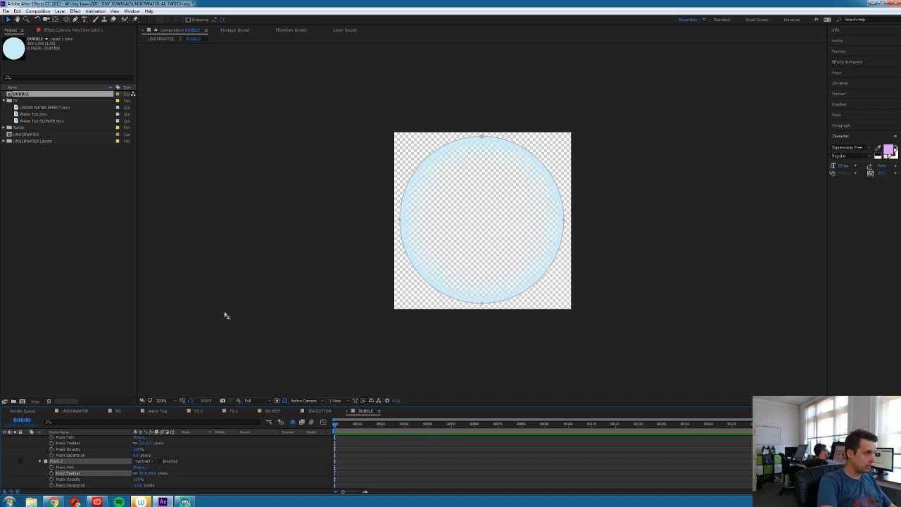
Turn off the transparency grid and deselect the layer to view the bubble on black
left_click(277, 401)
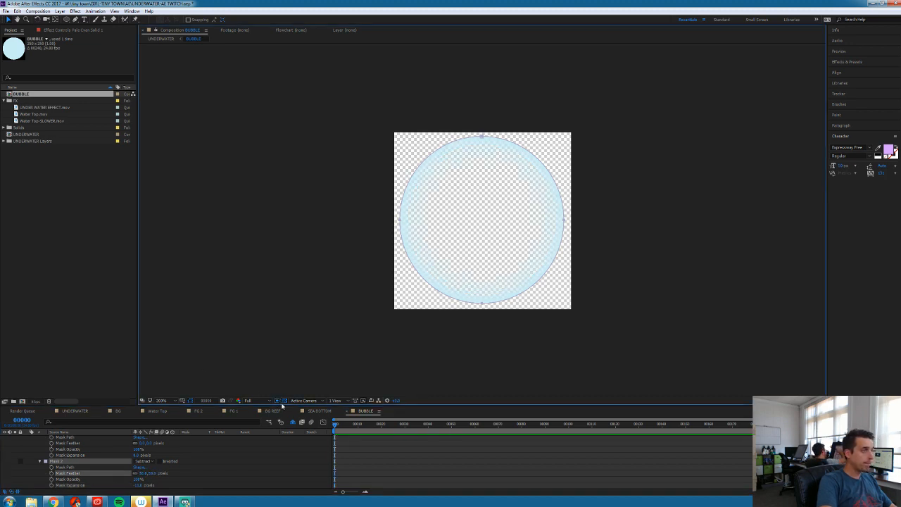
left_click(277, 401)
left_click(396, 470)
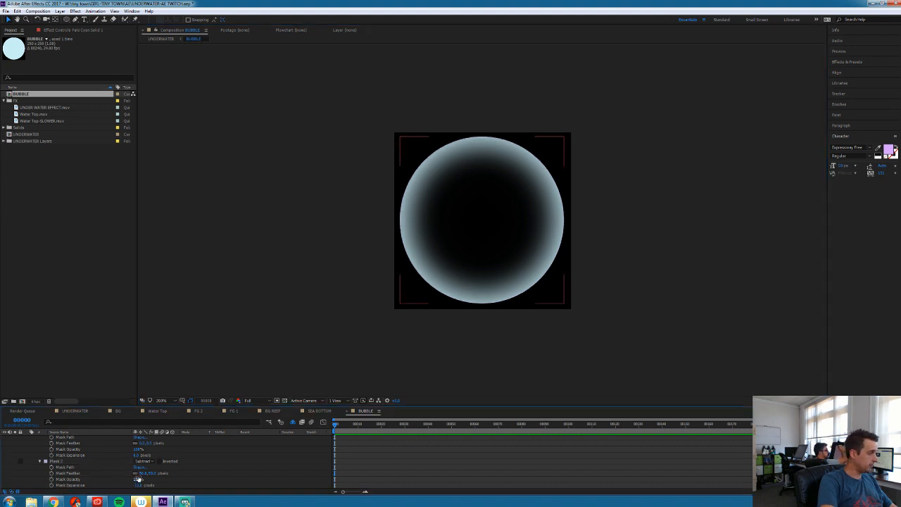
Set the opacity of Pale Cyan Solid 1 to 57%
scroll(118, 454, "up", 1)
left_click(82, 439)
key("t")
left_click(136, 446)
type("57")
key("Return")
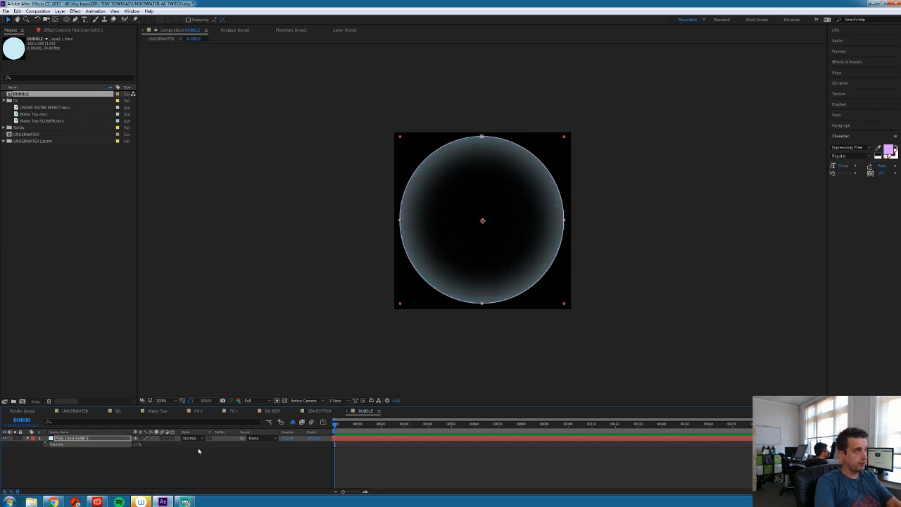
Duplicate the masked Pale Cyan Solid 1 layer in the BUBBLE composition and select the upper copy
left_click(339, 464)
left_click(93, 441)
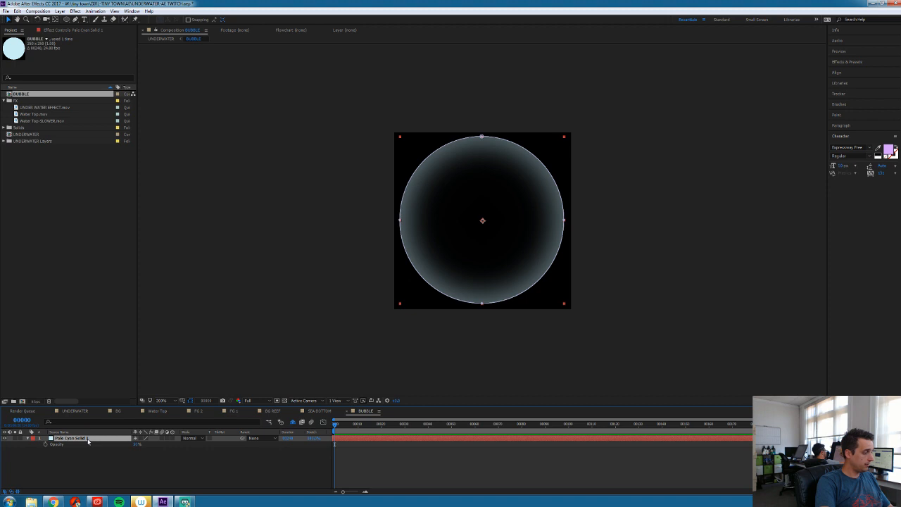
key("m")
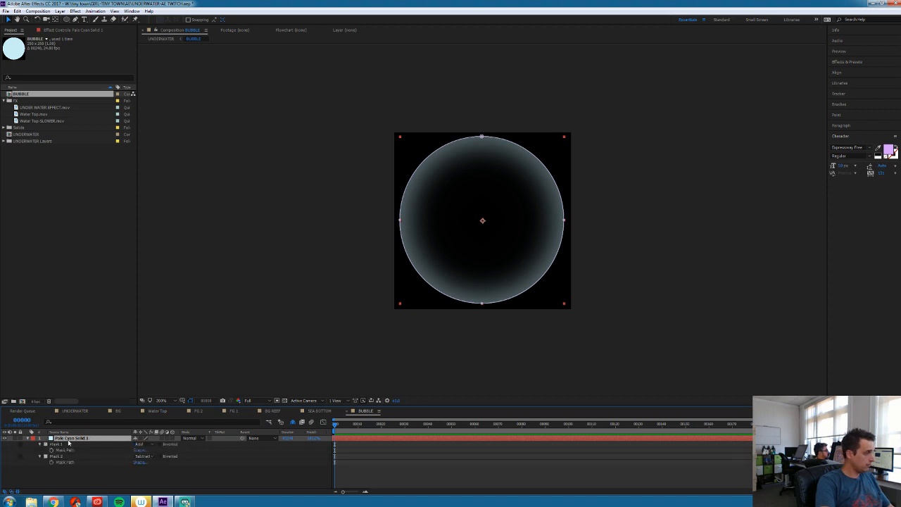
key("ctrl+d")
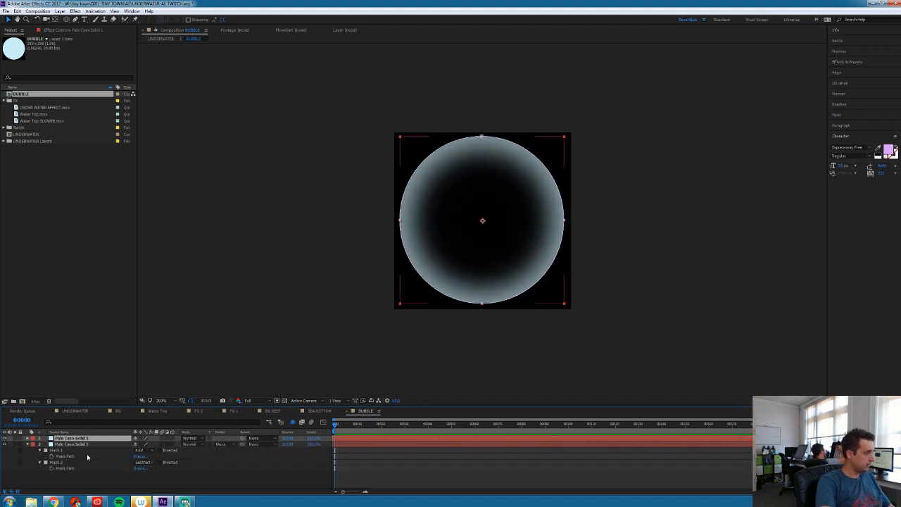
left_click(91, 438)
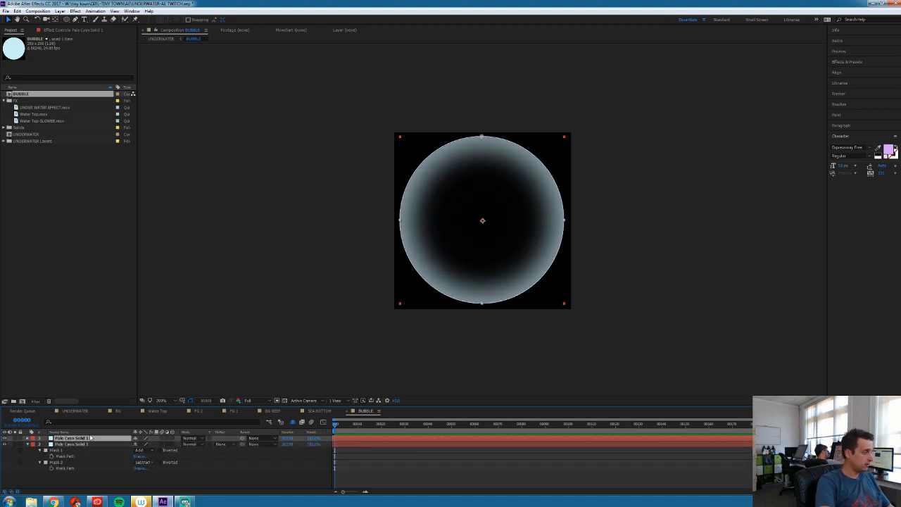
Solo the upper copy and shift its subtracting Mask 2 down and to the left of Mask 1
left_click(400, 220)
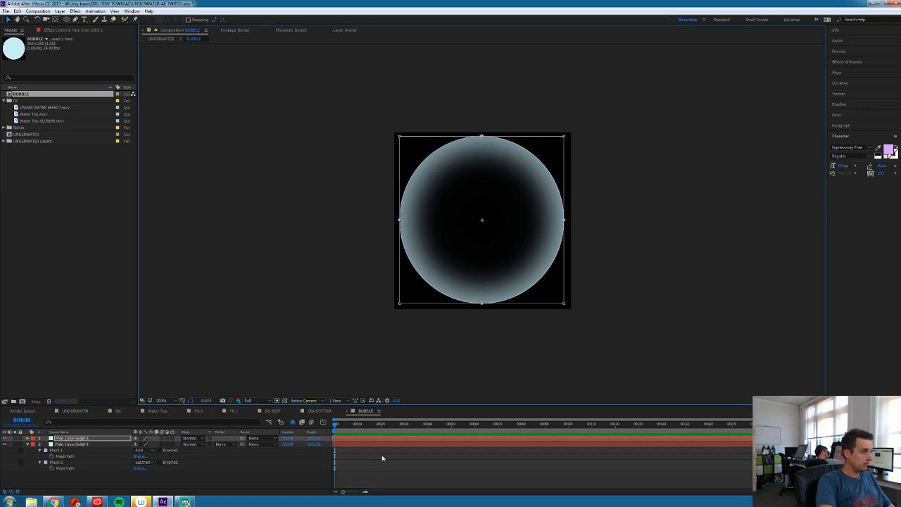
key("m")
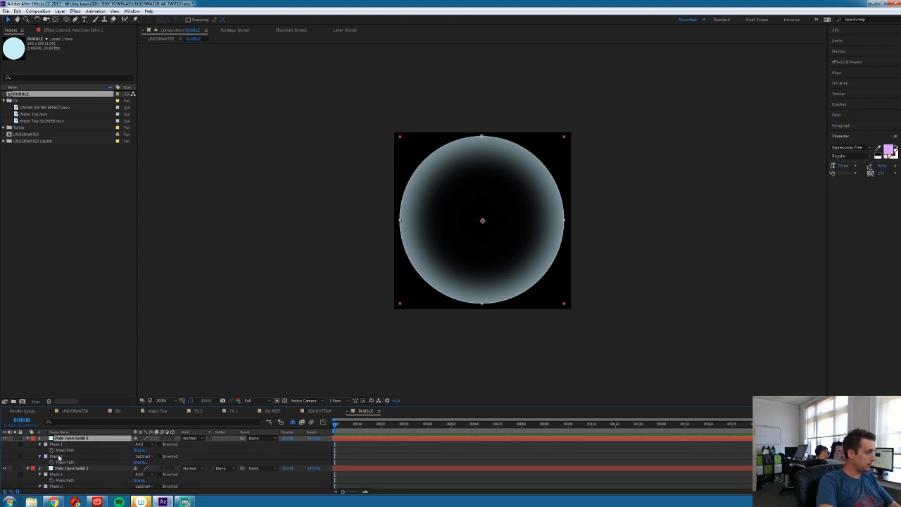
left_click(64, 457)
left_click(90, 469)
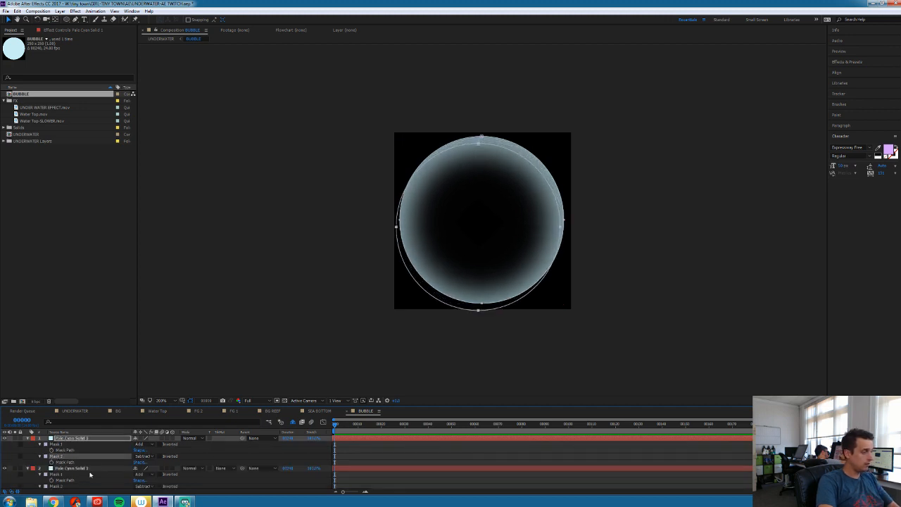
left_click(16, 438)
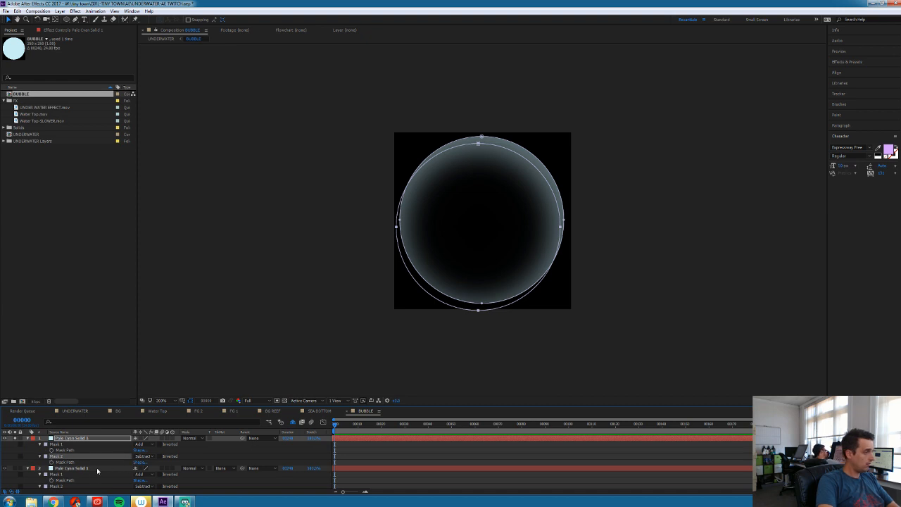
left_click(62, 457)
key("Down")
key("Down")
key("Down")
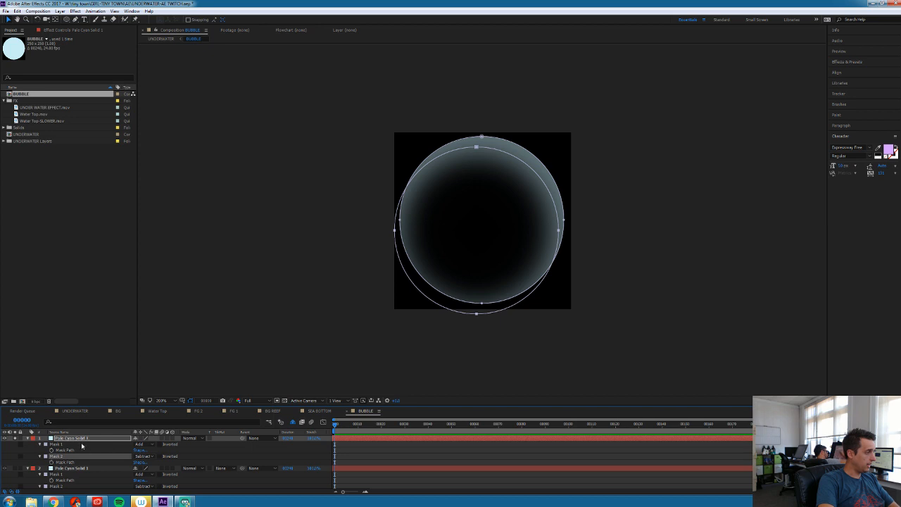
Set the blending mode of the upper Pale Cyan Solid 1 layer to Add
left_click(190, 438)
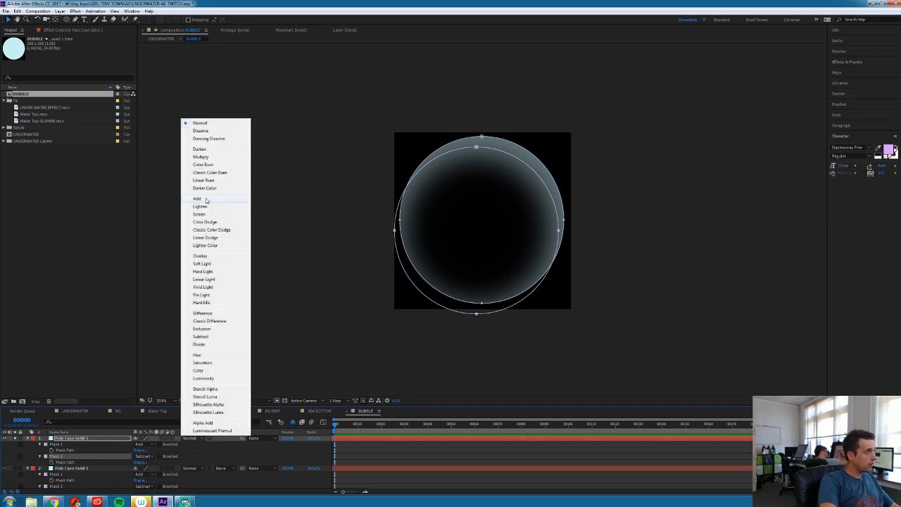
left_click(205, 200)
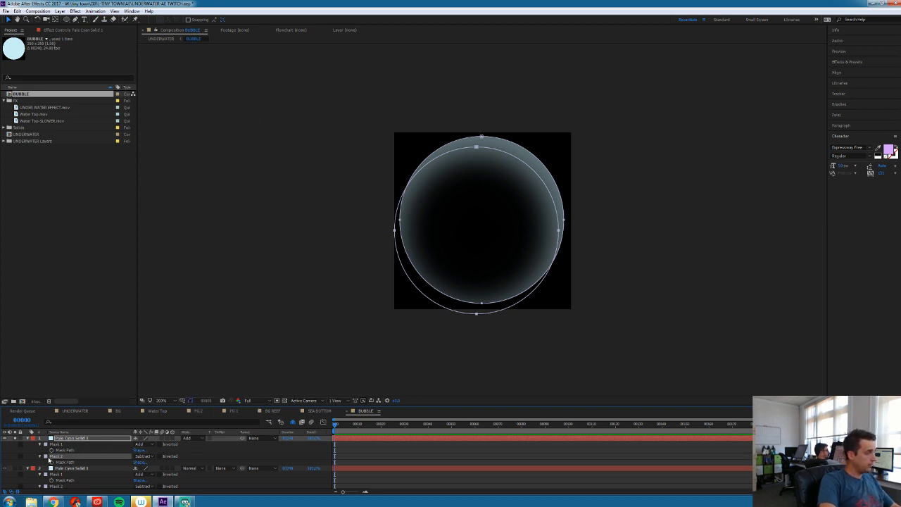
left_click(46, 457)
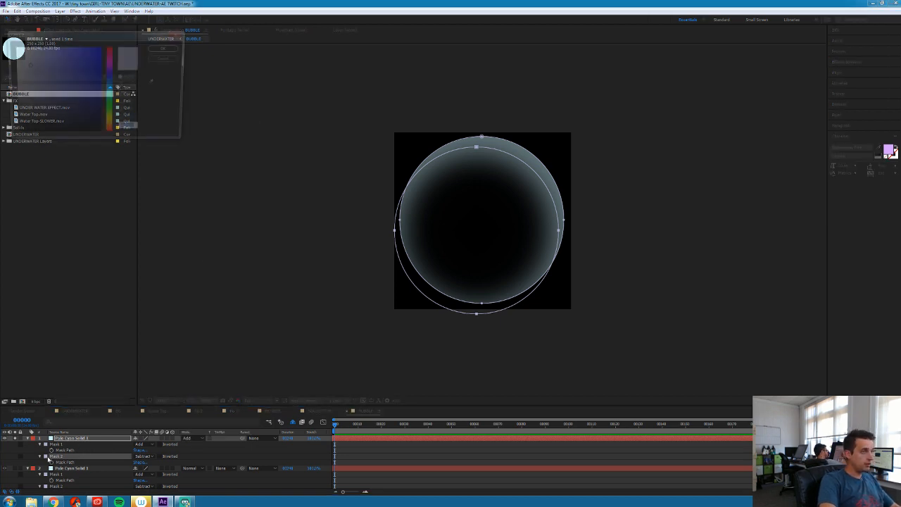
left_click(166, 59)
Enlarge the upper copy's Mask 2 outward toward the upper left and downward with its transform box
double_click(396, 229)
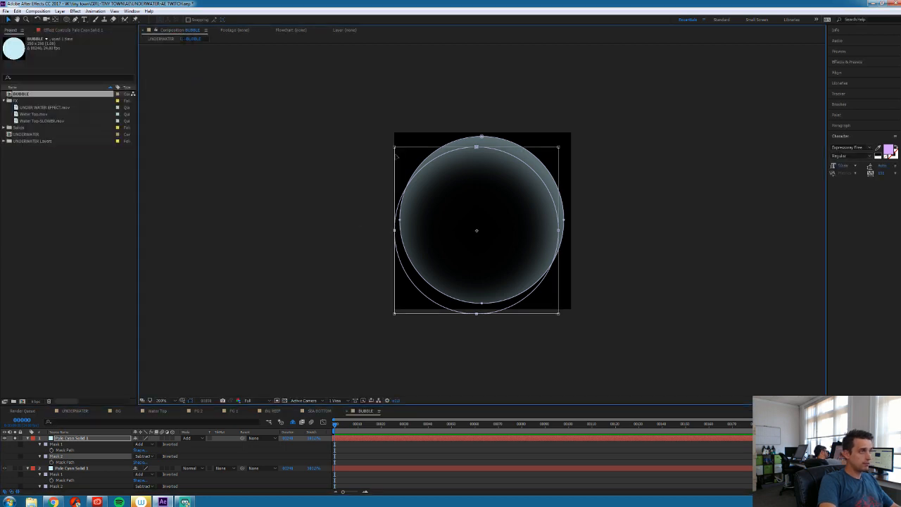
left_click_drag(393, 146, 386, 140)
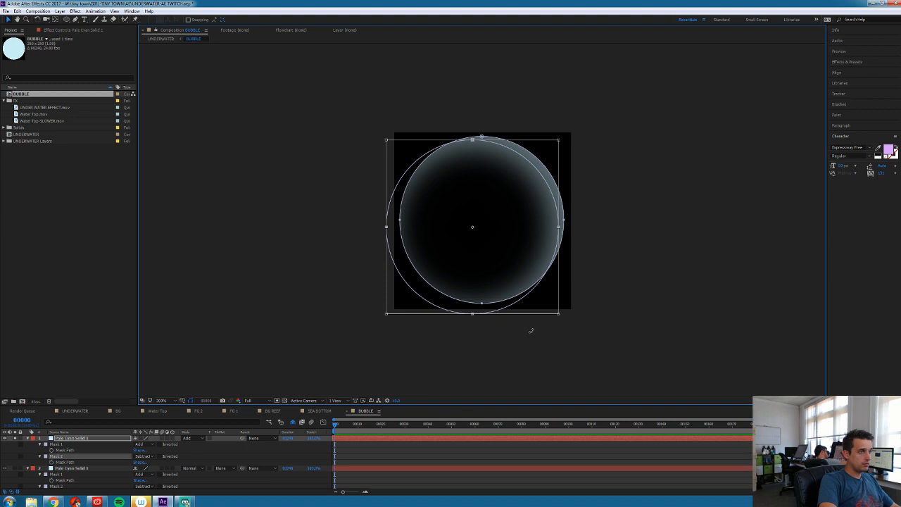
left_click_drag(558, 312, 559, 322)
key("Return")
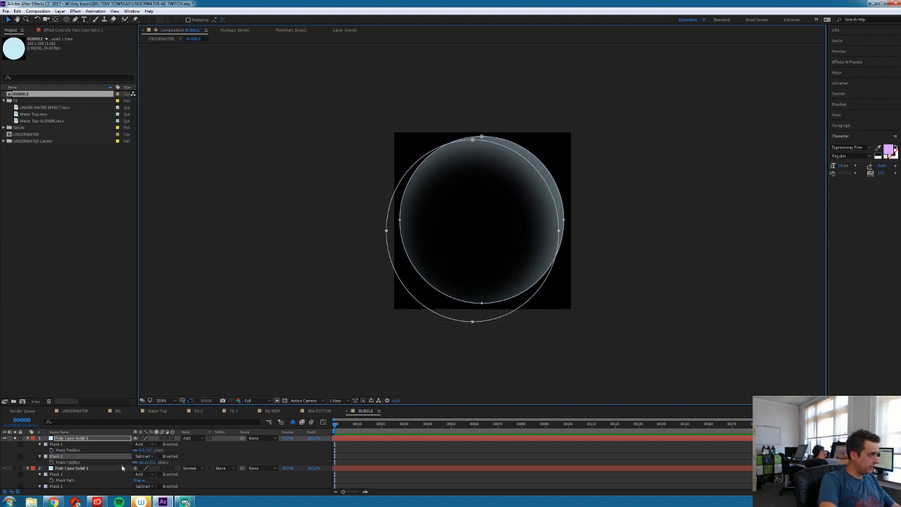
Set Mask 2's feather to 25 pixels and stretch its path slightly further toward the upper left
type("f25")
key("Return")
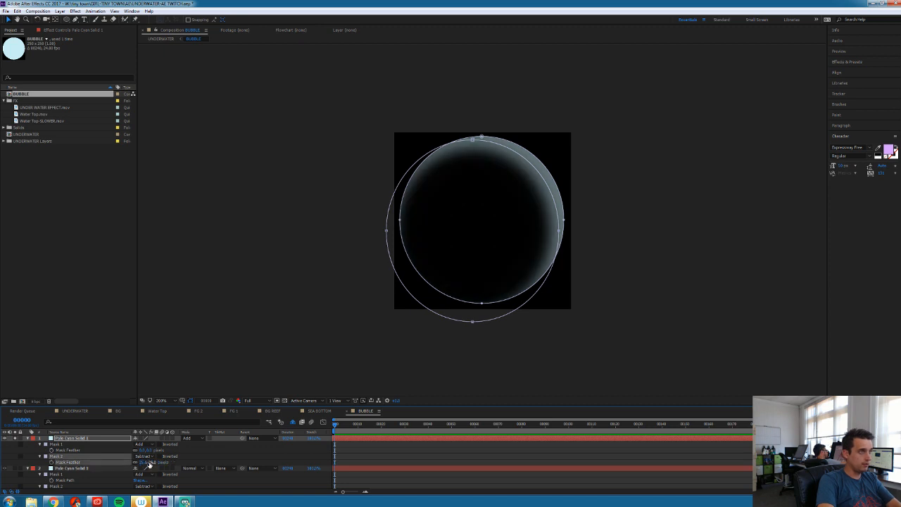
double_click(474, 141)
left_click_drag(387, 139, 385, 137)
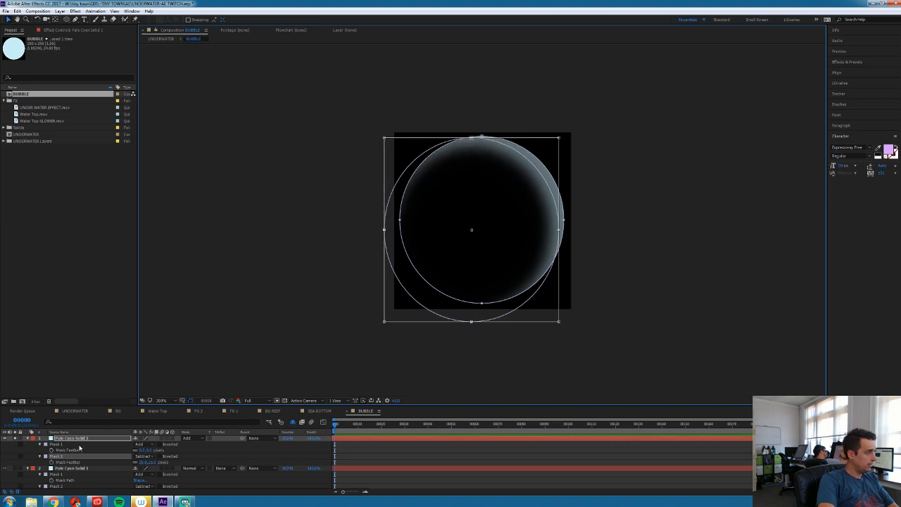
Feather the upper copy's Mask 1 by 10 pixels and turn off the layer's solo
left_click(77, 449)
left_click(141, 450)
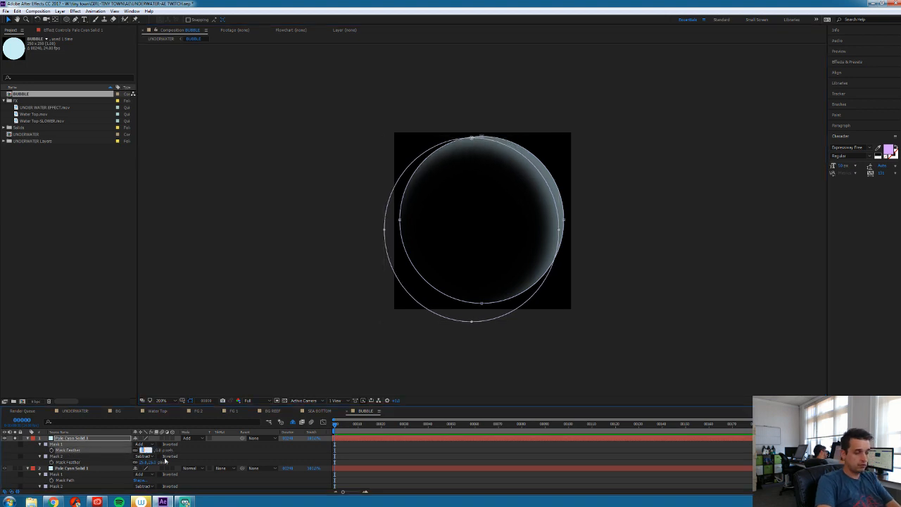
type("10")
key("Return")
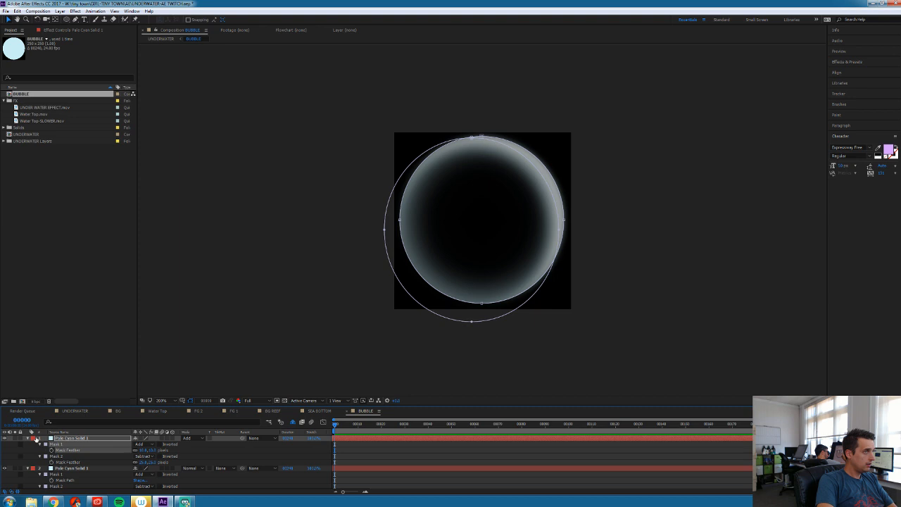
Scale the upper Pale Cyan Solid 1 layer down to about 85%, keeping it centred inside the bubble
left_click(92, 439)
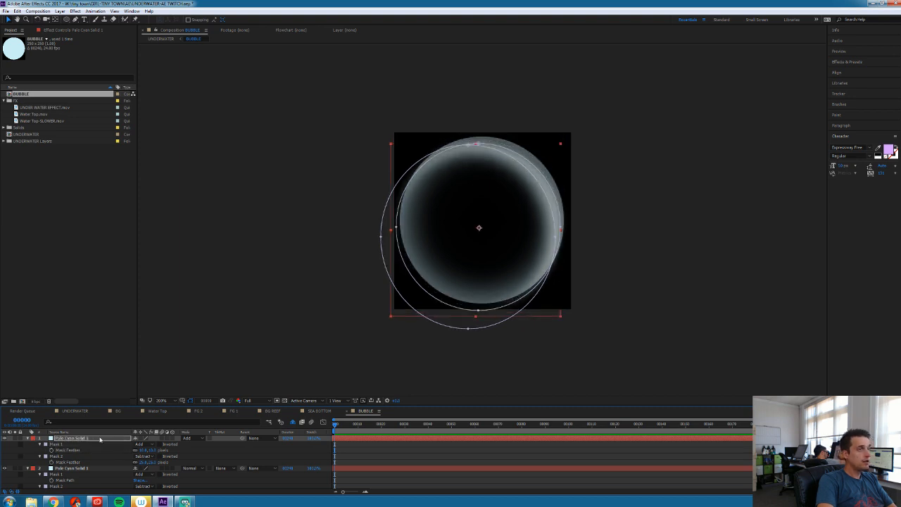
left_click(372, 457)
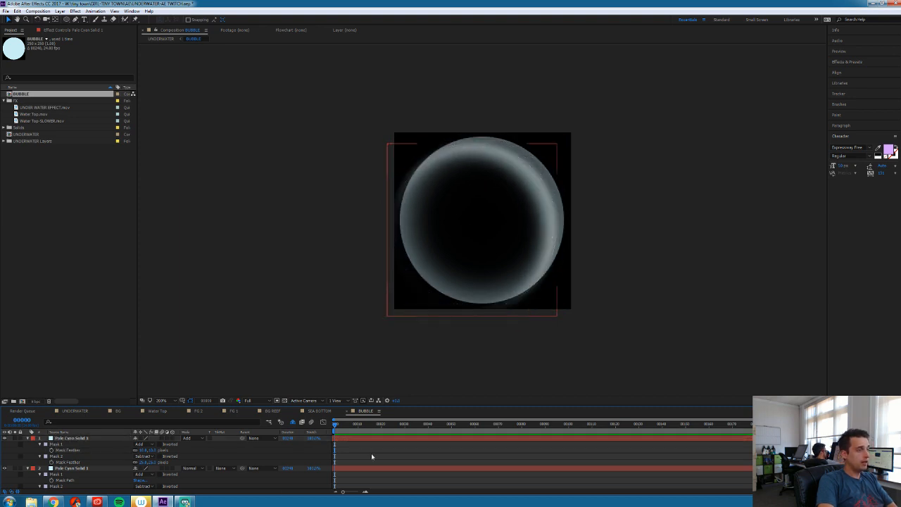
left_click(390, 439)
key("s")
left_click_drag(145, 444, 150, 443)
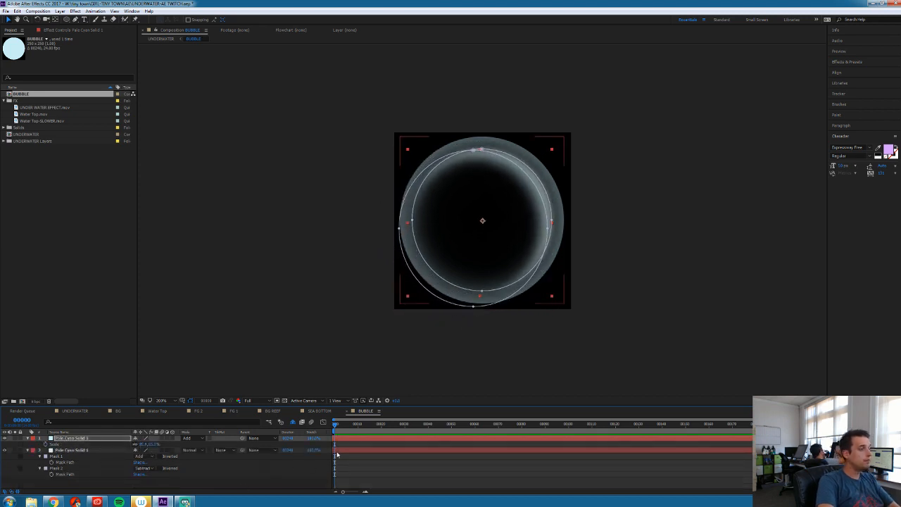
left_click(246, 483)
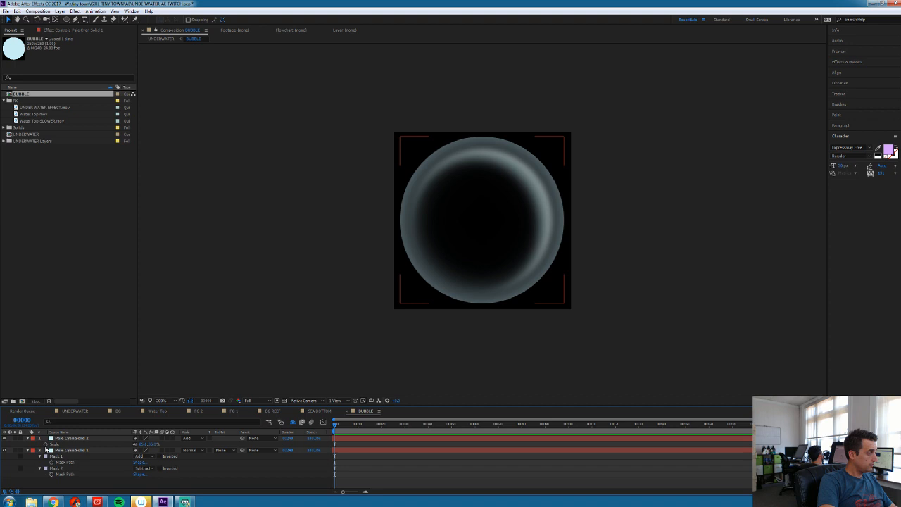
Duplicate the lower Pale Cyan Solid 1 layer and select the bottommost copy
left_click(70, 439)
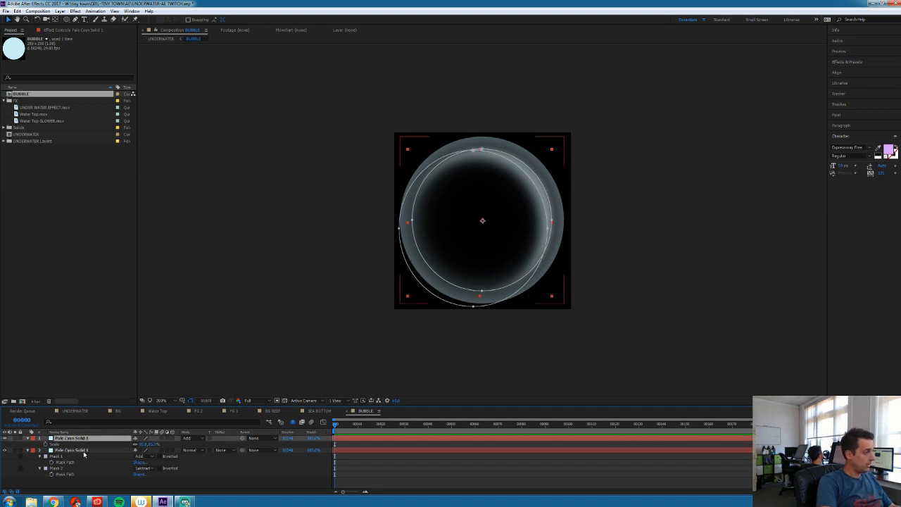
left_click(82, 450)
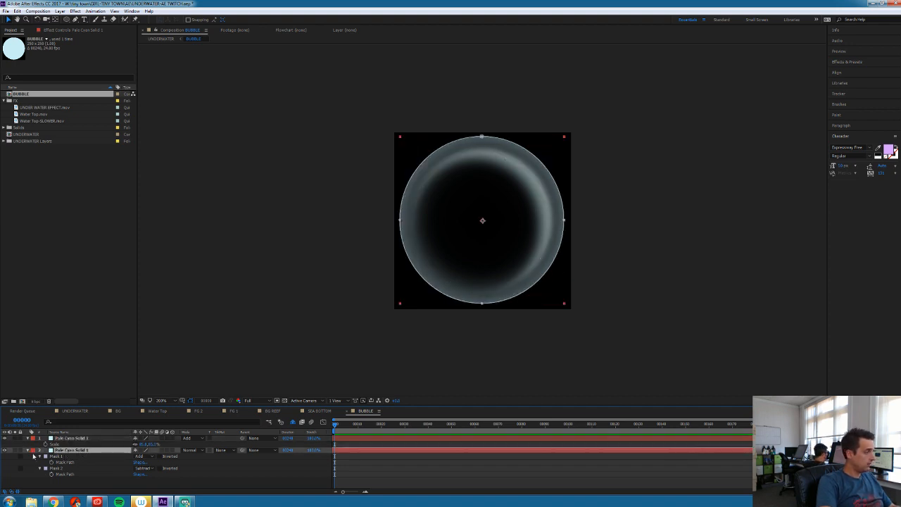
key("ctrl+d")
left_click(70, 456)
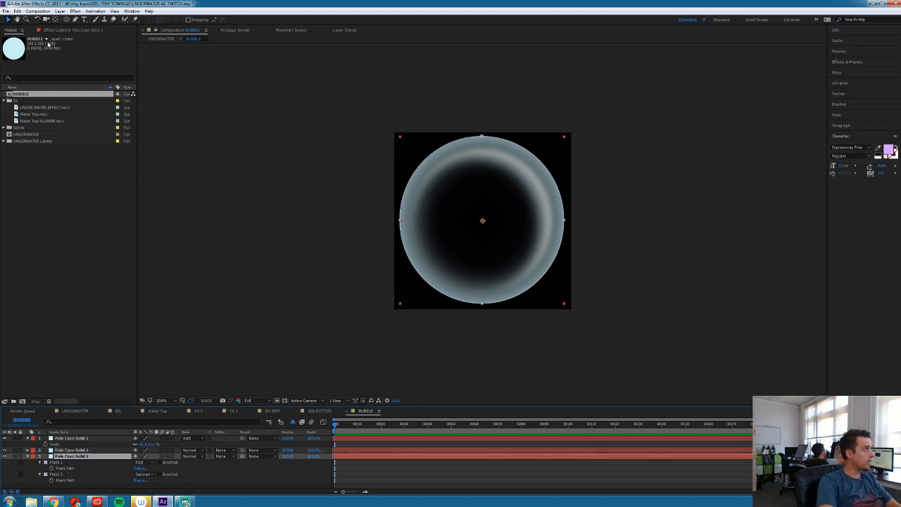
Recolor the bottom copy to a medium cyan as a new solid, without affecting the other layers
key("ctrl+y")
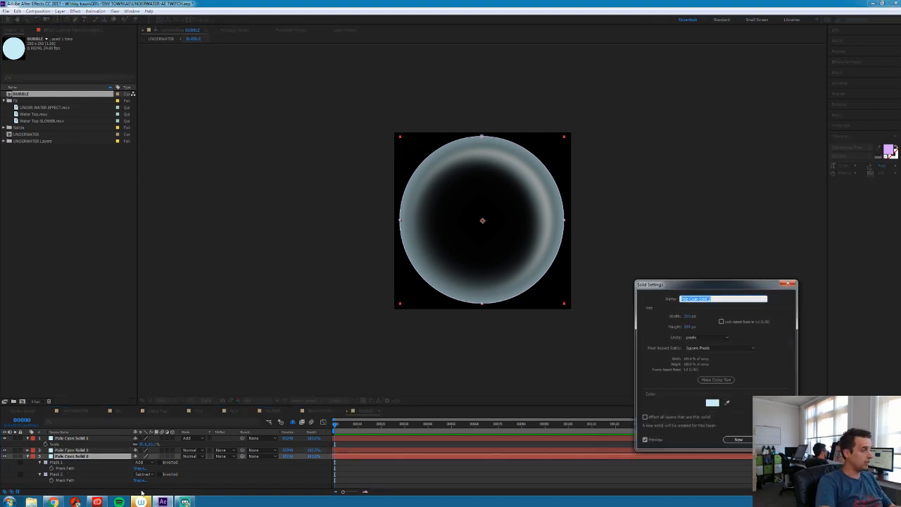
left_click(713, 402)
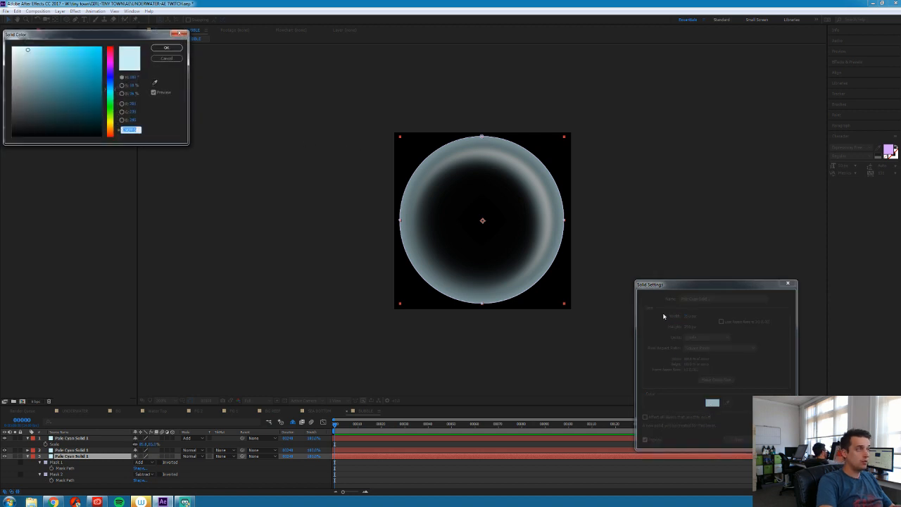
left_click_drag(42, 69, 39, 59)
left_click(167, 47)
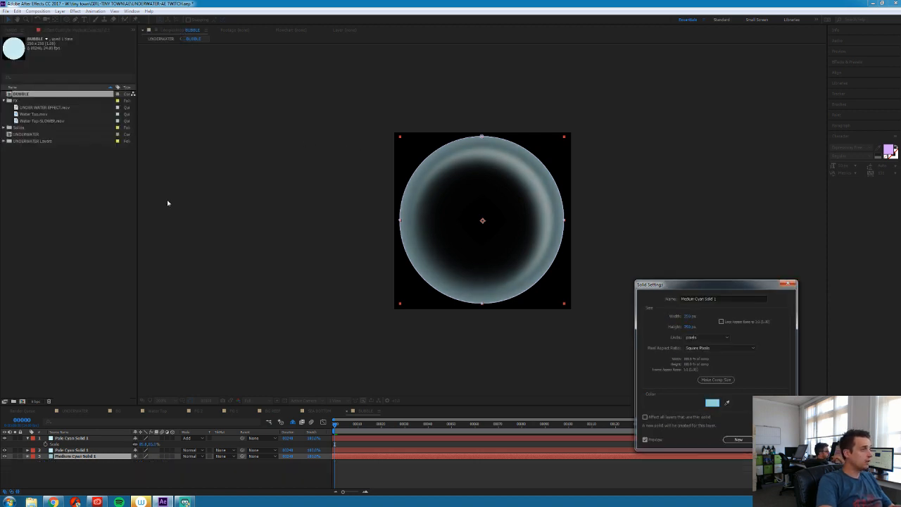
left_click(738, 439)
Delete the subtracting Mask 2 from Medium Cyan Solid 1 so the circle is filled
key("m")
left_click(67, 474)
key("Delete")
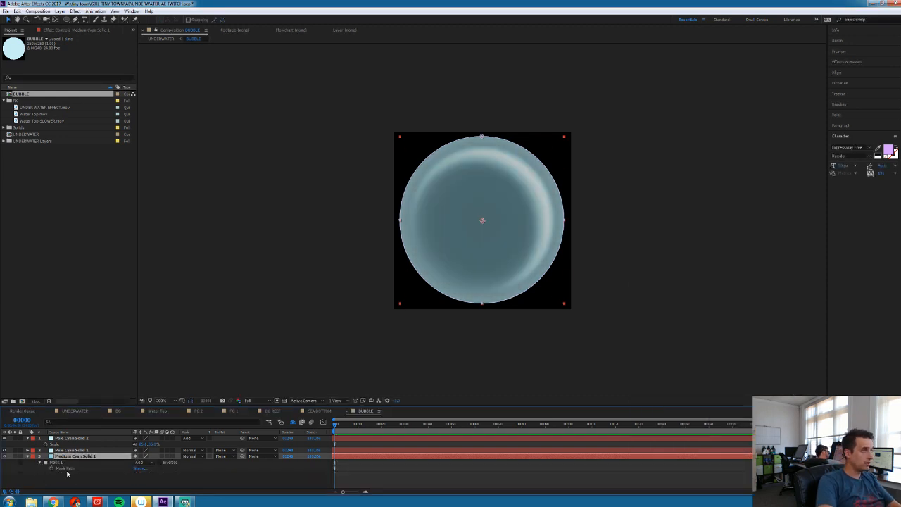
Set the opacity of Medium Cyan Solid 1 to 20%
key("t")
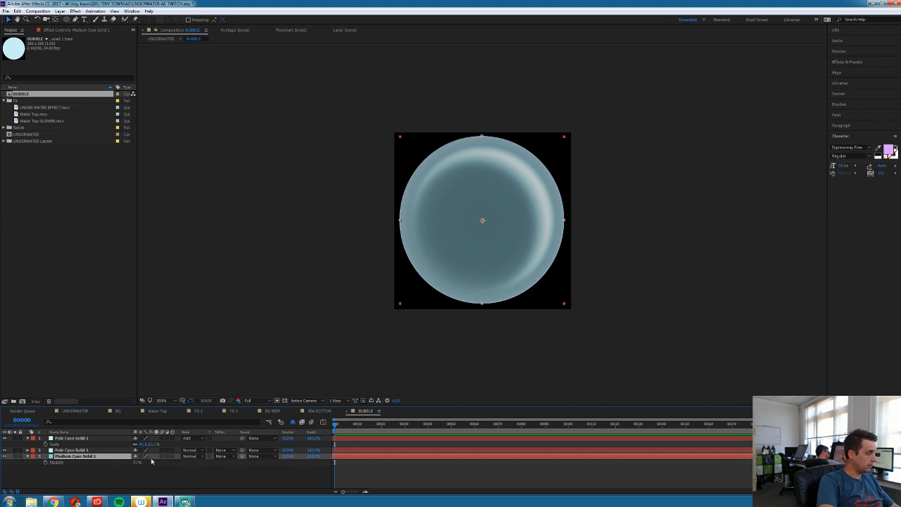
left_click(139, 462)
type("20")
key("Return")
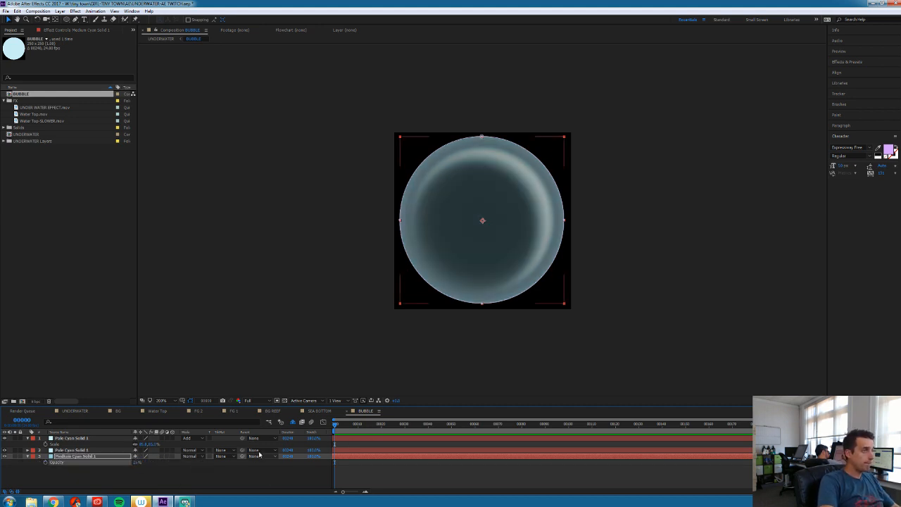
Create a new solid in a slightly deeper pale cyan above the other bubble layers
left_click(64, 439)
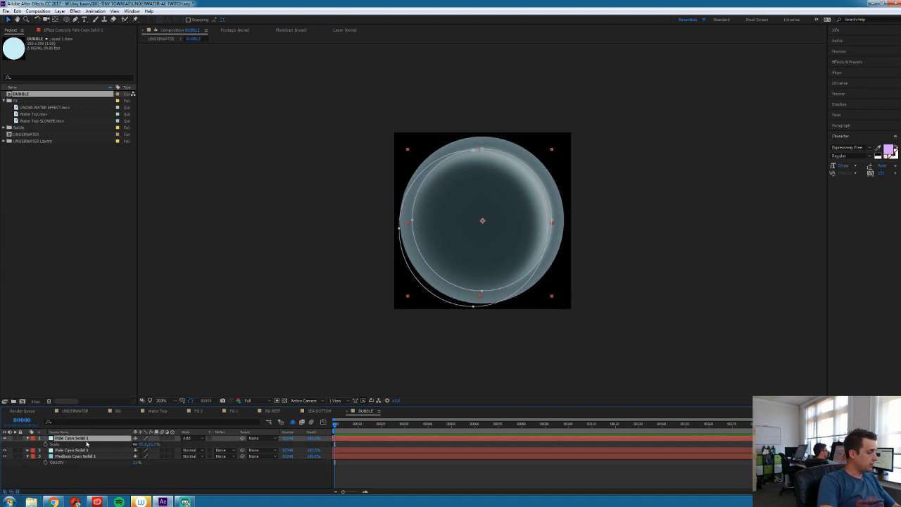
key("ctrl+shift+y")
left_click(98, 187)
left_click(39, 59)
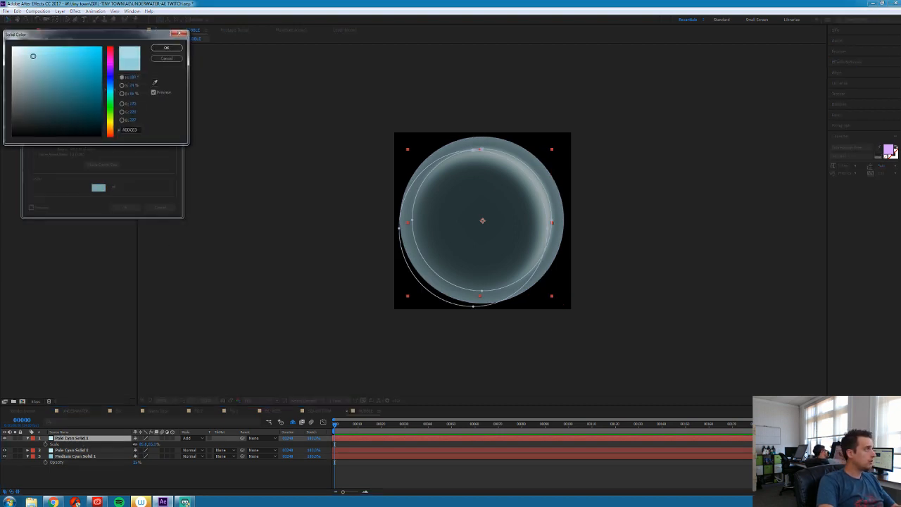
left_click(166, 47)
left_click(124, 207)
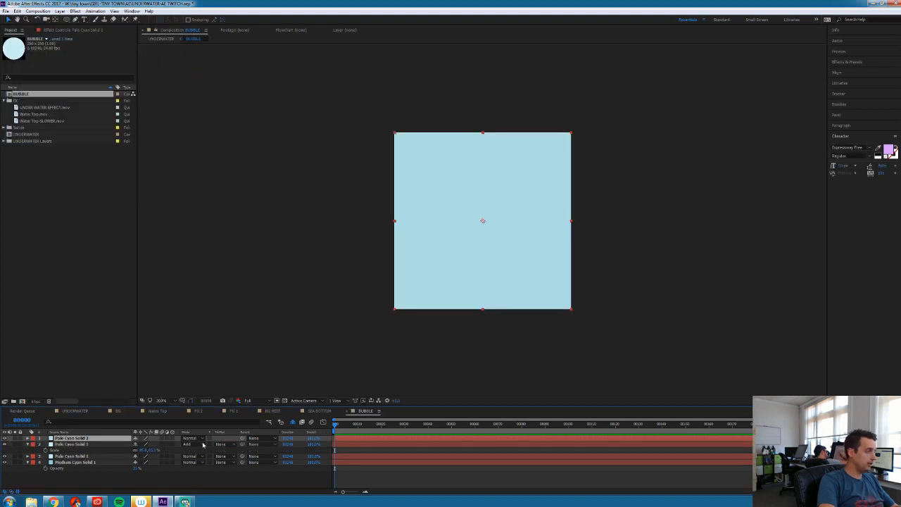
Mask Pale Cyan Solid 2 to a small circle in the bubble's upper-left area and feather the mask edge softly
left_click(67, 19)
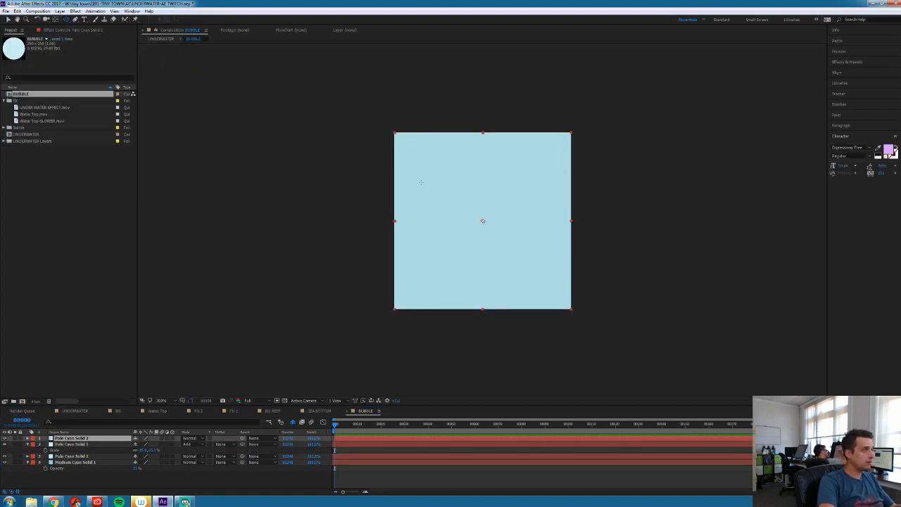
left_click_drag(430, 169, 467, 209)
key("f")
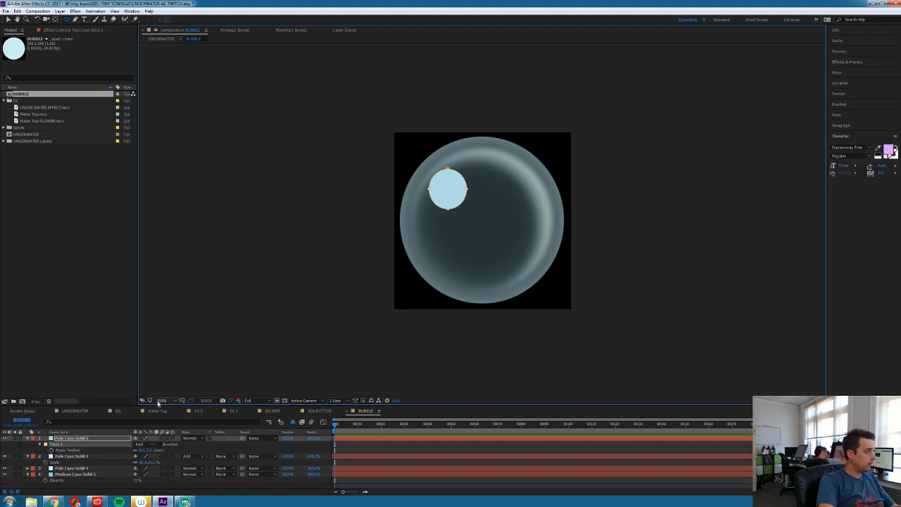
left_click_drag(145, 450, 157, 450)
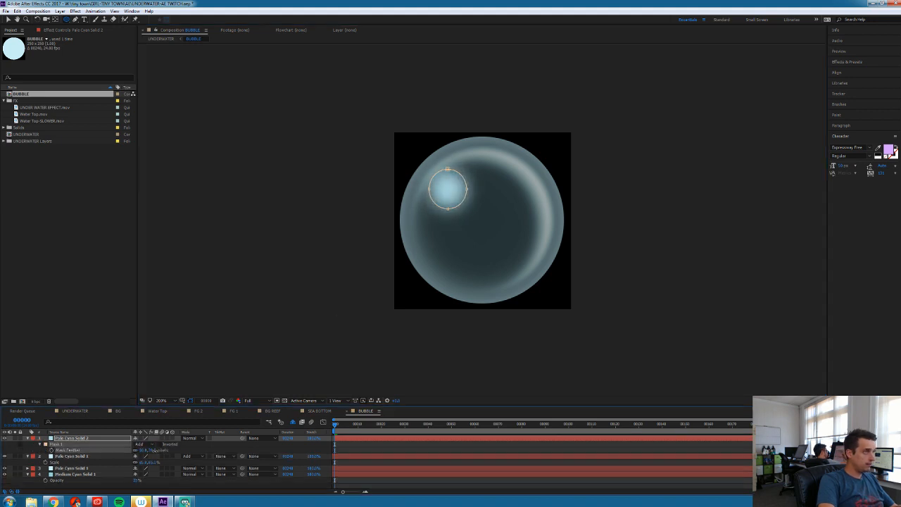
Set the blending mode of Pale Cyan Solid 2 to Add
left_click(190, 438)
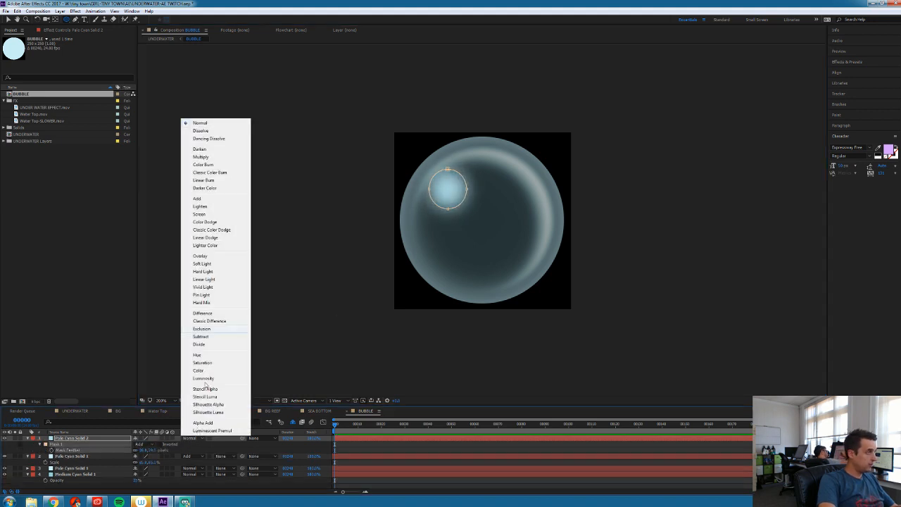
left_click(212, 199)
left_click(58, 432)
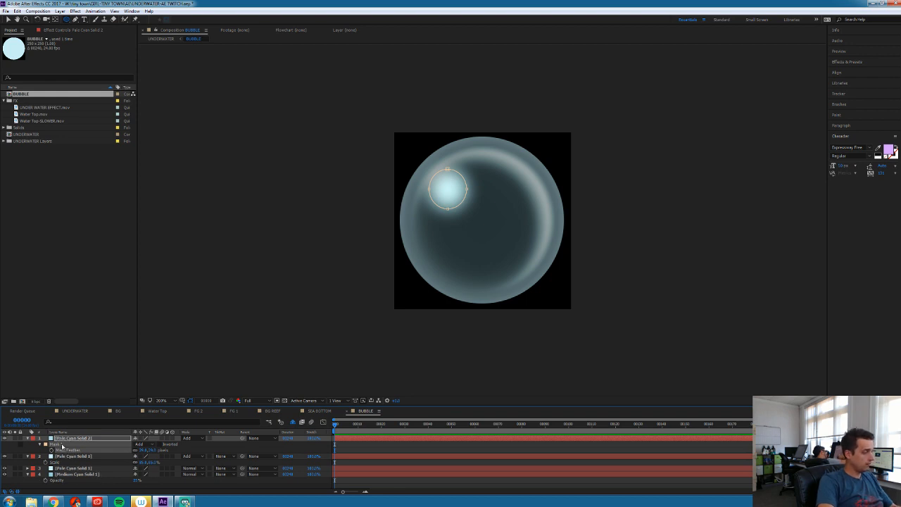
Duplicate the highlight mask, then shrink the copy and offset it down and left so it overlaps the original
key("ctrl+d")
key("v")
double_click(448, 209)
mouse_move(430, 208)
left_mouse_down()
mouse_move(445, 196)
mouse_move(443, 214)
mouse_move(437, 204)
left_mouse_up()
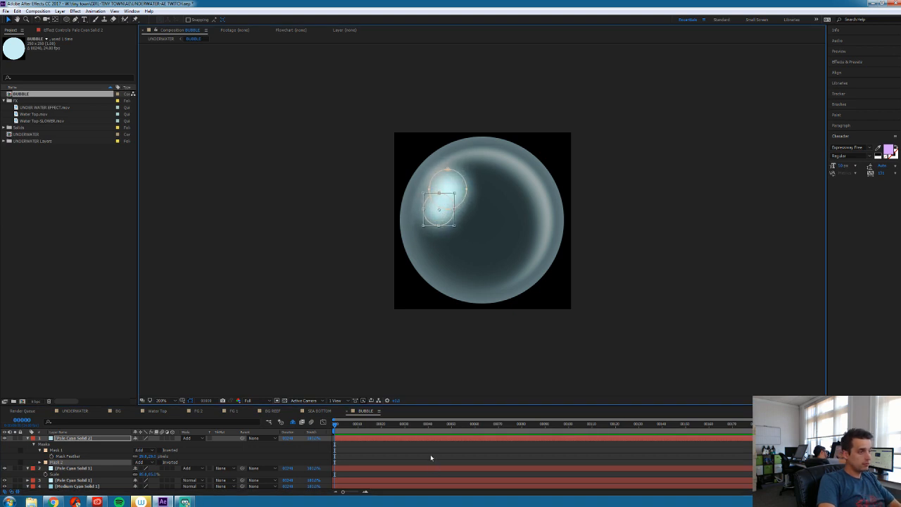
left_click(483, 386)
key("comma")
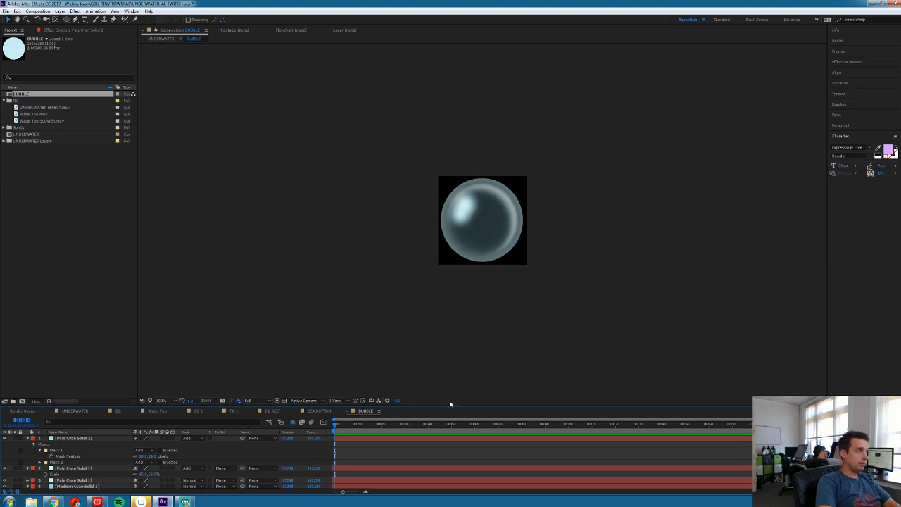
Collapse the properties of the bubble's solid layers and return to the UNDERWATER composition to check the bubble against the scene
left_click(28, 438)
left_click(27, 450)
left_click(28, 450)
left_click(28, 457)
left_click(76, 411)
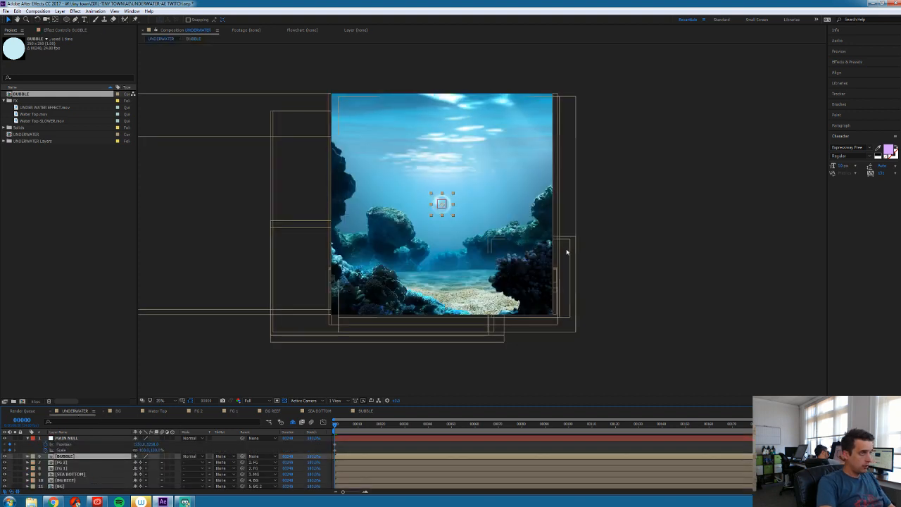
key("period")
key("period")
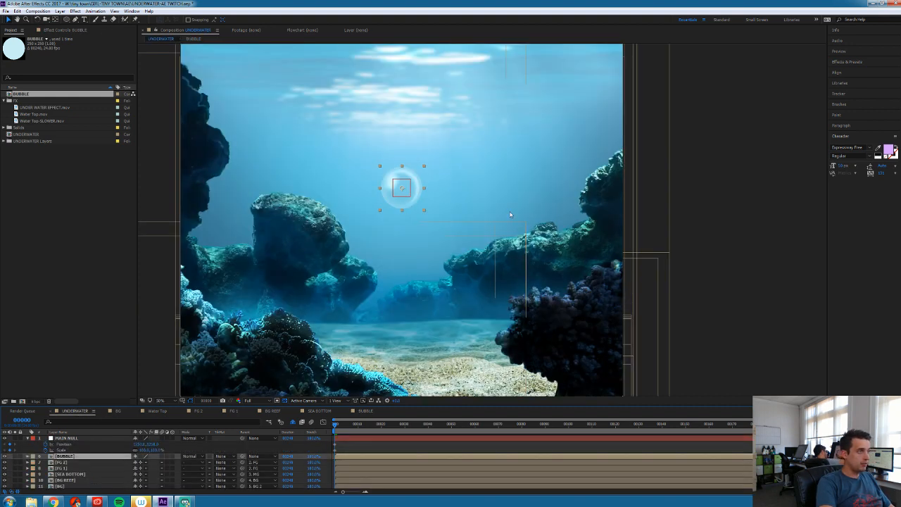
left_click(730, 309)
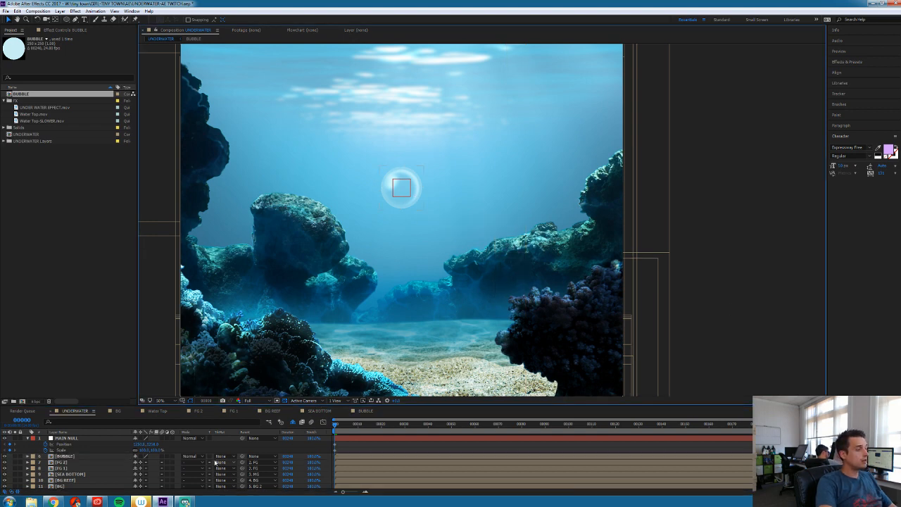
Collapse the FX folder and create a new solid named BUBBLE PARTICLES directly above the BUBBLE layer
left_click(71, 456)
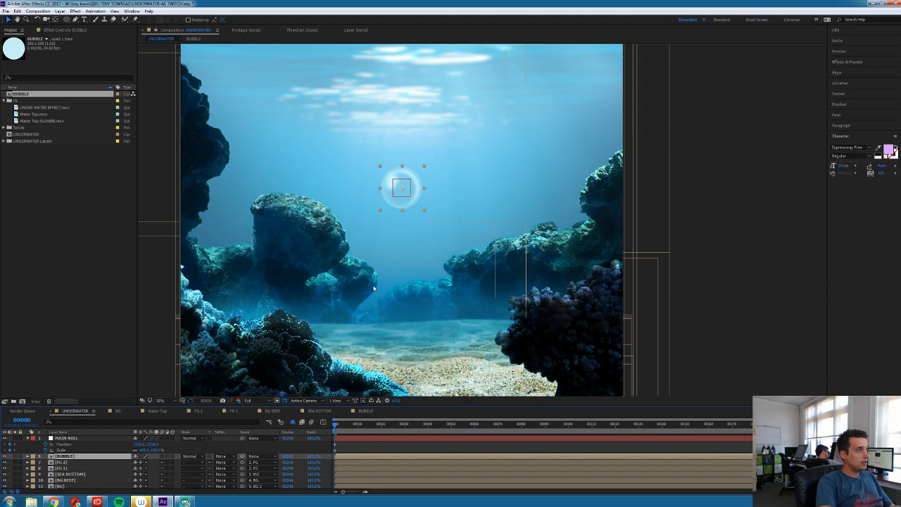
left_click(4, 101)
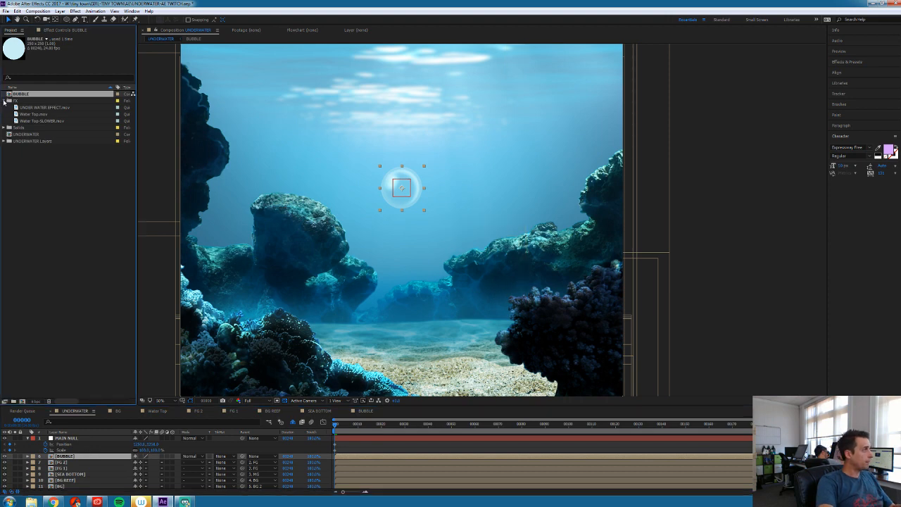
left_click(73, 457)
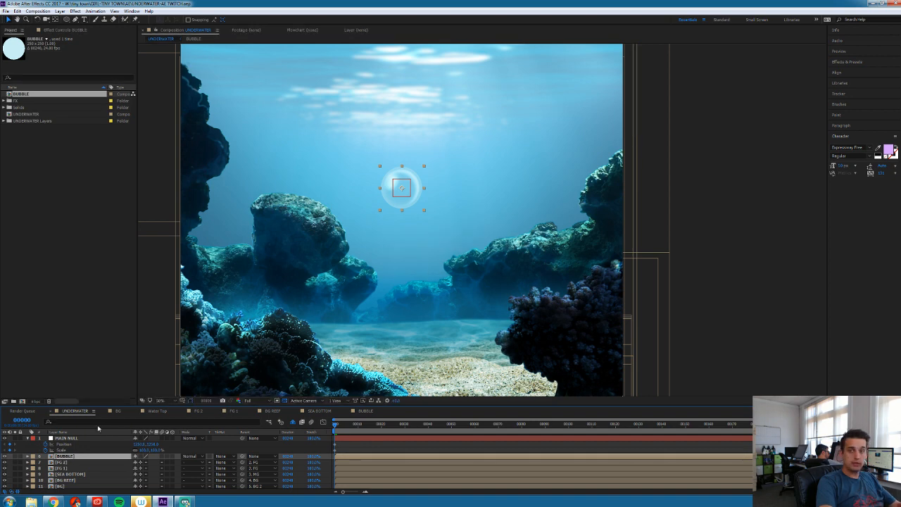
key("ctrl+y")
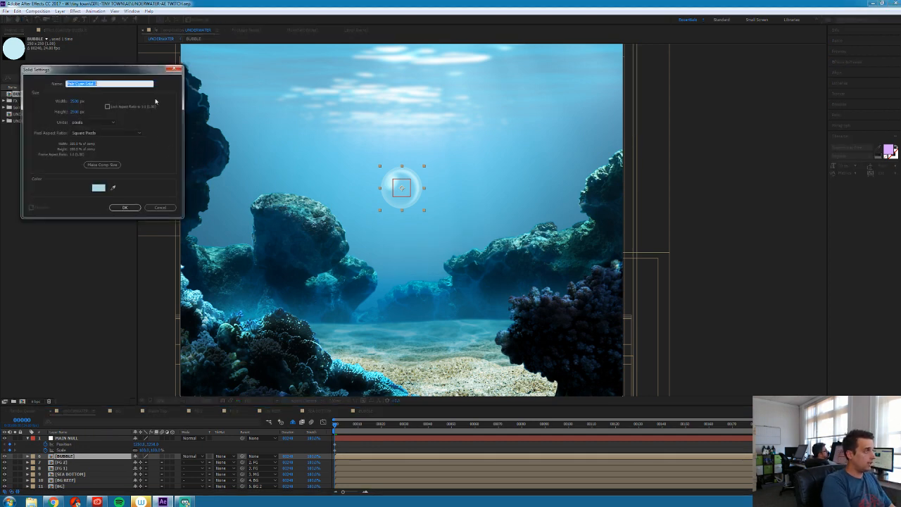
type("BLE PARTICLES")
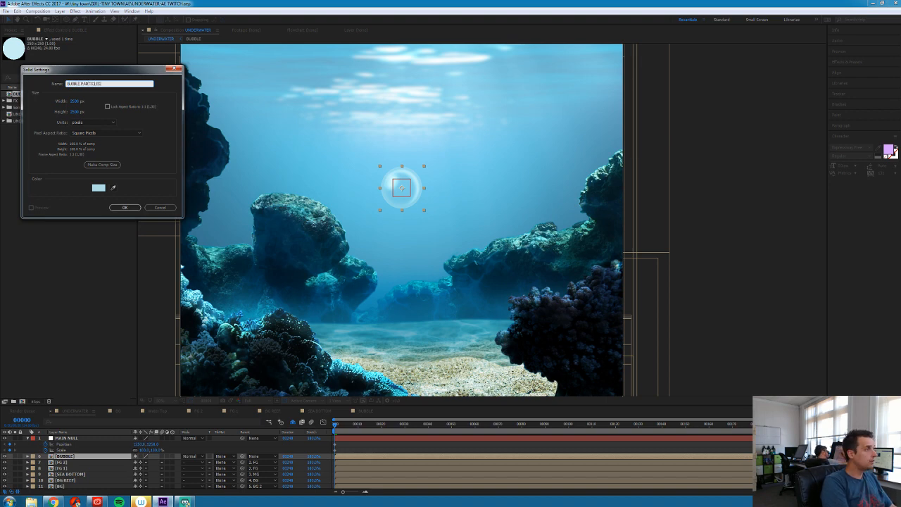
key("Return")
Apply the Trapcode Particular effect to BUBBLE PARTICLES and place its emitter over the dark coral in the lower-right foreground
left_click(75, 11)
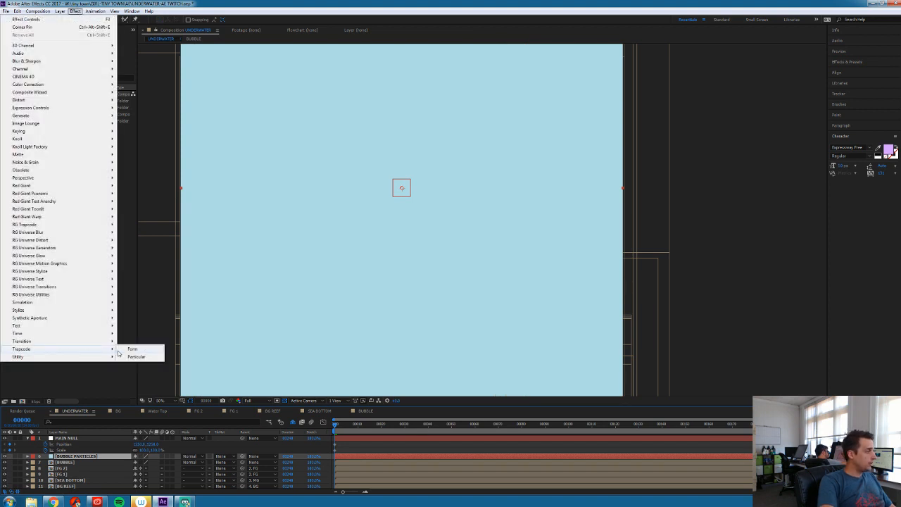
left_click(136, 356)
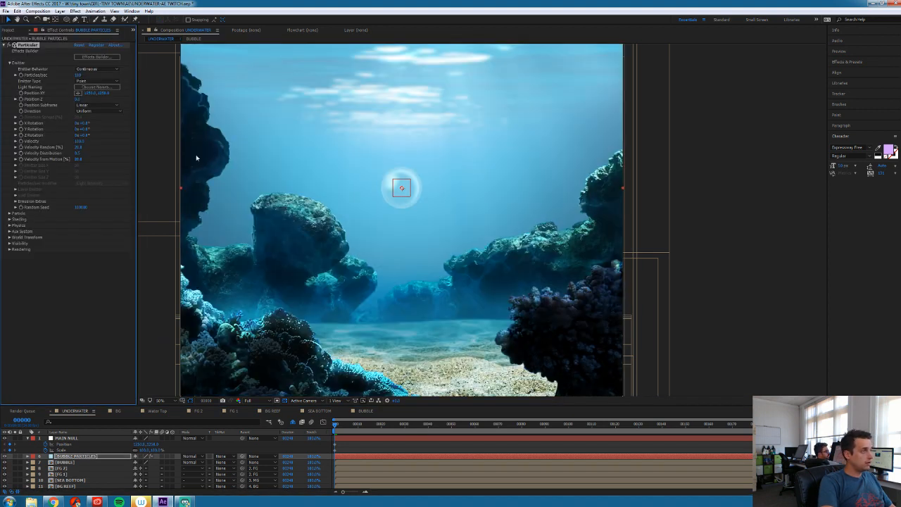
left_click(78, 92)
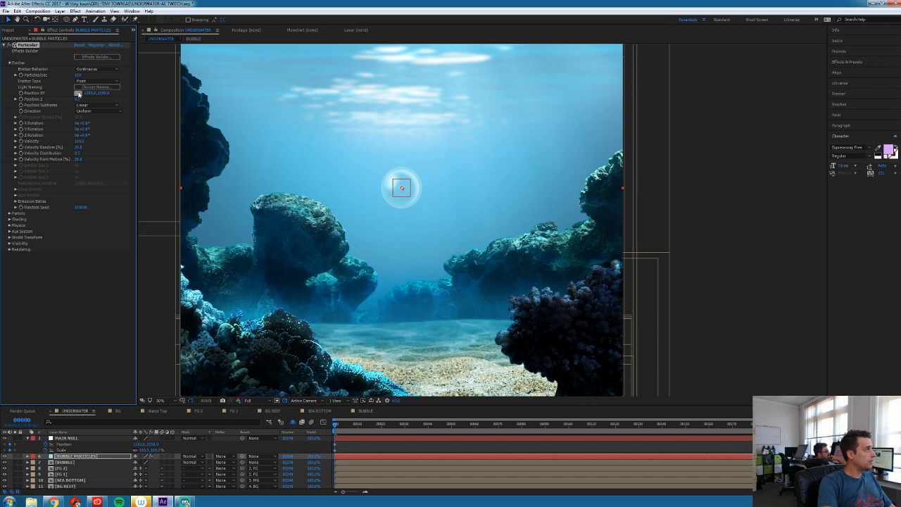
left_click(584, 361)
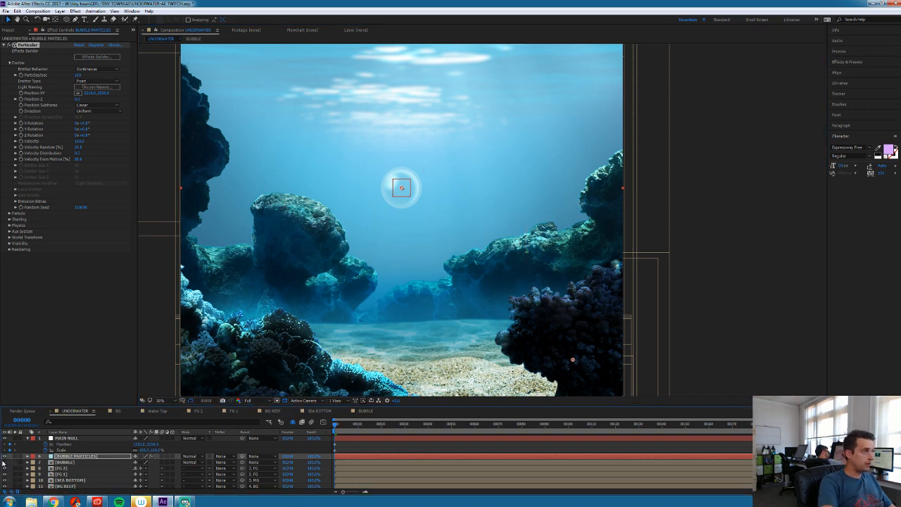
Hide the BUBBLE layer and move BUBBLE PARTICLES below it in the layer stack
left_click(6, 462)
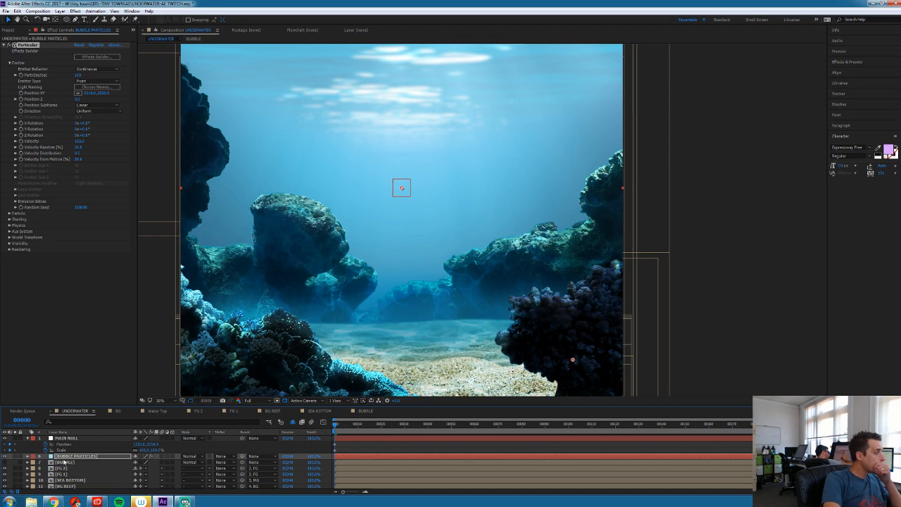
left_click_drag(67, 456, 67, 466)
Set Particular's particle type to Textured Polygon
left_click(10, 214)
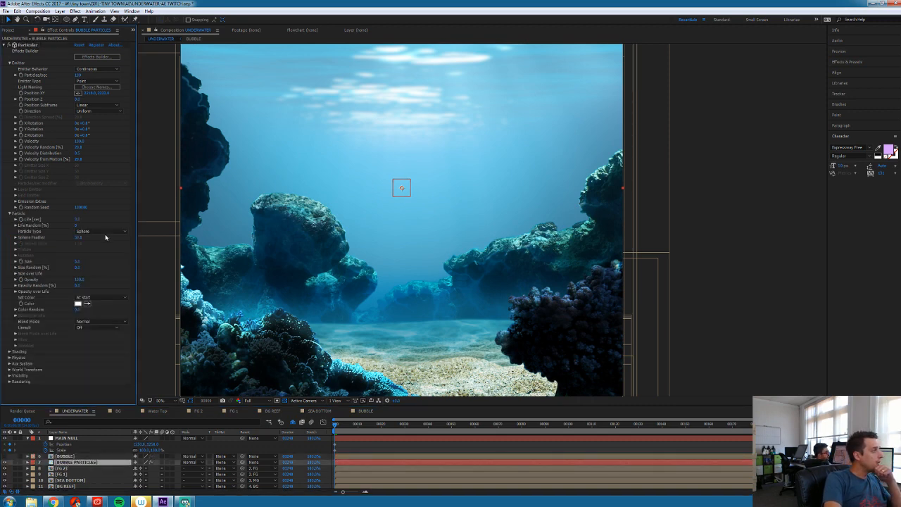
left_click(10, 214)
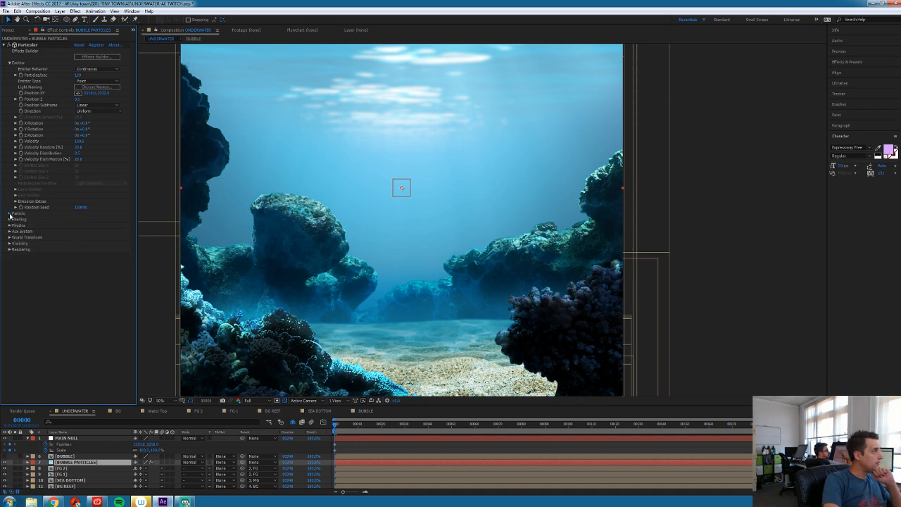
left_click(10, 214)
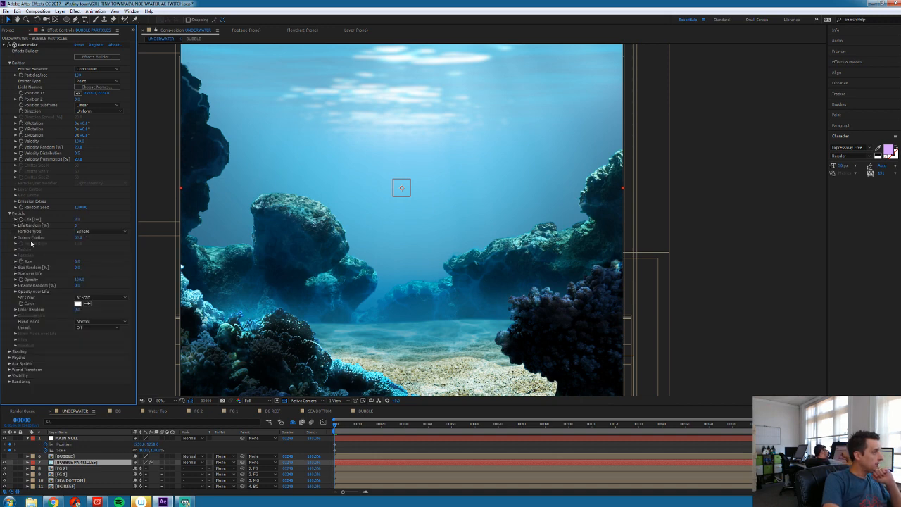
left_click(89, 232)
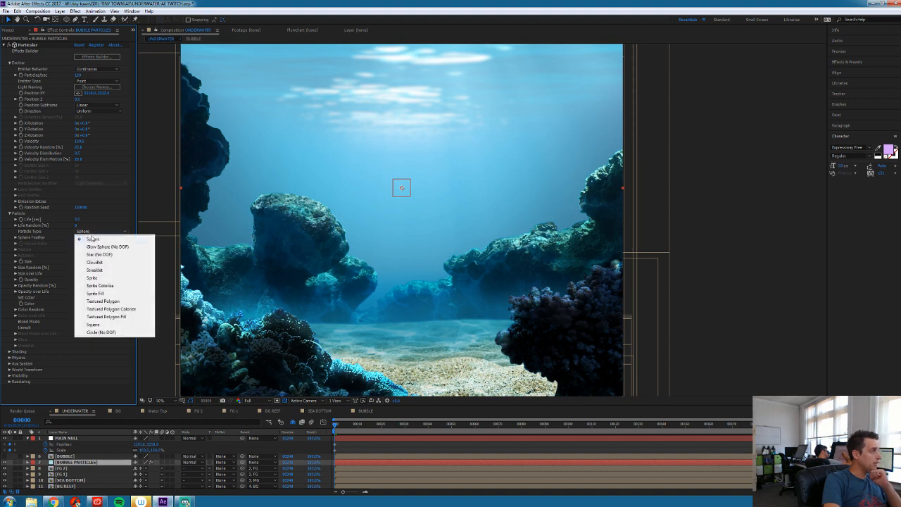
left_click(106, 302)
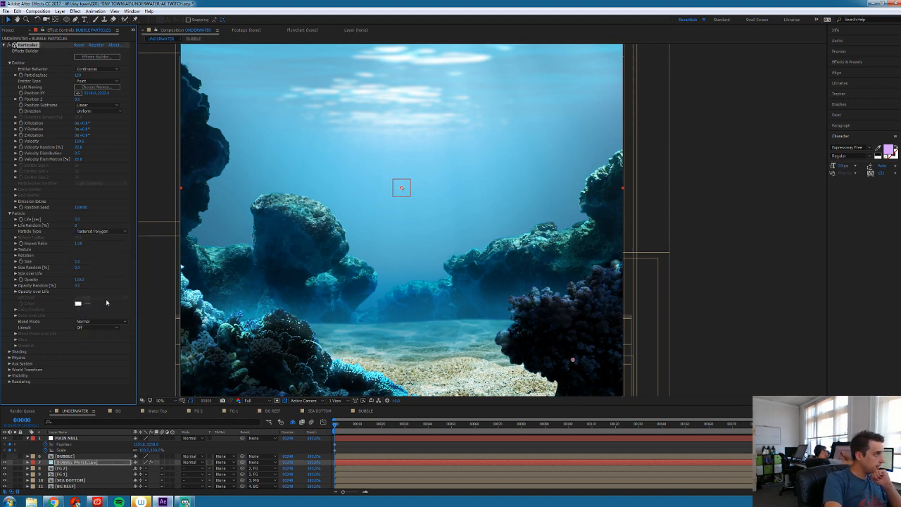
Use the BUBBLE layer as the particle texture with time sampling set to Random - Loop
left_click(16, 250)
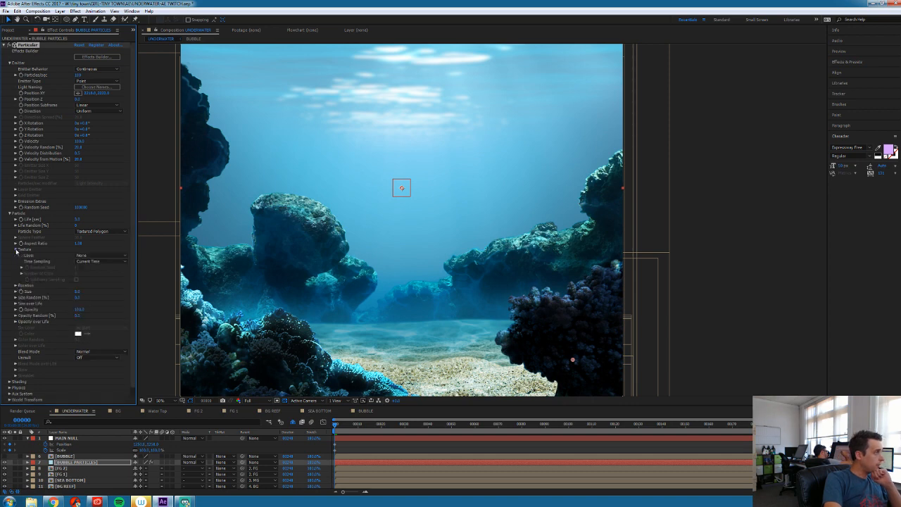
left_click(15, 249)
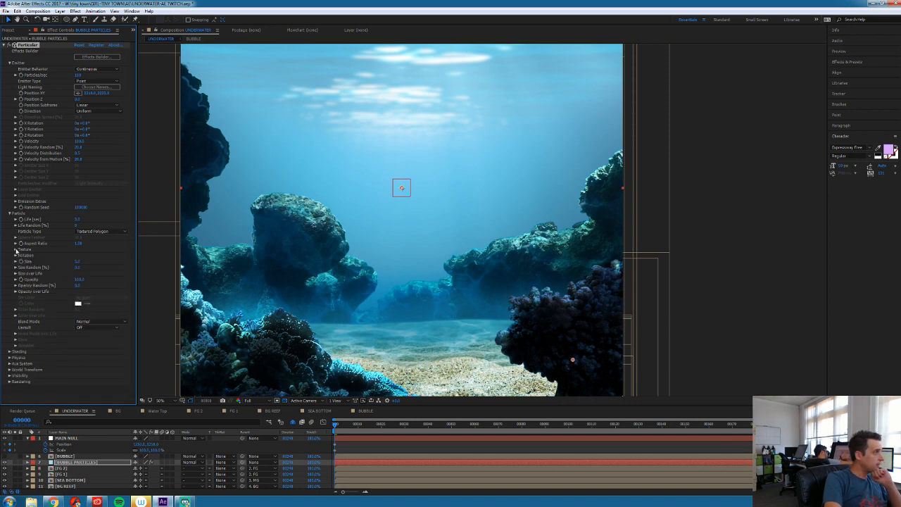
left_click(16, 249)
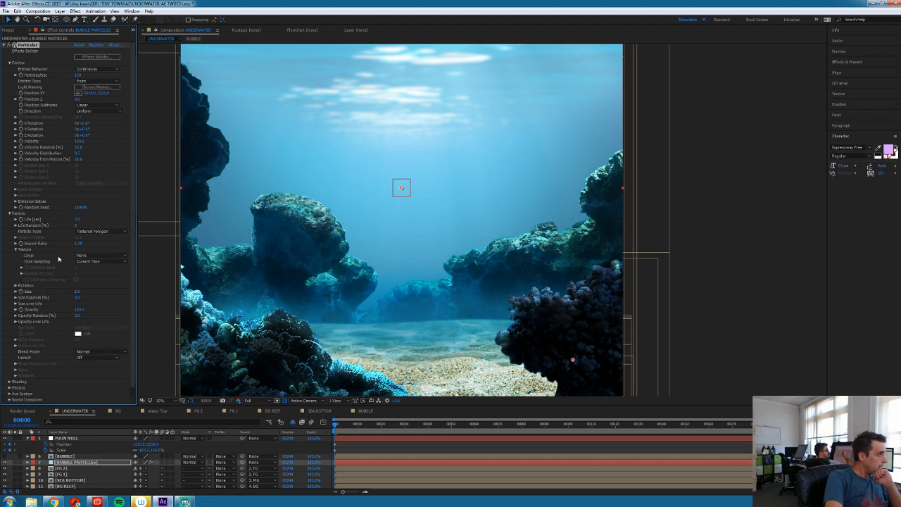
left_click(96, 257)
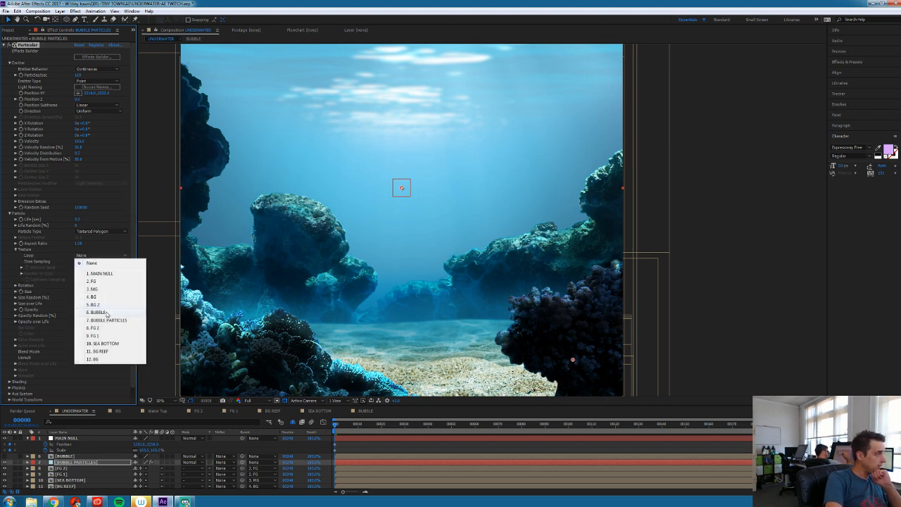
left_click(107, 312)
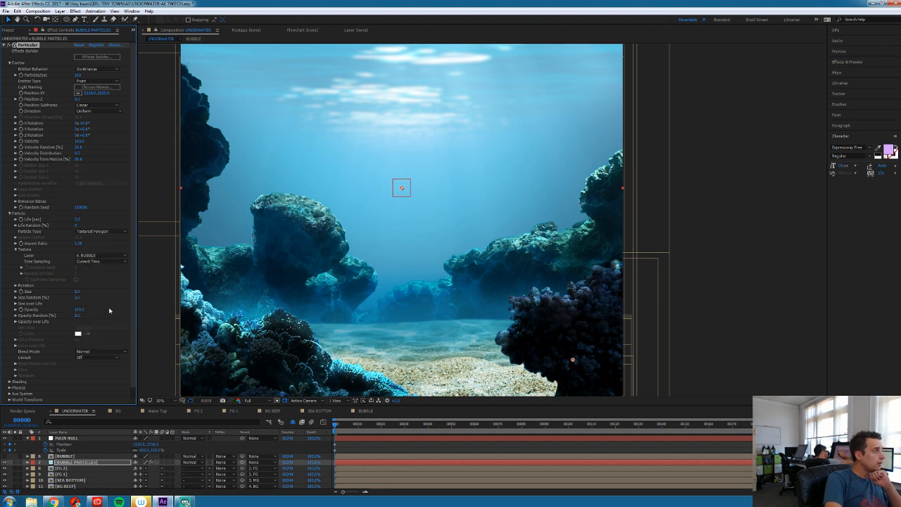
left_click(91, 262)
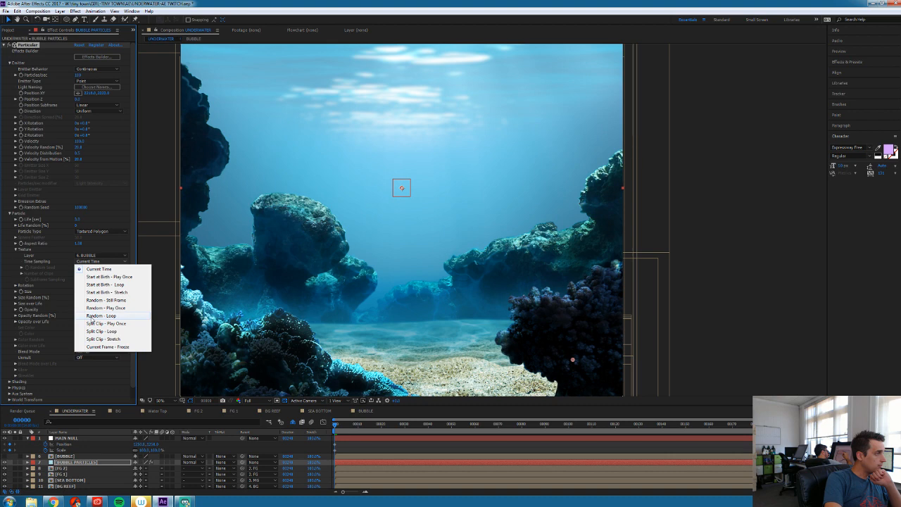
left_click(100, 316)
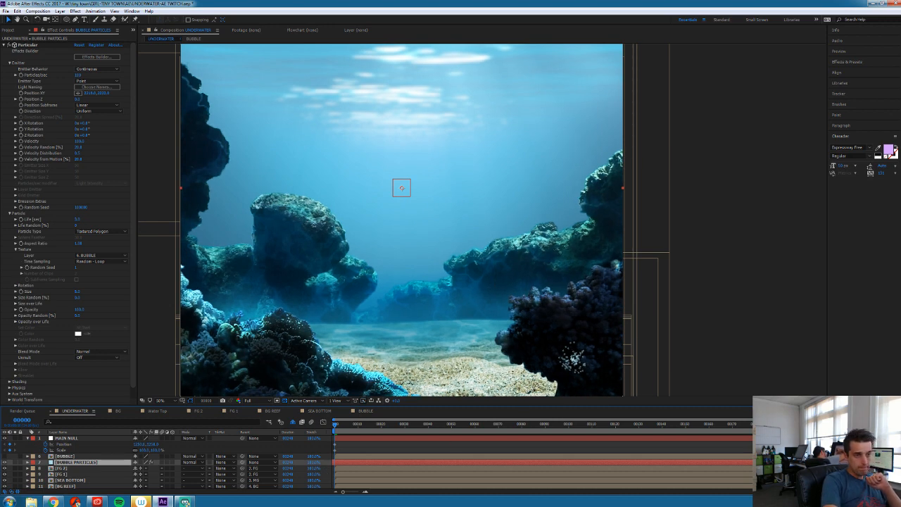
Solo BUBBLE PARTICLES without the transparency grid and increase the particle size to about 46
left_click(15, 462)
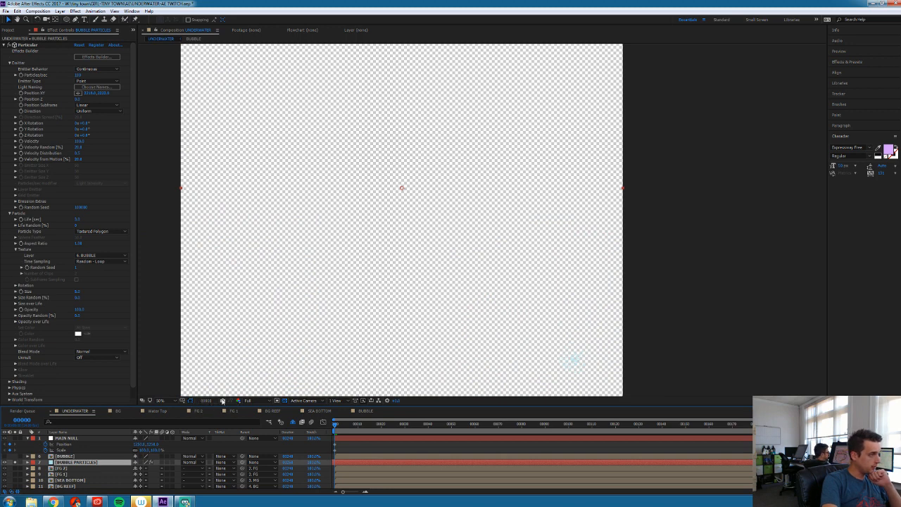
left_click(286, 401)
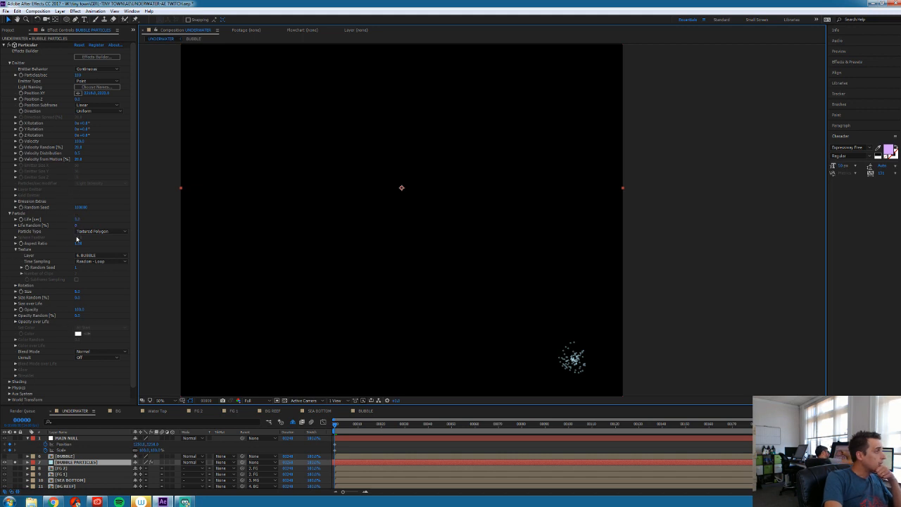
mouse_move(76, 292)
left_mouse_down()
mouse_move(88, 292)
mouse_move(84, 301)
left_mouse_up()
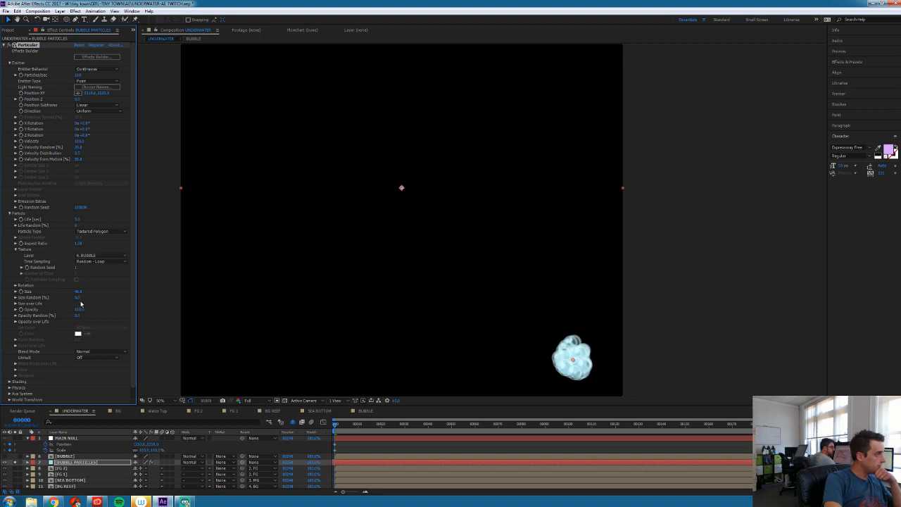
Set Size Random to 100% and apply the Size over Life preset that rises quickly, then falls gradually
left_click_drag(81, 297, 322, 292)
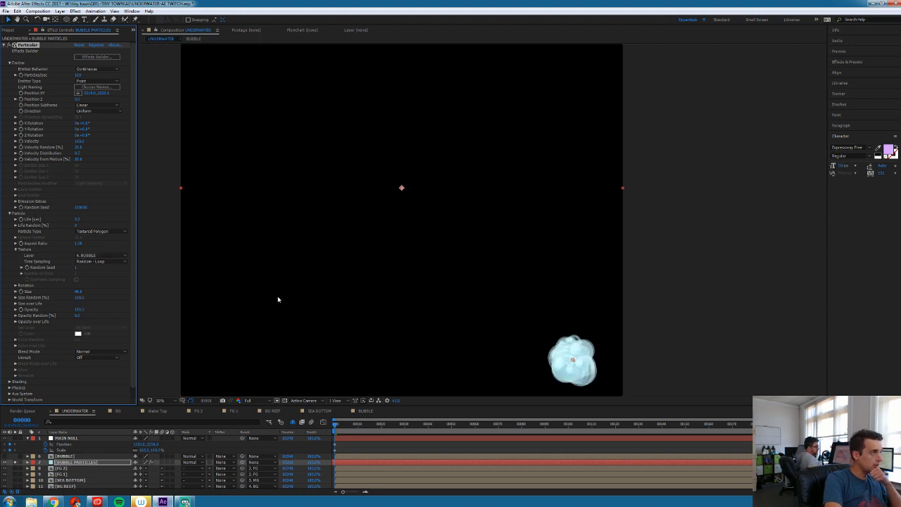
left_click(16, 304)
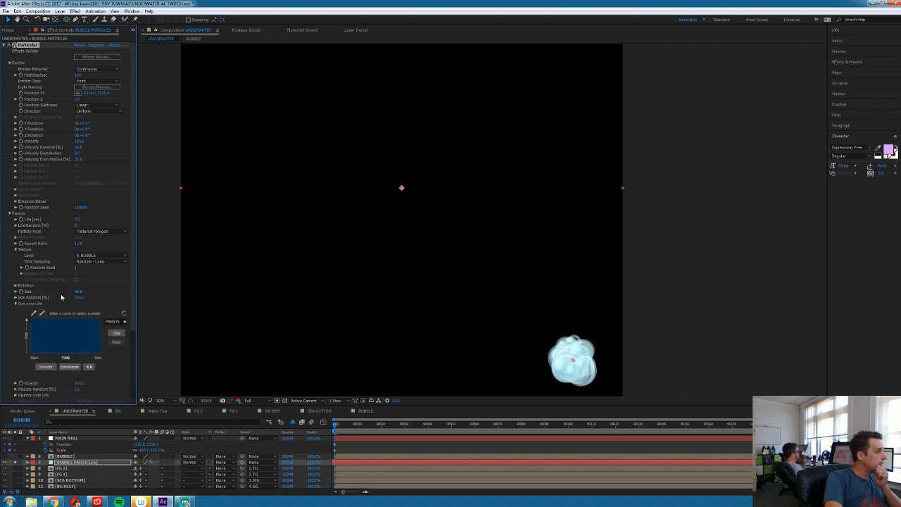
left_click(123, 322)
left_click(123, 342)
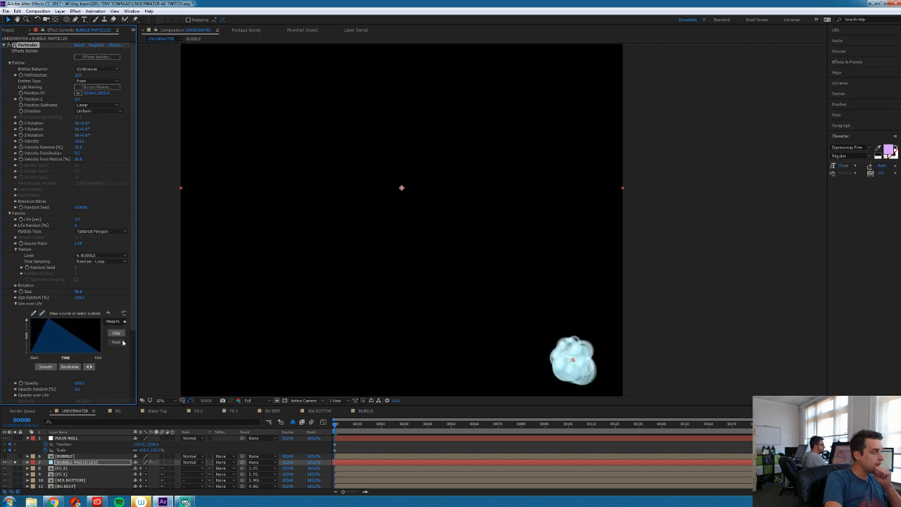
left_click(15, 304)
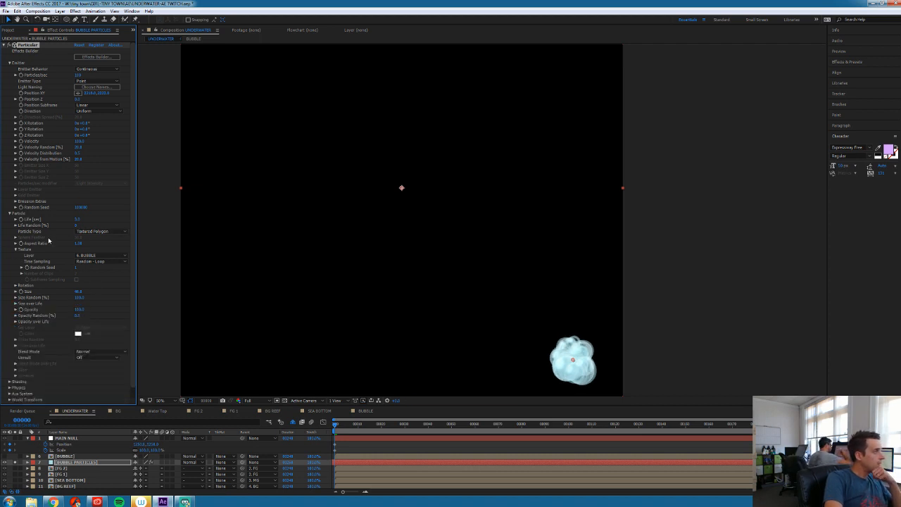
Set Particular's Physics gravity to -200 and sharply reduce the Particles/sec emission rate
scroll(78, 355, "down", 1)
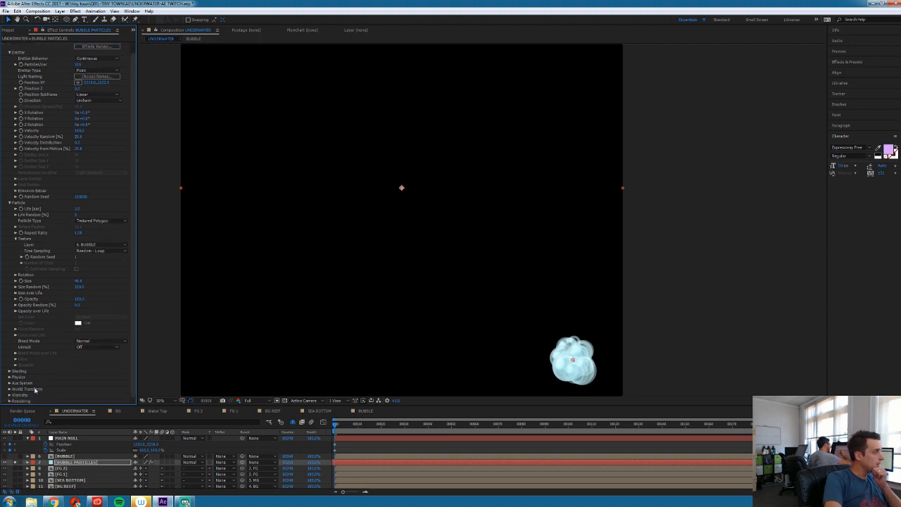
left_click(9, 377)
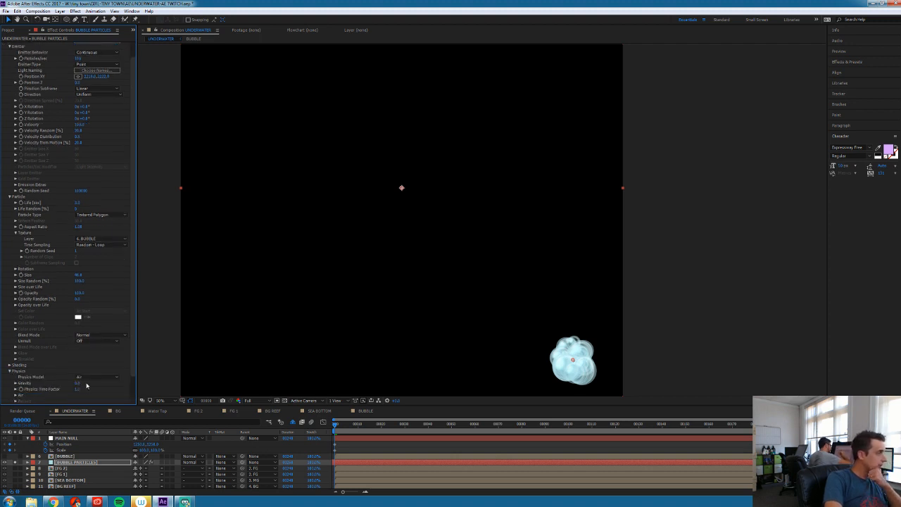
left_click_drag(76, 383, 51, 384)
left_click(407, 463)
key("space")
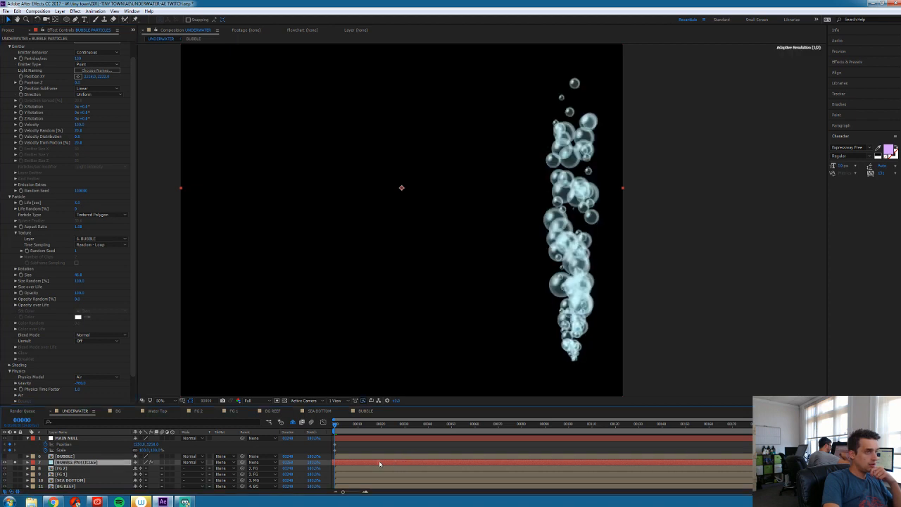
left_click(79, 383)
type("-200")
key("Return")
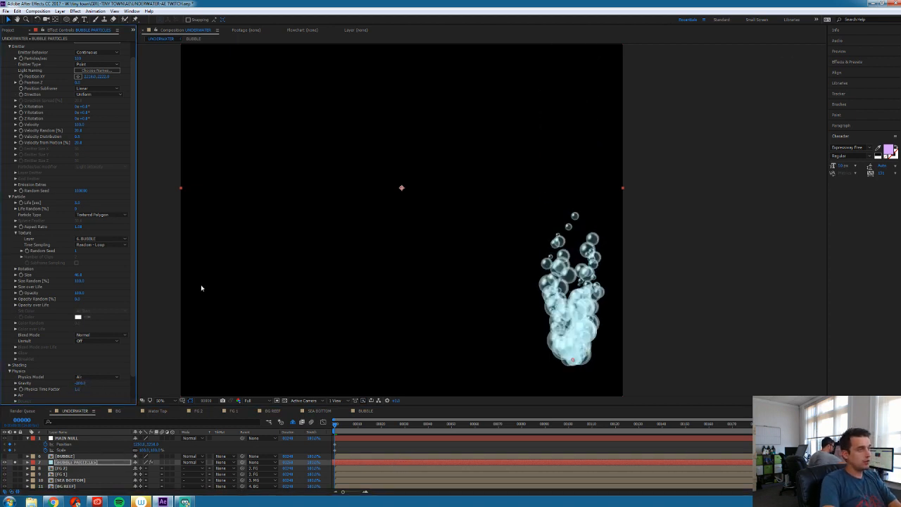
left_click(79, 59)
key("Return")
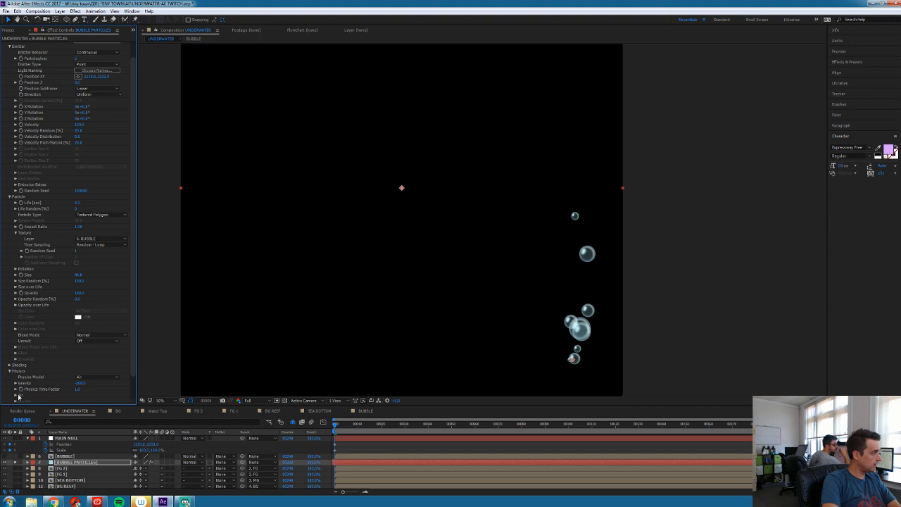
Set the Physics Time Factor to 2 and preview the bubble motion with the whole composition in view
left_click_drag(78, 390, 80, 389)
left_click(79, 389)
key("Return")
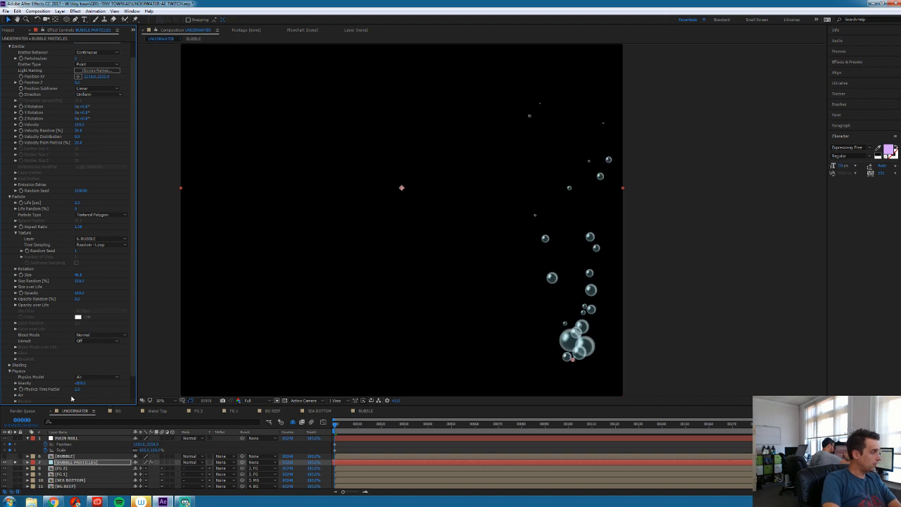
key("space")
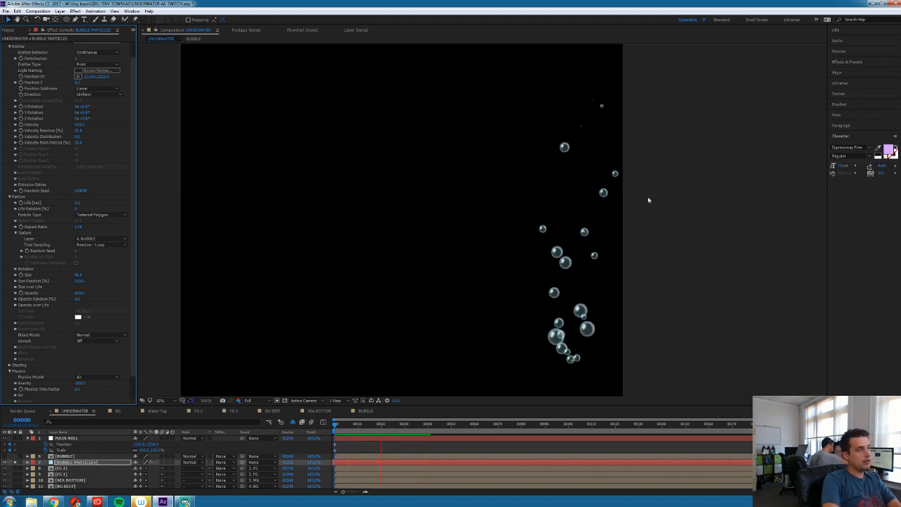
key("comma")
key("period")
key("comma")
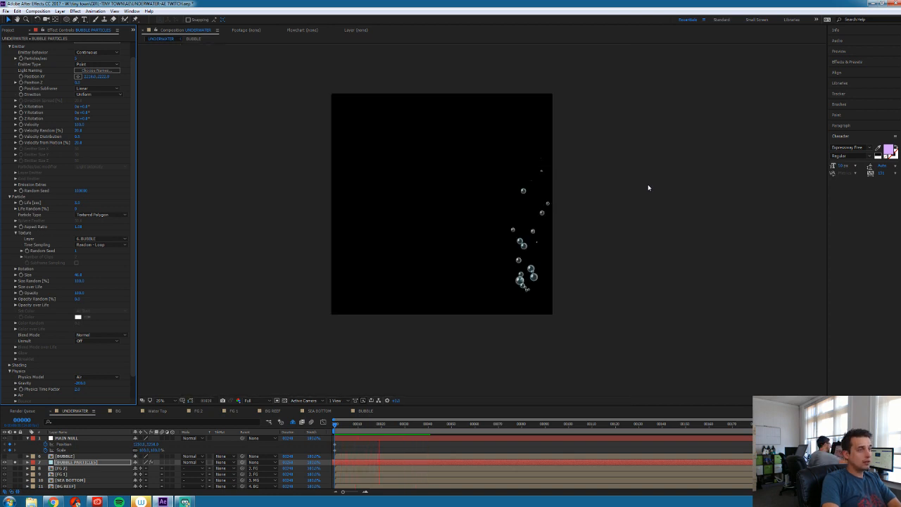
key("space")
Set the particle gravity to -100 and preview the bubbles
left_click(81, 383)
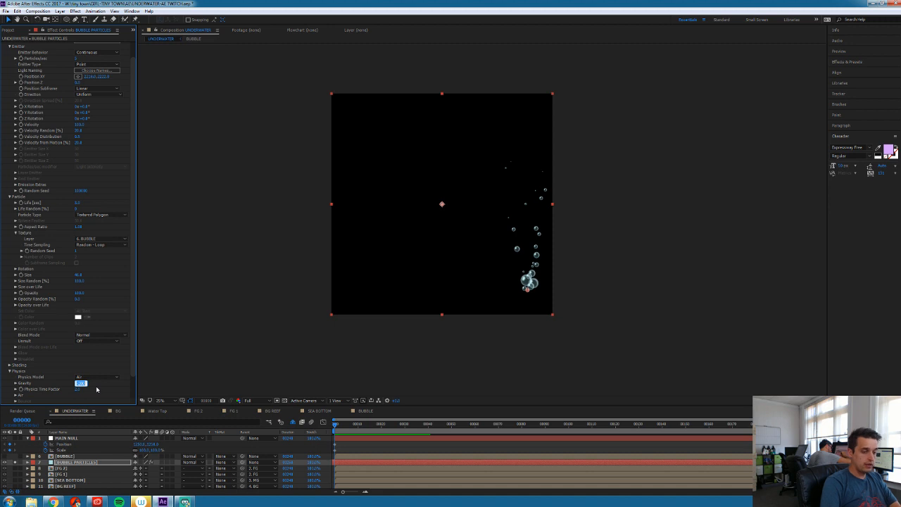
type("-100")
key("Return")
key("space")
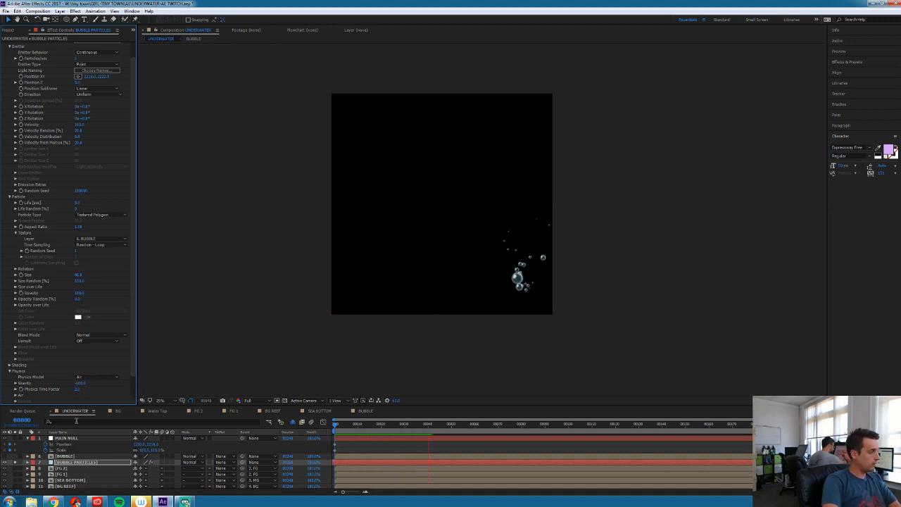
key("space")
Set Air Resistance to 1 in the Air physics settings and preview the bubble motion
left_click(15, 395)
scroll(70, 353, "down", 3)
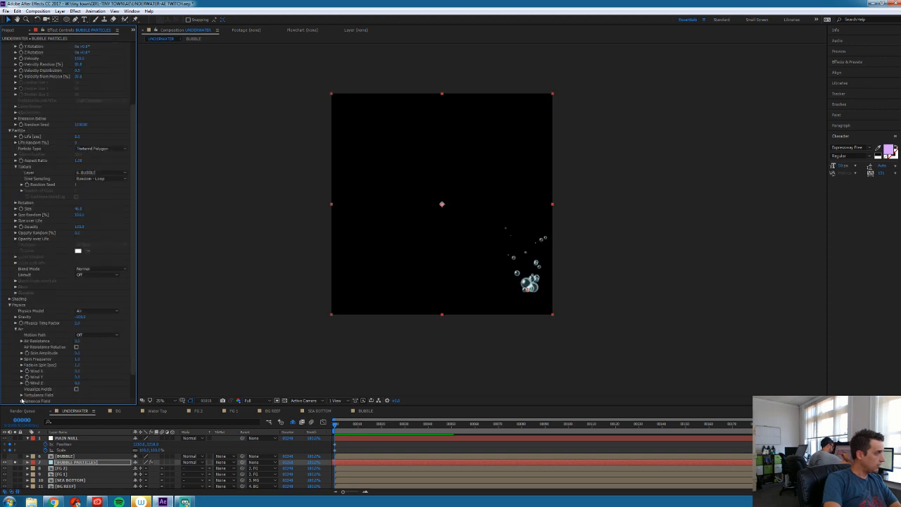
left_click(78, 341)
type("1")
key("Return")
key("space")
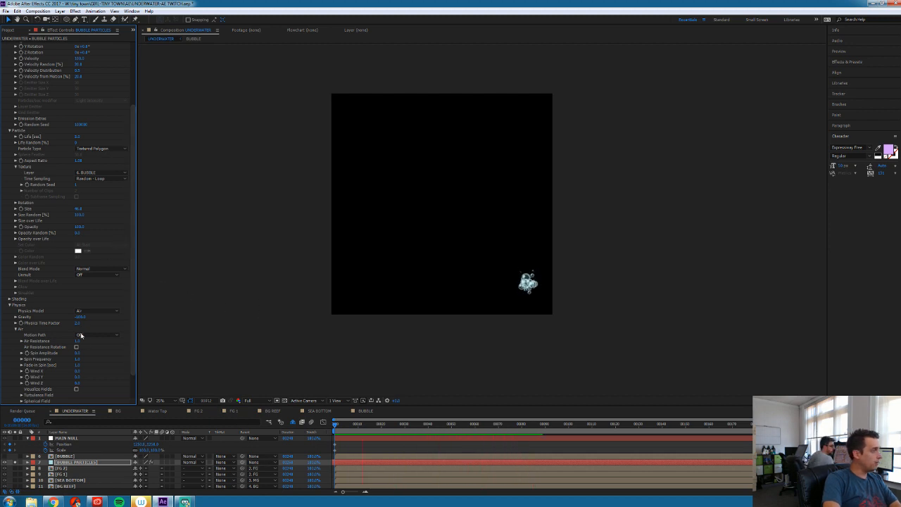
left_click(189, 335)
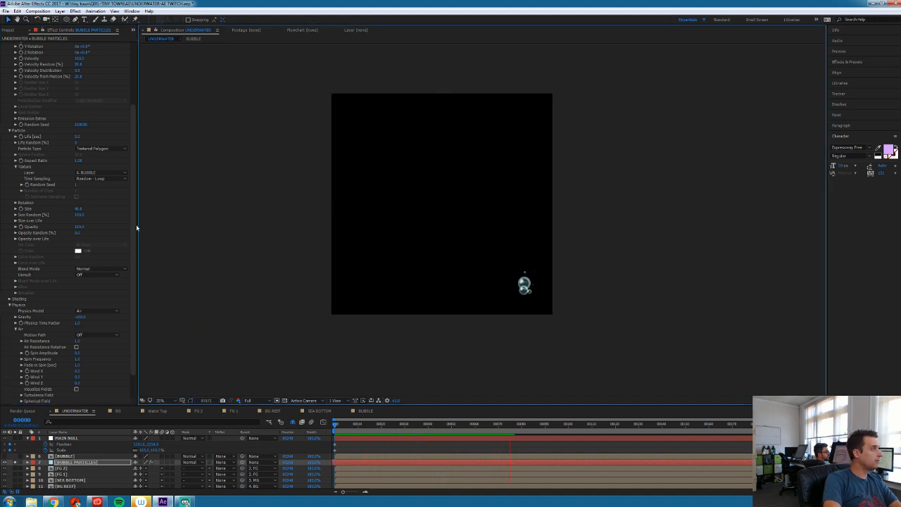
Set the particle Life to 10 seconds and preview the bubble stream
left_click(80, 136)
key("Return")
left_click(213, 210)
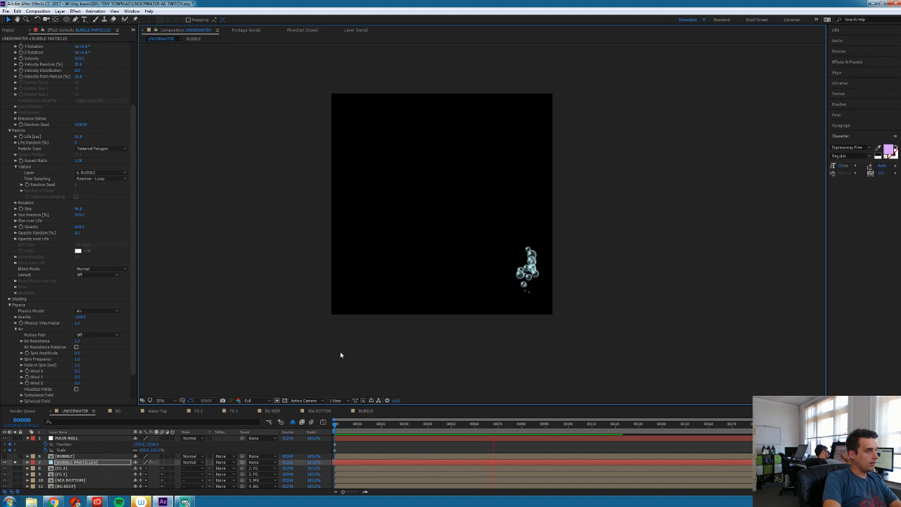
key("space")
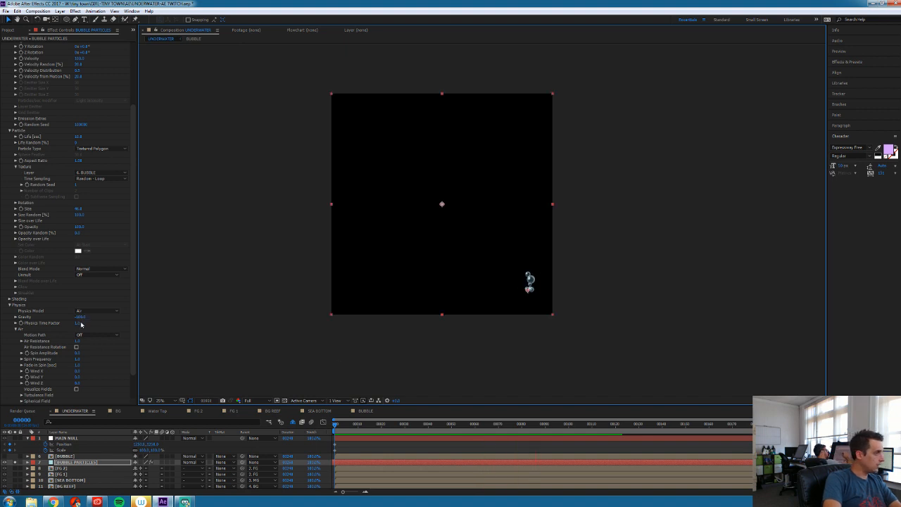
Try a Physics Time Factor of 2, restore it to 1, and preview the bubbles with gravity at -250
left_click(78, 325)
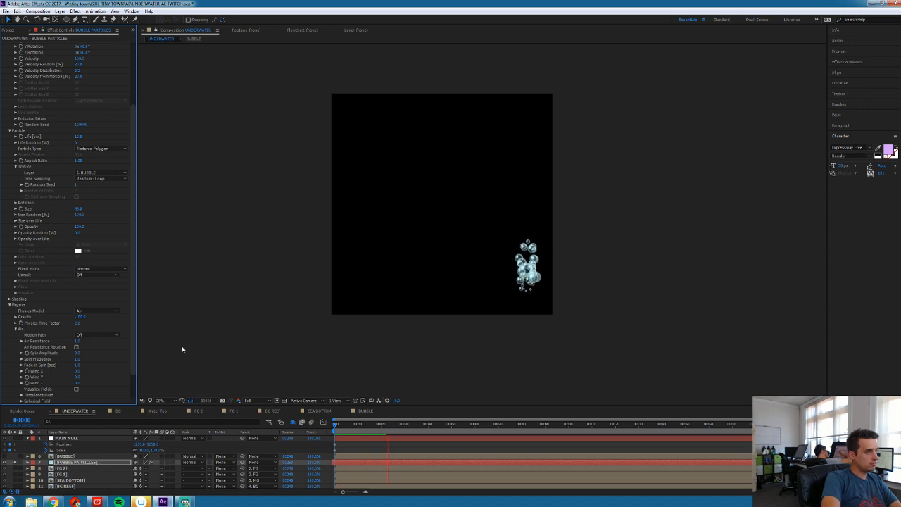
left_click_drag(78, 322, 101, 326)
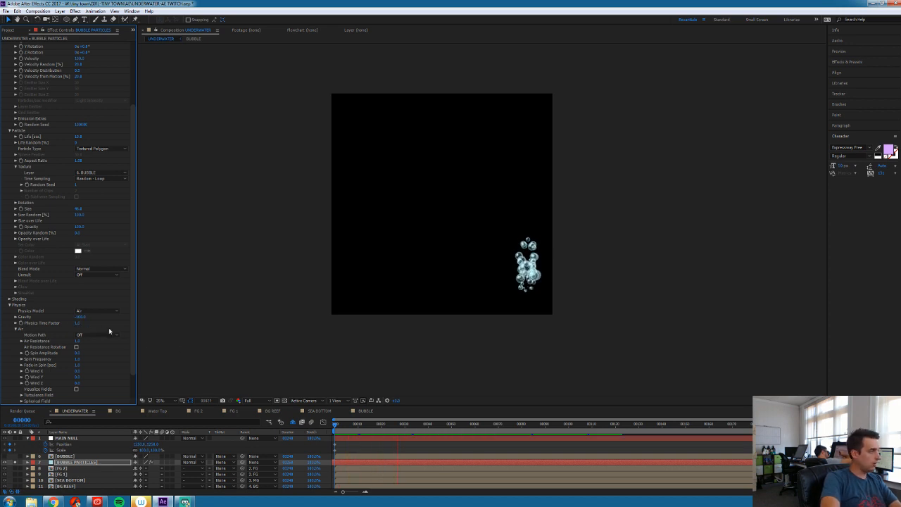
left_click(79, 318)
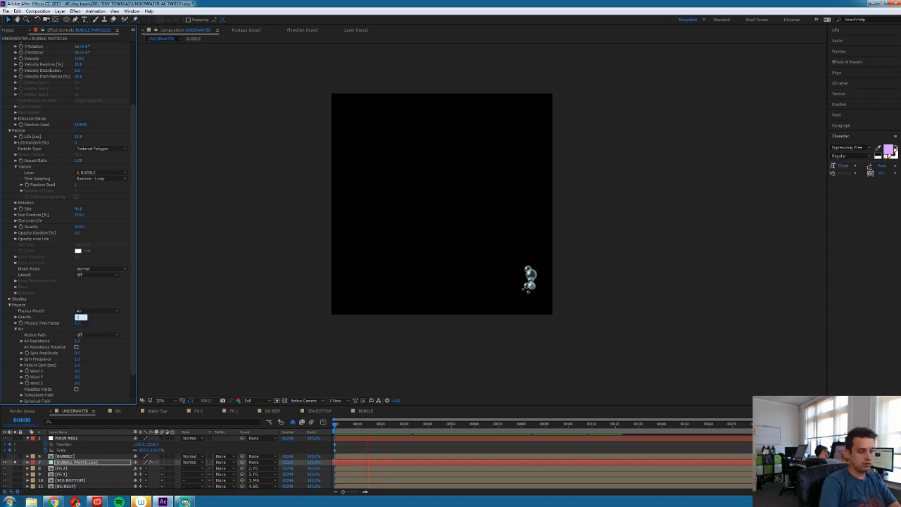
type("00")
key("Return")
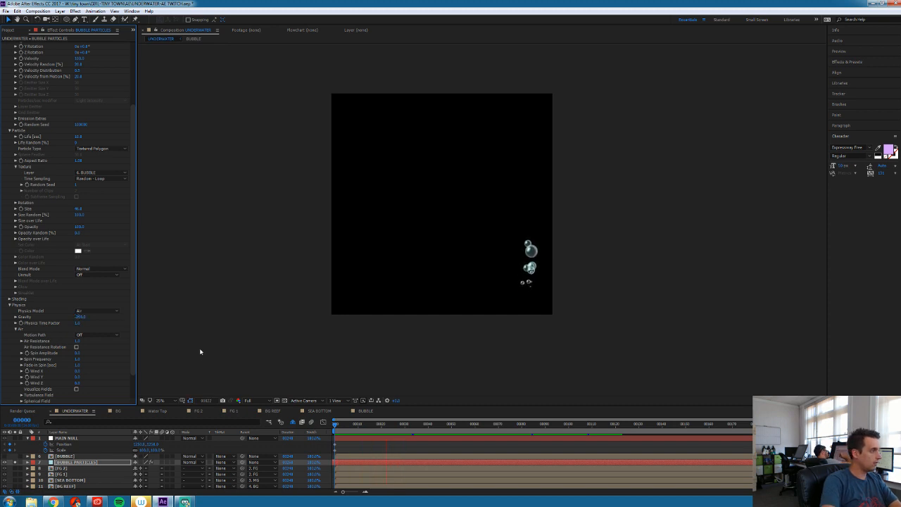
left_click_drag(336, 424, 521, 445)
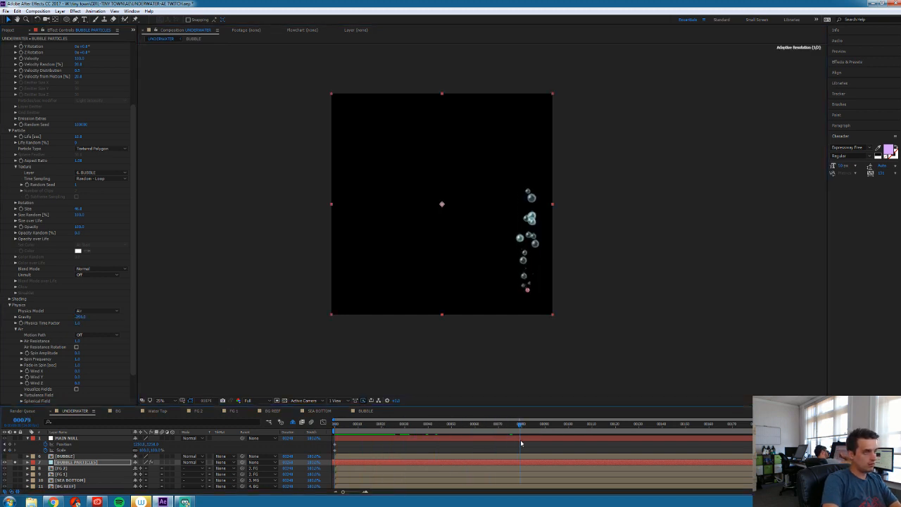
mouse_move(752, 462)
left_mouse_down()
mouse_move(708, 463)
mouse_move(752, 463)
left_mouse_up()
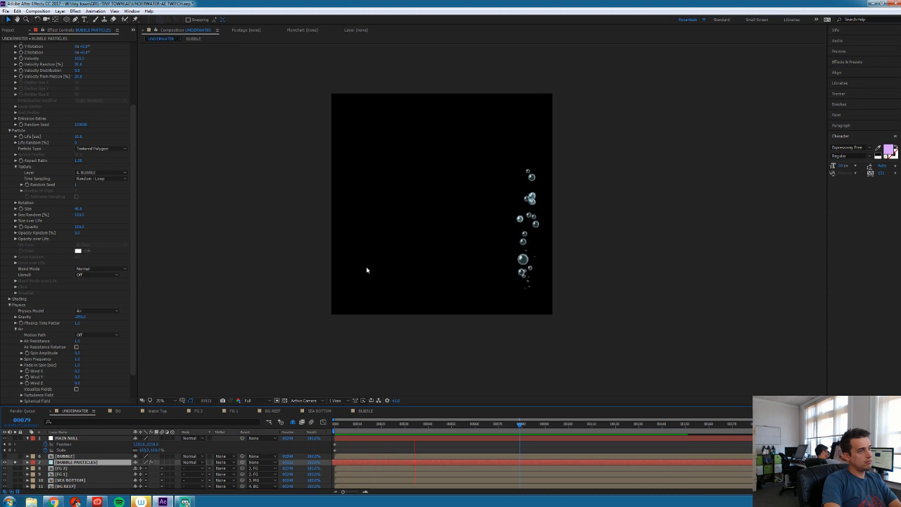
key("space")
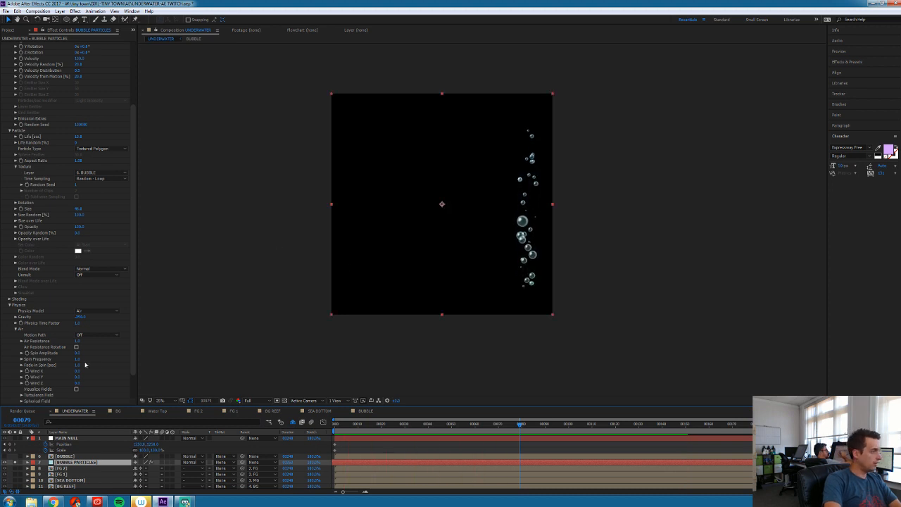
Set the particle gravity to -500 and preview the rising bubbles
left_click(81, 317)
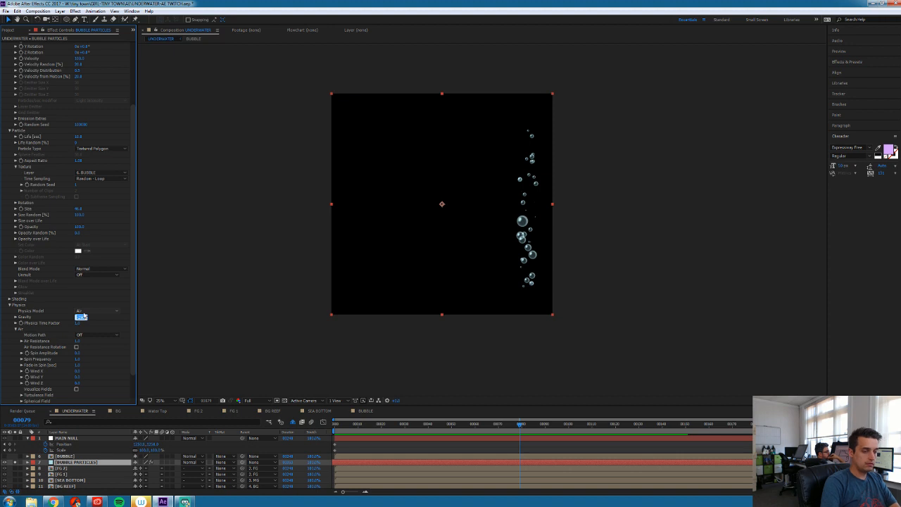
key("Return")
key("space")
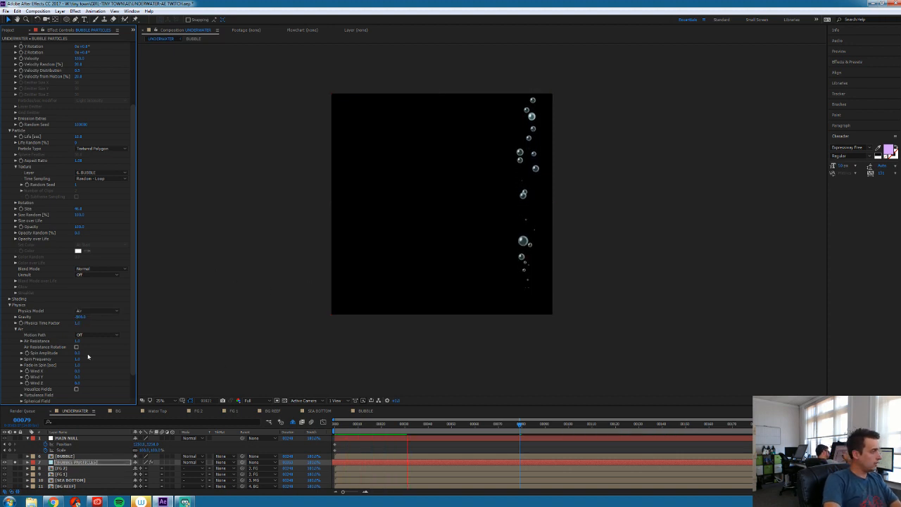
key("space")
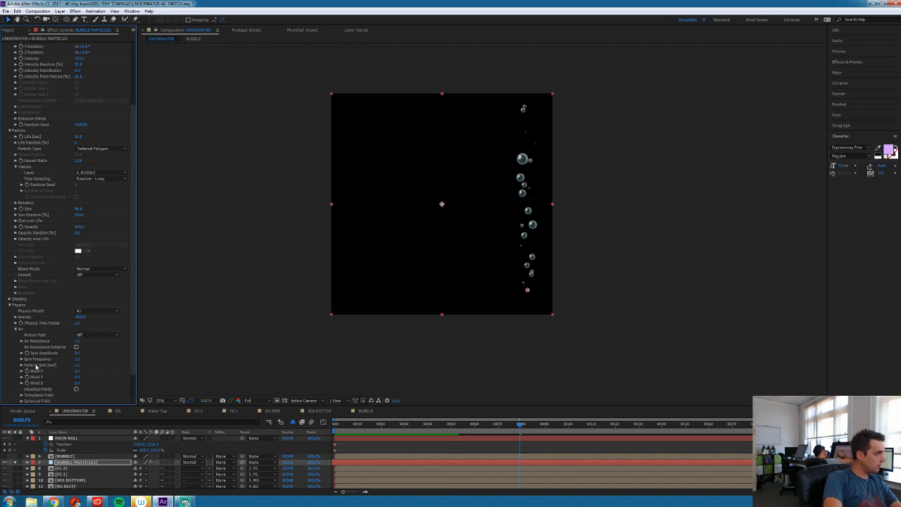
Set the Turbulence Field's Affect Position to 50 and preview the bubble stream
scroll(44, 384, "down", 2)
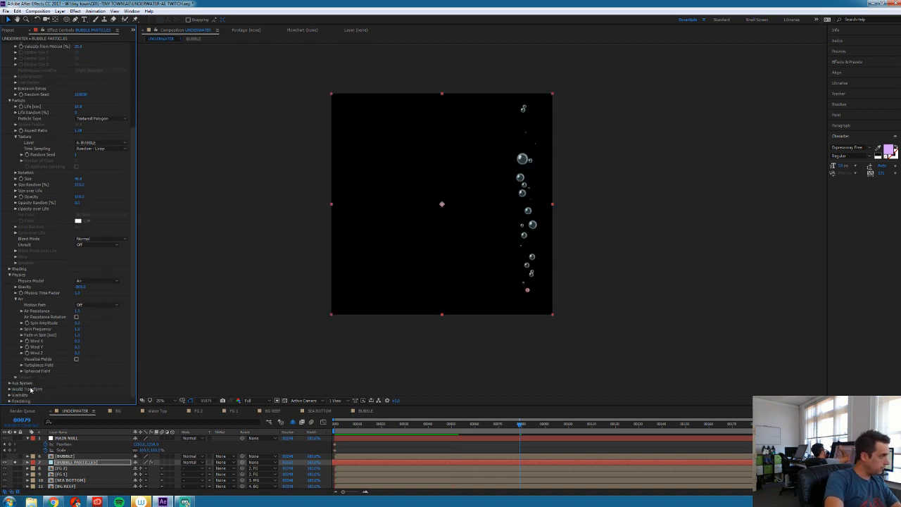
left_click(21, 364)
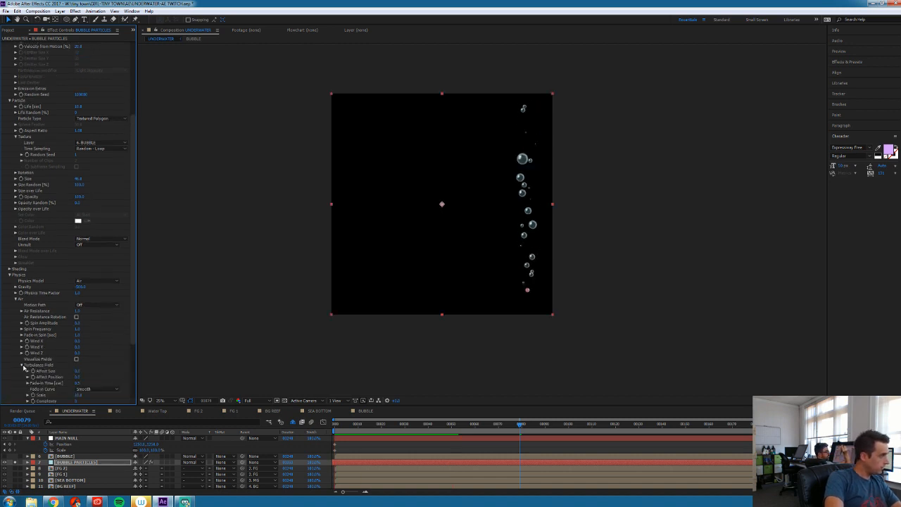
scroll(104, 350, "down", 3)
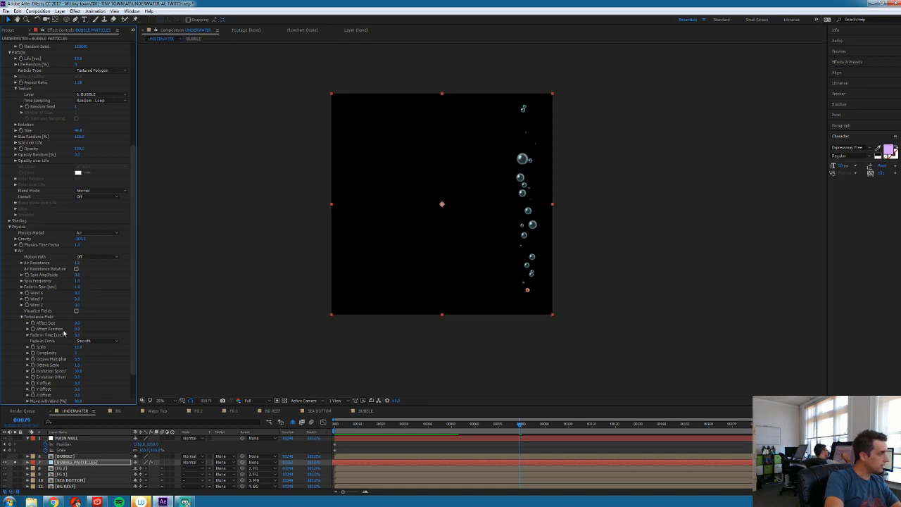
left_click_drag(79, 329, 83, 328)
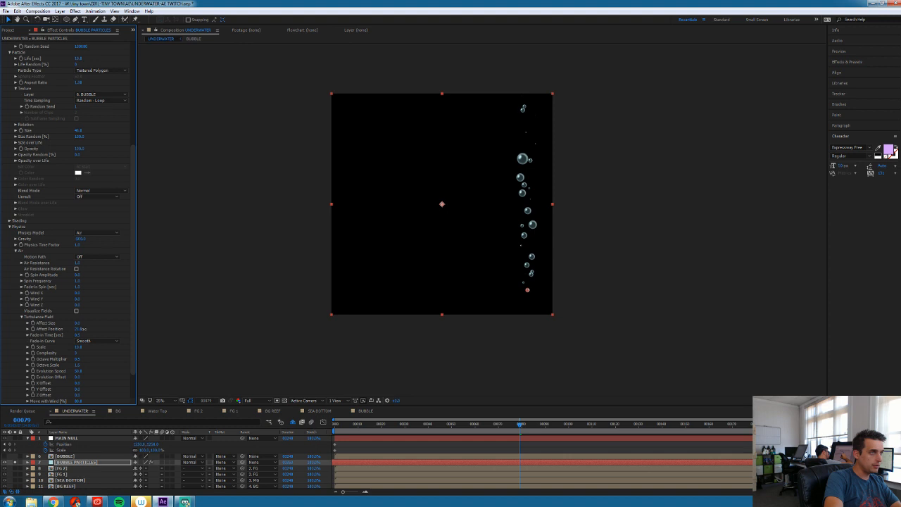
left_click(82, 329)
type("50")
key("Return")
key("space")
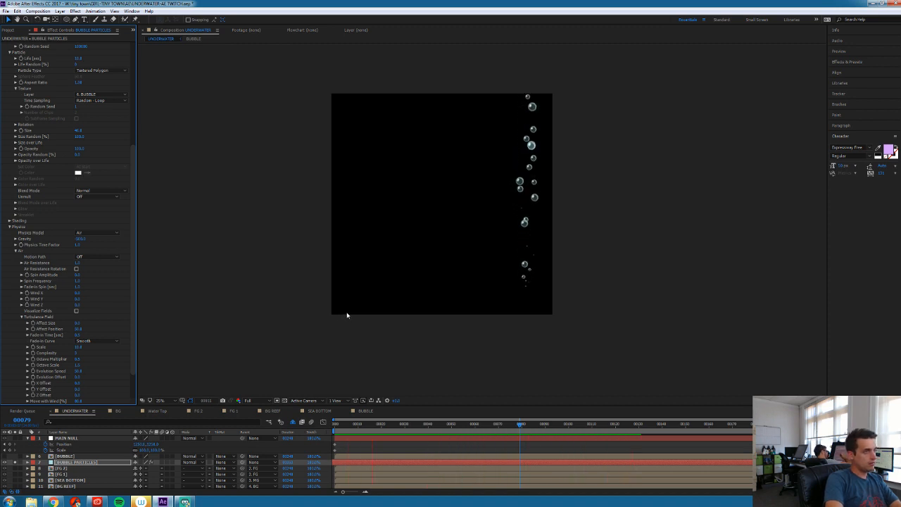
key("space")
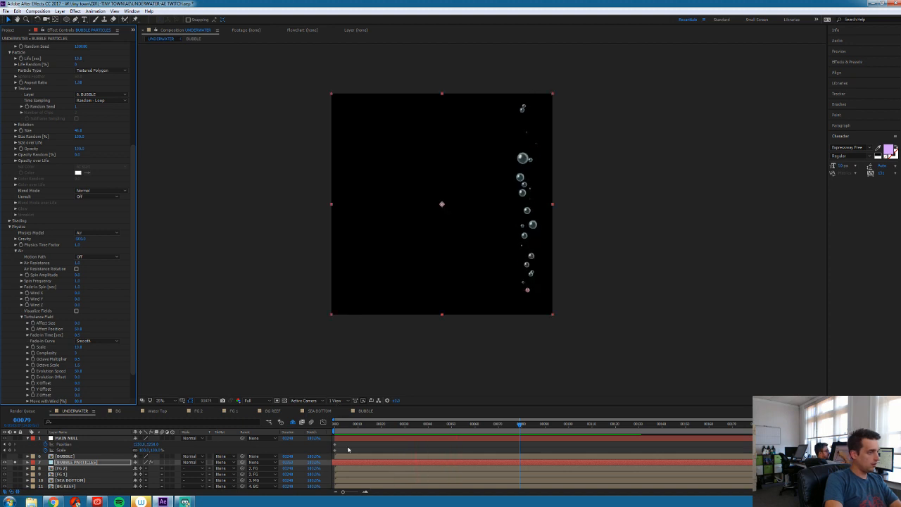
double_click(65, 457)
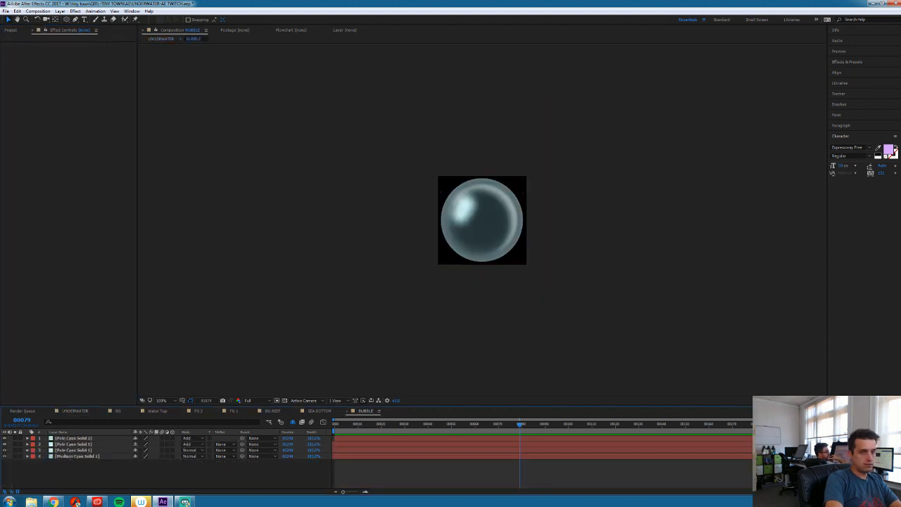
left_click(73, 444)
key("ctrl+a")
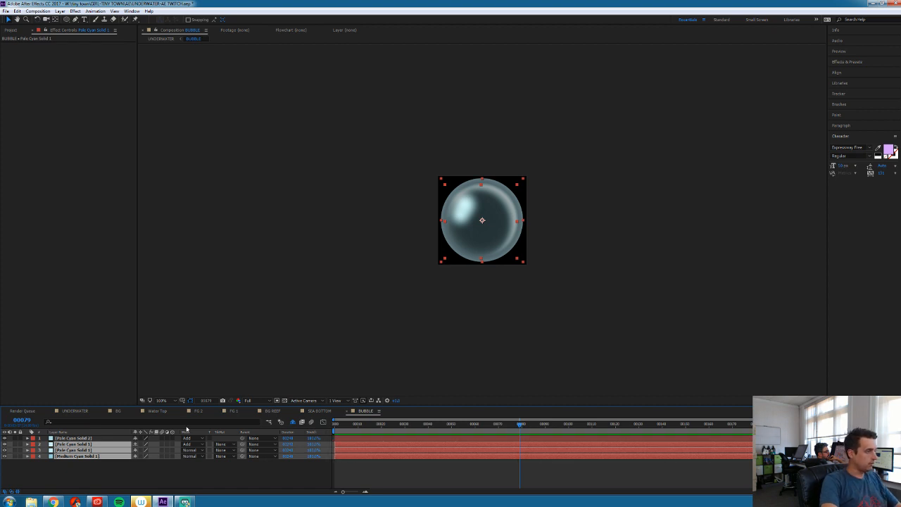
left_click(75, 412)
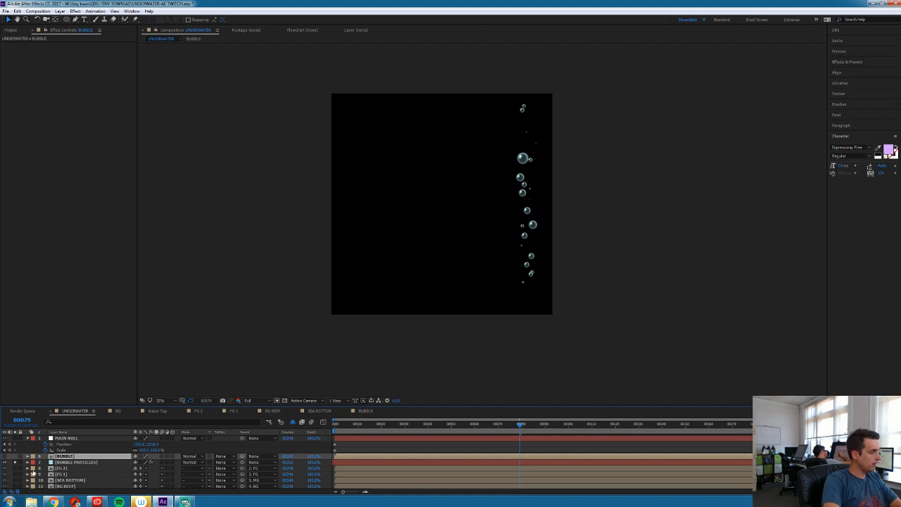
Set the BUBBLE PARTICLES emitter to 2 particles per second and preview the bubble stream
left_click(62, 463)
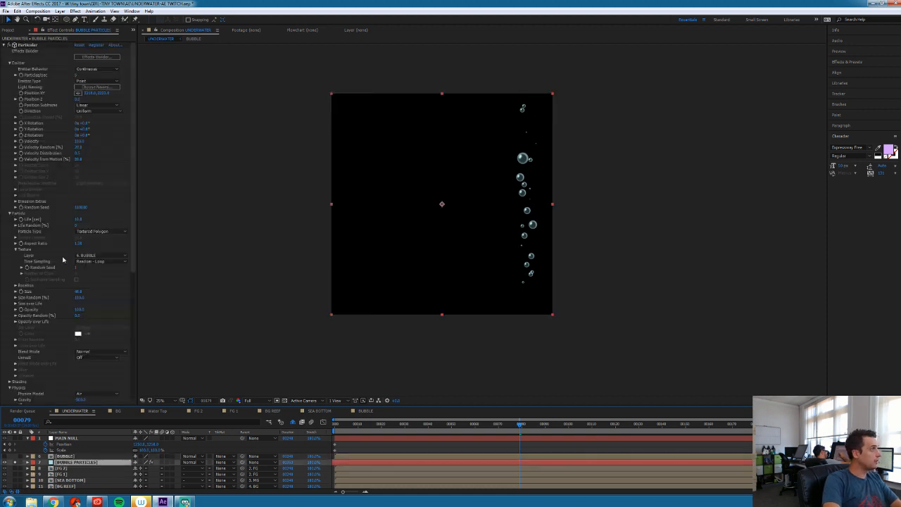
left_click(80, 75)
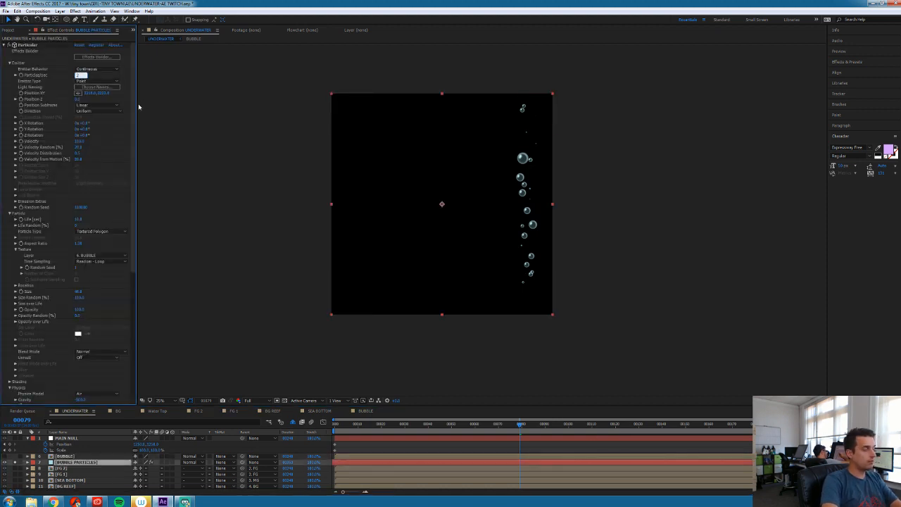
type("2")
key("Return")
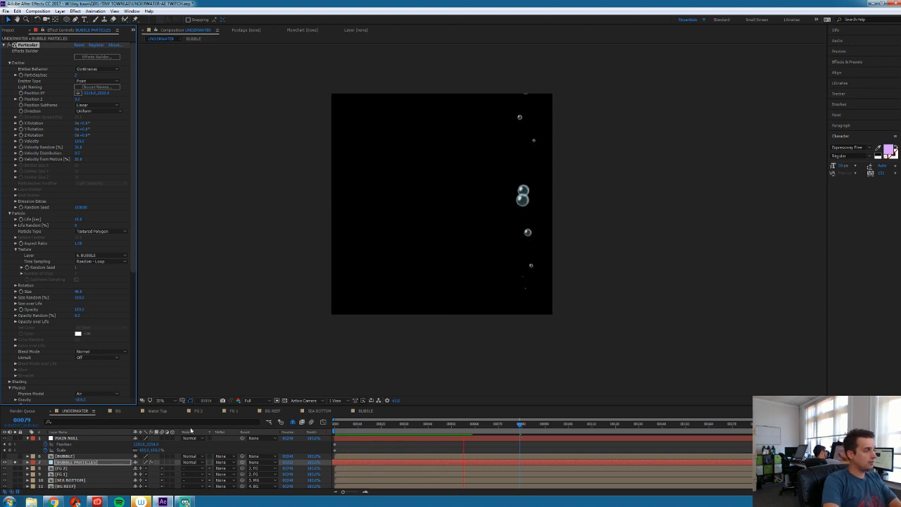
key("space")
Turn off solo for the BUBBLE PARTICLES layer and place it directly below FG 1
left_click(15, 463)
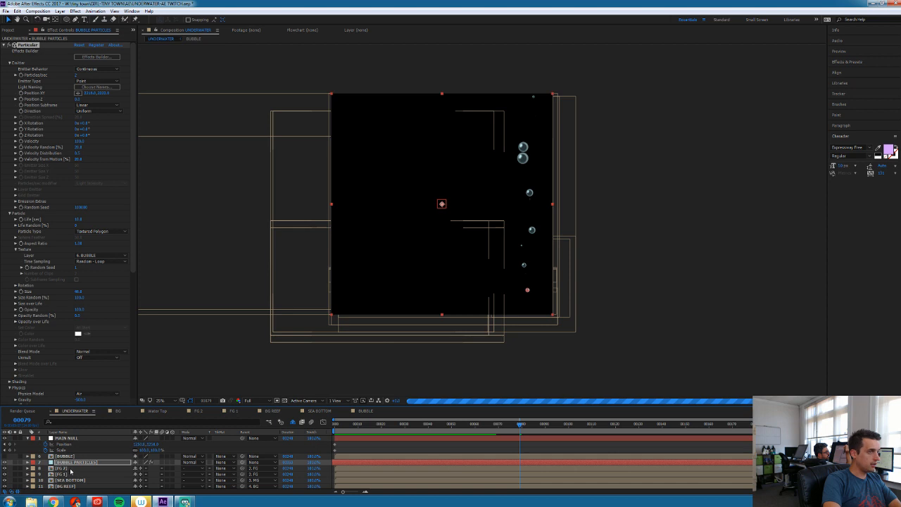
left_click_drag(67, 475, 67, 476)
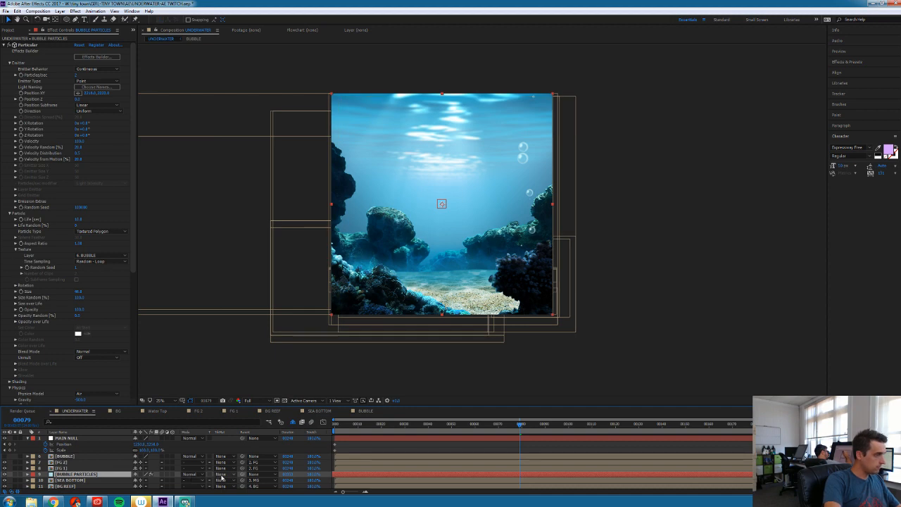
Set the BUBBLE PARTICLES blending mode to Vivid Light, preview the scene, and return to the first frame
left_click(191, 474)
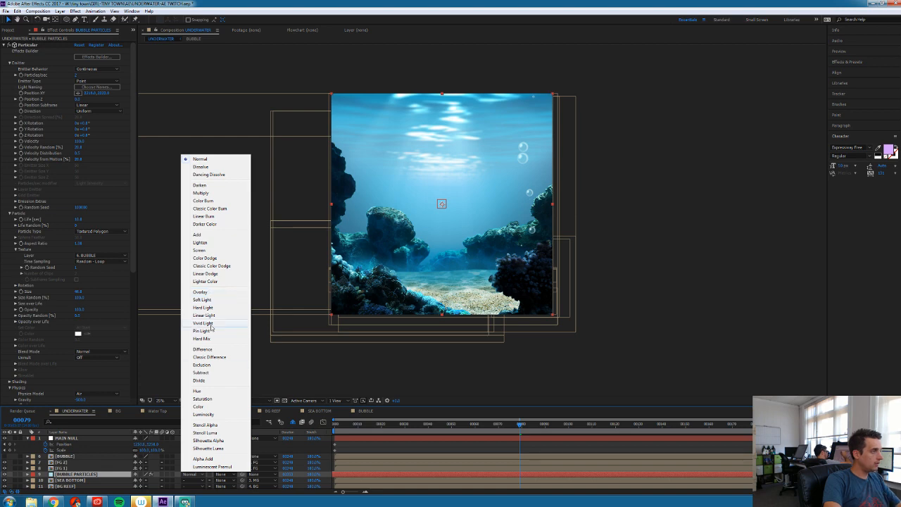
left_click(204, 323)
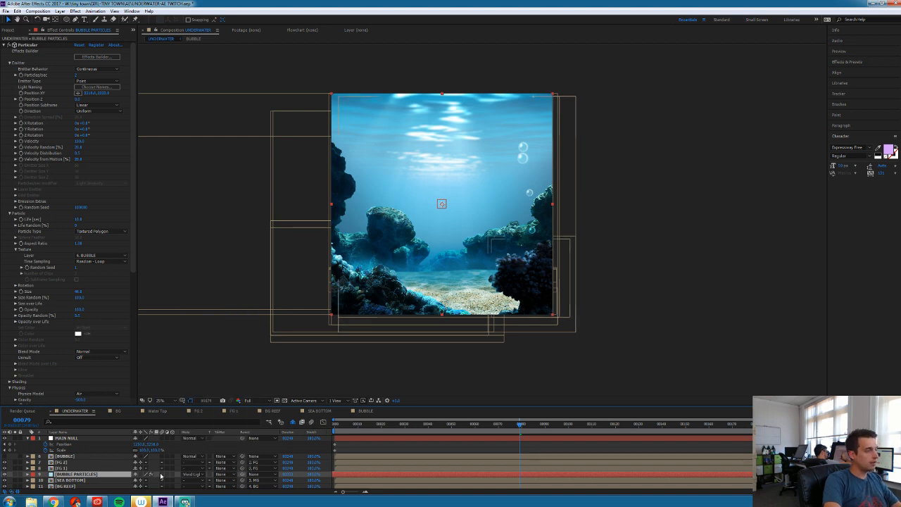
left_click(5, 45)
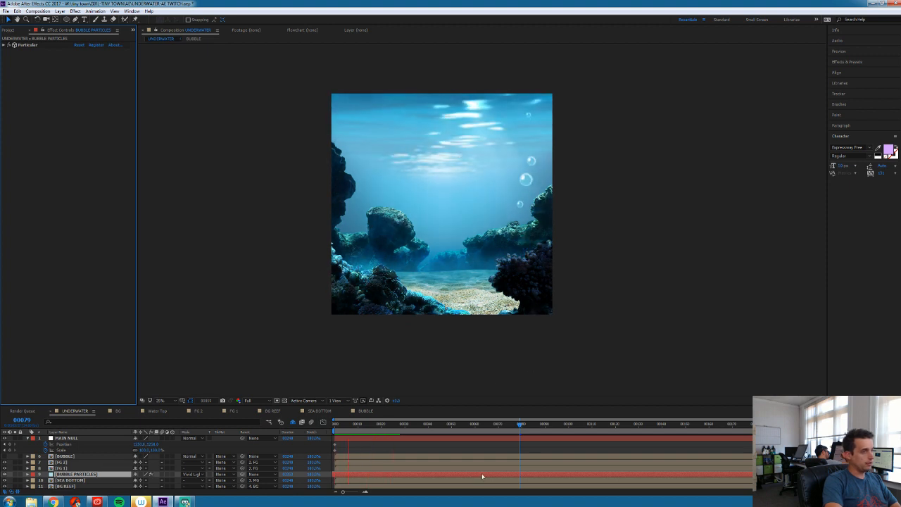
left_click(353, 474)
key("Home")
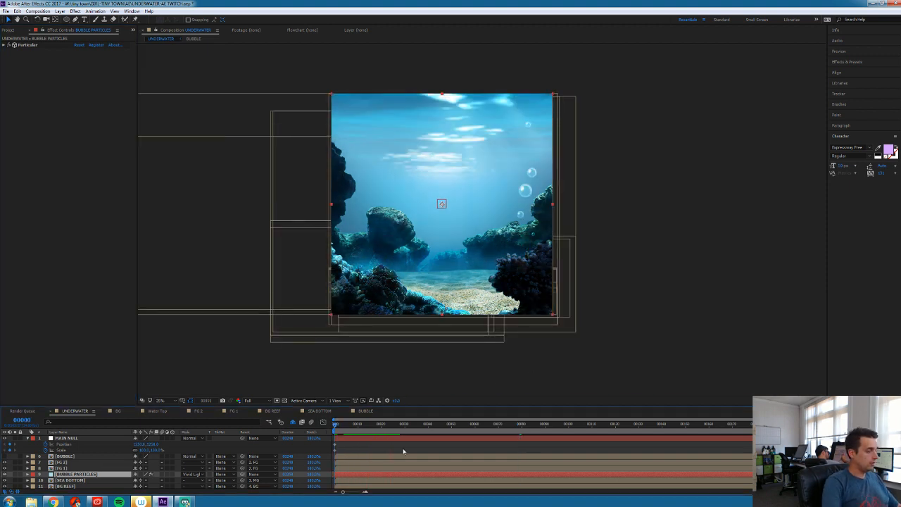
Pre-compose the BUBBLE PARTICLES layer as BUBBLE UP, moving all attributes, and give the new layer a Blue label
key("ctrl+shift+c")
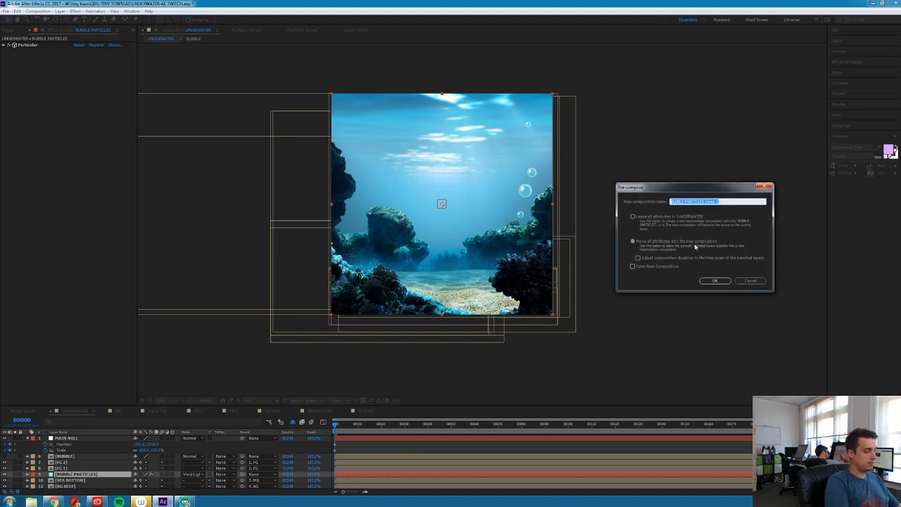
type("BUBBLE UP")
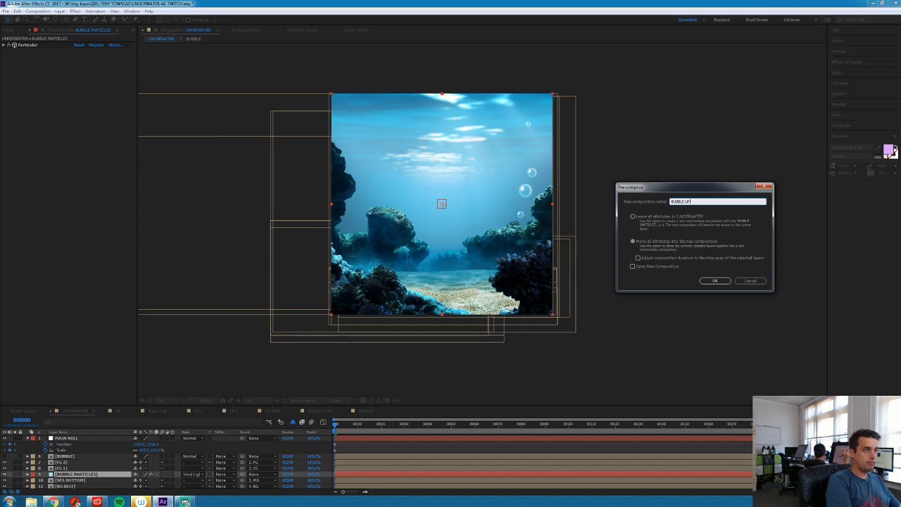
key("Return")
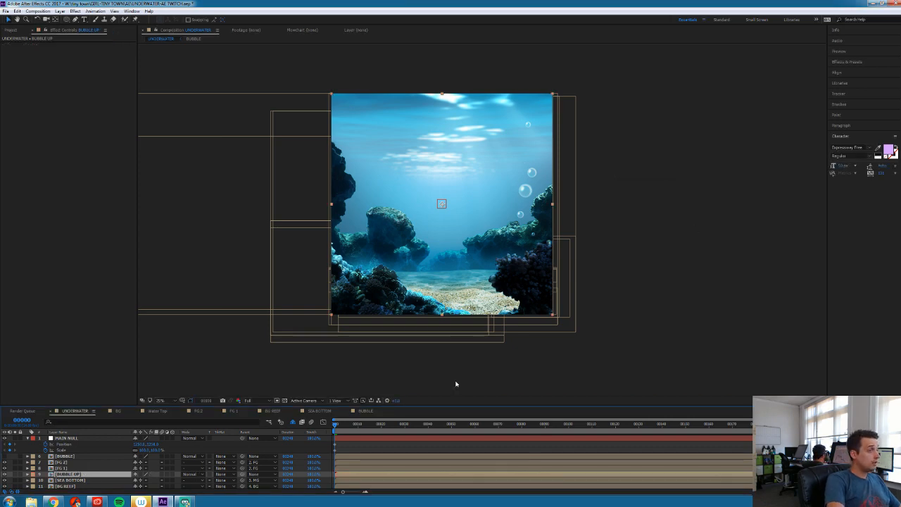
left_click(31, 475)
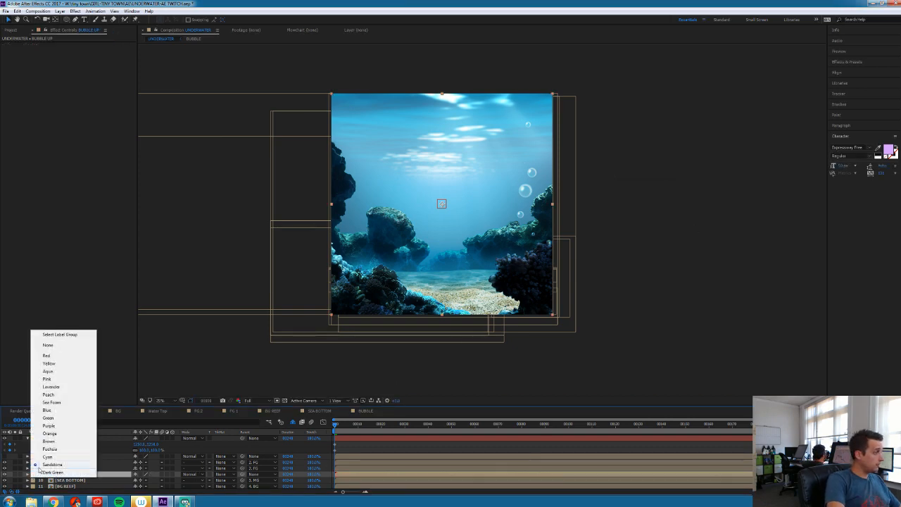
left_click(53, 412)
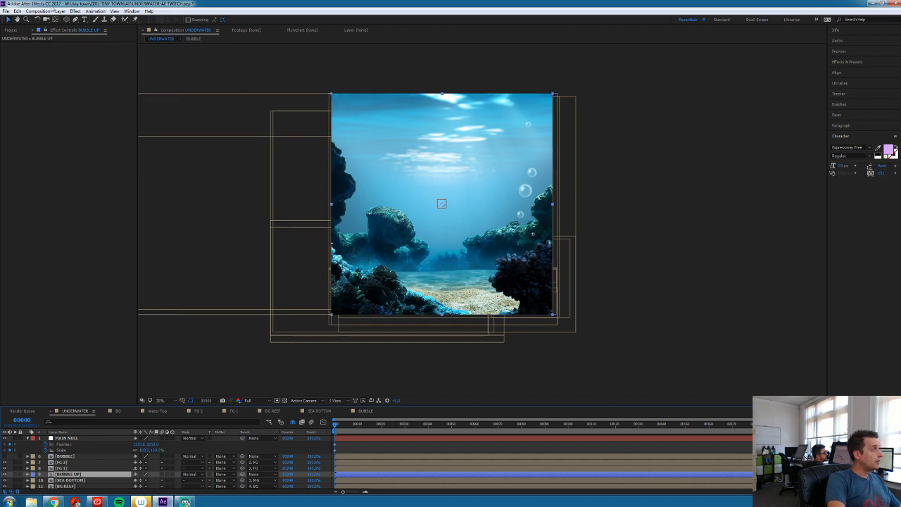
Apply a Gaussian Blur to the BUBBLE UP layer with Repeat Edge Pixels enabled
left_click(75, 10)
mouse_move(61, 62)
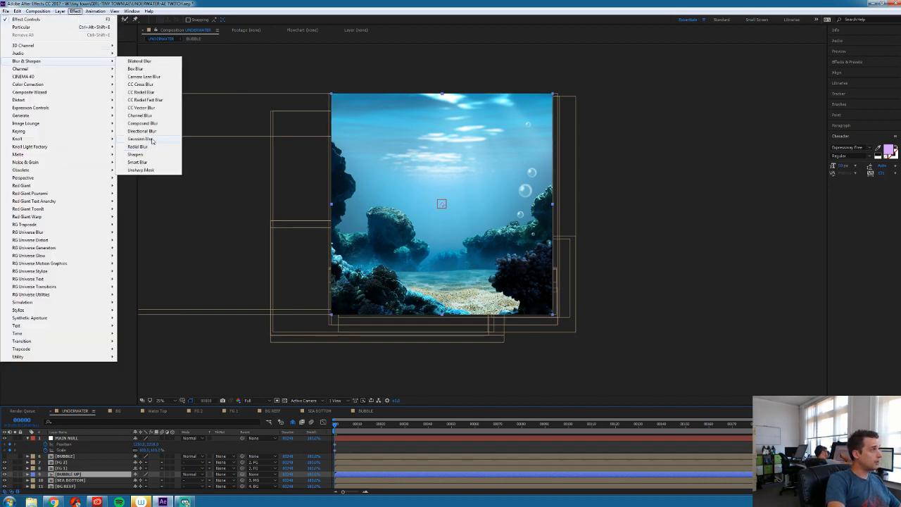
left_click(140, 139)
left_click(76, 63)
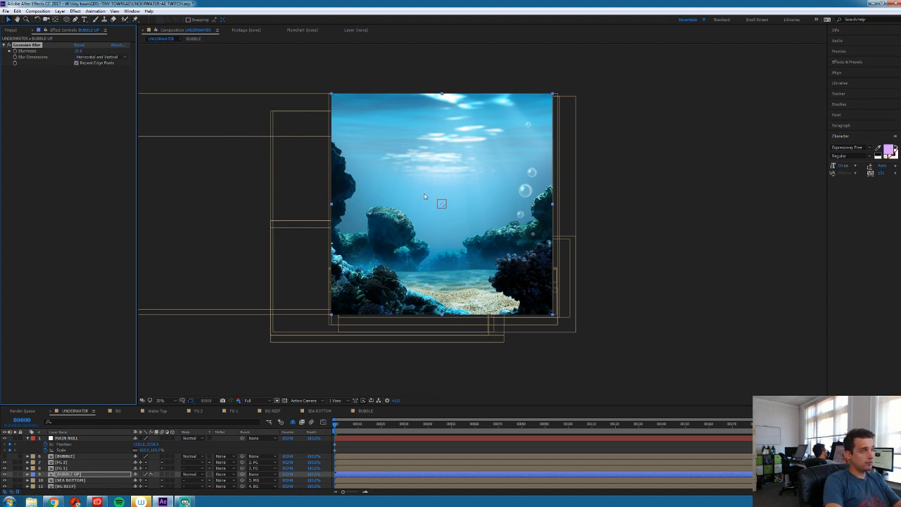
Apply a Gaussian Blur to the FG 1 layer and raise its blurriness to 40
left_click(69, 467)
left_click(74, 11)
left_click(28, 27)
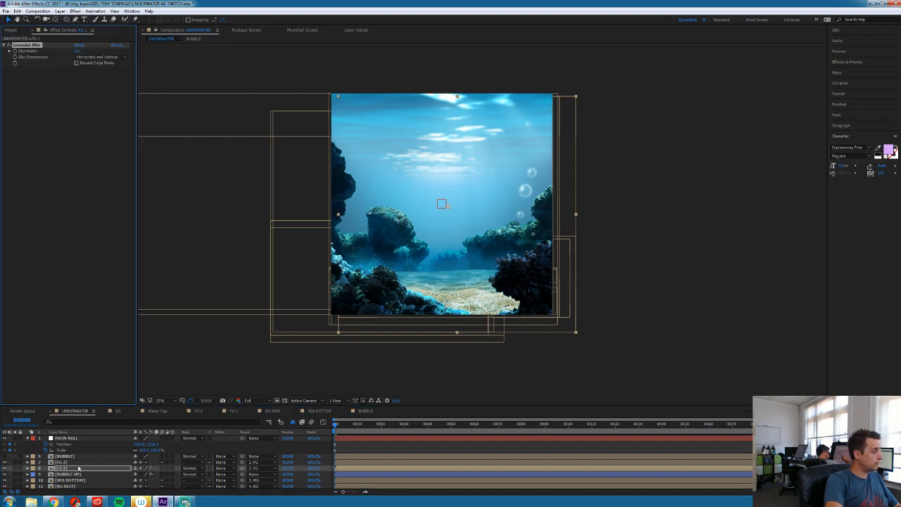
left_click(76, 51)
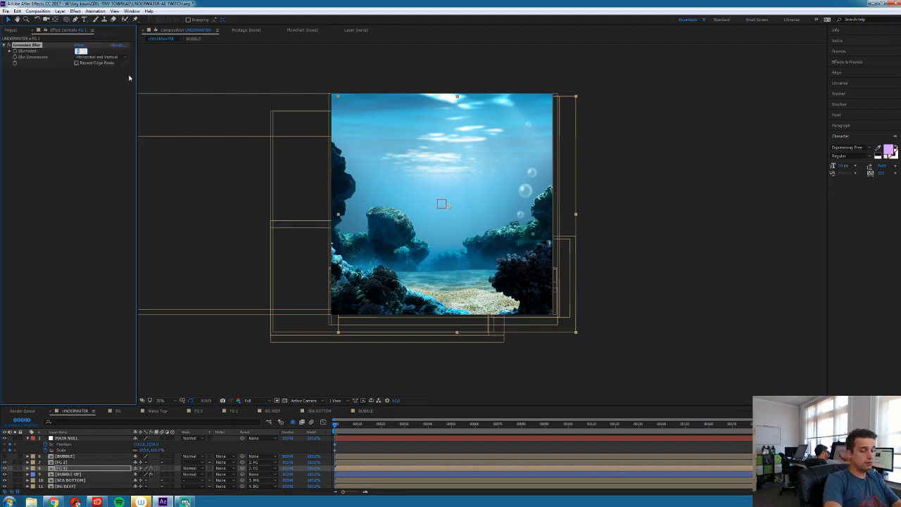
type("30")
key("Return")
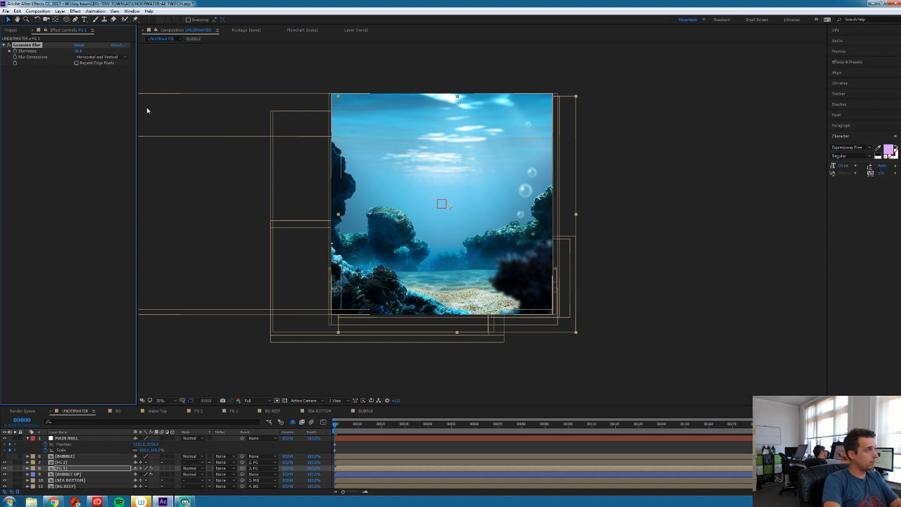
type("40")
key("Return")
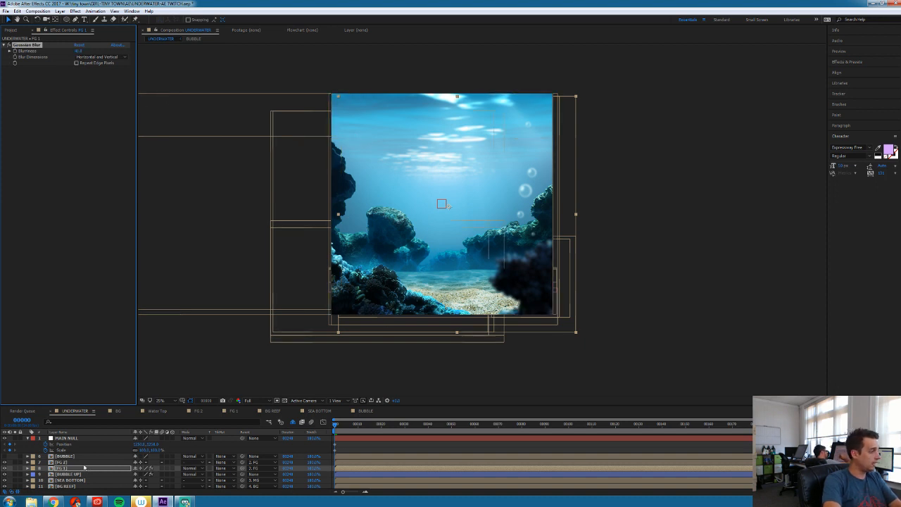
Apply a Gaussian Blur to the FG 2 layer and raise its blurriness to soften the foreground coral
left_click(83, 462)
left_click(75, 10)
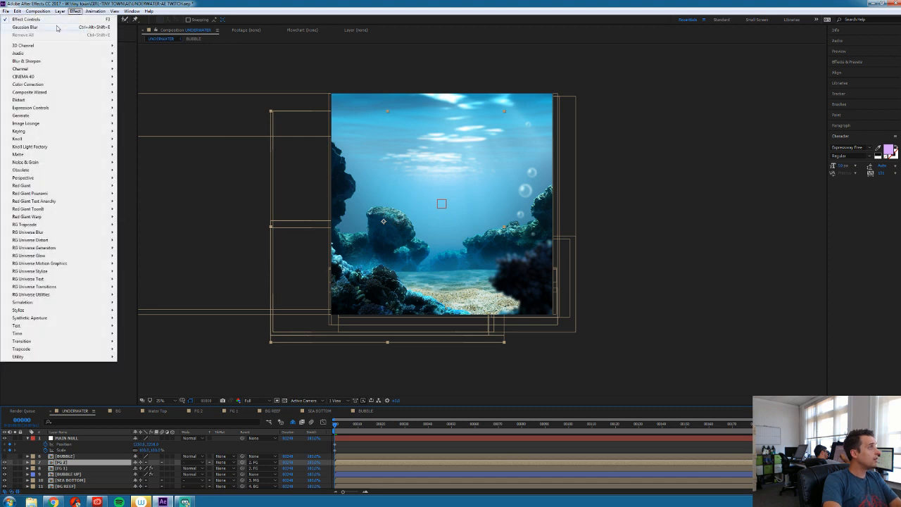
left_click(57, 21)
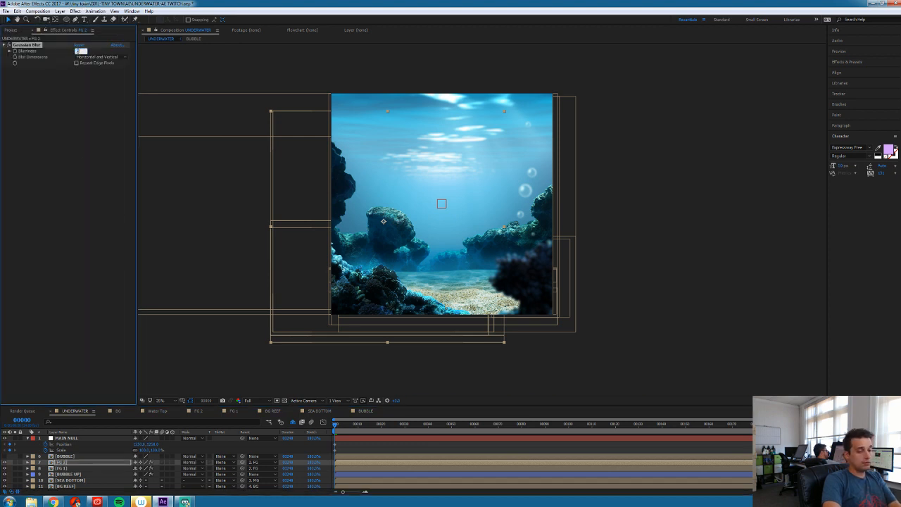
Set the BUBBLE UP layer's Gaussian Blur blurriness to 30
left_click(349, 476)
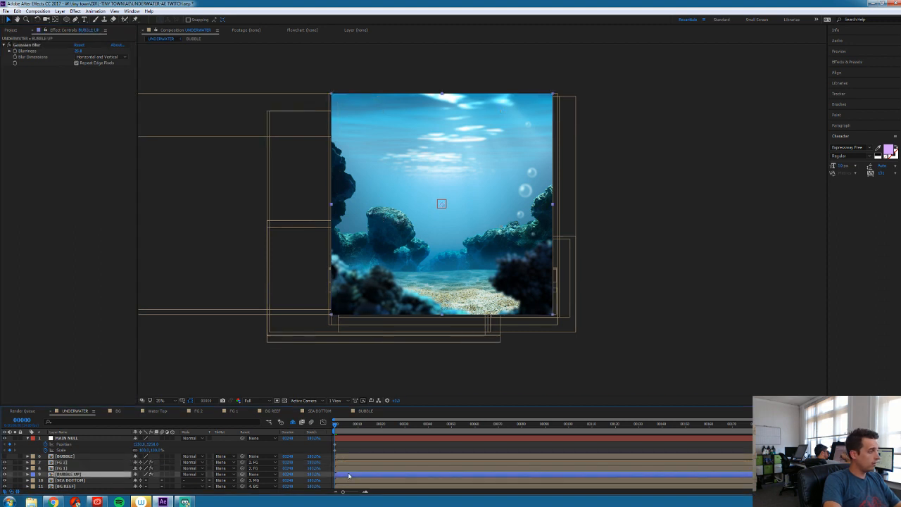
left_click(77, 51)
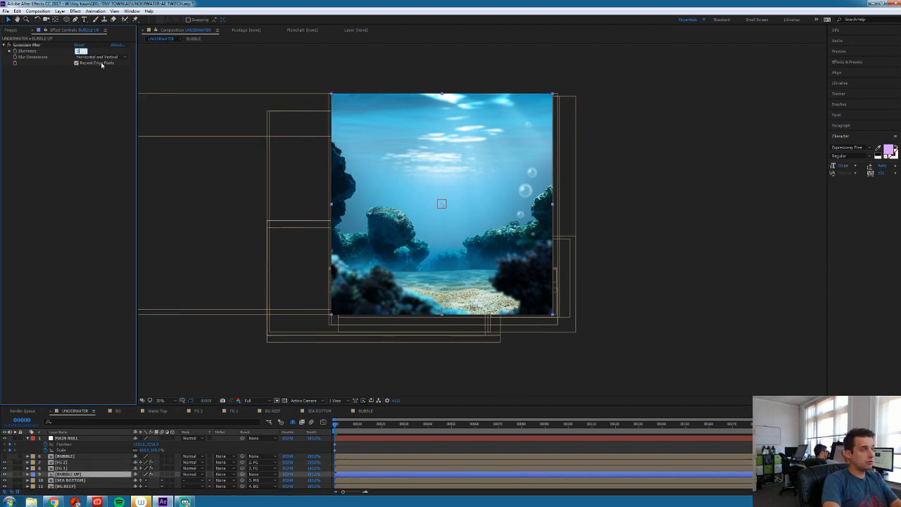
type("30")
key("Return")
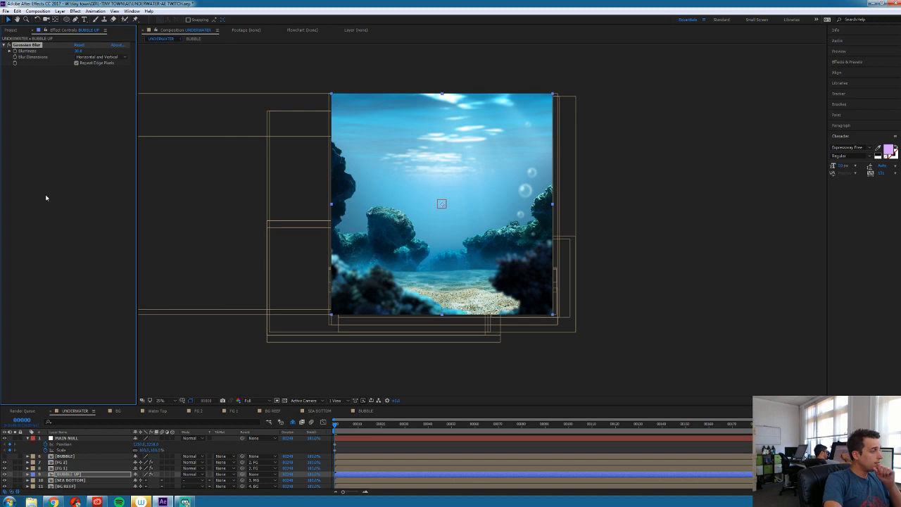
Draw a large elliptical mask around the middle of the BUBBLE UP layer and feather it by 200 pixels
left_click(64, 20)
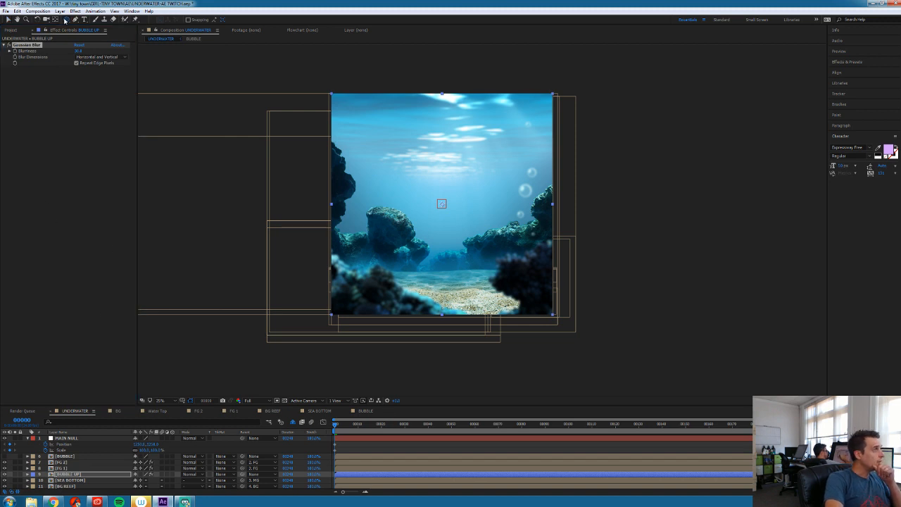
left_click_drag(309, 103, 561, 337)
key("f")
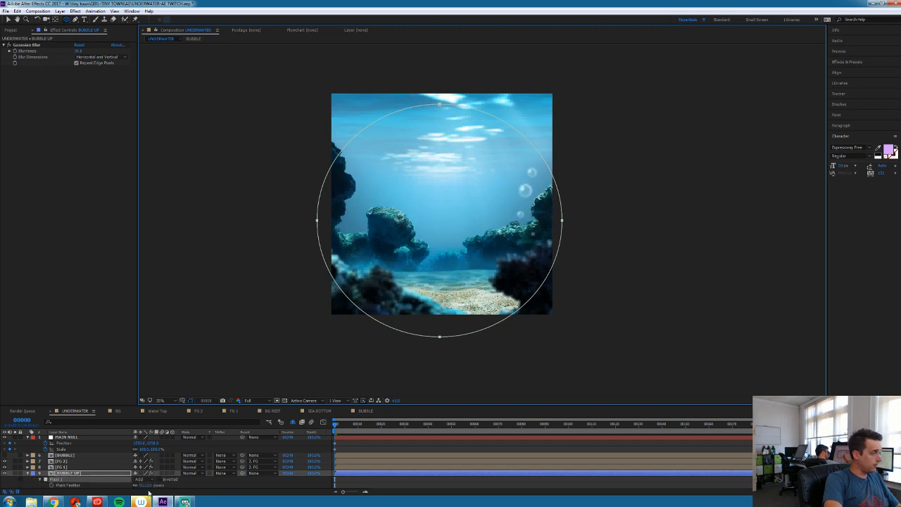
left_click(141, 486)
type("20")
key("Return")
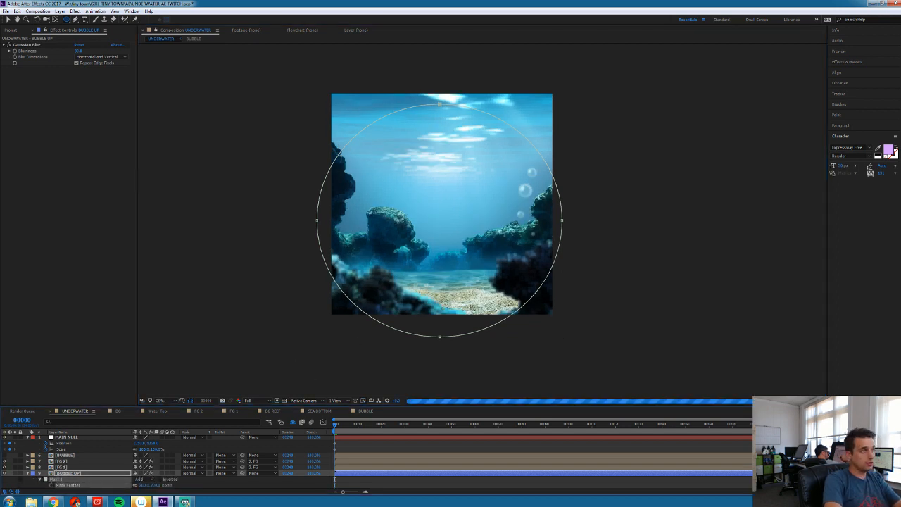
Set the BUBBLE UP layer's opacity to 75% at frame 28 and preview the bubbles' animation
left_click_drag(354, 426, 402, 426)
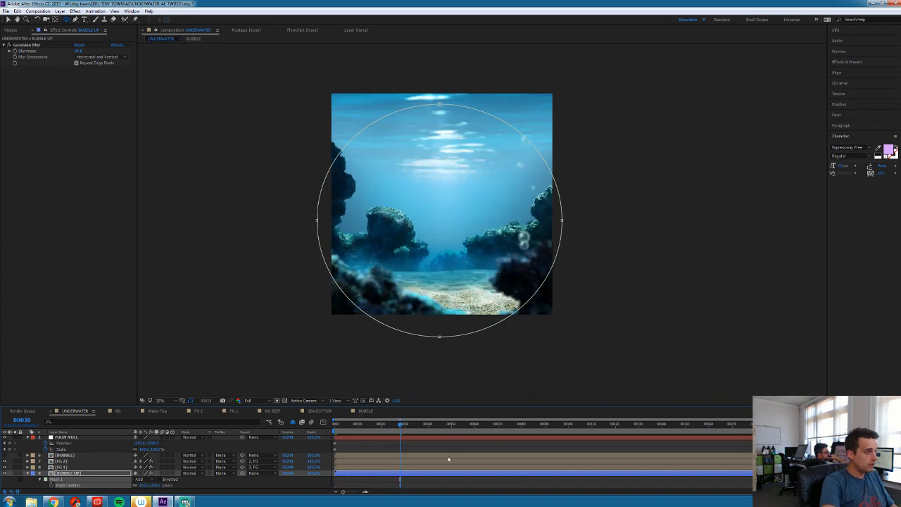
key("t")
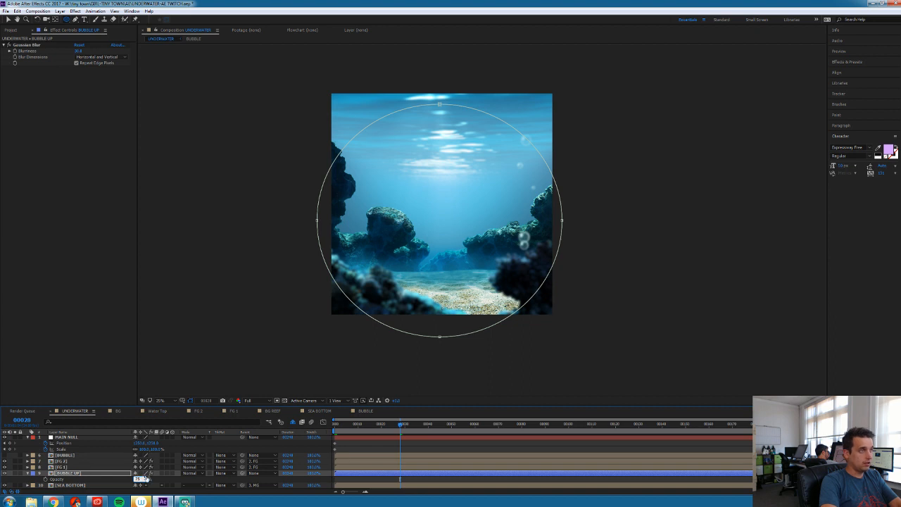
left_click(382, 437)
left_click(571, 375)
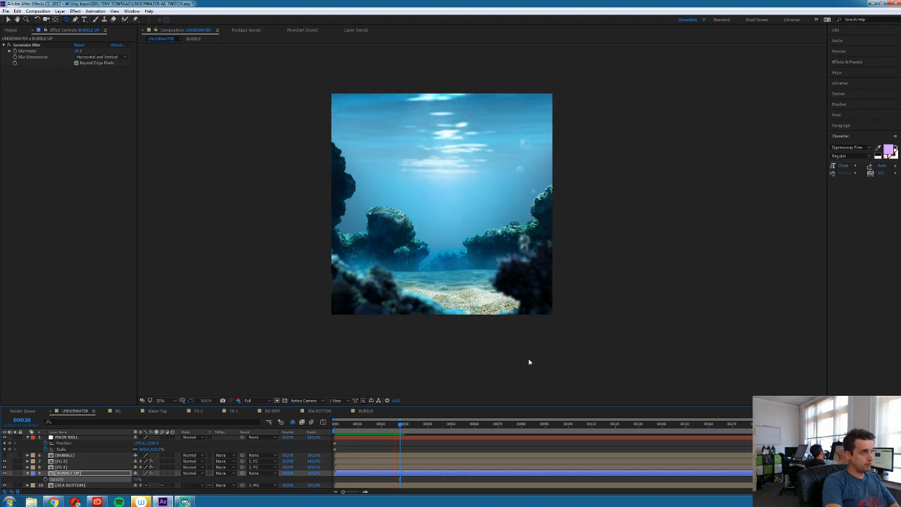
key("space")
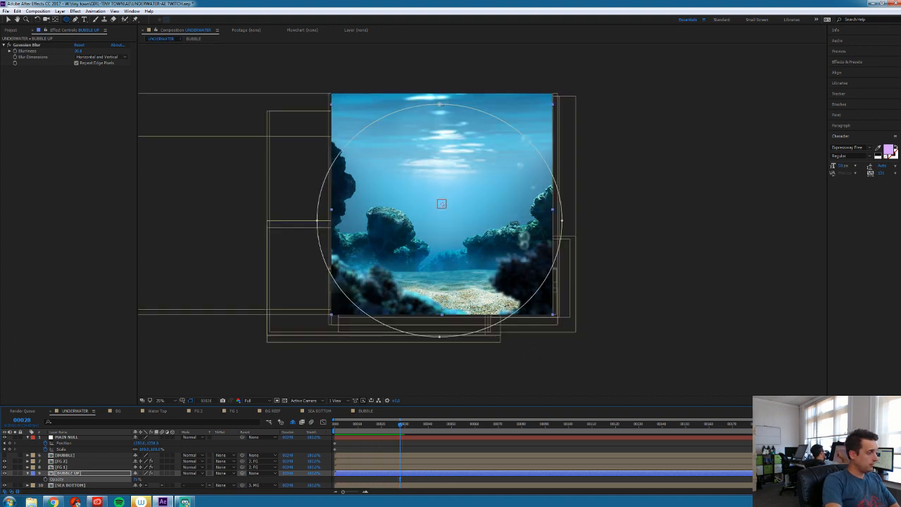
Add an adjustment layer directly above the BG REEF layer and name it BLUR BG
left_click(85, 490)
scroll(74, 482, "down", 2)
left_click(70, 480)
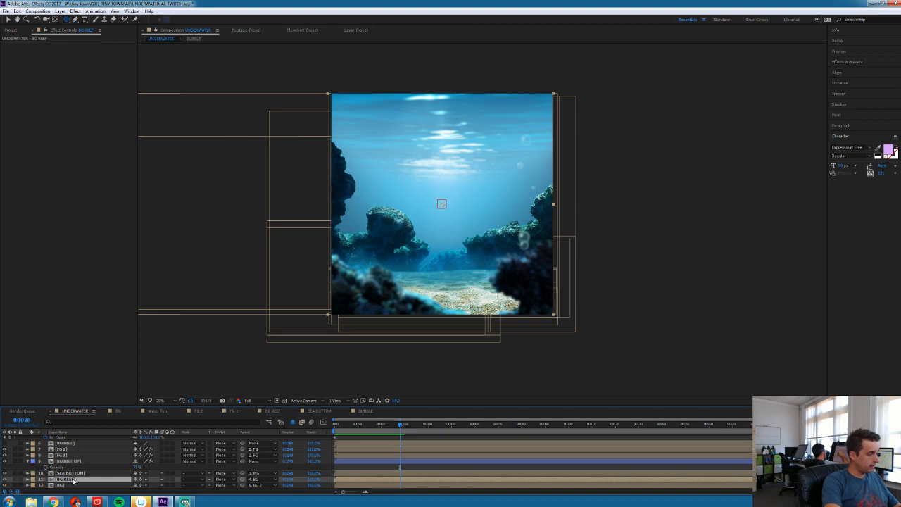
key("ctrl+alt+y")
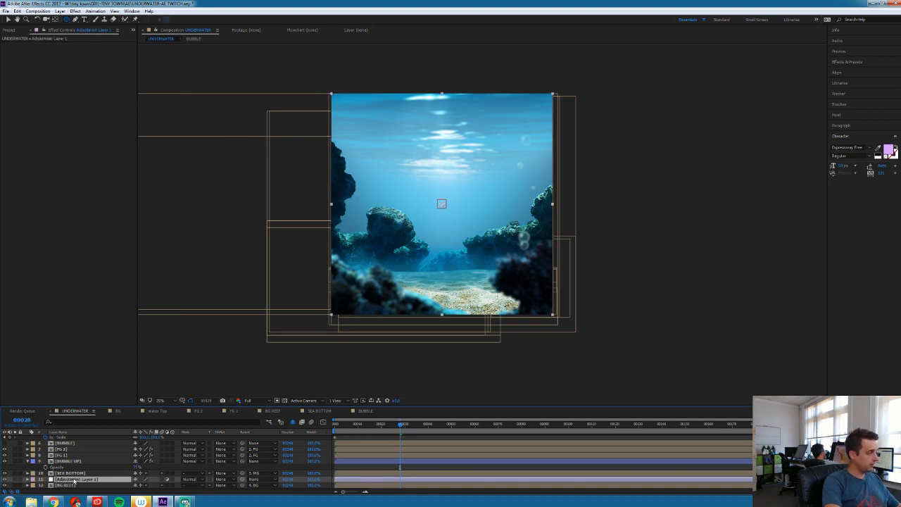
key("Return")
type("BL")
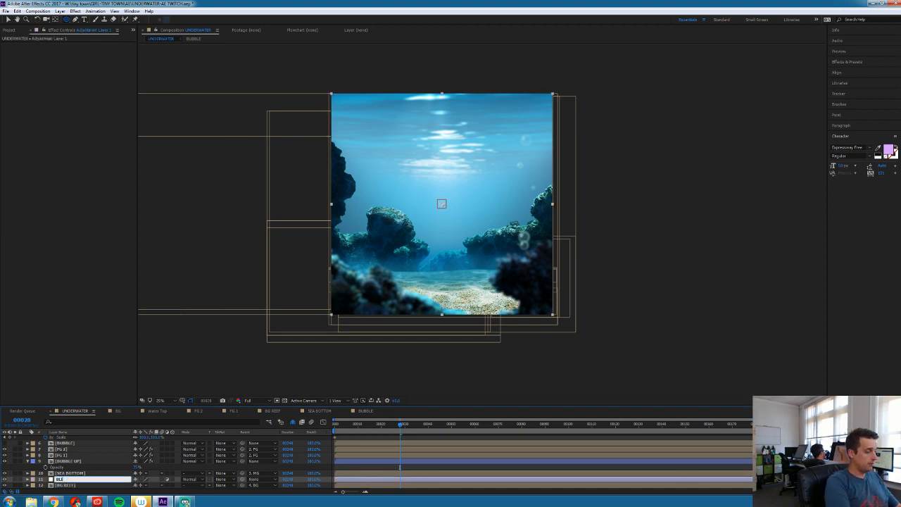
type("UR BG")
key("Return")
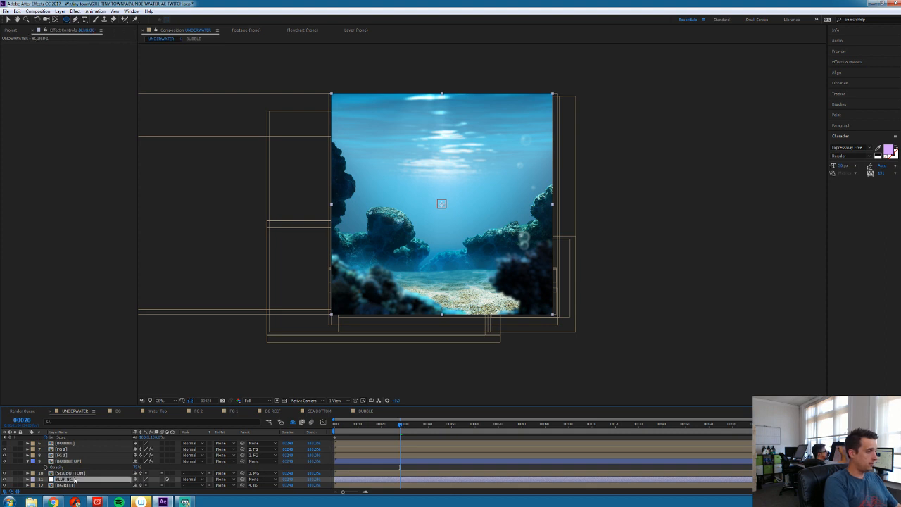
Apply a Gaussian Blur to the BLUR BG adjustment layer and raise its blurriness to soften the background reef
left_click(74, 11)
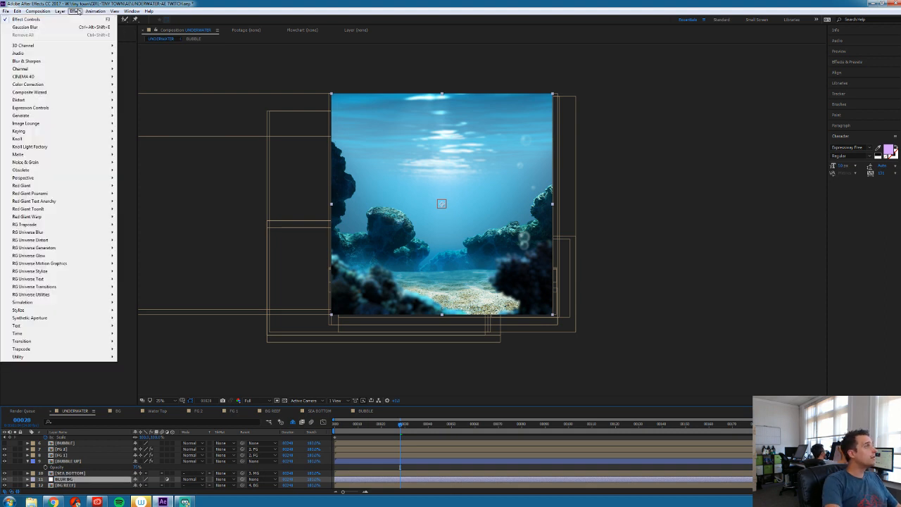
left_click(68, 27)
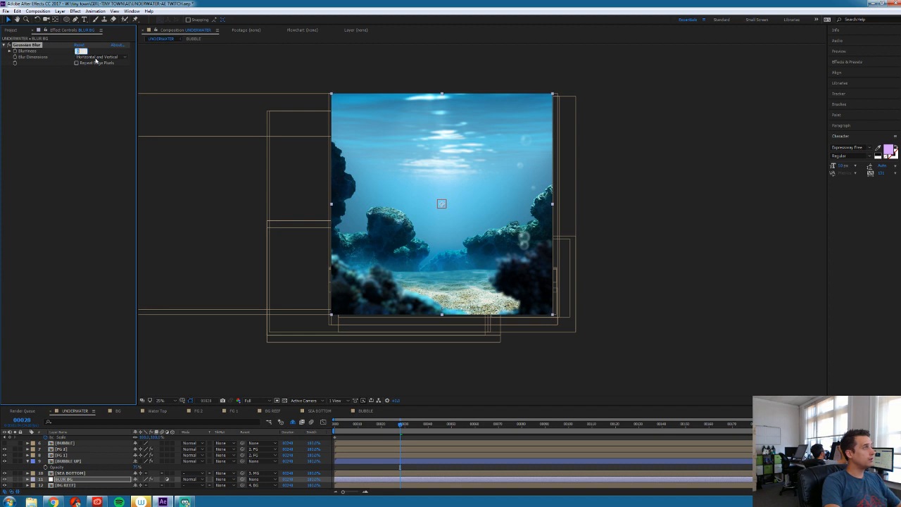
key("Return")
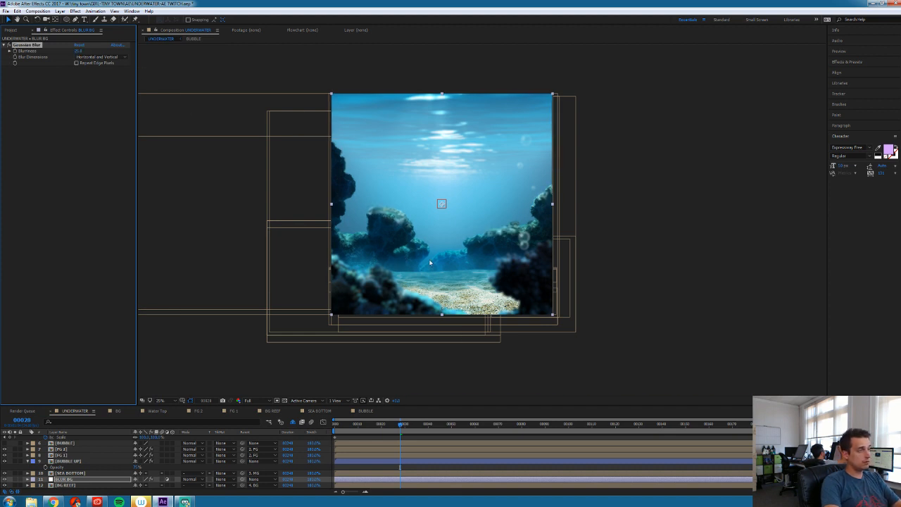
key("Return")
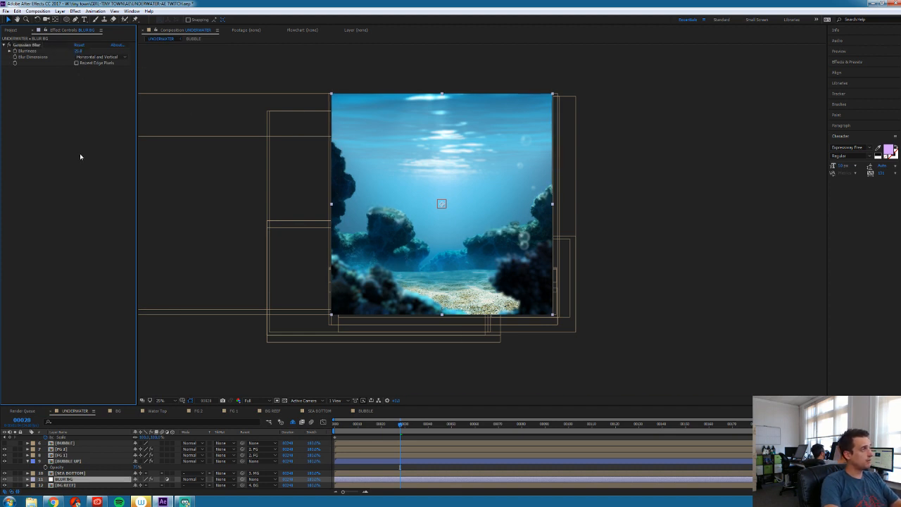
Add a Hue/Saturation effect to the BG REEF layer and slightly lower its master saturation
left_click(65, 485)
scroll(69, 483, "down", 1)
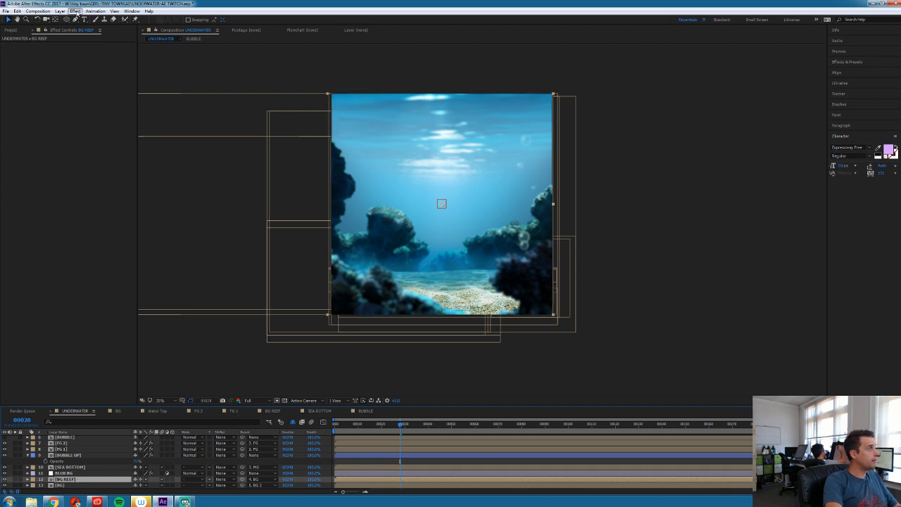
left_click(76, 12)
mouse_move(63, 85)
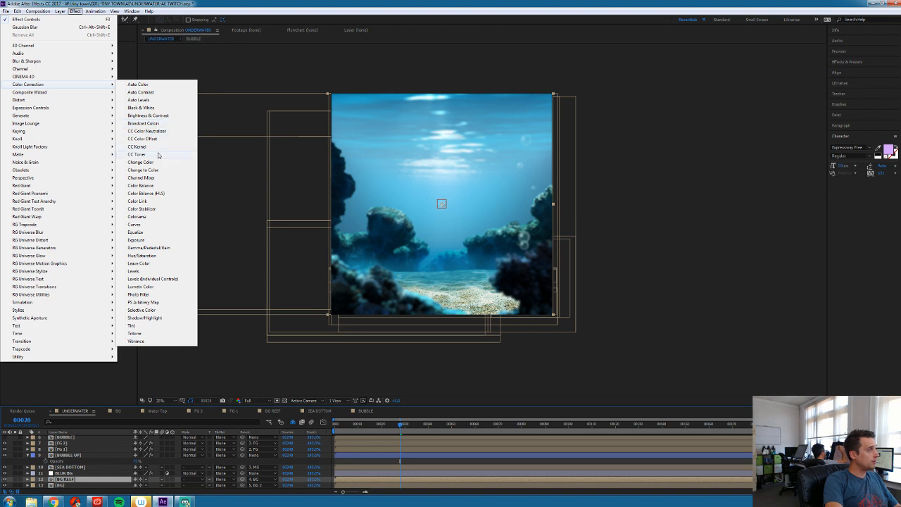
left_click(155, 256)
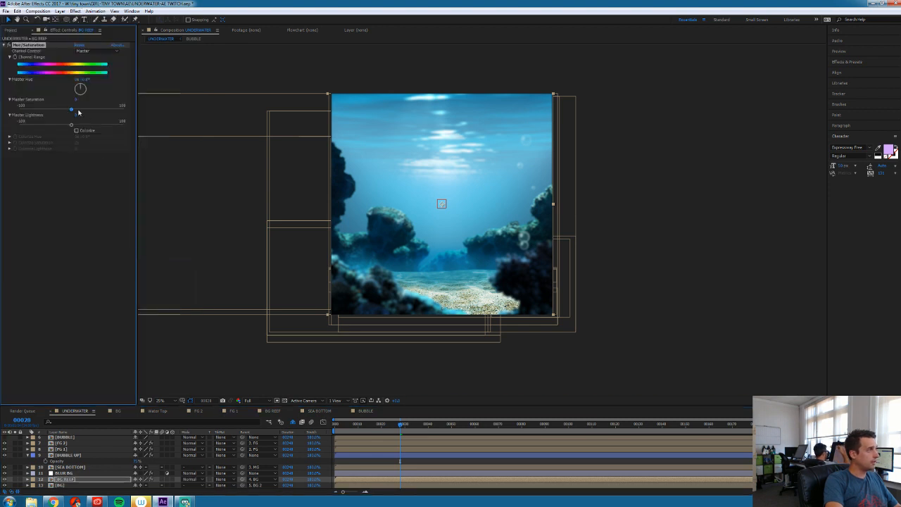
mouse_move(72, 111)
left_mouse_down()
mouse_move(29, 111)
mouse_move(69, 118)
left_mouse_up()
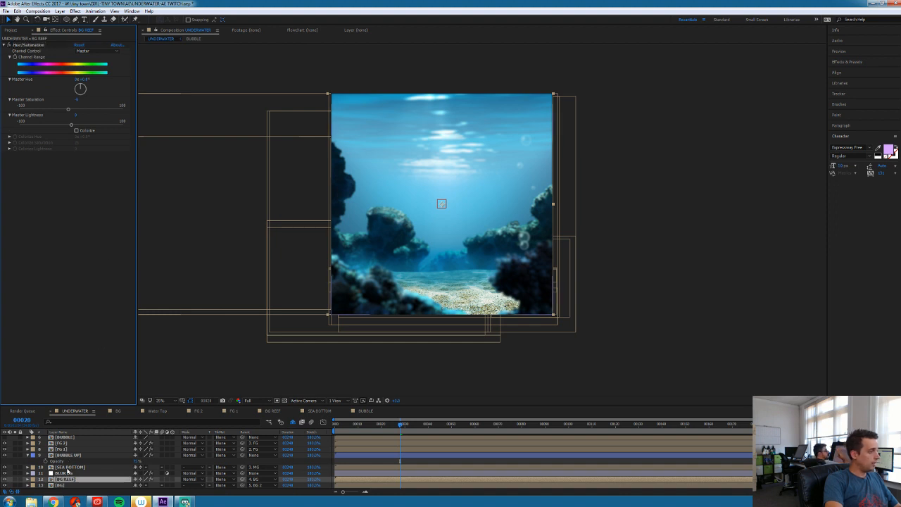
Lower the BG REEF layer's opacity so the reef fades into the water, and collapse its properties
key("t")
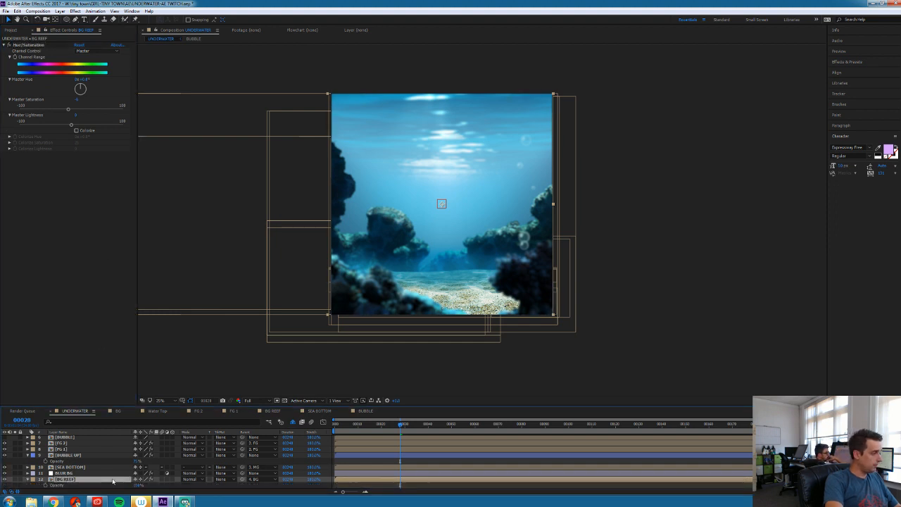
left_click(140, 485)
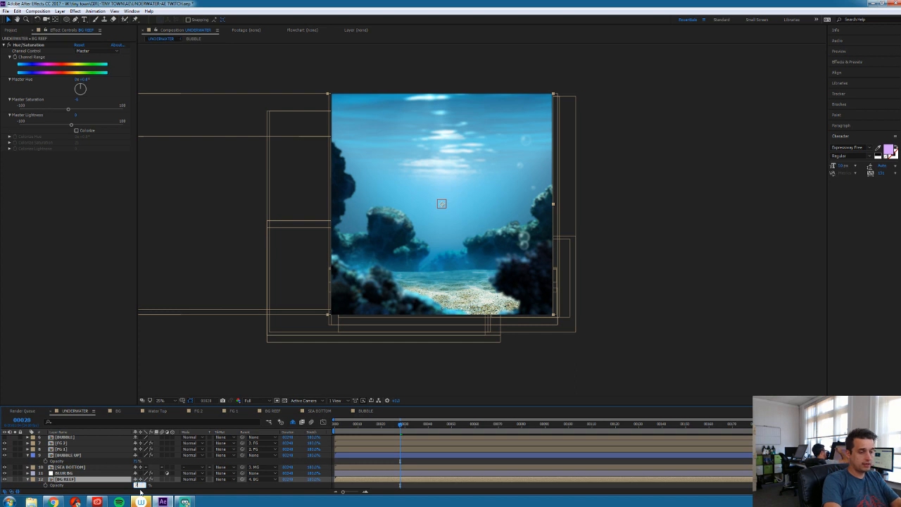
type("100")
key("Return")
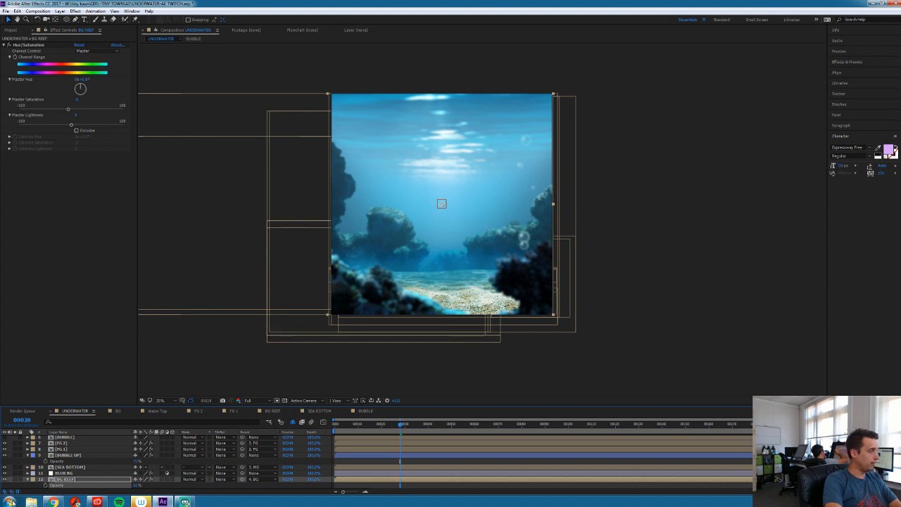
left_click(29, 480)
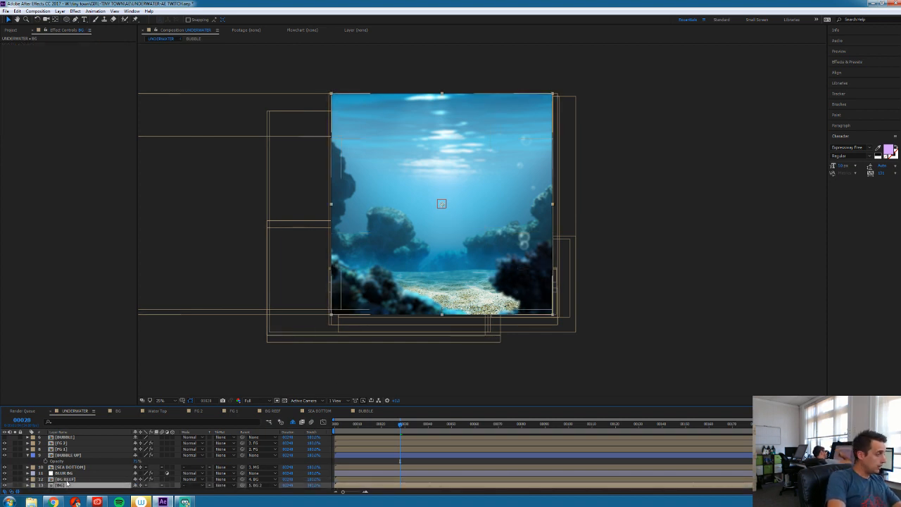
Adjust the blurriness of the BLUR BG layer's Gaussian Blur and preview the animation
left_click(66, 473)
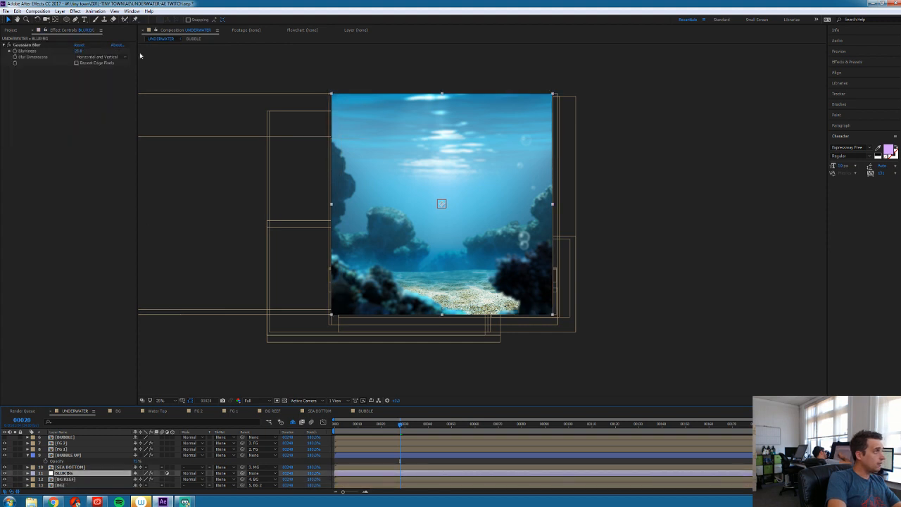
left_click(78, 51)
key("Return")
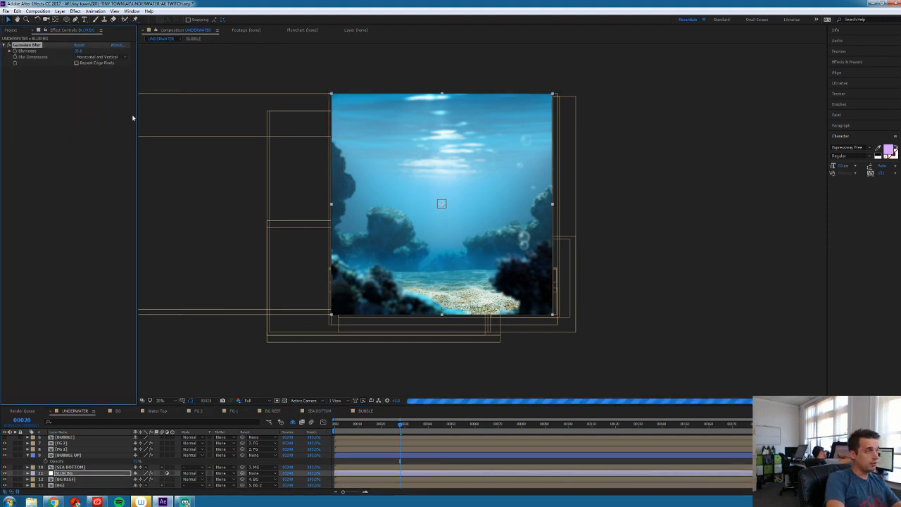
key("space")
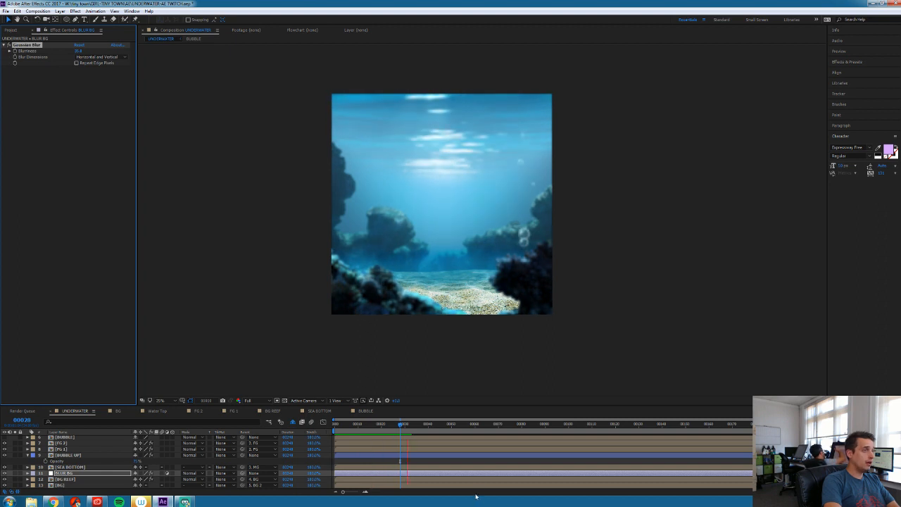
key("space")
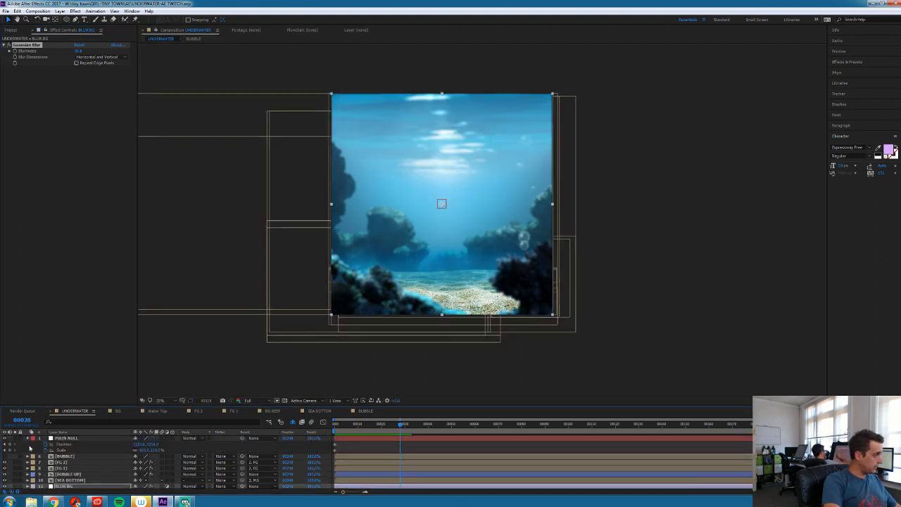
Collapse the MAIN NULL layer's properties and add an adjustment layer above it named WATER FX
left_click(29, 439)
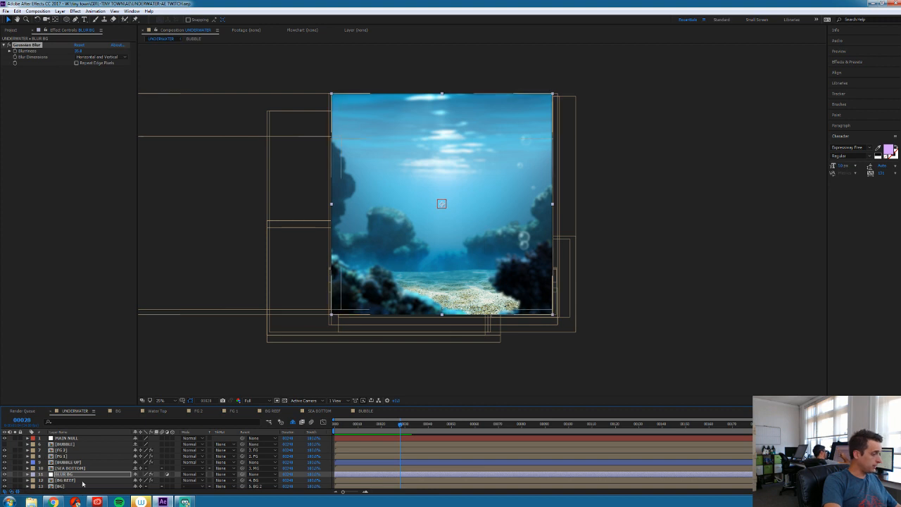
left_click(84, 438)
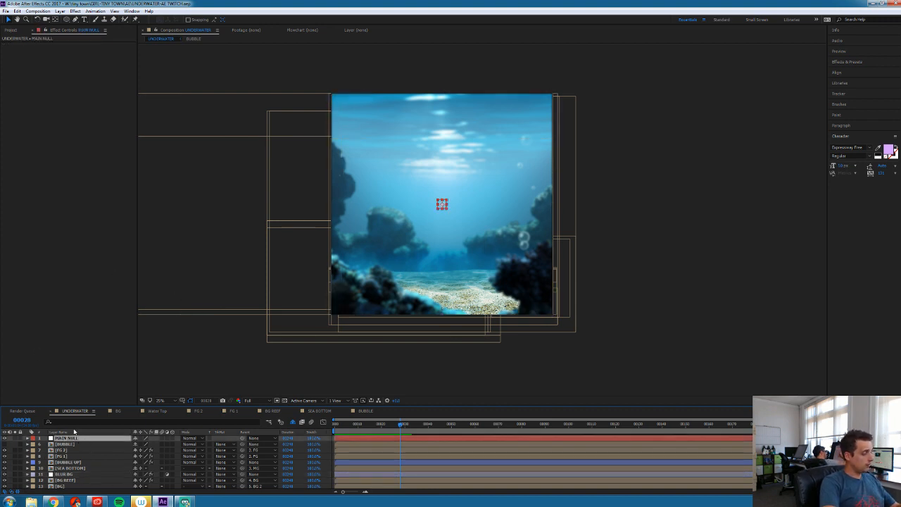
key("ctrl+alt+y")
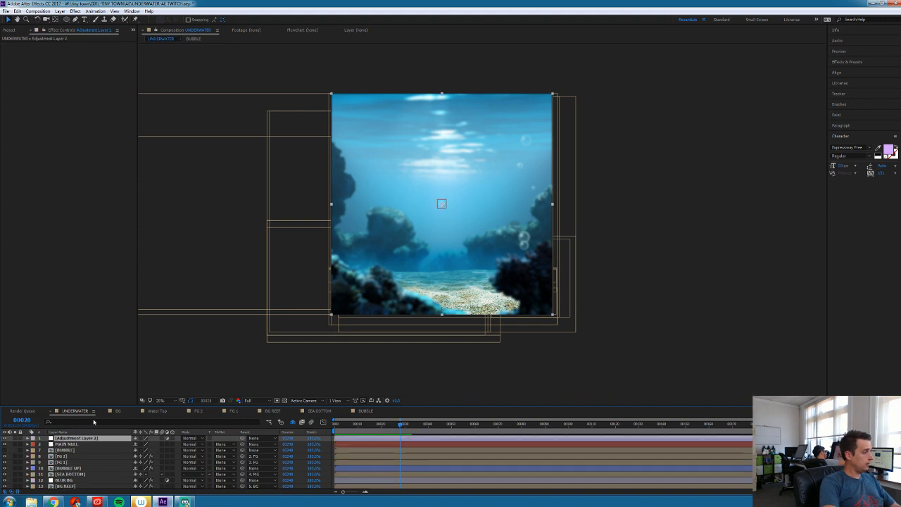
key("Return")
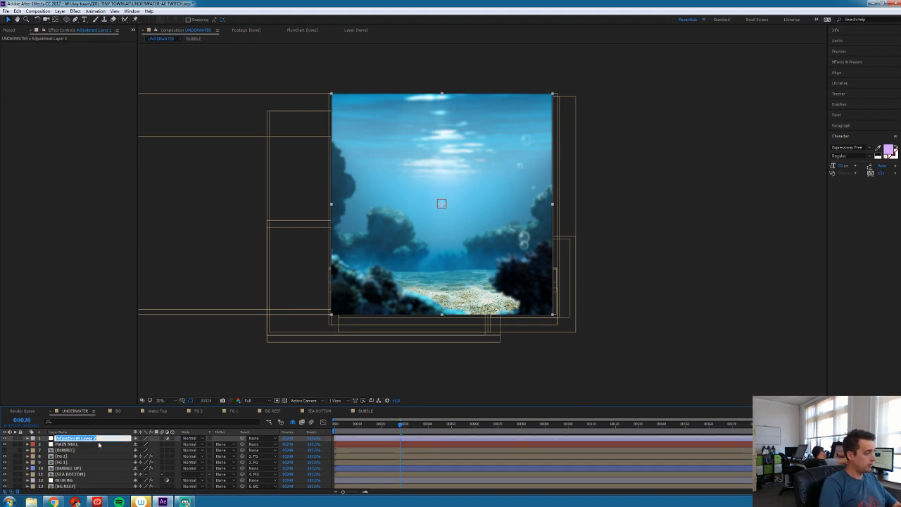
type("WATER FX")
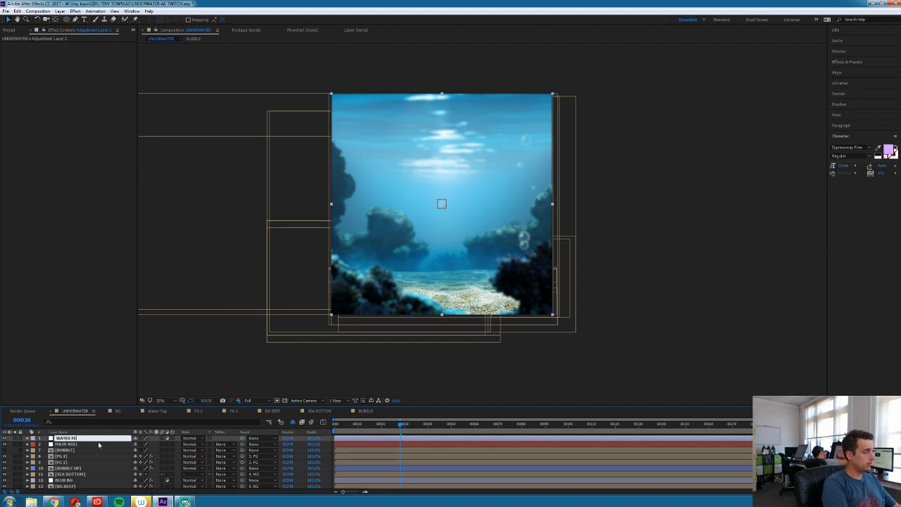
key("Return")
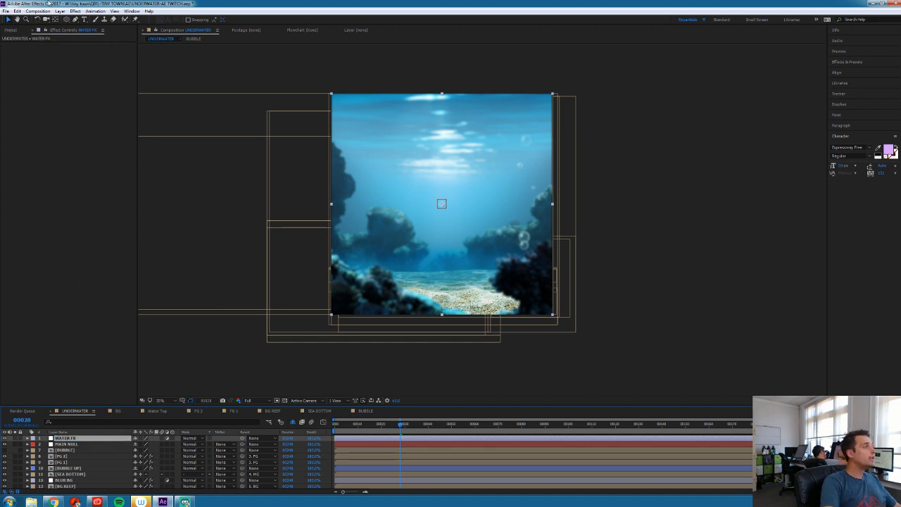
Apply a Turbulent Displace effect to the WATER FX layer and set its displacement to Bulge Smoother
left_click(75, 11)
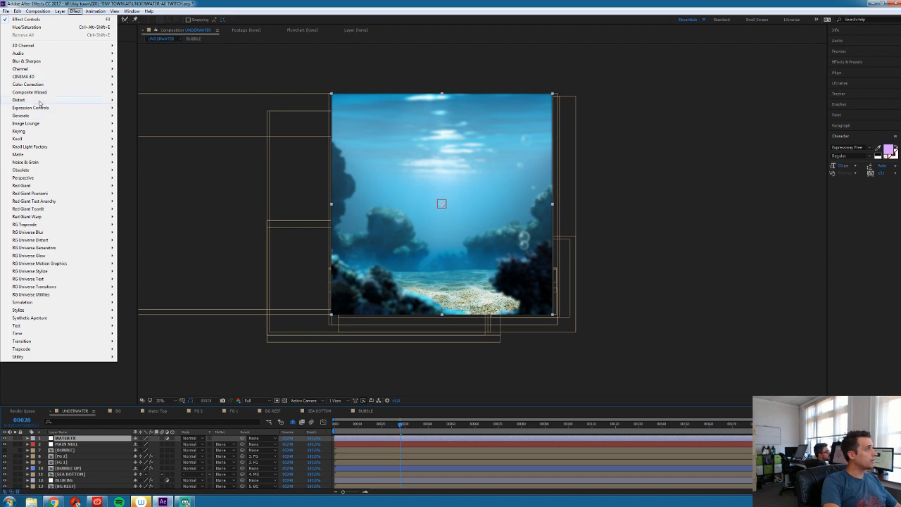
mouse_move(39, 103)
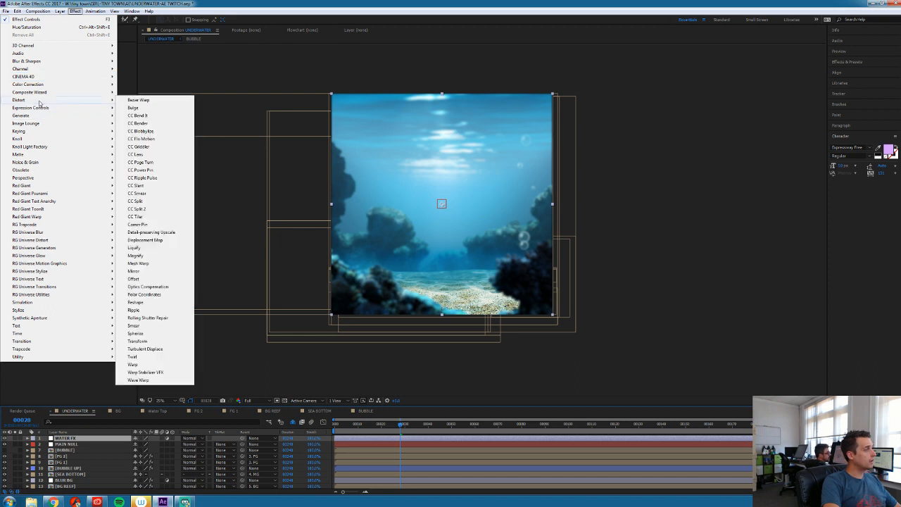
left_click(161, 351)
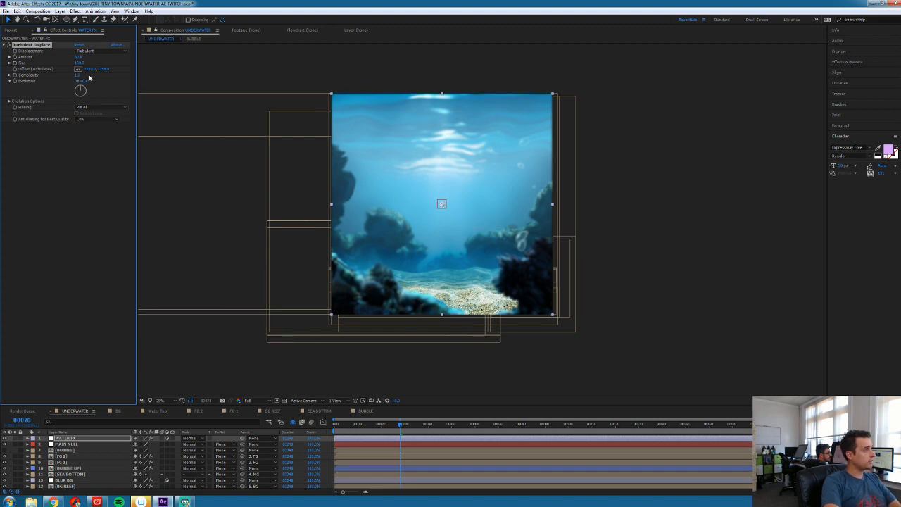
left_click(91, 52)
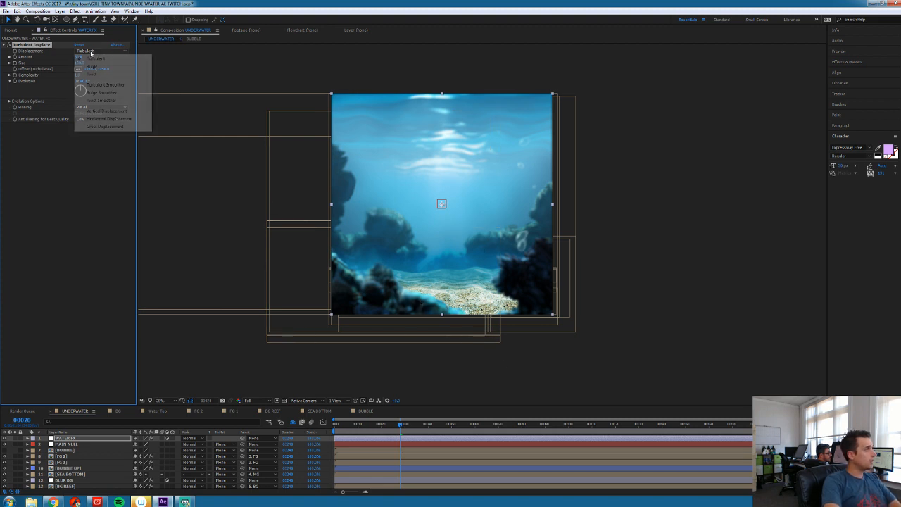
left_click(102, 93)
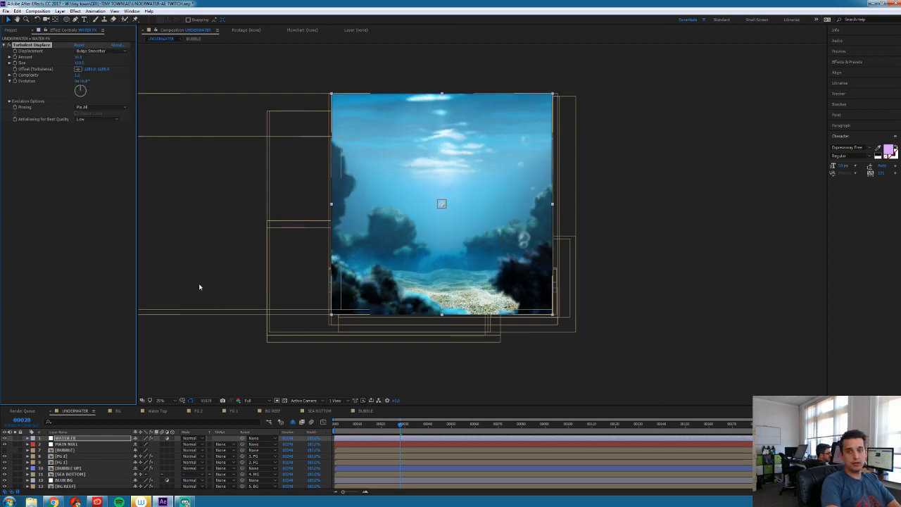
Animate the Turbulent Displace evolution on WATER FX with the expression time*150
left_click(15, 81, "alt")
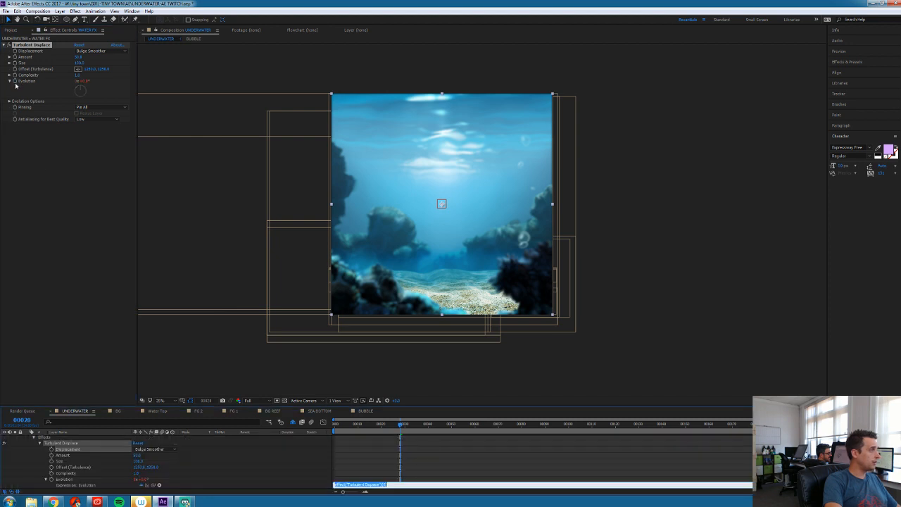
type("time*150")
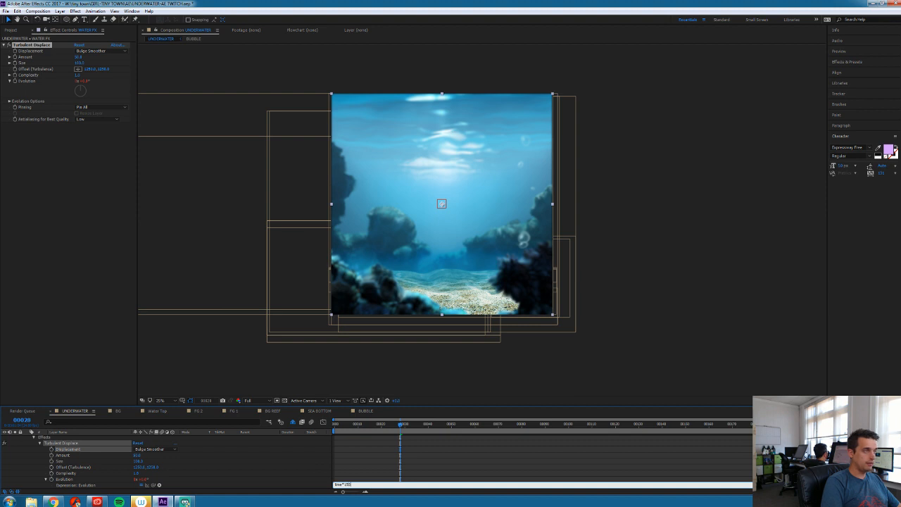
key("KP_Enter")
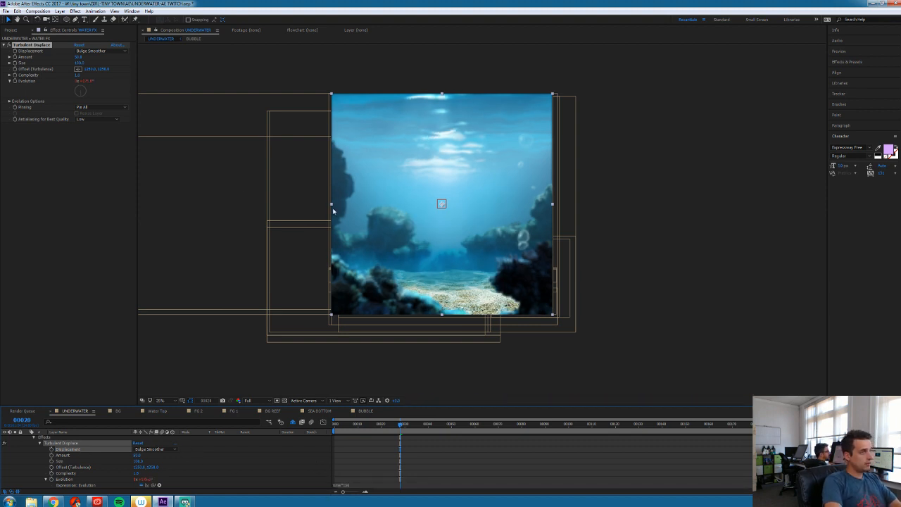
Set the Turbulent Displace size on the WATER FX layer to 75
left_click(79, 62)
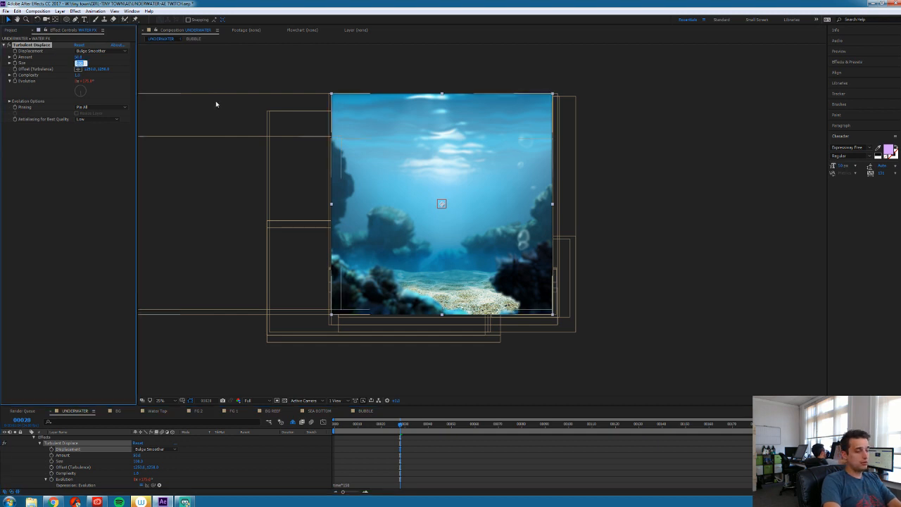
type("75")
key("Return")
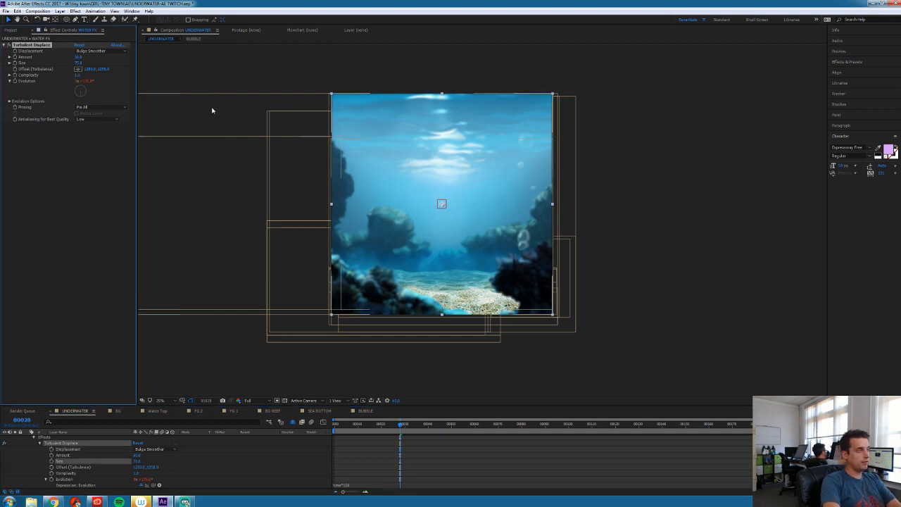
Set the WATER FX Turbulent Displace size to 85 and amount to 35, and preview the animation
left_click(78, 62)
type("85")
key("Return")
left_click(79, 57)
type("35")
key("Return")
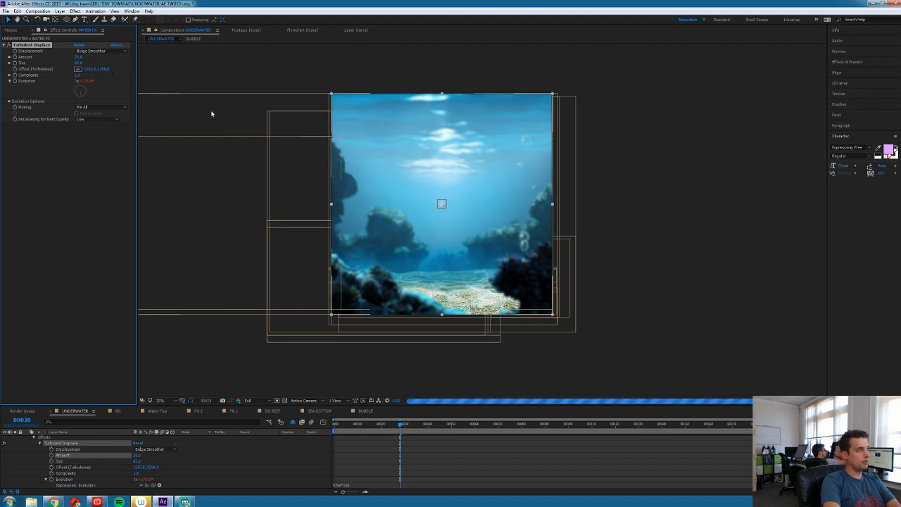
key("space")
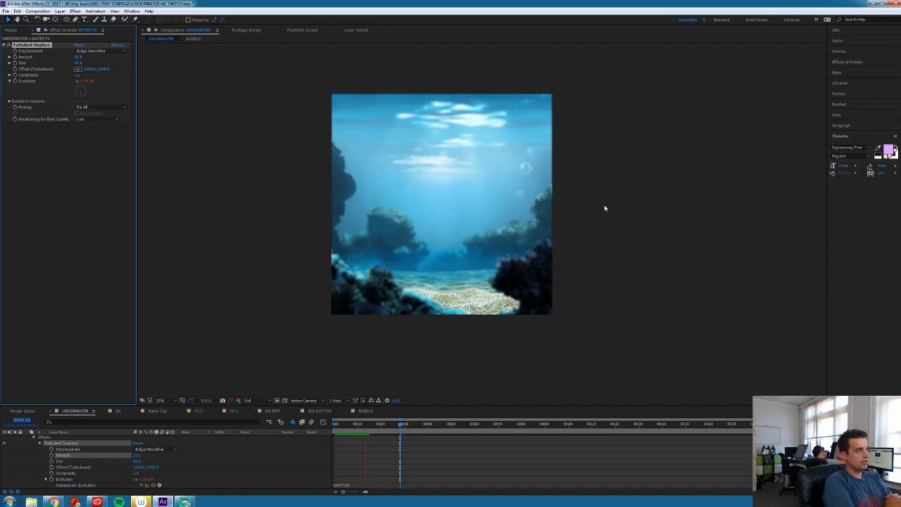
key("space")
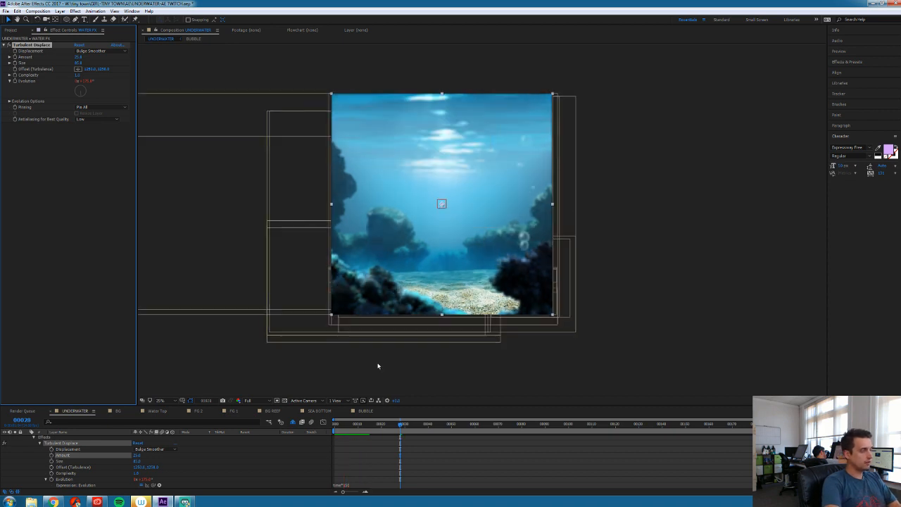
Duplicate the WATER FX layer and place the copy between the BUBBLE UP and SEA BOTTOM layers
scroll(54, 441, "up", 1)
left_click(35, 446)
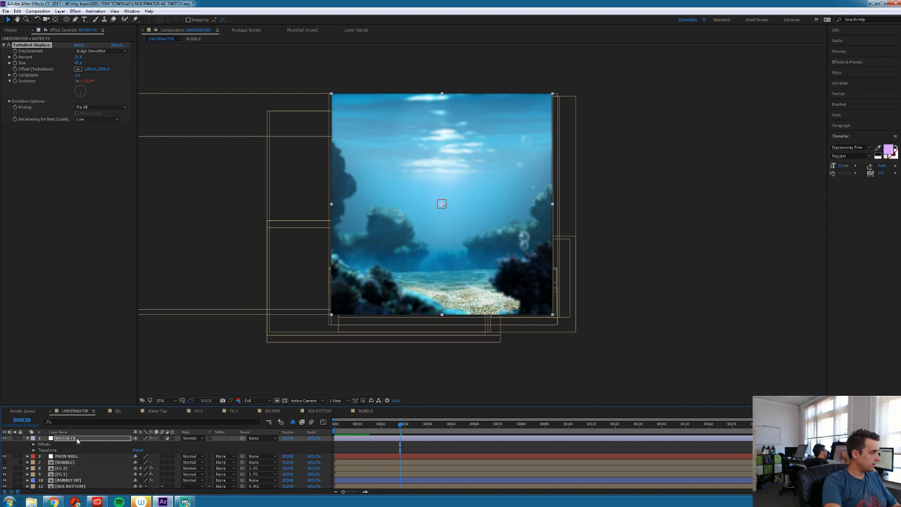
key("ctrl+d")
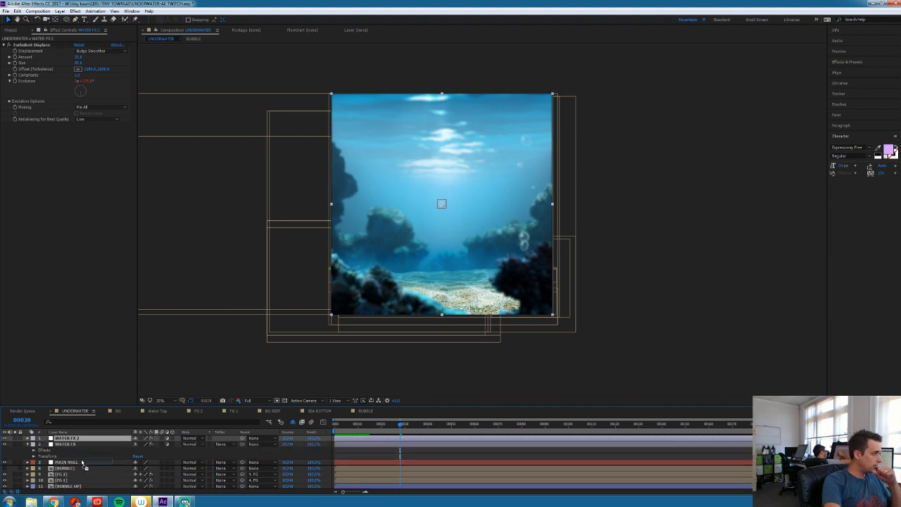
scroll(91, 485, "down", 4)
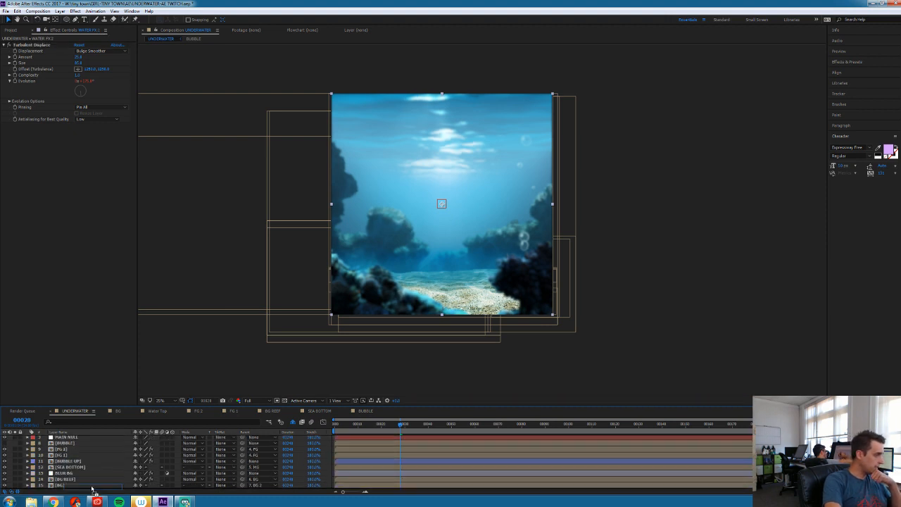
left_click_drag(94, 476, 96, 465)
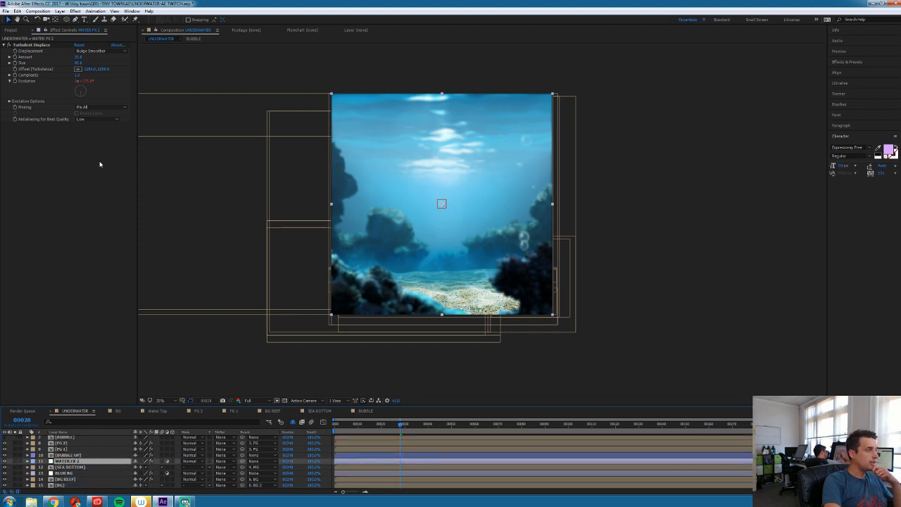
Set the Turbulent Displace amount on the WATER FX 2 layer to 35
left_click(78, 58)
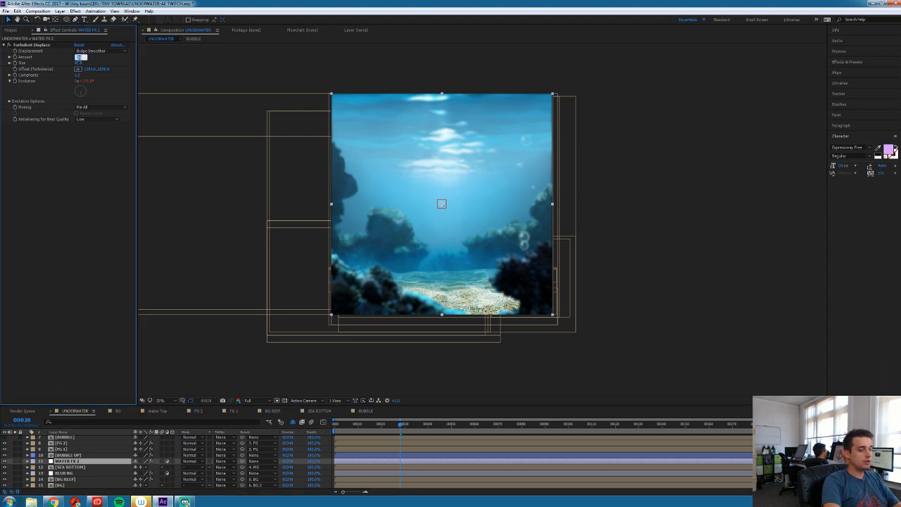
type("35")
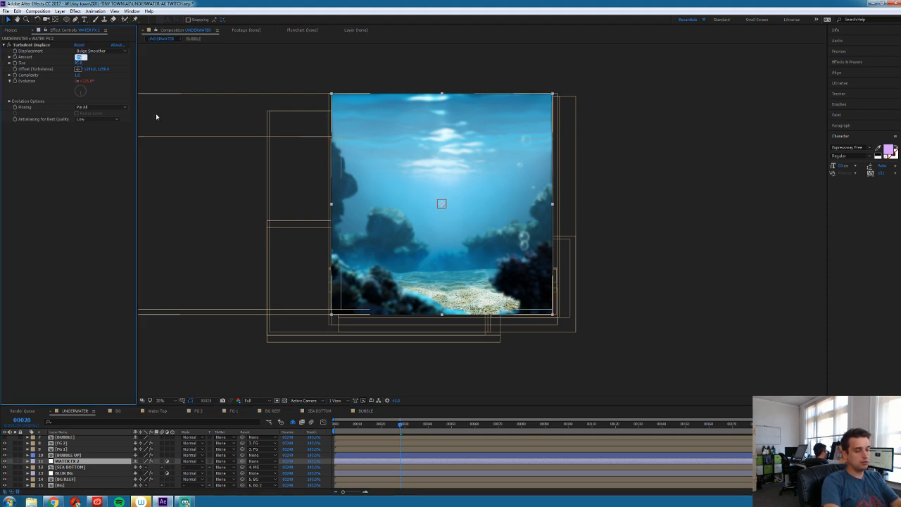
key("Return")
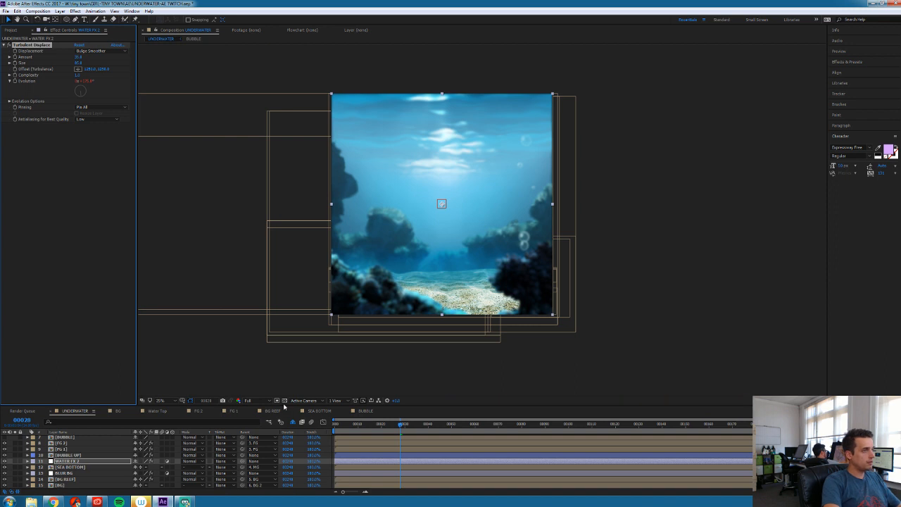
Draw a large elliptical mask on WATER FX 2 and shift it to cover the water area above the sea floor
left_click_drag(313, 63, 606, 277)
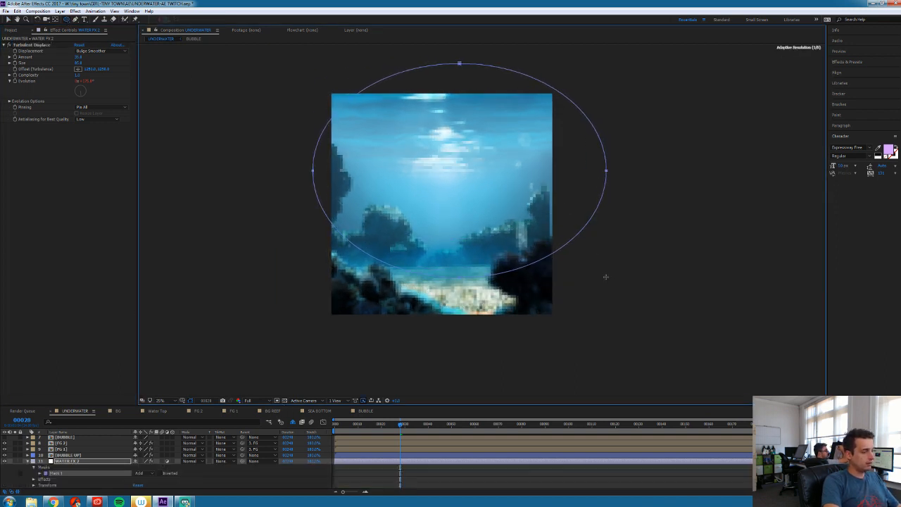
key("v")
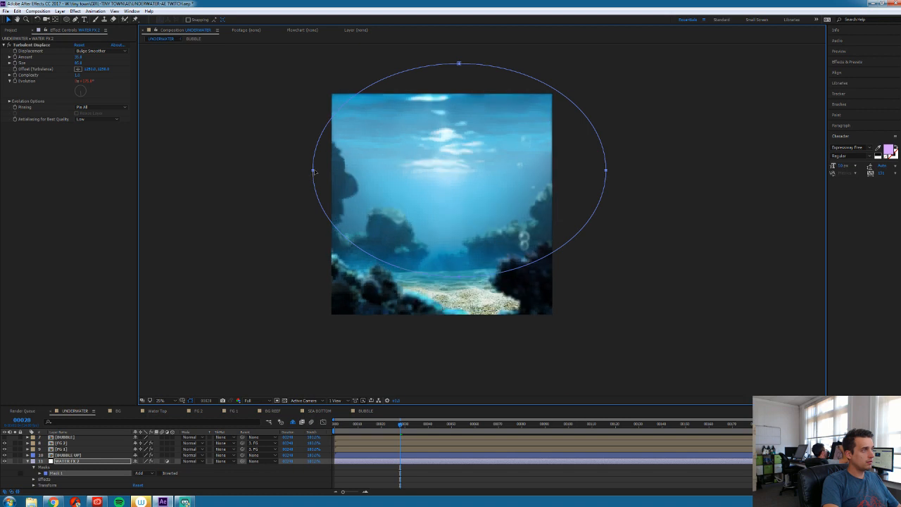
left_click_drag(314, 172, 290, 163)
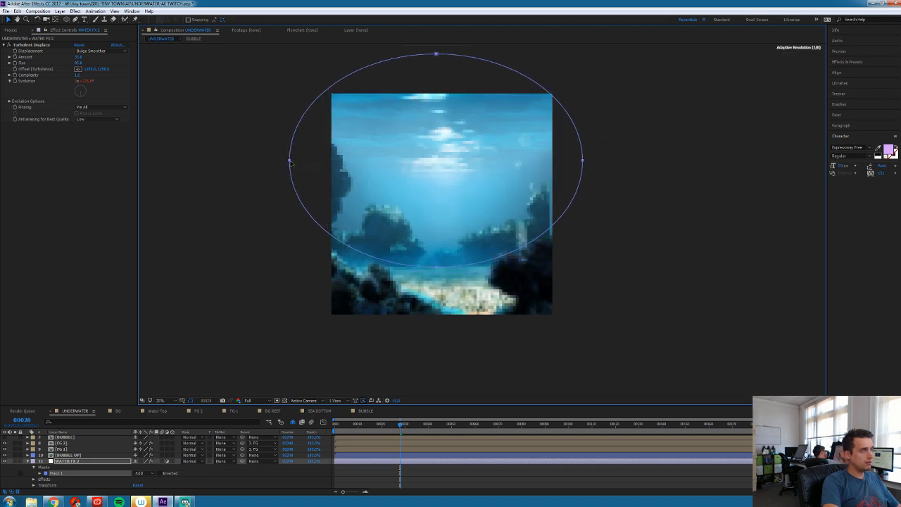
key("ctrl+a")
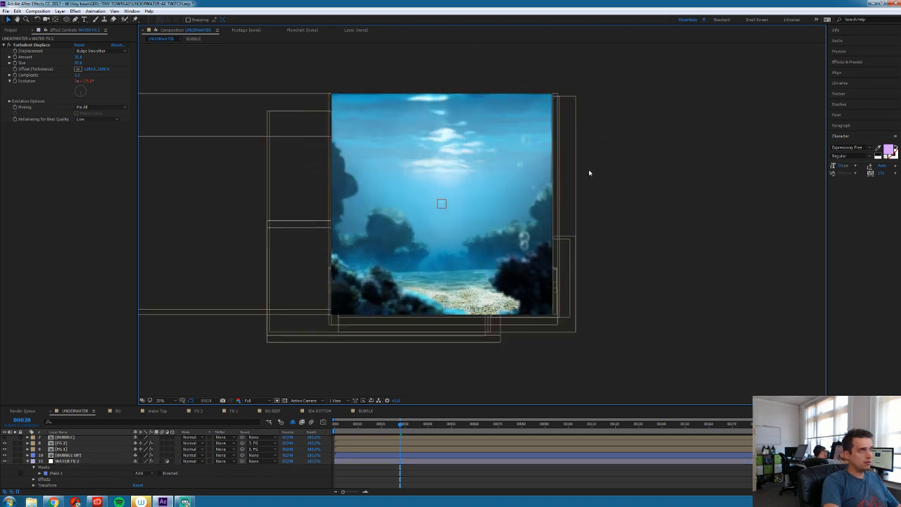
left_click(81, 470)
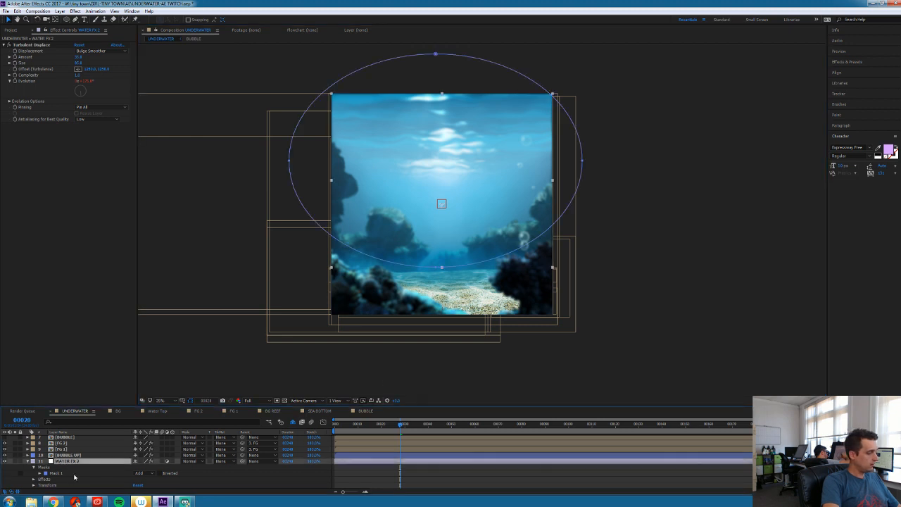
Feather the WATER FX 2 mask by 150 pixels and set that layer's Turbulent Displace size to 100
key("f")
left_click(143, 472)
type("150")
key("Return")
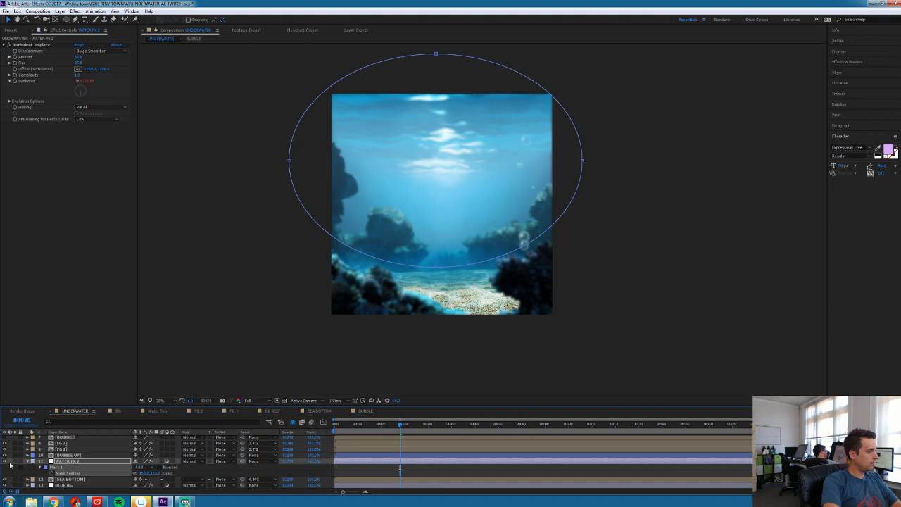
left_click(79, 64)
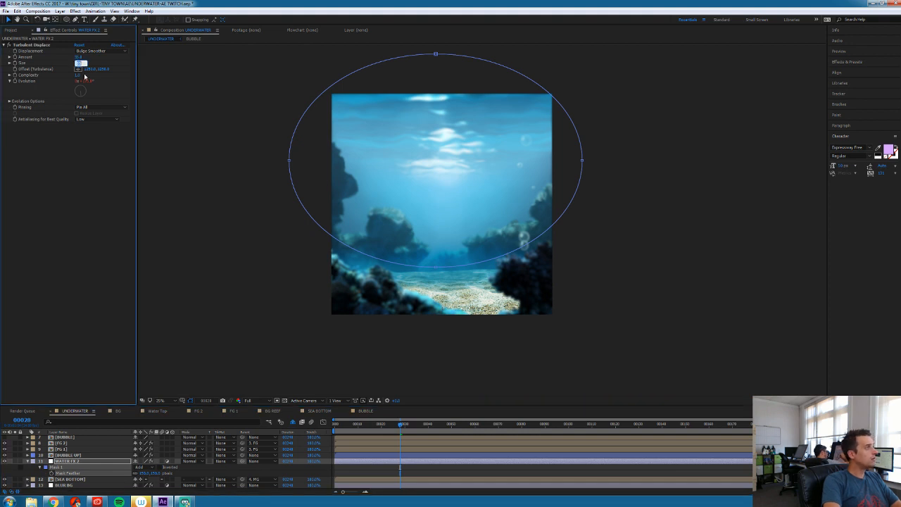
key("Return")
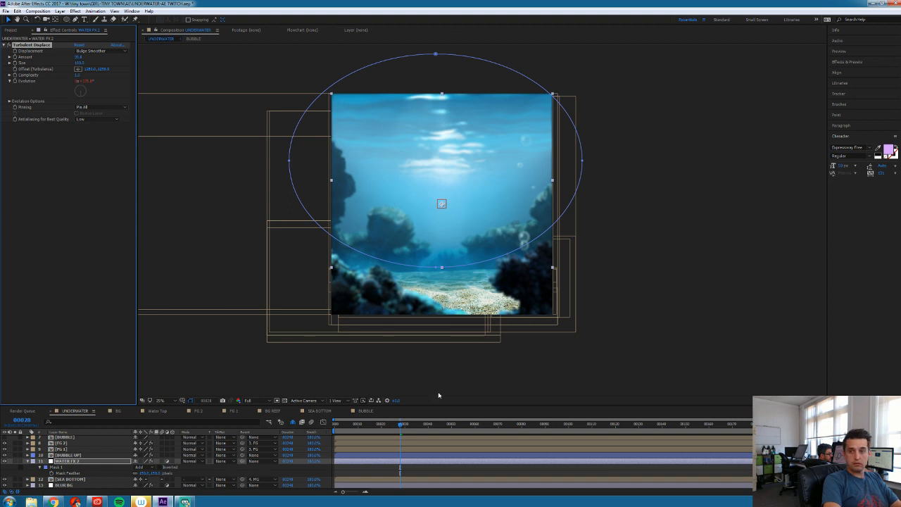
Preview the UNDERWATER animation from the first frame to check the masked water distortion
left_click(336, 425)
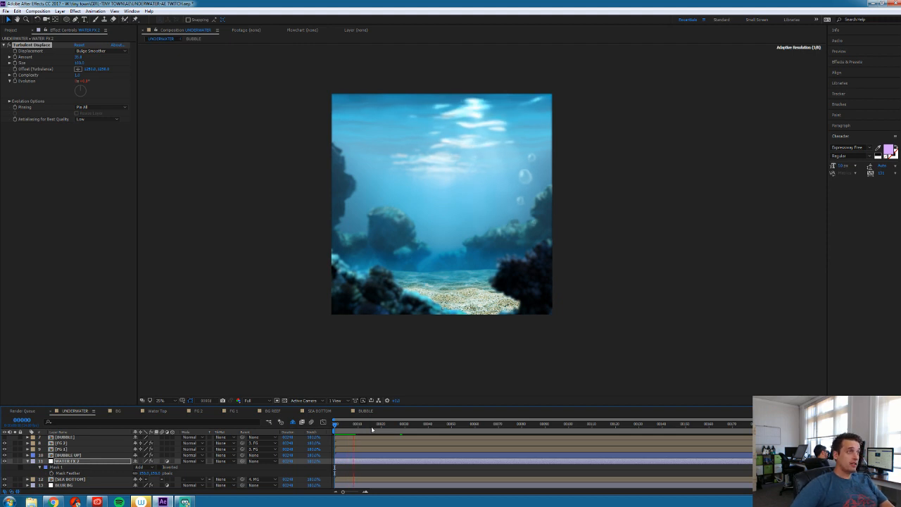
key("space")
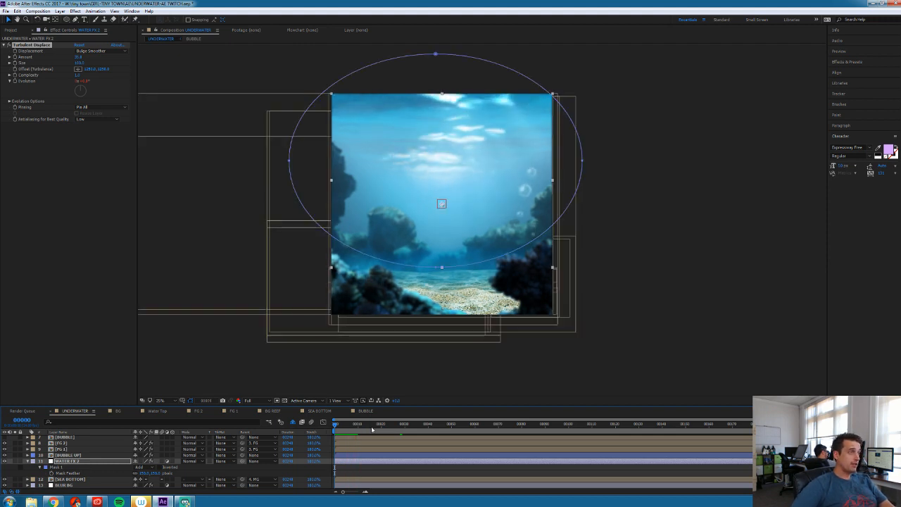
key("space")
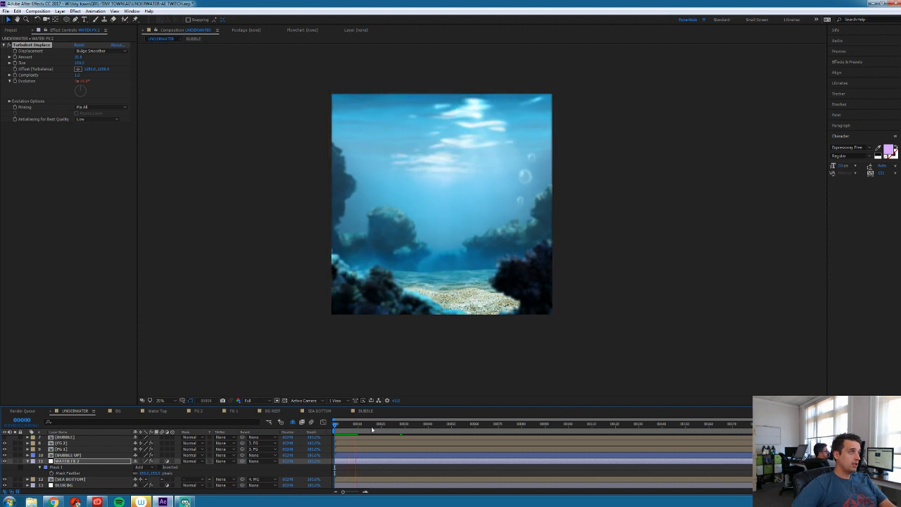
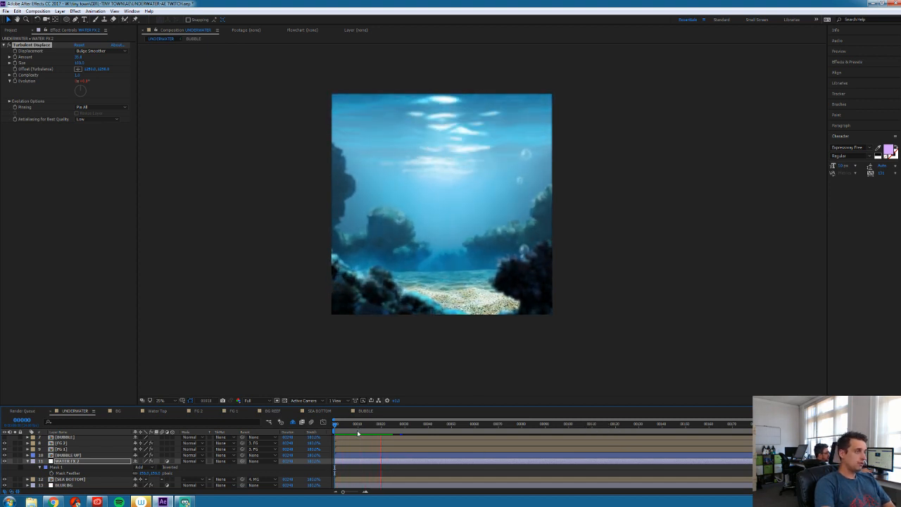
left_click(368, 425)
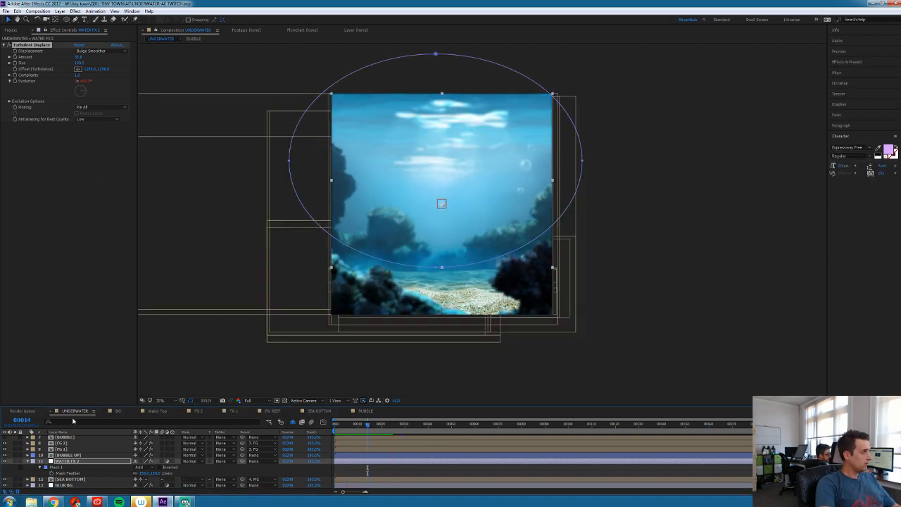
Collapse the expanded properties of the WATER FX 2 and WATER FX layers
left_click(29, 462)
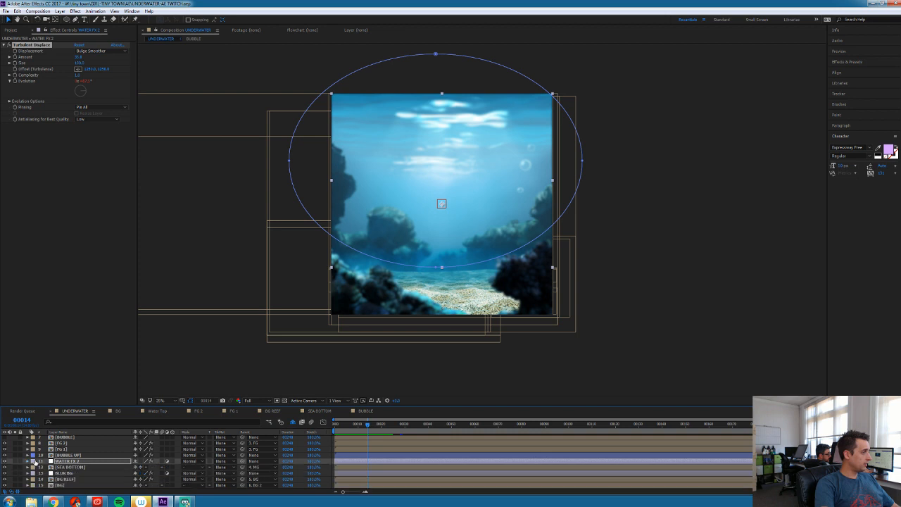
scroll(64, 437, "up", 5)
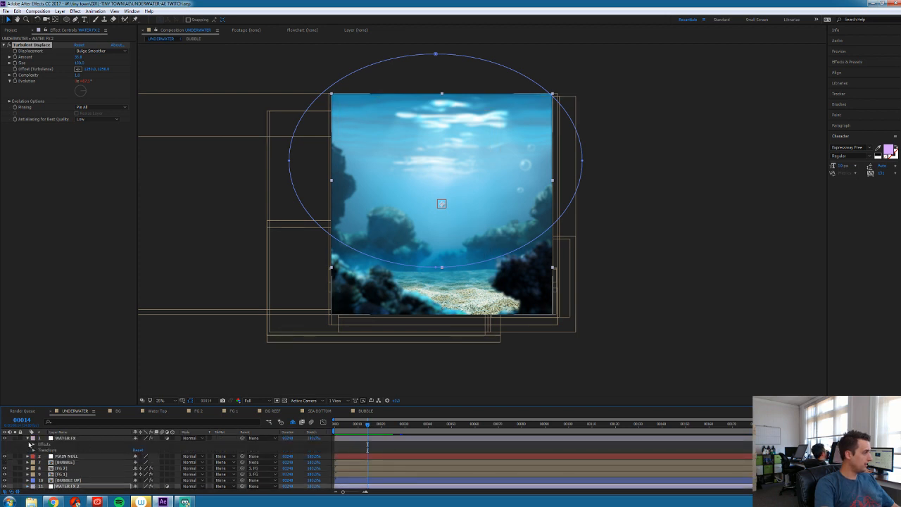
left_click(28, 439)
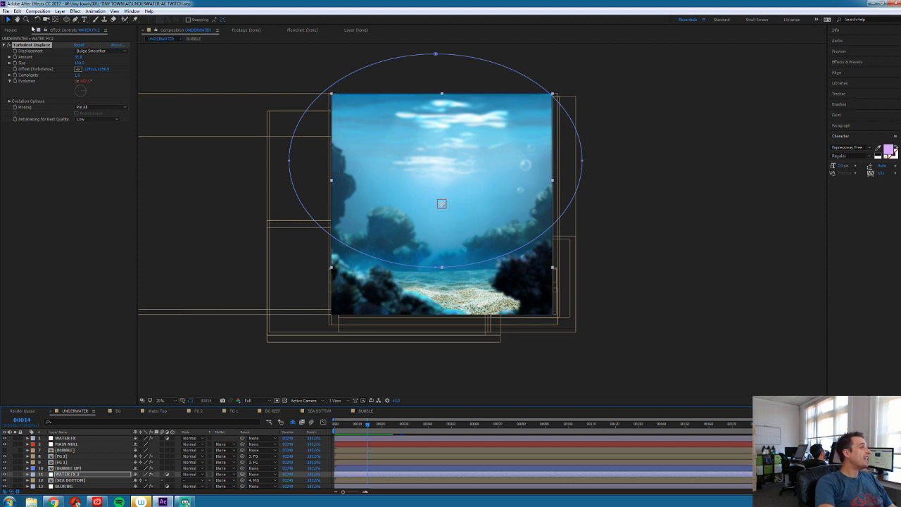
Create a new top-level project folder named PNGs
left_click(11, 30)
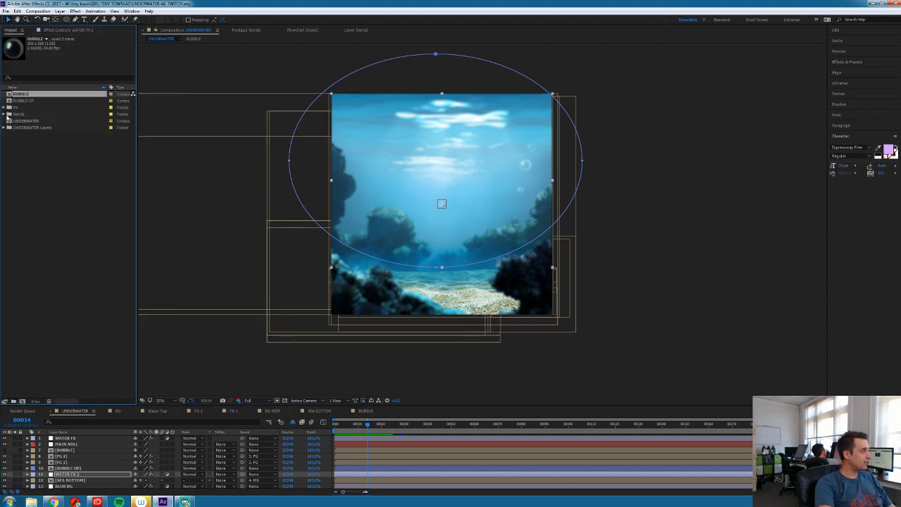
left_click(23, 158)
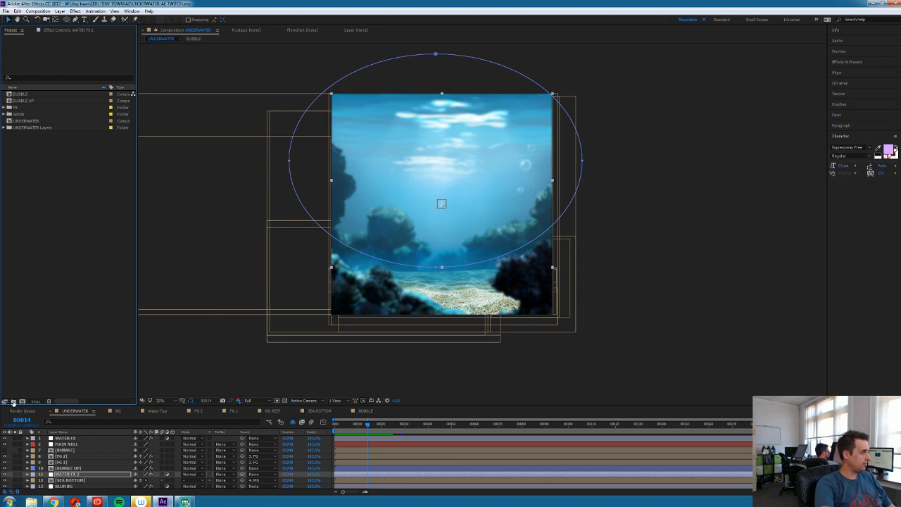
left_click(12, 401)
type("FGs")
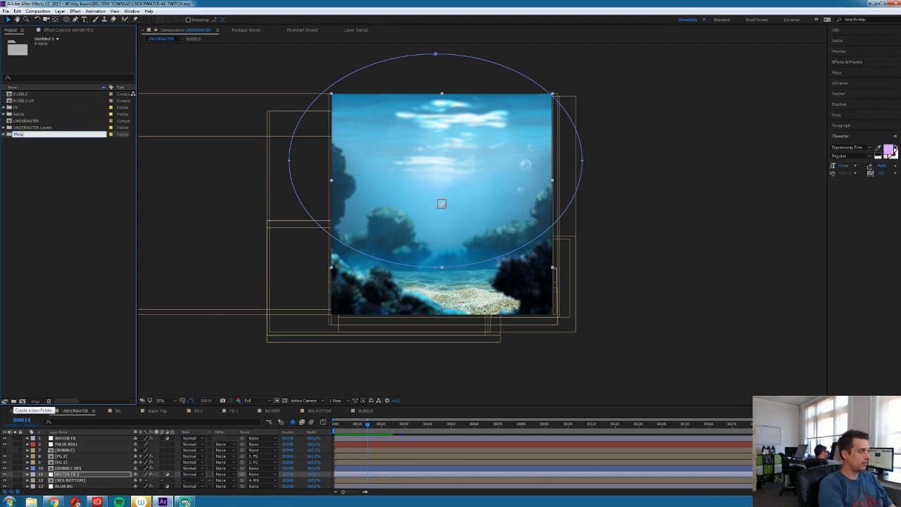
key("Return")
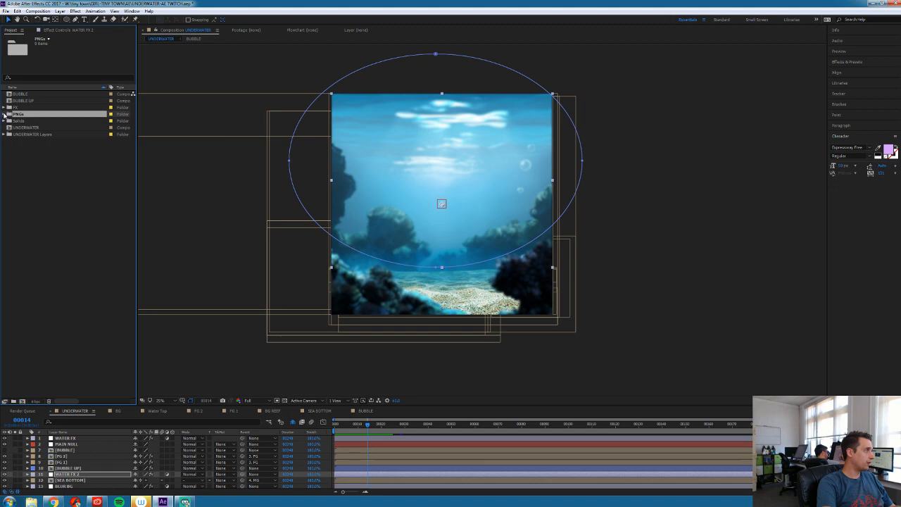
Import the JOJO PNG sequence from the AE project's PNGS UNDERWATER folder into the PNGs folder
double_click(86, 170)
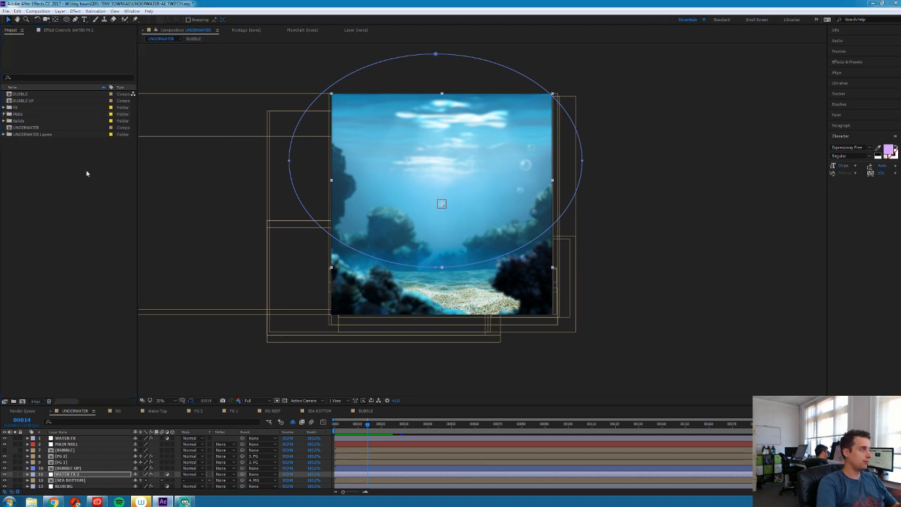
left_click(395, 128)
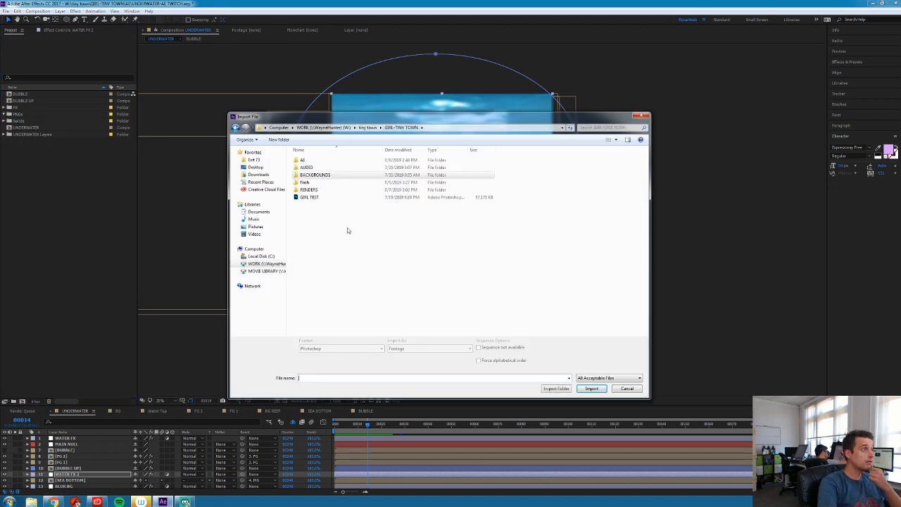
double_click(303, 160)
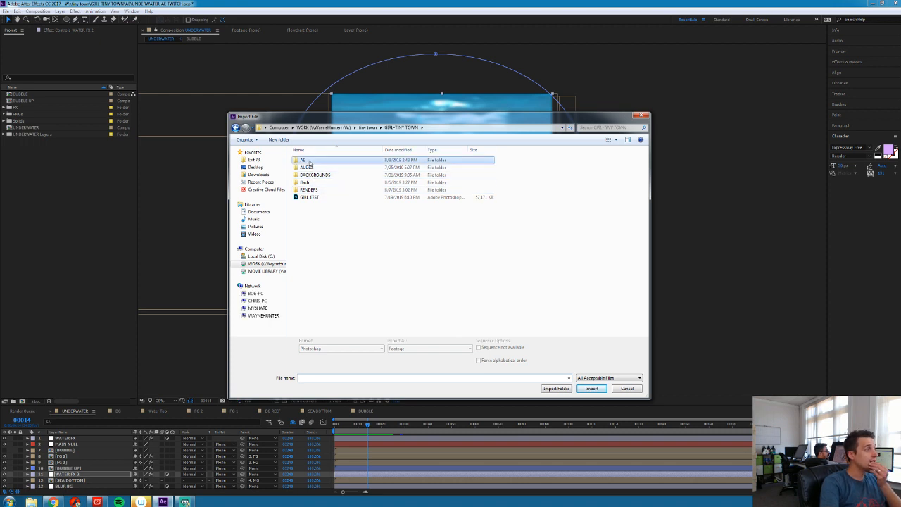
double_click(311, 212)
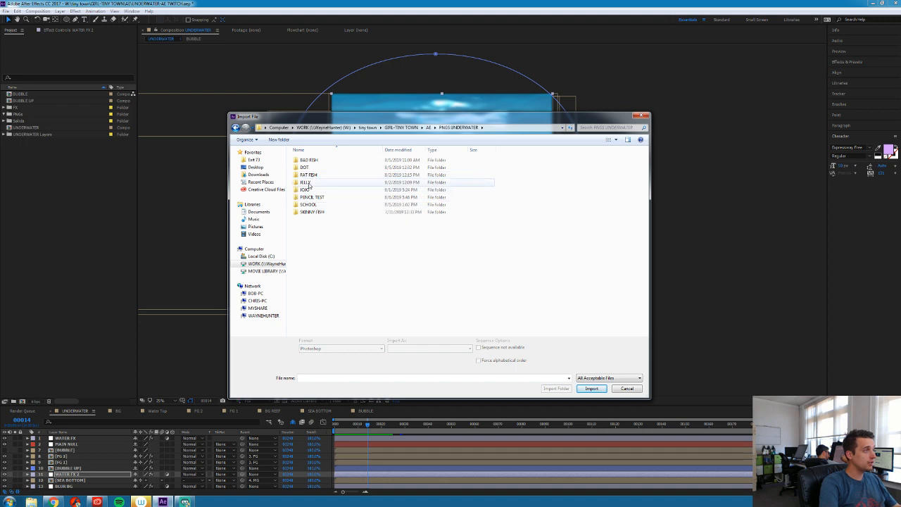
double_click(310, 190)
double_click(301, 161)
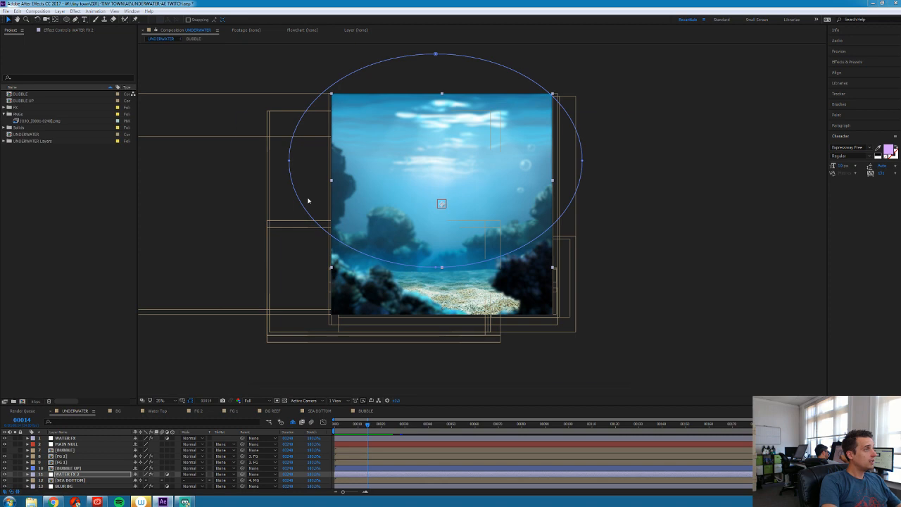
Import the DOT PNG sequence, starting with DOT_0001, from the PNGS UNDERWATER folder
key("ctrl+i")
left_click(458, 128)
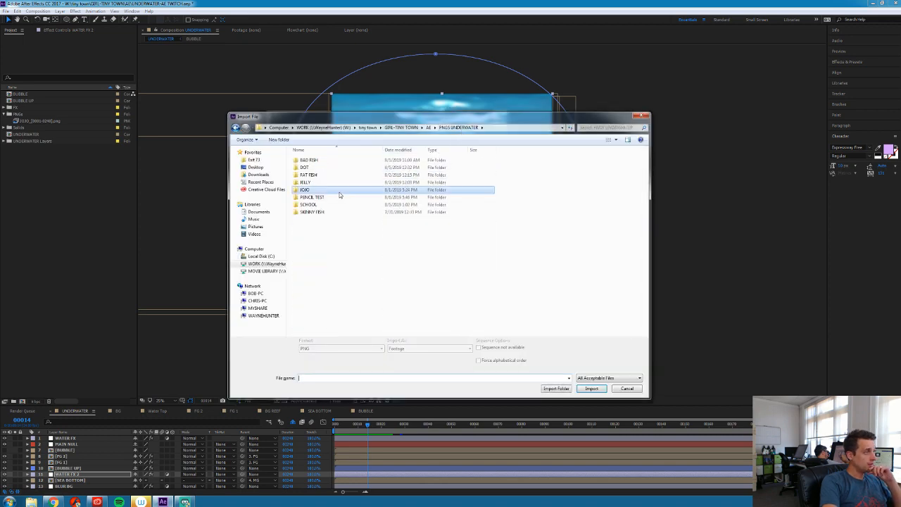
double_click(305, 168)
double_click(303, 159)
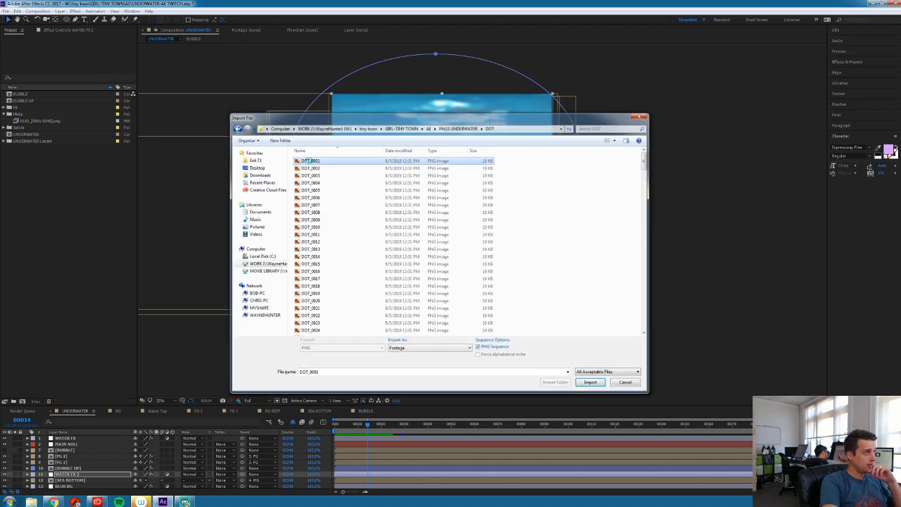
Import the BAD FISH PNG sequence from the PNGS UNDERWATER folder
key("ctrl+i")
left_click(459, 128)
double_click(307, 160)
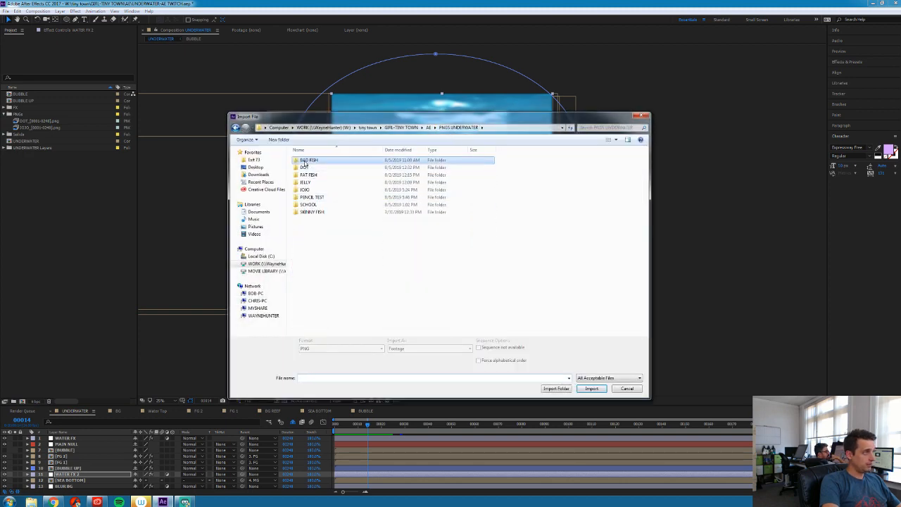
double_click(303, 160)
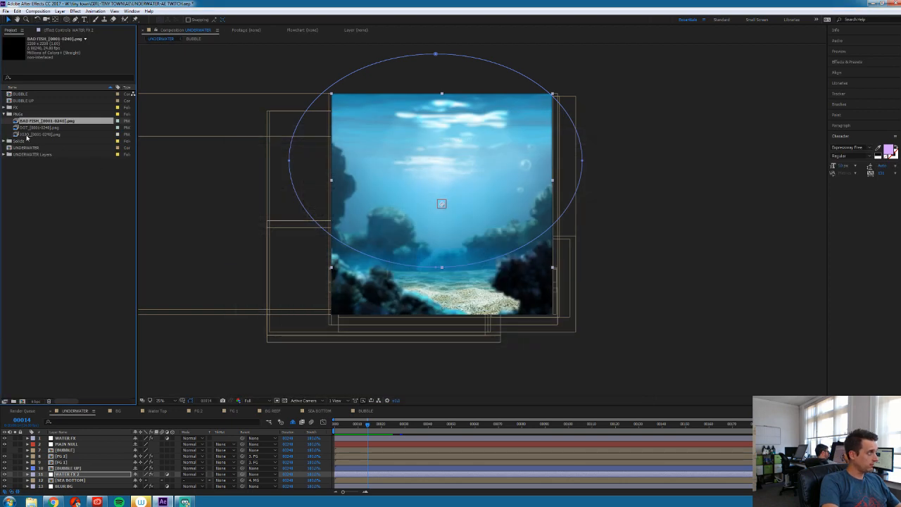
Add the JOJO, DOT and BAD FISH sequences to the UNDERWATER composition between BUBBLE UP and WATER FX 2, with DOT highest and BAD FISH lowest
mouse_move(81, 491)
left_mouse_down()
mouse_move(84, 459)
mouse_move(83, 474)
left_mouse_up()
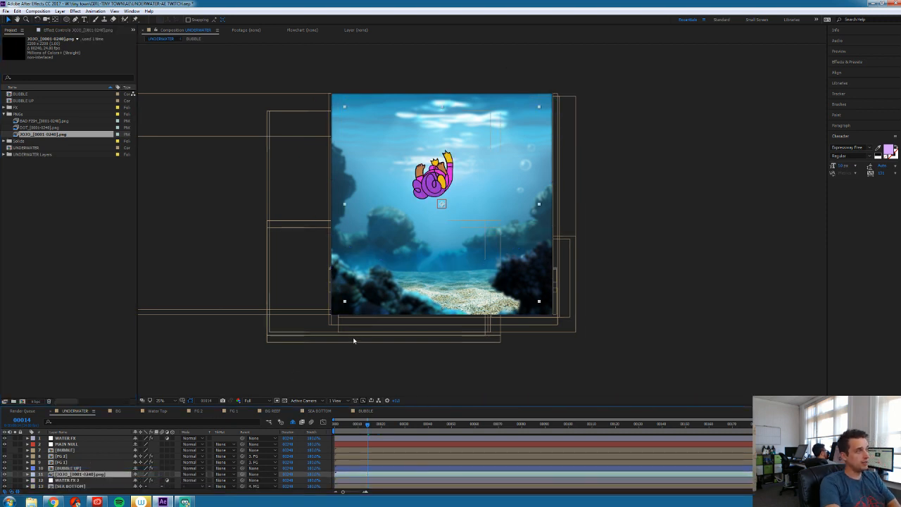
left_click_drag(42, 127, 59, 477)
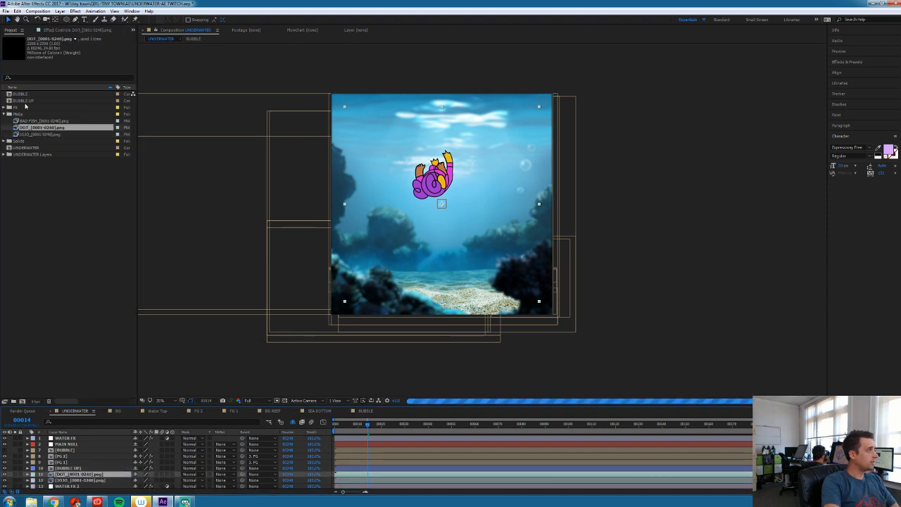
left_click_drag(32, 122, 88, 463)
Set the composition preview resolution to Half and play the scene with the added characters from the first frame
key("Home")
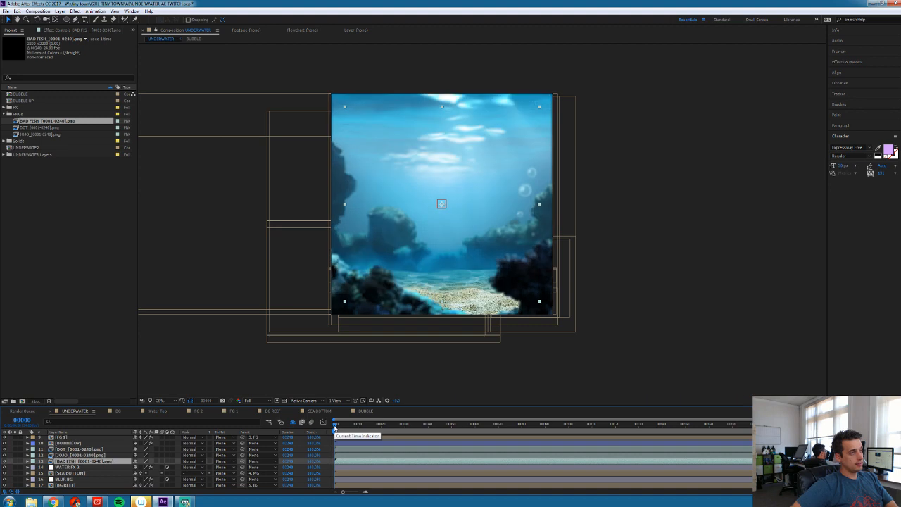
left_click(248, 401)
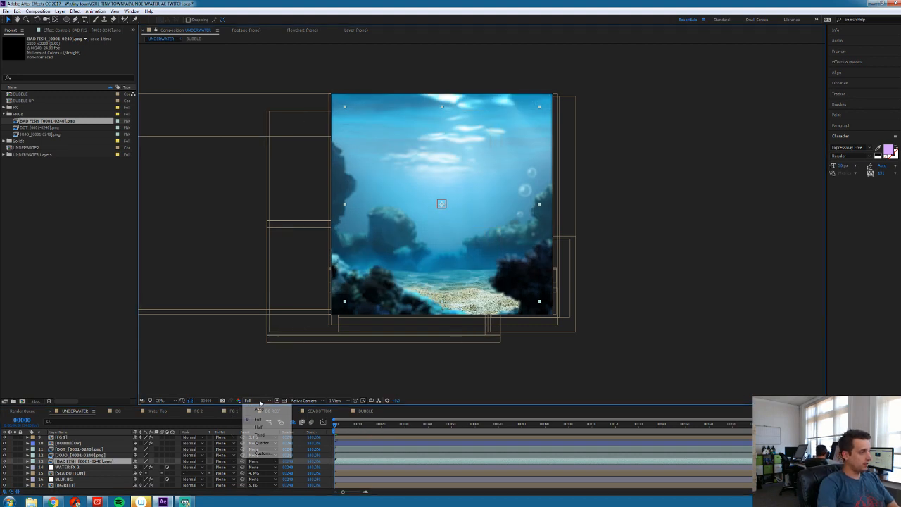
left_click(265, 428)
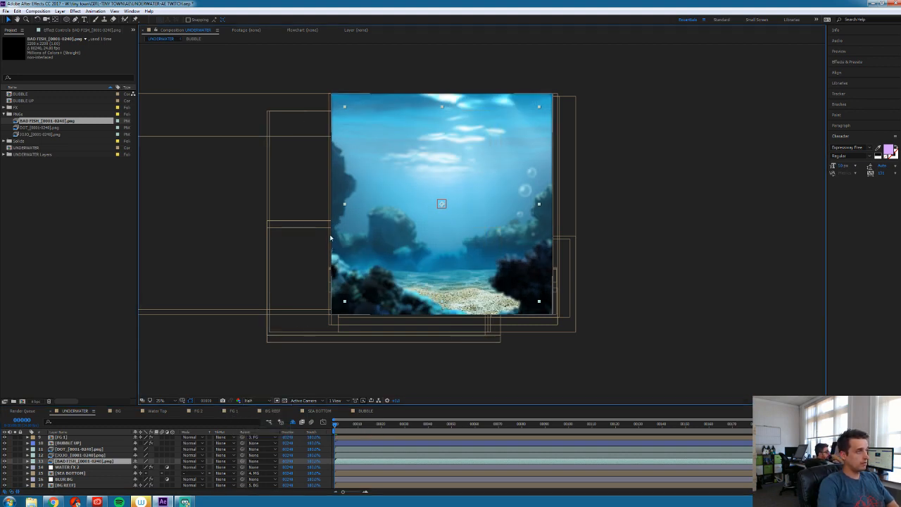
scroll(251, 253, "up", 2)
key("space")
left_click_drag(423, 255, 493, 245)
key("space")
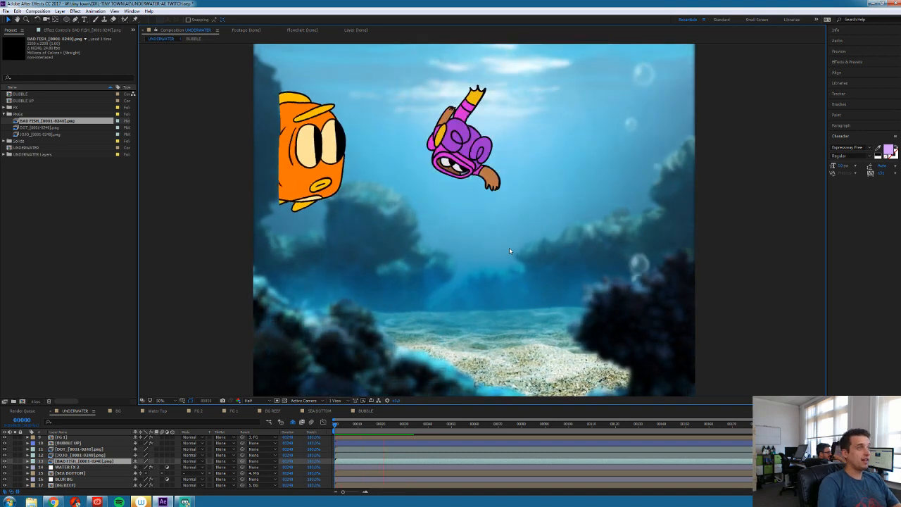
key("space")
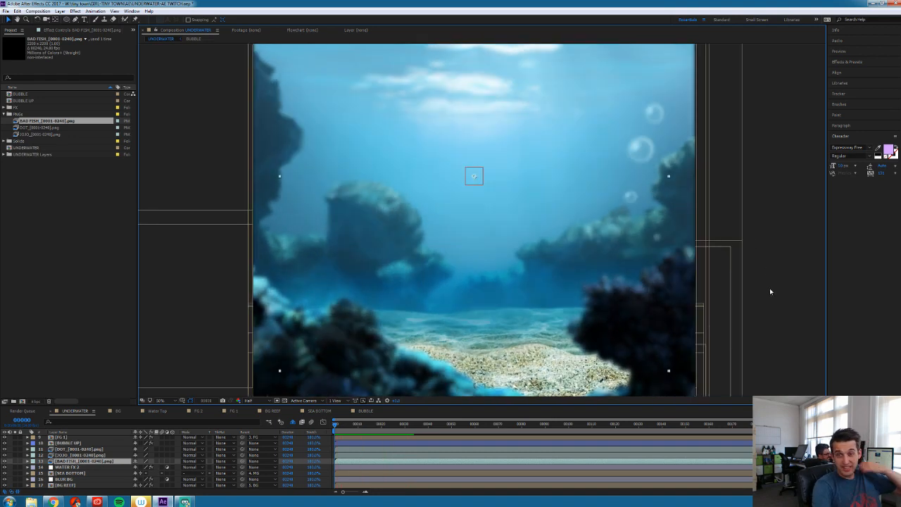
scroll(387, 171, "down", 2)
scroll(386, 170, "up", 2)
scroll(393, 175, "down", 2)
scroll(393, 176, "up", 2)
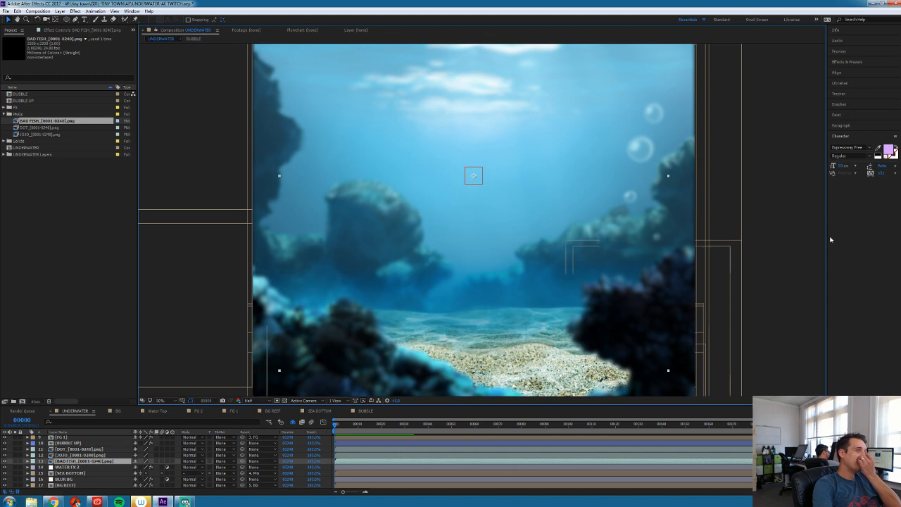
scroll(498, 231, "up", 1)
scroll(500, 234, "down", 2)
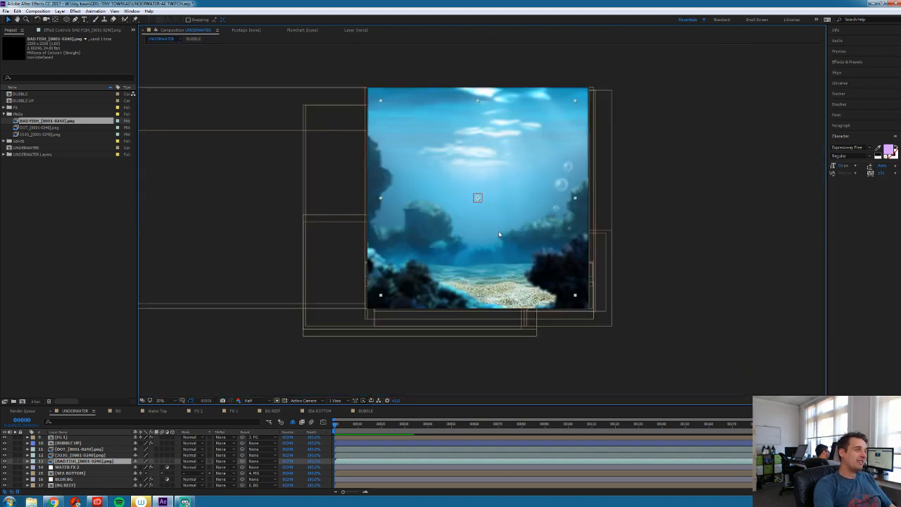
left_click(76, 449)
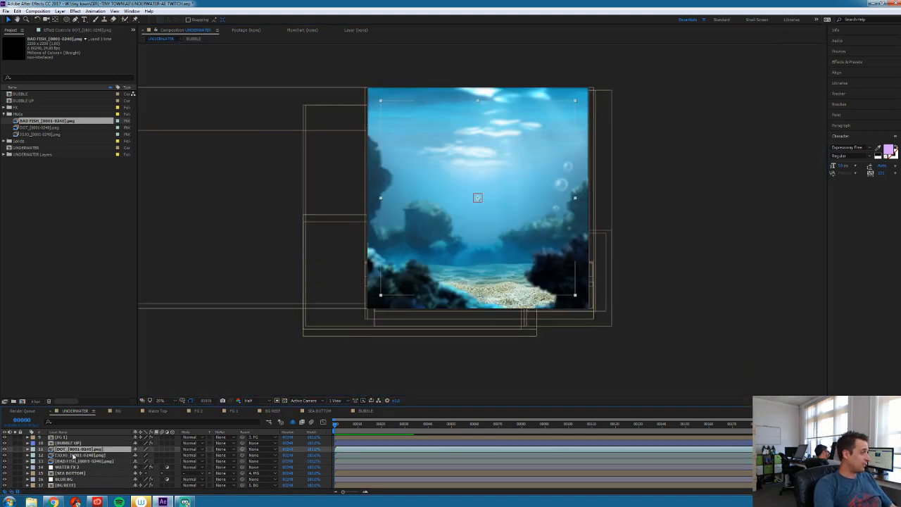
left_click(73, 462)
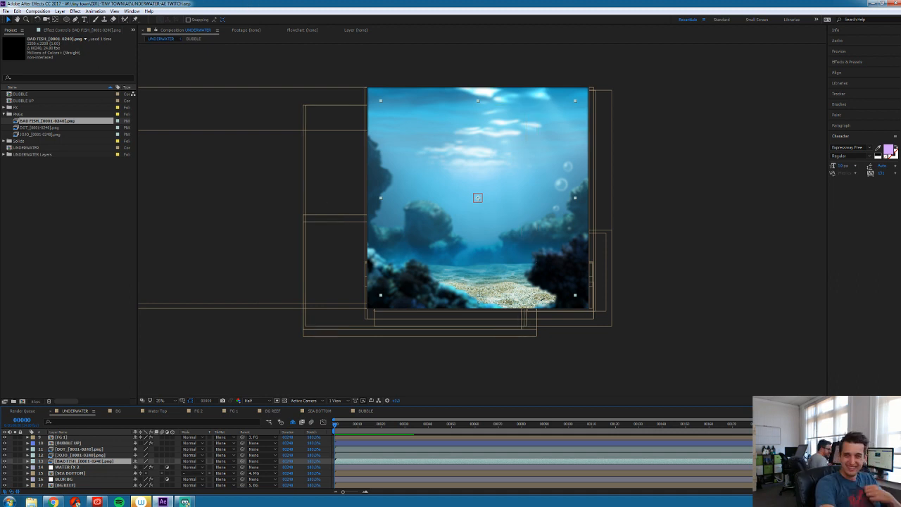
Pre-compose the JOJO sequence layer as JOJO, moving all attributes, and give it a Purple label
left_click(64, 449)
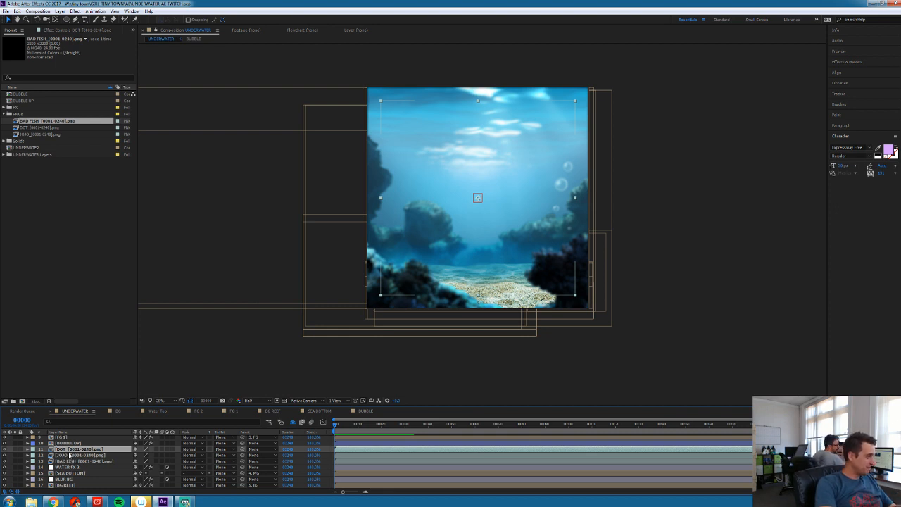
left_click(69, 456)
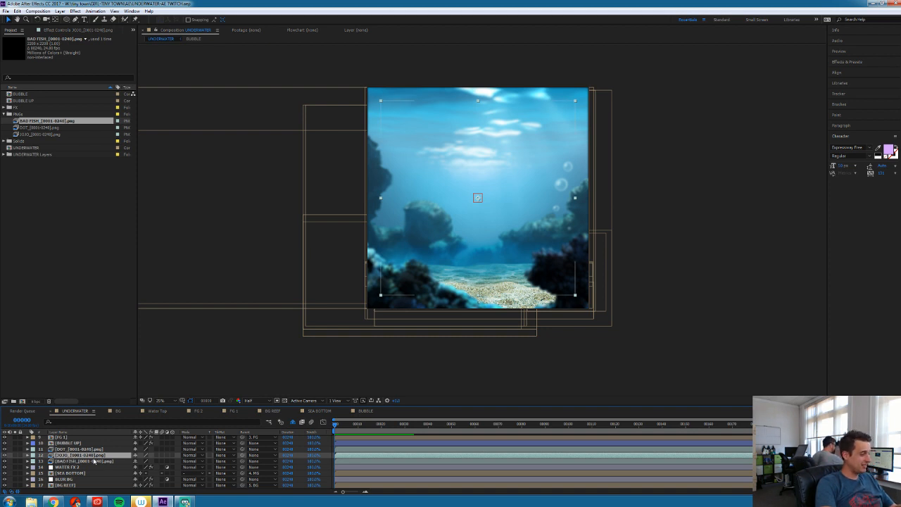
key("ctrl+shift+c")
type("J")
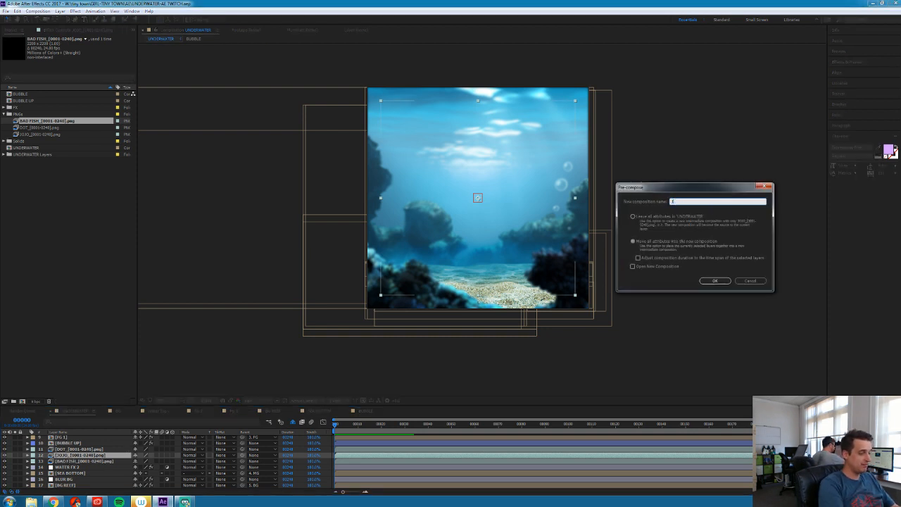
type("OJO")
key("Return")
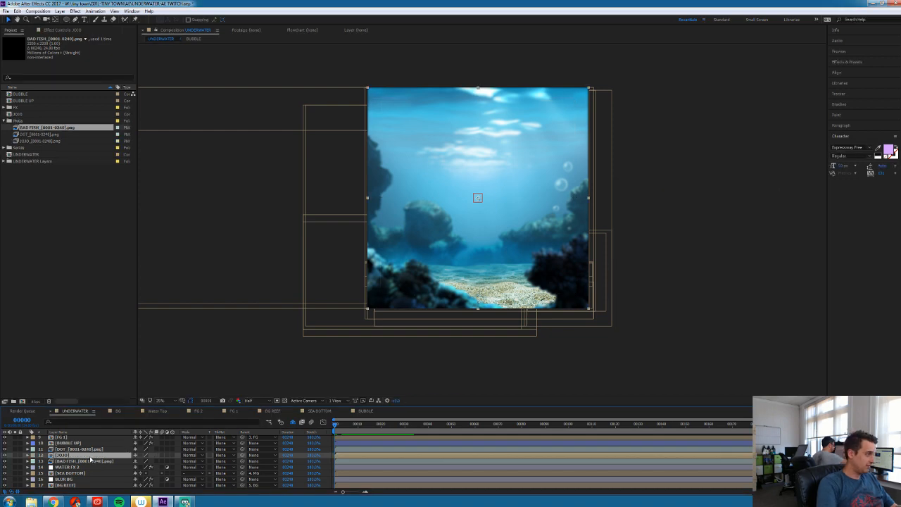
left_click(33, 455)
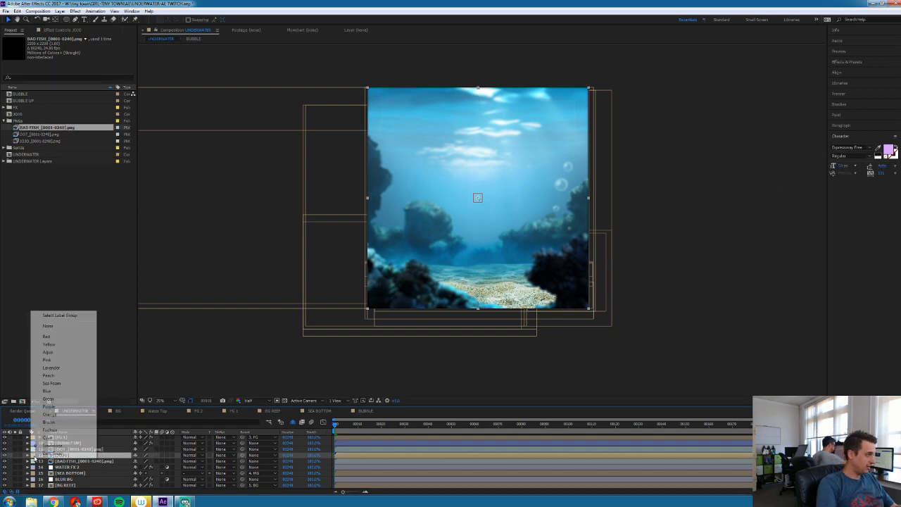
left_click(66, 407)
Pre-compose the DOT sequence layer as DOT and give the new composition layer a Lavender label
left_click(70, 449)
key("ctrl+shift+c")
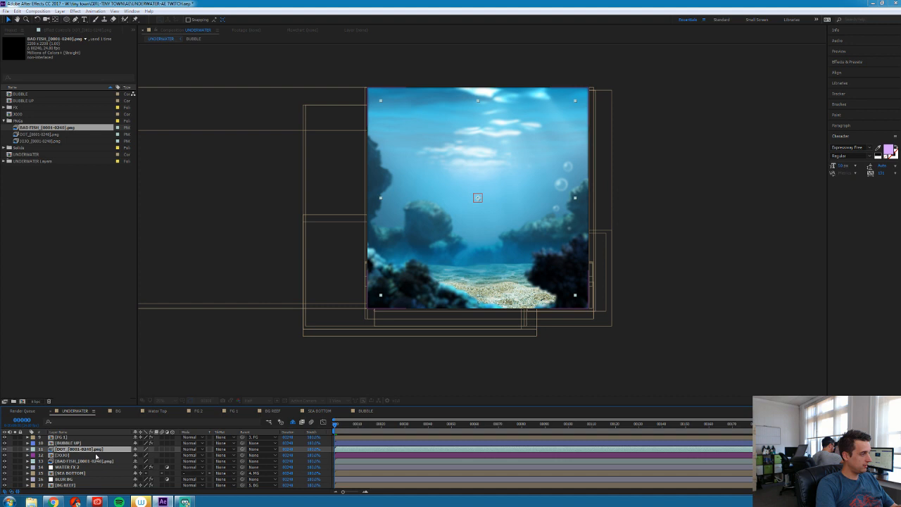
type("DOT")
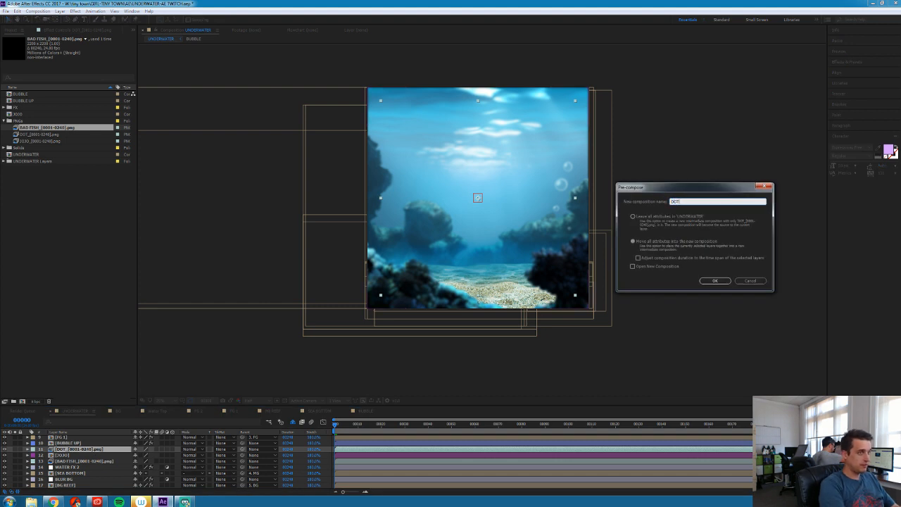
key("Return")
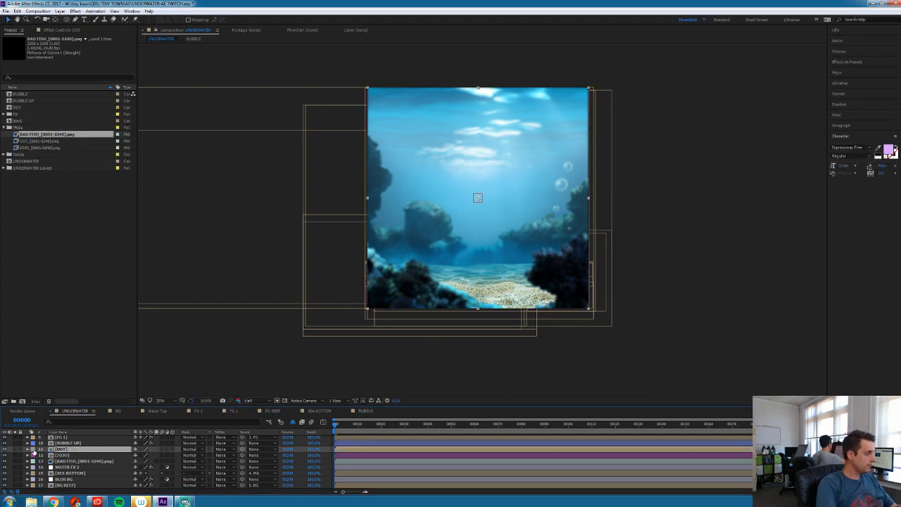
left_click(33, 449)
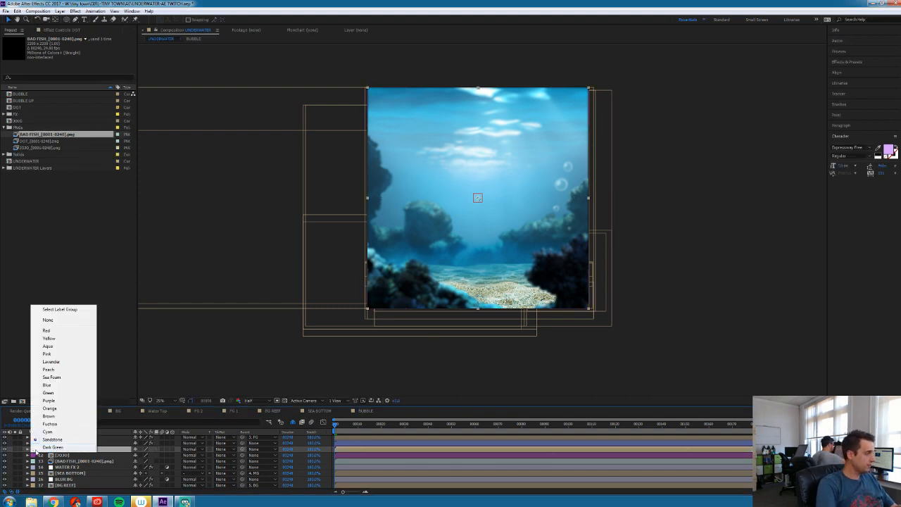
left_click(61, 364)
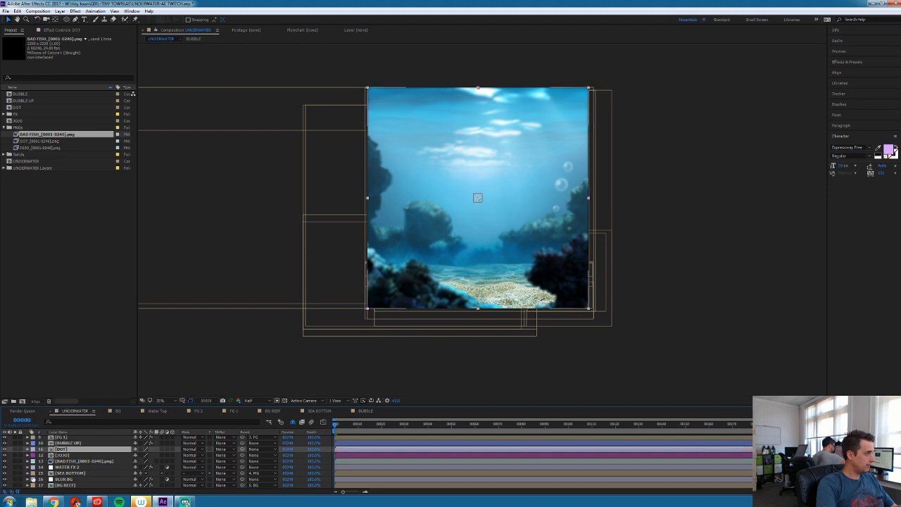
Pre-compose the BAD FISH sequence layer as FISH and give it an Orange label
left_click(35, 461)
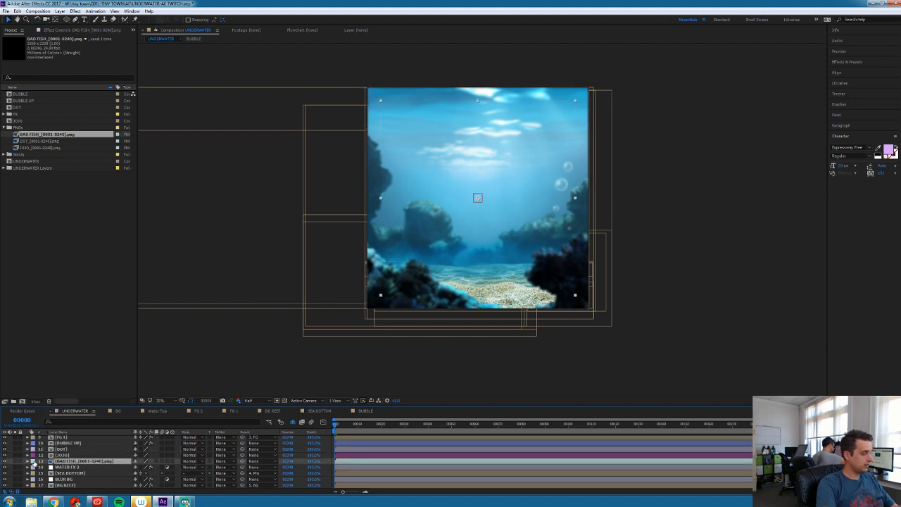
key("ctrl+shift+c")
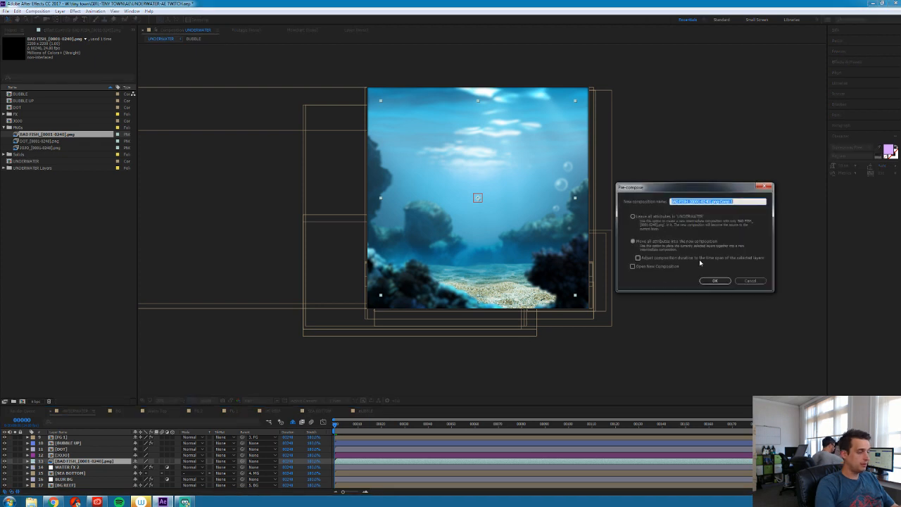
type("FISH")
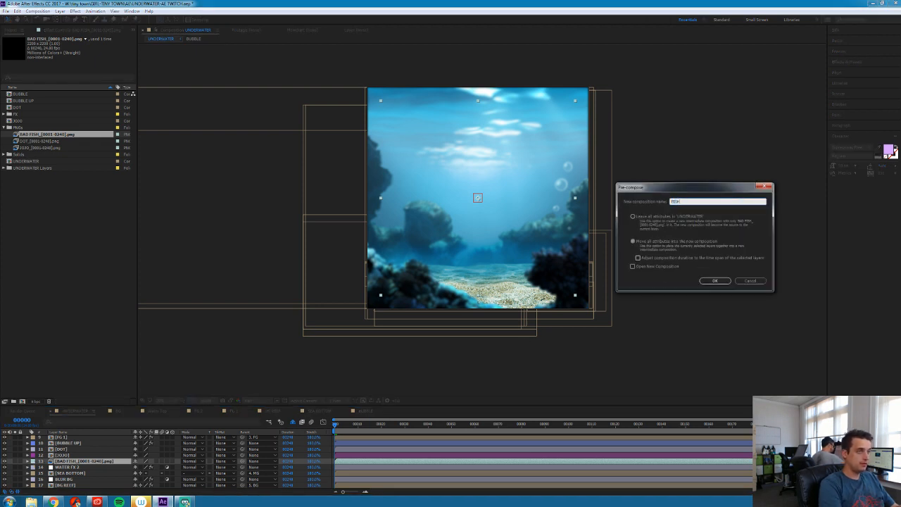
key("Return")
left_click(33, 461)
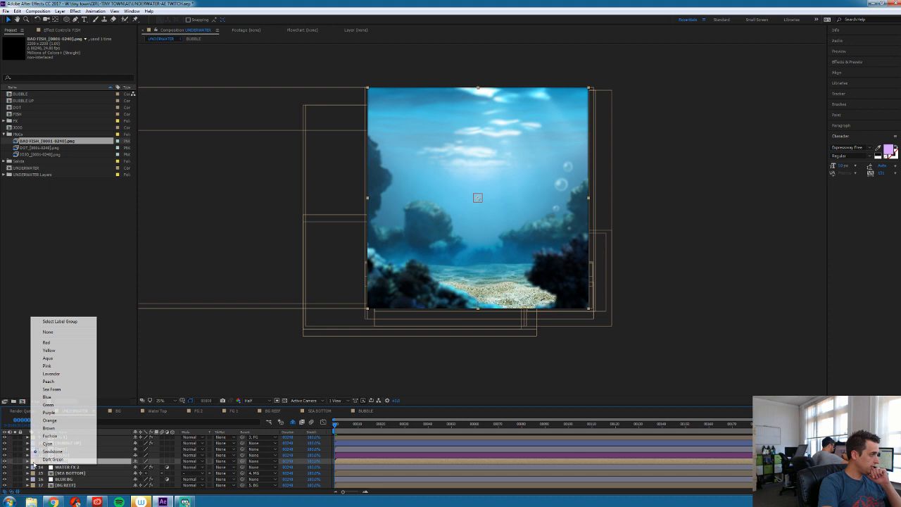
left_click(58, 421)
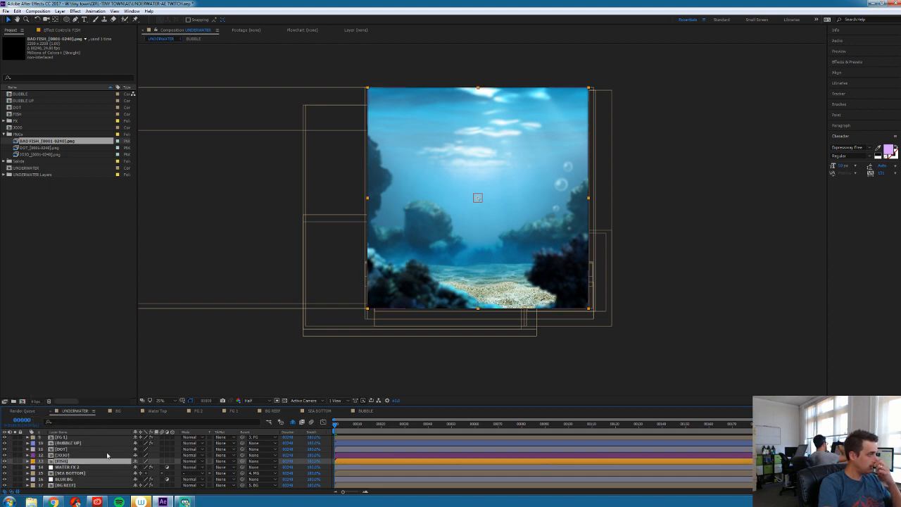
At frame 36, add the three PNG sequences again directly below the FISH layer, and solo them over the transparency grid
left_click(360, 424)
key("space")
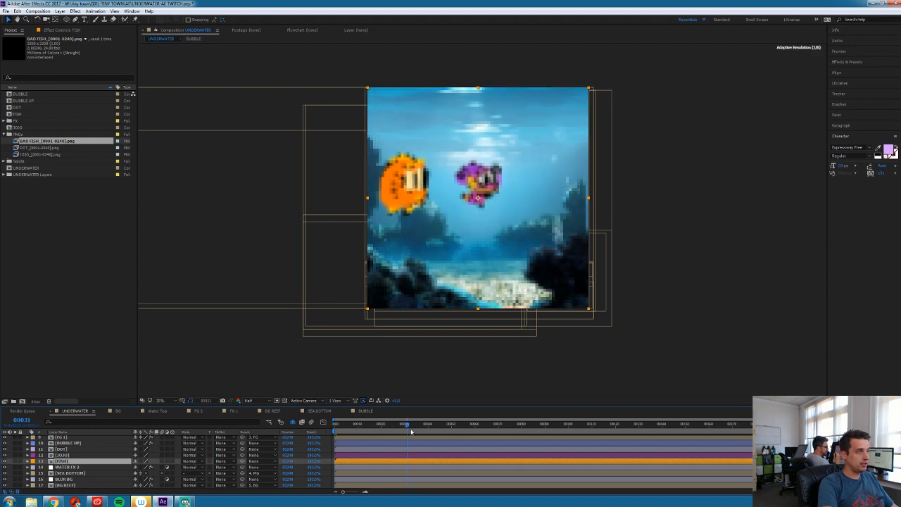
left_click(42, 153, "shift")
left_click_drag(42, 153, 83, 464)
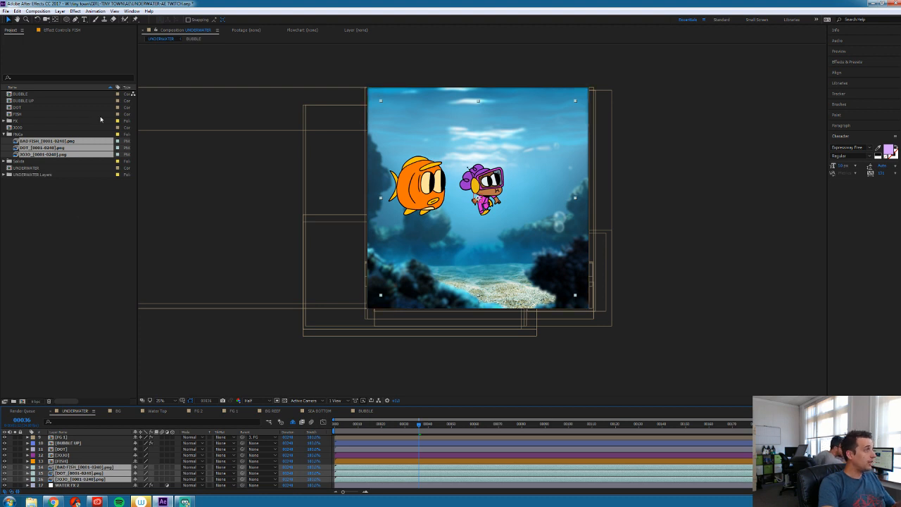
left_click(16, 479)
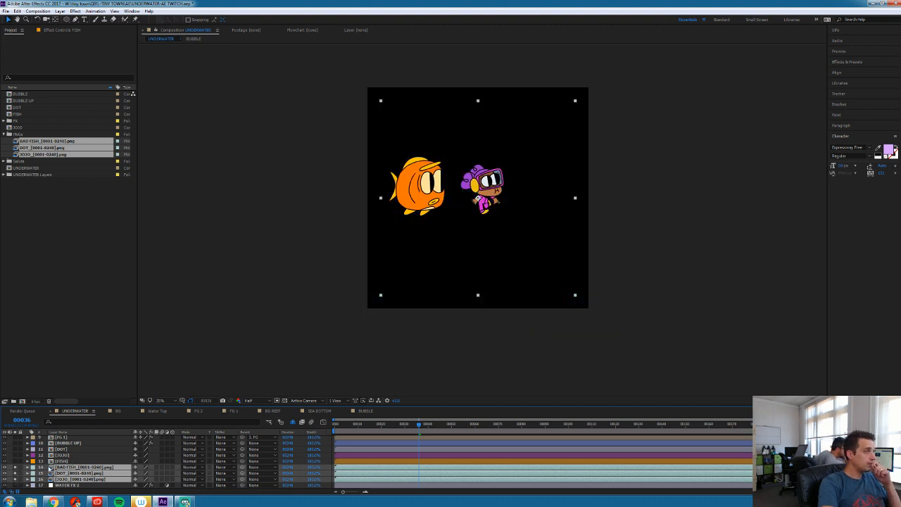
left_click(285, 401)
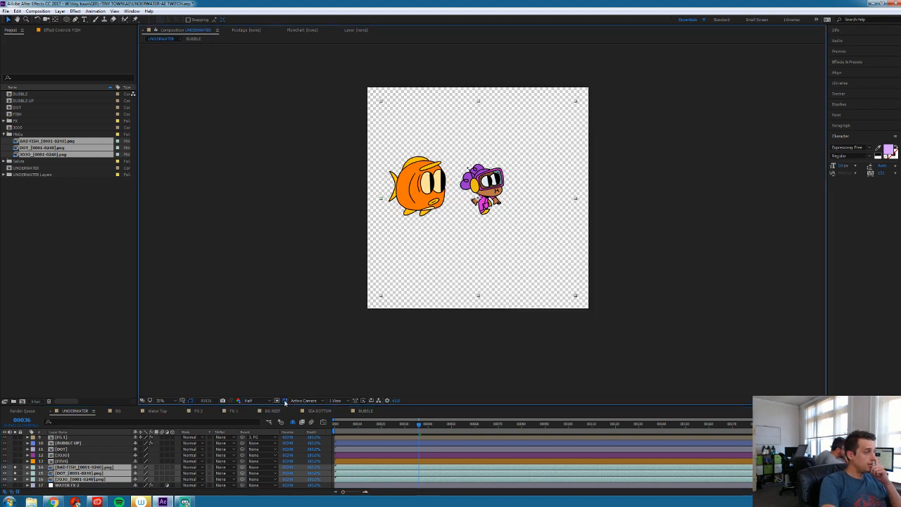
Apply the Image Lounge Real Shadows effect to the three soloed sequences with Avoid Clipping and Shadow only enabled
left_click(76, 11)
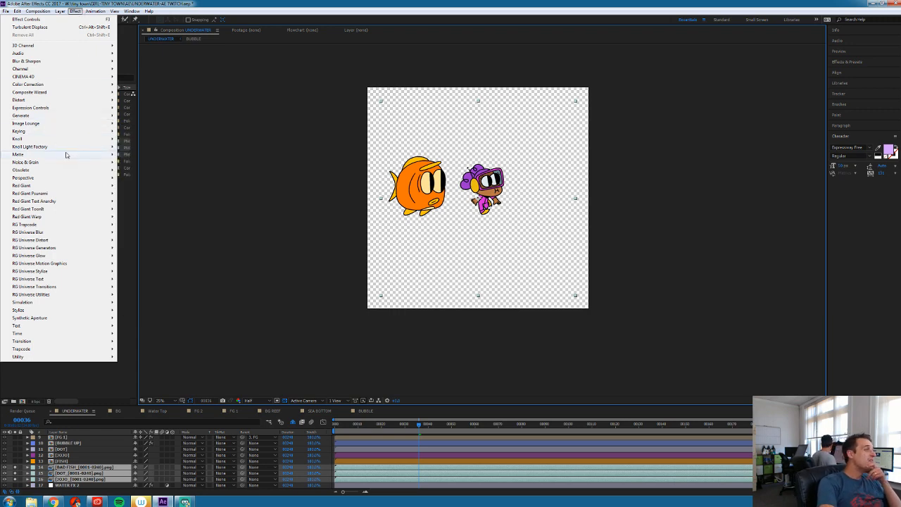
mouse_move(52, 194)
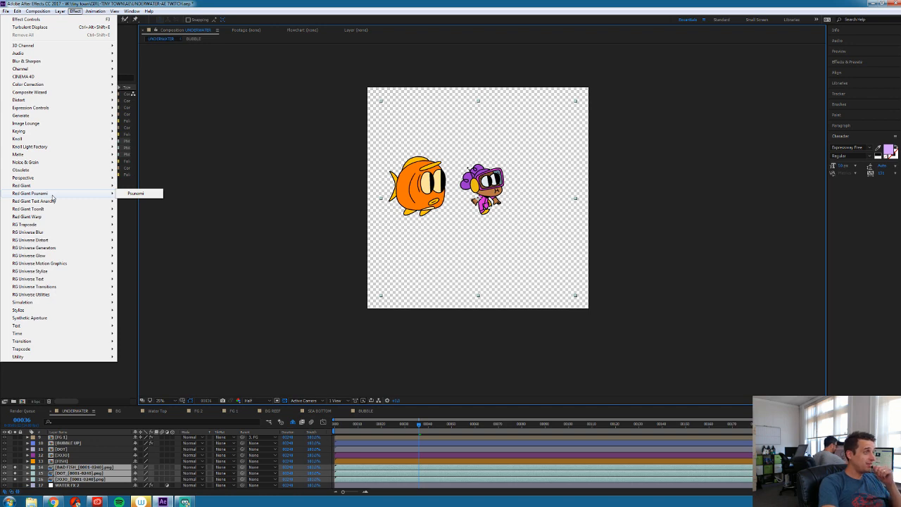
mouse_move(37, 224)
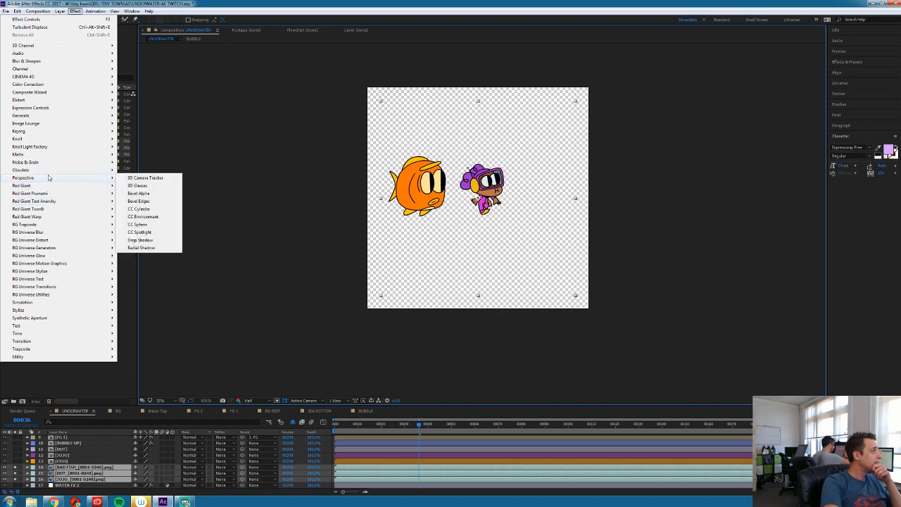
mouse_move(44, 125)
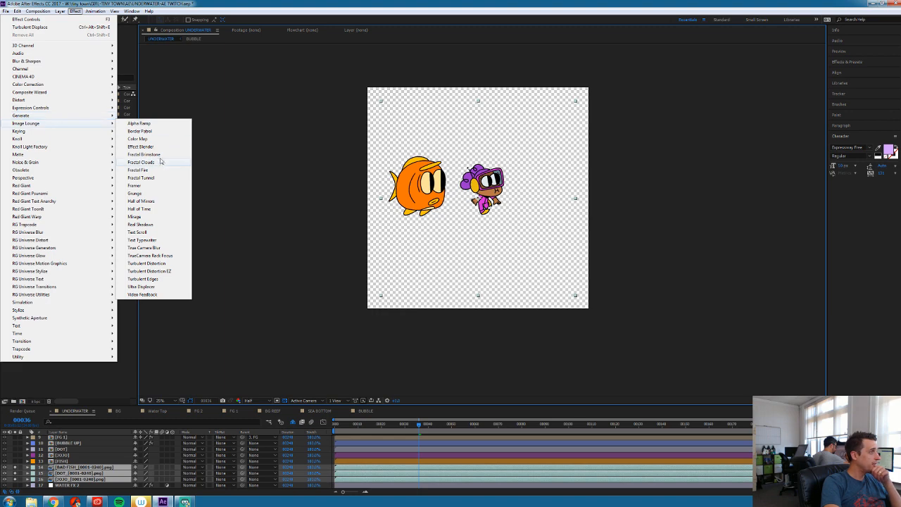
left_click(157, 224)
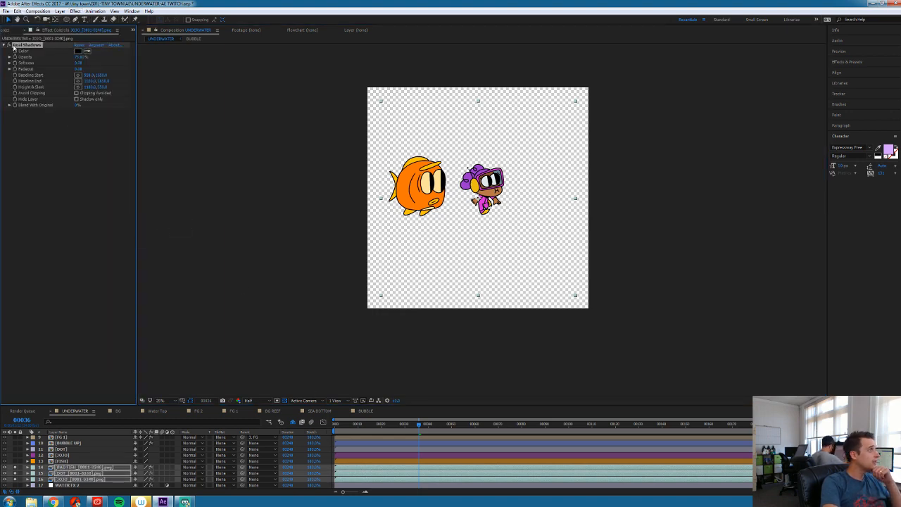
left_click(76, 98)
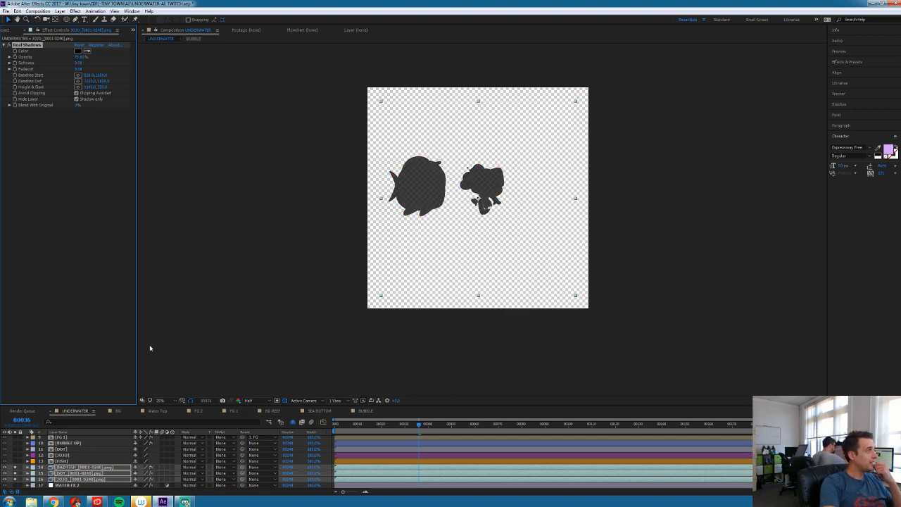
Flip the JOJO sequence's shadow straight down below its baseline by moving the Height & Slant point near the composition's lower edge
left_click(78, 462)
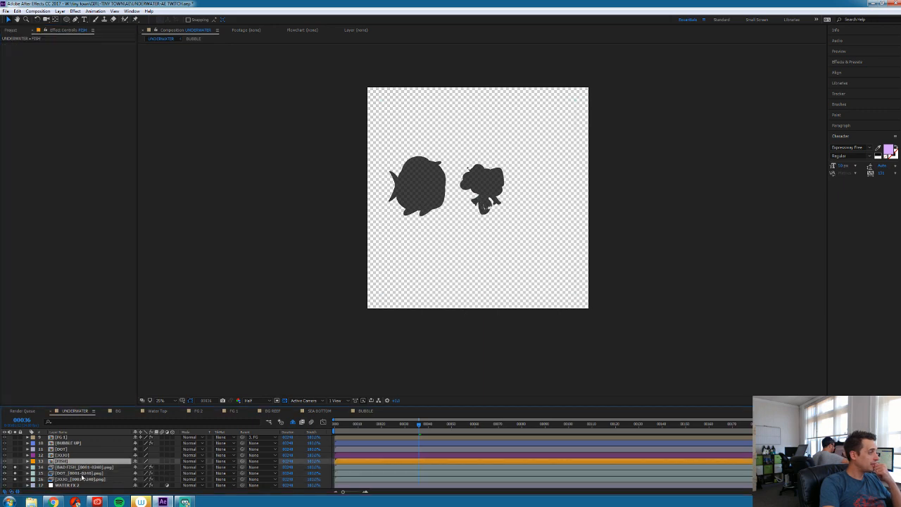
left_click(83, 479)
left_click(29, 45)
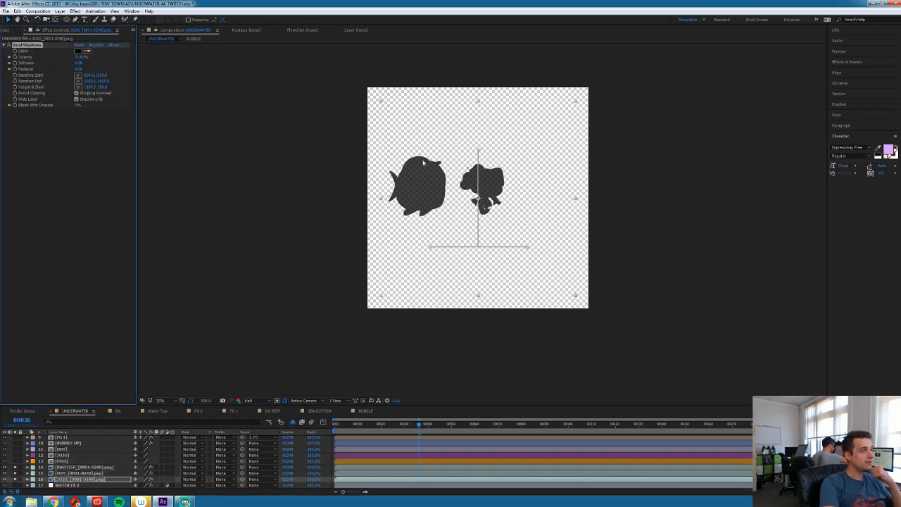
left_click_drag(475, 143, 481, 297)
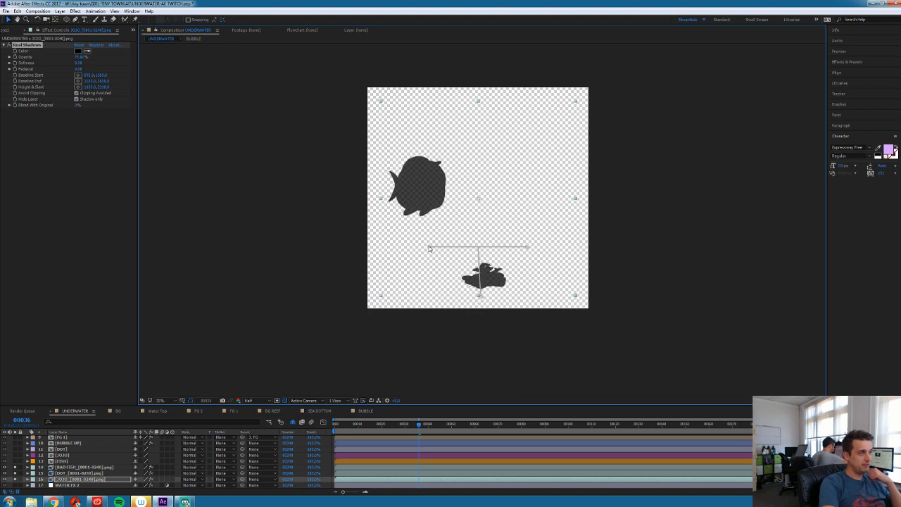
left_click_drag(480, 300, 478, 298)
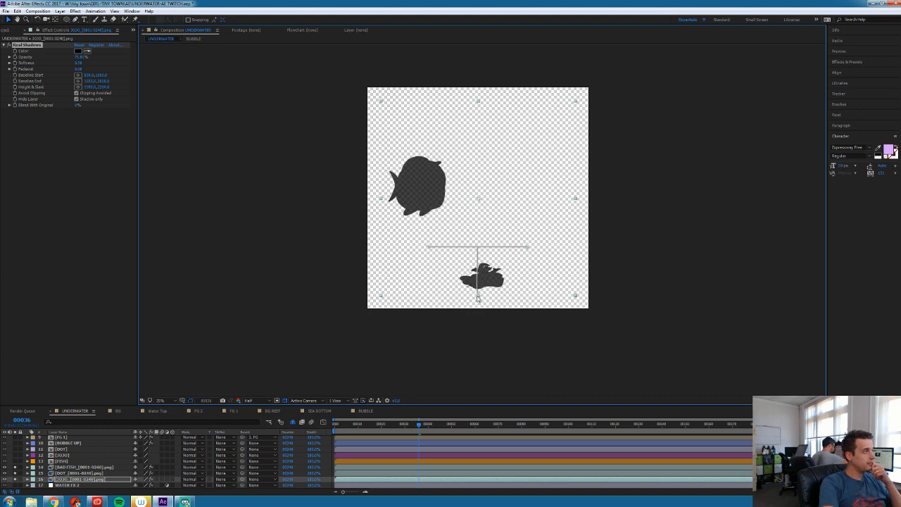
Change the JOJO shadow's color to a dark navy blue
left_click(79, 50)
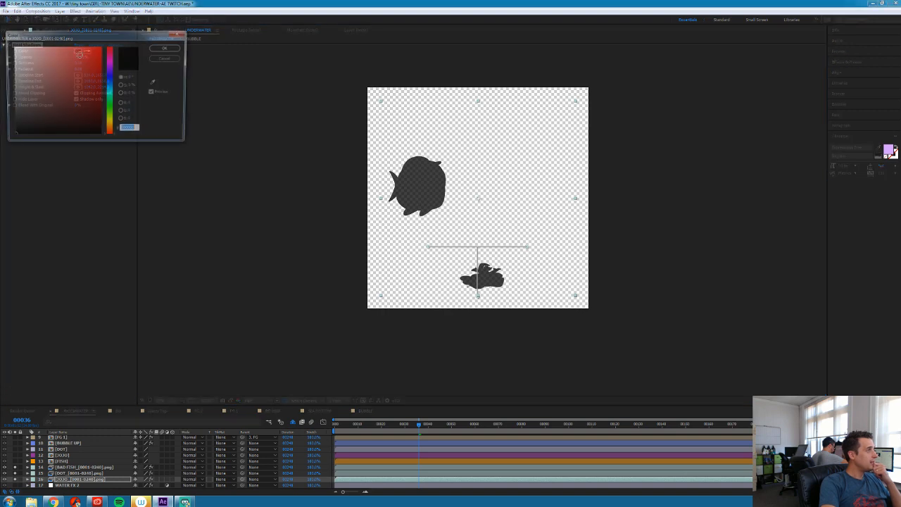
left_click(110, 81)
mouse_move(73, 112)
left_mouse_down()
mouse_move(79, 116)
mouse_move(68, 112)
left_mouse_up()
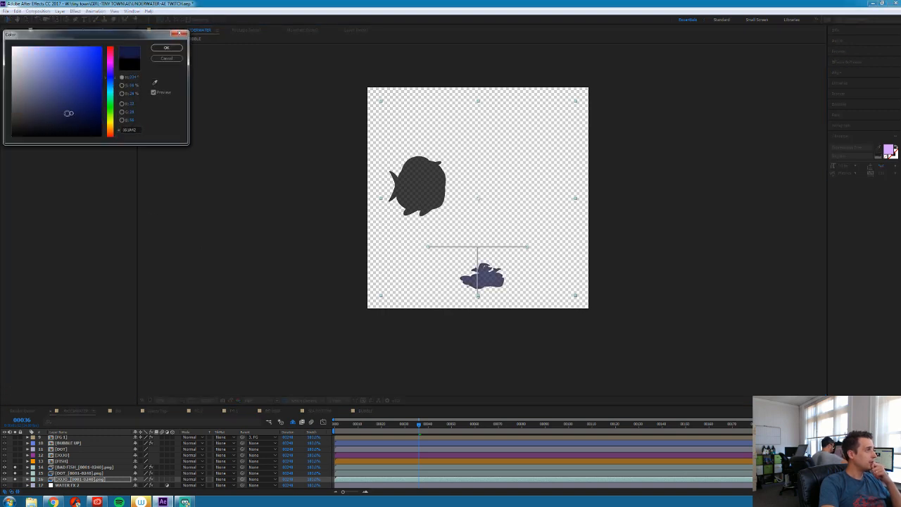
left_click(166, 48)
Set the JOJO shadow's Softness to about 75 and increase its Fadeout
left_click(78, 63)
type("100")
key("Return")
left_click_drag(79, 63, 78, 70)
left_click(78, 69)
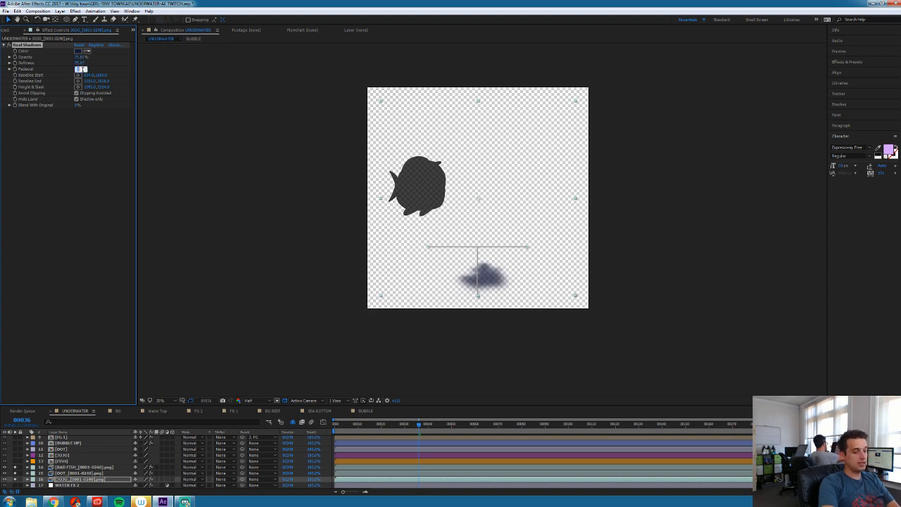
key("Return")
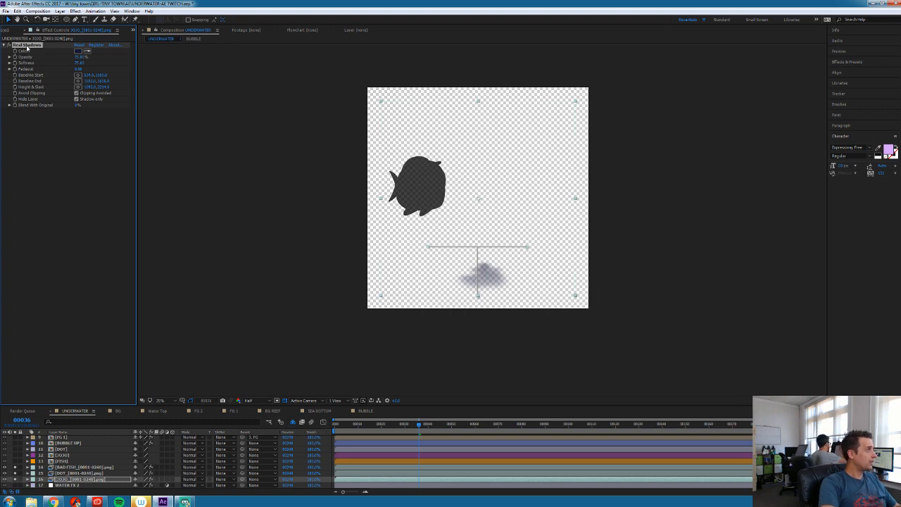
Paste the JOJO layer's Real Shadows settings onto the DOT and BAD FISH sequence layers, and go to frame 68
left_click(76, 474)
left_click(75, 467)
key("ctrl+v")
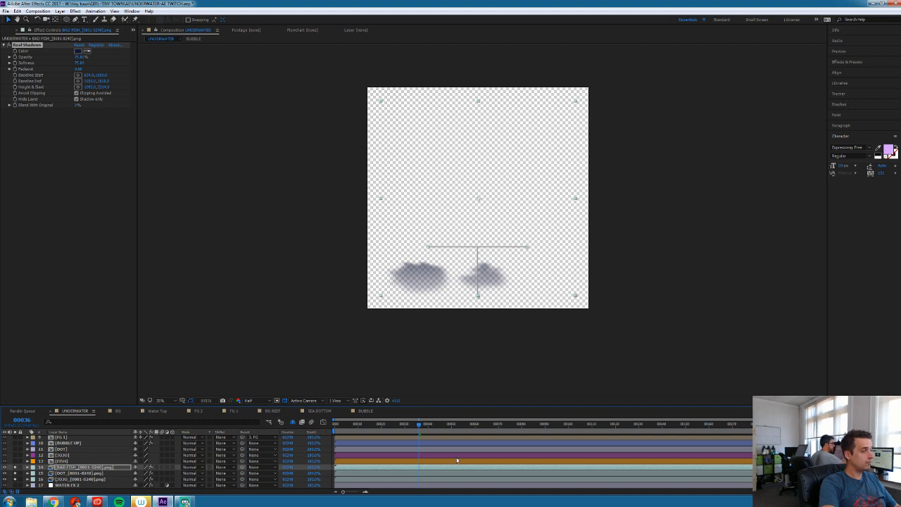
left_click(487, 424)
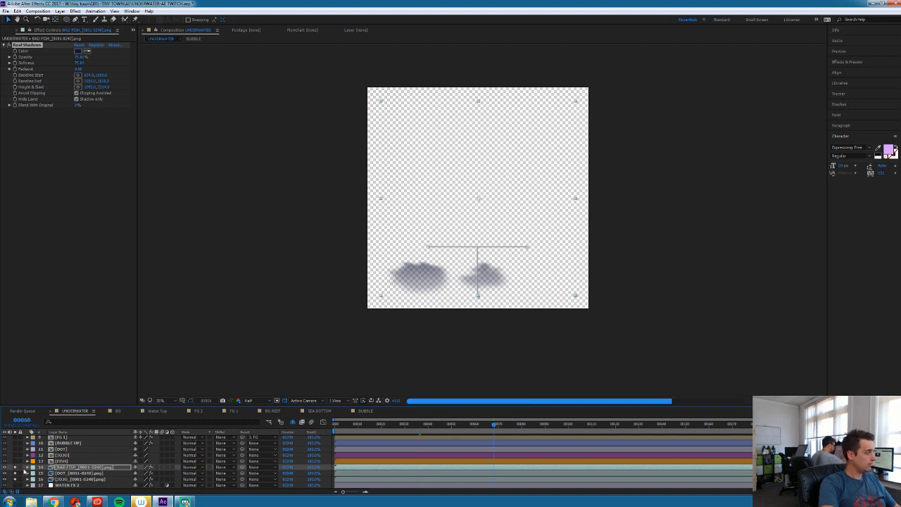
Turn off soloing and set the BAD FISH, DOT and JOJO shadow sequence layers to the Linear Burn blending mode
left_click(15, 479)
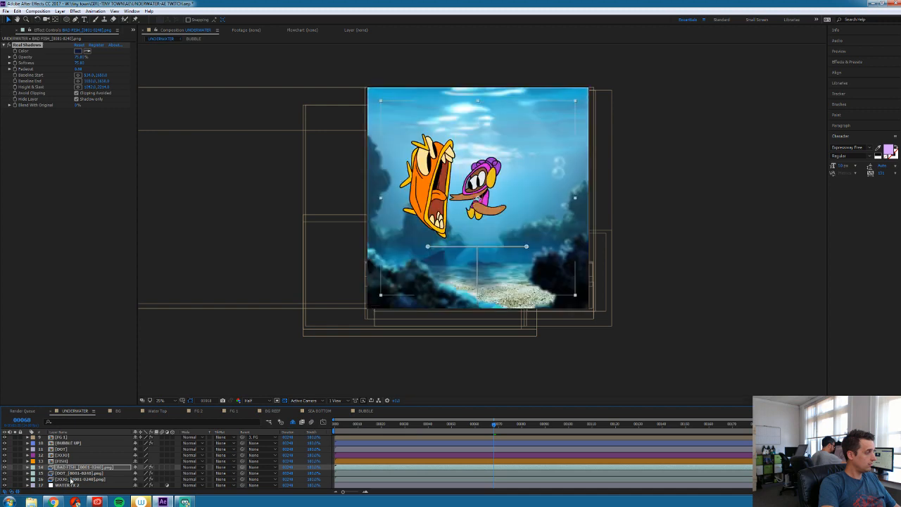
left_click(85, 479, "shift")
left_click(192, 468)
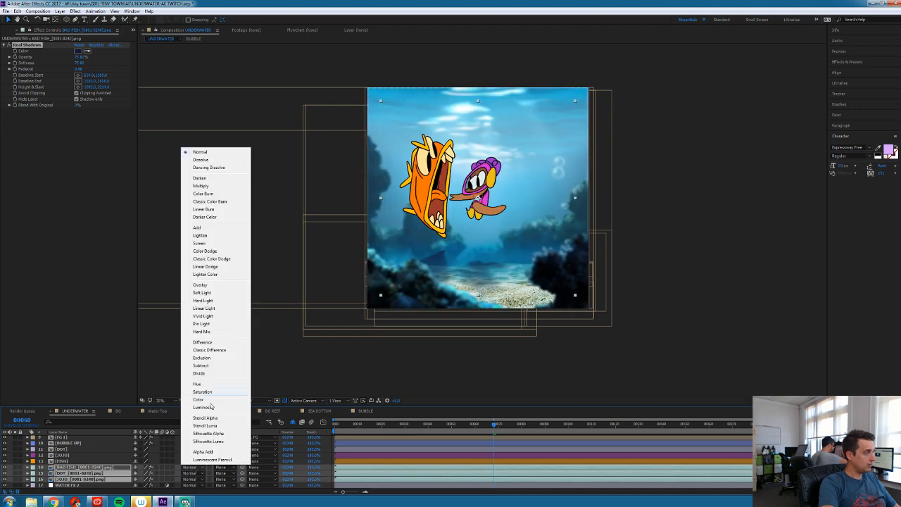
left_click(203, 210)
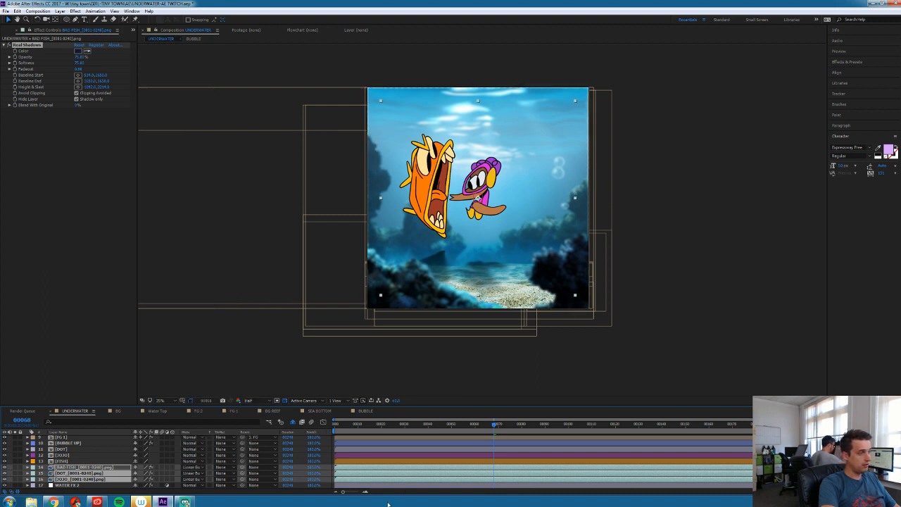
Move the BAD FISH shadow's baseline points and Height & Slant point lower, so the shadow lies short and level on the seabed
left_click(393, 462)
left_click(393, 467)
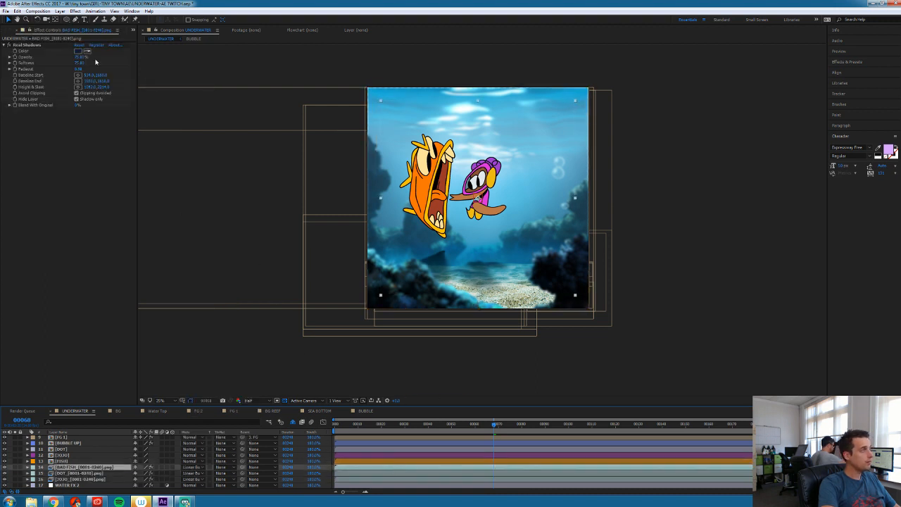
left_click(39, 46)
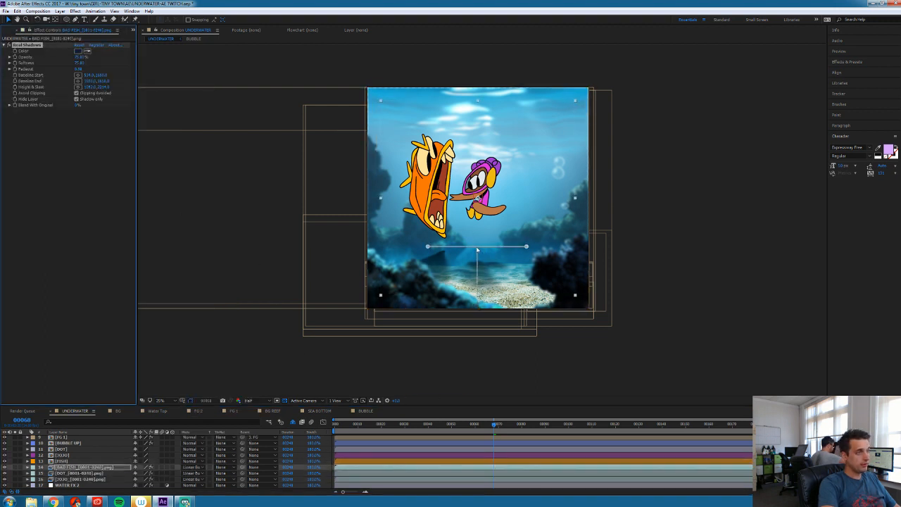
left_click_drag(477, 248, 477, 260)
left_click_drag(476, 309, 477, 283)
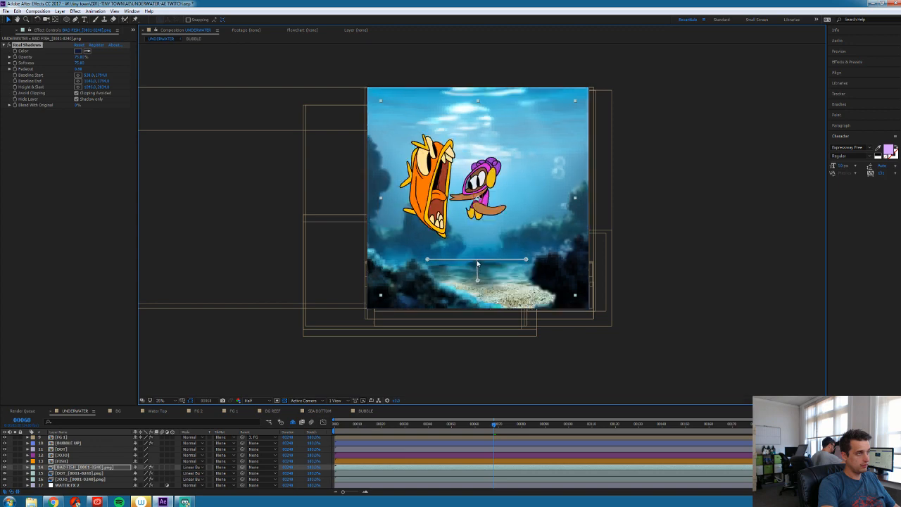
left_click_drag(477, 262, 432, 281)
key("ctrl+z")
key("ctrl+z")
left_click_drag(527, 260, 527, 272)
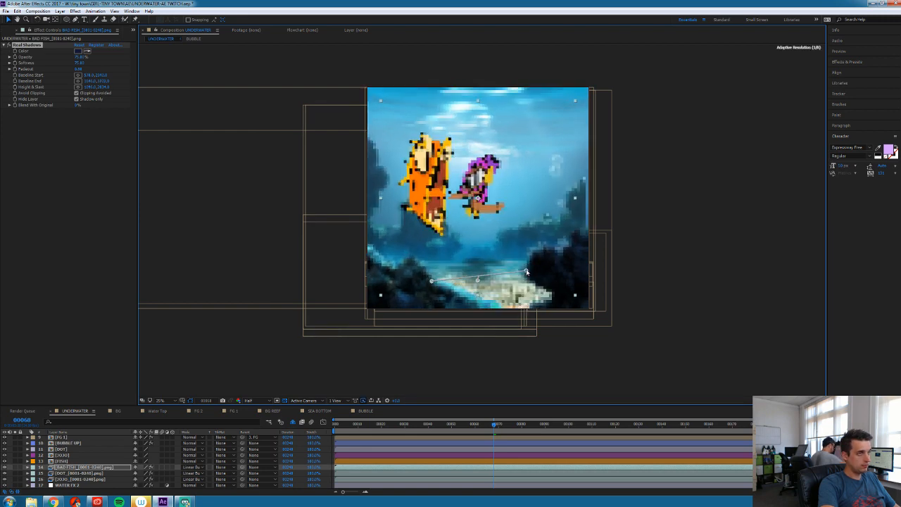
left_click_drag(432, 281, 432, 271)
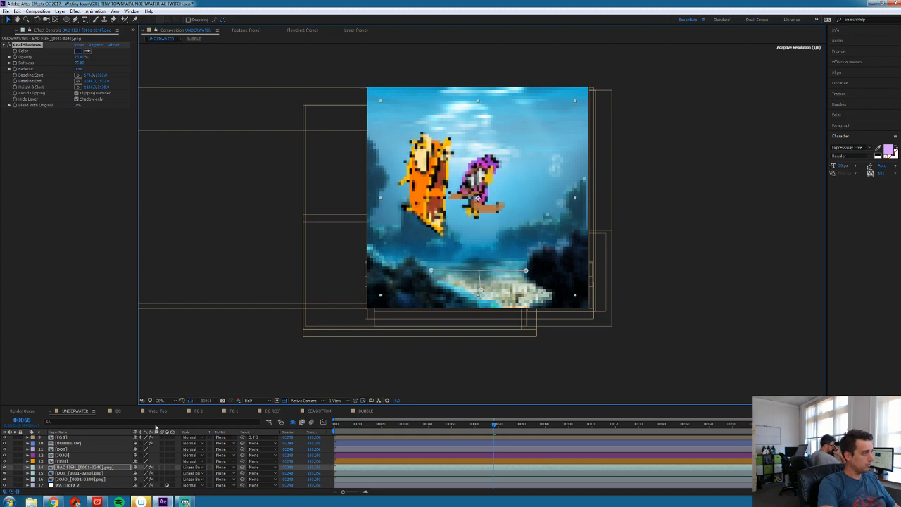
Hide the FG 1 and FG 2 foreground layers and extend the BAD FISH shadow's baseline slightly outward at its start point
scroll(70, 461, "up", 3)
left_click(5, 456)
left_click_drag(432, 272, 425, 272)
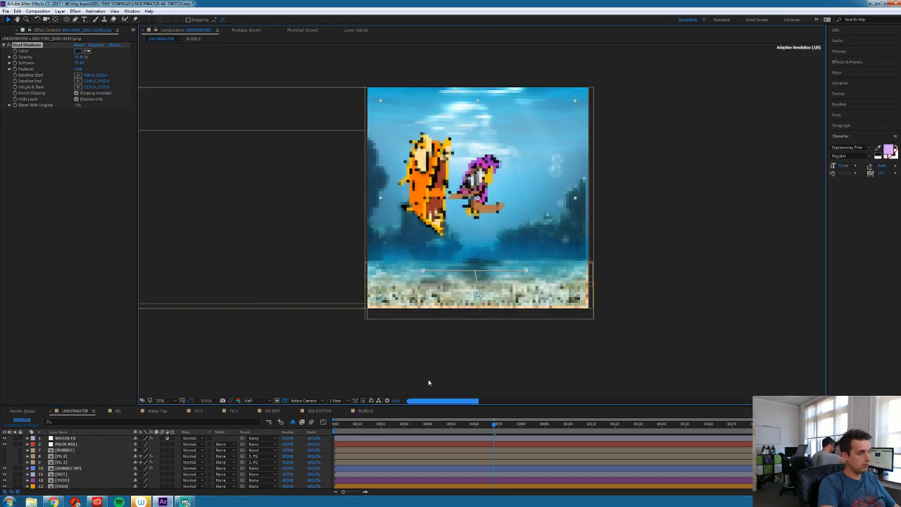
Apply the BAD FISH layer's Real Shadows settings to the DOT and JOJO sequence layers, and go to frame 60
left_click(24, 46)
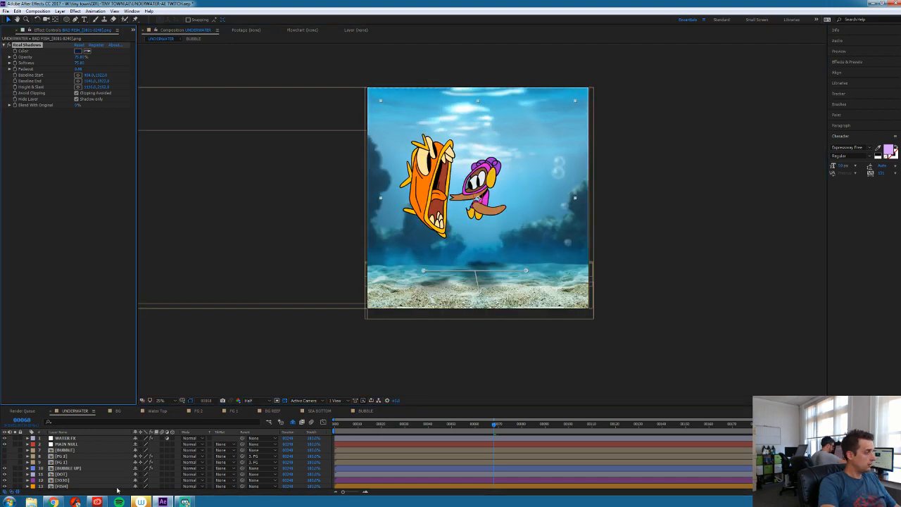
scroll(62, 470, "down", 4)
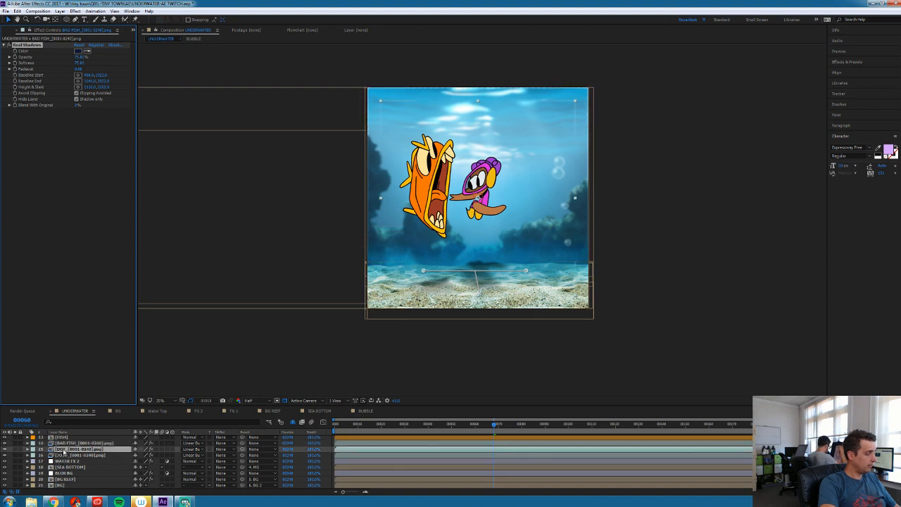
left_click(69, 456)
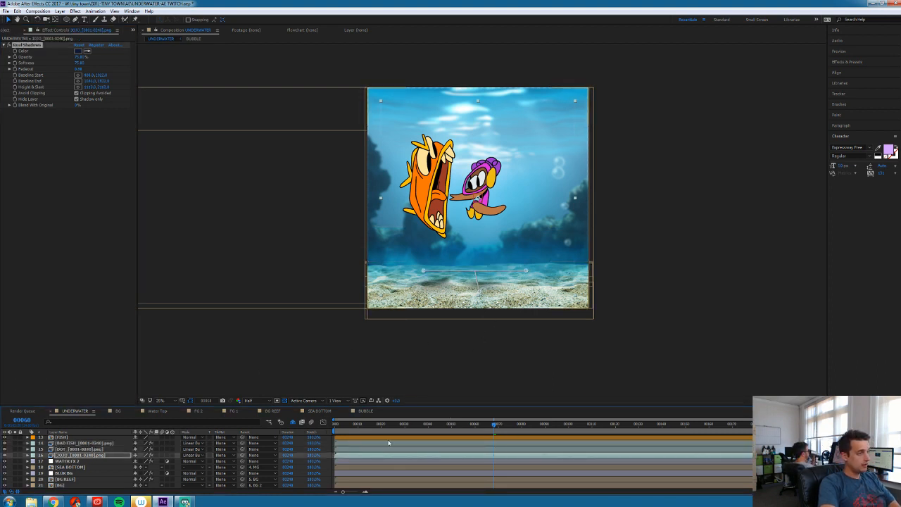
left_click_drag(356, 428, 476, 436)
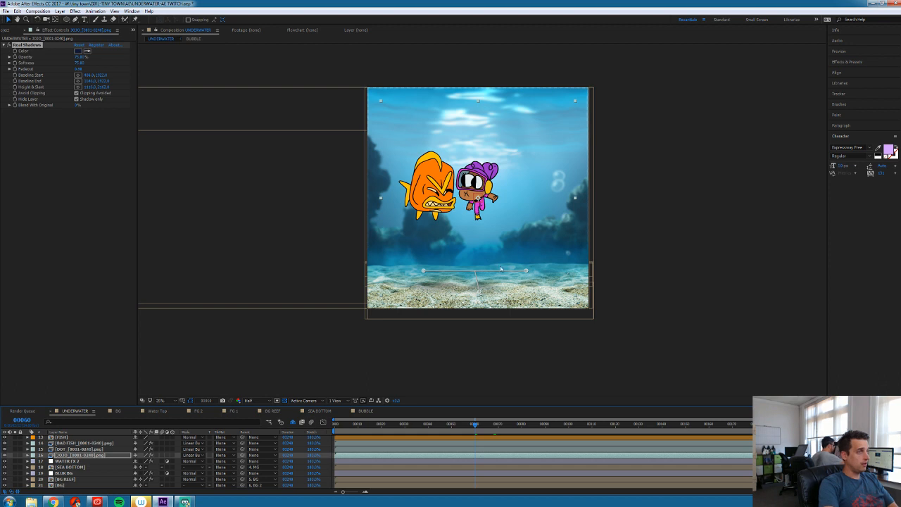
In the JOJO pre-composition, duplicate the sequence layer twice and give the middle copy an Alpha Inverted track matte from the top copy
scroll(62, 448, "up", 2)
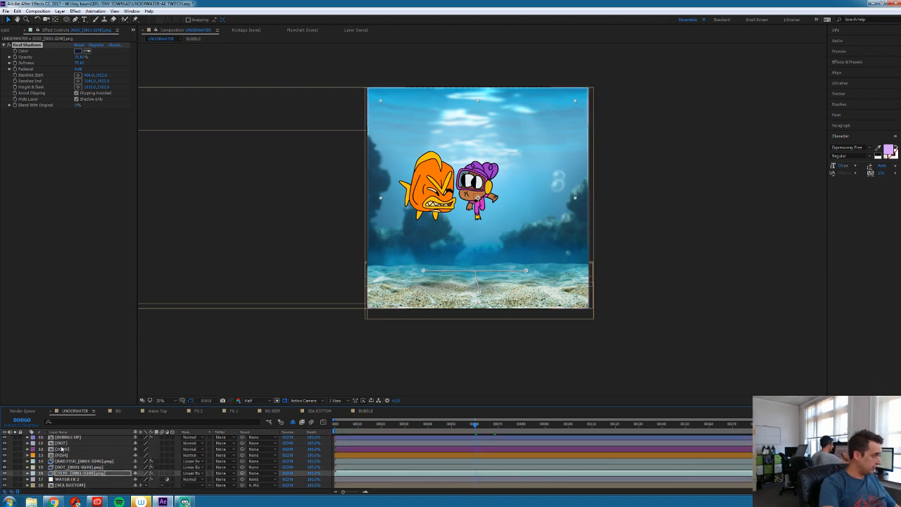
double_click(62, 449)
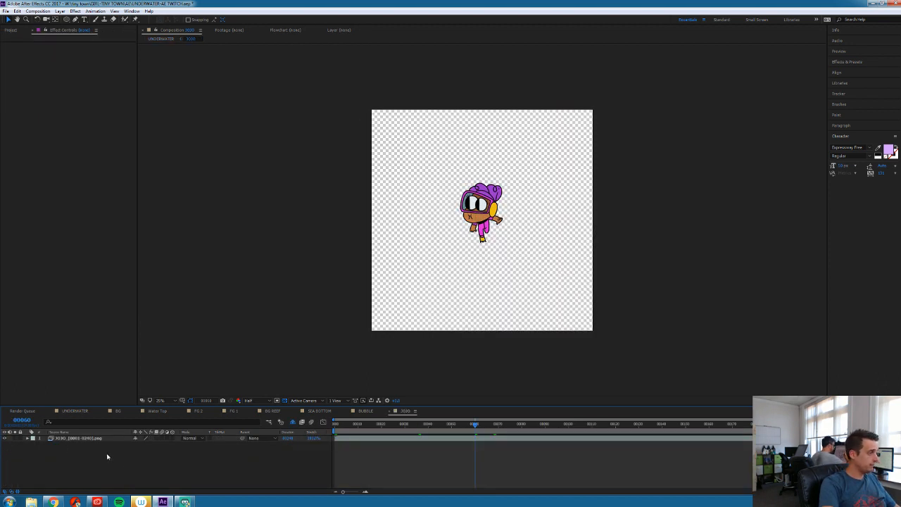
left_click(89, 439)
key("ctrl+d")
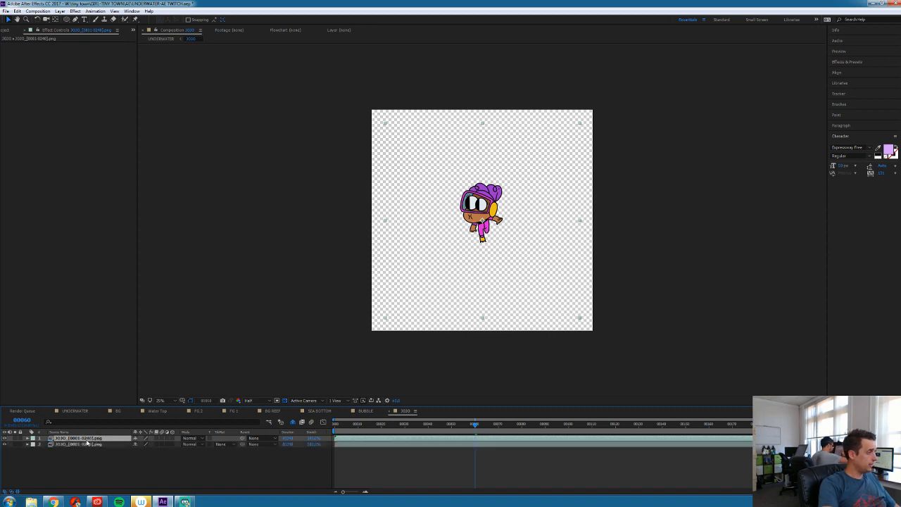
key("ctrl+d")
left_click(81, 444)
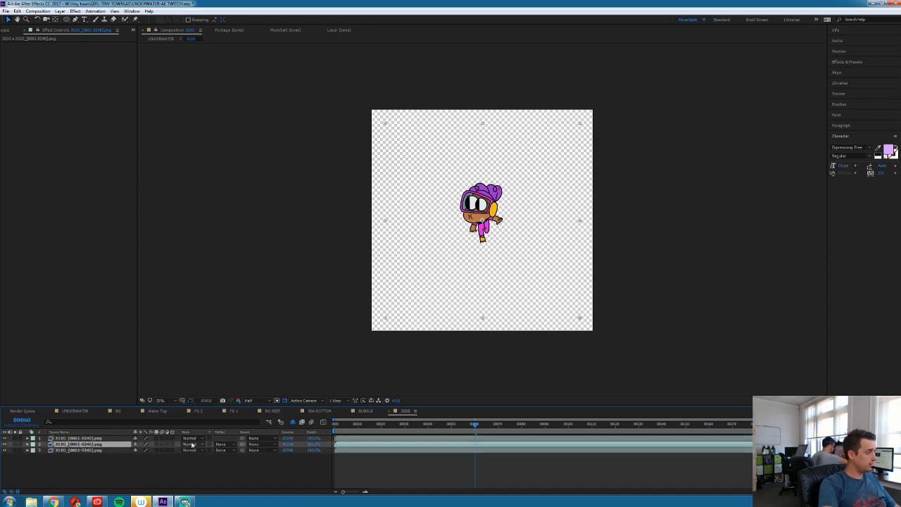
left_click(221, 444)
left_click(239, 471)
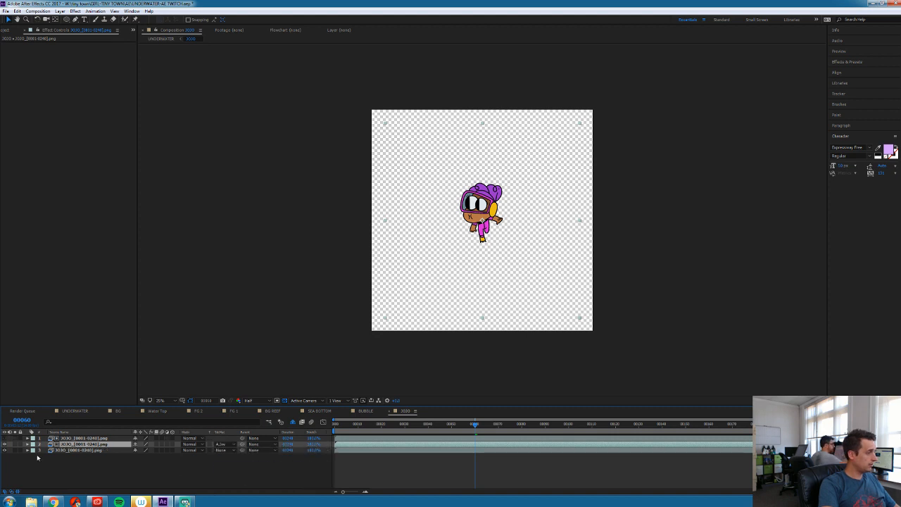
Solo the matted JOJO copy and nudge the top matte copy slightly downward, leaving only a thin rim along the character's upper edges
left_click(73, 440)
key("Return")
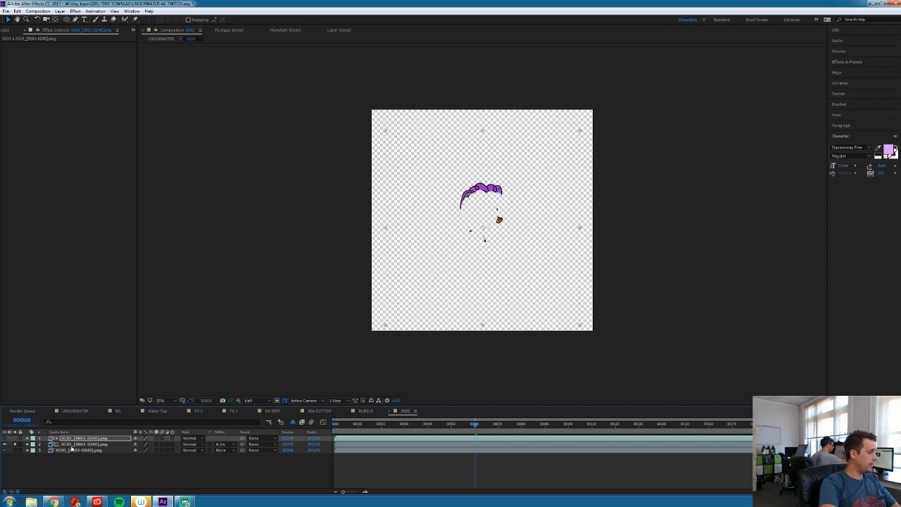
left_click(62, 445)
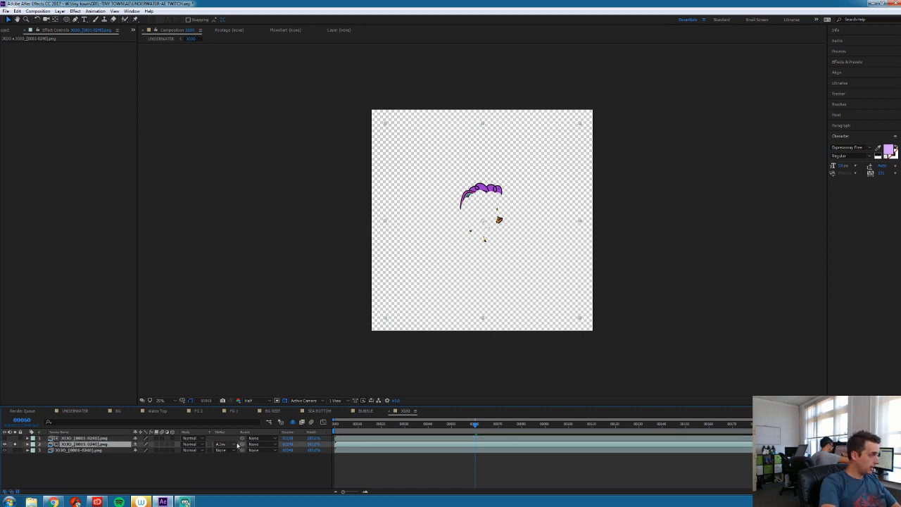
left_click(82, 439)
key("Return")
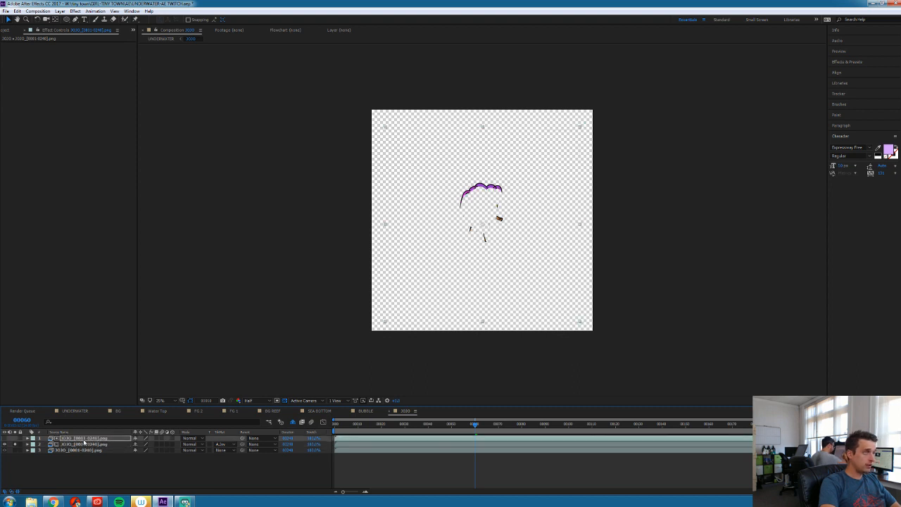
Apply Gaussian Blur to the top JOJO matte copy with a Blurriness of about 37
left_click(76, 10)
mouse_move(54, 60)
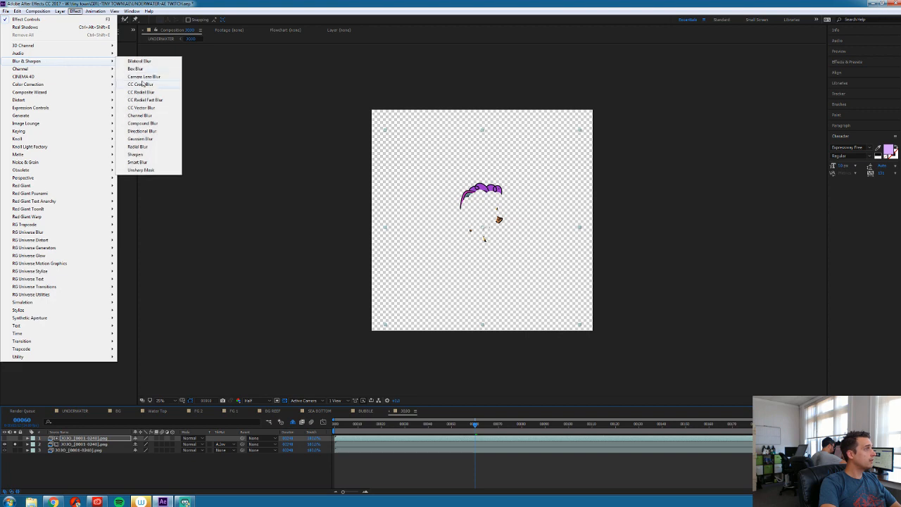
left_click(145, 139)
left_click(76, 63)
left_click_drag(79, 51, 356, 146)
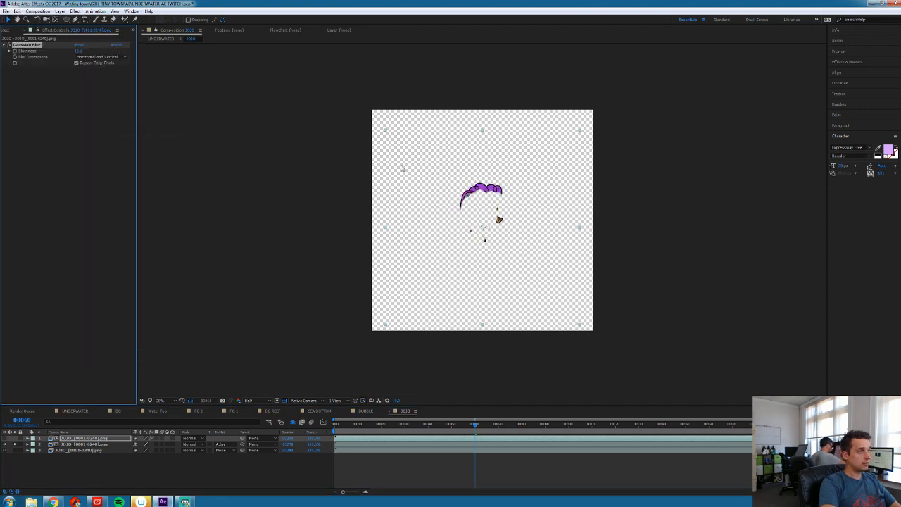
left_click(80, 52)
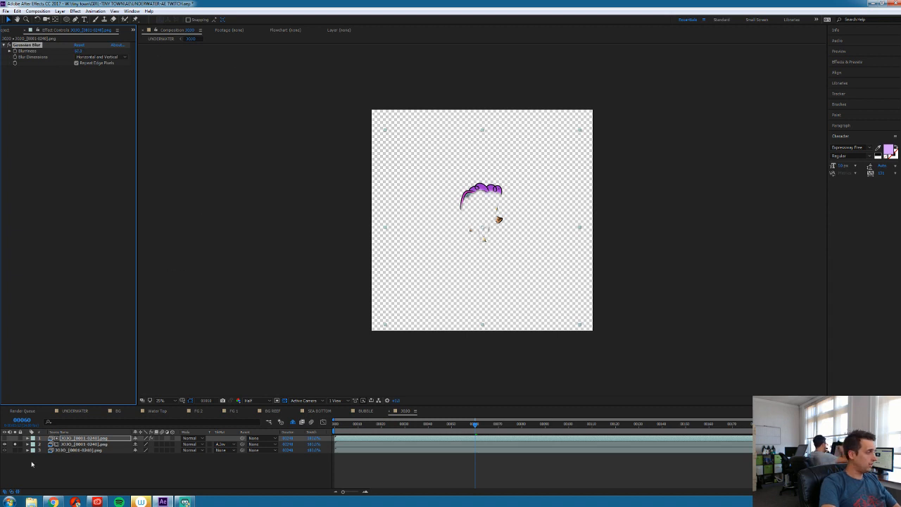
Pre-compose the matte copy and the matted JOJO copy as JOJO HIGHLIGHT MASK
left_click(77, 445, "shift")
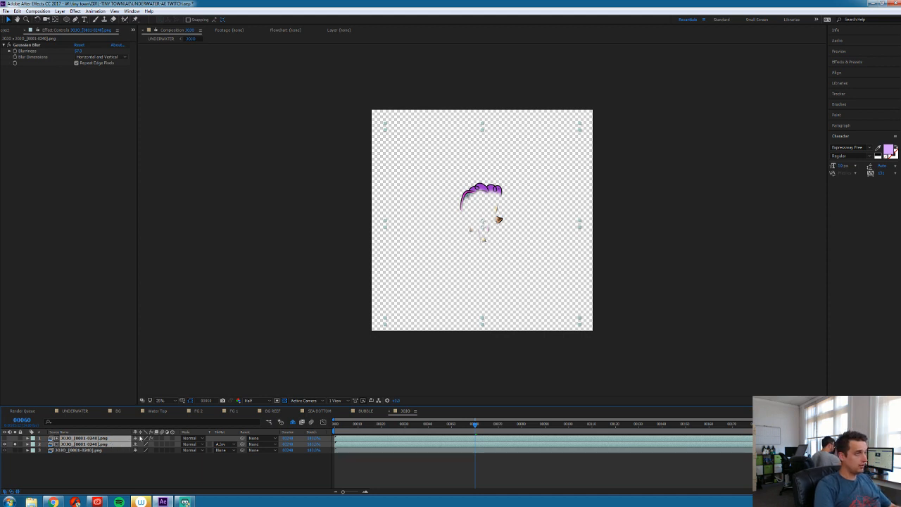
key("ctrl+shift+c")
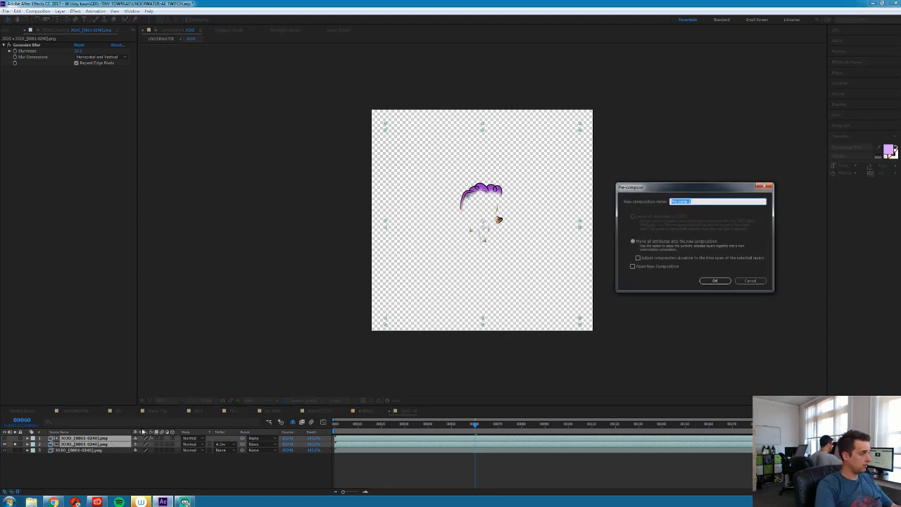
key("BackSpace")
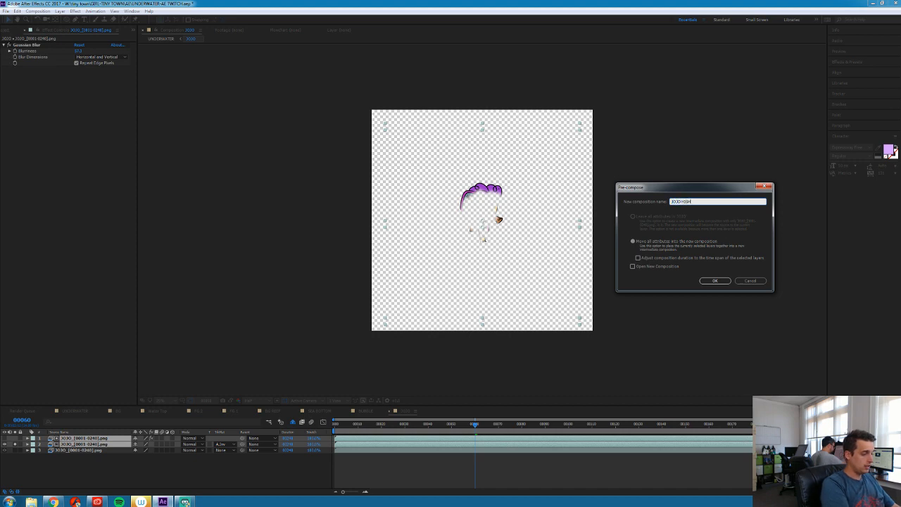
type("JOJO HIGHLI")
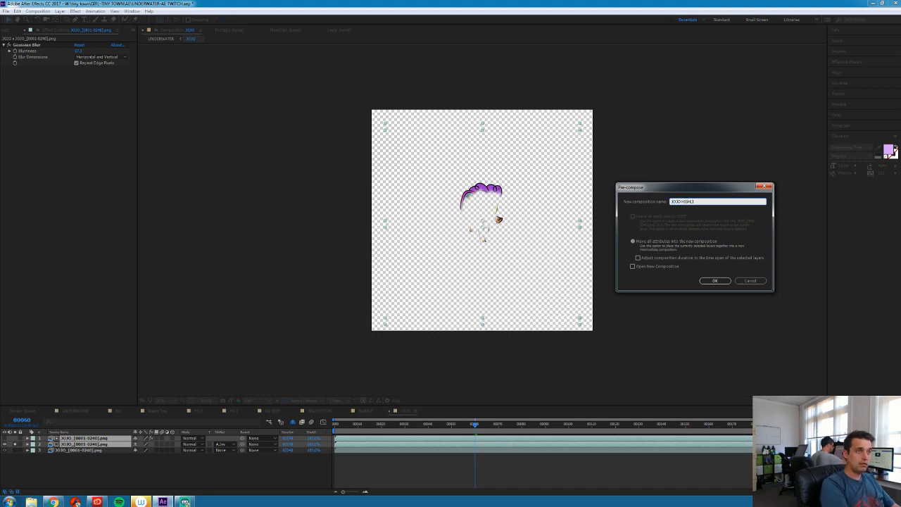
type("GHT")
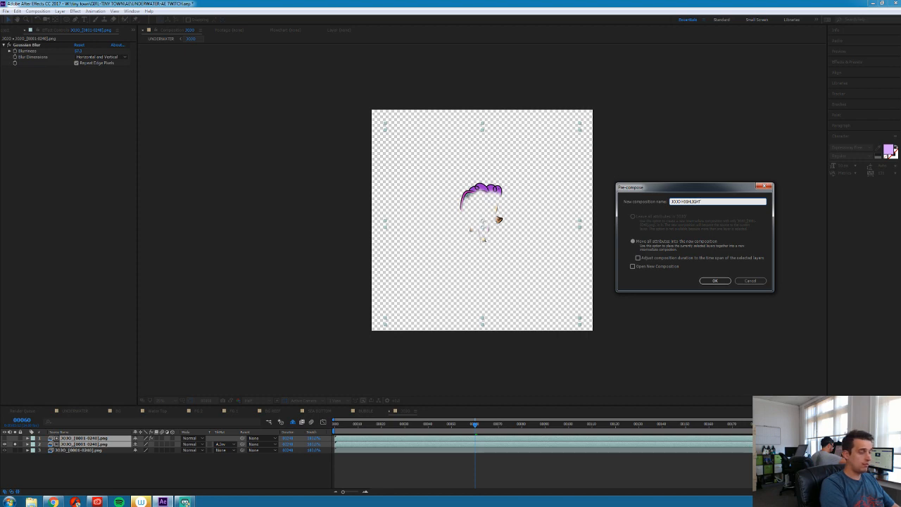
type(" MASK")
key("Return")
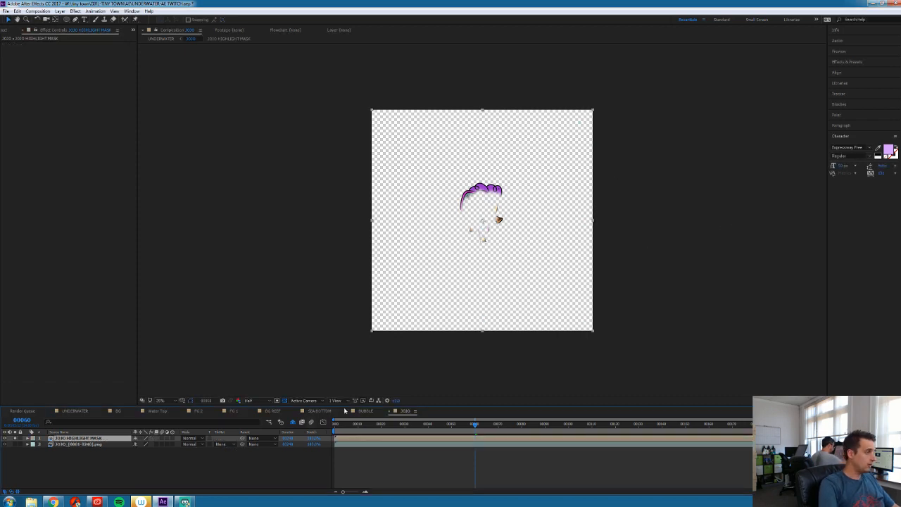
Copy the UNDER WATER EFFECT.mov layer from FG 1 into the JOJO composition beneath JOJO HIGHLIGHT MASK, and turn off soloing
left_click(317, 411)
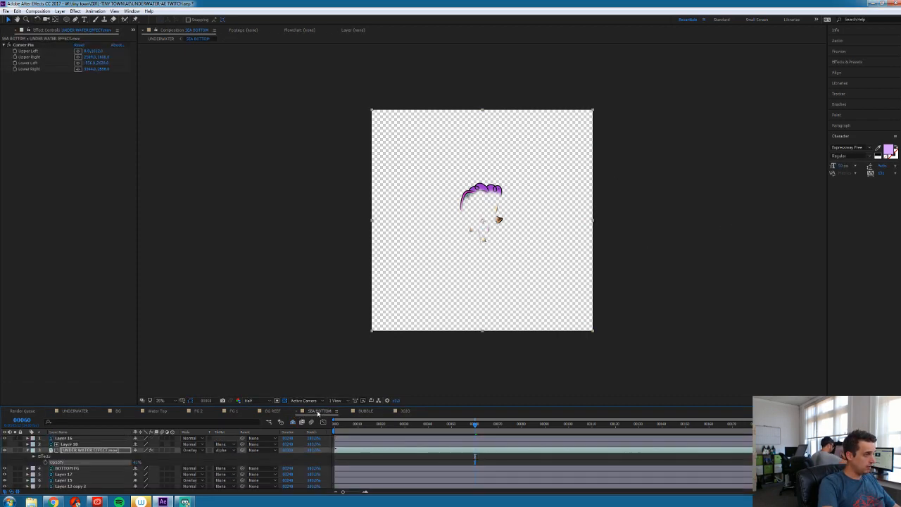
left_click(273, 411)
left_click(235, 412)
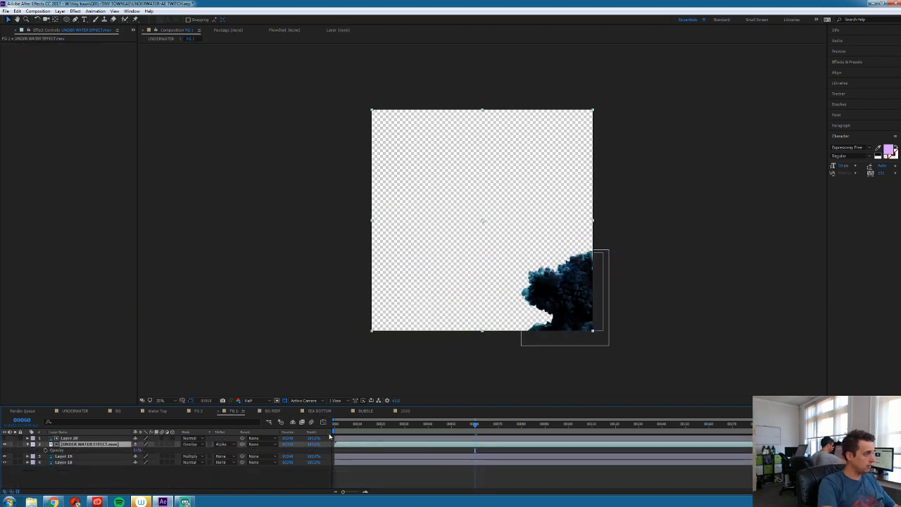
left_click(406, 411)
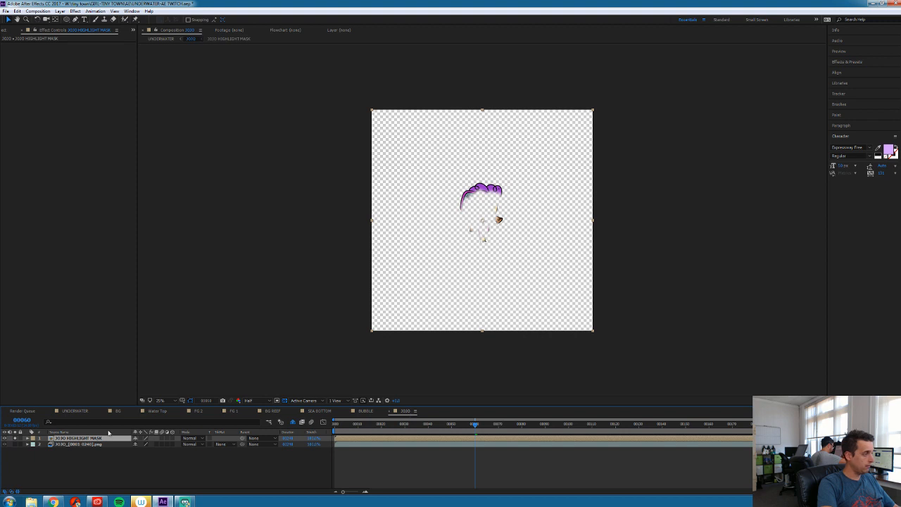
left_click(81, 445)
key("ctrl+v")
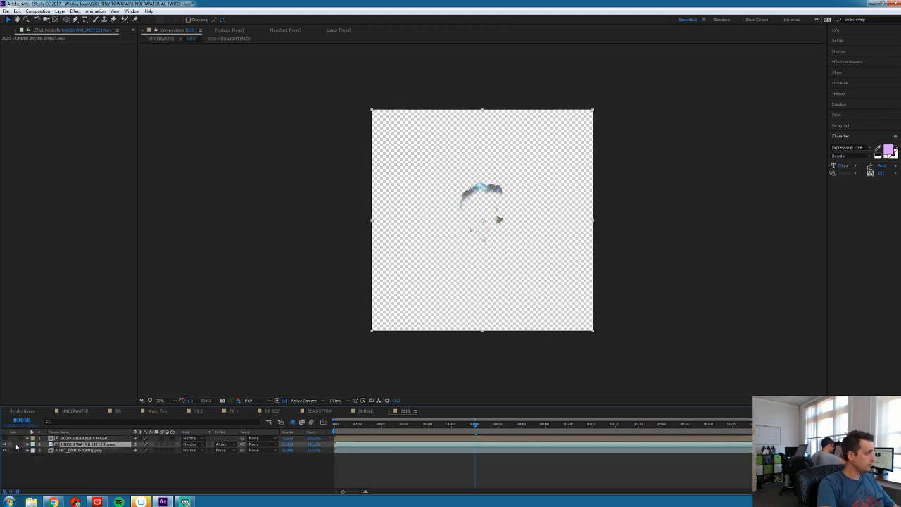
scroll(483, 220, "up", 2)
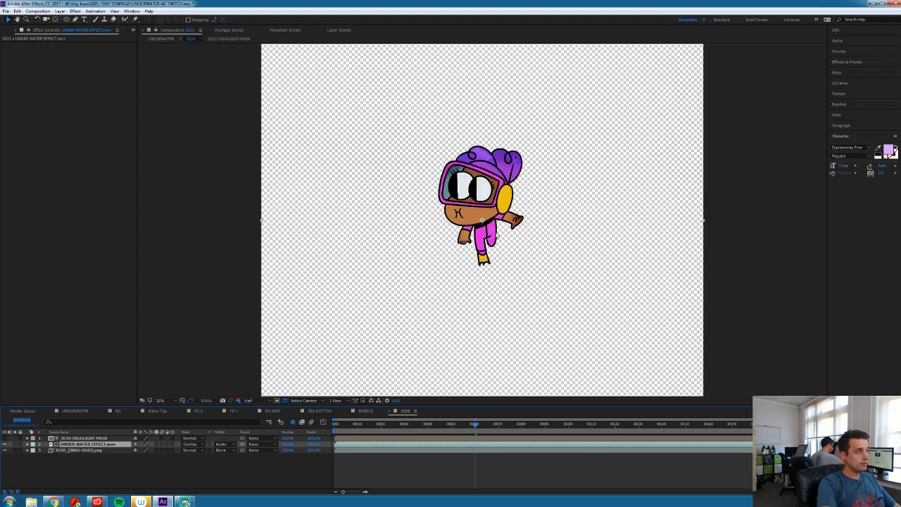
Set the UNDER WATER EFFECT.mov layer's blending mode to Add and preview the JOJO animation against black and against transparency
left_click_drag(376, 425, 461, 427)
left_click(202, 444)
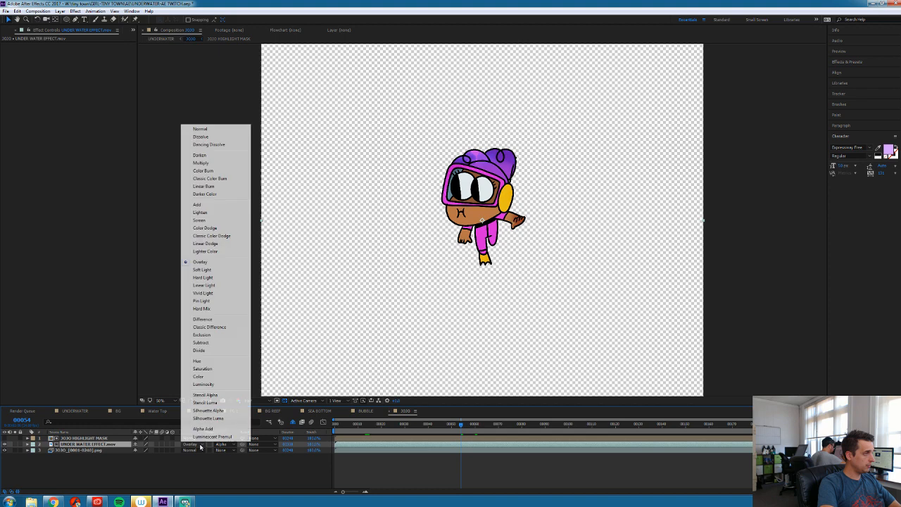
left_click(207, 206)
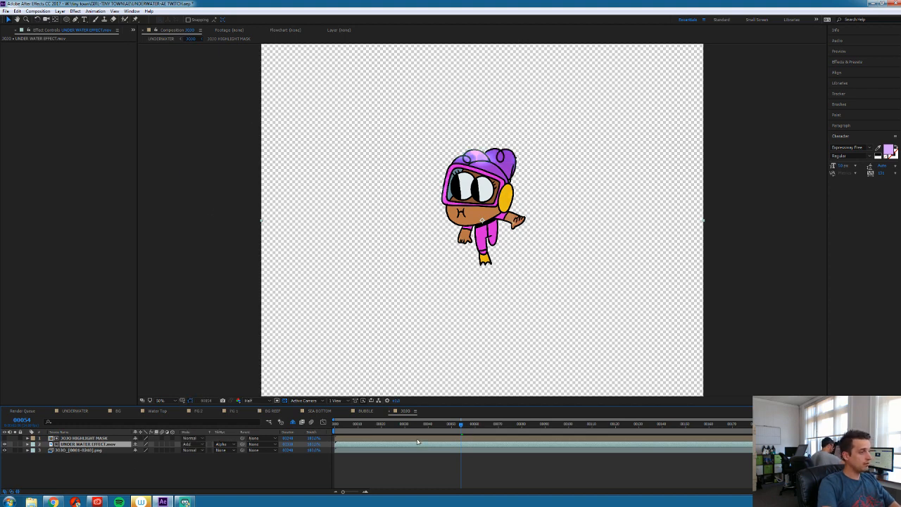
left_click(284, 400)
key("space")
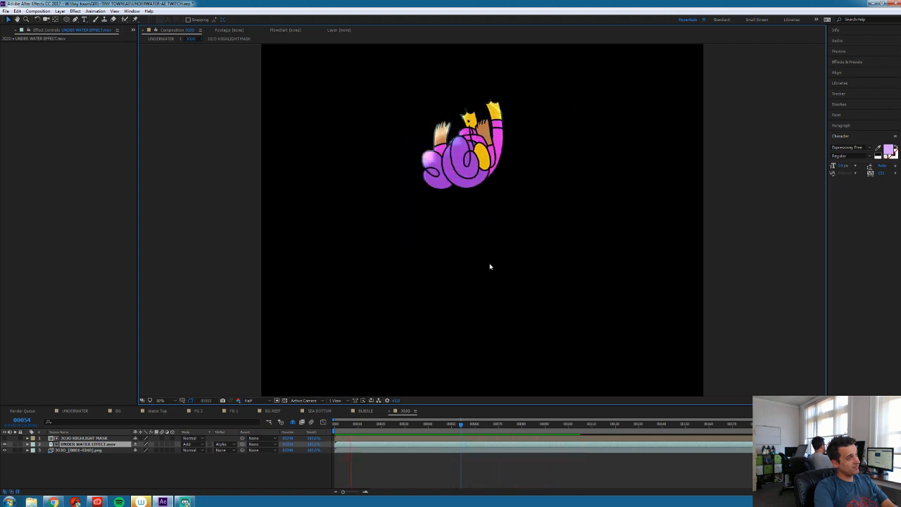
key("space")
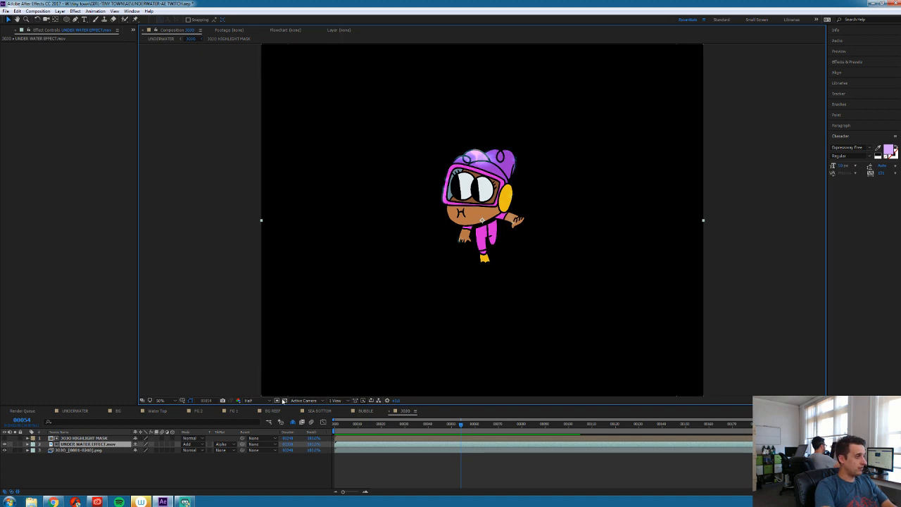
left_click(284, 401)
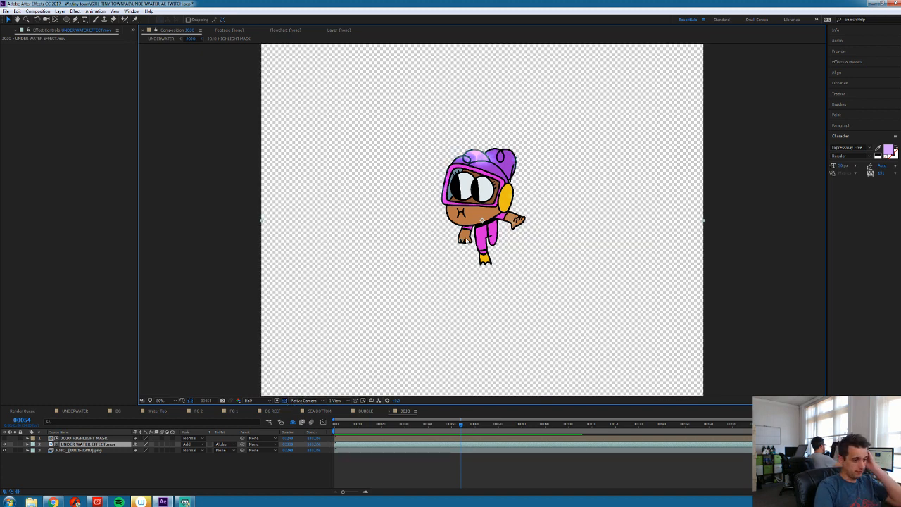
key("space")
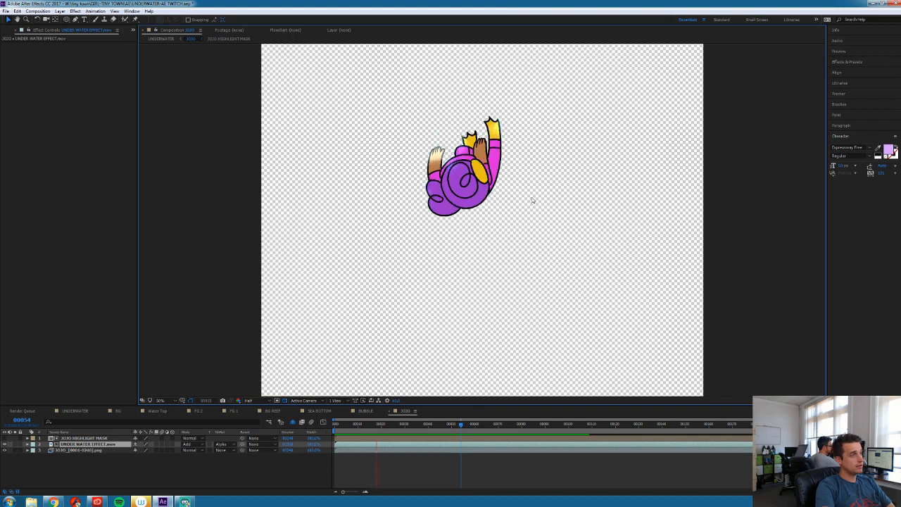
Create a medium blue solid as the uppermost layer of the JOJO composition
key("comma")
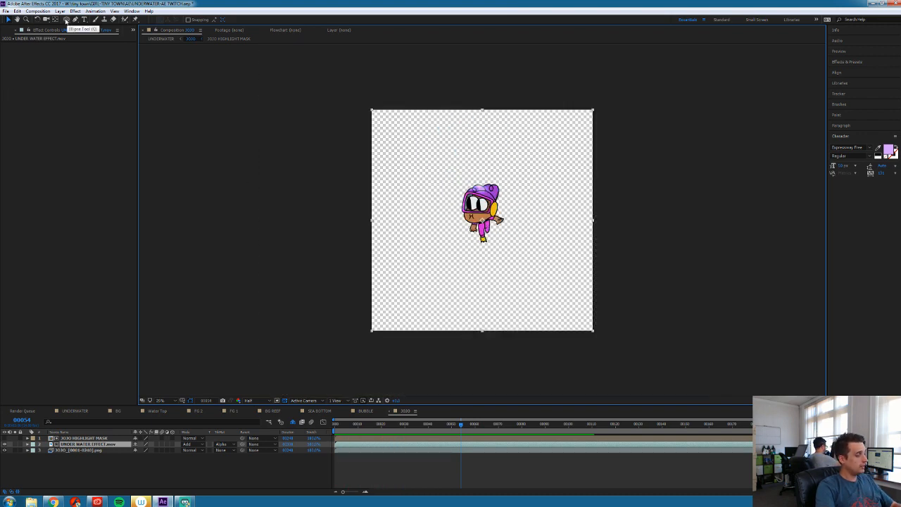
key("ctrl+shift+y")
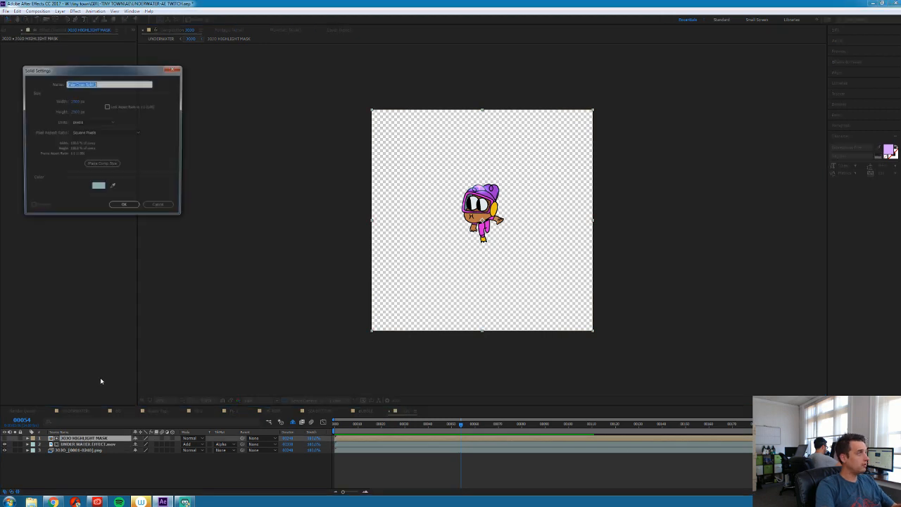
left_click(98, 187)
left_click(82, 103)
left_click(112, 86)
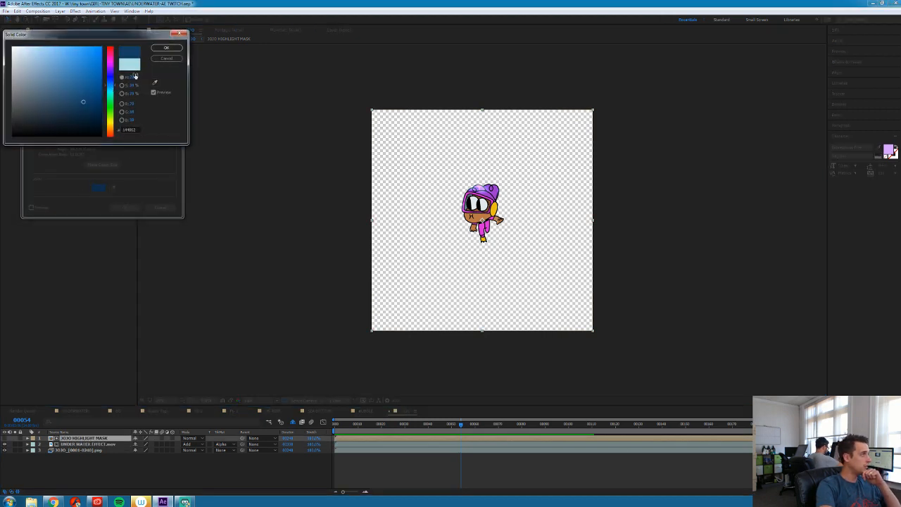
left_click_drag(76, 99, 70, 84)
left_click(166, 48)
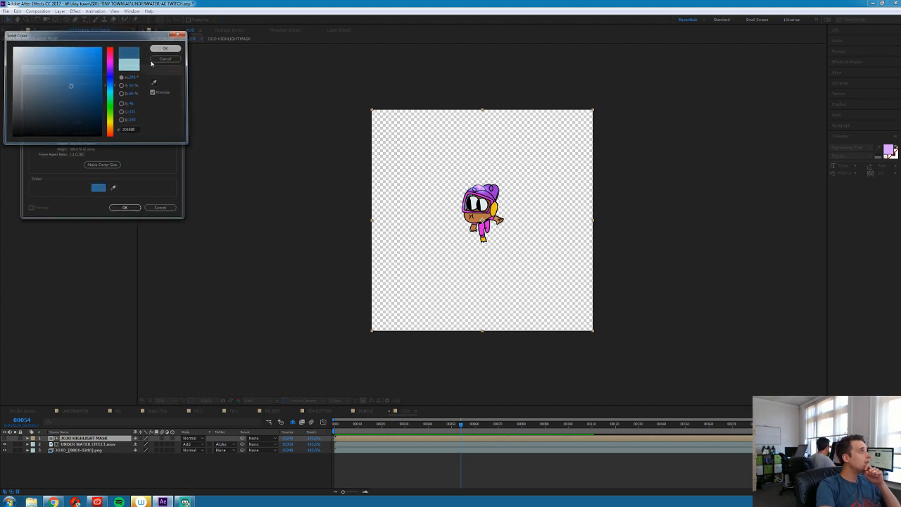
left_click(130, 208)
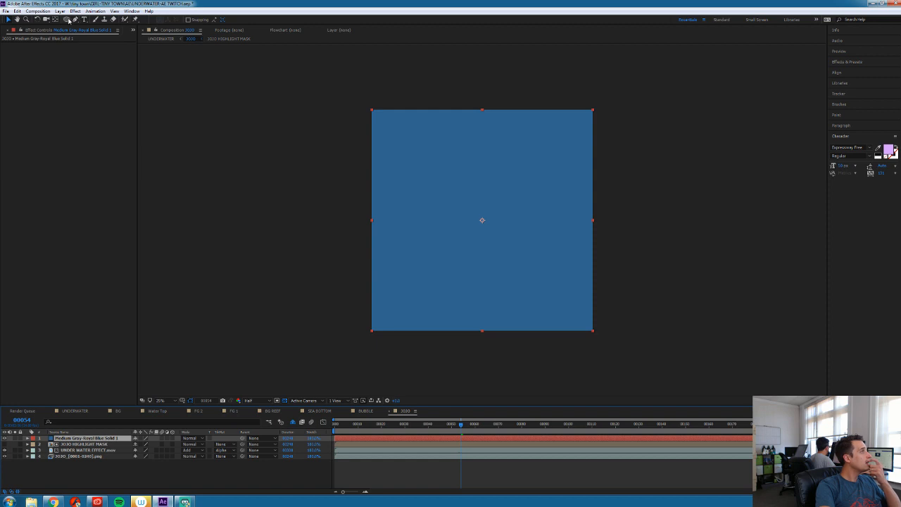
Draw a large elliptical mask around the character on the blue solid, set it to Subtract and feather it 150 pixels
left_click_drag(353, 75, 611, 279)
key("f")
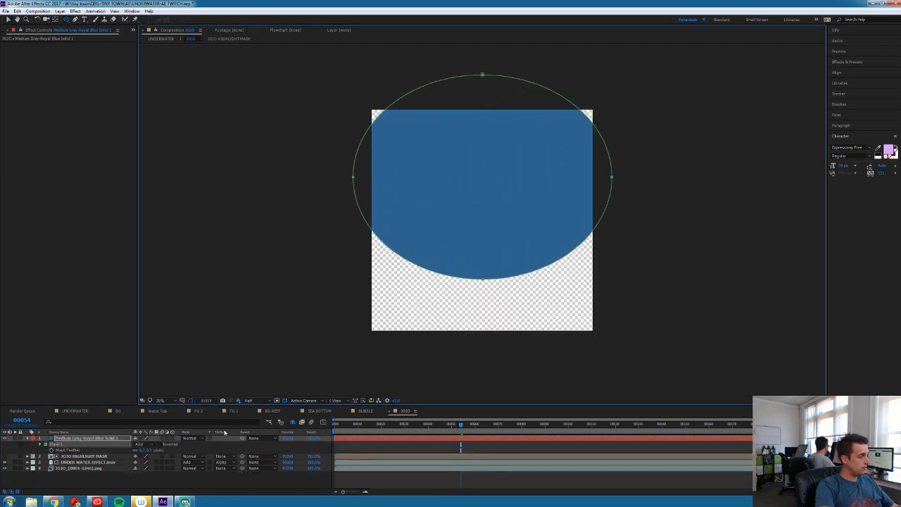
left_click(149, 444)
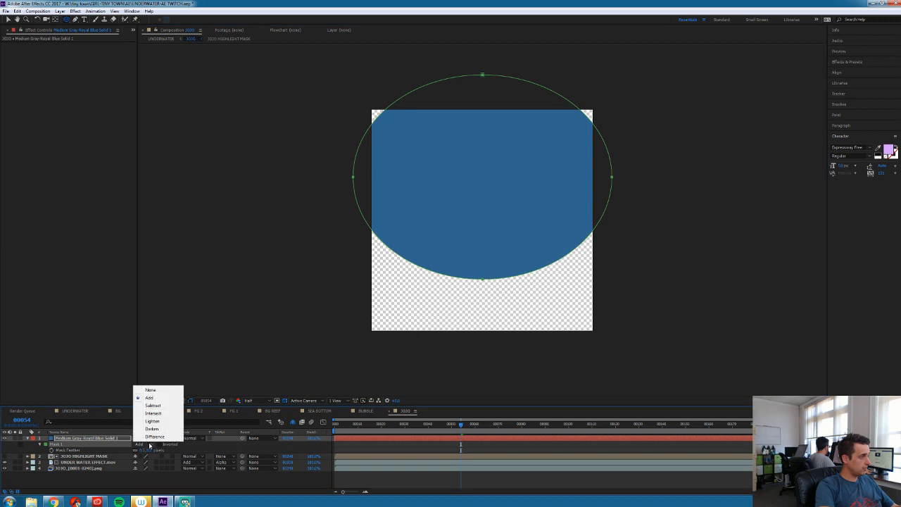
left_click(152, 405)
left_click(142, 450)
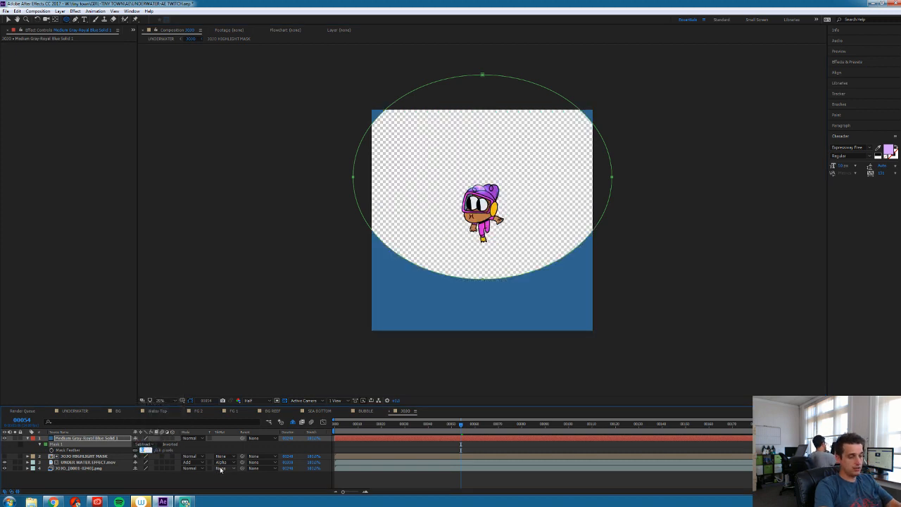
type("150")
key("Return")
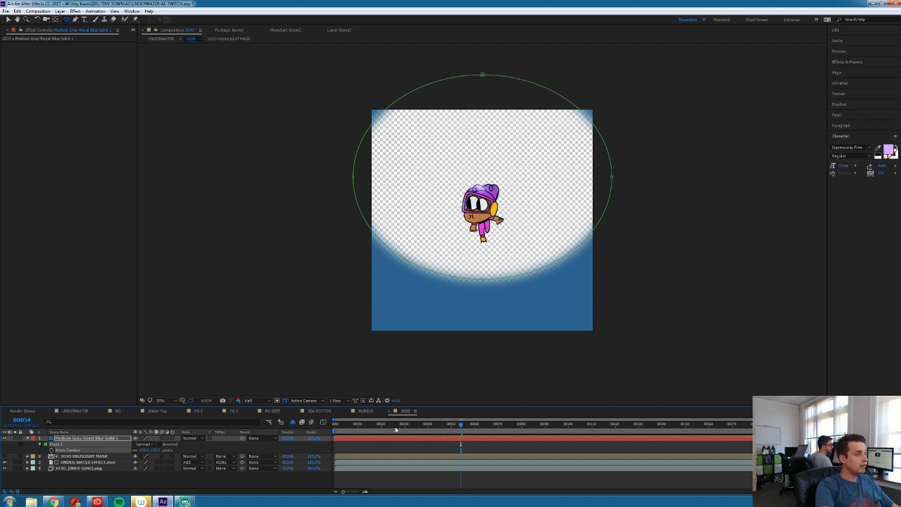
Check a later pose in the animation and move the elliptical mask upward so the blue begins closer beneath the character
left_click_drag(419, 426, 711, 446)
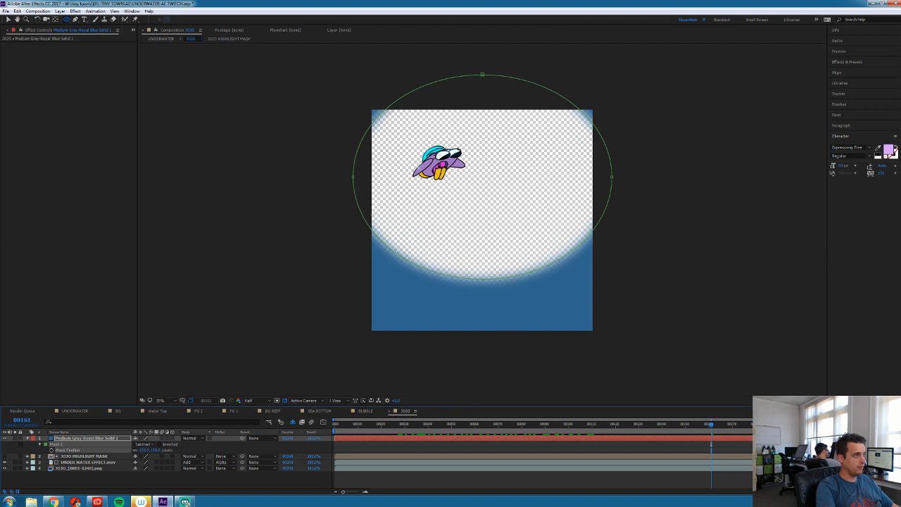
key("v")
double_click(355, 178)
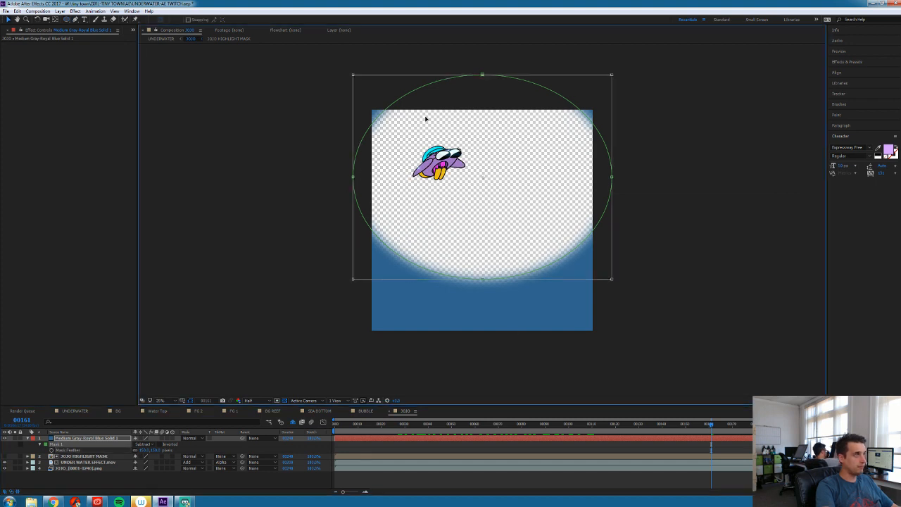
left_click_drag(507, 219, 499, 189)
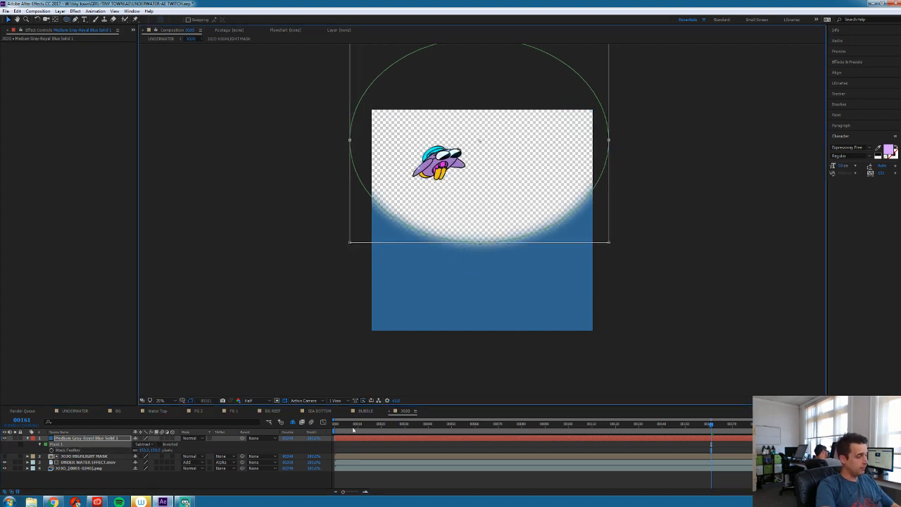
Widen the mask feather to about 371 pixels and nudge the ellipse further up until the blue fades over JOJO's legs
left_click_drag(144, 451, 227, 456)
double_click(351, 153)
key("Up")
key("Up")
key("Up")
key("Up")
key("Up")
key("Up")
key("Up")
key("Up")
key("Up")
key("Up")
key("Up")
key("Up")
key("Up")
key("Up")
key("Up")
key("Up")
key("Up")
key("Up")
key("Up")
key("Up")
left_click_drag(416, 426, 436, 421)
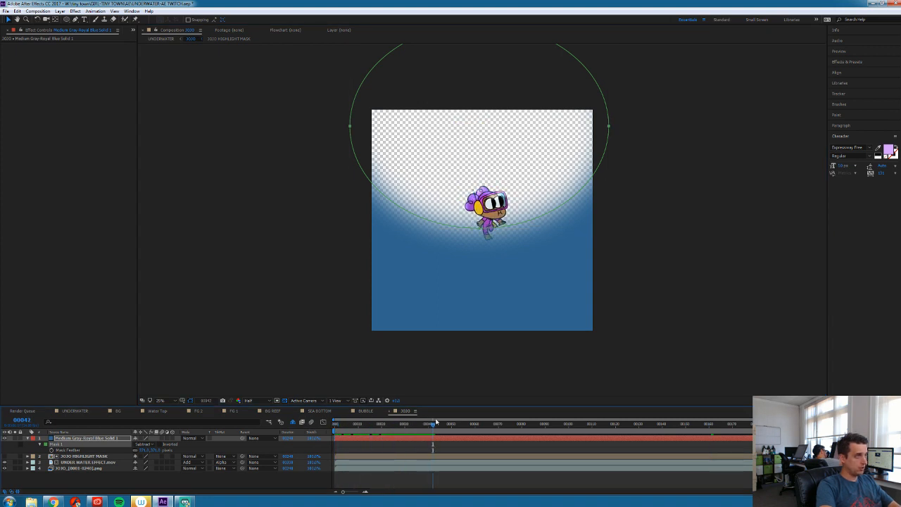
double_click(350, 128)
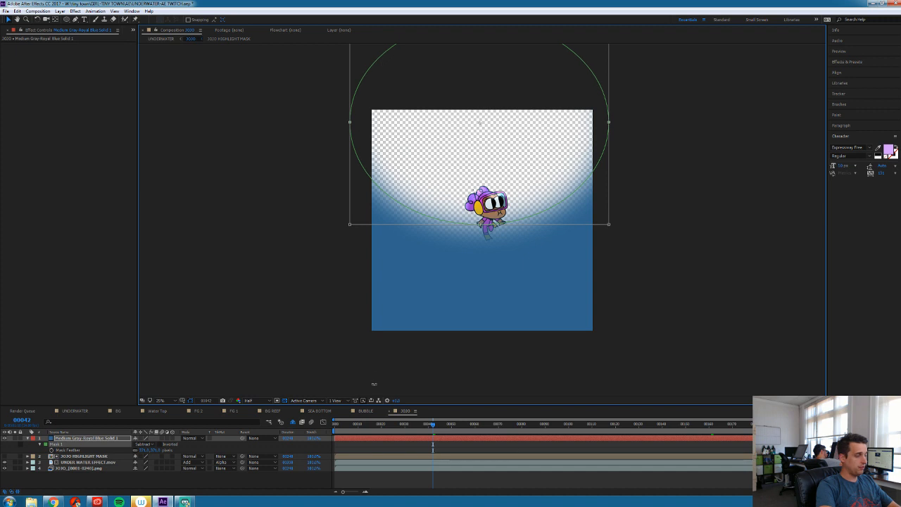
Set the blue solid's blending mode to Multiply
left_click(191, 438)
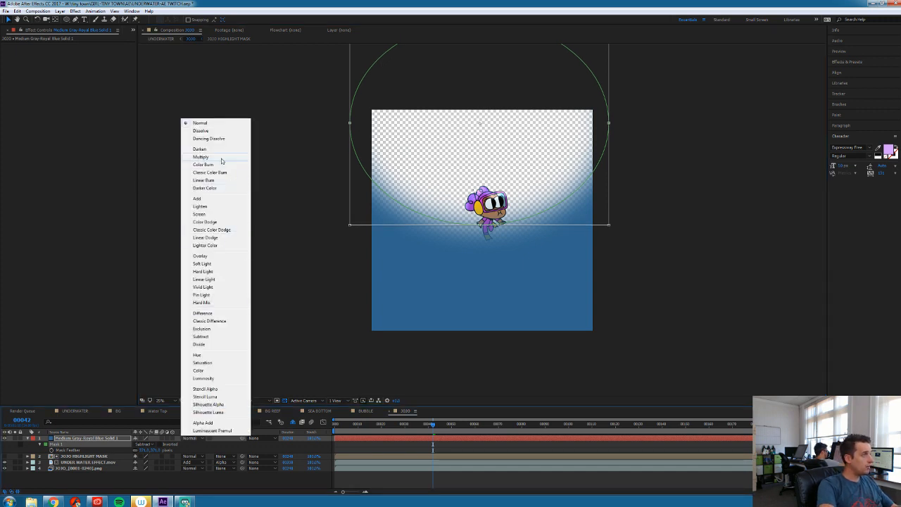
left_click(220, 156)
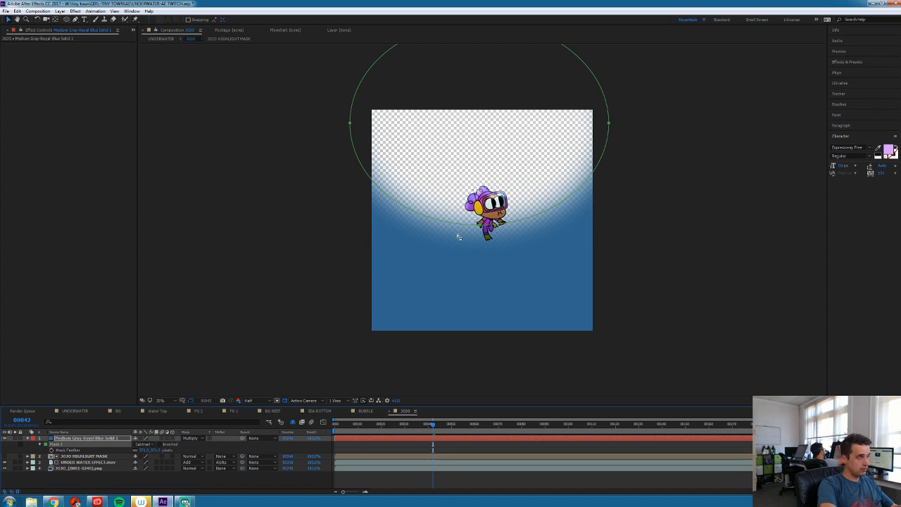
key("period")
key("period")
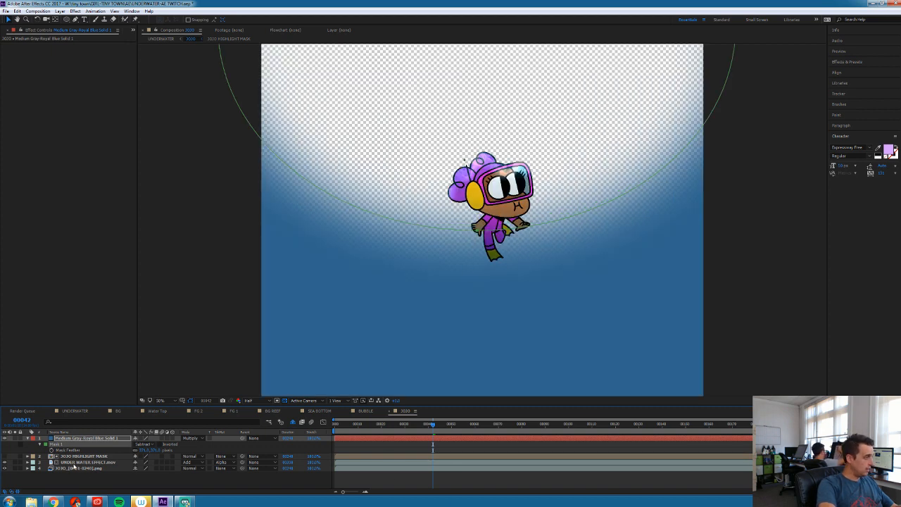
Duplicate the JOJO image sequence above the blue solid, use it as the solid's alpha matte, and compare the shading on and off
left_click(73, 468)
key("ctrl+d")
left_click_drag(75, 471, 92, 442)
left_click(92, 443)
left_click(222, 444)
left_click(237, 463)
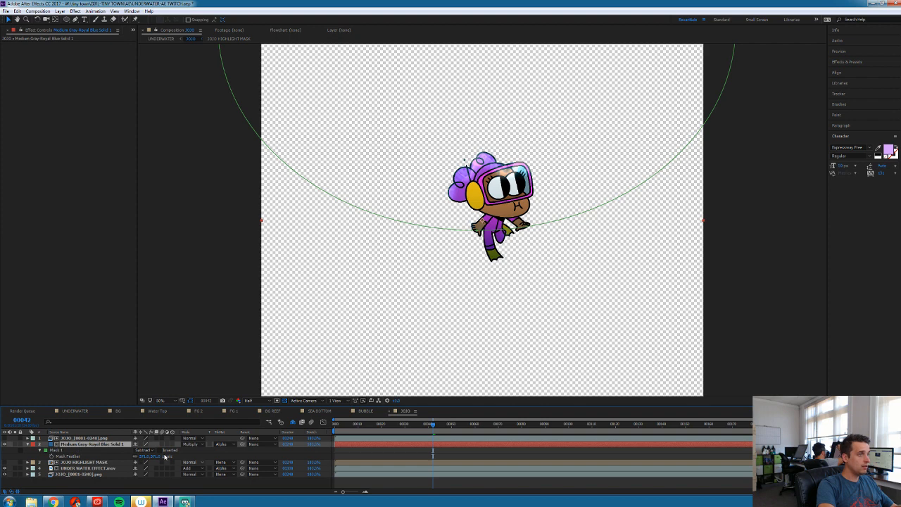
left_click(6, 445)
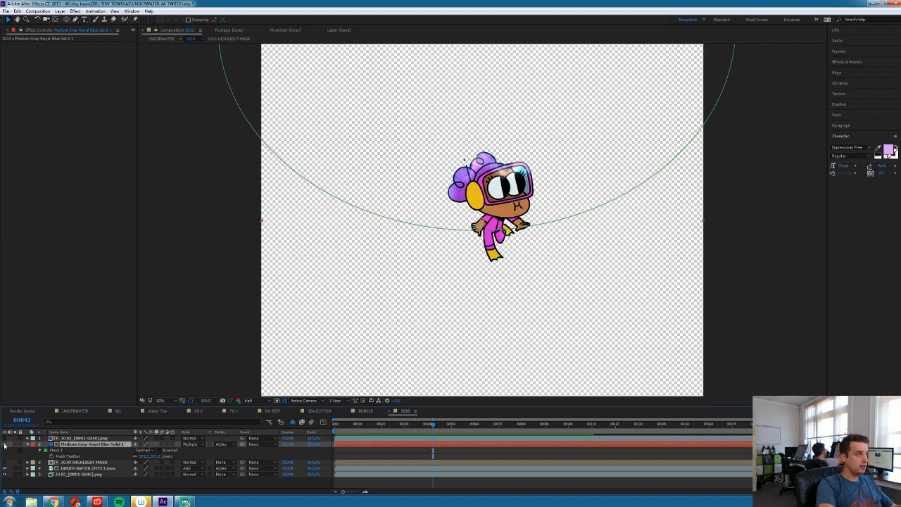
left_click(5, 445)
Try the Linear Burn and Hue blending modes on the blue solid at frame 73, ending back on Multiply
left_click_drag(378, 427, 506, 451)
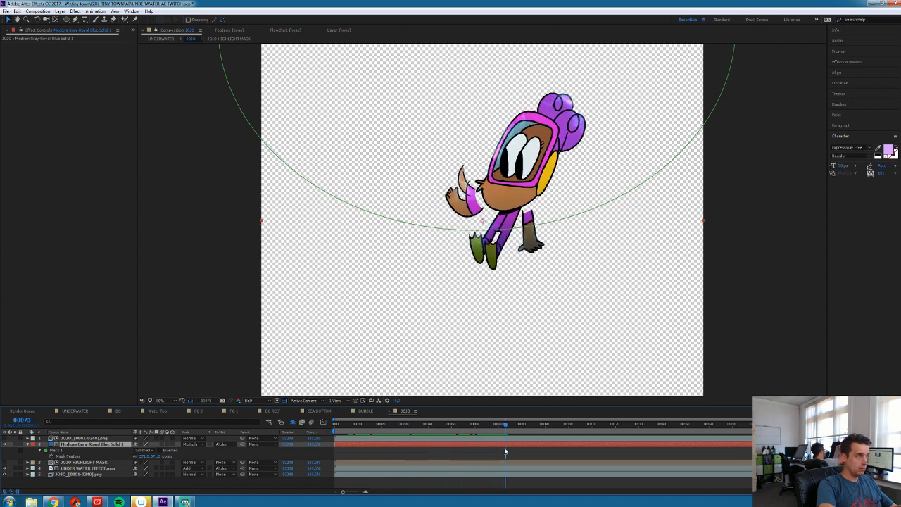
left_click(201, 446)
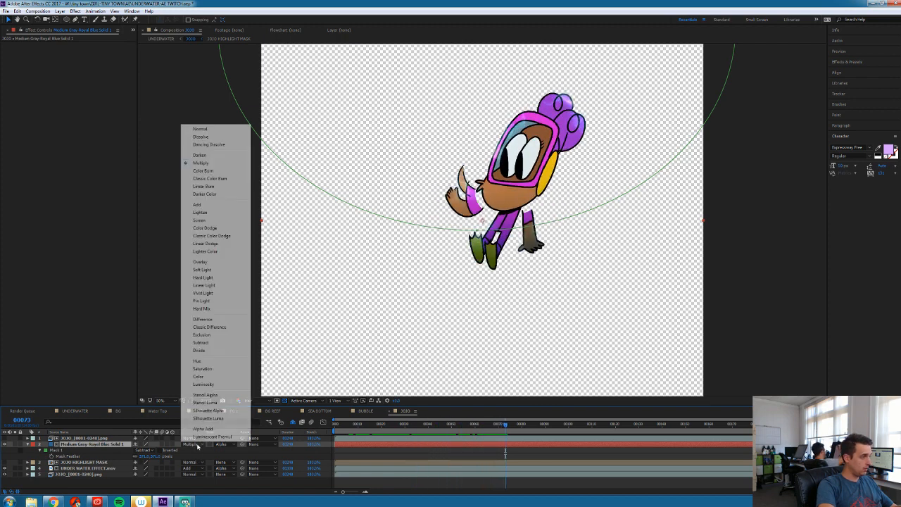
left_click(208, 186)
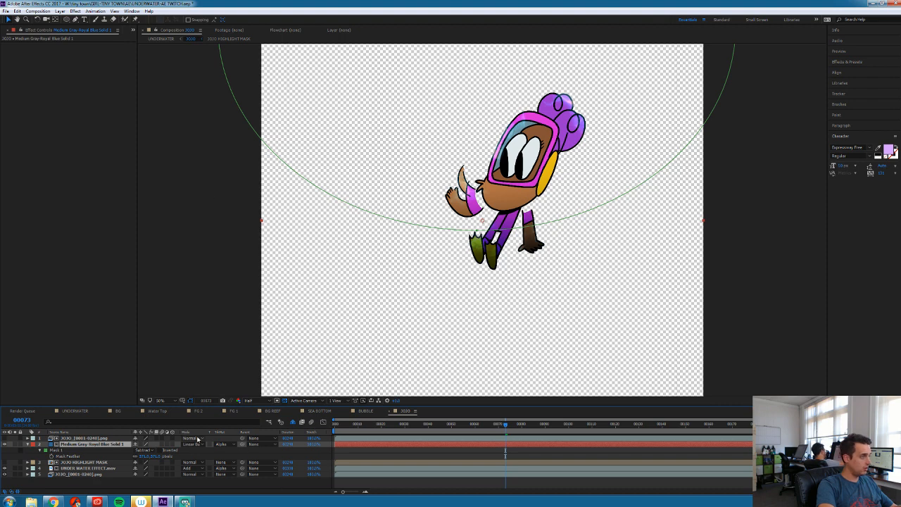
left_click(201, 445)
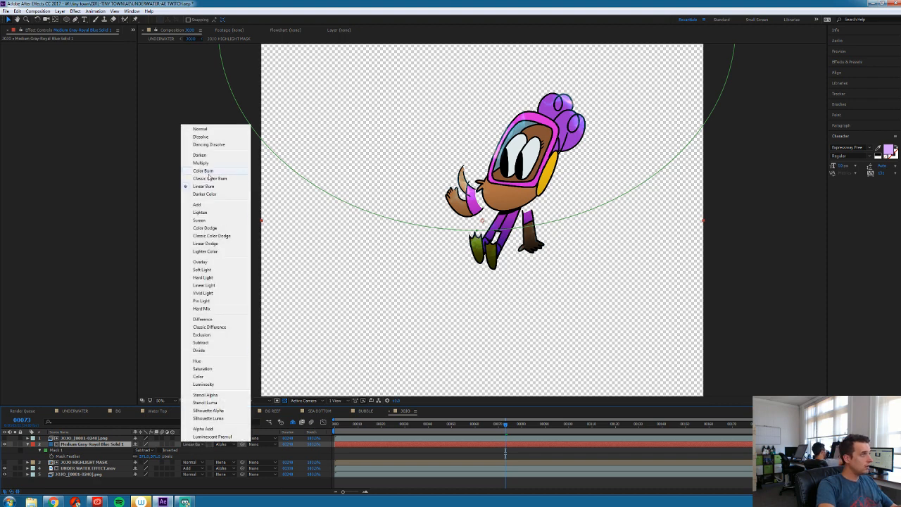
left_click(214, 362)
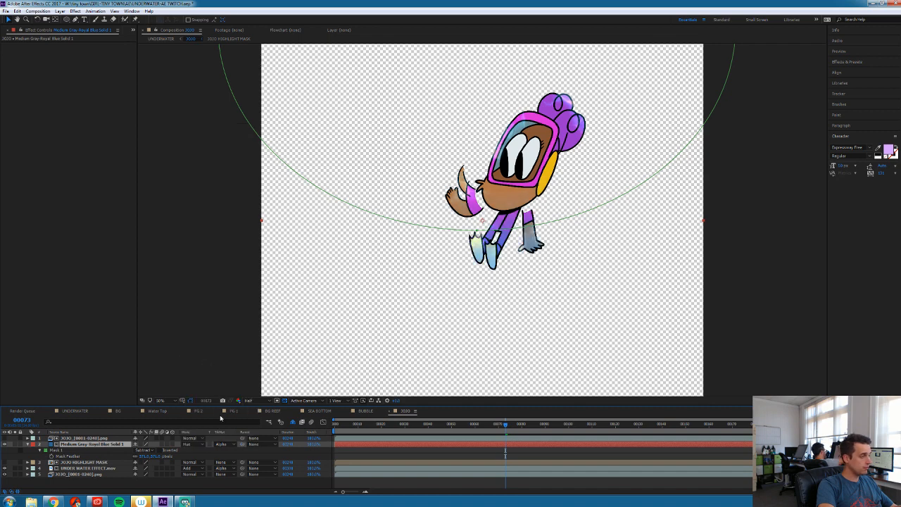
left_click(195, 446)
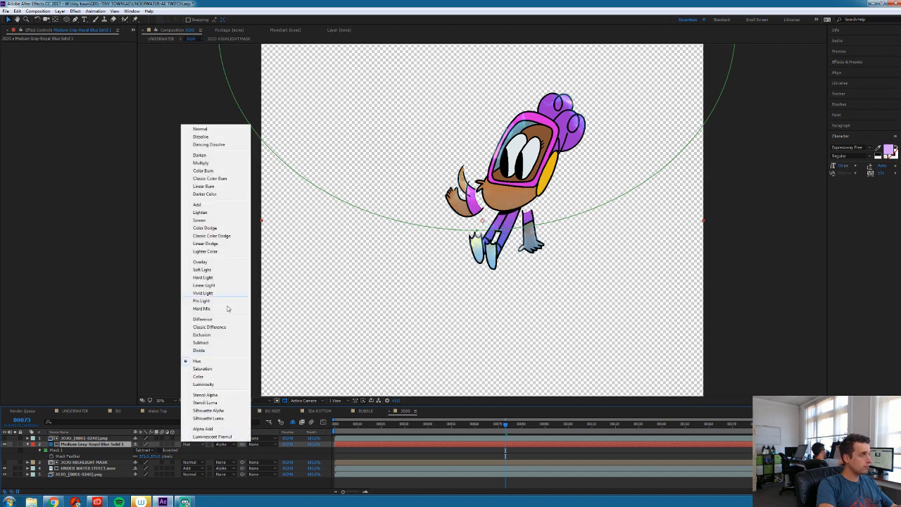
left_click(211, 187)
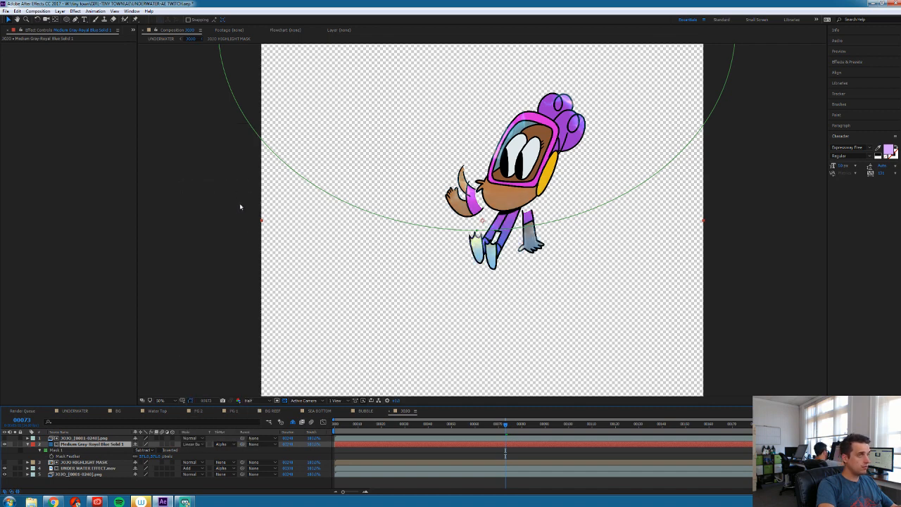
left_click(195, 445)
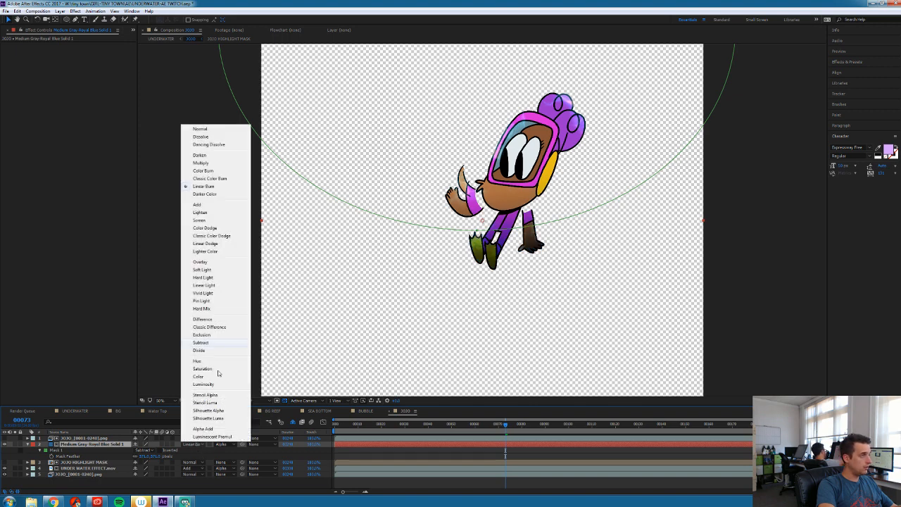
left_click(201, 163)
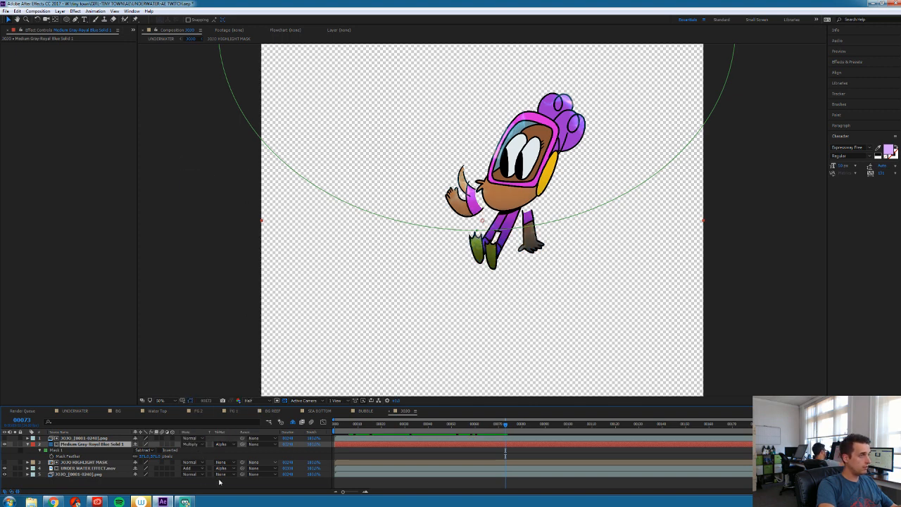
Lower the blue solid's opacity to about 75% and play back the shaded JOJO animation
key("t")
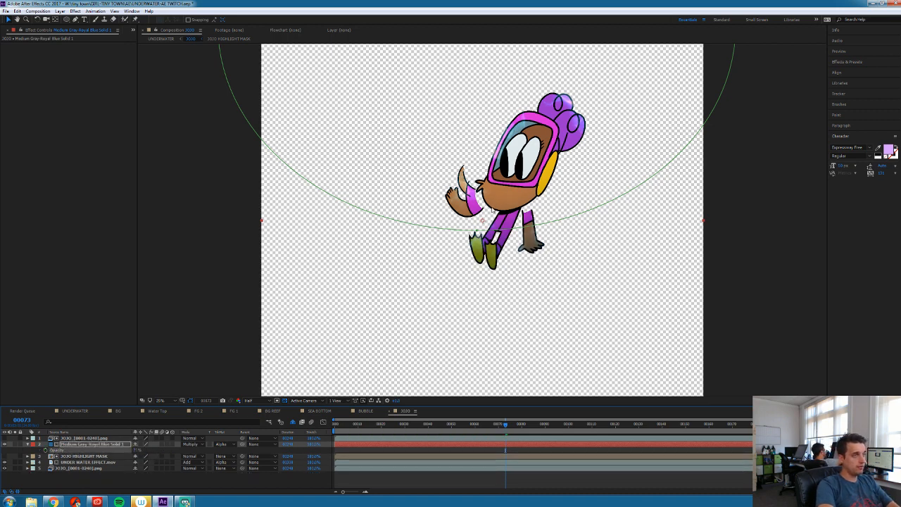
scroll(495, 212, "down", 1)
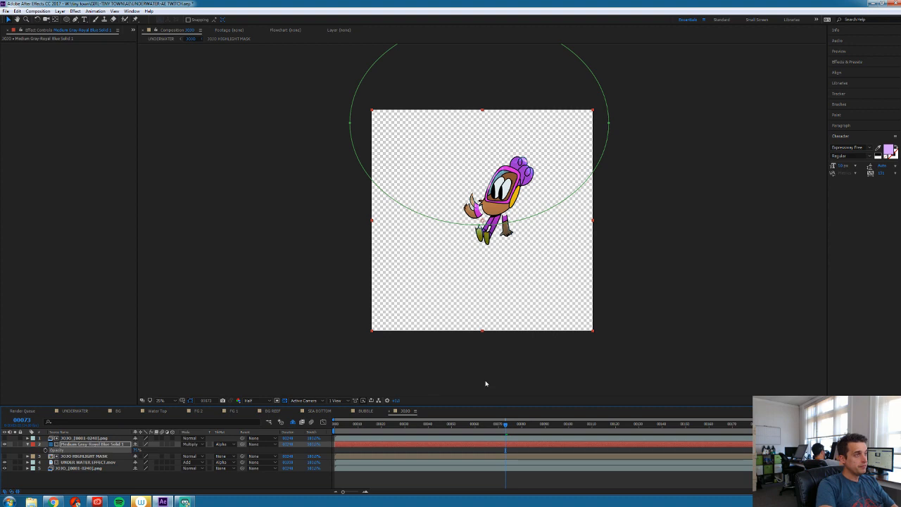
left_click(467, 481)
key("space")
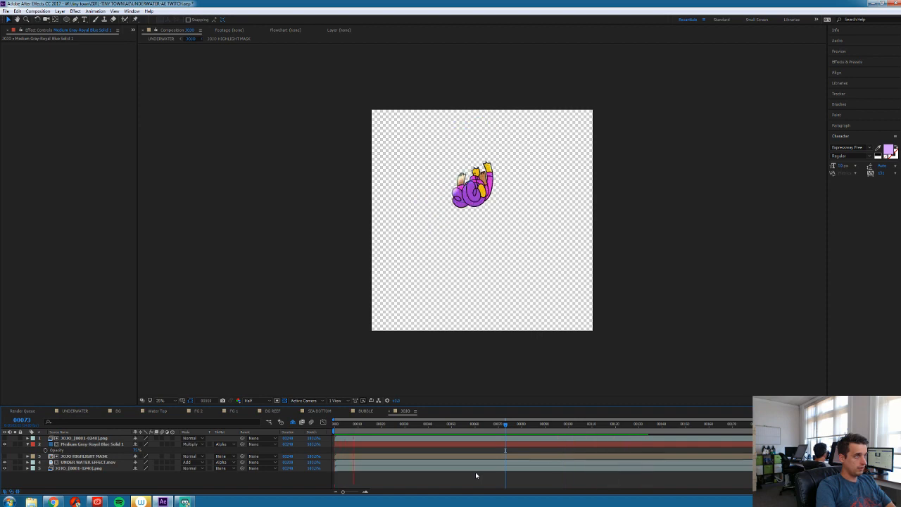
Duplicate the visible JOJO image sequence below the UNDER WATER EFFECT layer and solo the lower copy
left_click(71, 470)
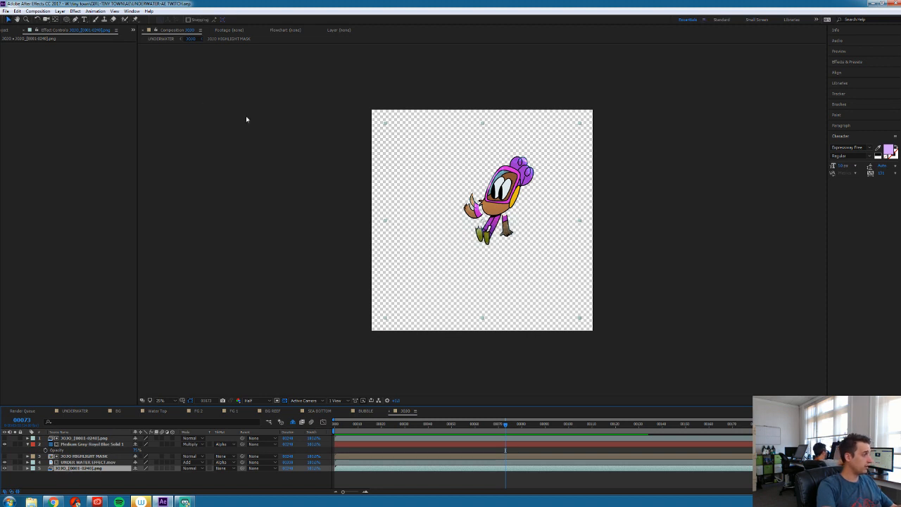
left_click(74, 479)
left_click(75, 469)
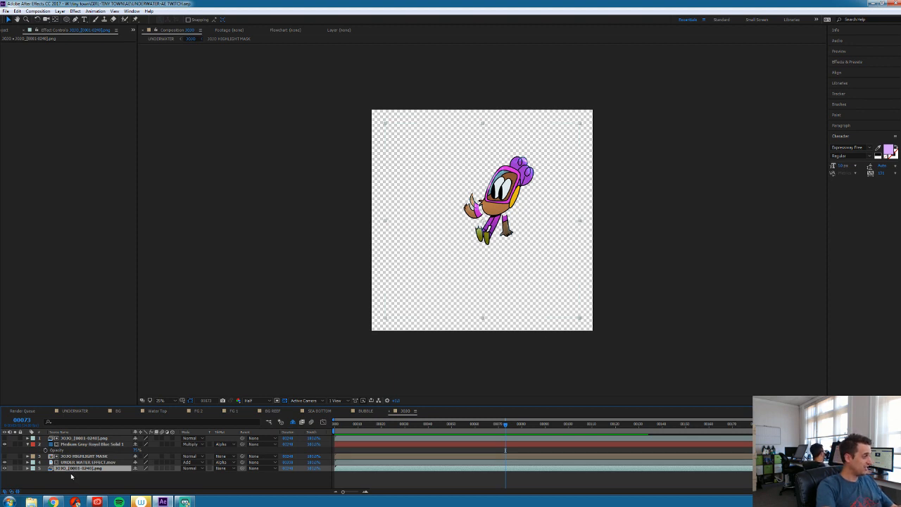
key("ctrl+d")
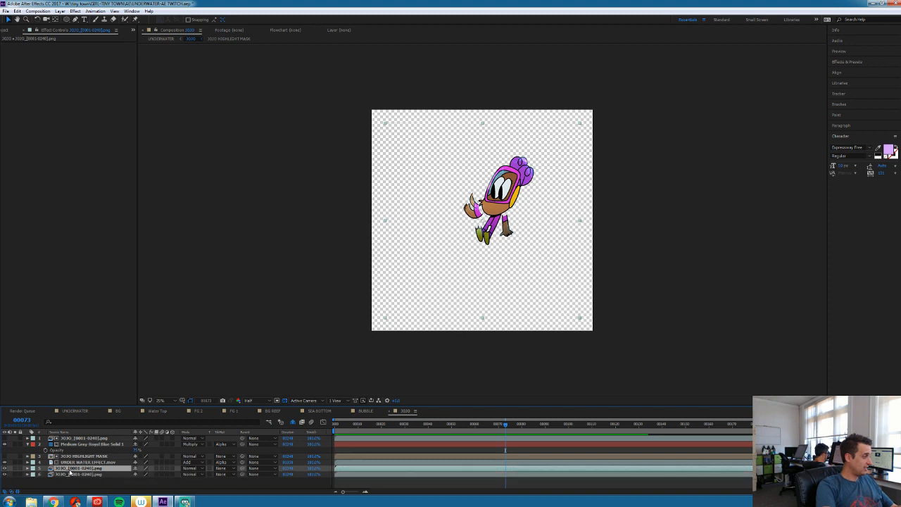
left_click(67, 475)
left_click(13, 475)
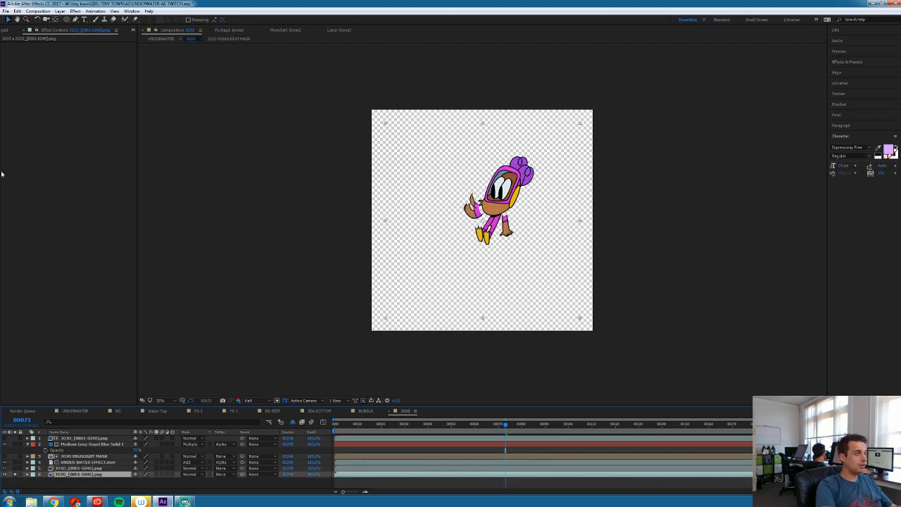
Apply the Trapcode Shine effect to the soloed JOJO layer and place its source point above the composition's upper edge
left_click(75, 11)
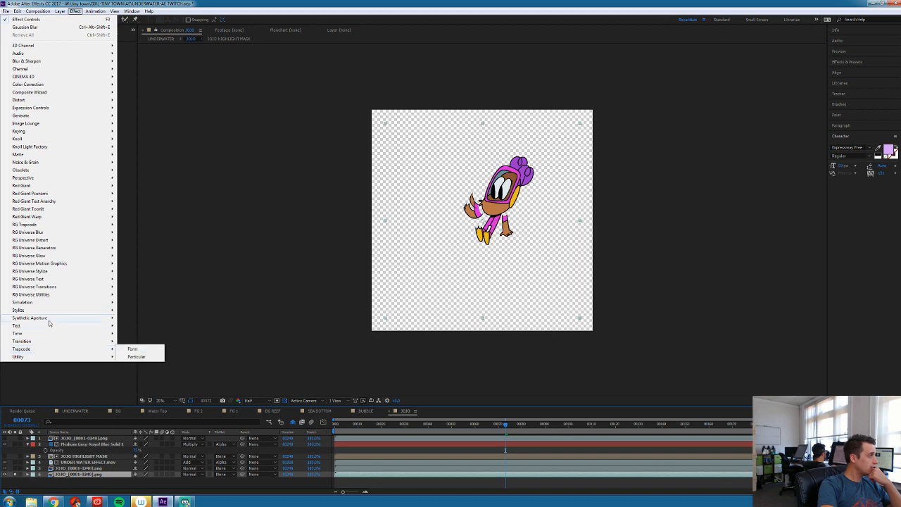
mouse_move(61, 185)
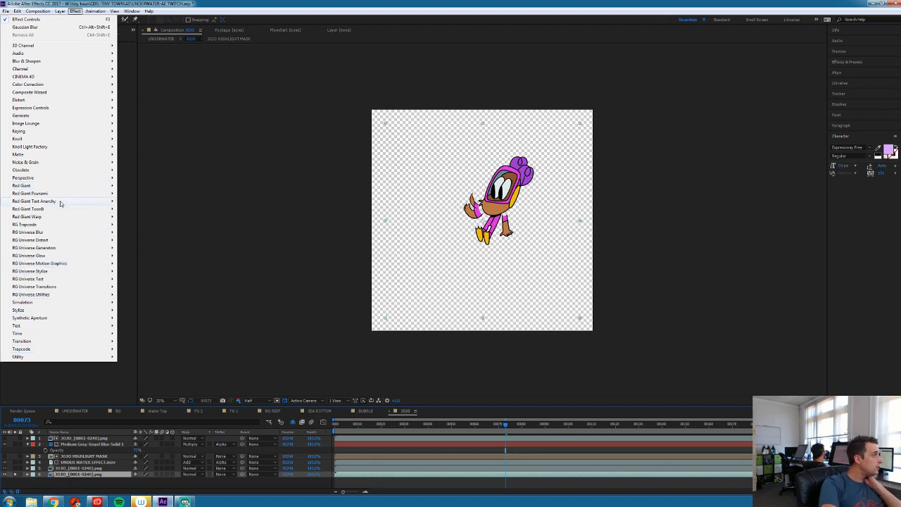
mouse_move(56, 227)
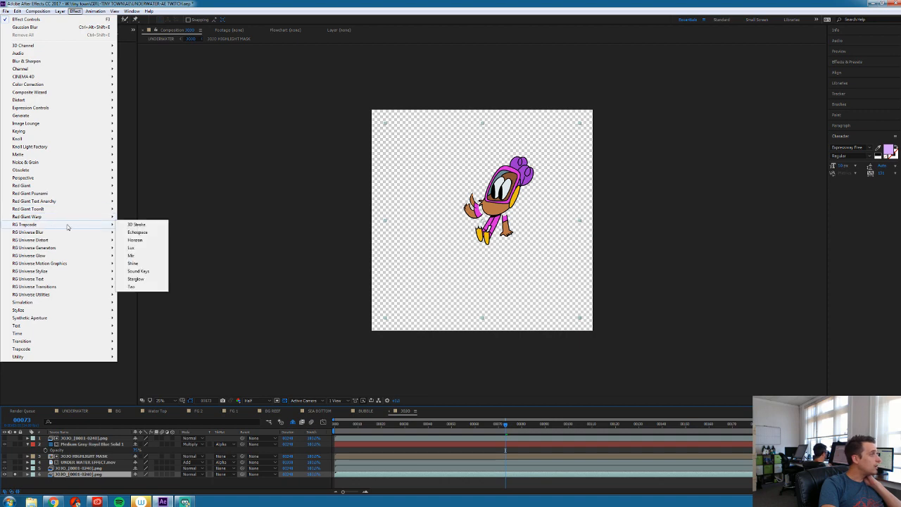
left_click(138, 264)
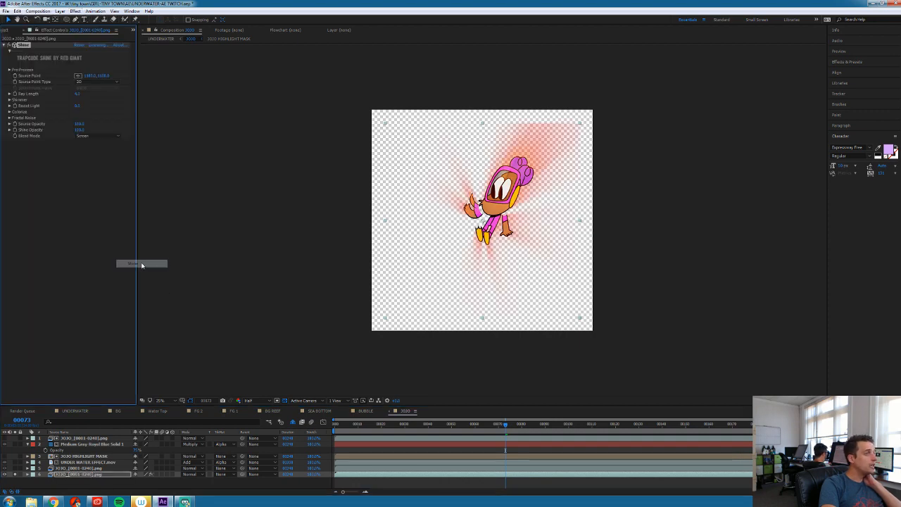
left_click(78, 75)
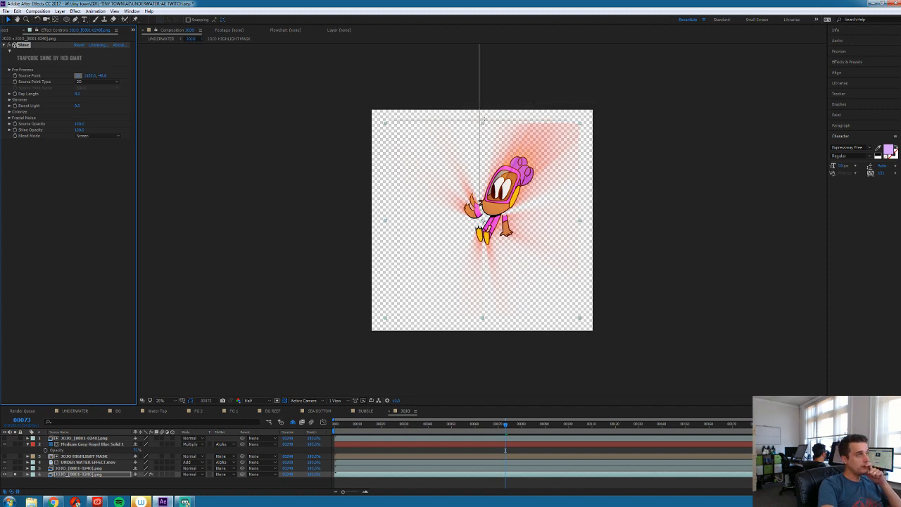
left_click(485, 121)
left_click_drag(485, 121, 486, 97)
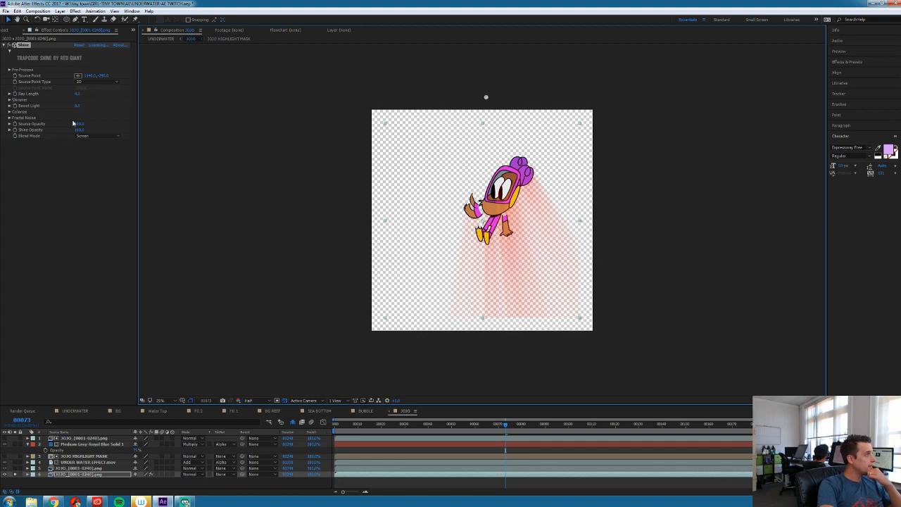
Set Shine's Colorize mode to One Color and choose a near-black navy blue for the rays
left_click(10, 111)
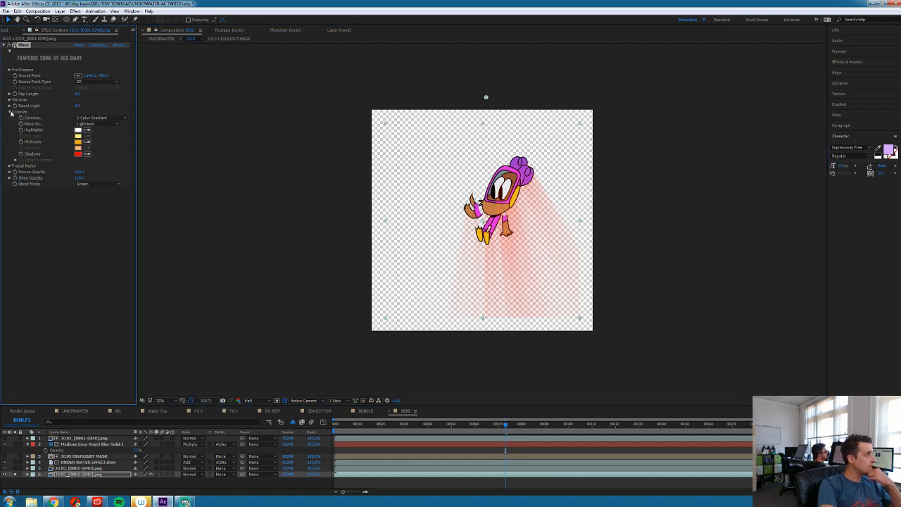
left_click(98, 117)
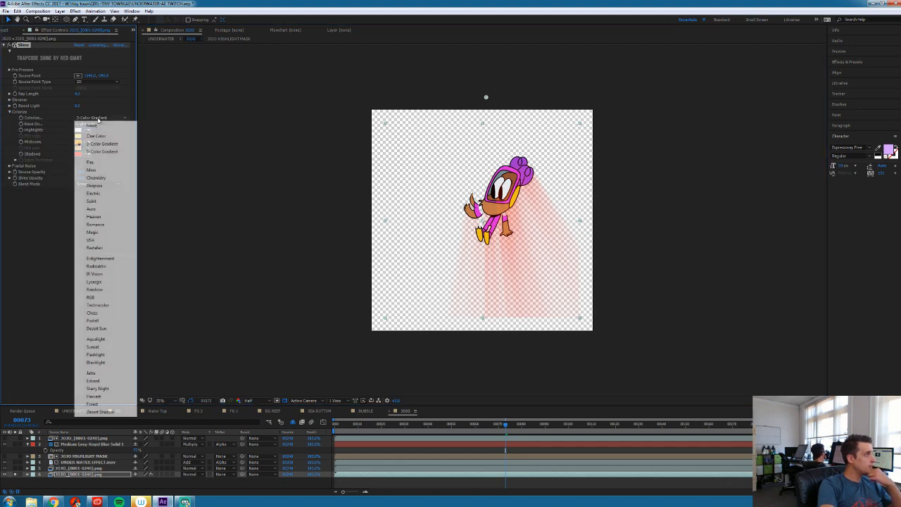
left_click(103, 136)
left_click(78, 144)
left_click_drag(109, 110, 110, 72)
left_click_drag(97, 136, 88, 125)
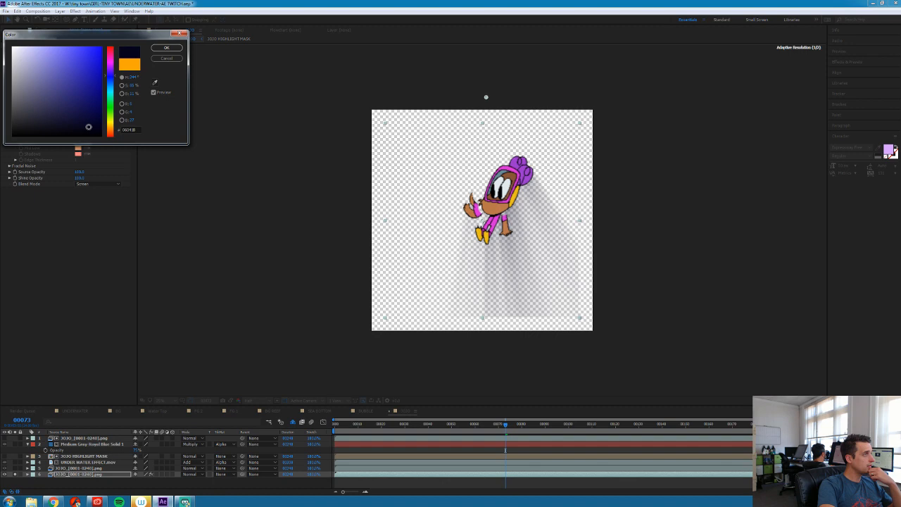
left_click(166, 47)
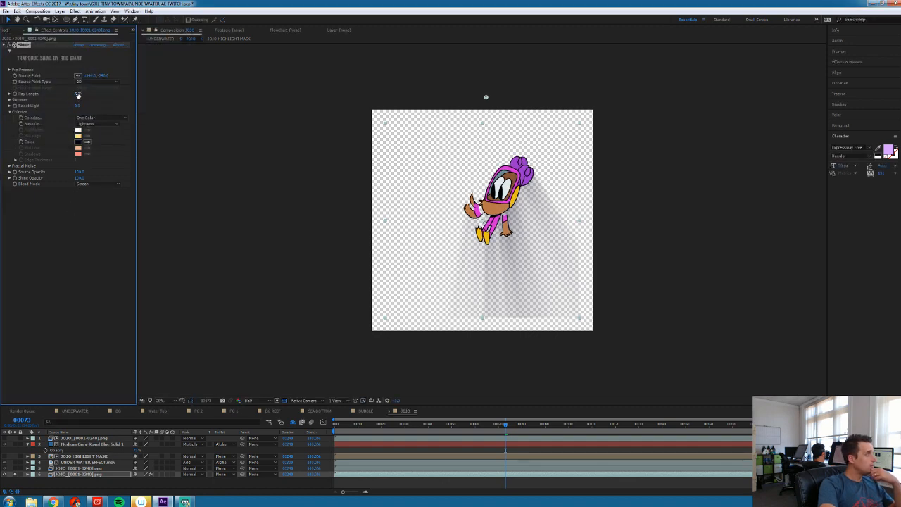
Shorten the Shine ray length to about 1
left_click_drag(76, 93, 74, 93)
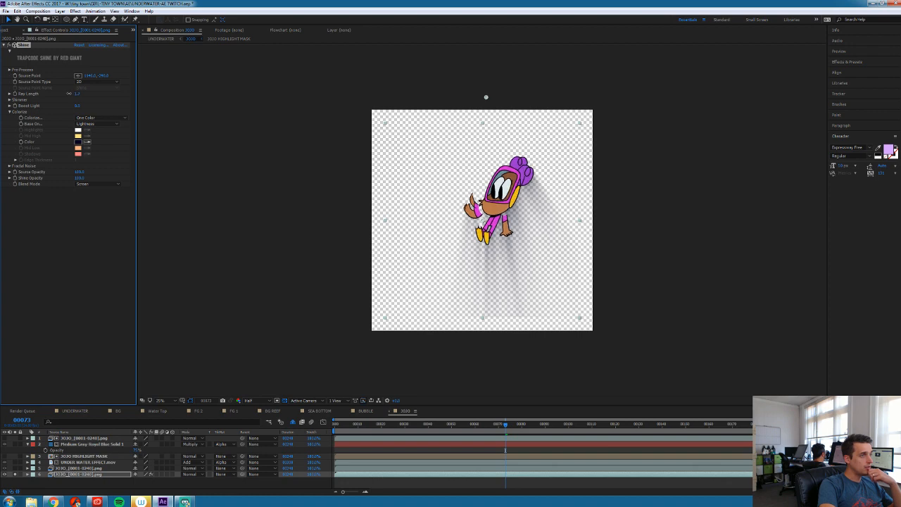
left_click(76, 94)
type("1")
key("Return")
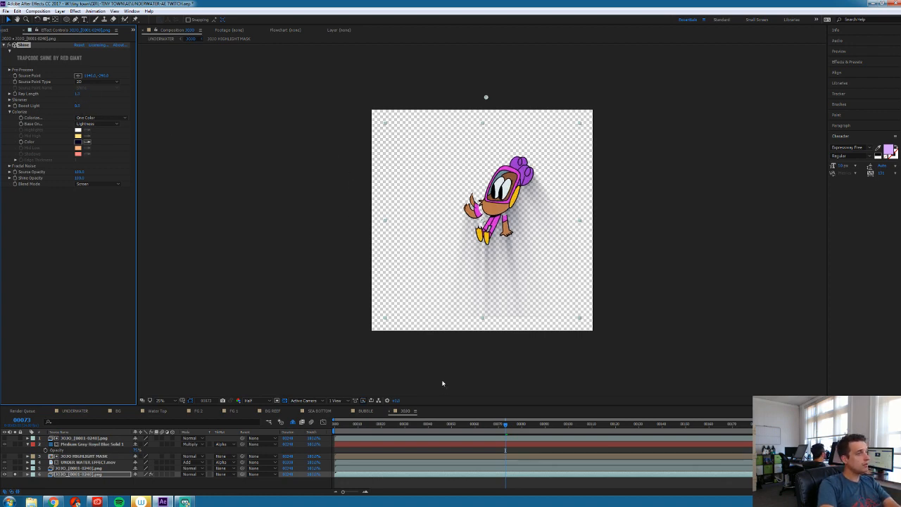
Unsolo the Shine layer and preview the animation from near the start with all JOJO layers visible
left_click(22, 469)
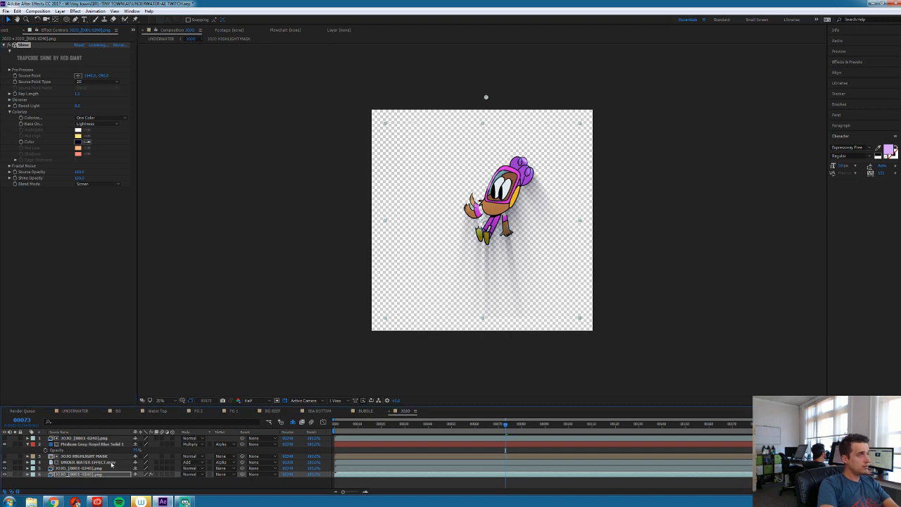
left_click_drag(360, 427, 341, 427)
key("space")
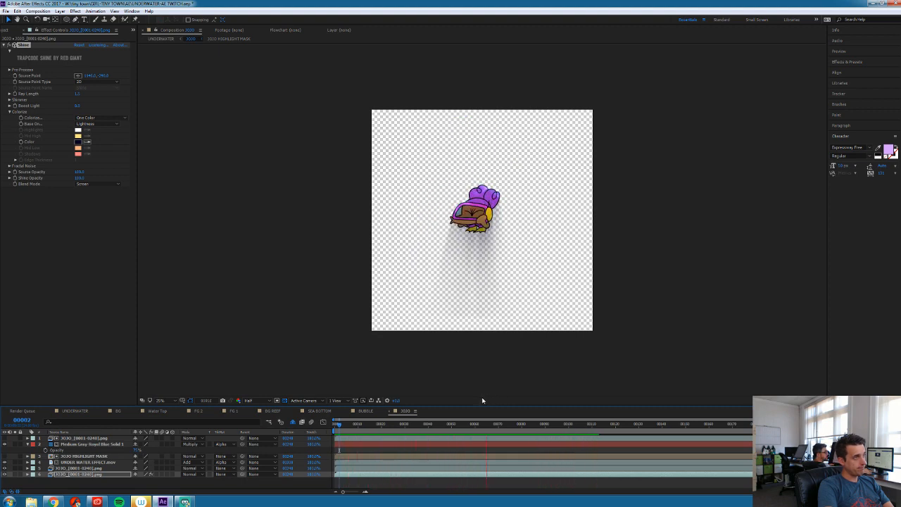
Duplicate the JOJO image sequence directly beneath the UNDER WATER EFFECT layer twice
left_click(64, 462)
left_click(73, 445)
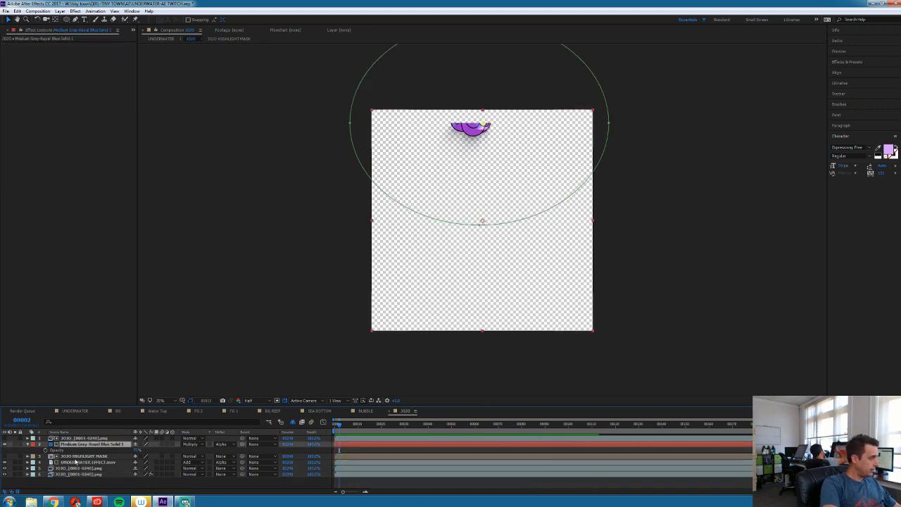
left_click(74, 456)
left_click(80, 469)
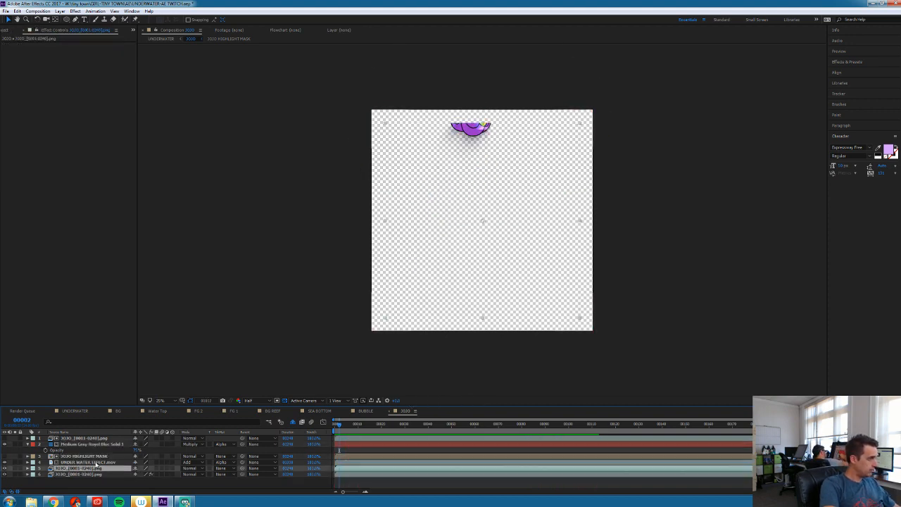
key("ctrl+d")
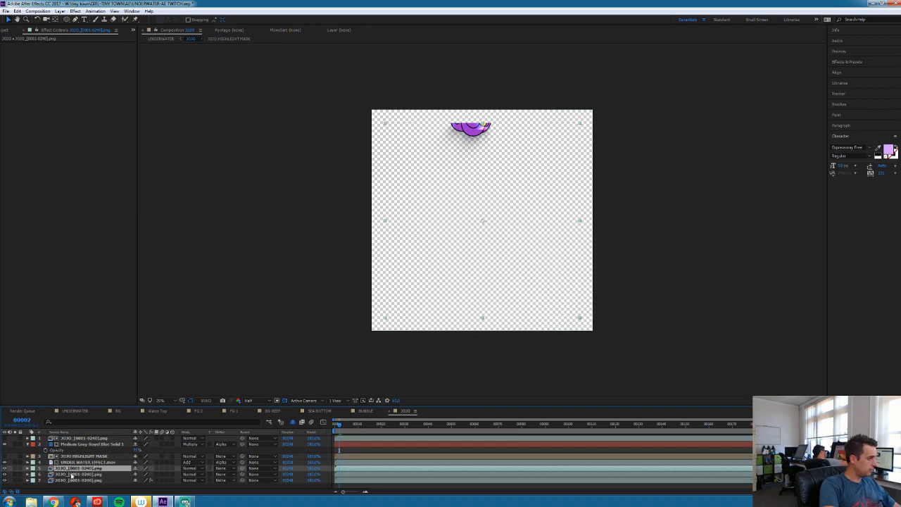
key("ctrl+d")
Set the label color of the two new JOJO copies to Pink
left_click(29, 475)
left_click(33, 468, "shift")
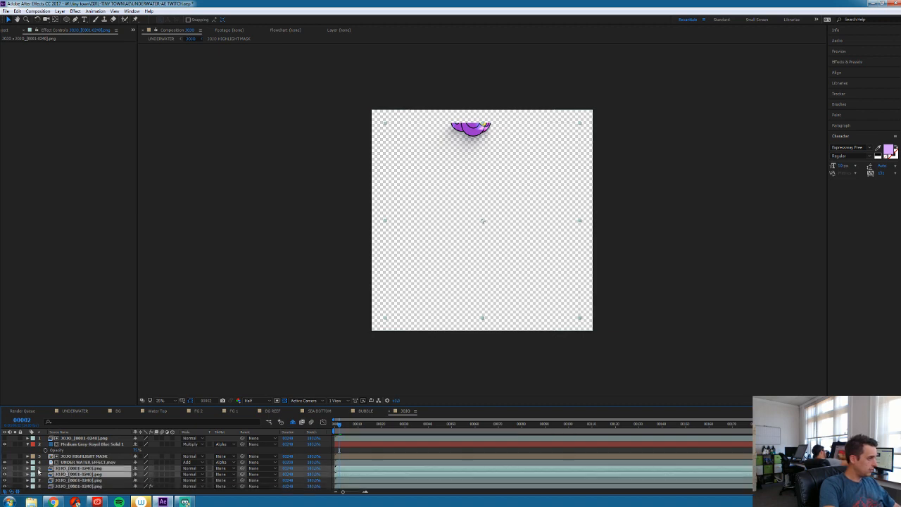
left_click(32, 468)
left_click(49, 372)
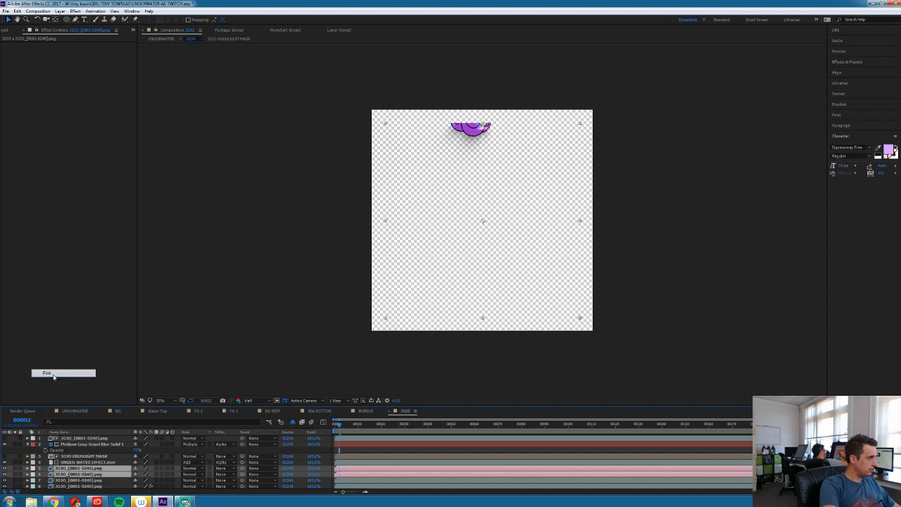
left_click(164, 479)
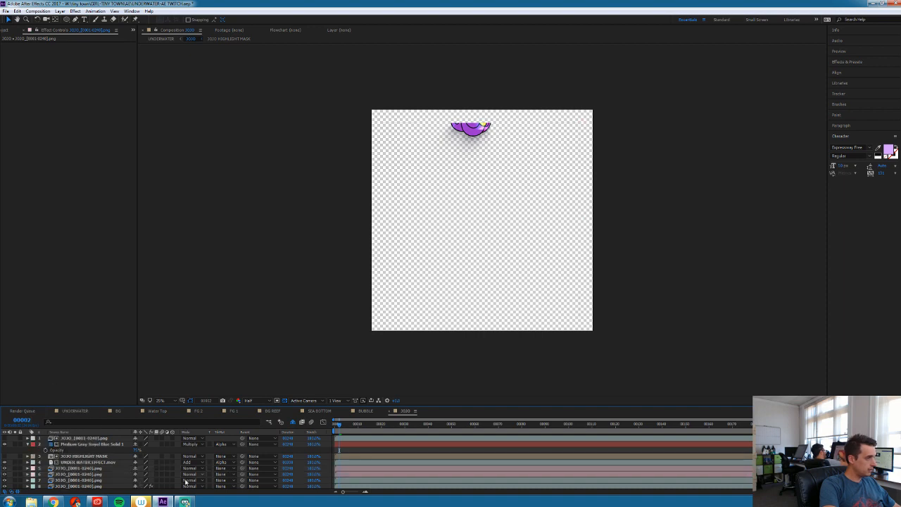
Give the lower pink JOJO copy an alpha inverted matte from the copy above it and set its blending mode to Add
left_click(225, 474)
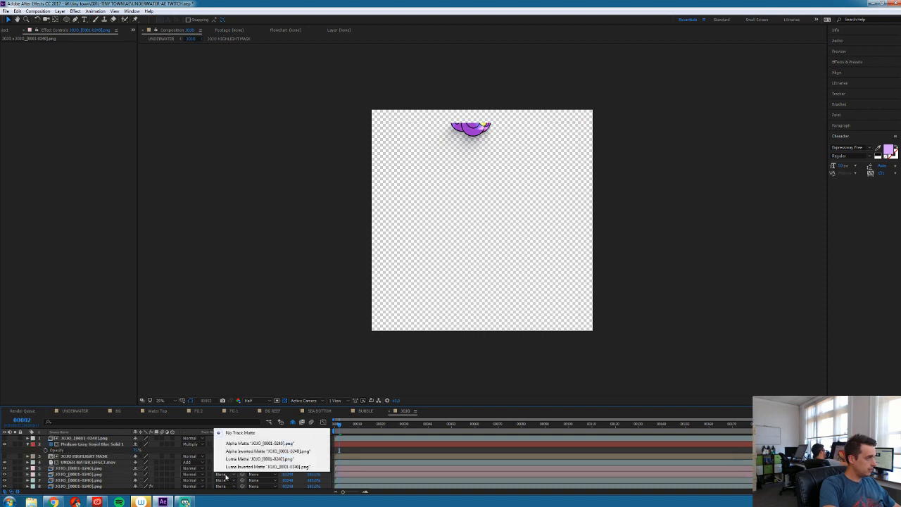
left_click(242, 451)
left_click(198, 476)
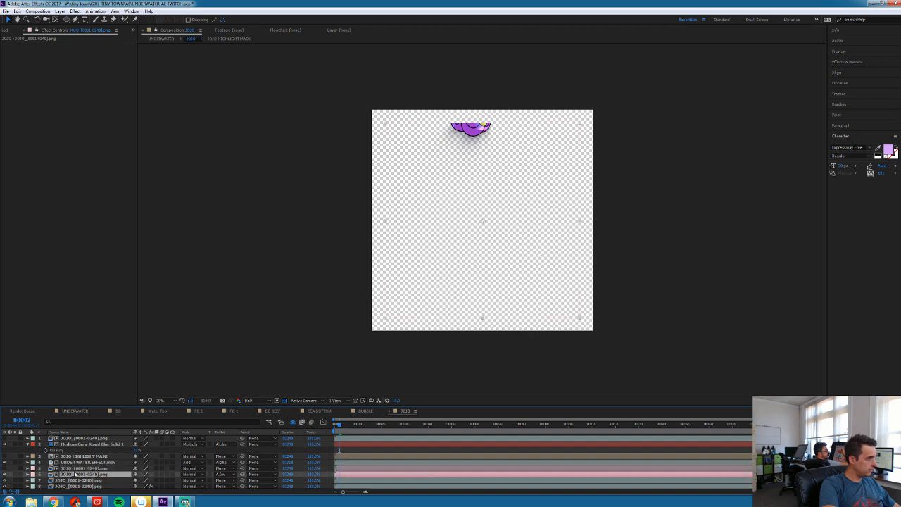
left_click(198, 476)
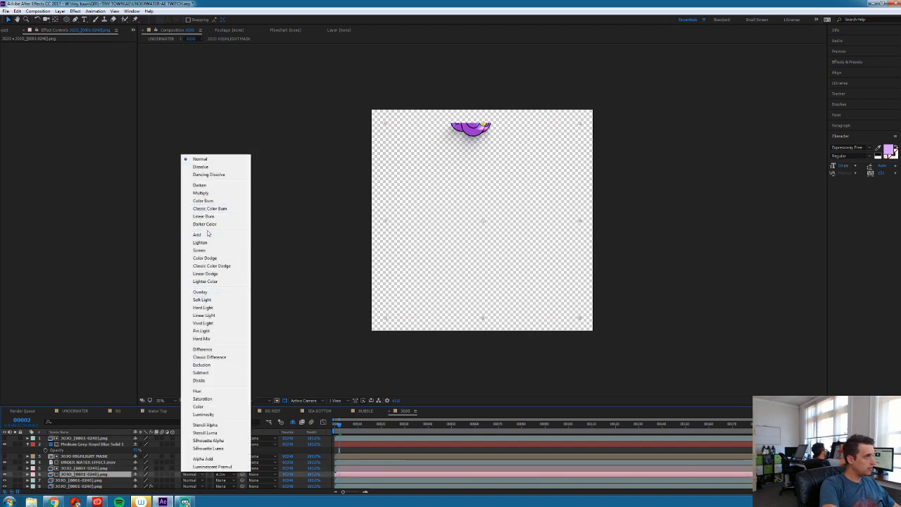
left_click(208, 234)
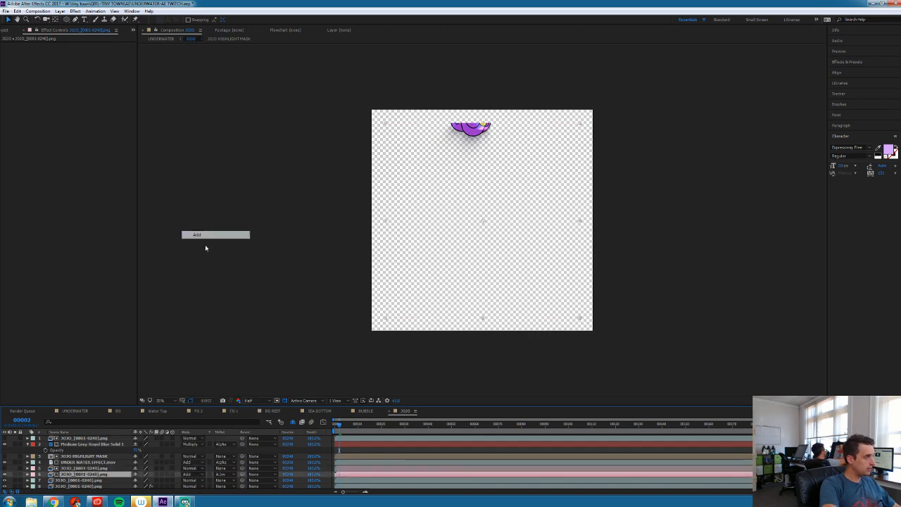
At frame 51, shift the upper pink JOJO matte copy slightly downward and soften it with a Gaussian Blur
left_click_drag(339, 424, 455, 433)
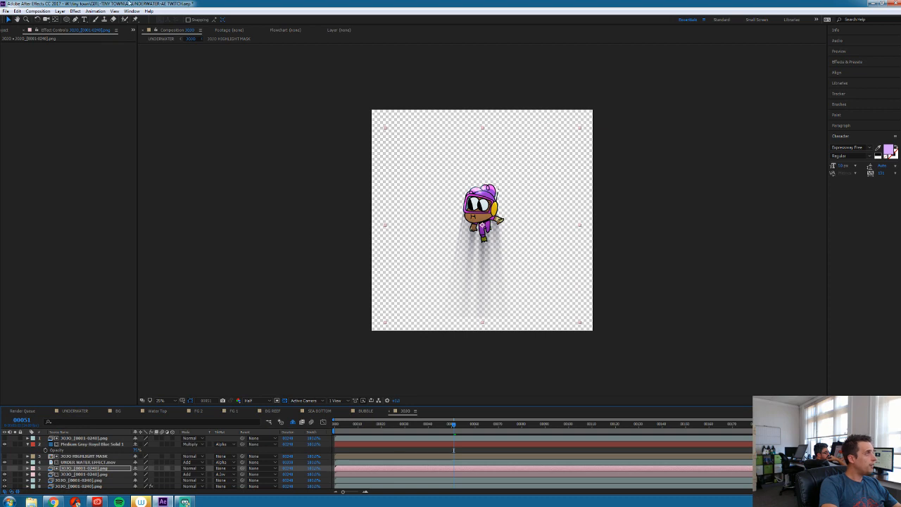
left_click(78, 12)
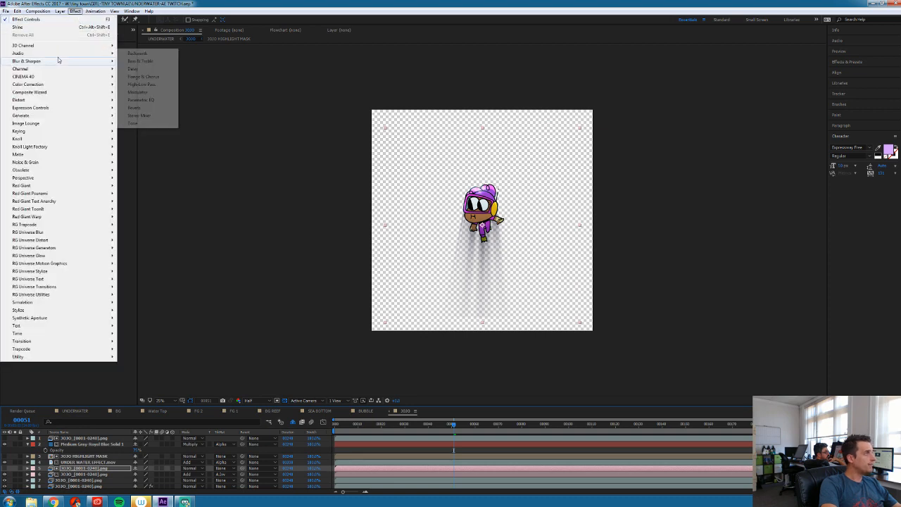
mouse_move(60, 62)
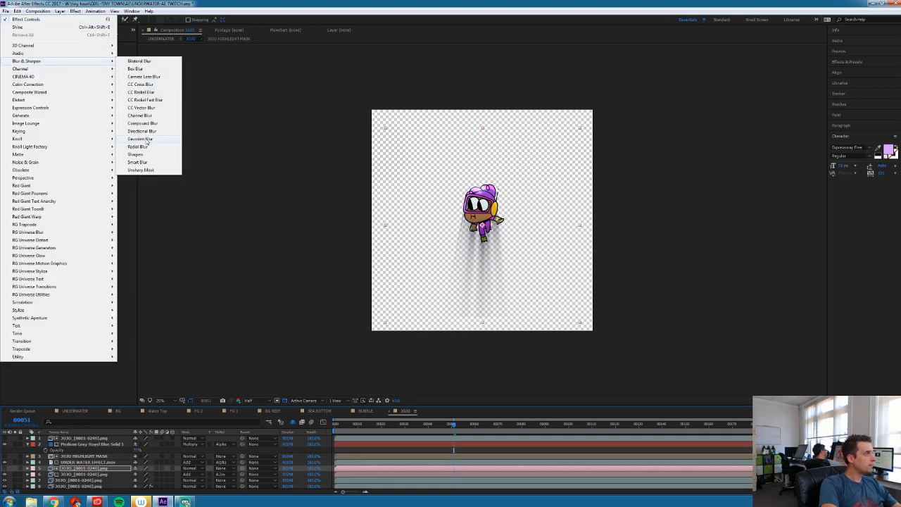
left_click(147, 141)
left_click(80, 50)
key("Return")
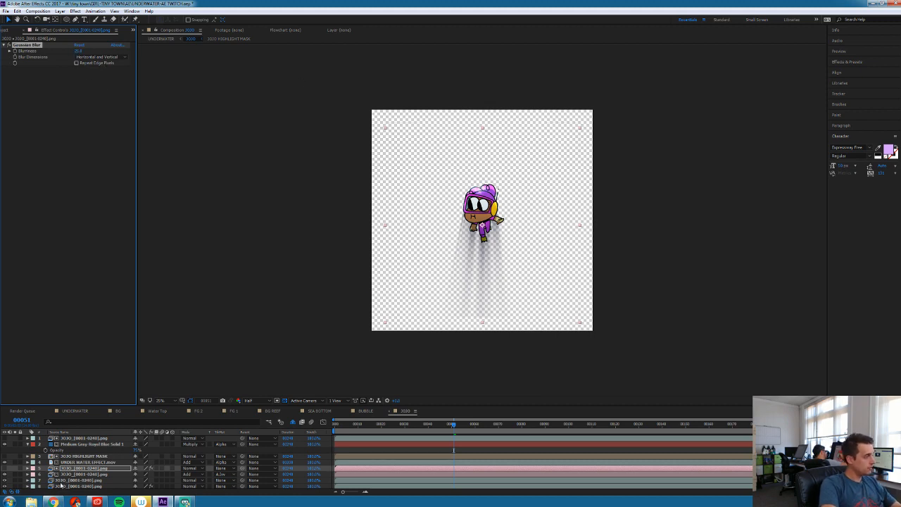
Set the lower pink JOJO copy's opacity to 51% and preview the JOJO composition
left_click(73, 475)
key("t")
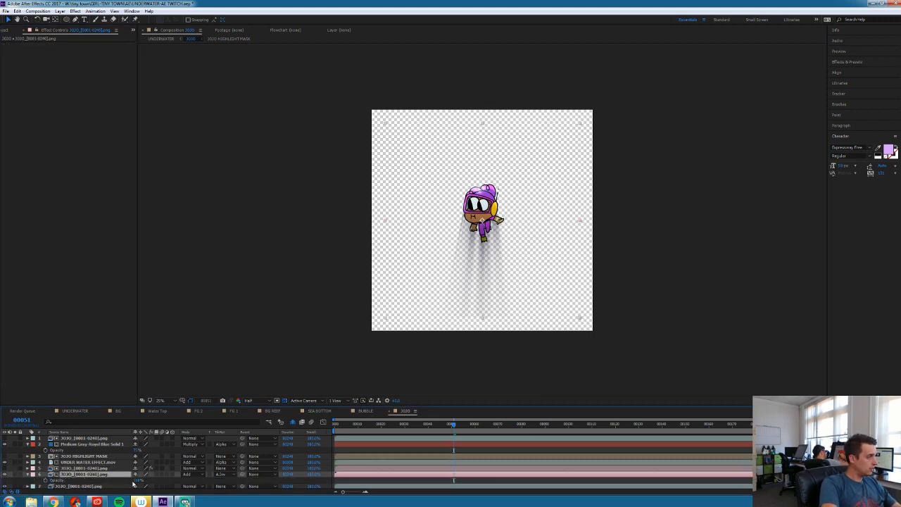
left_click(137, 480)
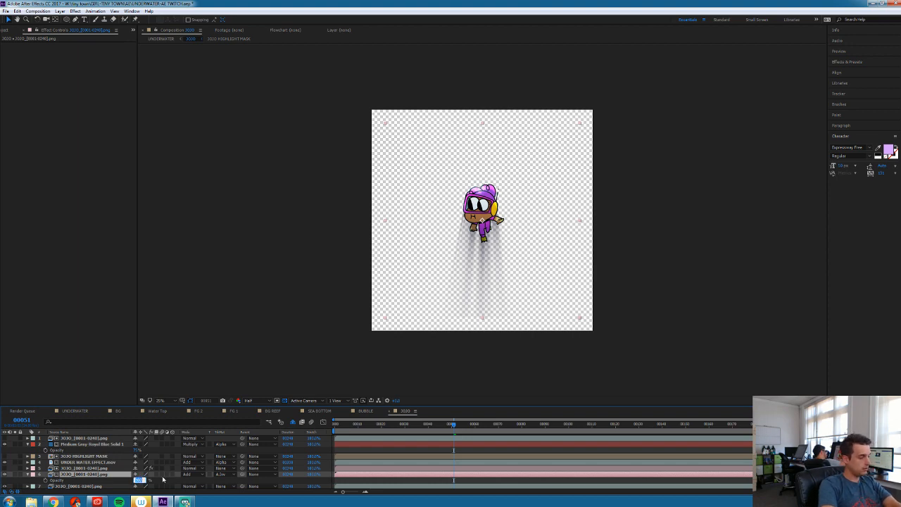
type("51")
key("Return")
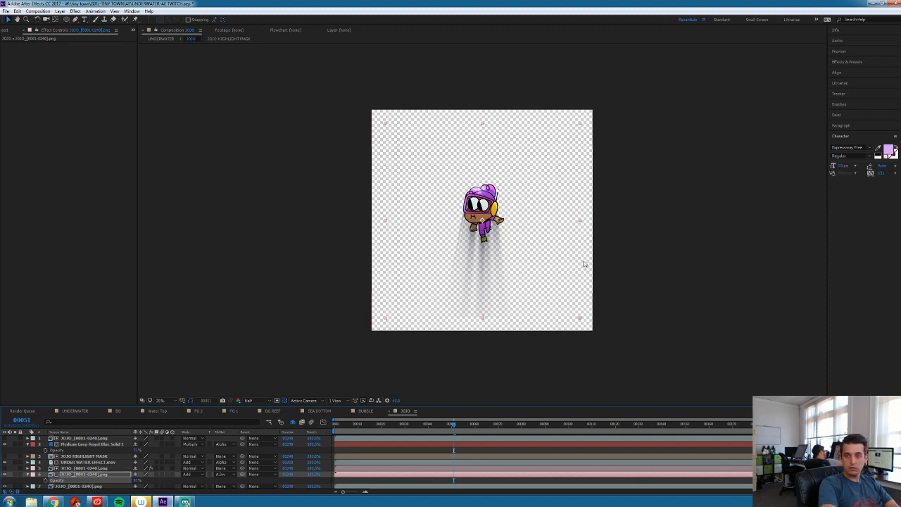
key("period")
key("space")
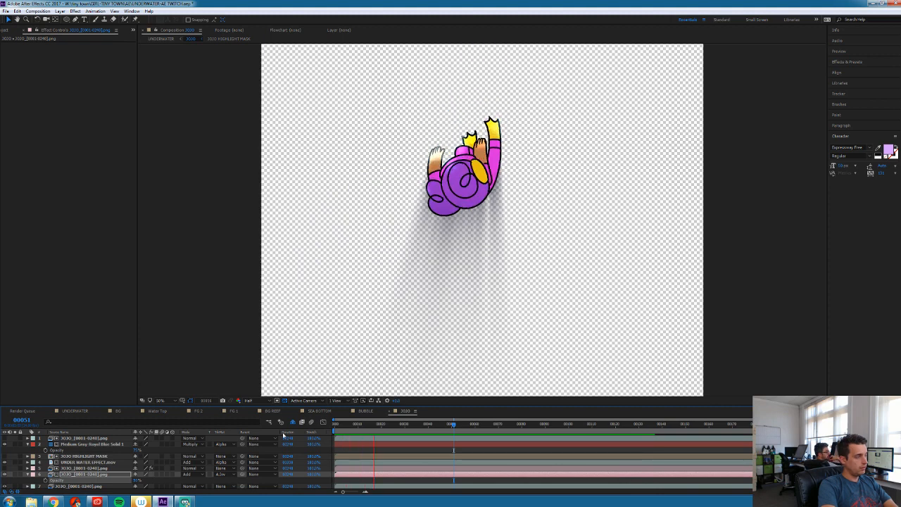
In the JOJO HIGHLIGHT MASK composition, apply Turbulent Displace to the upper, blurred JOJO matte layer
double_click(76, 457)
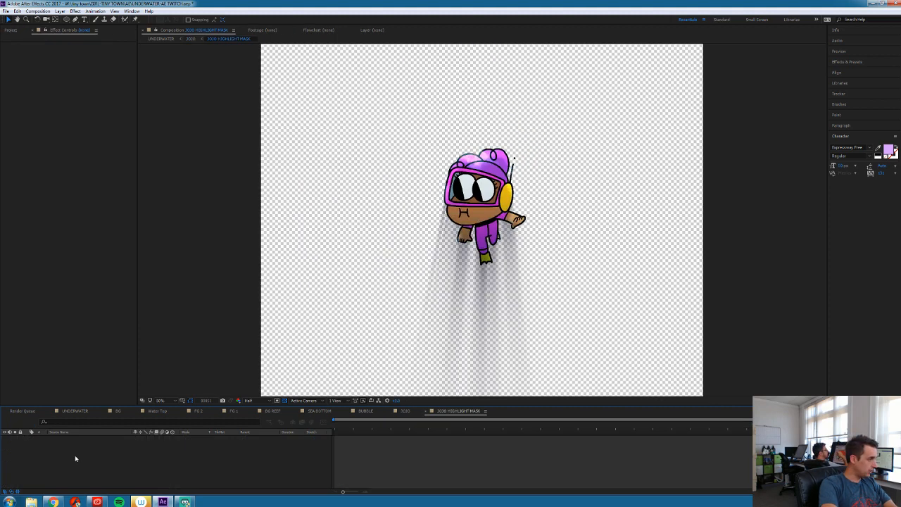
left_click(68, 446)
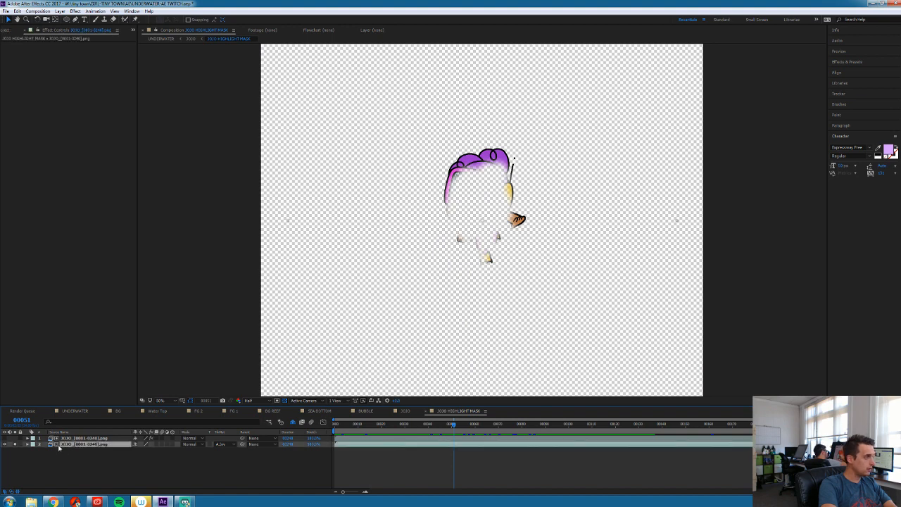
left_click(15, 444)
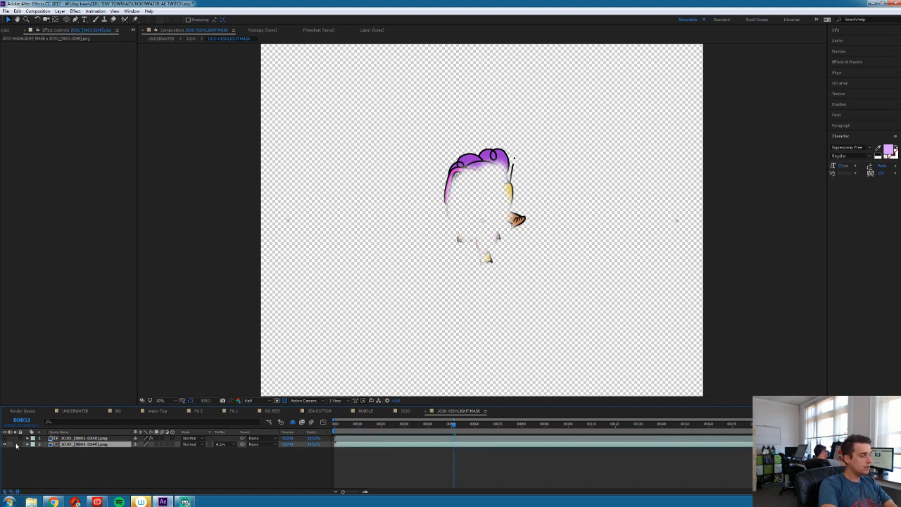
left_click(6, 445)
left_click(6, 446)
left_click(62, 438)
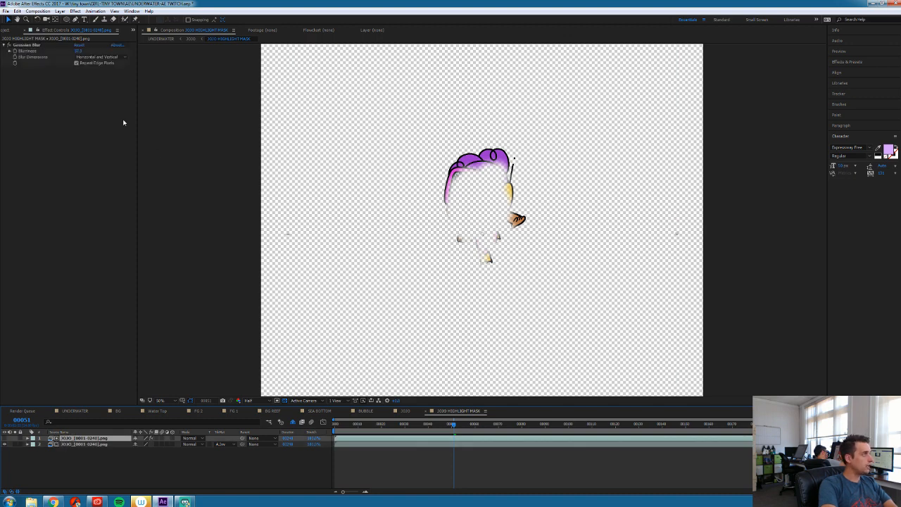
left_click(76, 11)
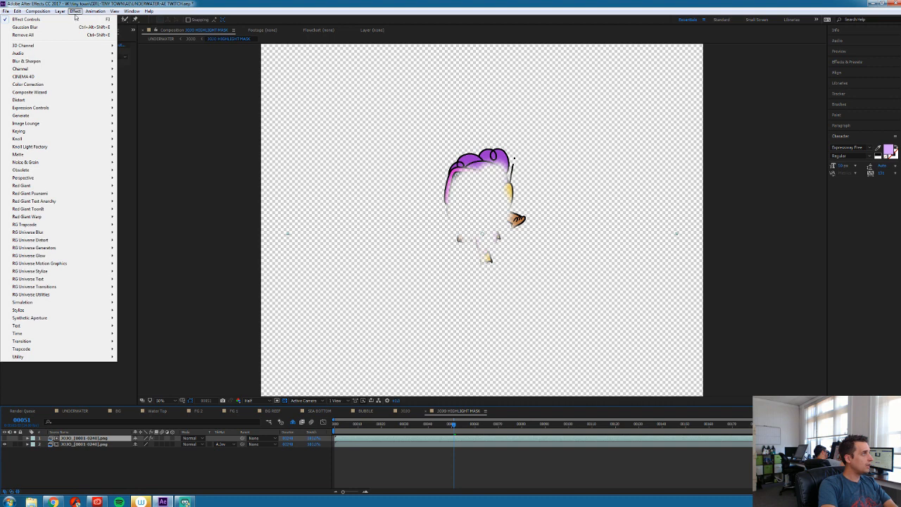
mouse_move(50, 103)
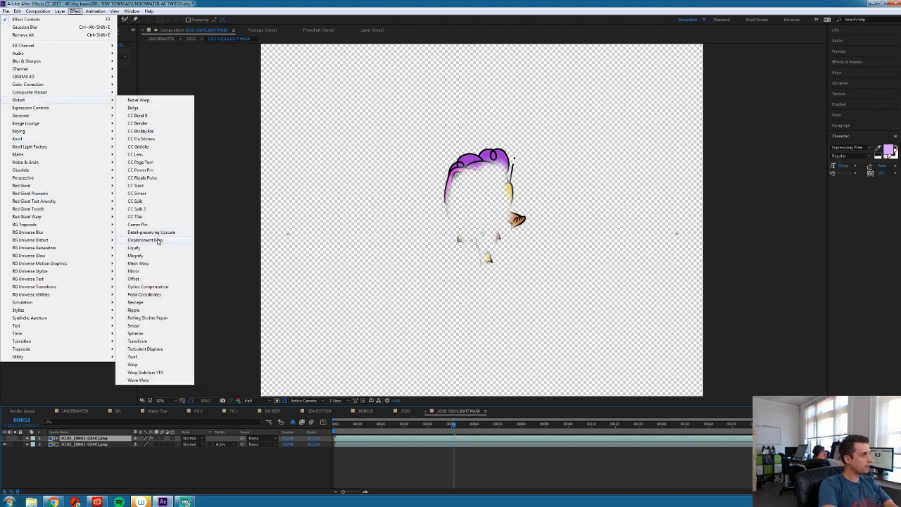
left_click(145, 349)
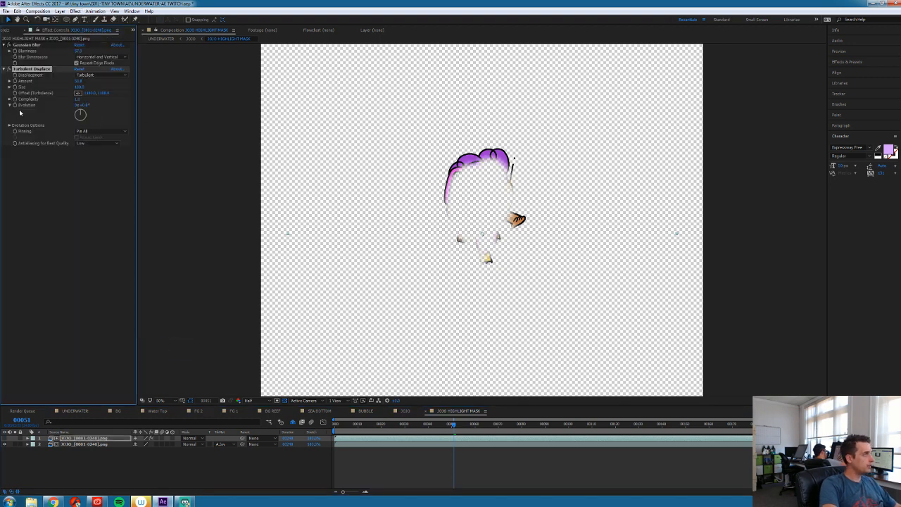
Drive the Turbulent Displace evolution with the expression time*150 and set the effect's size to 50
left_click(16, 105, "alt")
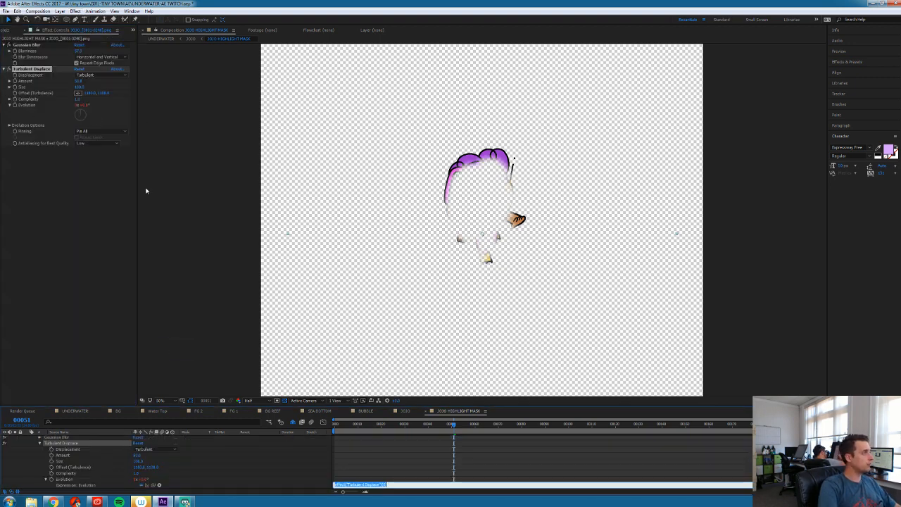
type("time*150")
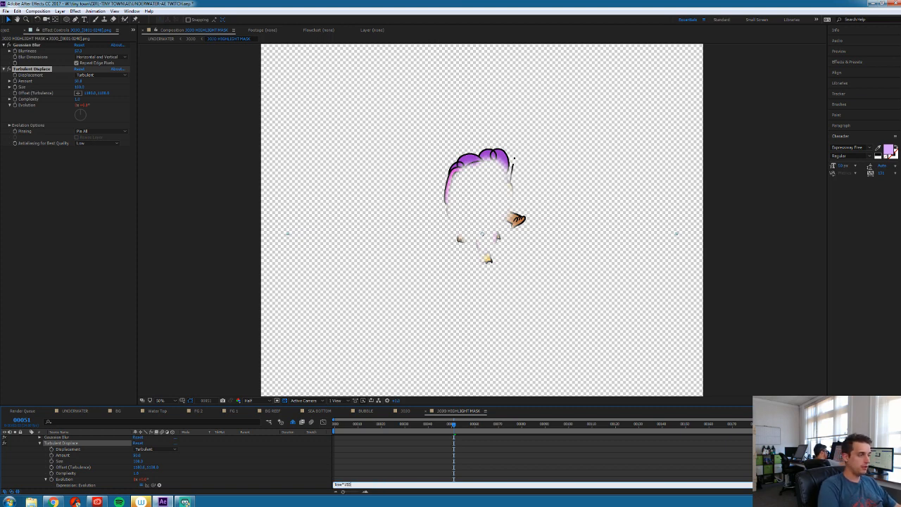
left_click(145, 190)
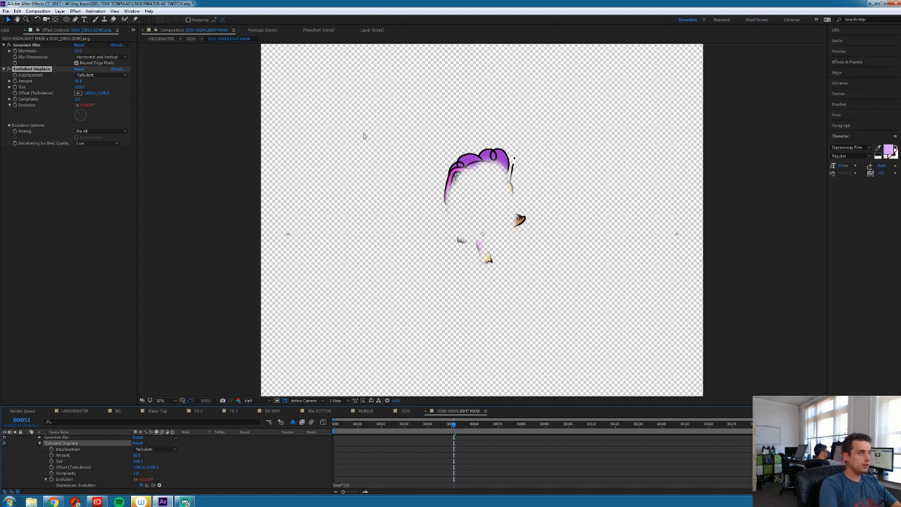
left_click(80, 87)
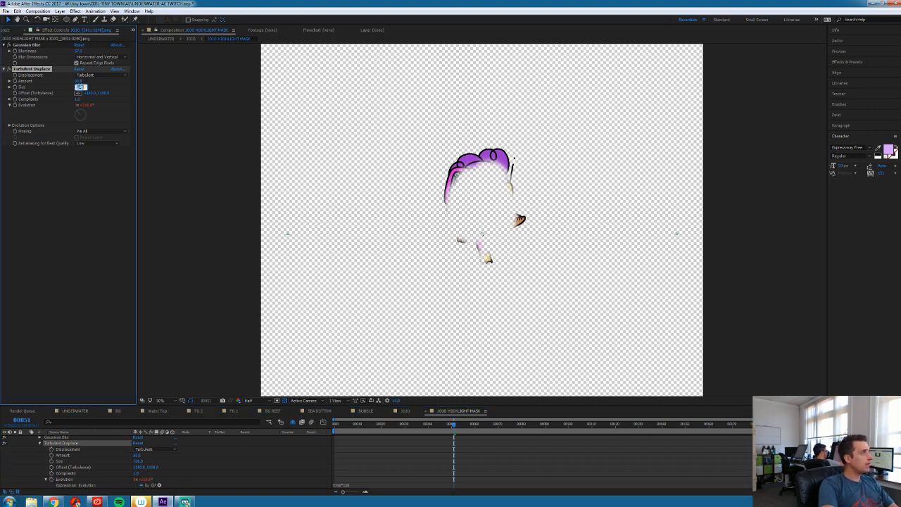
key("Return")
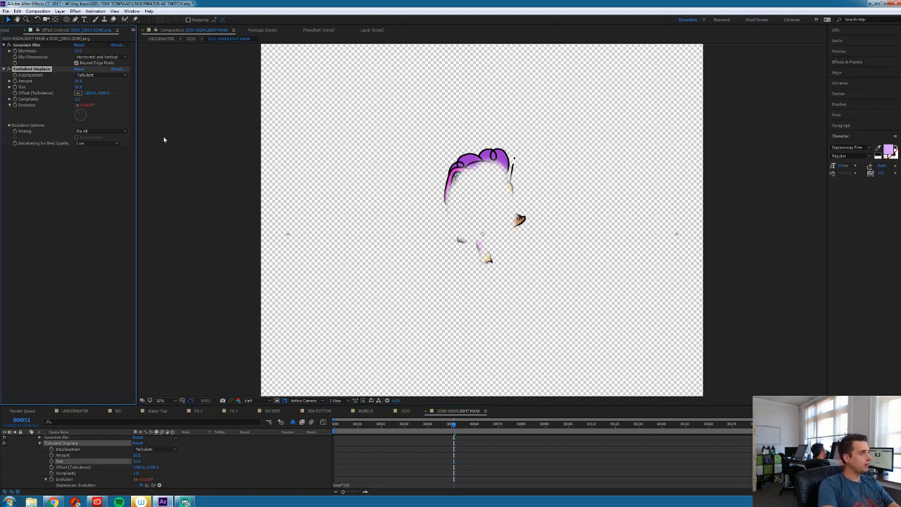
scroll(29, 448, "up", 1)
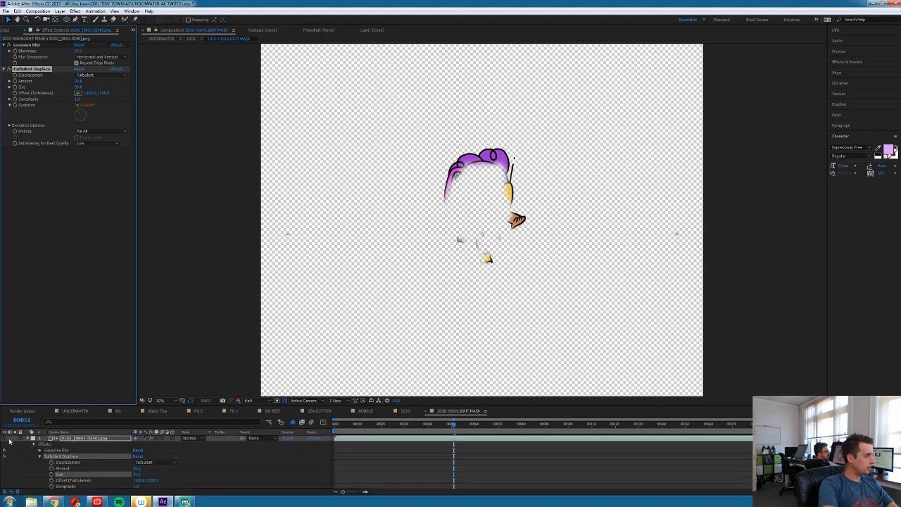
Preview the displaced matte on its own, the masked result, and the highlights in the JOJO composition
left_click(16, 438)
key("space")
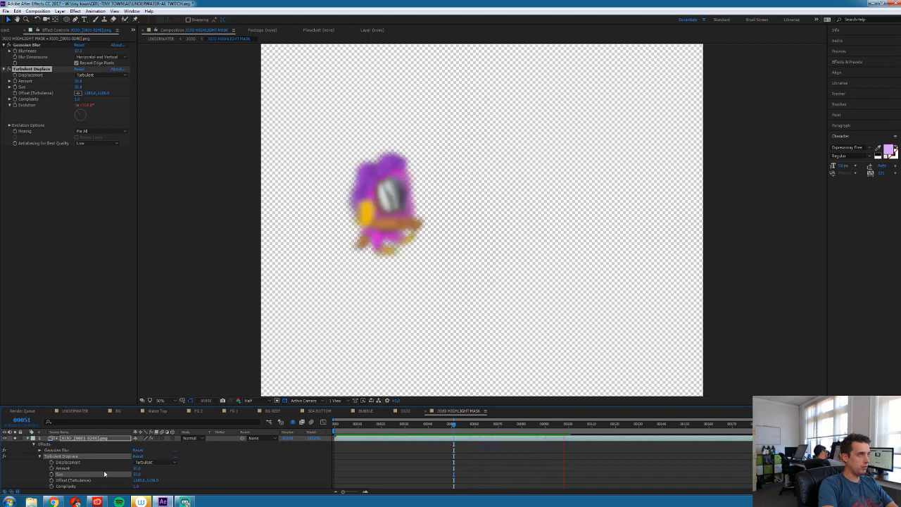
left_click(15, 439)
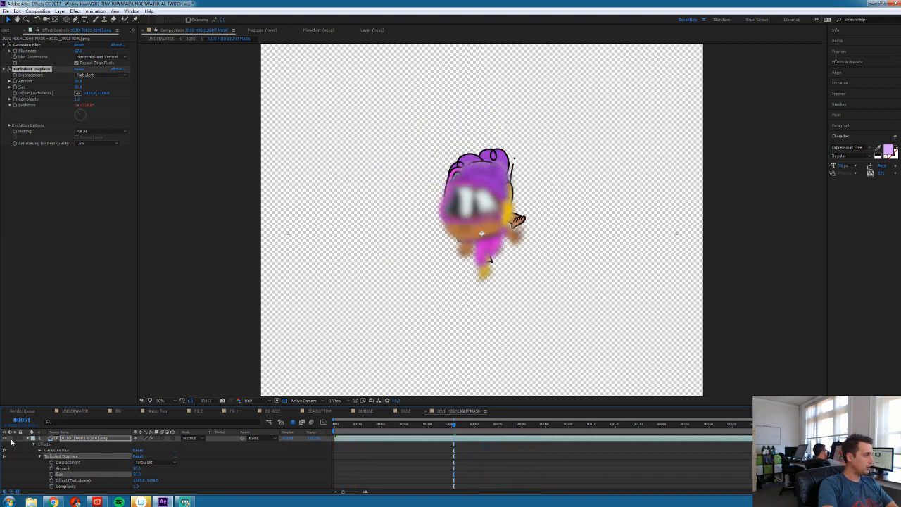
left_click(6, 439)
key("space")
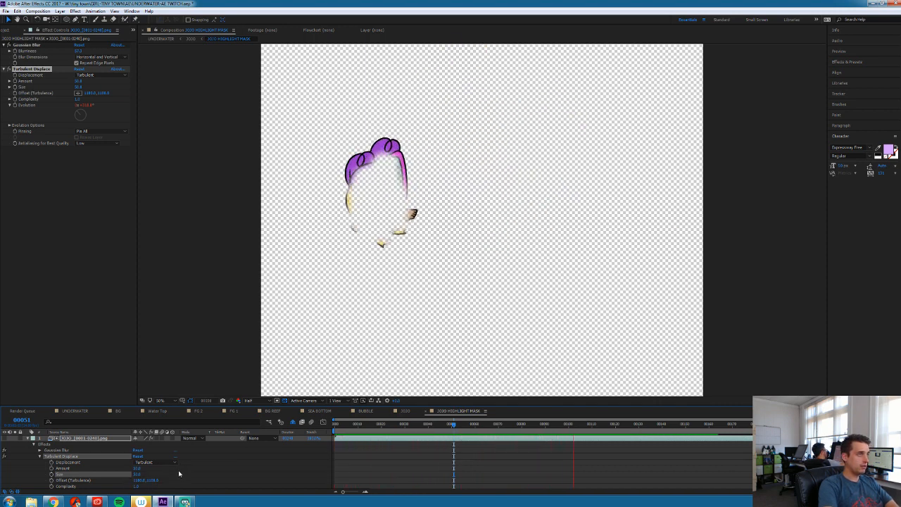
left_click(405, 411)
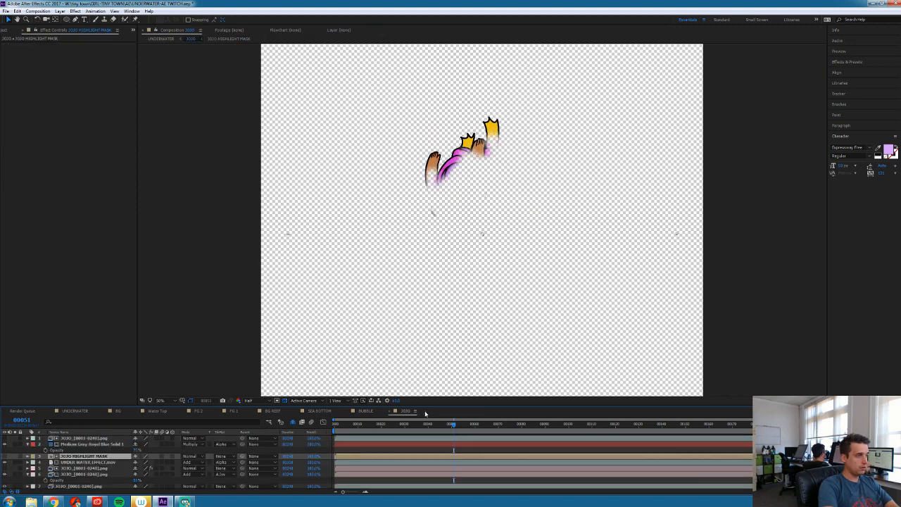
key("space")
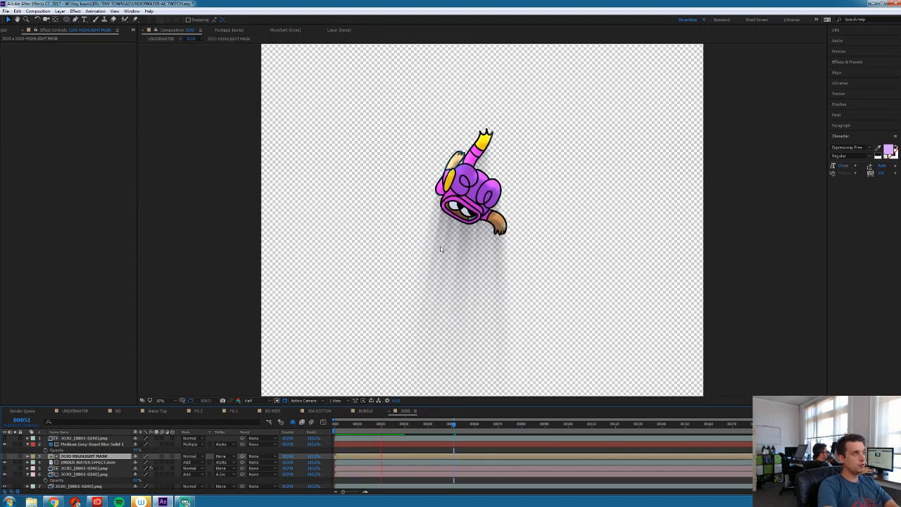
scroll(425, 212, "down", 2)
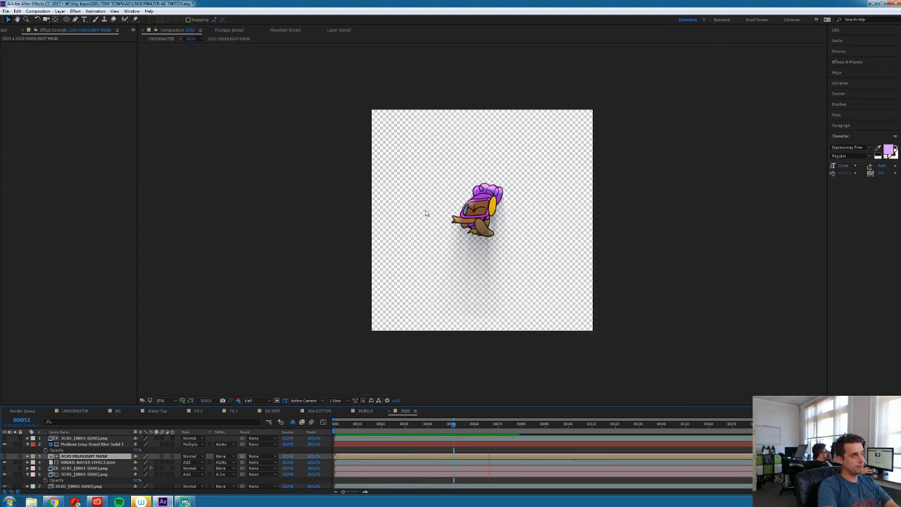
scroll(425, 212, "up", 2)
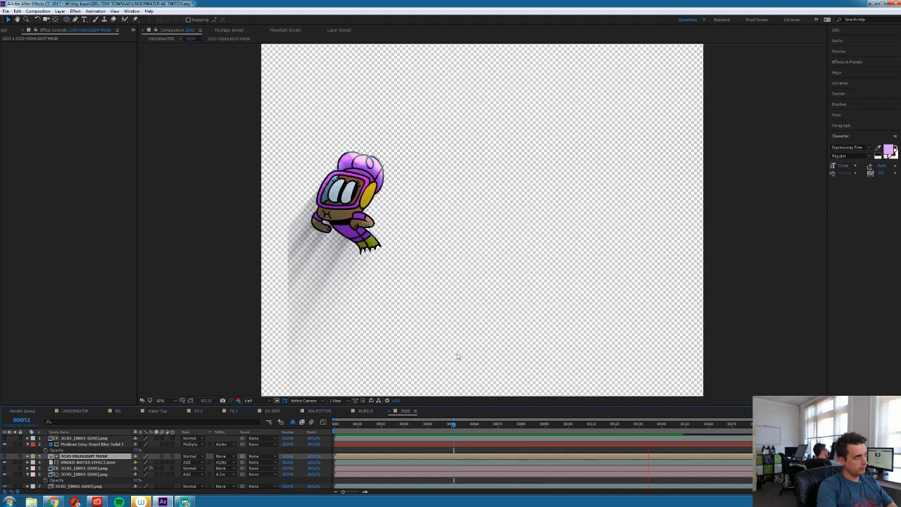
In the UNDERWATER composition, hide the FISH layer and the BADFISH and DOT shadow sequences, and preview JOJO alone in the scene
left_click(75, 410)
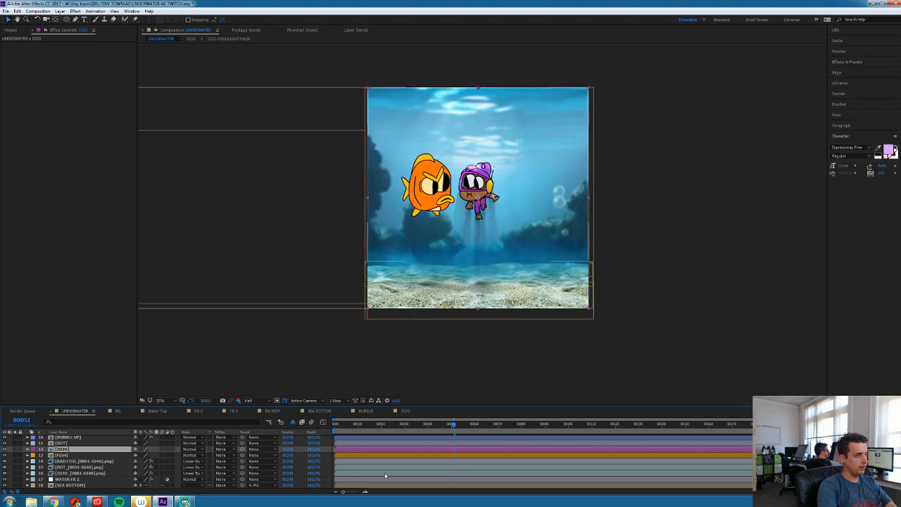
scroll(492, 208, "up", 2)
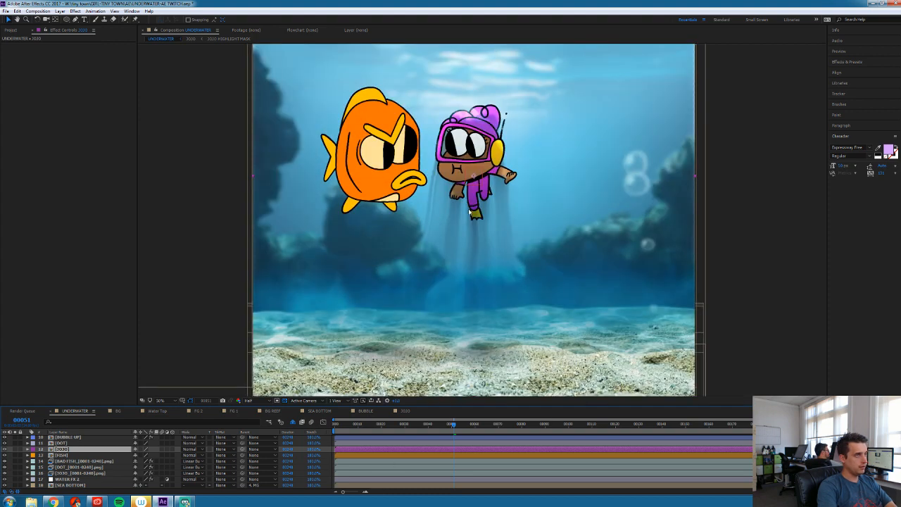
left_click(5, 456)
left_click(5, 473)
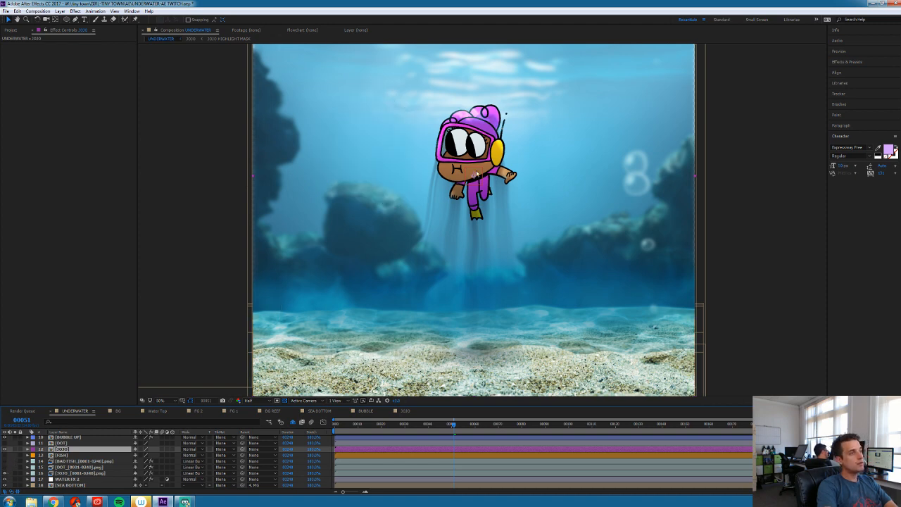
scroll(477, 174, "down", 2)
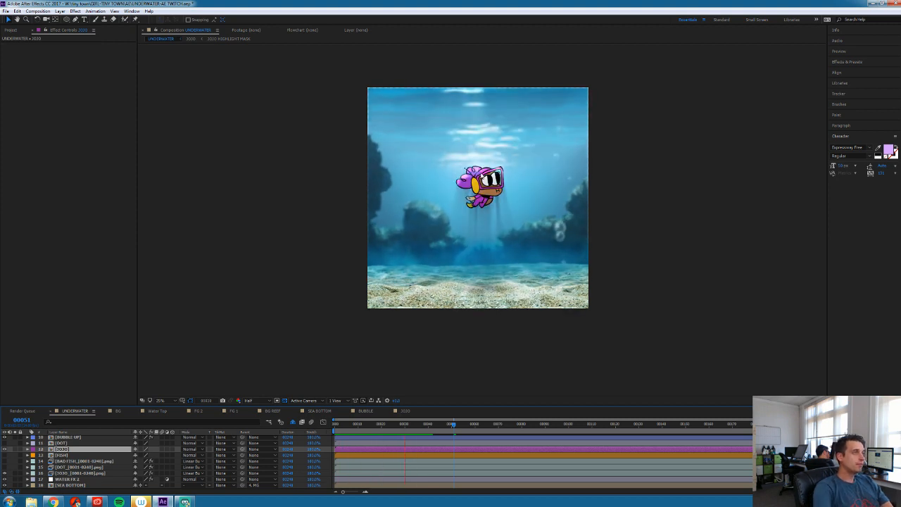
left_click(469, 449)
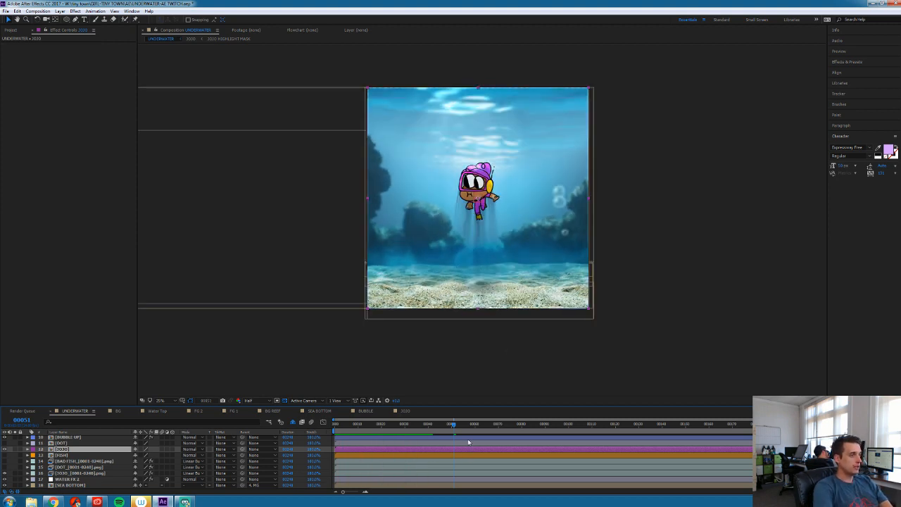
Create a blue solid named SPLASH directly above the MAIN NULL layer
scroll(465, 446, "up", 3)
left_click(68, 444)
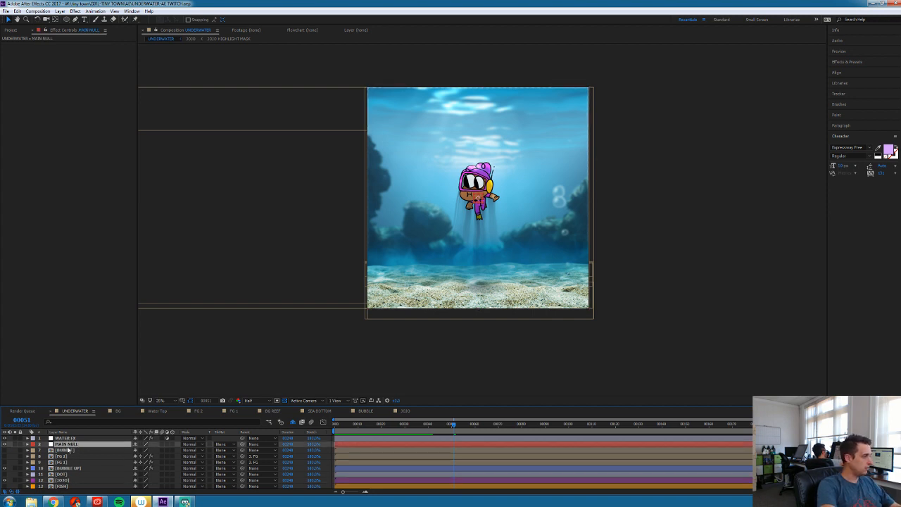
key("ctrl+y")
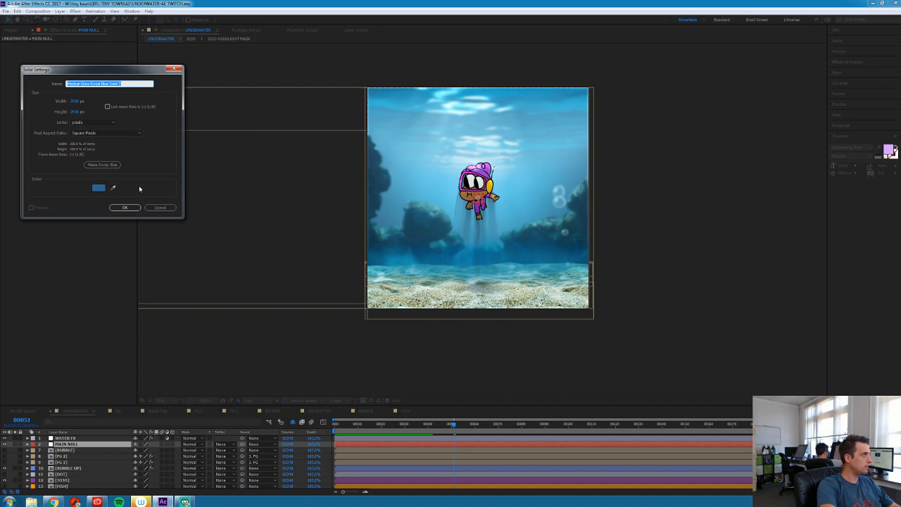
type("G")
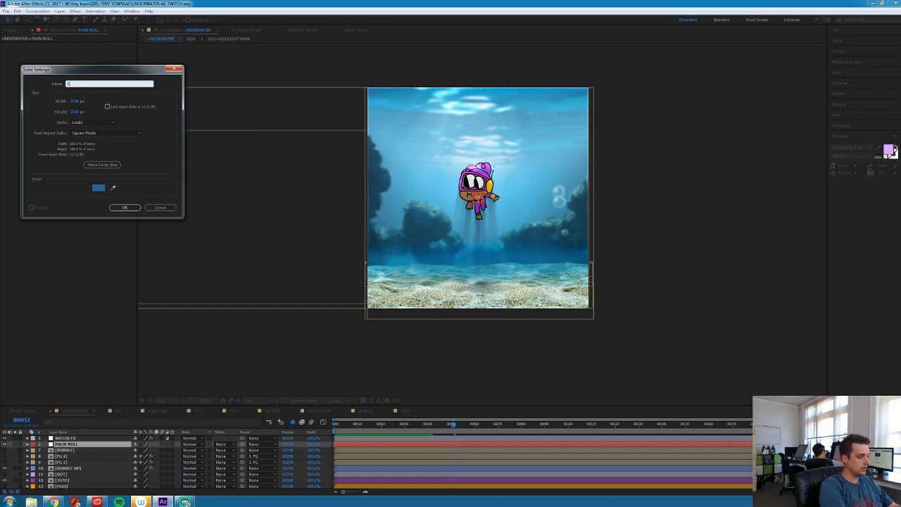
type("PLASH")
key("Return")
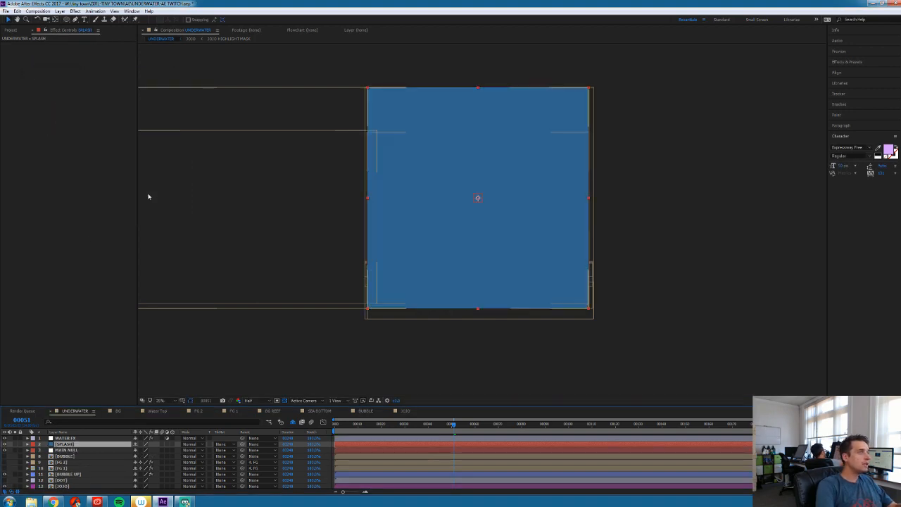
Apply the Trapcode Particular effect to the SPLASH solid and set its emitter type to Sphere
left_click(81, 11)
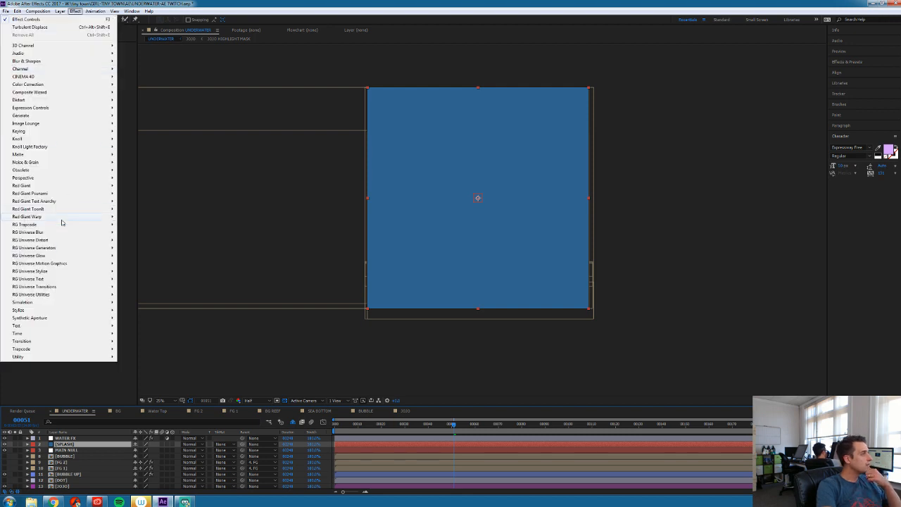
mouse_move(74, 350)
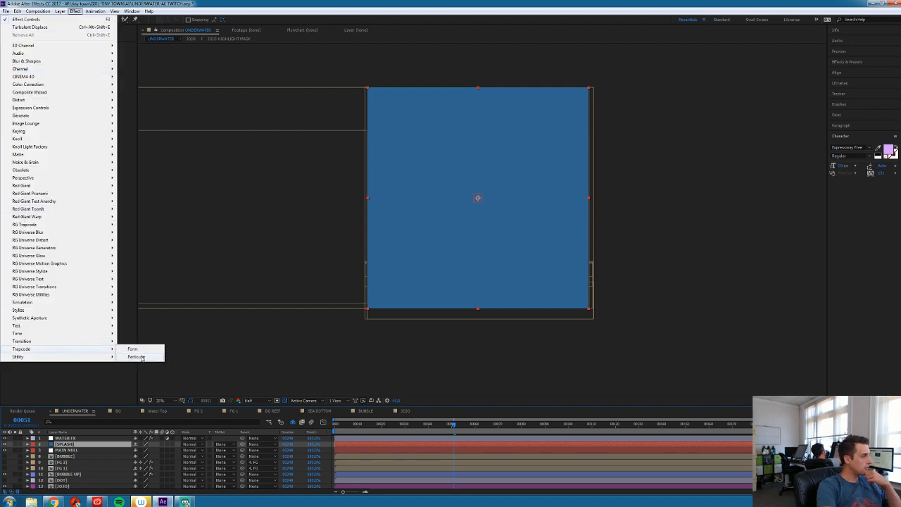
left_click(136, 358)
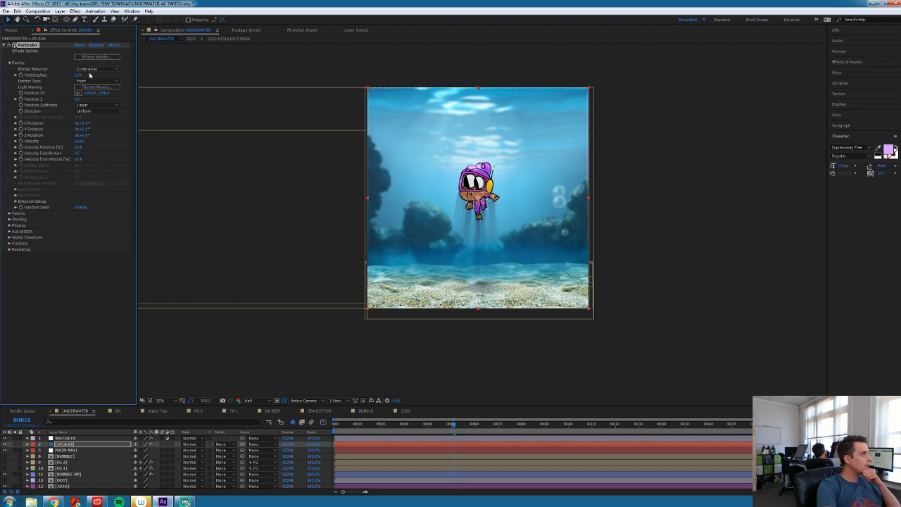
left_click(85, 82)
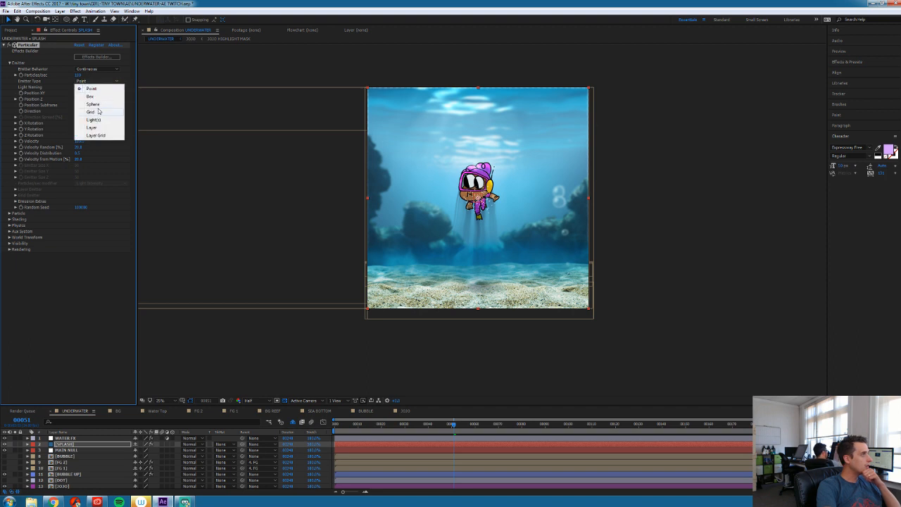
left_click(93, 105)
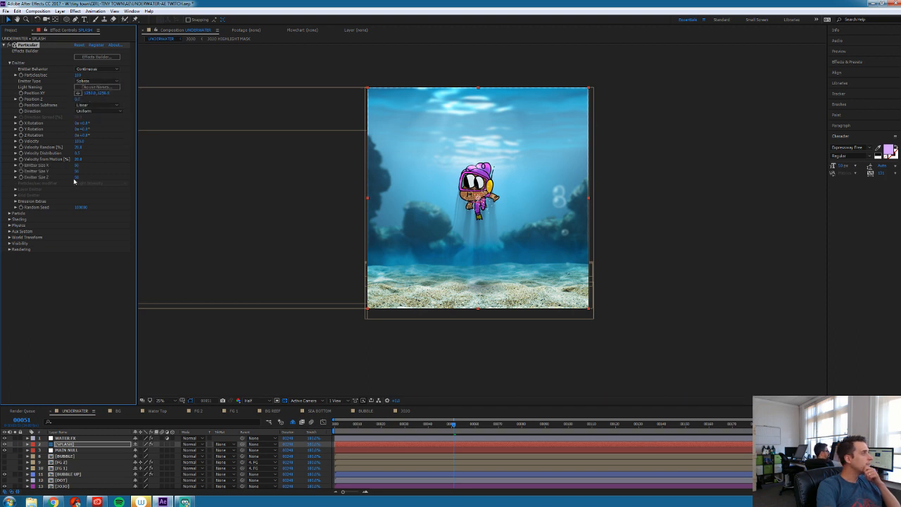
Set the particle gravity to about -240 so the particles rise, preview the motion, and raise the Physics Time Factor
left_click(9, 214)
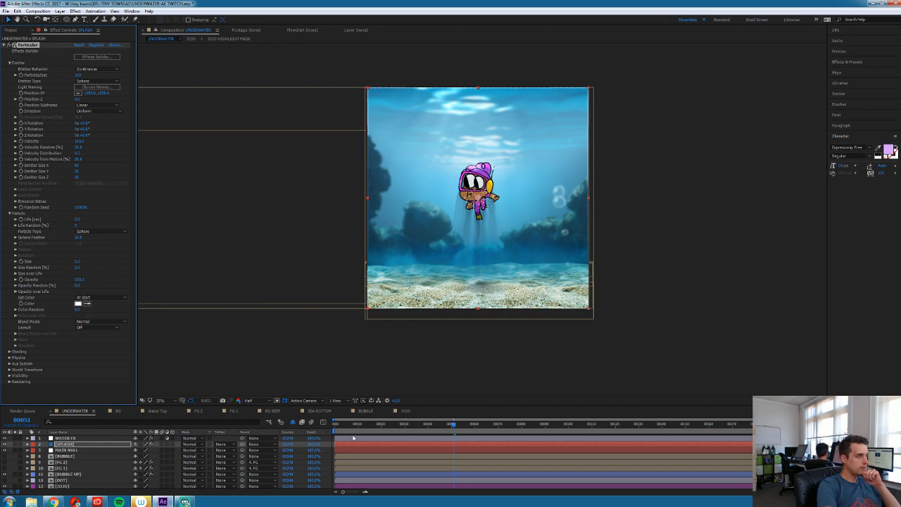
key("Home")
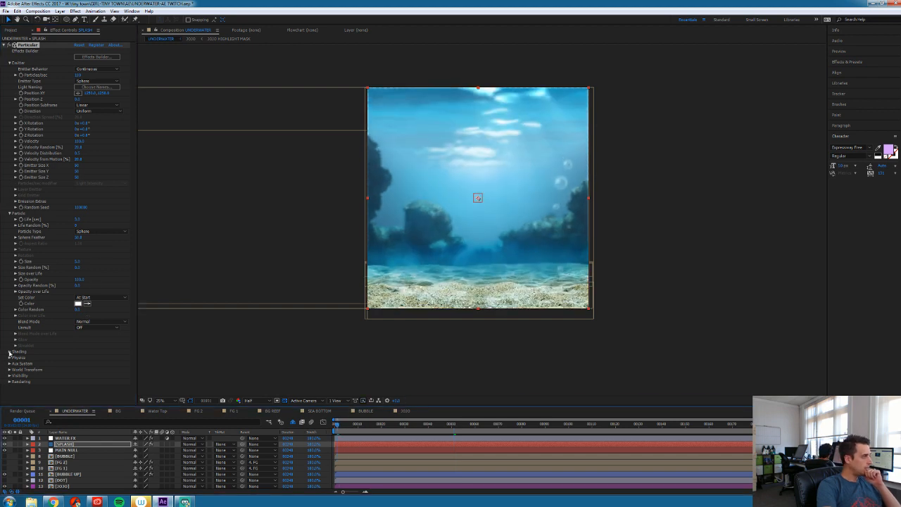
left_click(9, 358)
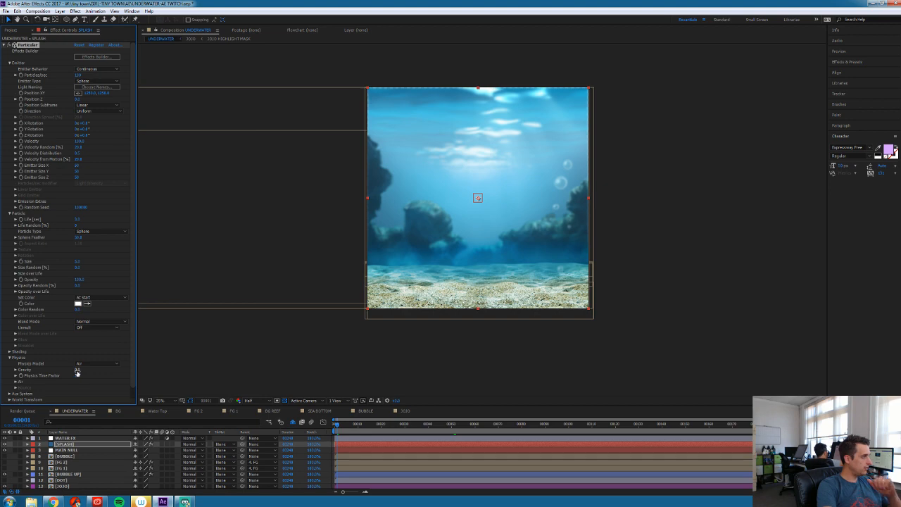
left_click_drag(77, 370, 74, 370)
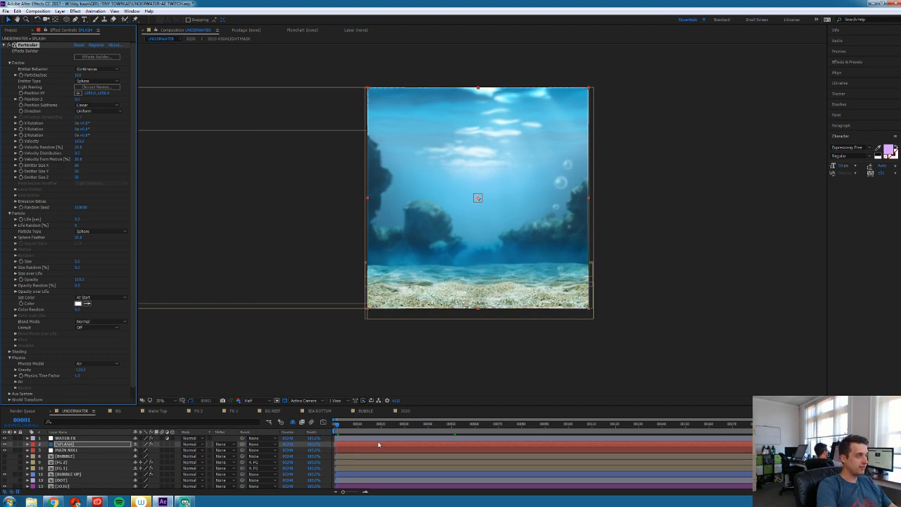
key("space")
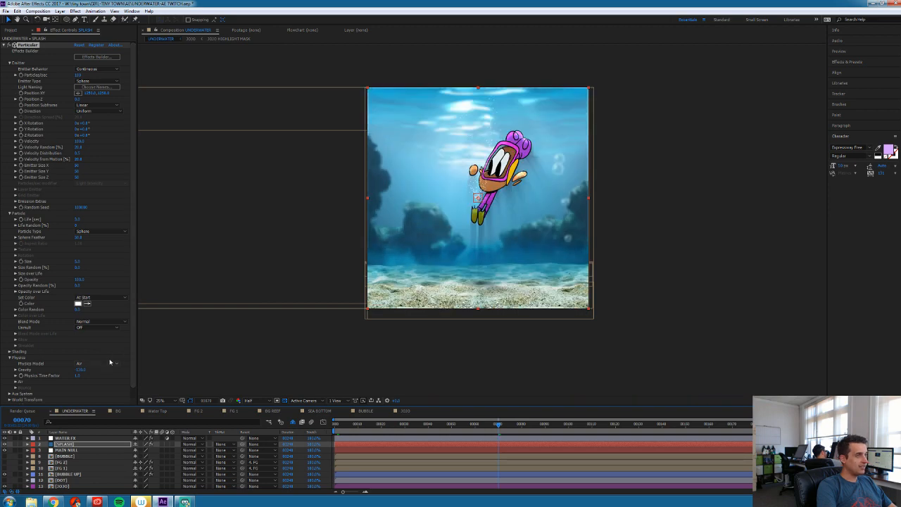
left_click_drag(79, 375, 76, 370)
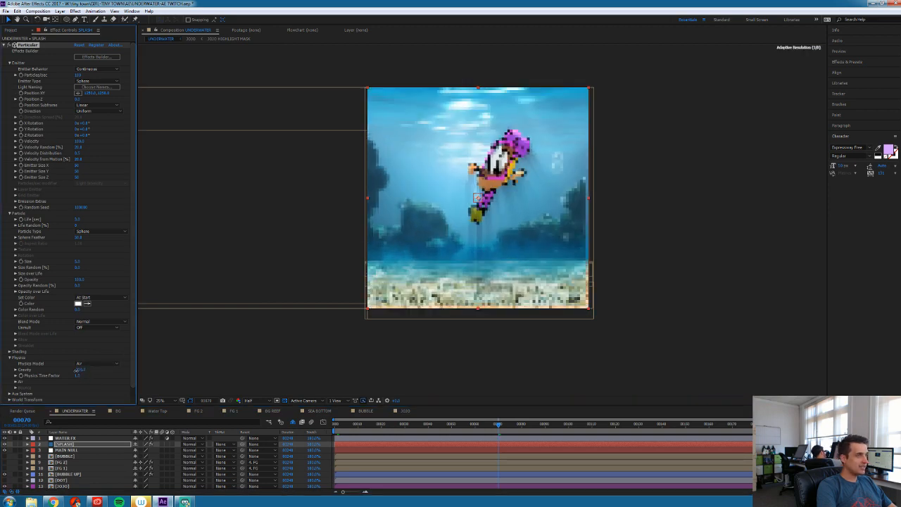
left_click(80, 376)
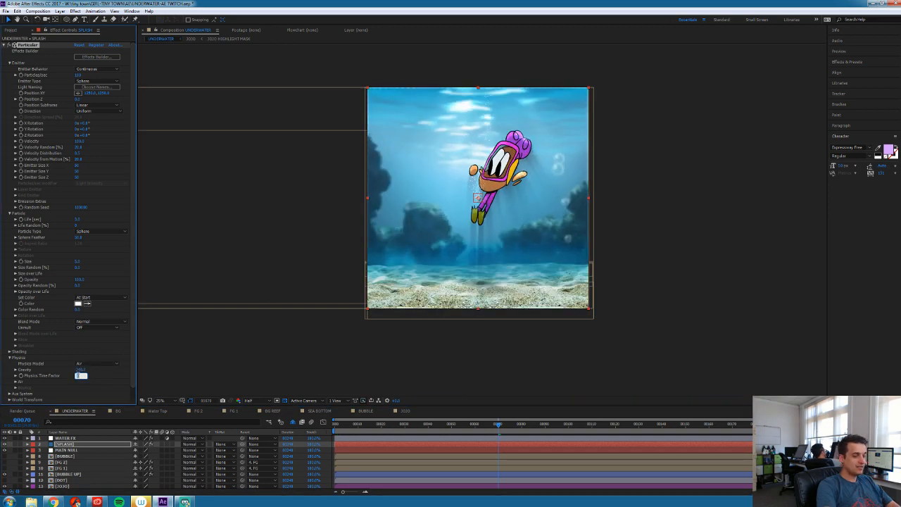
key("Return")
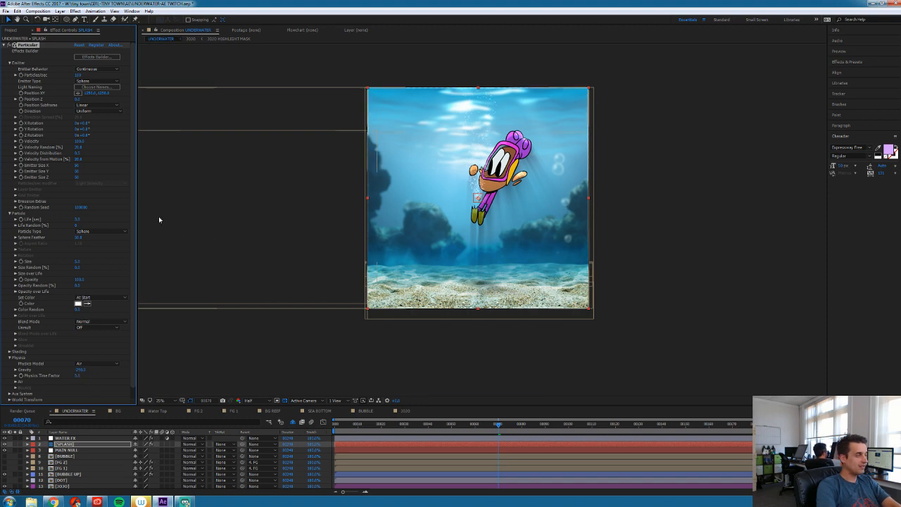
Solo the SPLASH layer with the transparency grid off and enlarge the emitter size in X, Y and Z
left_click_drag(77, 166, 140, 174)
left_click(16, 444)
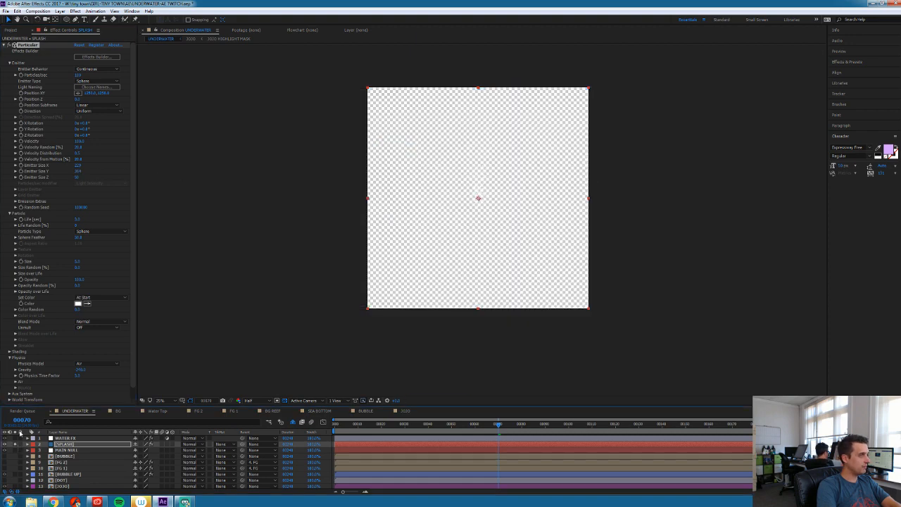
left_click(285, 401)
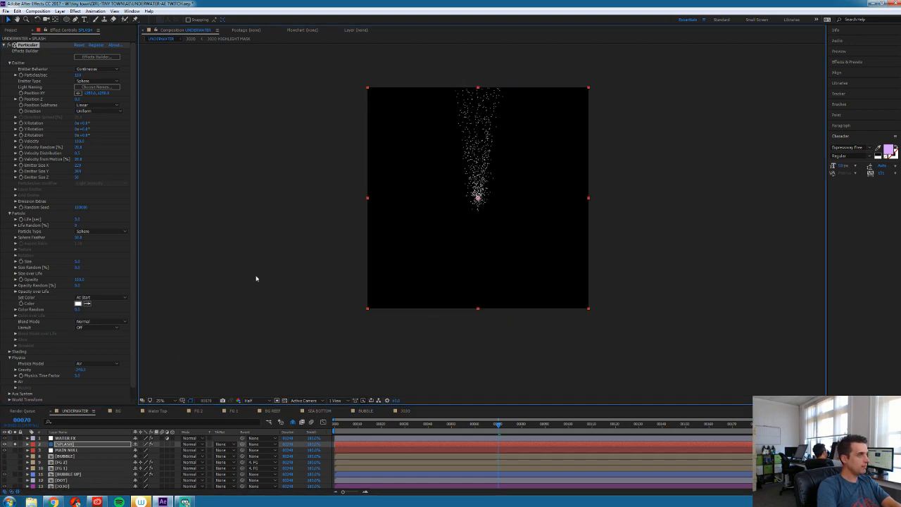
left_click_drag(77, 178, 140, 184)
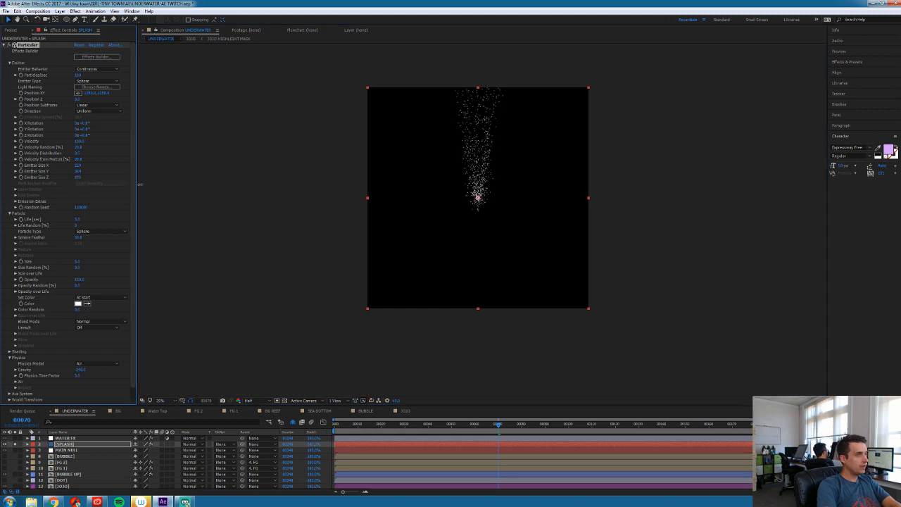
left_click_drag(79, 166, 141, 167)
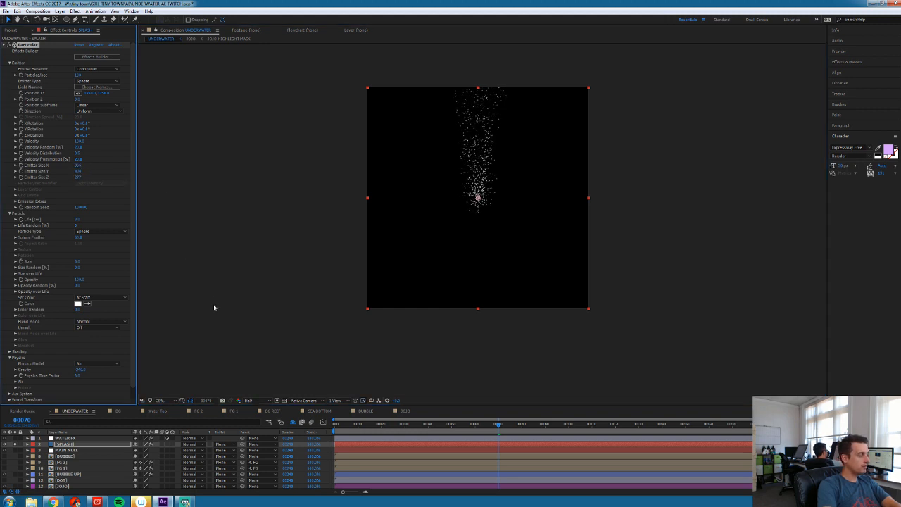
Set the particles' Air Resistance to 1 in the Air physics settings
left_click(15, 382)
scroll(71, 376, "down", 2)
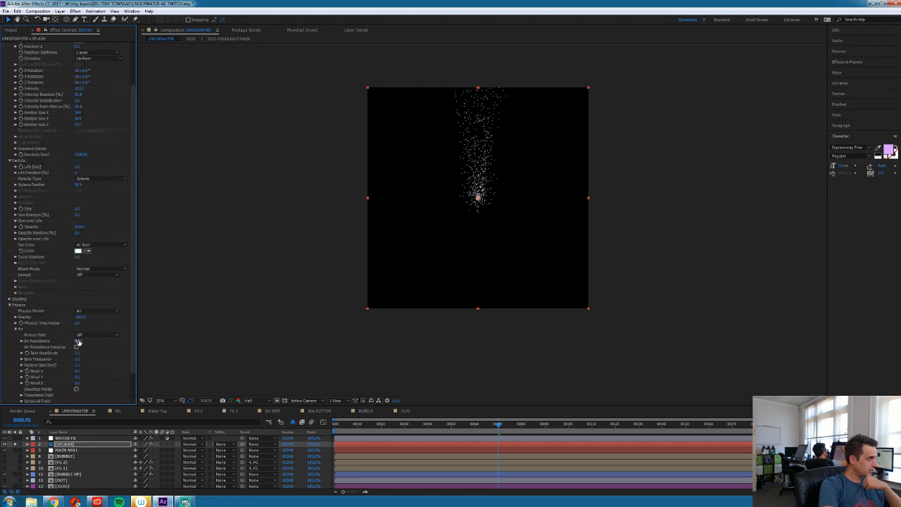
left_click(77, 341)
type("1")
key("Return")
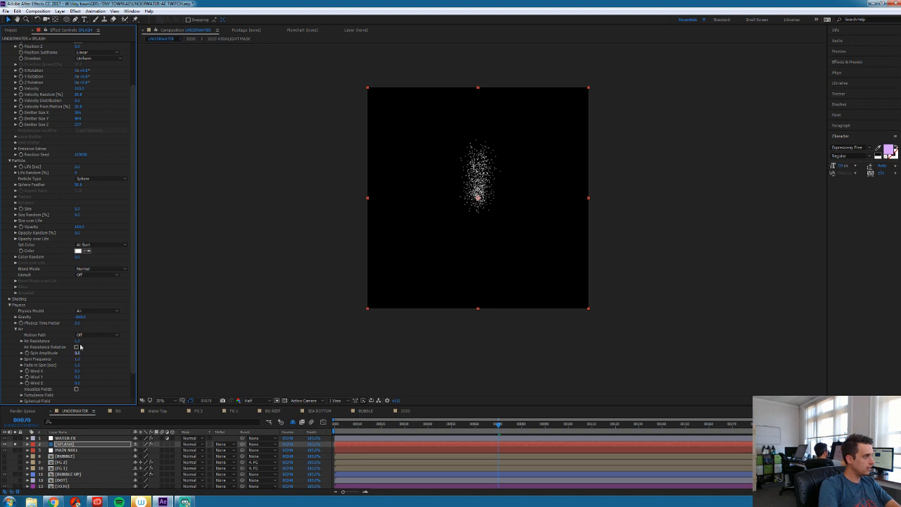
Increase the Affect Position of the Turbulence Field and preview the particle movement from near the start of the timeline
left_click(22, 395)
scroll(42, 367, "down", 3)
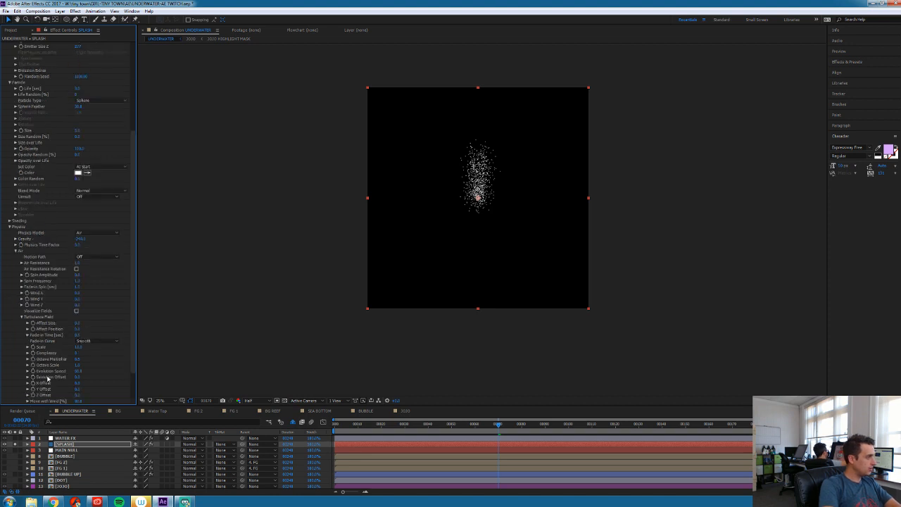
left_click(77, 329)
type("20")
key("Return")
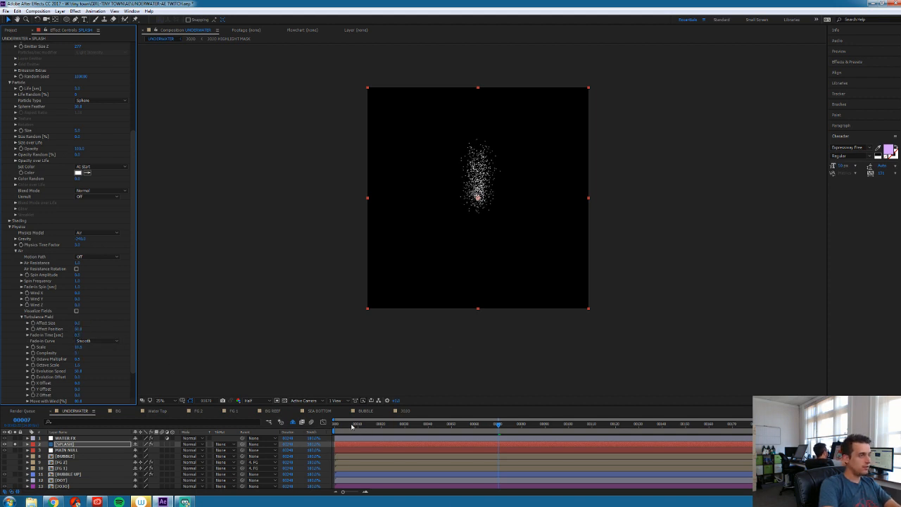
left_click(353, 424)
key("space")
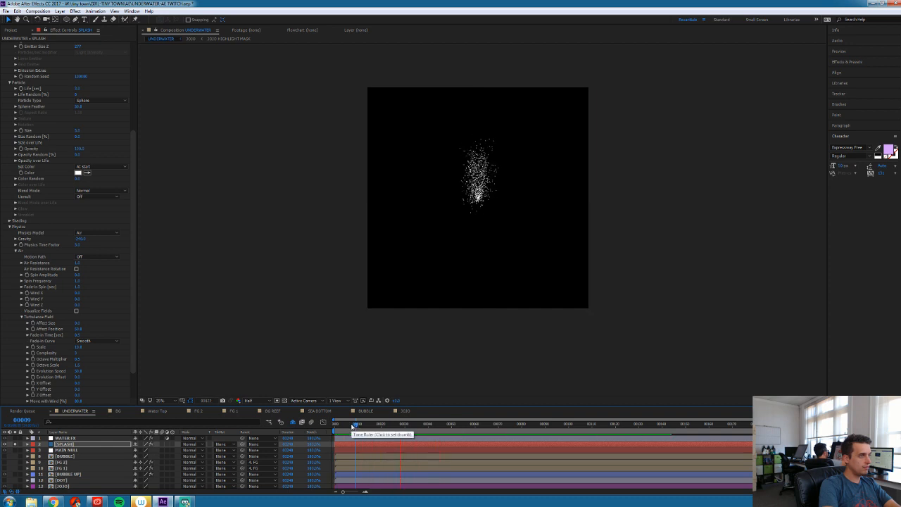
key("space")
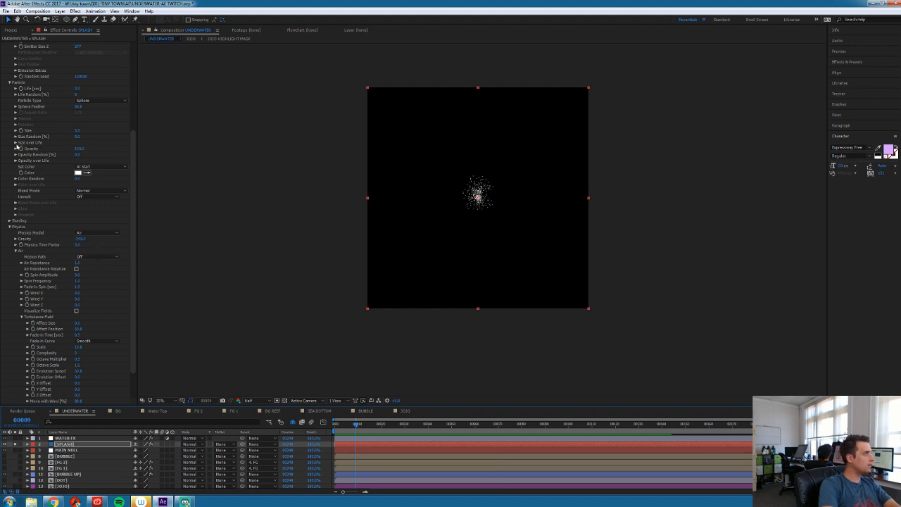
Set Size Random to 100%, apply the rise-then-fall preset to Size over Life, and preview from the first frame
left_click_drag(78, 139, 308, 144)
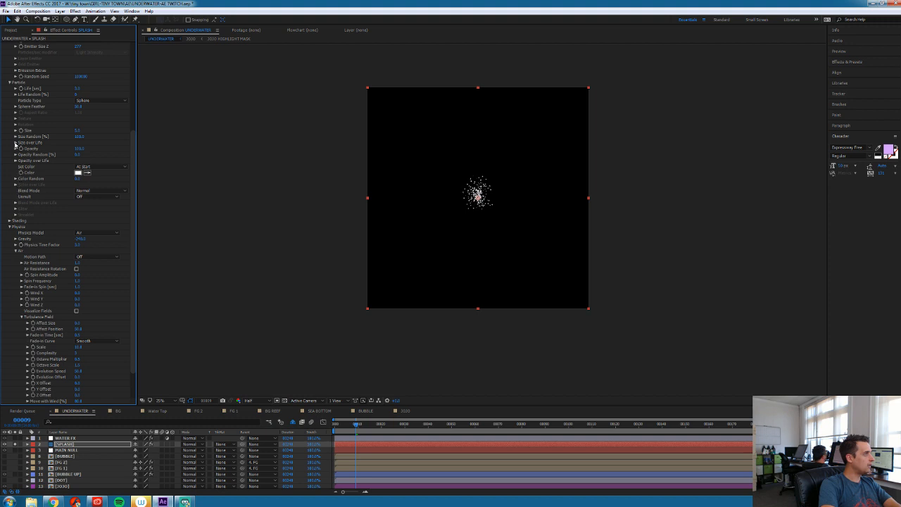
left_click(15, 143)
left_click(114, 162)
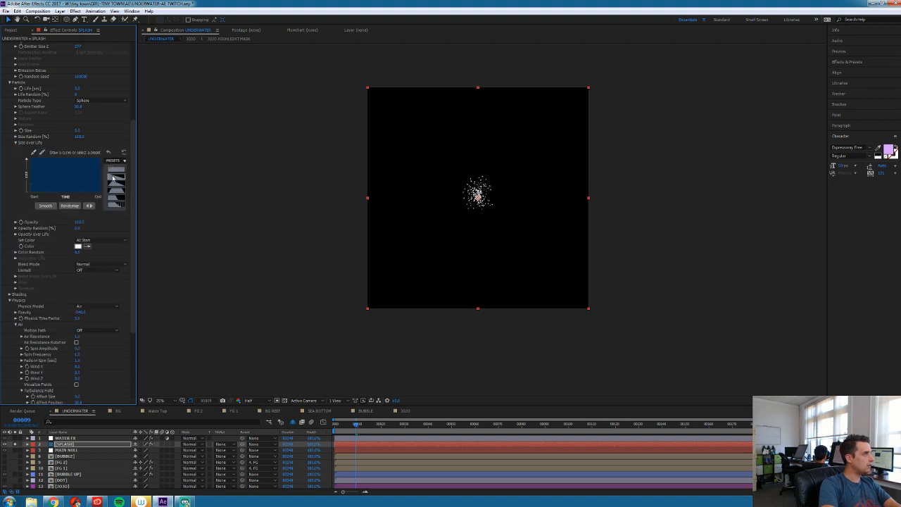
left_click(110, 185)
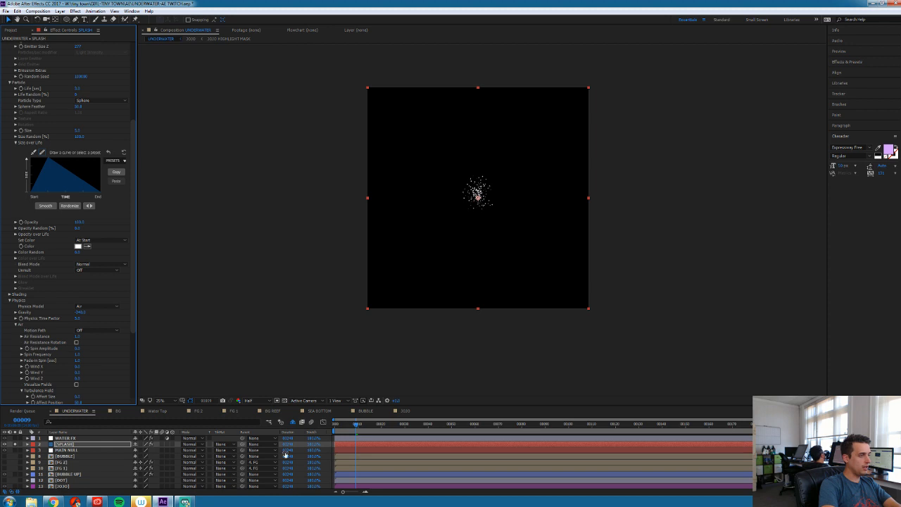
left_click(334, 425)
key("space")
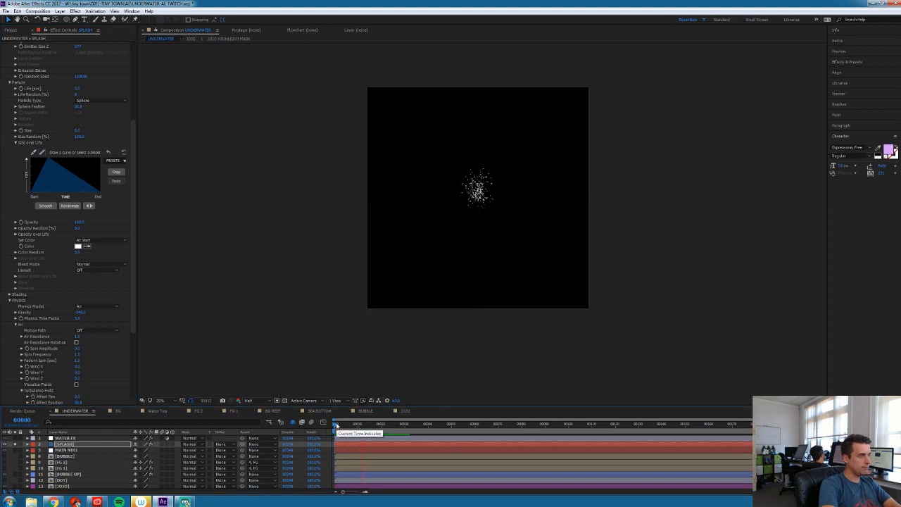
key("space")
key("space")
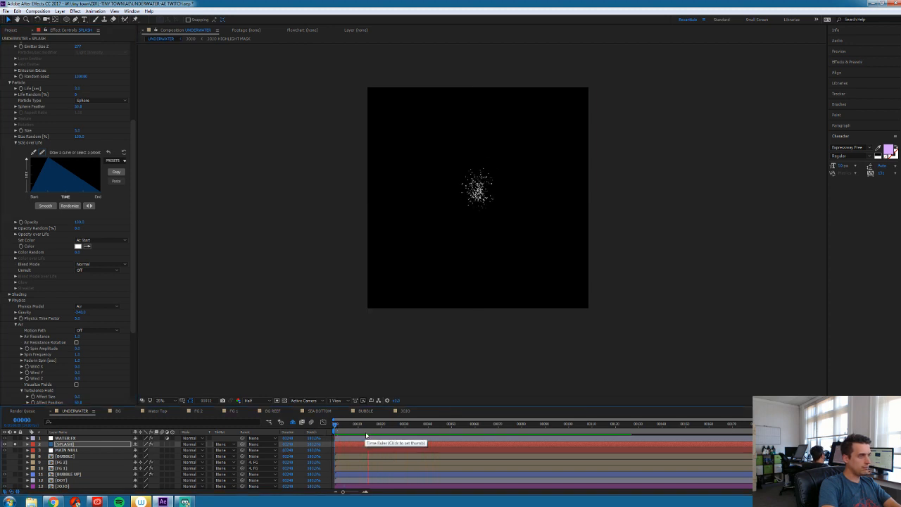
key("space")
Set the Physics Time Factor to 4 and the particle life to 5 seconds, previewing the particles after each change
left_click(77, 319)
key("Return")
key("space")
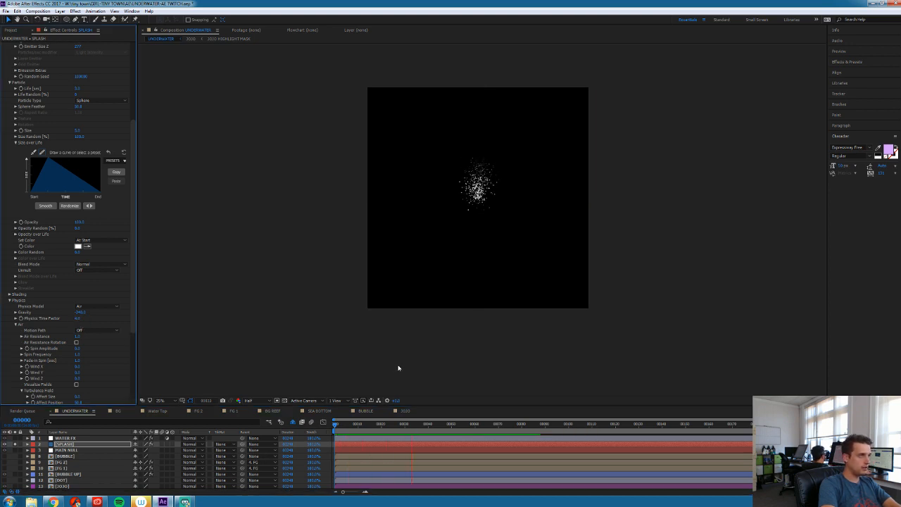
left_click(79, 88)
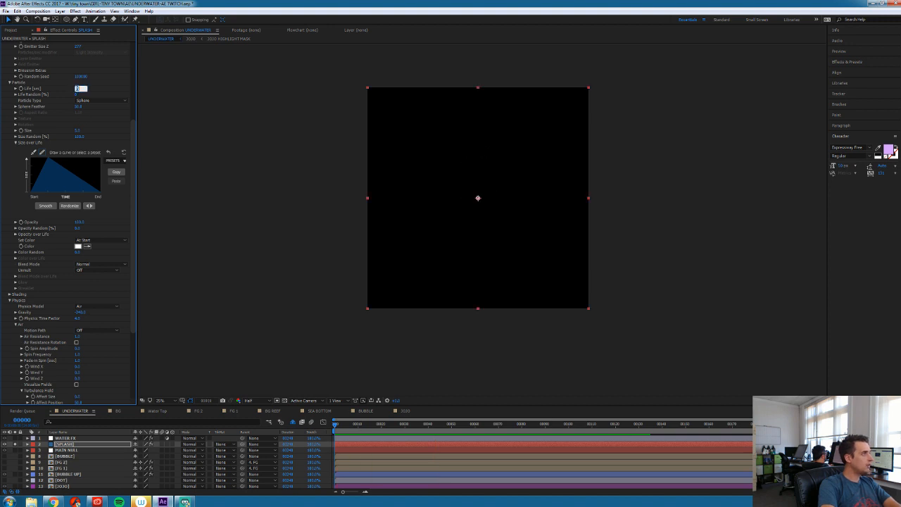
type("0.5")
key("Return")
key("space")
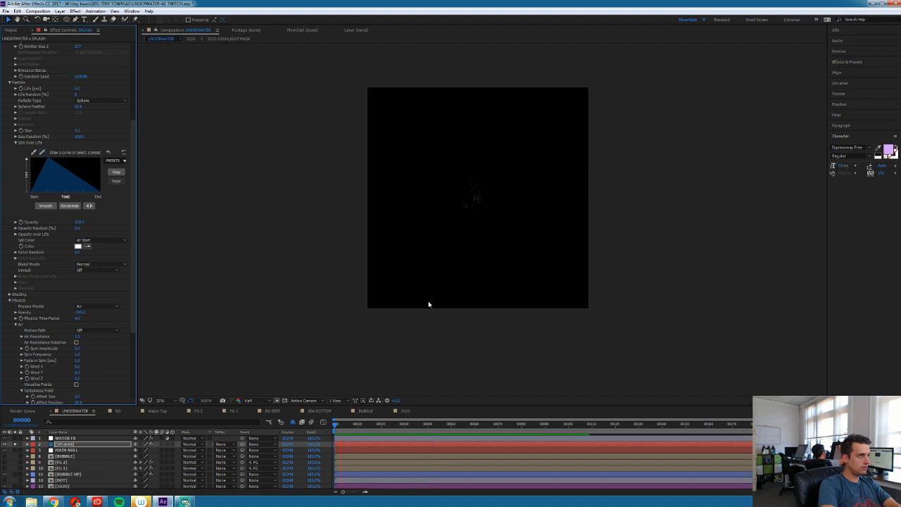
key("space")
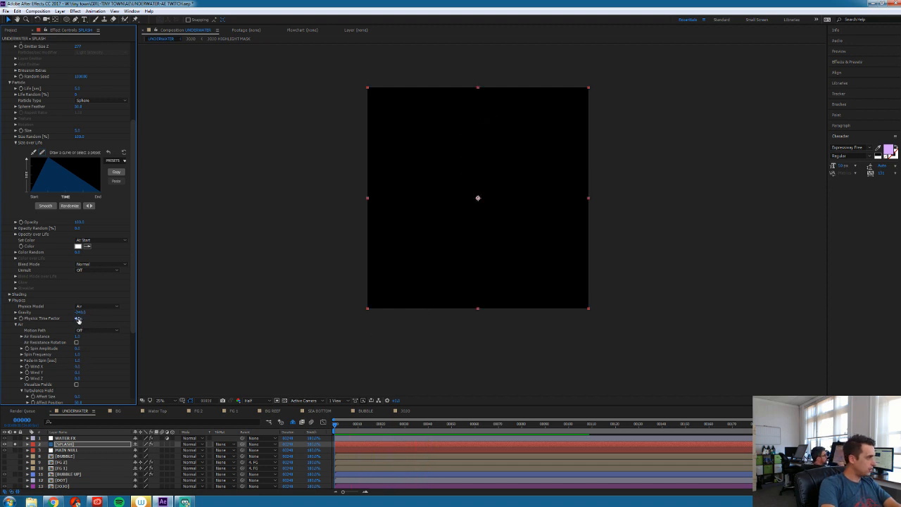
Make the particle gravity more strongly negative, set the turbulence Affect Position to 75, and preview the particles
left_click(80, 312)
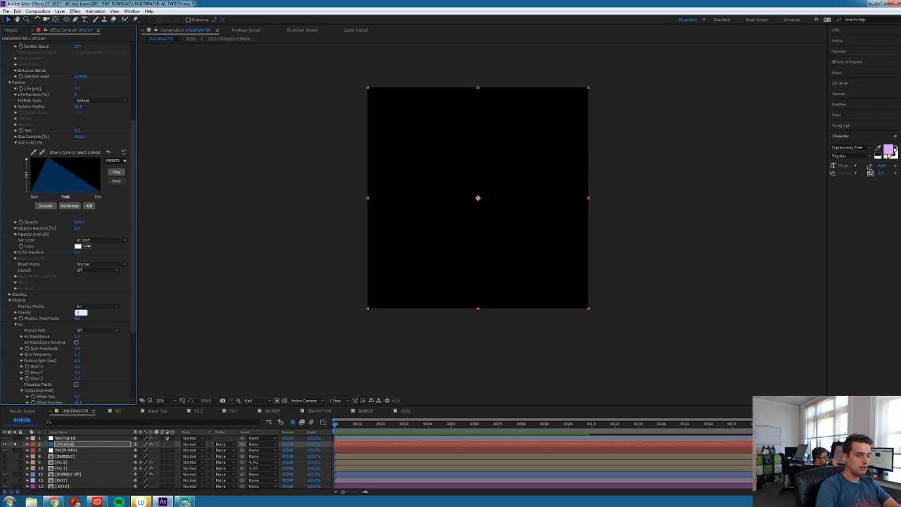
key("Return")
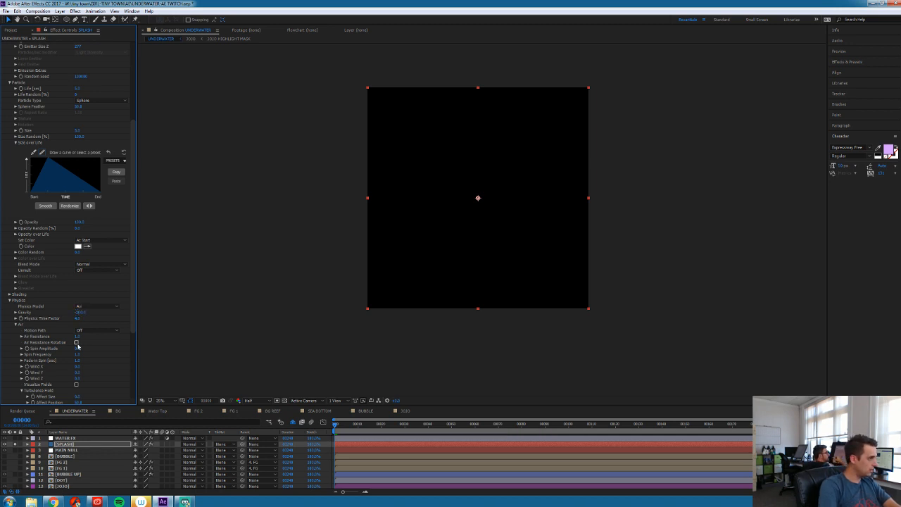
left_click(79, 402)
key("Return")
key("space")
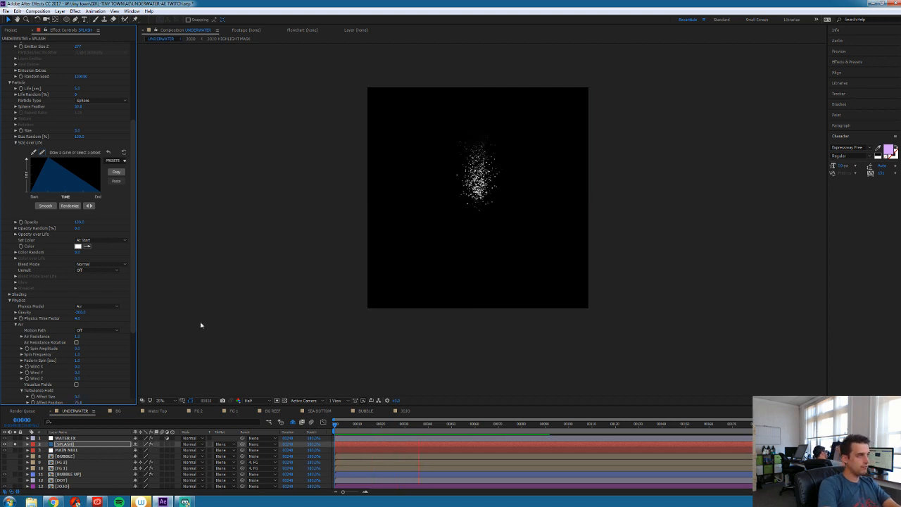
Solo the JOJO layer alongside the splash, go to frame 14, and move the particle emitter onto the character
key("space")
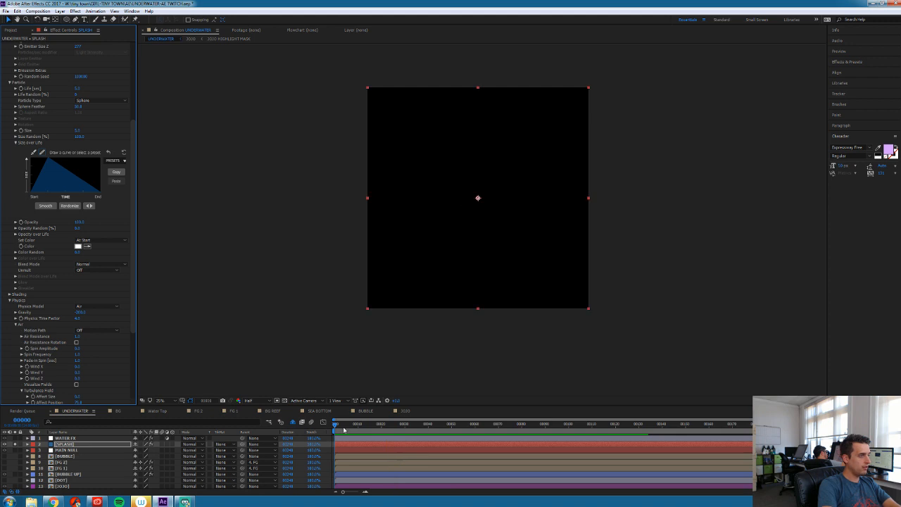
scroll(60, 480, "down", 1)
left_click(16, 468)
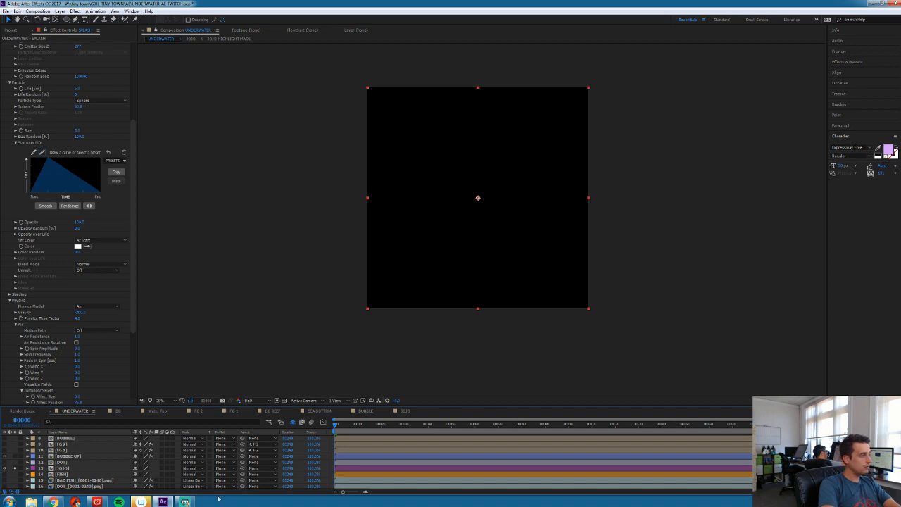
left_click_drag(336, 423, 367, 426)
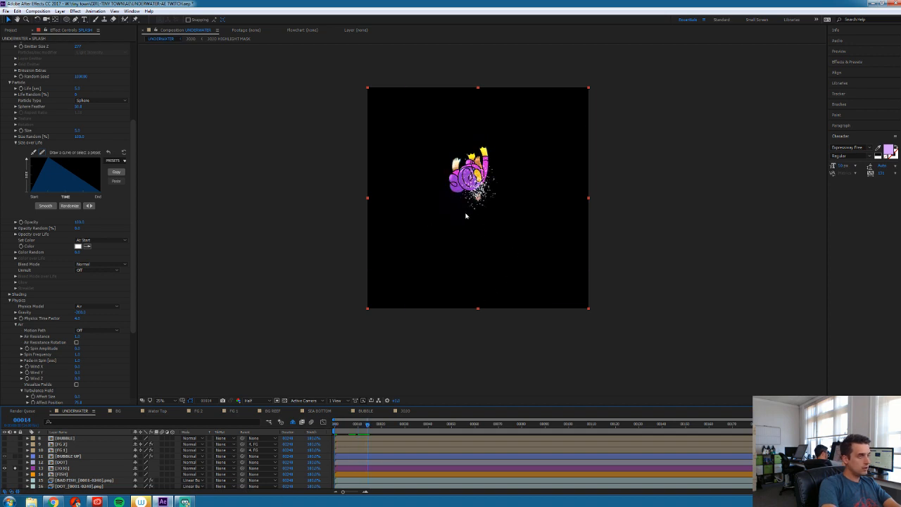
left_click(479, 199)
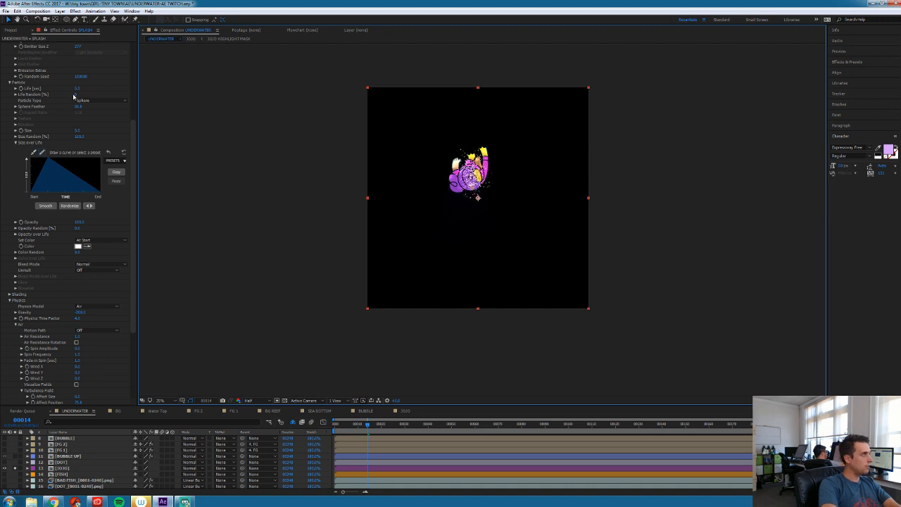
Increase the emitter's Particles/sec and reposition the emitter at the lower edge of JOJO's body
scroll(73, 96, "up", 3)
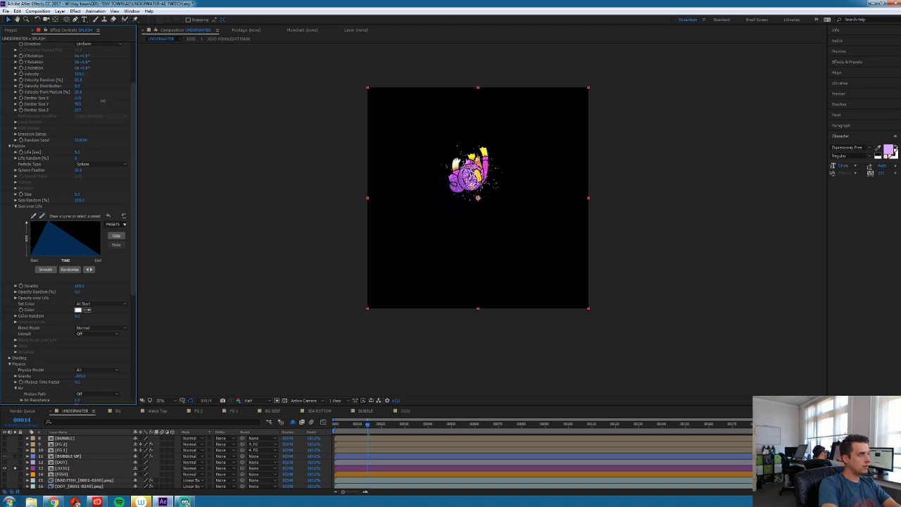
scroll(78, 79, "up", 3)
left_click_drag(78, 76, 83, 77)
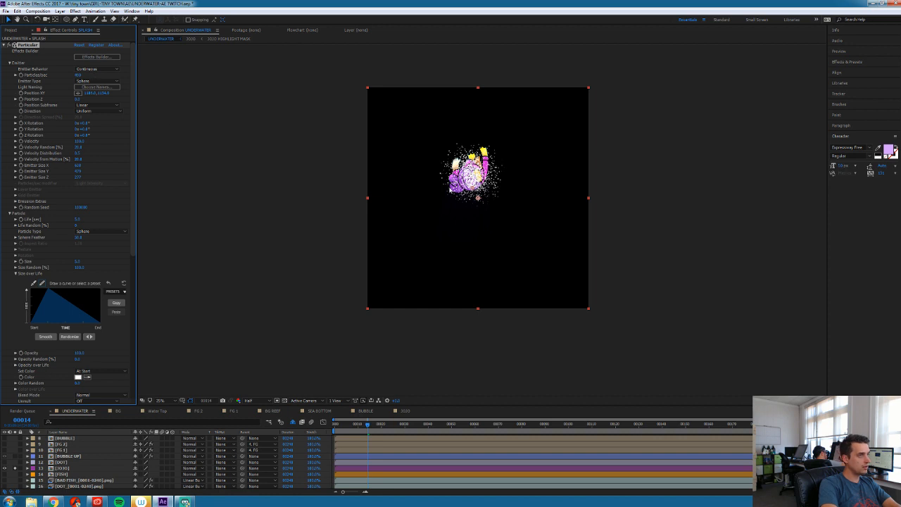
left_click_drag(478, 197, 469, 199)
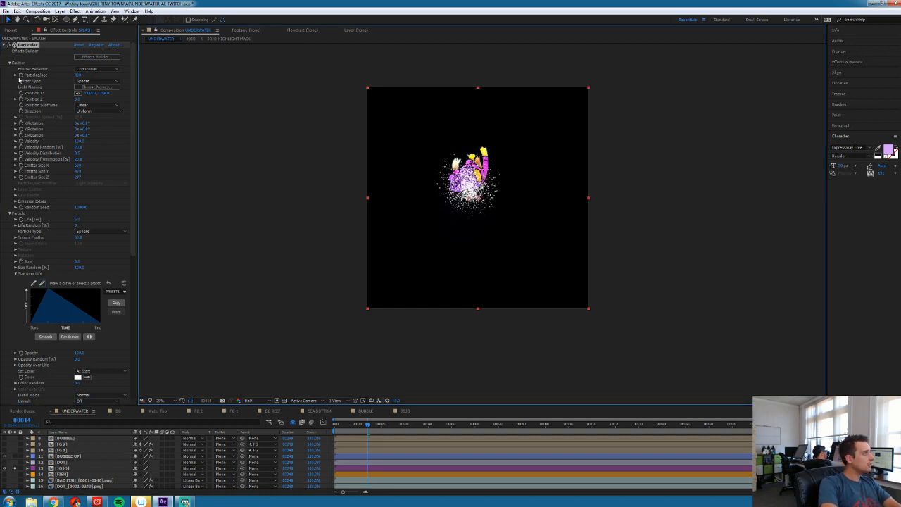
Keyframe Particles/sec at frames 1 and 2 using a value of 600, and reveal the SPLASH layer's keyframes
key("Page_Up")
key("Page_Up")
key("Page_Up")
key("Page_Up")
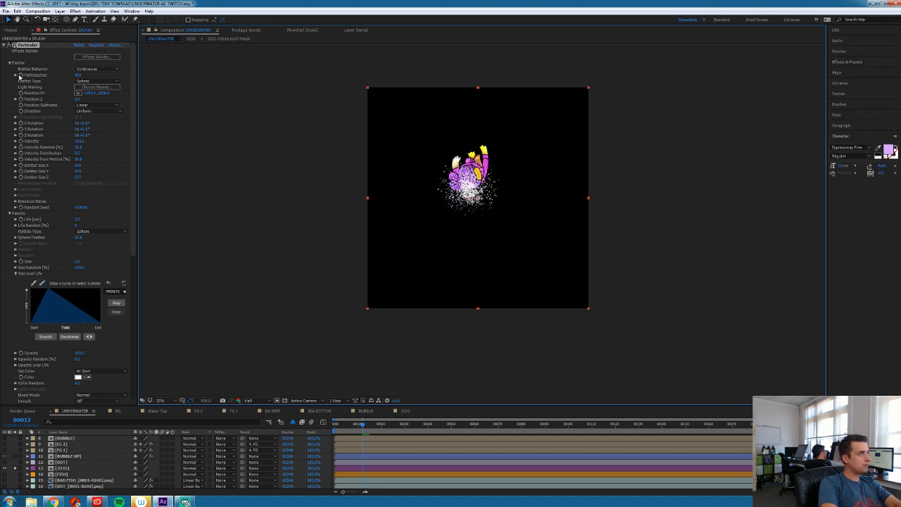
key("Page_Up")
key("Page_Up")
key("Page_Up")
key("Page_Up")
key("Page_Up")
key("Page_Up")
key("Page_Up")
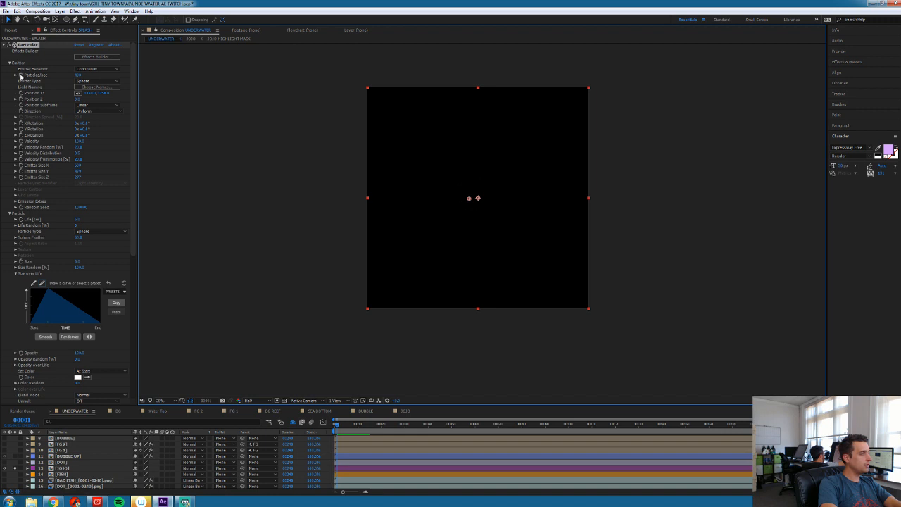
left_click(22, 74)
left_click(78, 76)
type("600")
key("Return")
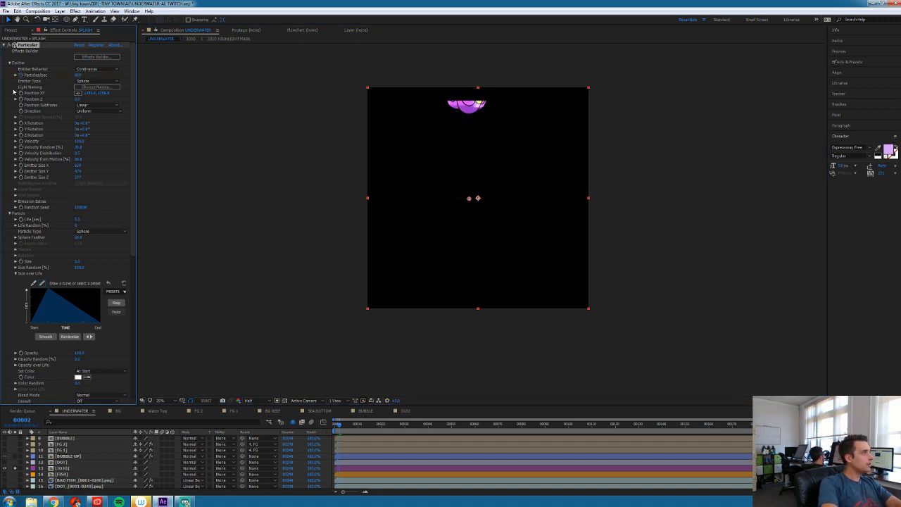
key("Page_Up")
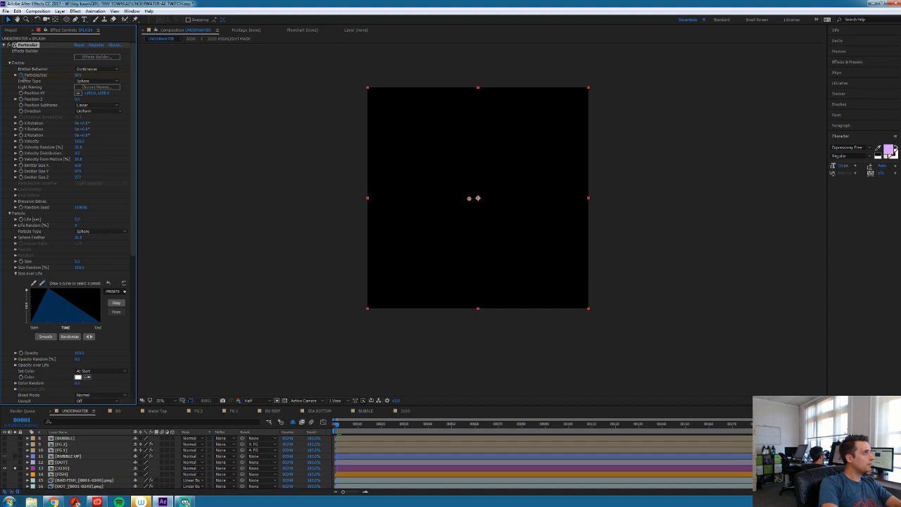
key("Page_Down")
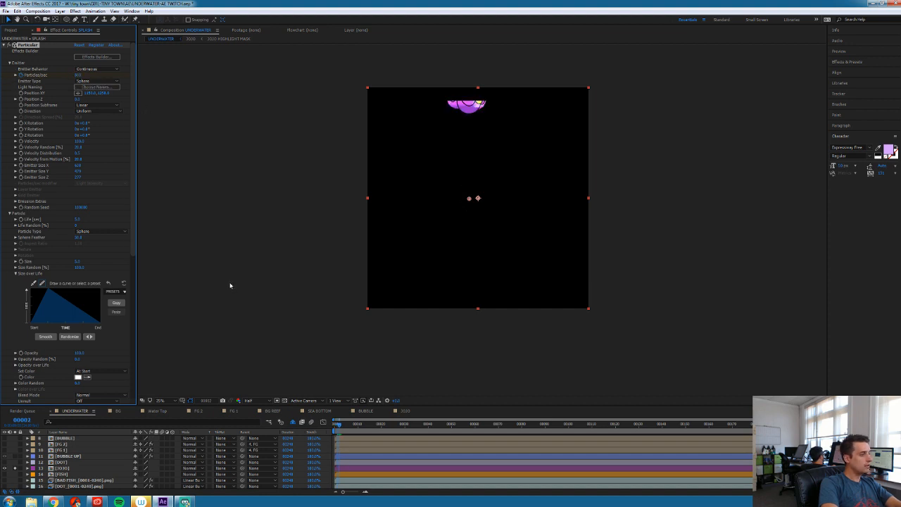
key("u")
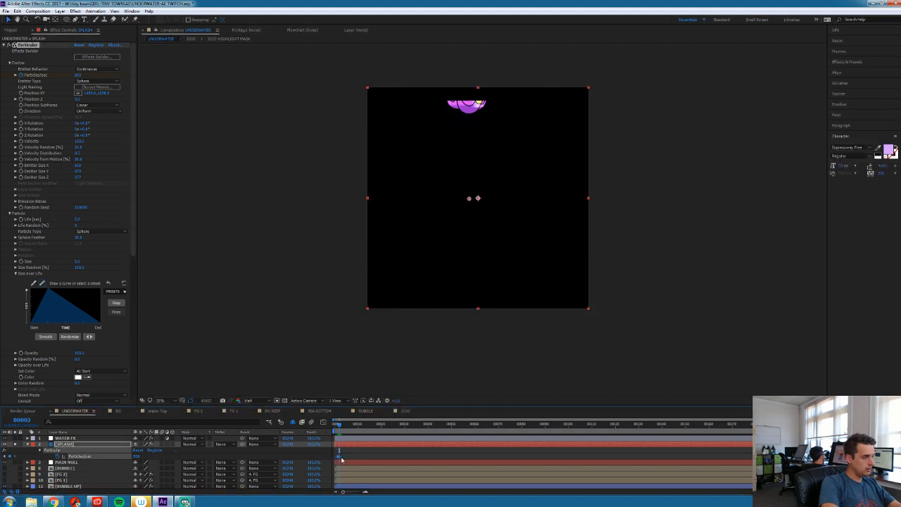
left_click_drag(339, 457, 345, 457)
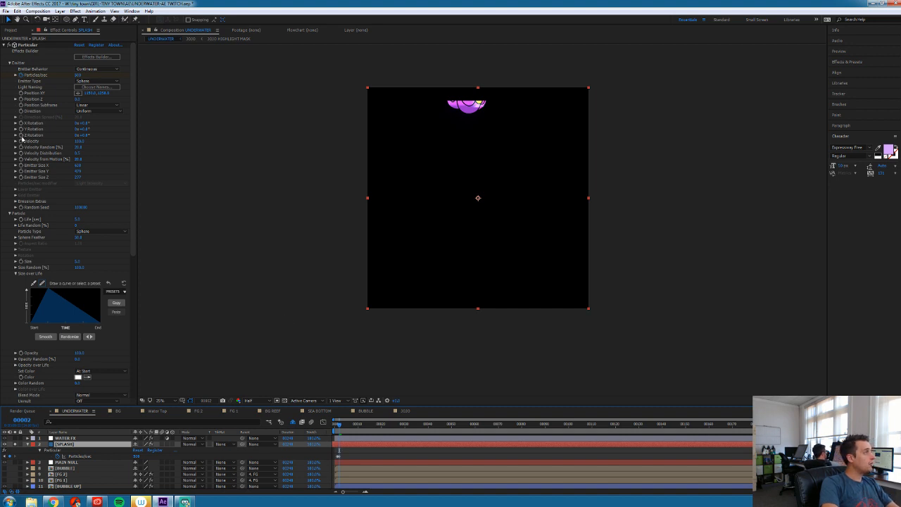
Start keyframing the emitter's Position XY at frame 2, placing it just beneath JOJO near the top of the composition
left_click(21, 96)
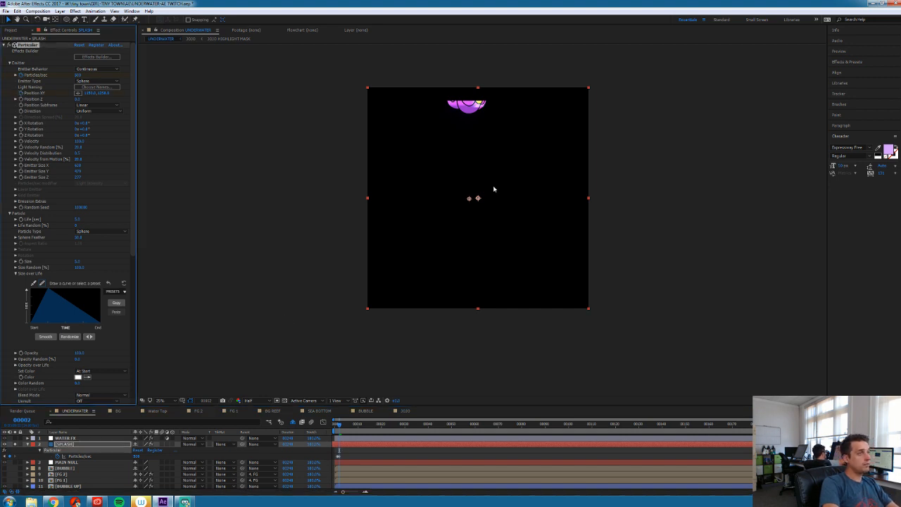
left_click_drag(469, 200, 471, 115)
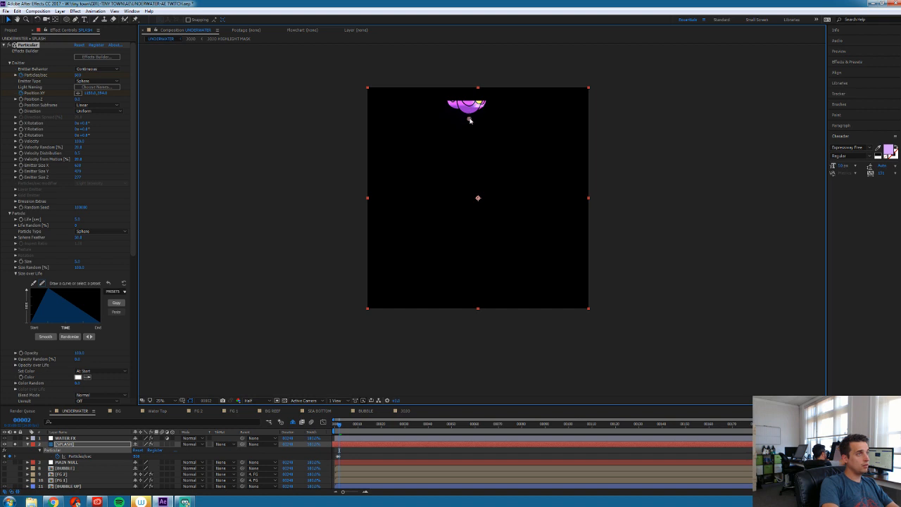
key("Page_Down")
key("Page_Up")
Reveal the Position XY keyframes and add emitter positions at frames 5 and 8 that follow JOJO's downward plunge
key("u")
key("u")
key("Page_Down")
key("Page_Down")
key("Page_Down")
left_click_drag(468, 121, 472, 177)
key("space")
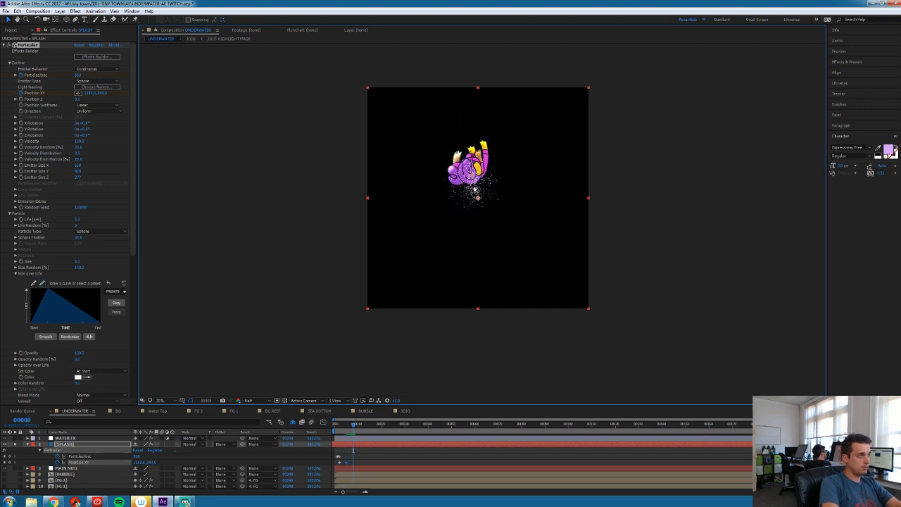
left_click_drag(474, 180, 472, 188)
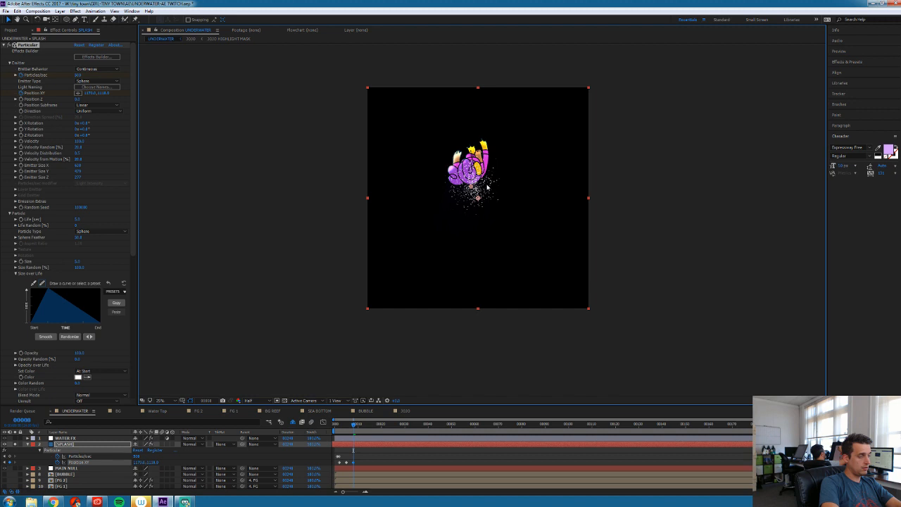
Adjust the Particles/sec keyframes near the start of the SPLASH layer
left_click(339, 461)
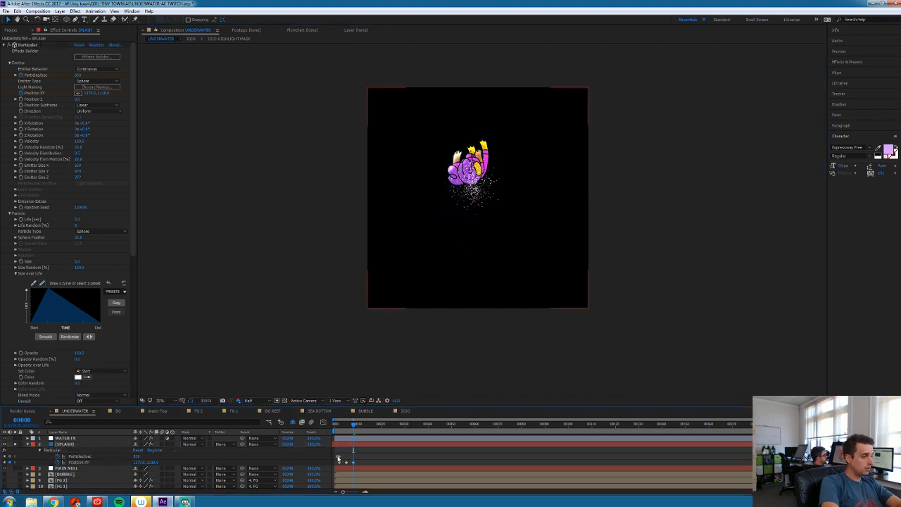
left_click(339, 459)
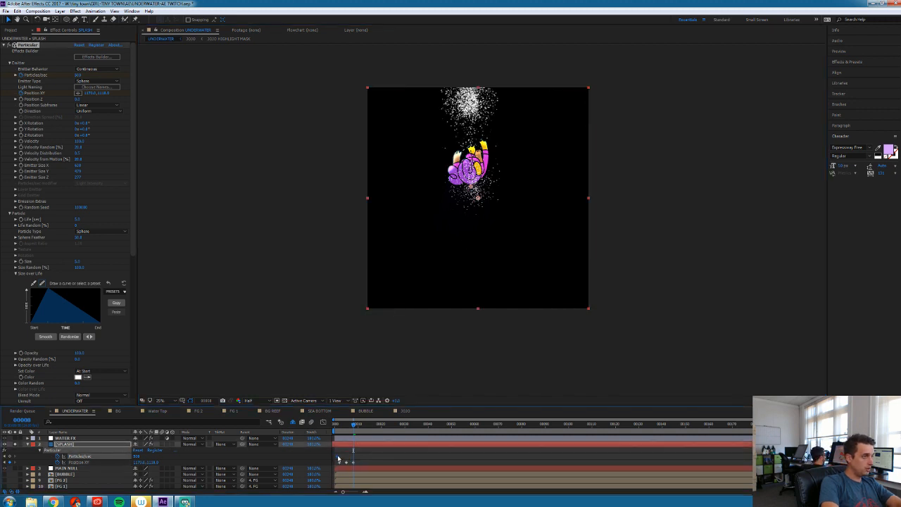
Keyframe the SPLASH layer's Particles/sec from the opening frames so emission drops to 0 at frame 11
left_click(335, 426)
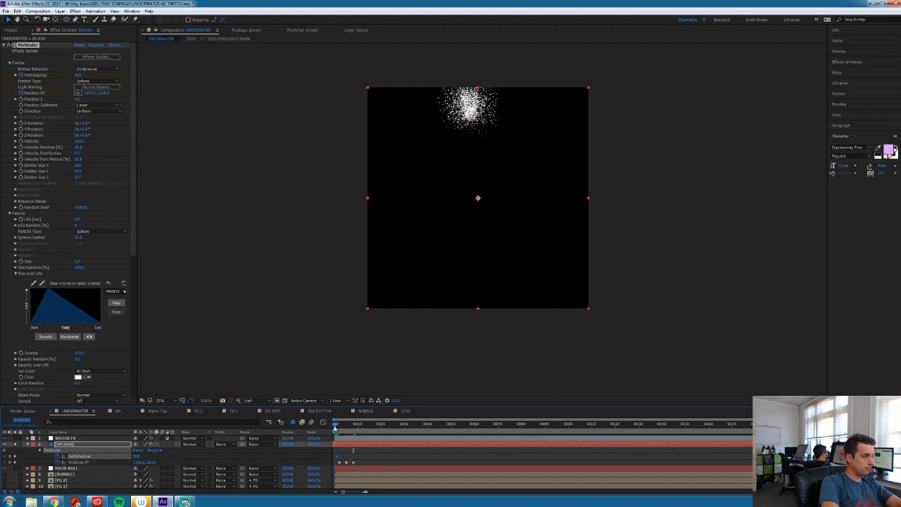
key("Page_Down")
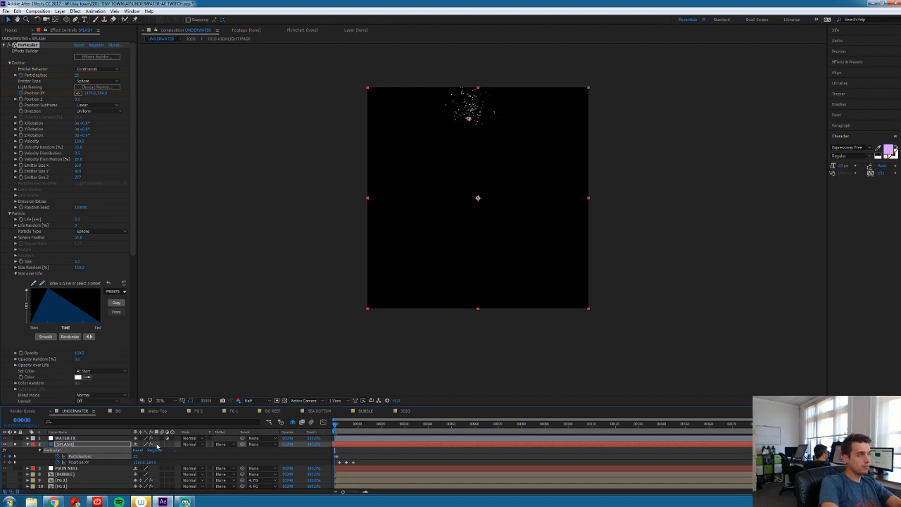
key("space")
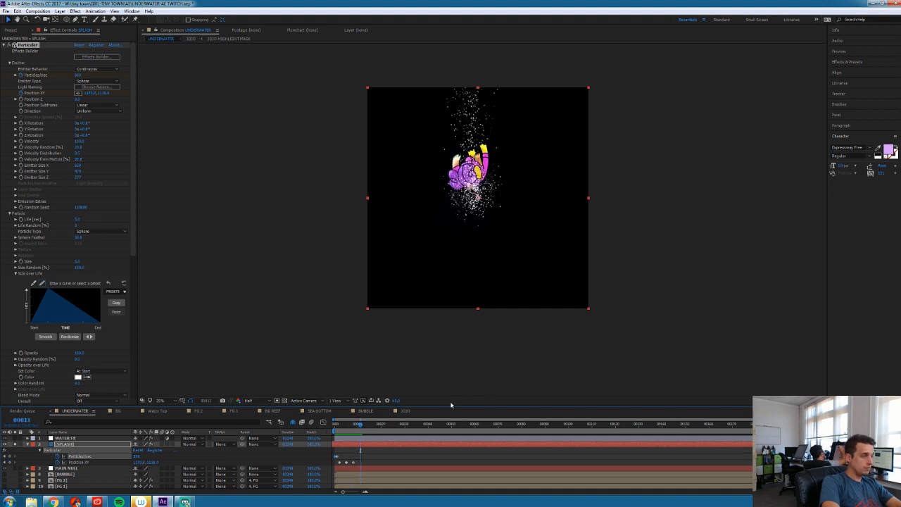
left_click_drag(345, 426, 352, 428)
key("space")
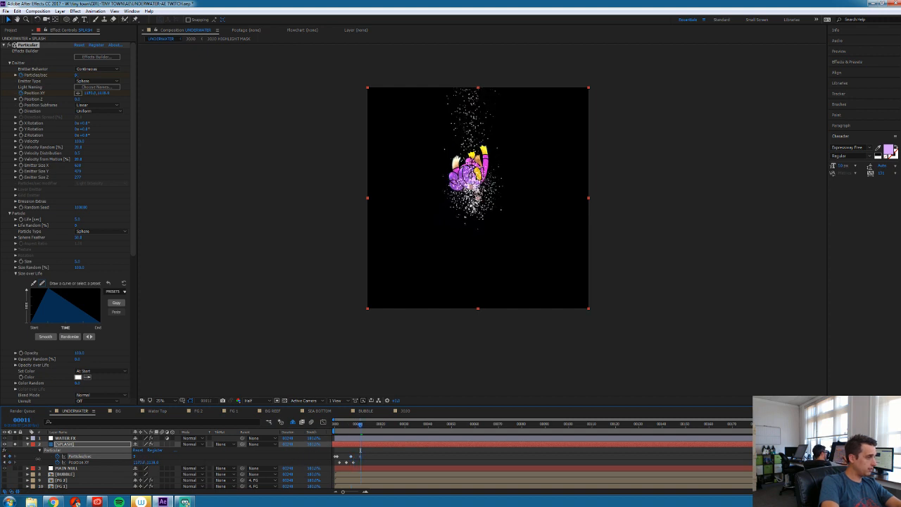
Preview the splash and delay the final Particles/sec keyframe to about frame 16
key("space")
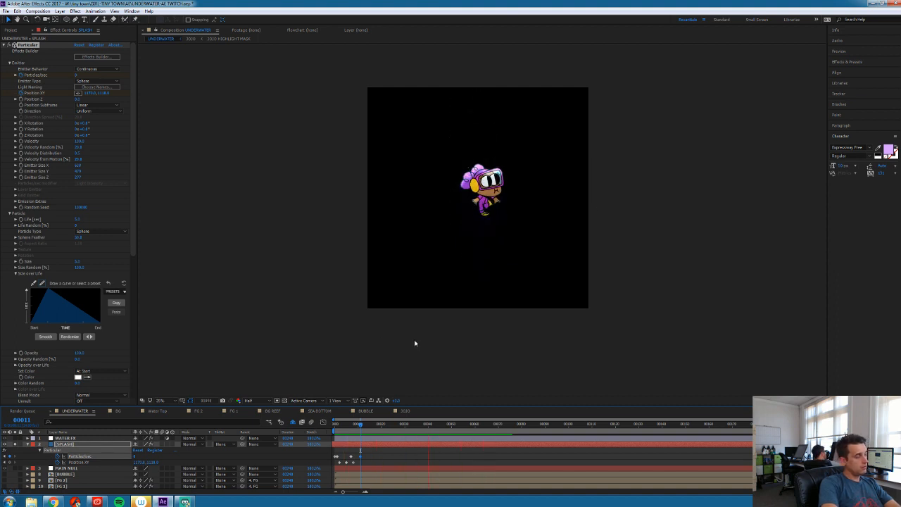
left_click(355, 456)
left_click_drag(362, 457, 371, 460)
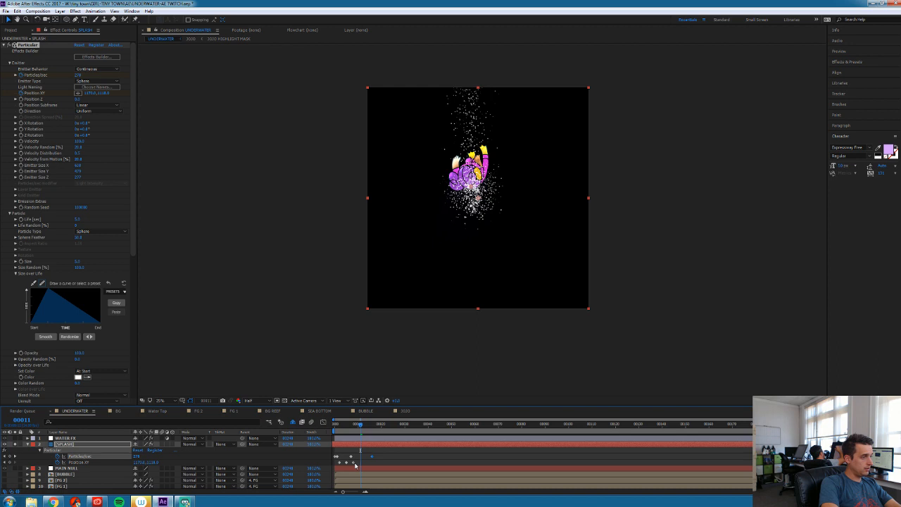
Set Particular's Spherical Field strength to 50, enlarge its radius, and set its feather to 100
scroll(39, 282, "down", 3)
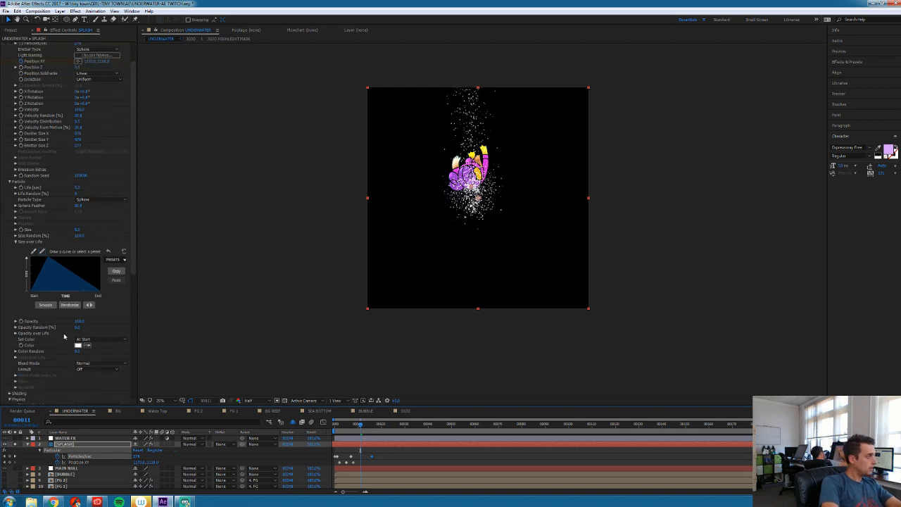
scroll(31, 359, "down", 2)
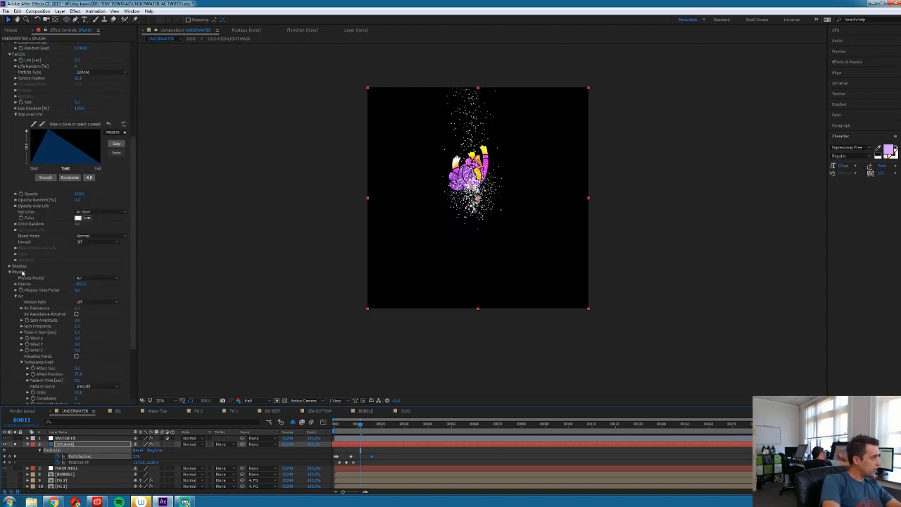
scroll(25, 302, "down", 3)
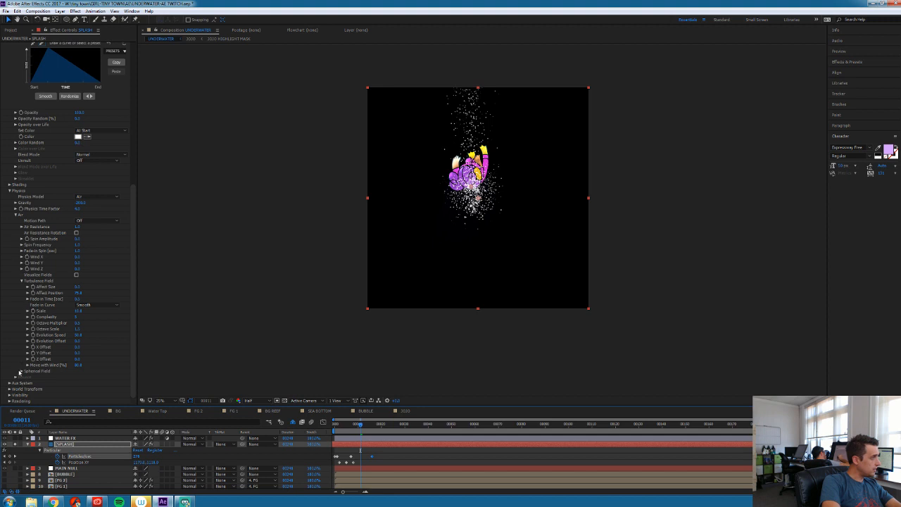
left_click(21, 372)
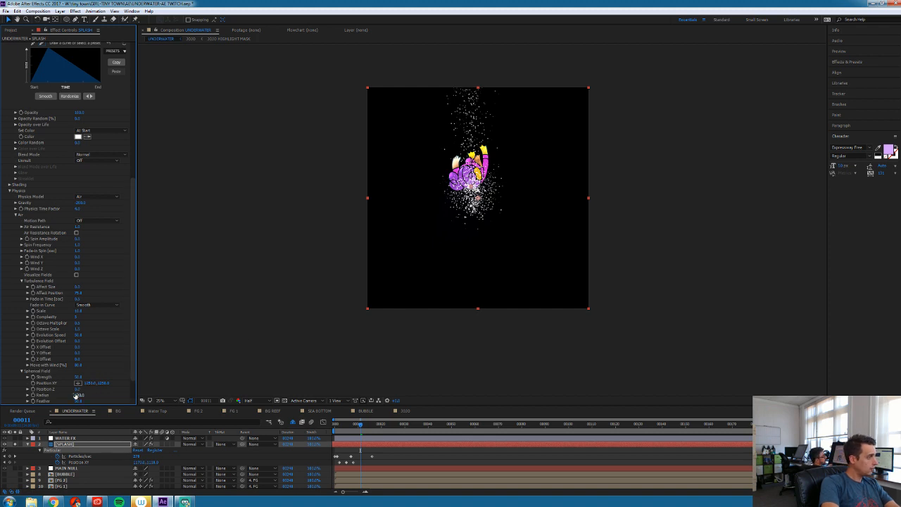
scroll(78, 400, "down", 1)
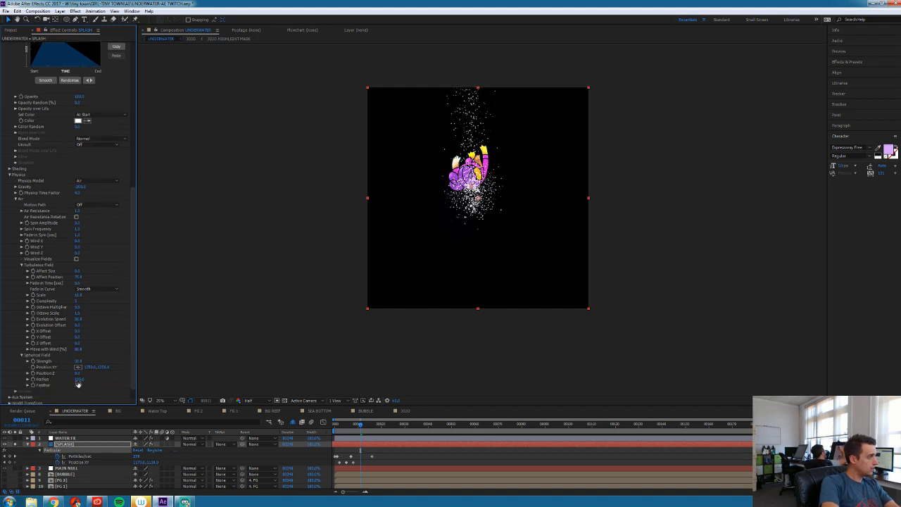
left_click_drag(84, 379, 80, 379)
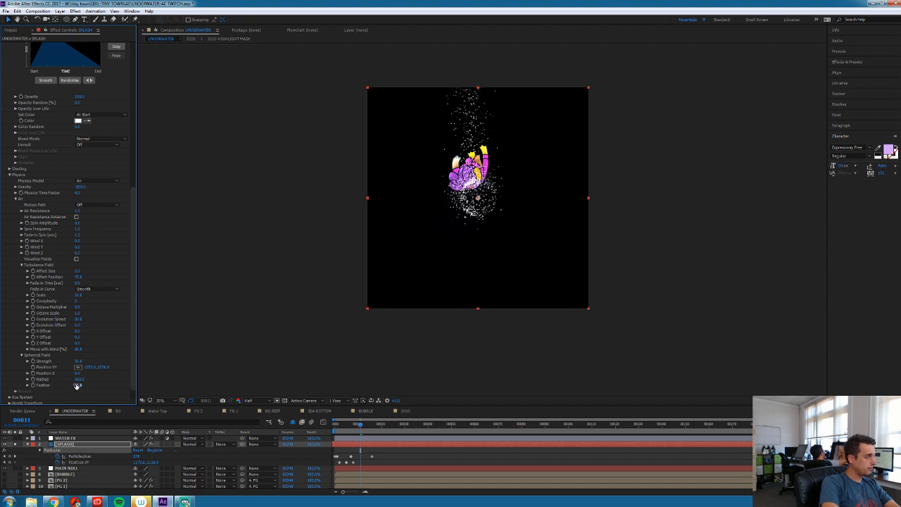
left_click_drag(82, 385, 97, 383)
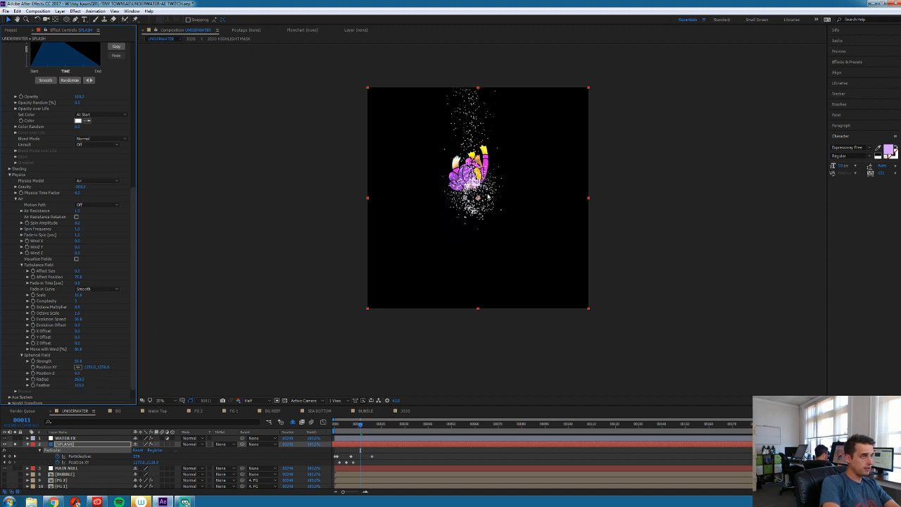
Move the Spherical Field's centre down and slightly left to just below the character at frame 11, and preview the splash
left_click_drag(478, 198, 472, 208)
key("space")
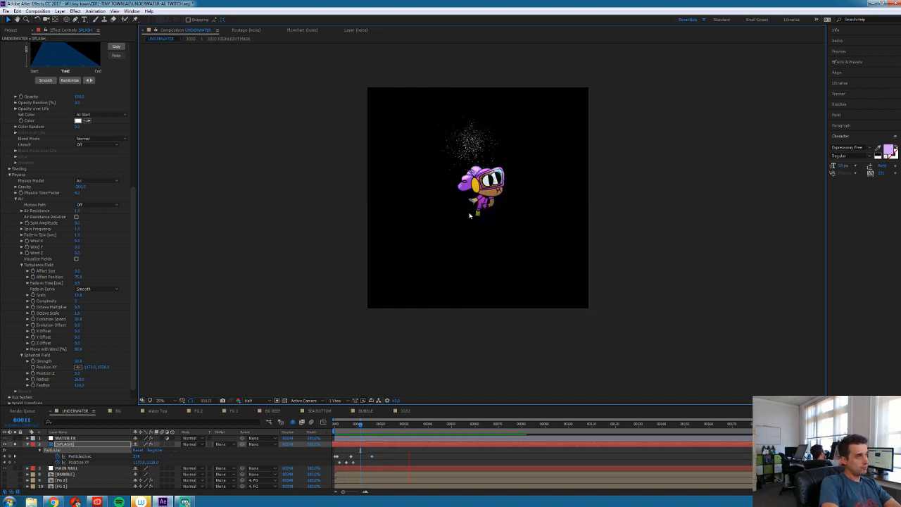
key("space")
key("space")
key("space")
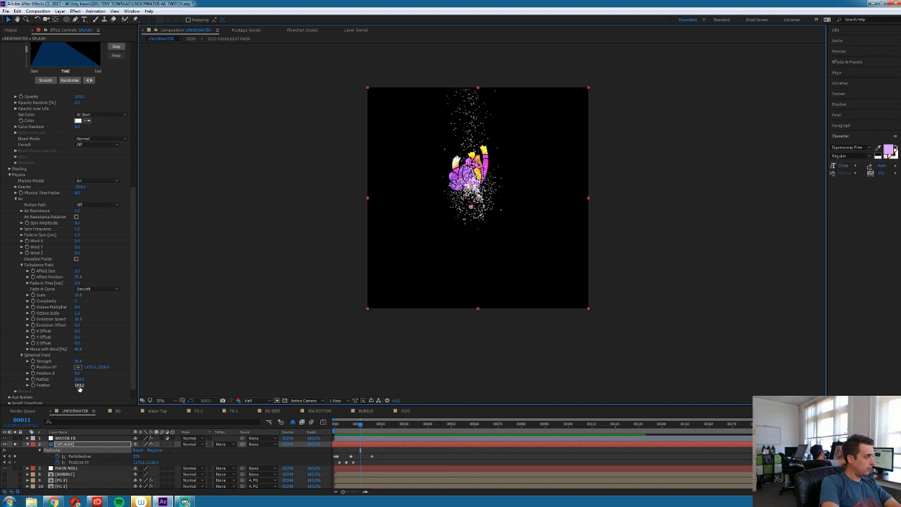
Enlarge the Spherical Field's radius, set its strength to 25, and raise its centre towards the character's head
left_click_drag(78, 379, 92, 379)
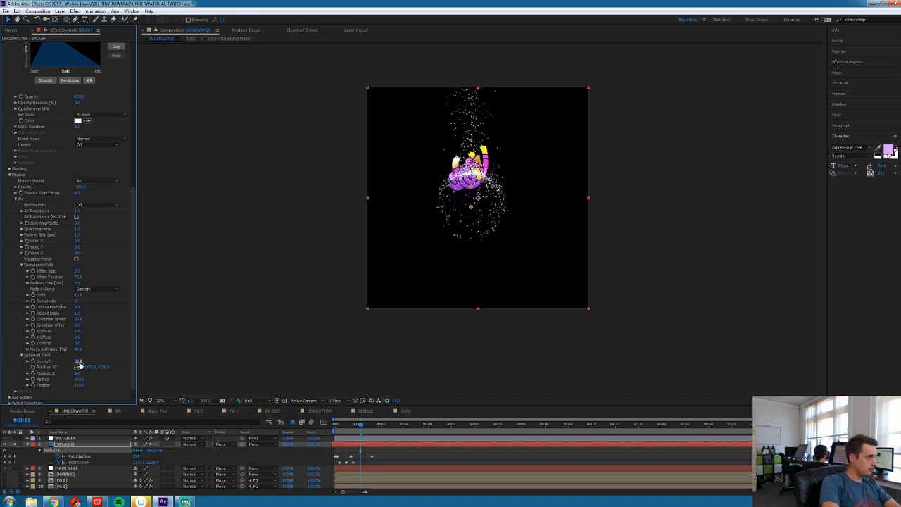
key("Return")
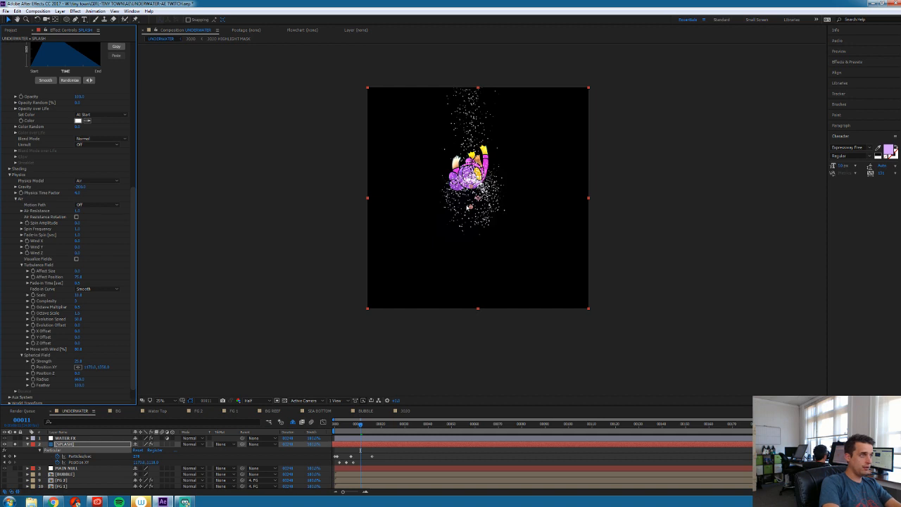
left_click_drag(471, 207, 471, 195)
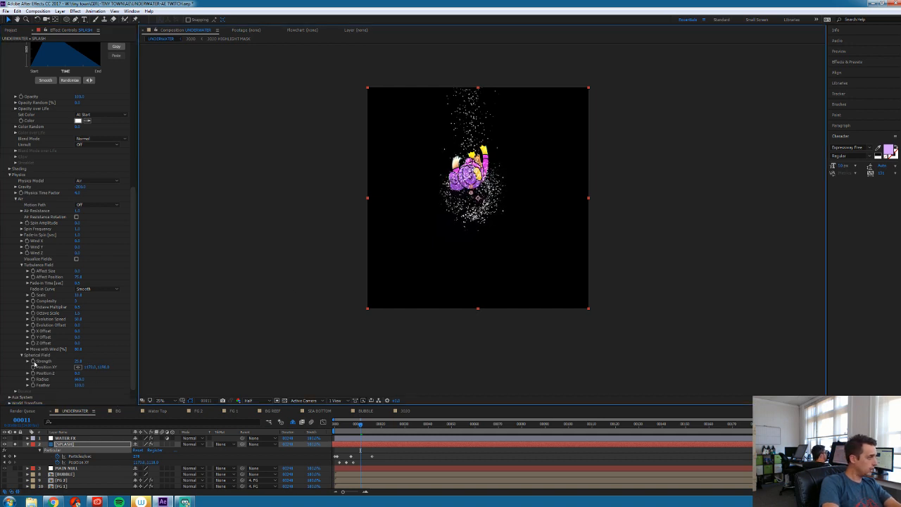
Animate the Spherical Field's Position XY, placing its centre at the underside of the character's head at frame 5
key("Page_Up")
key("Page_Up")
key("Page_Up")
key("Page_Up")
key("Page_Up")
key("Page_Up")
left_click(474, 173)
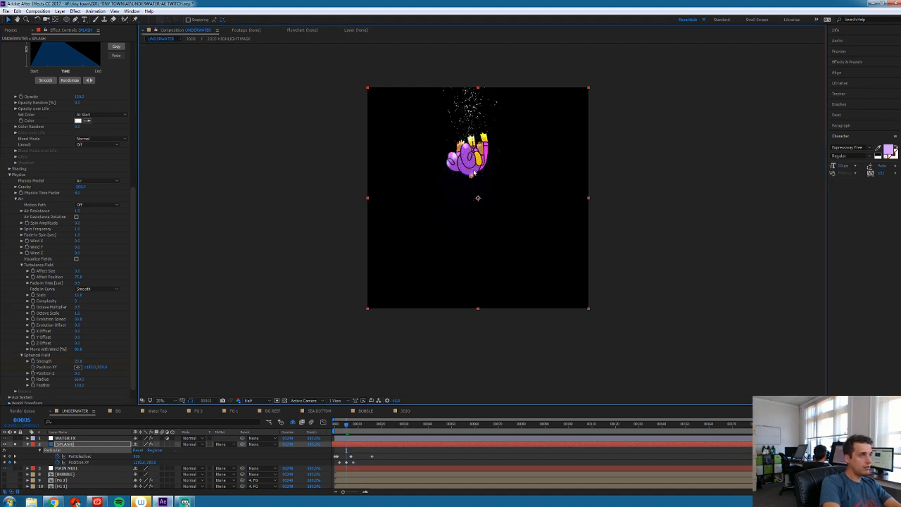
Keyframe the Spherical Field's centre higher, just below the entering character, at frame 2 and preview the animation
key("Page_Up")
key("Page_Up")
key("Page_Up")
left_click_drag(472, 169, 470, 138)
key("space")
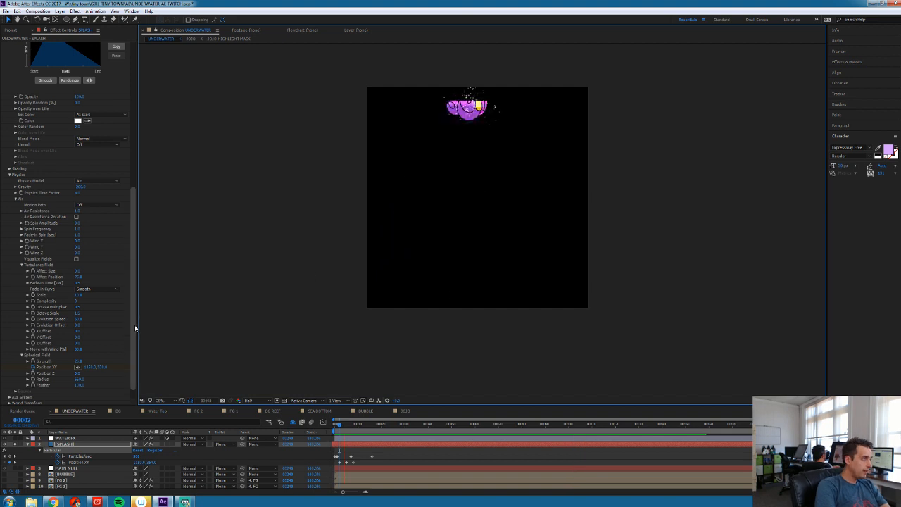
key("space")
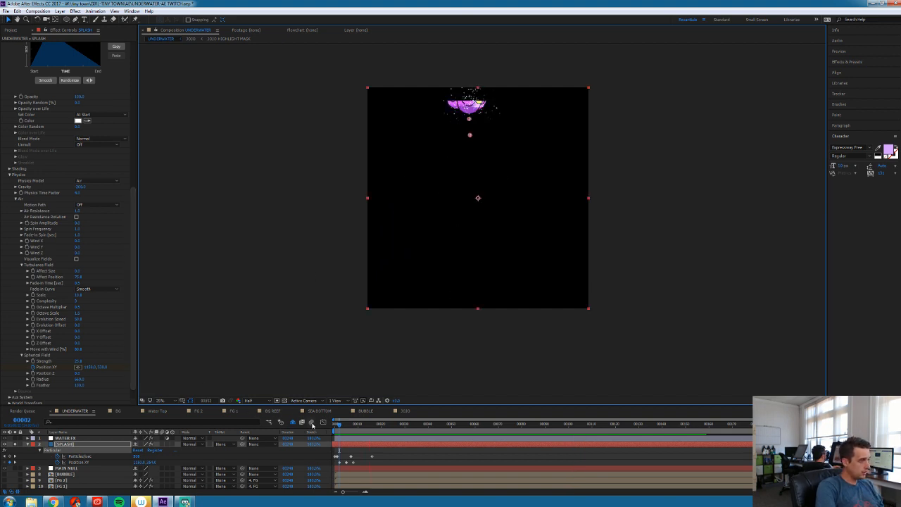
Save the project, turn on Particular's Motion Blur in its rendering settings for the splash, and preview the result
key("ctrl+s")
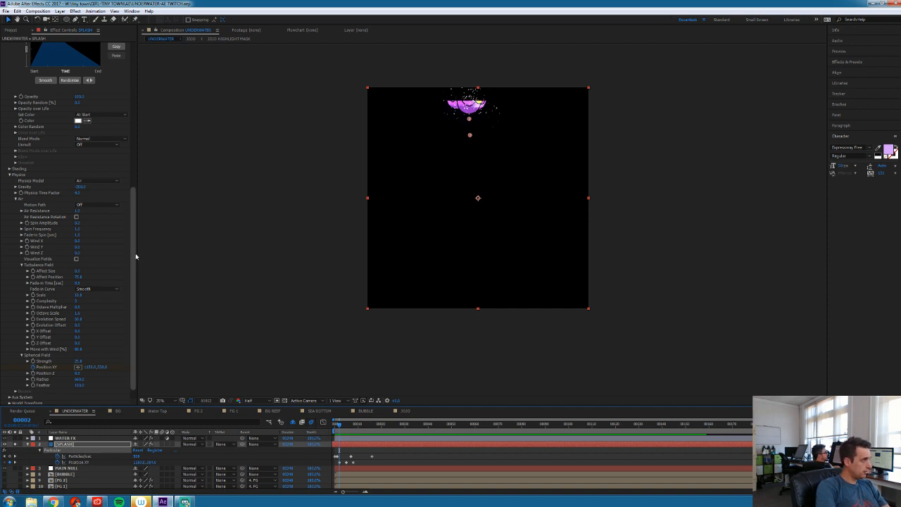
scroll(64, 317, "down", 1)
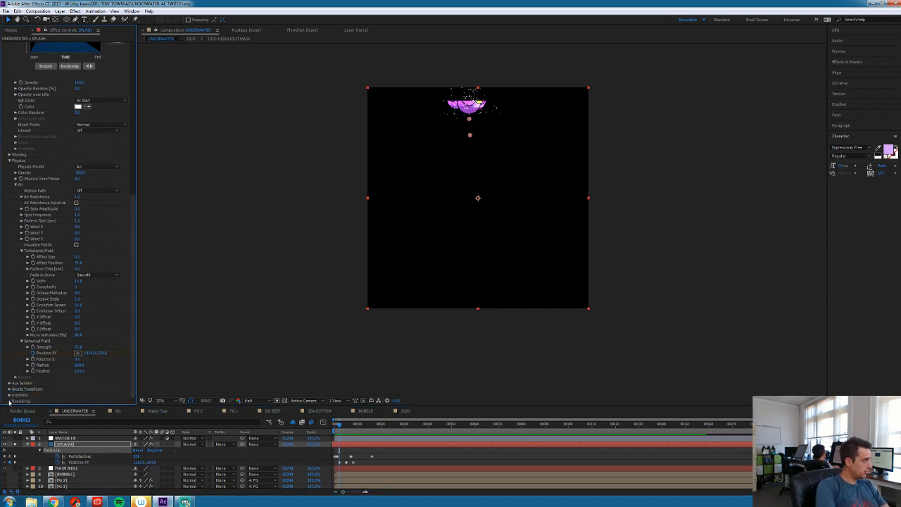
left_click(9, 401)
scroll(42, 371, "down", 3)
left_click(16, 401)
scroll(16, 403, "down", 3)
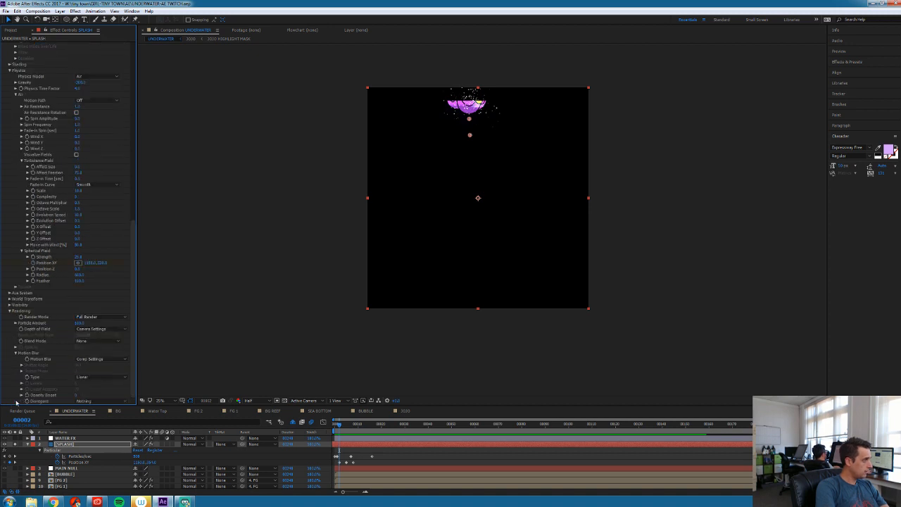
left_click(92, 359)
left_click(95, 381)
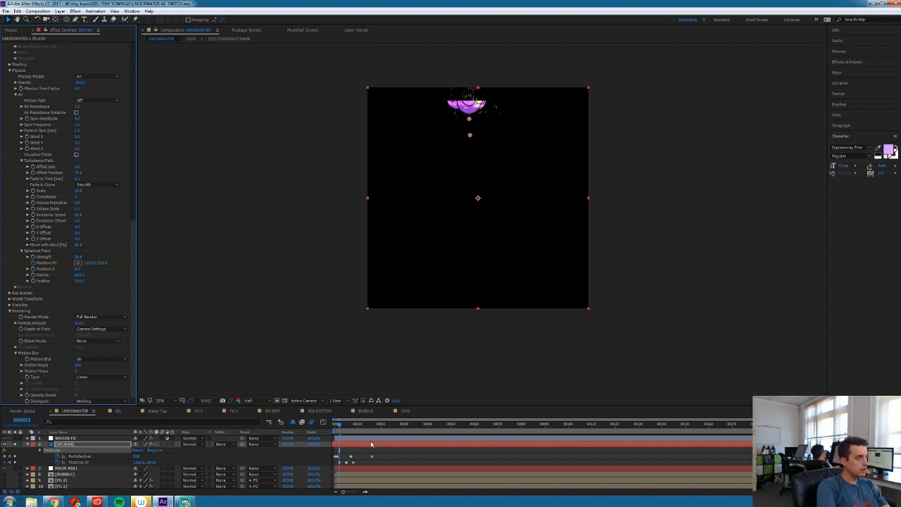
key("space")
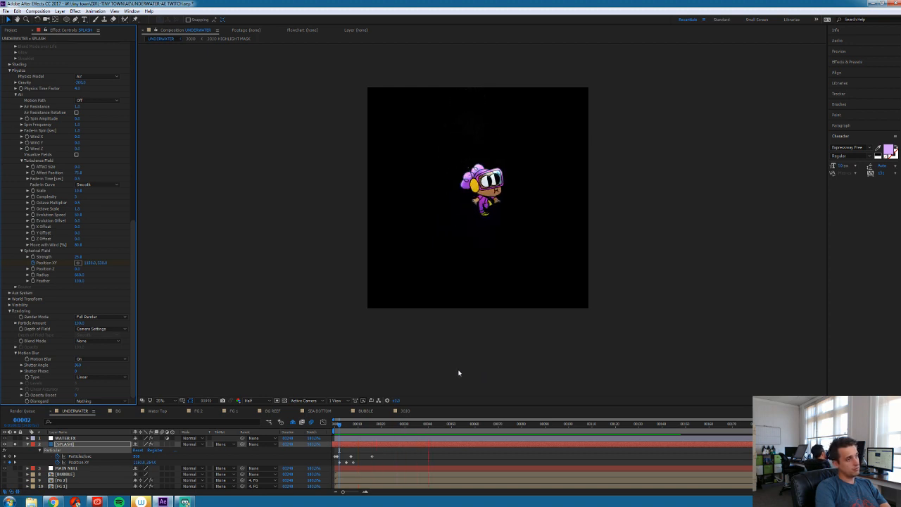
Unsolo the SPLASH and character layers and preview the full underwater composition from frame 0
left_click(336, 427)
left_click_drag(336, 427, 333, 428)
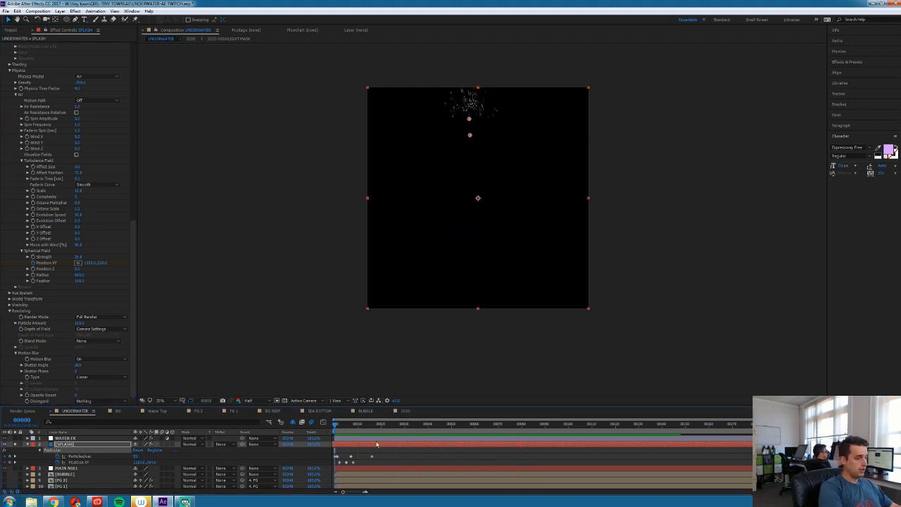
left_click(15, 445)
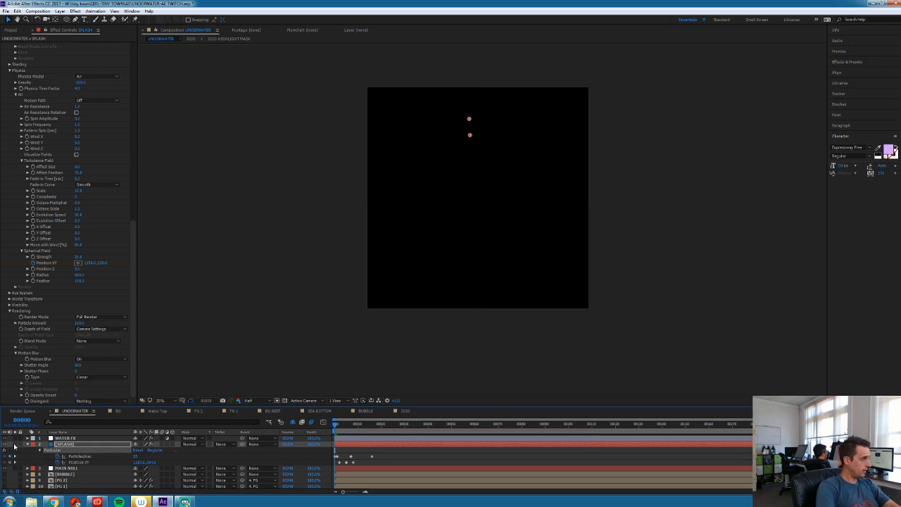
scroll(15, 449, "down", 2)
left_click(15, 468)
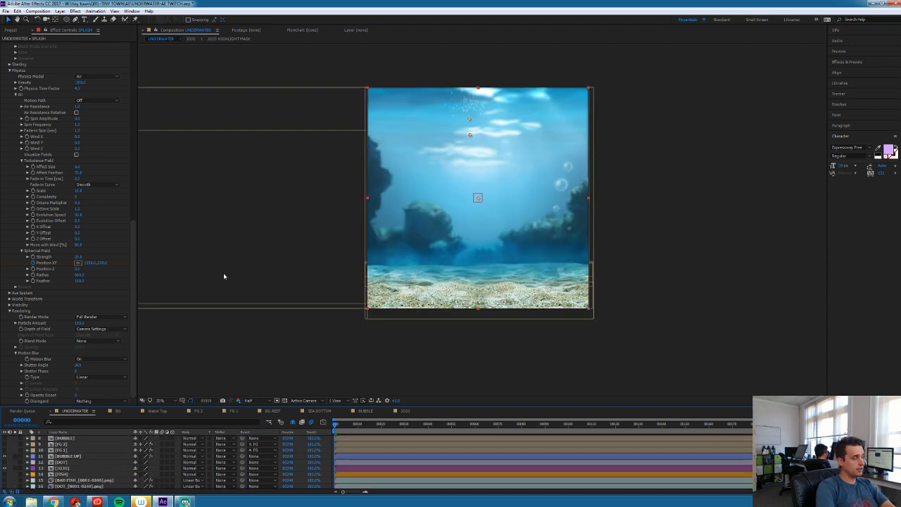
key("space")
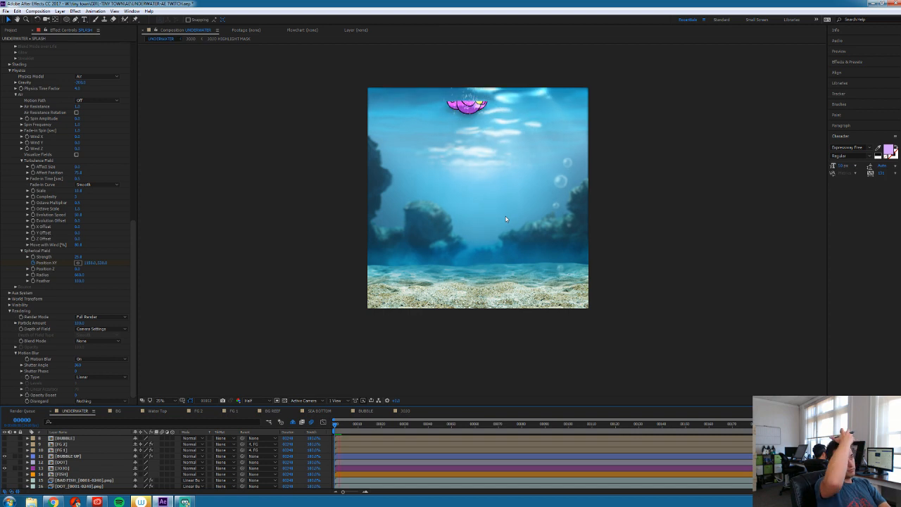
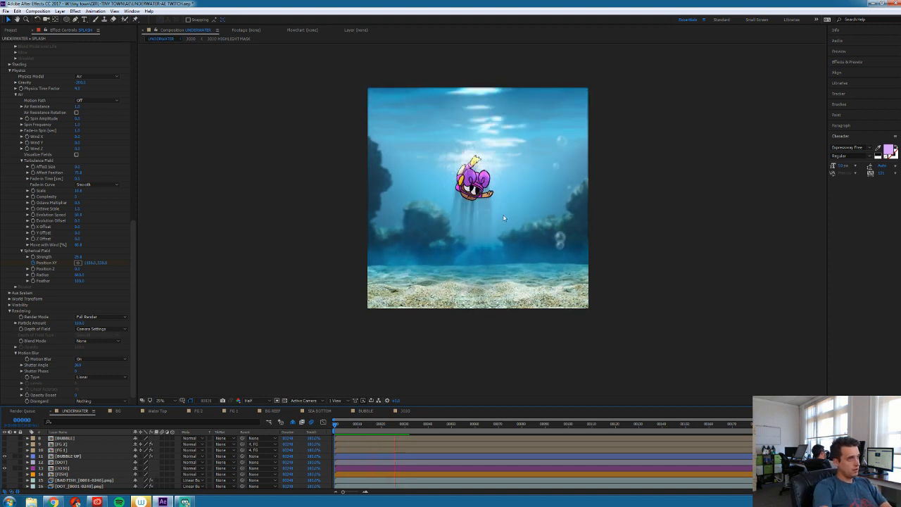
key("space")
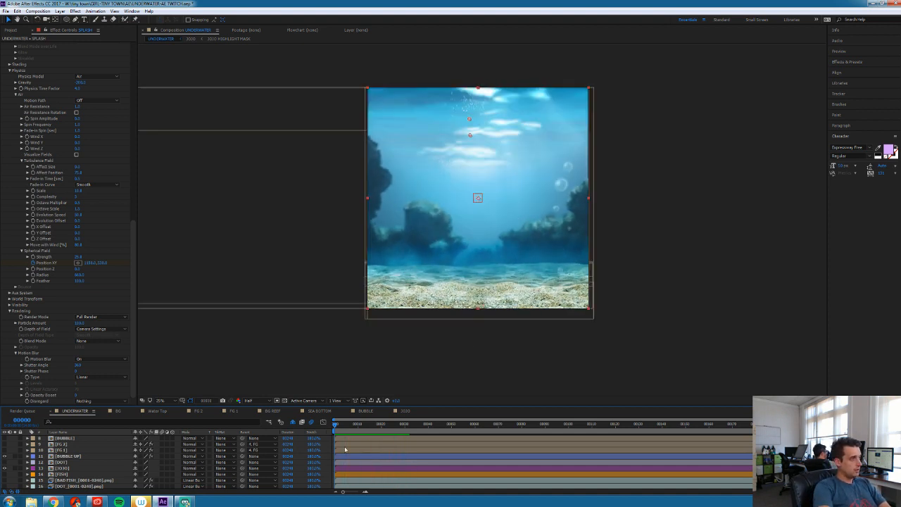
Move the MAIN NULL layer above WATER FX in the layer stack
key("u")
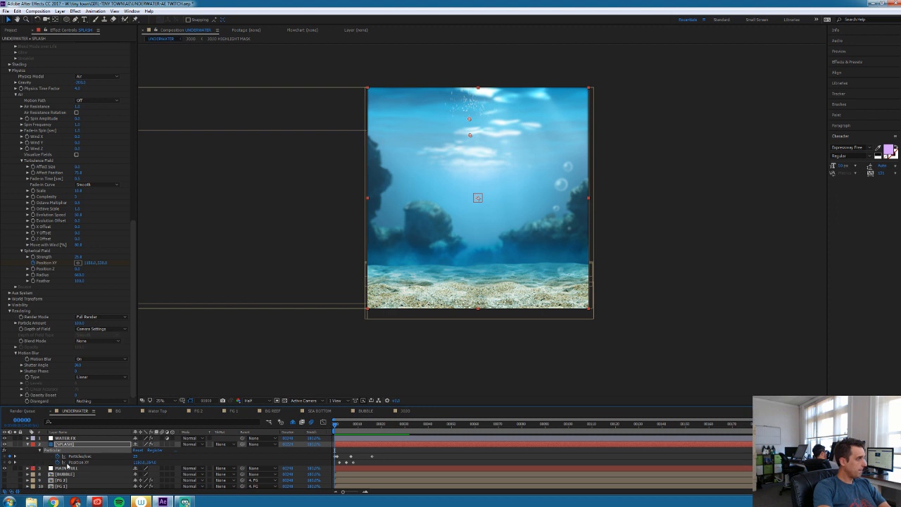
left_click(68, 468)
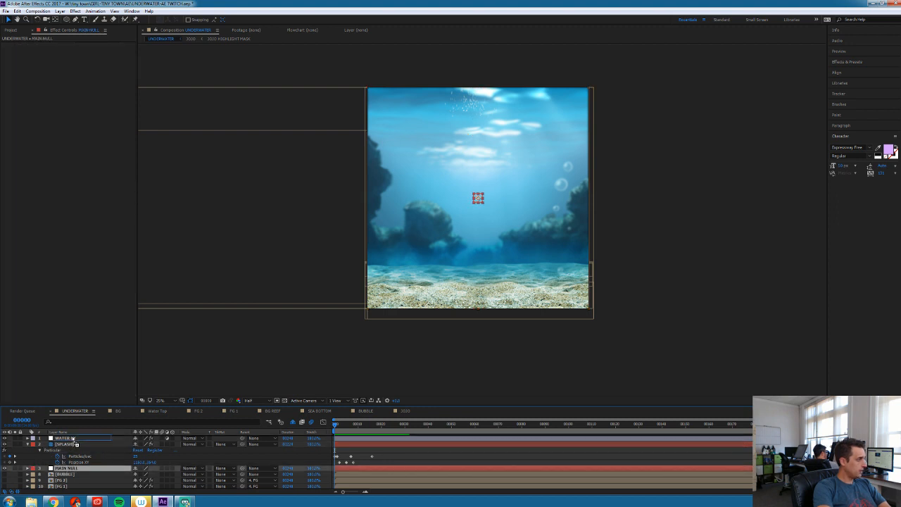
left_click_drag(73, 439, 73, 437)
scroll(73, 443, "down", 3)
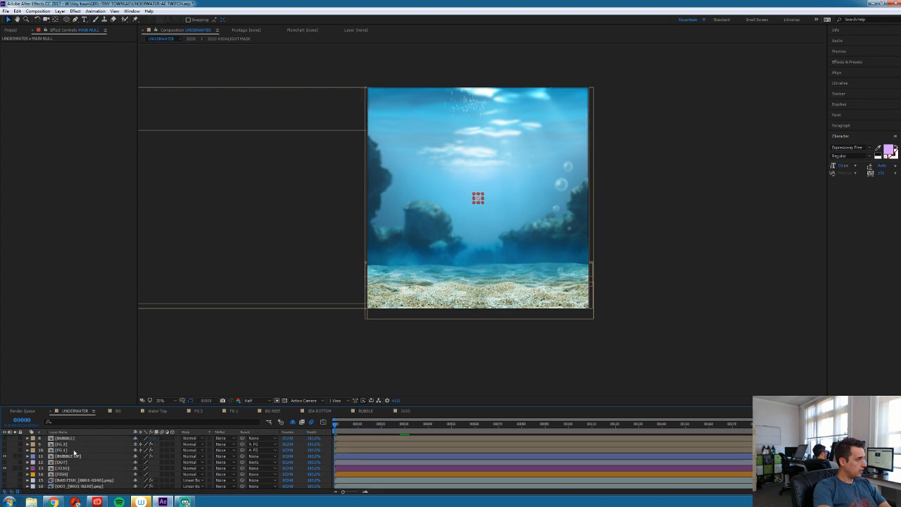
Parent the layers from BUBBLE UP down through the JOJO image sequence to the MG null
left_click(68, 456)
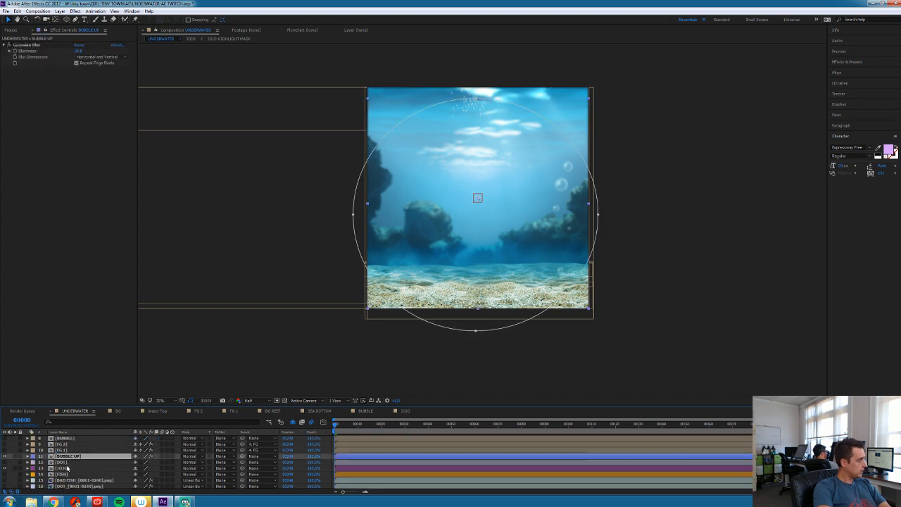
scroll(69, 479, "down", 1)
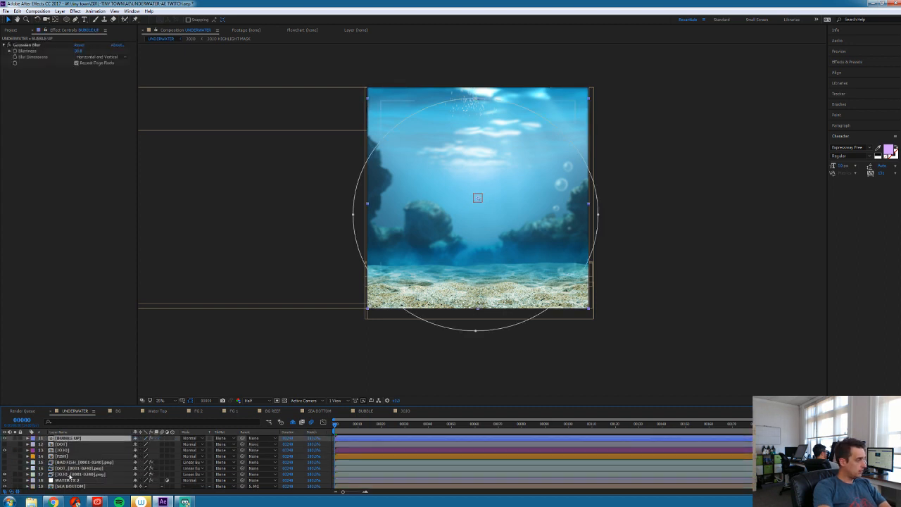
left_click(102, 474, "shift")
left_click(254, 466)
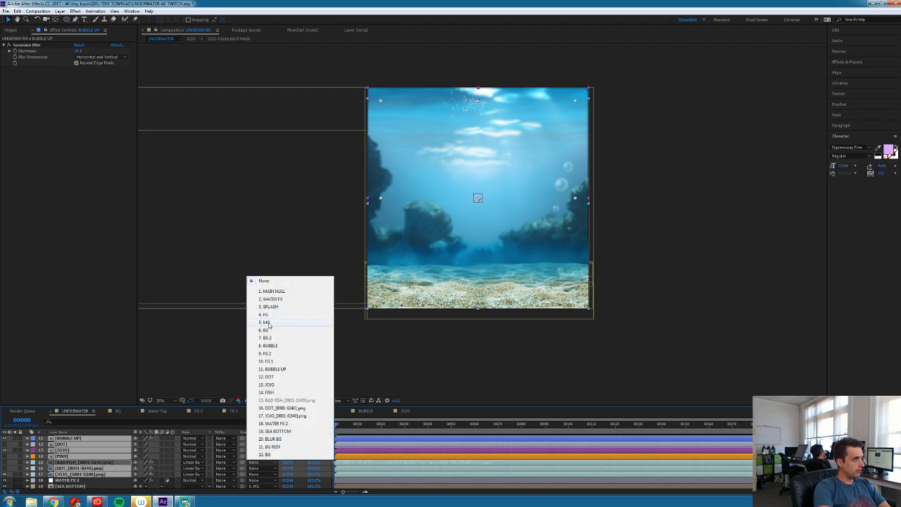
left_click(267, 323)
scroll(71, 457, "up", 5)
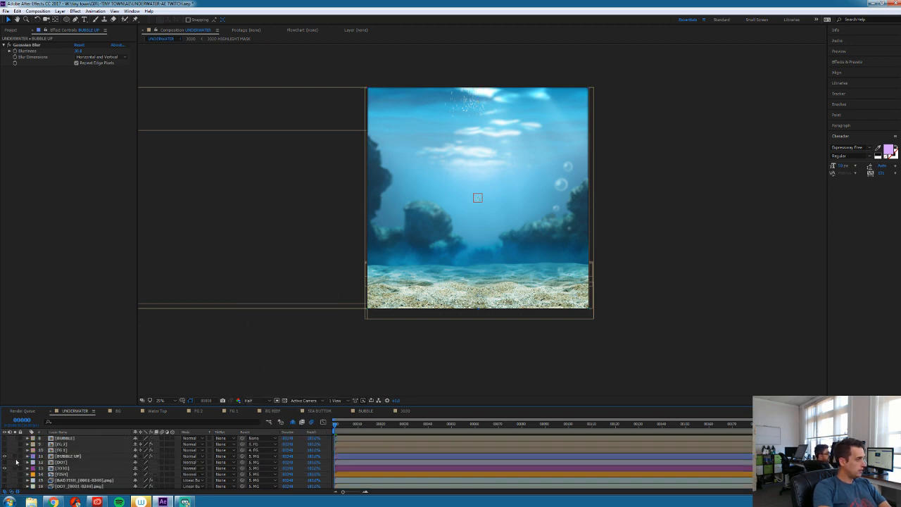
Reveal MAIN NULL's Position and Scale and apply Easy Ease to both keyframes at frame 0
left_click(76, 438)
key("p")
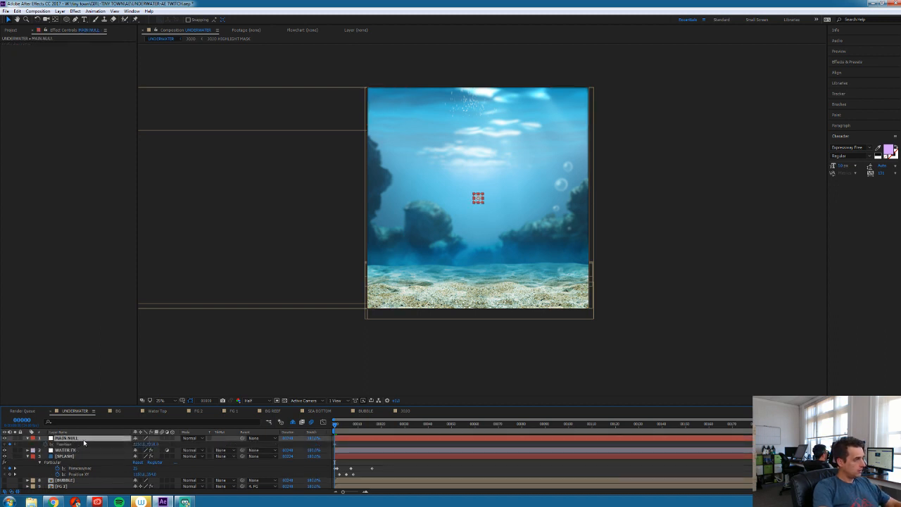
key("shift+s")
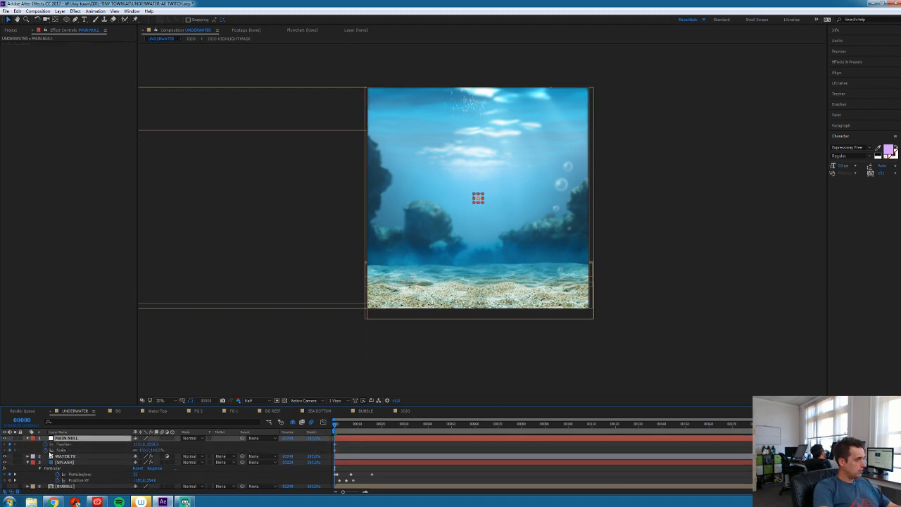
left_click_drag(342, 445, 336, 452)
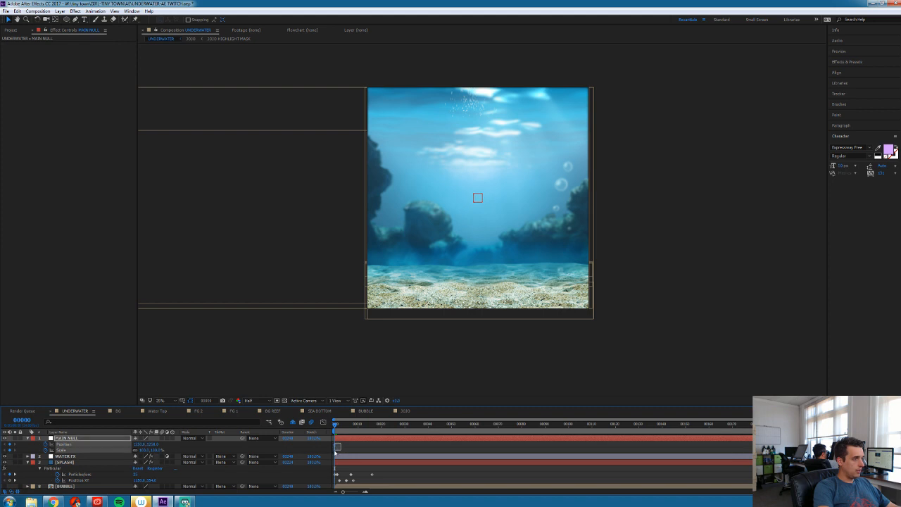
right_click(336, 453)
mouse_move(364, 446)
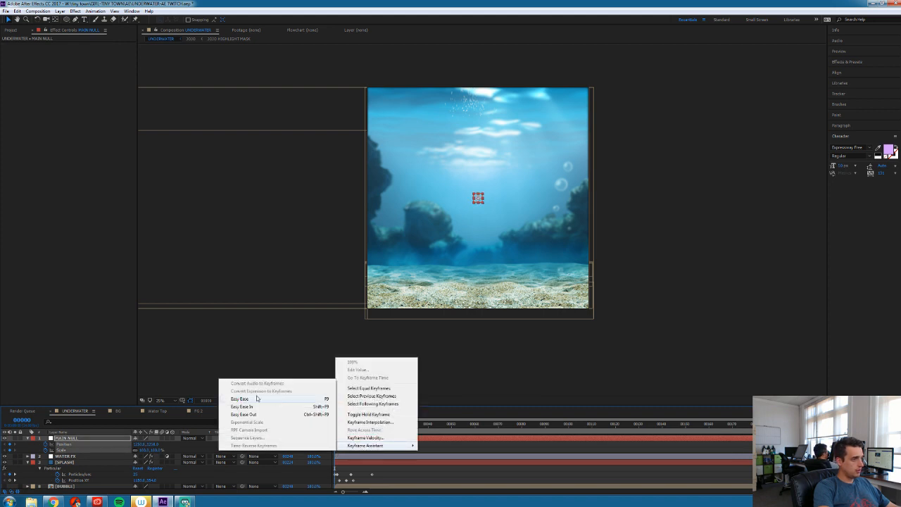
left_click(253, 400)
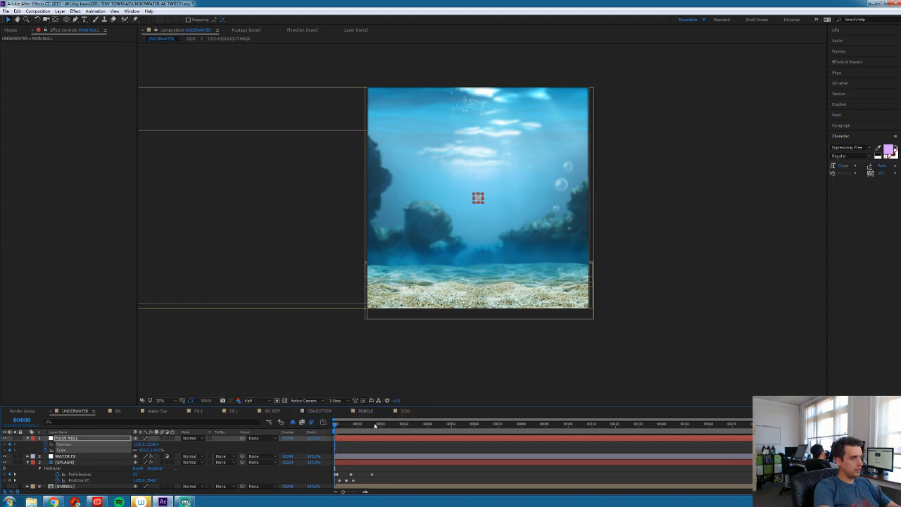
At frame 50, show the BUBBLE, FG 2 and FG 1 layers and parent BUBBLE to the FG null
left_click(452, 424)
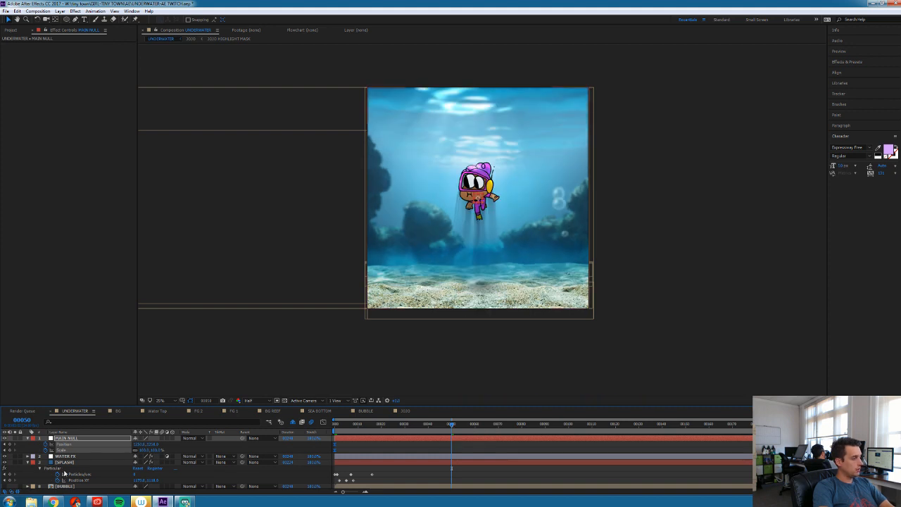
scroll(51, 467, "down", 2)
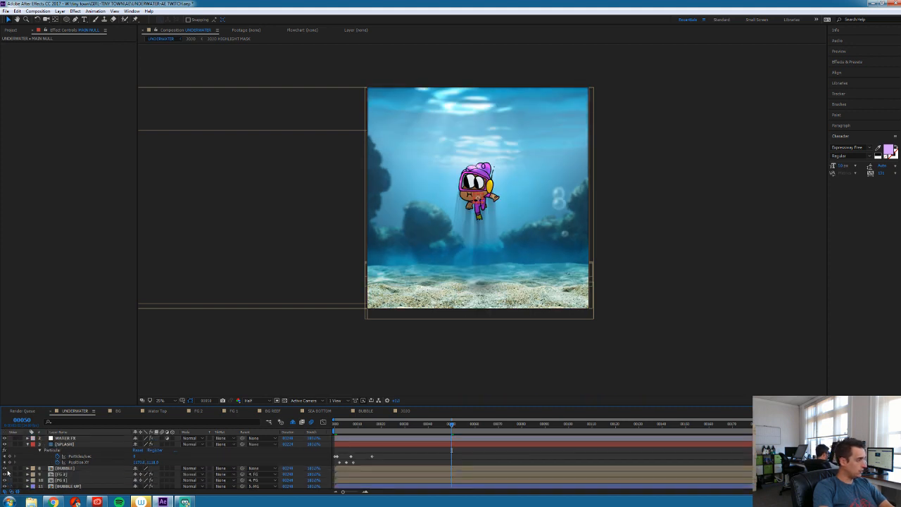
left_click(6, 474)
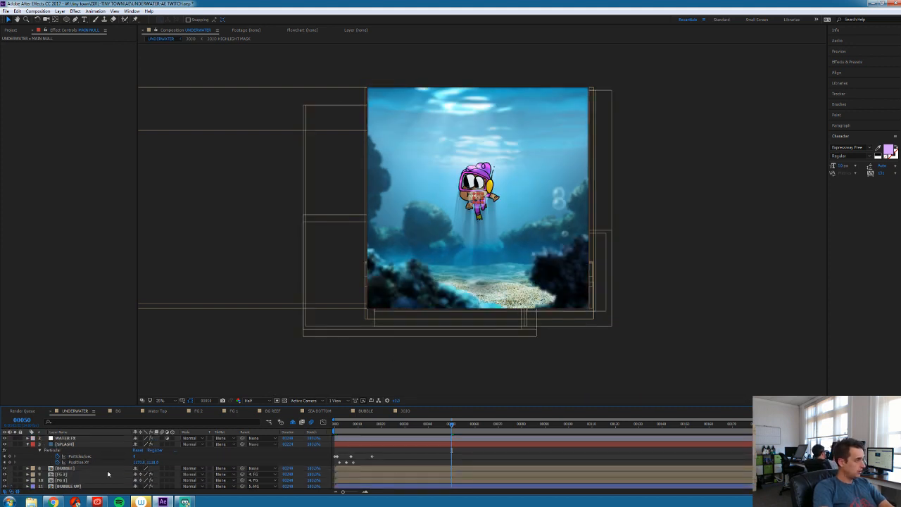
left_click(65, 469)
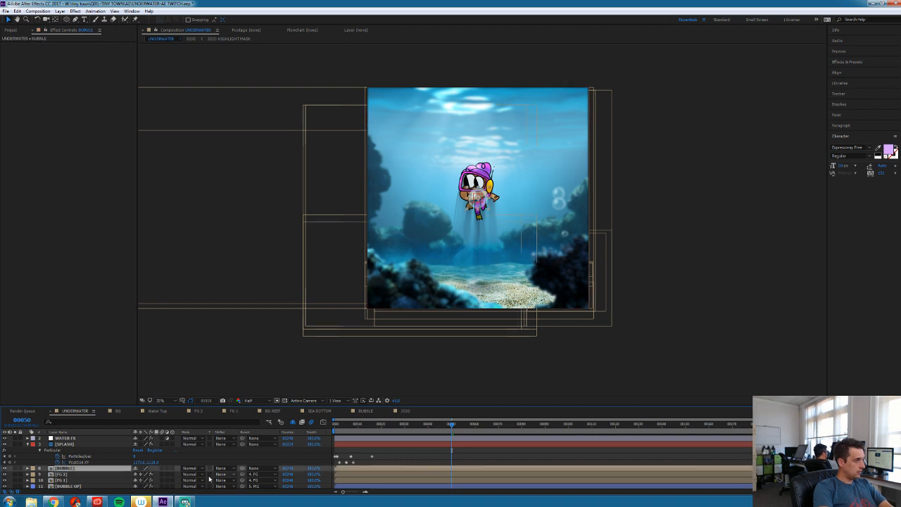
left_click(258, 468)
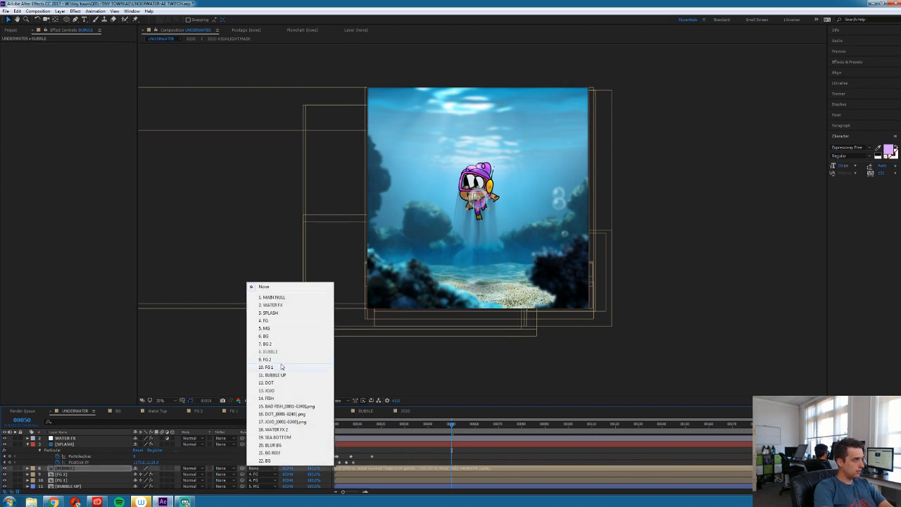
left_click(272, 321)
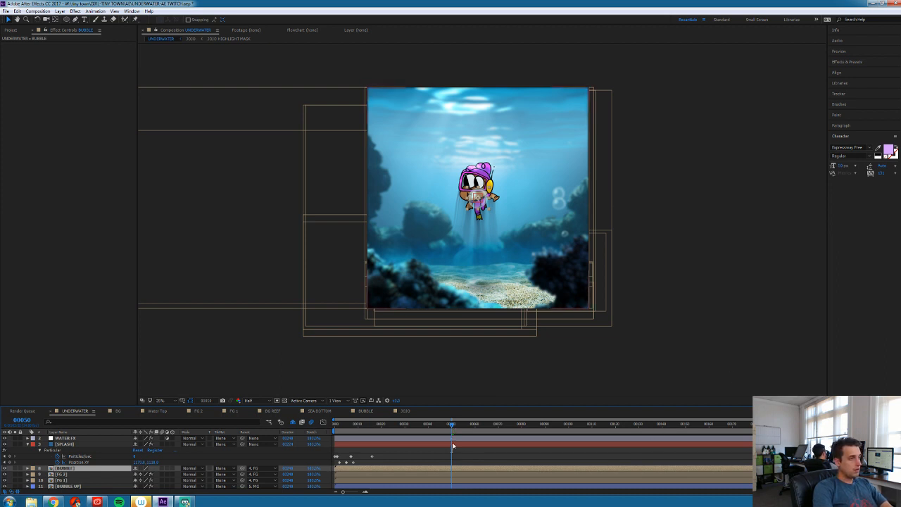
Keyframe MAIN NULL's Position at frame 50 to shift the whole scene slightly down, and hide the BUBBLE layer
left_click(453, 445)
scroll(457, 453, "up", 2)
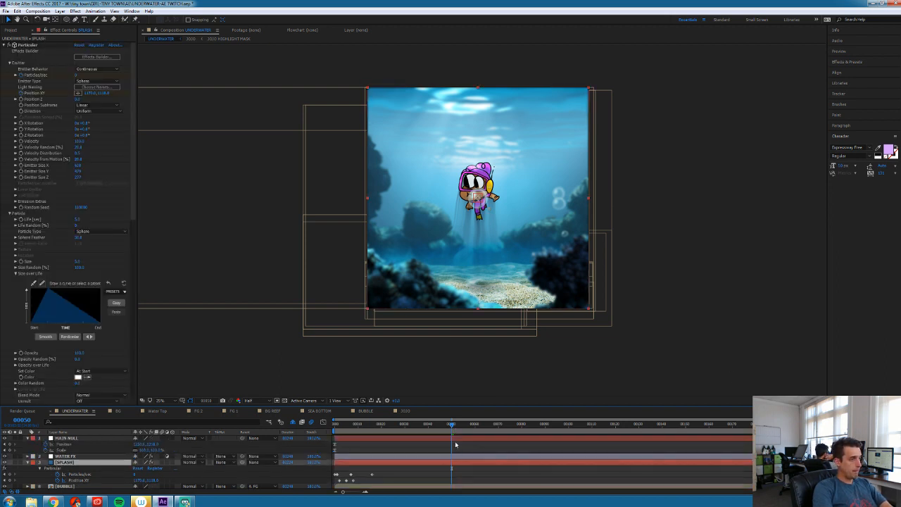
left_click(455, 439)
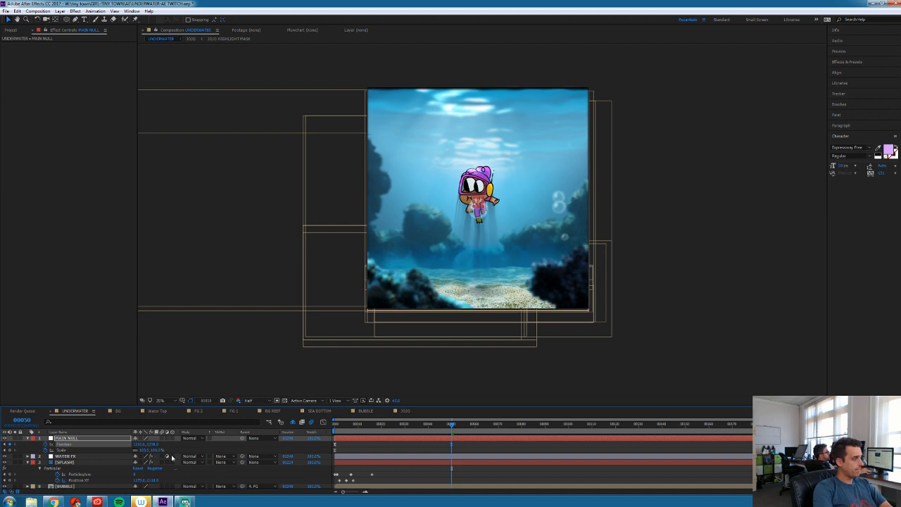
scroll(90, 449, "down", 2)
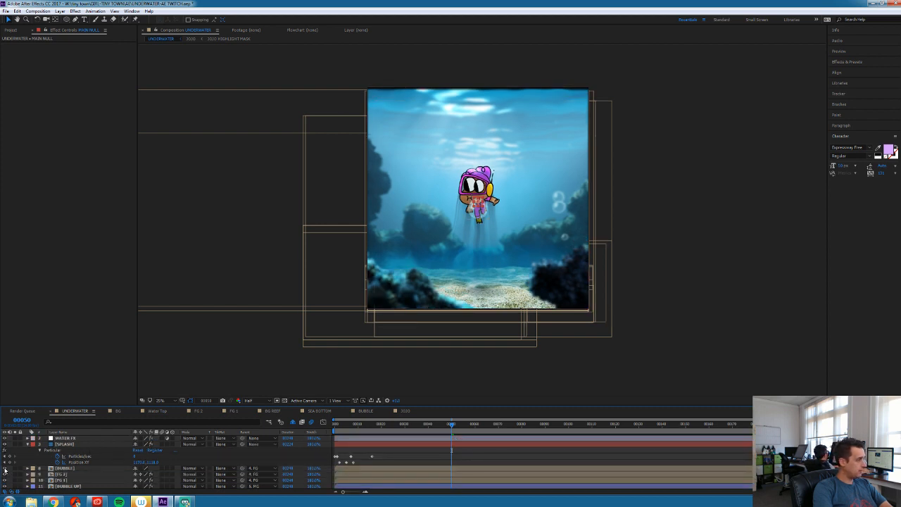
scroll(6, 469, "down", 1)
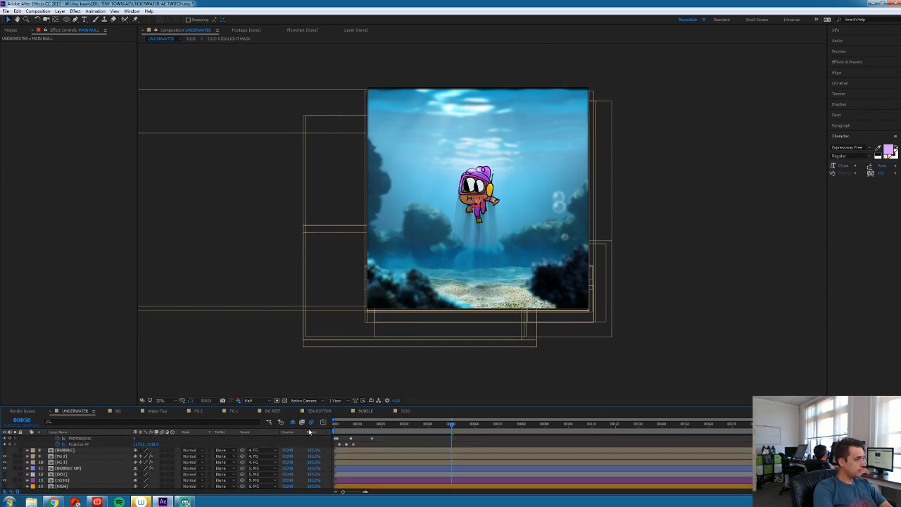
key("ctrl+alt+0")
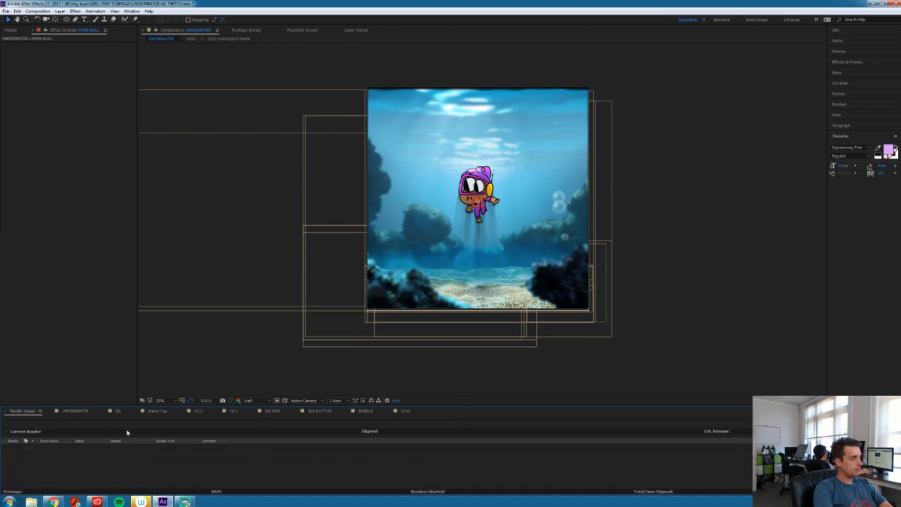
left_click(73, 411)
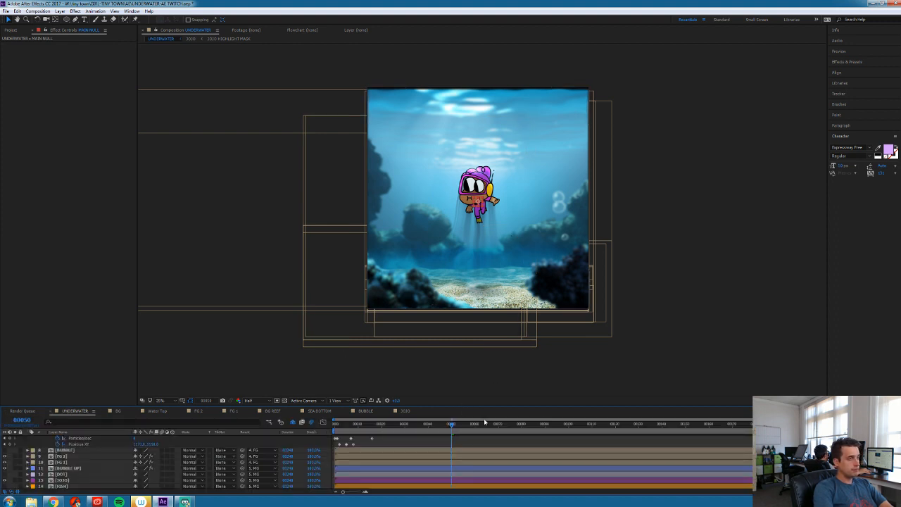
scroll(474, 442, "up", 2)
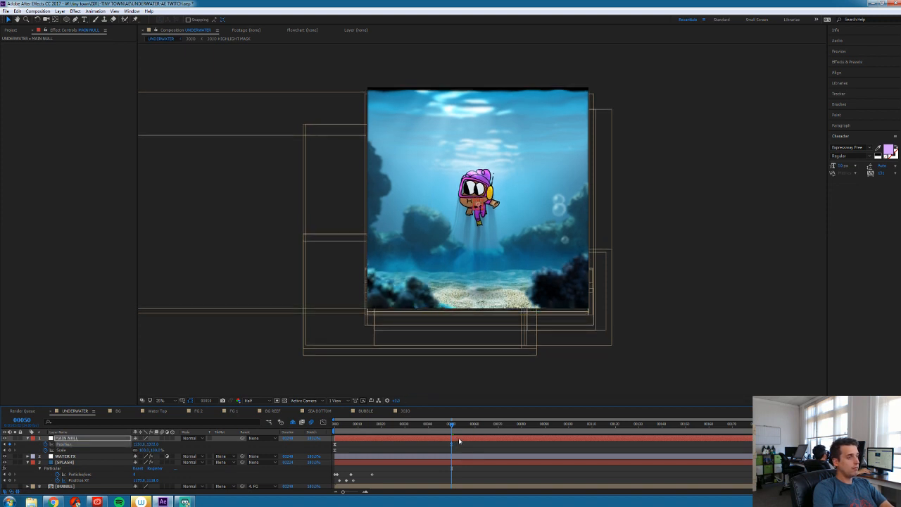
Keyframe MAIN NULL's Position at frame 101 and preview the scene's vertical drift
left_click(571, 424)
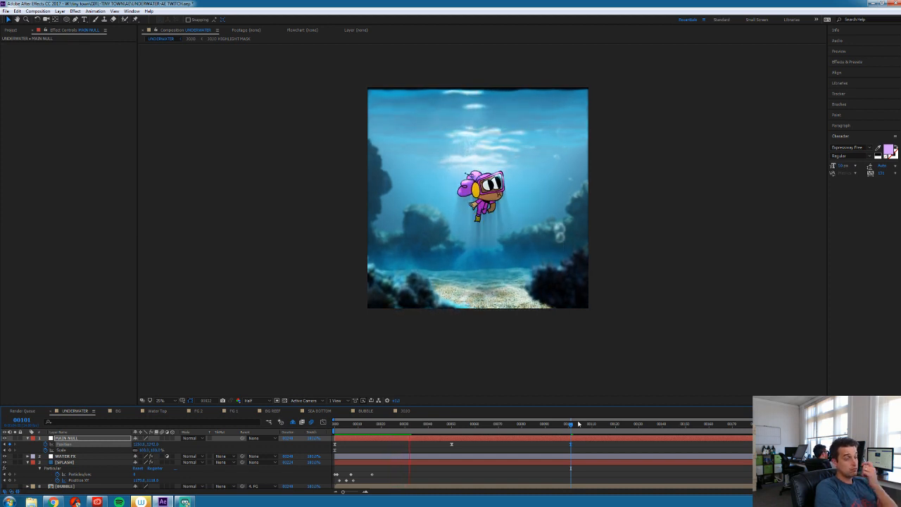
key("period")
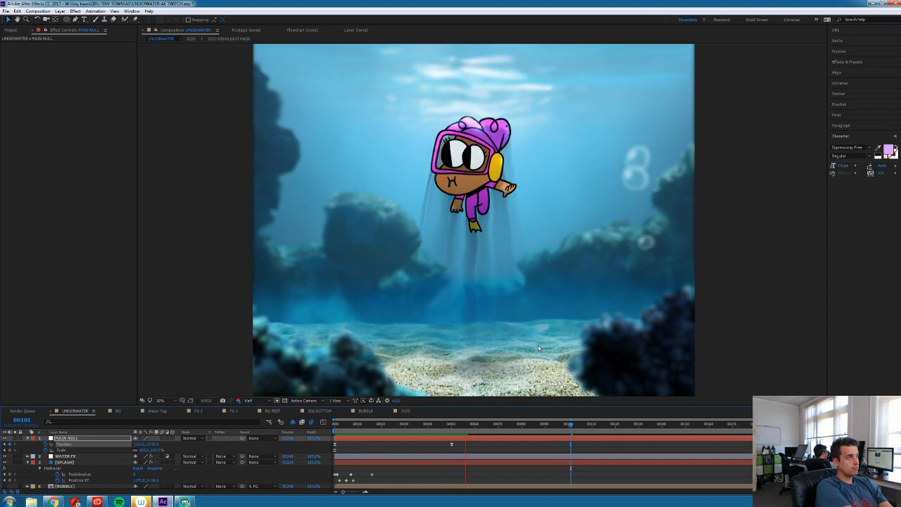
key("space")
key("space")
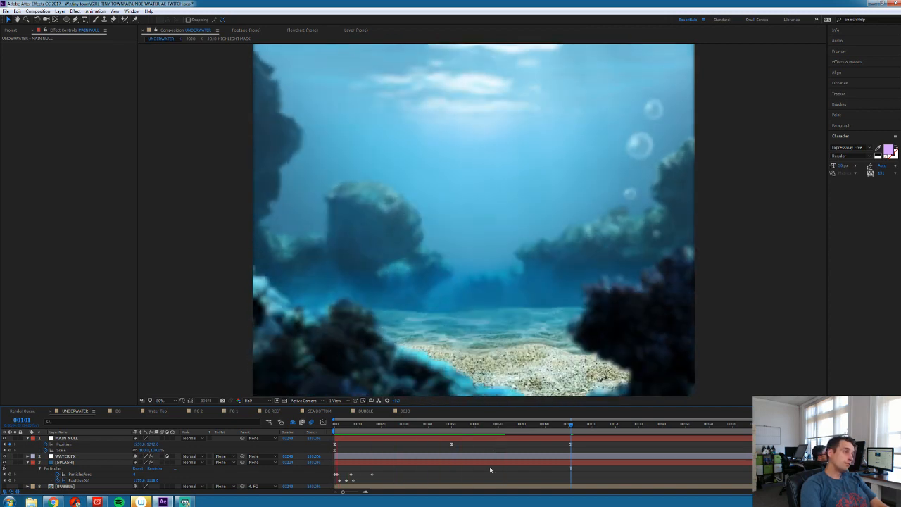
key("space")
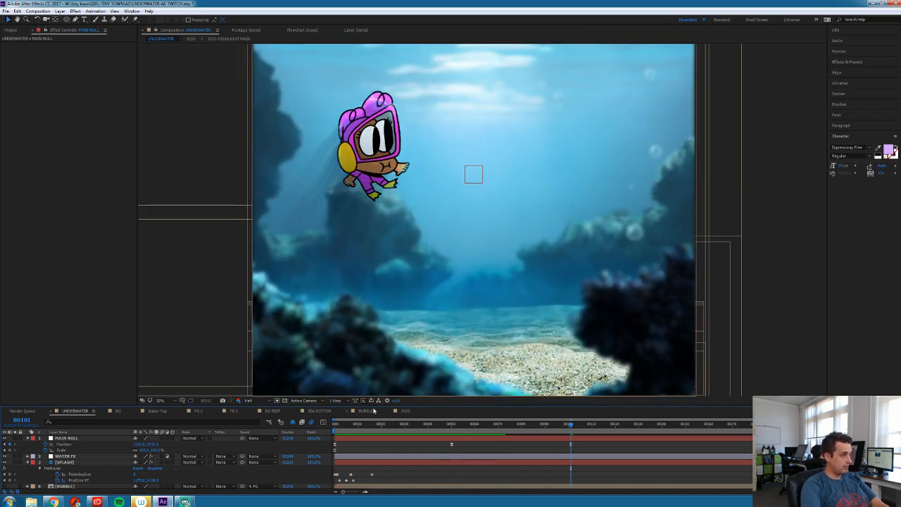
In the JOJO composition, set the bottom JOJO layer's Shine Ray Length to 1 and preview the result in UNDERWATER
left_click(405, 411)
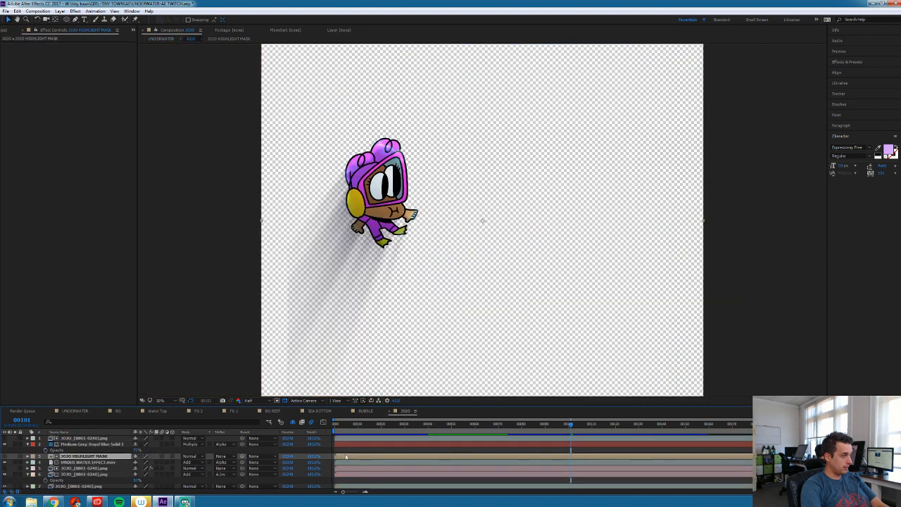
scroll(71, 478, "down", 1)
left_click(71, 479)
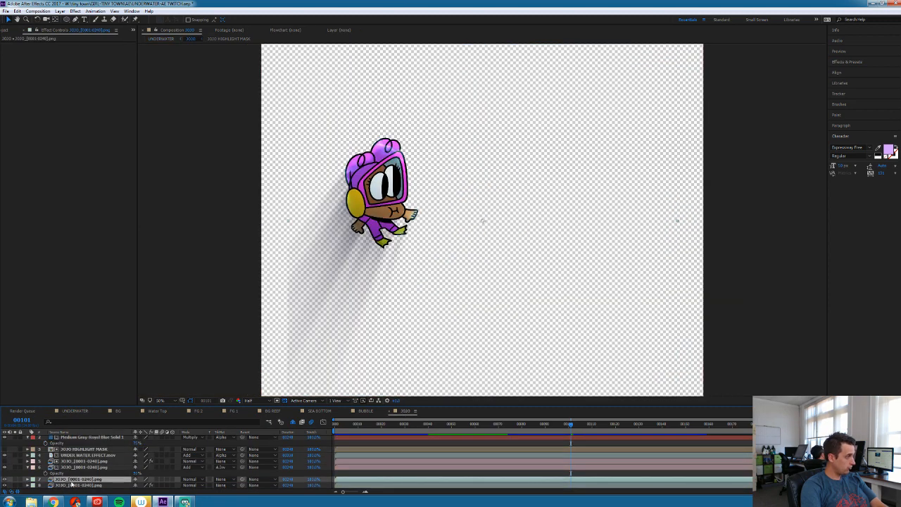
left_click(75, 485)
left_click(79, 94)
type("1")
key("Return")
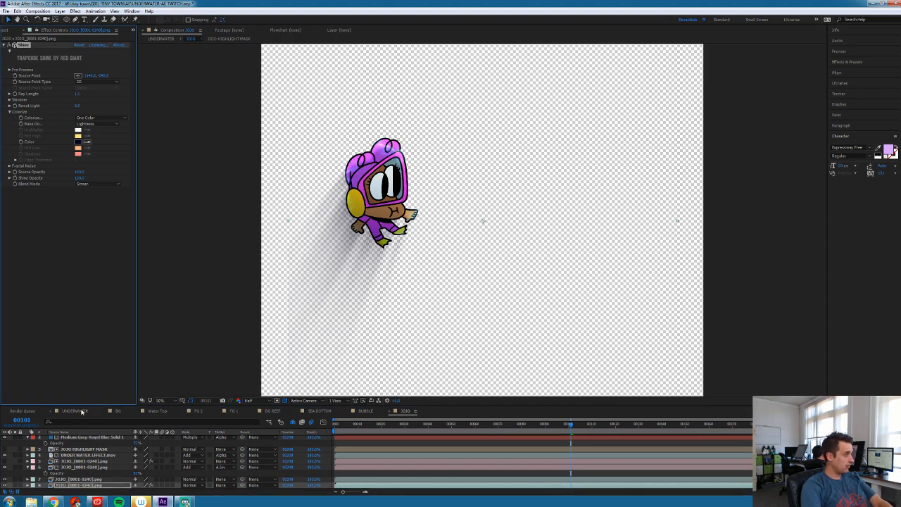
left_click(77, 411)
key("space")
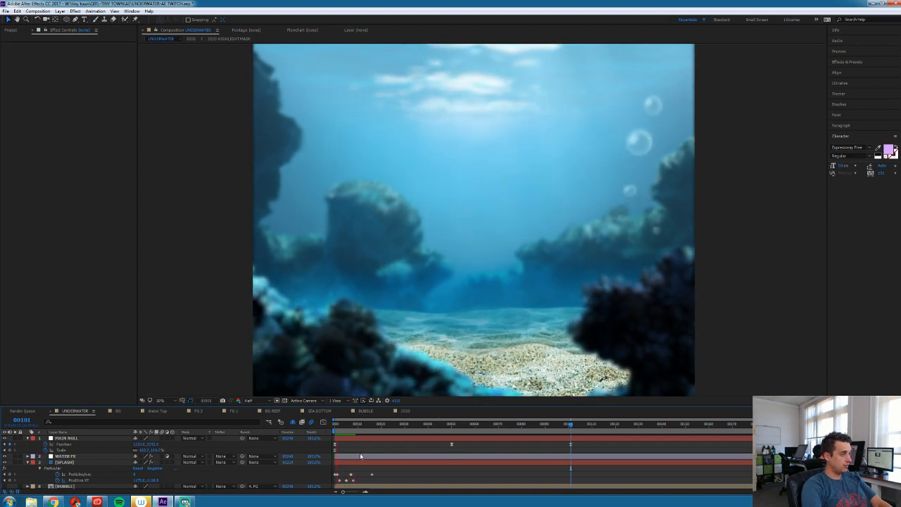
Set the bottom JOJO layer's blend mode to Multiply, lower its opacity to about 70%, and return to the UNDERWATER composition
left_click(405, 411)
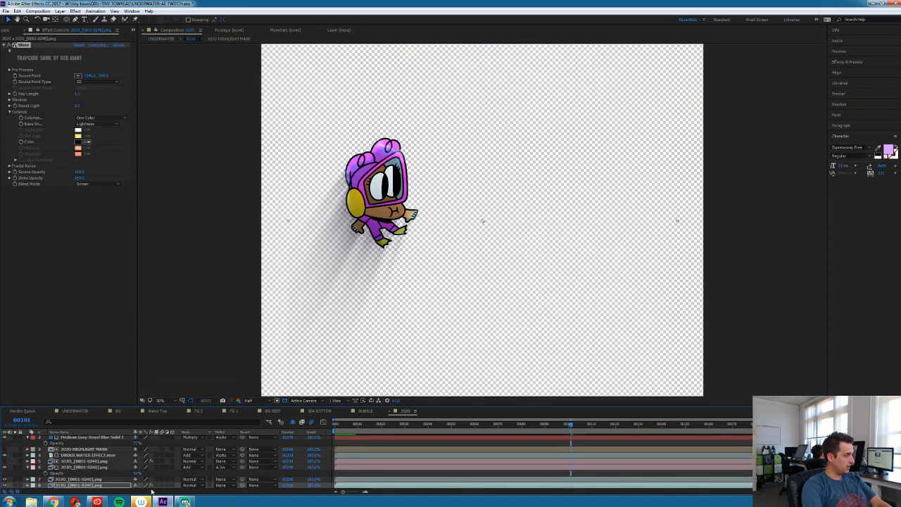
left_click(190, 485)
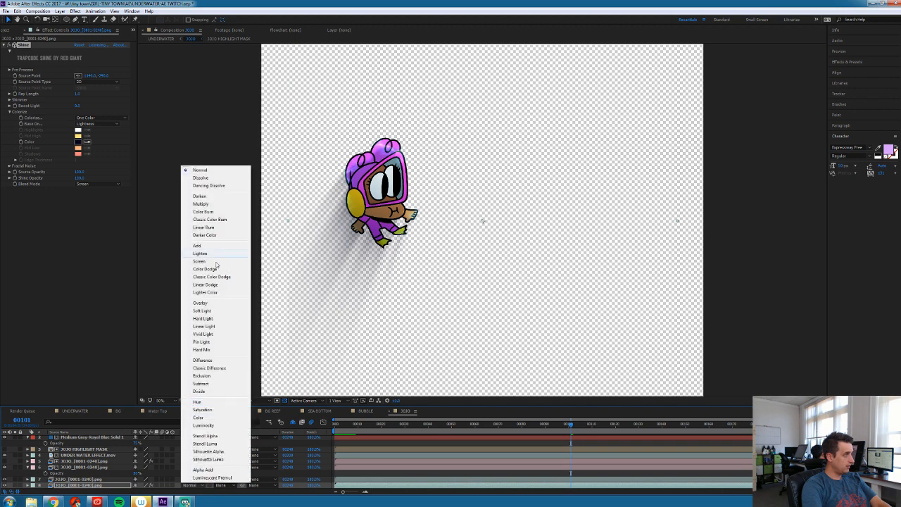
left_click(204, 205)
key("t")
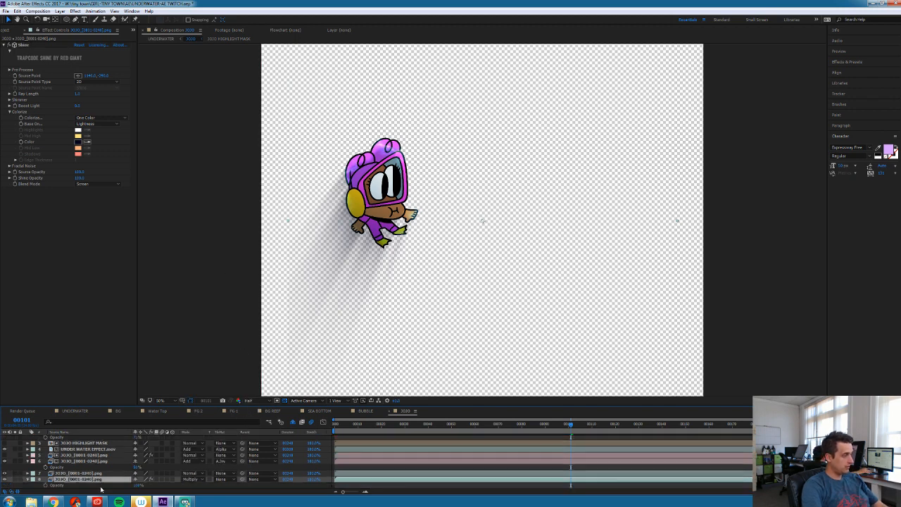
left_click_drag(137, 485, 201, 487)
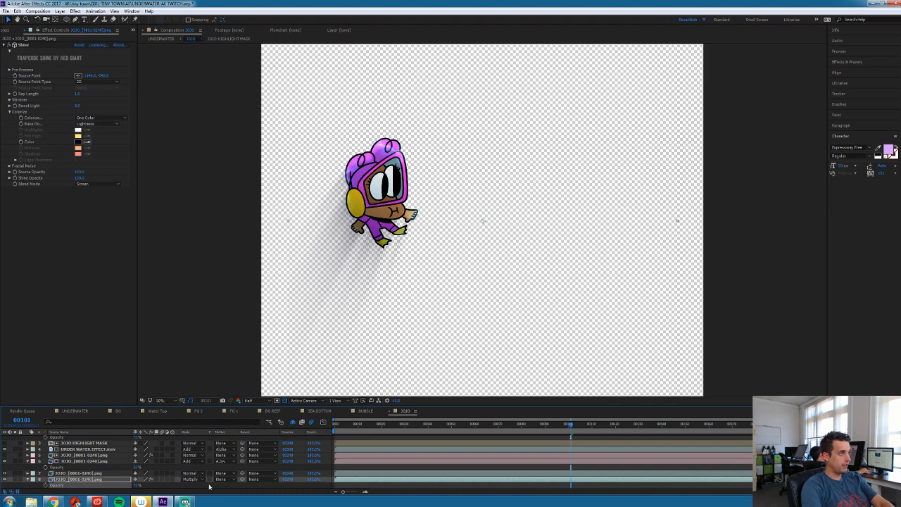
left_click(99, 411)
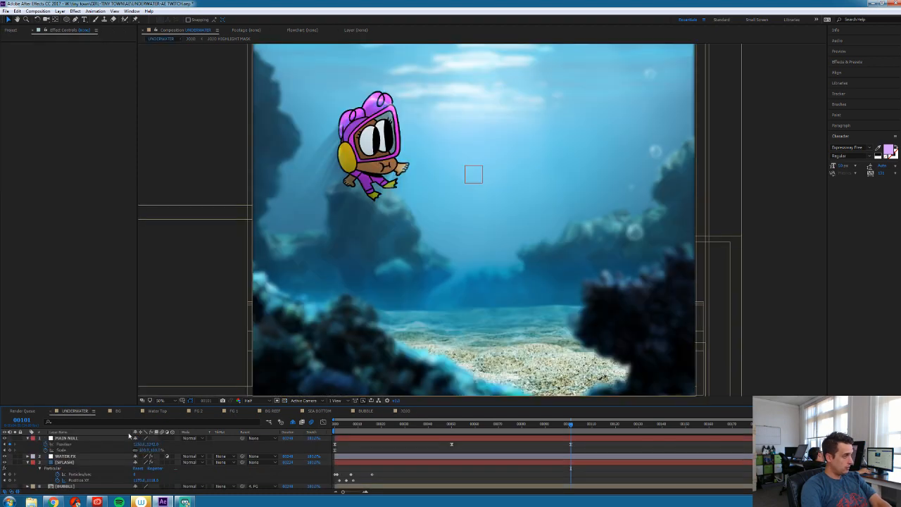
Select the JOJO layer and preview the underwater scene with the character's shadow rays
scroll(107, 475, "down", 6)
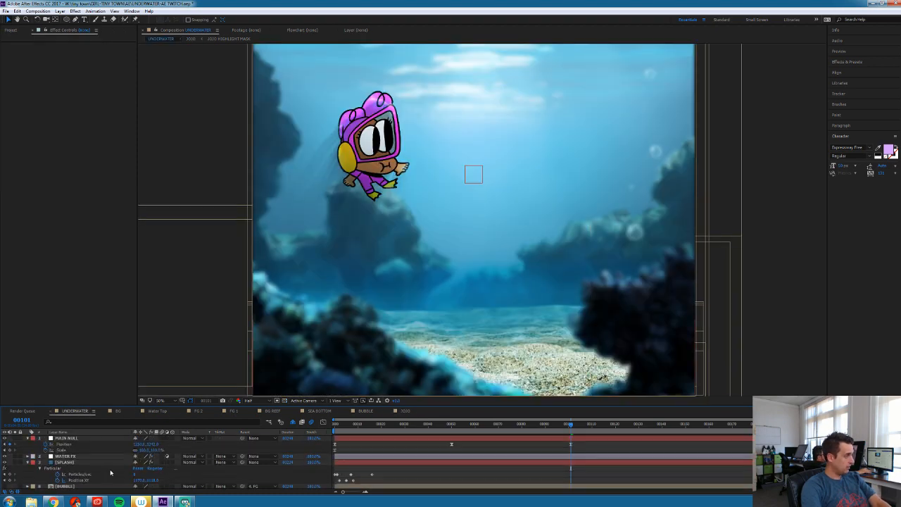
scroll(109, 461, "up", 3)
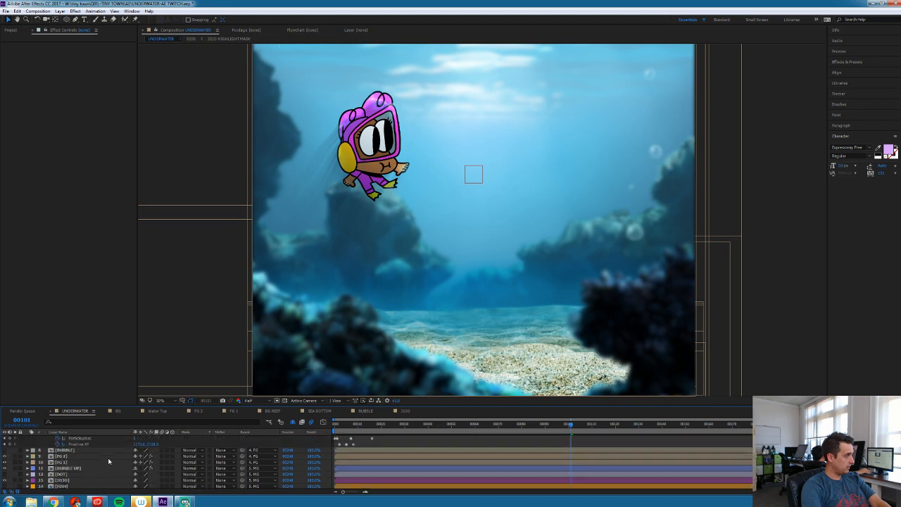
left_click(88, 474)
left_click(127, 481)
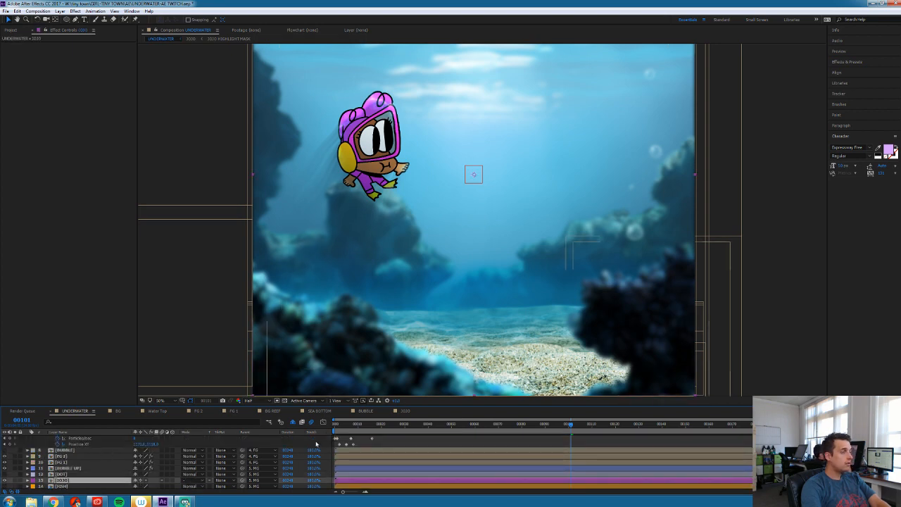
key("space")
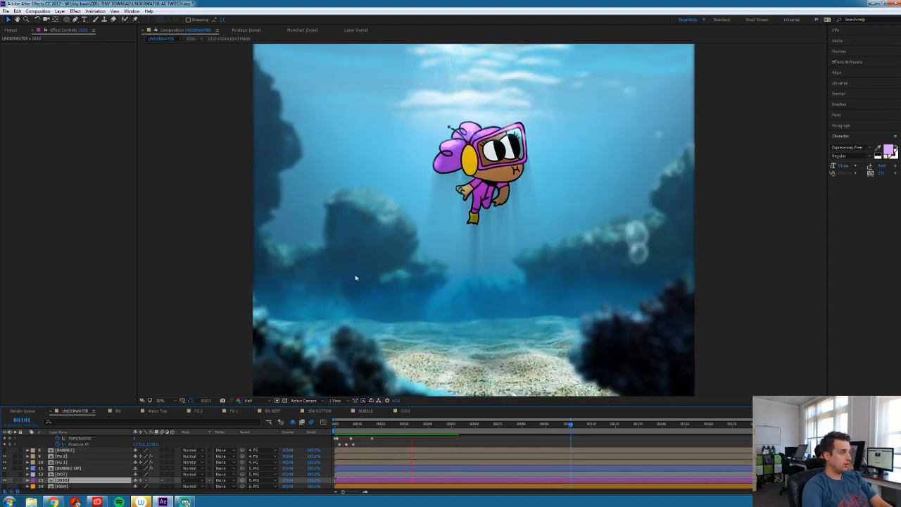
key("space")
Collapse the SPLASH layer and add an adjustment layer named LENS FX directly above WATER FX
scroll(83, 456, "up", 3)
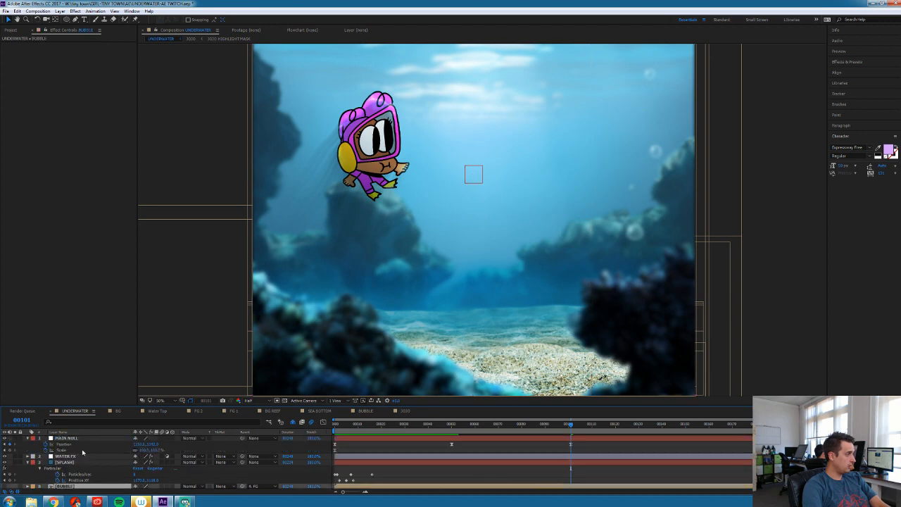
left_click(28, 463)
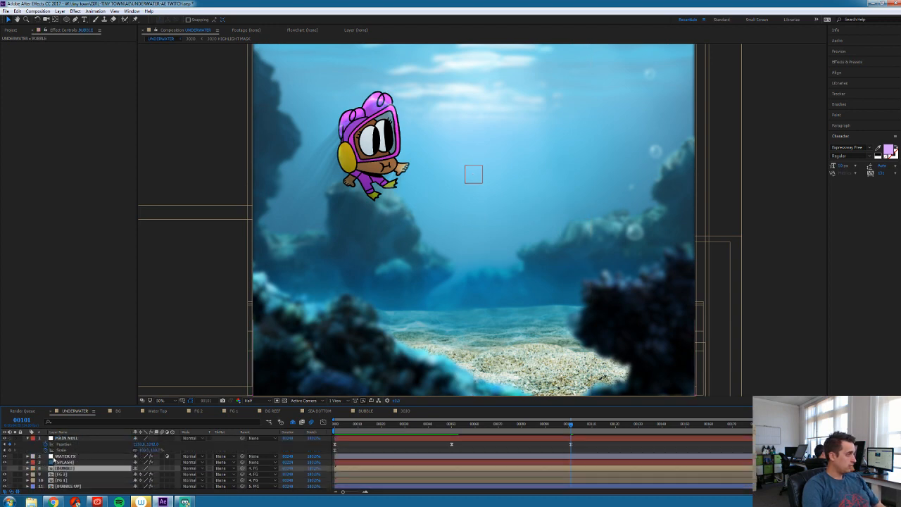
left_click(58, 457)
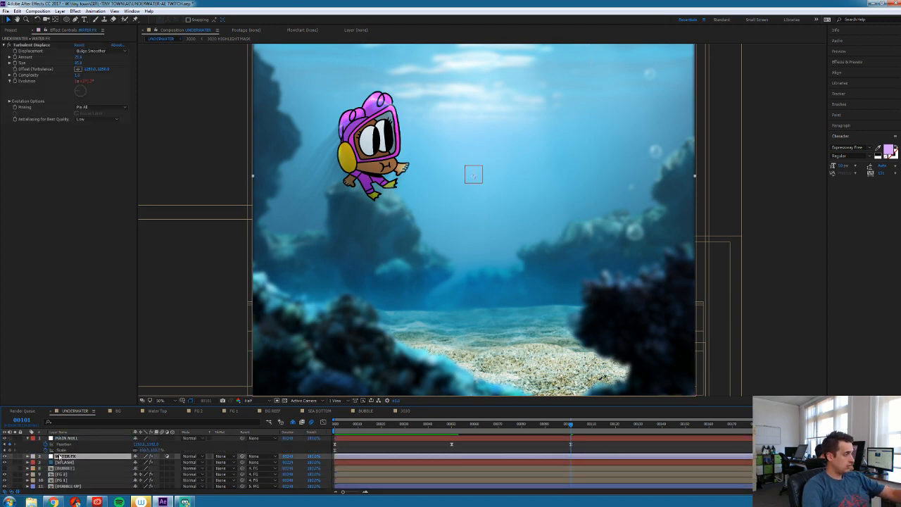
key("ctrl+alt+y")
key("Return")
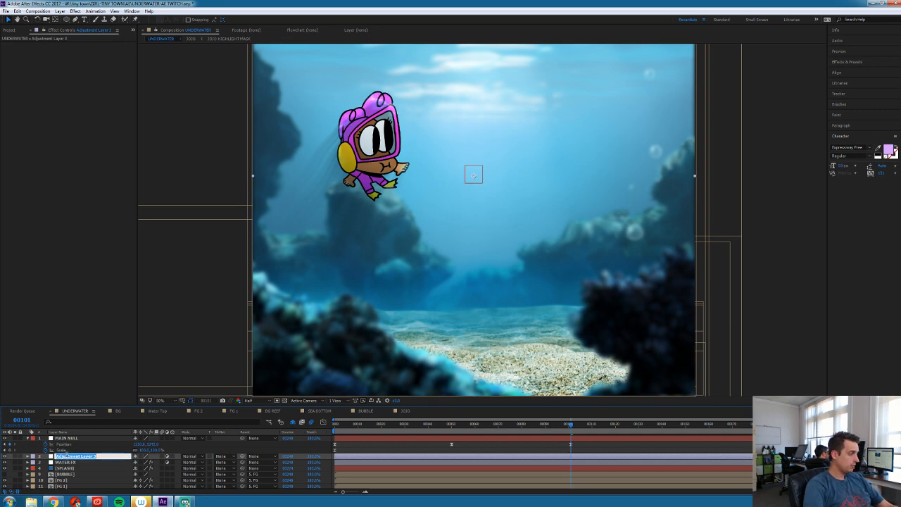
type("LENS FX")
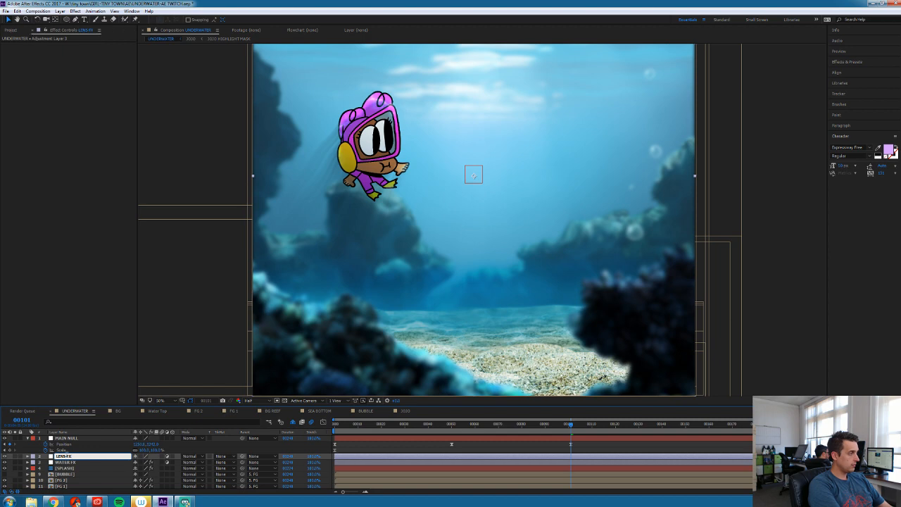
key("Return")
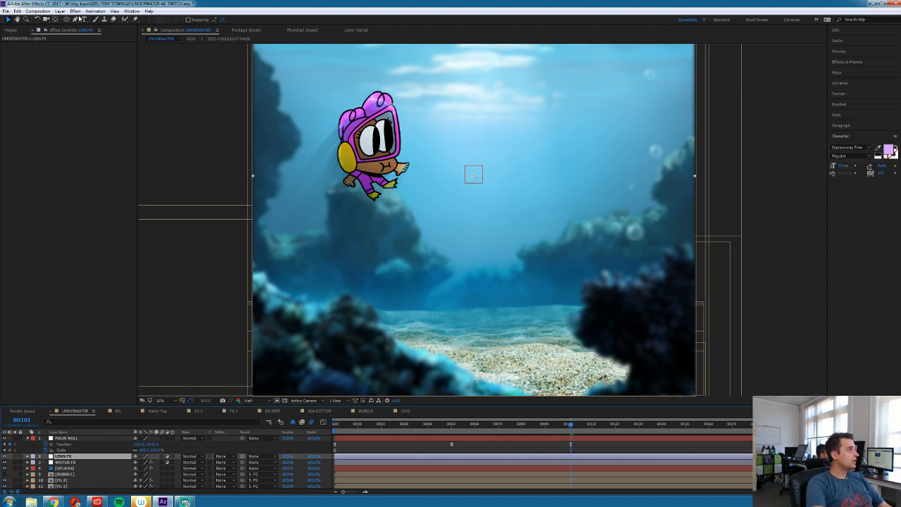
left_click(75, 11)
mouse_move(61, 248)
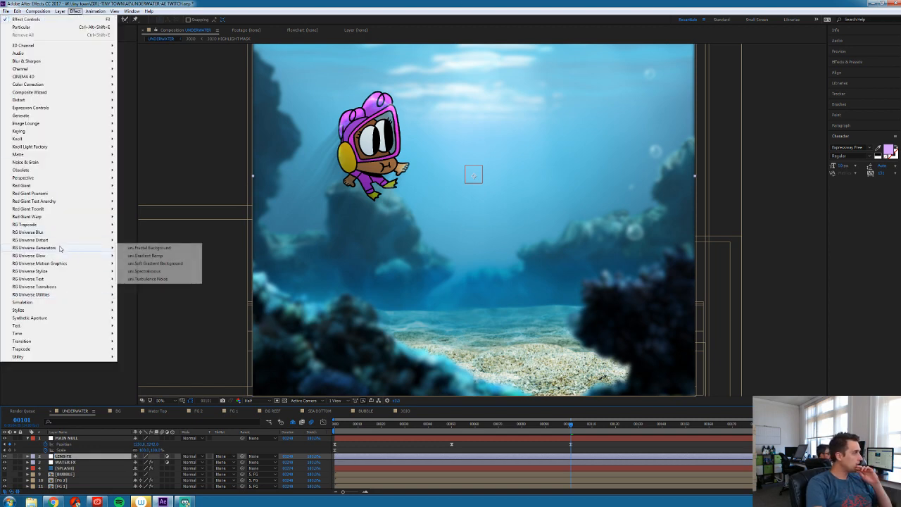
mouse_move(63, 264)
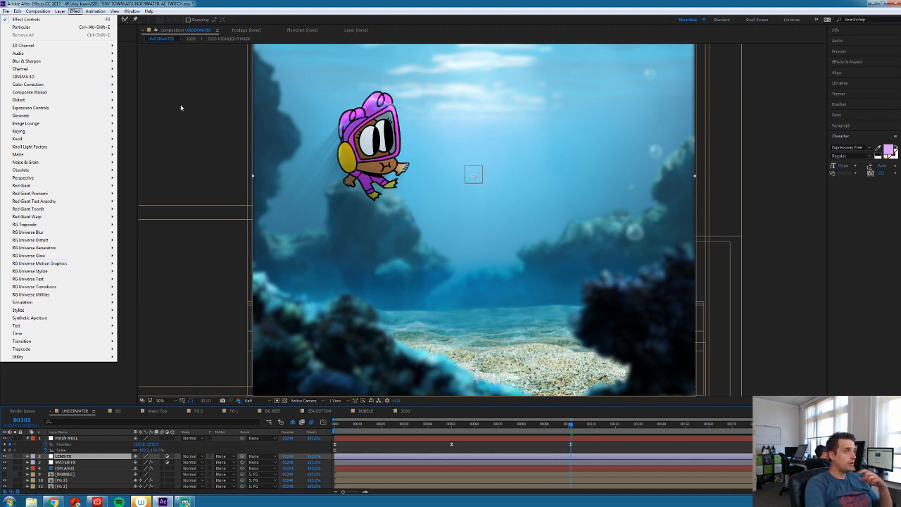
left_click(193, 356)
Solo the WATER FX and JOJO layers to isolate the distorted character
left_click(61, 463)
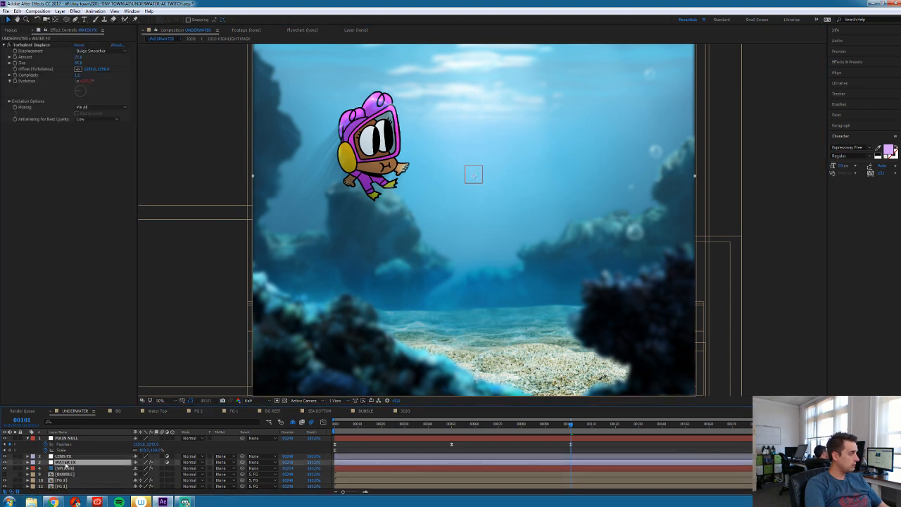
left_click(16, 462)
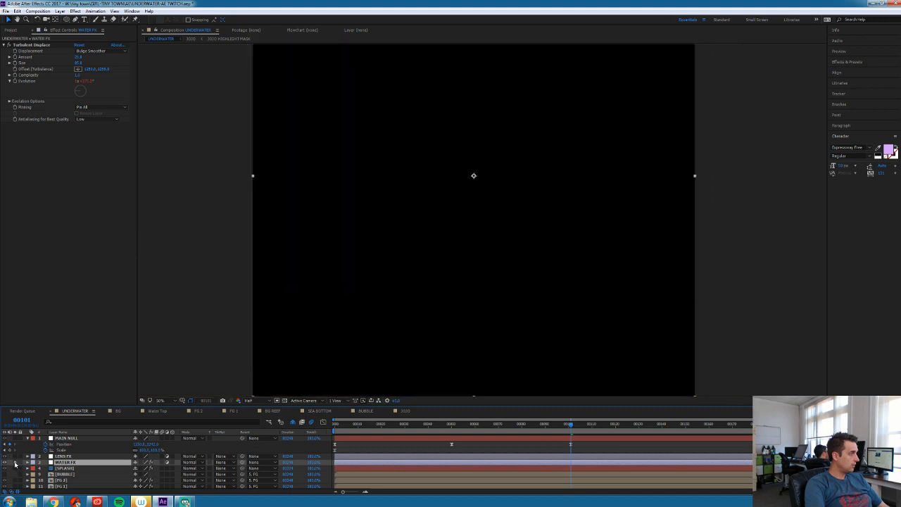
scroll(15, 464, "down", 3)
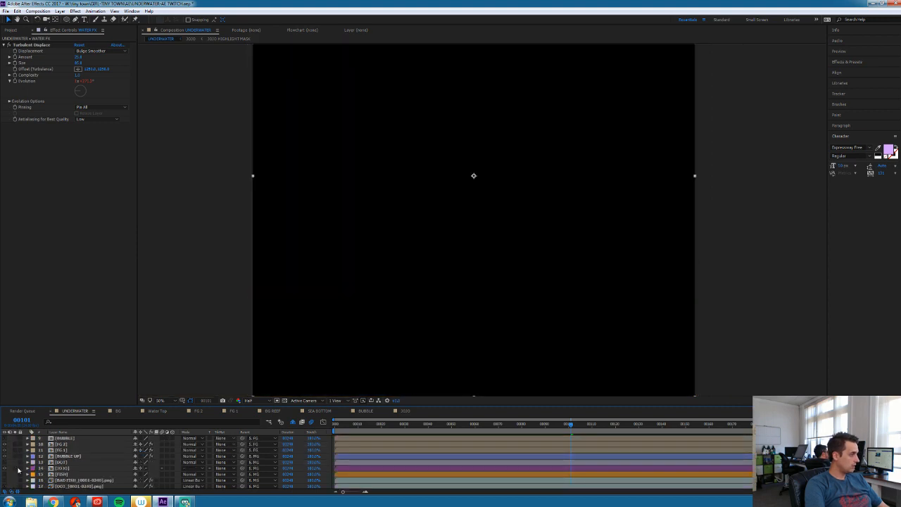
left_click(16, 468)
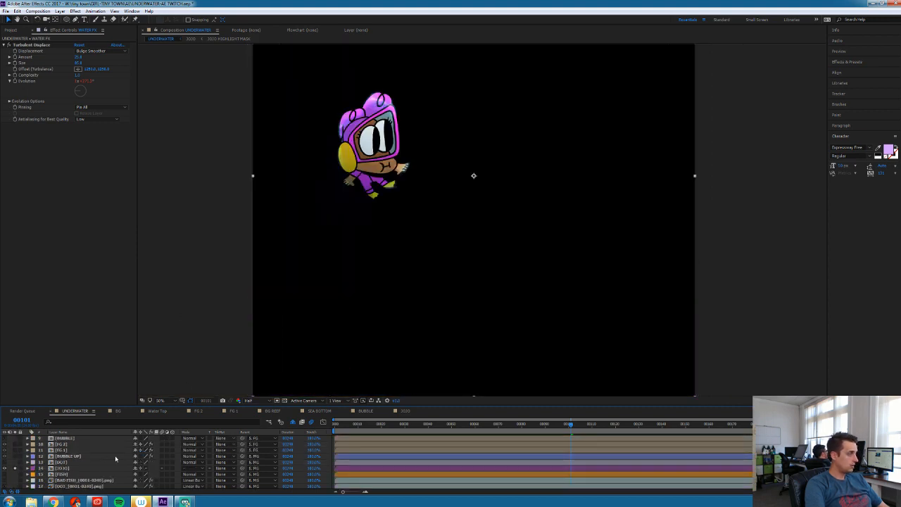
scroll(101, 463, "up", 3)
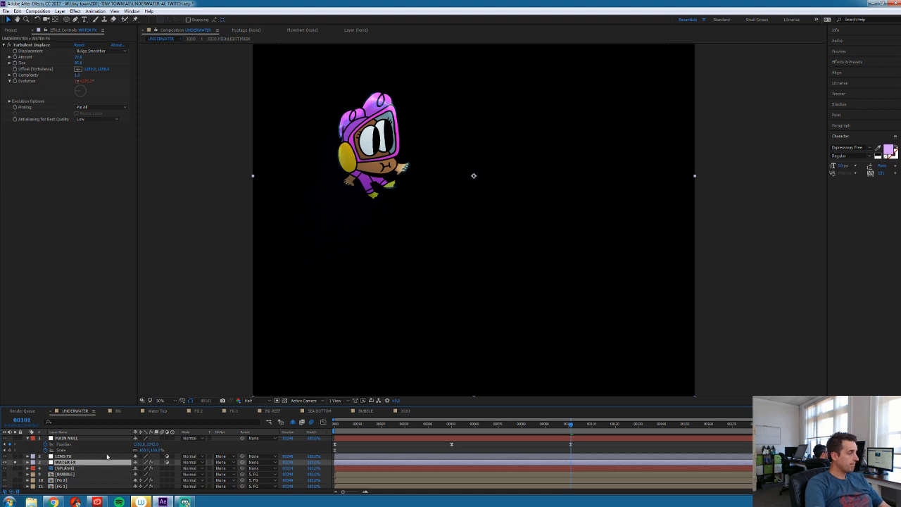
Duplicate the WATER FX layer, go to frame 20 and delete the copy's Turbulent Displace effect
key("ctrl+d")
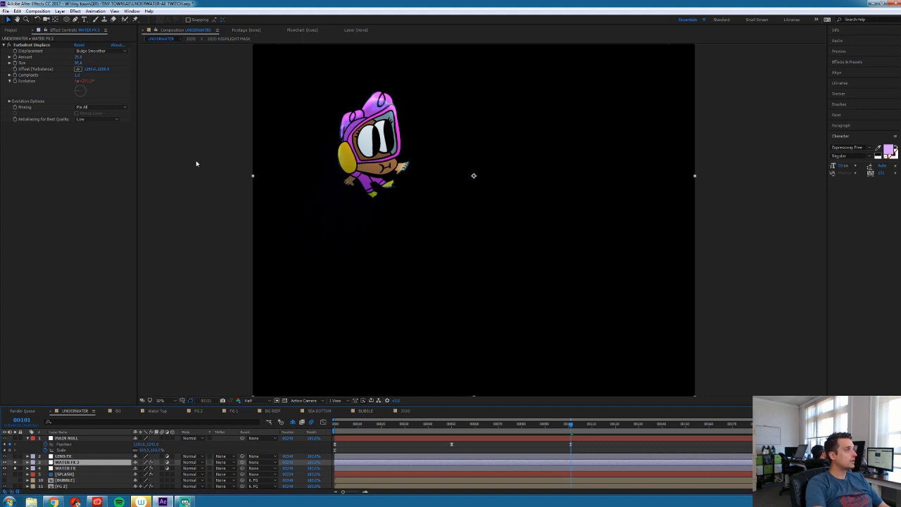
left_click_drag(349, 429, 381, 431)
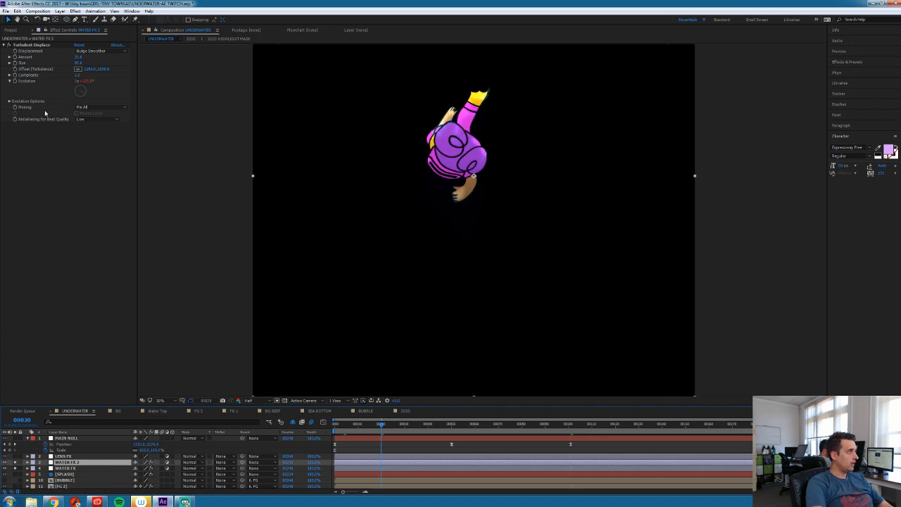
left_click(29, 45)
key("Delete")
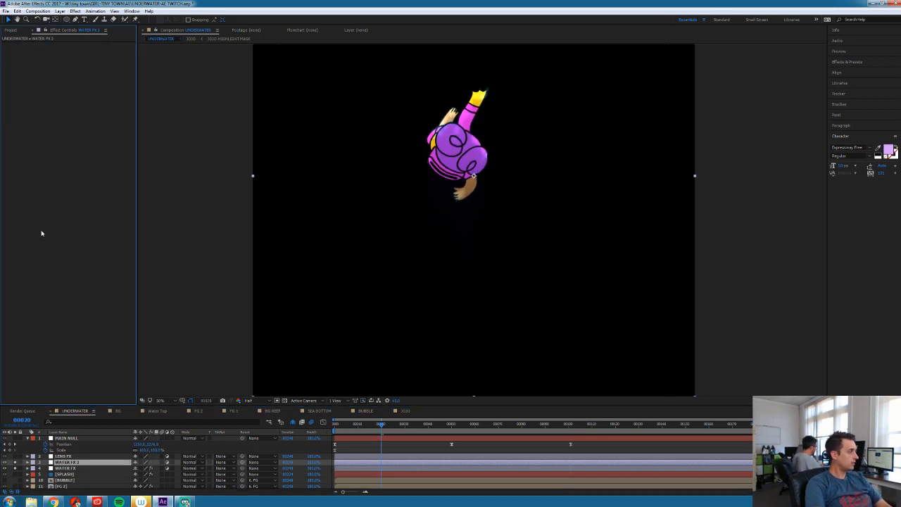
Apply a fresh Turbulent Displace effect to WATER FX 2, reduce its Size and set its Amount to 75
left_click(74, 10)
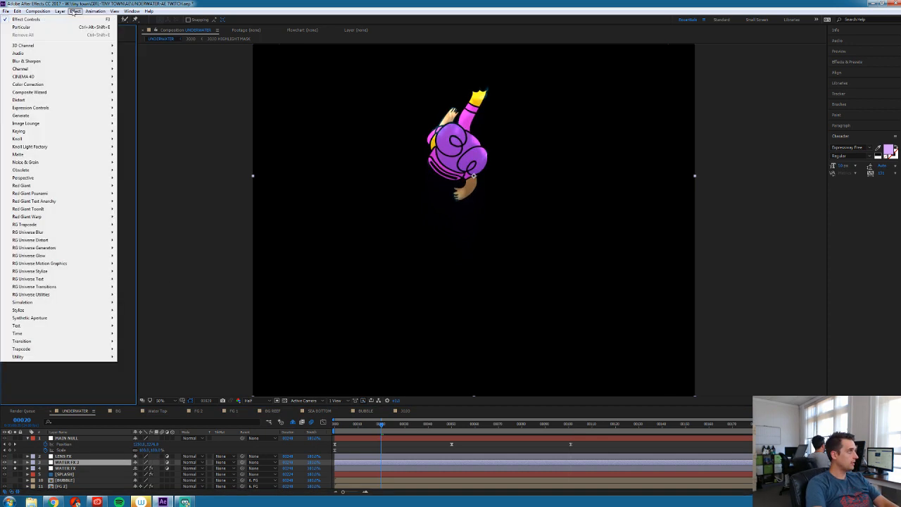
mouse_move(51, 100)
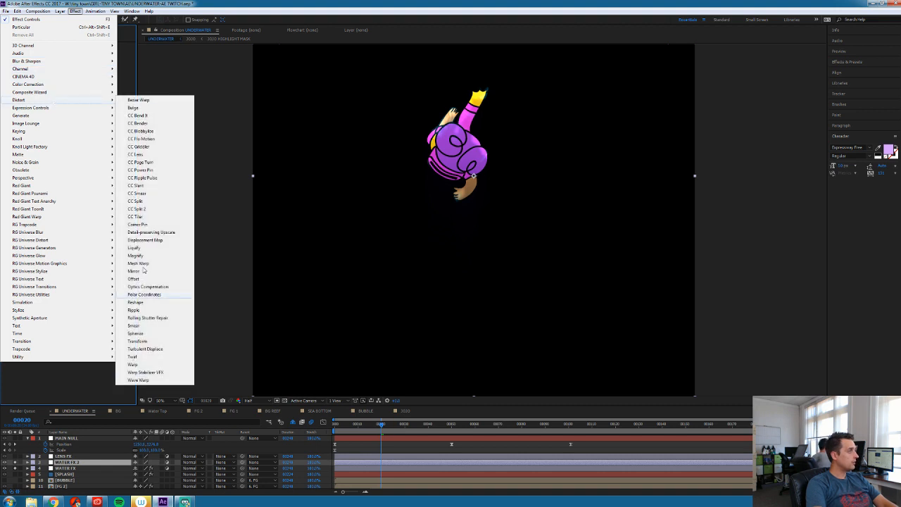
left_click(145, 349)
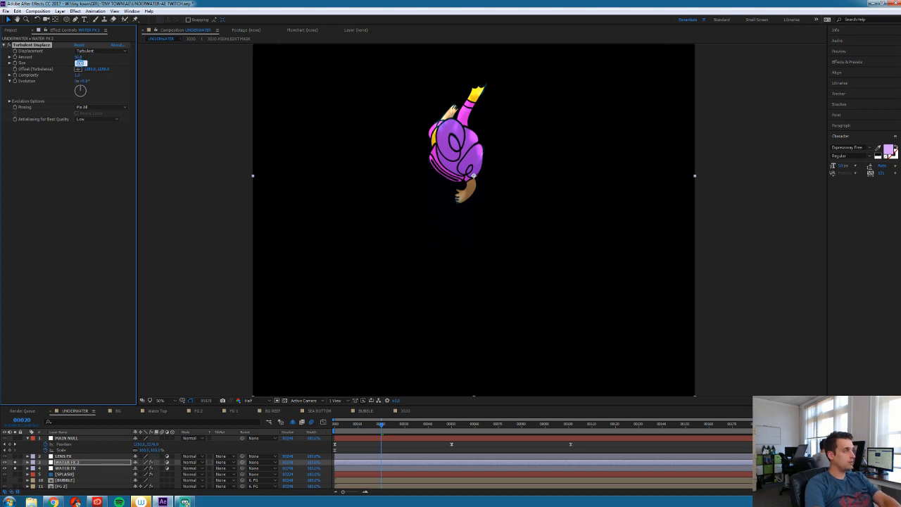
key("Return")
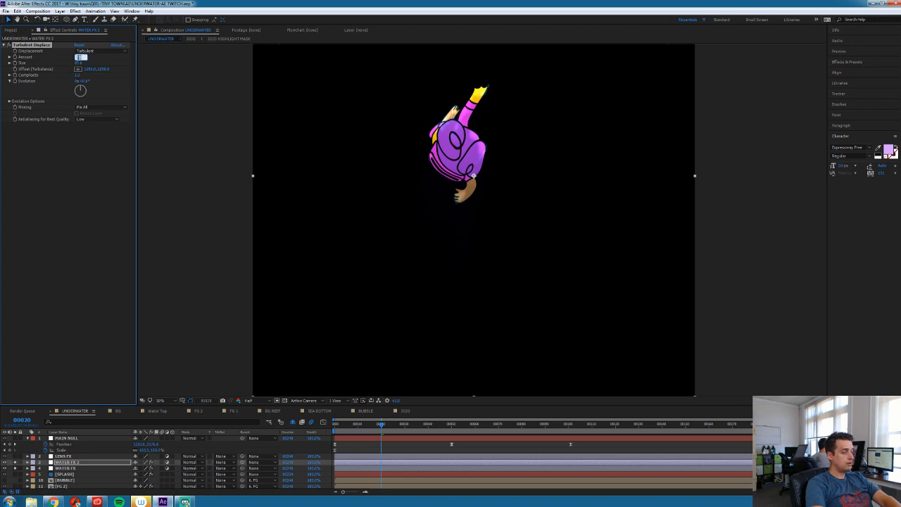
key("Return")
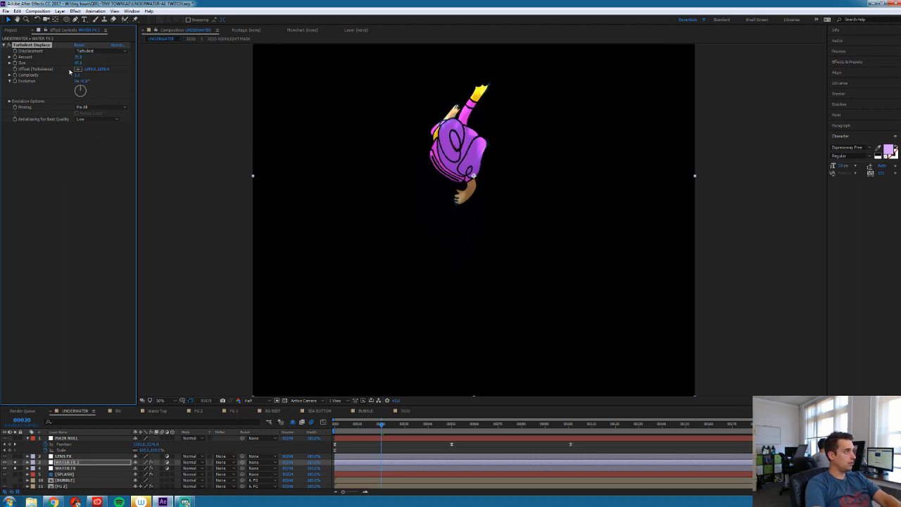
End the work area at frame 63 and keyframe WATER FX 2's displacement Amount: 0 at frame 0, 75 at about frame 9, 0 at frame 33
left_click_drag(363, 425, 482, 447)
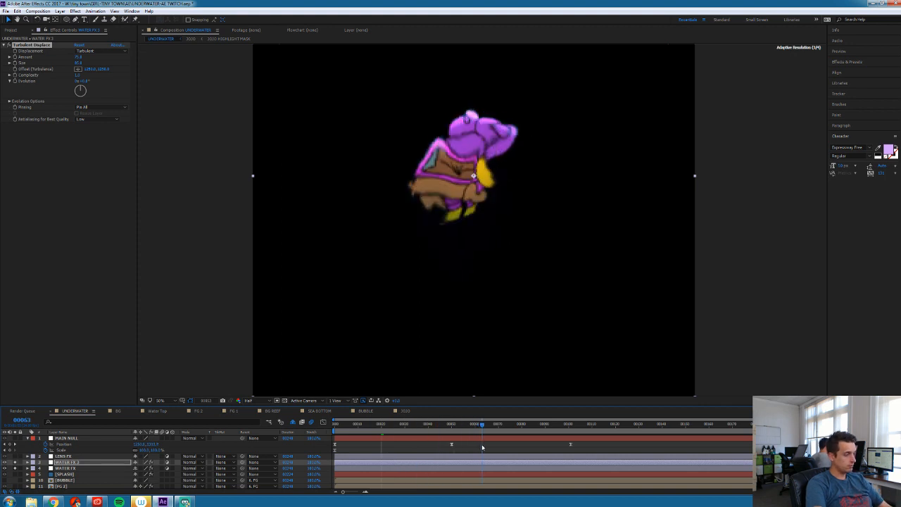
left_click_drag(356, 426, 334, 431)
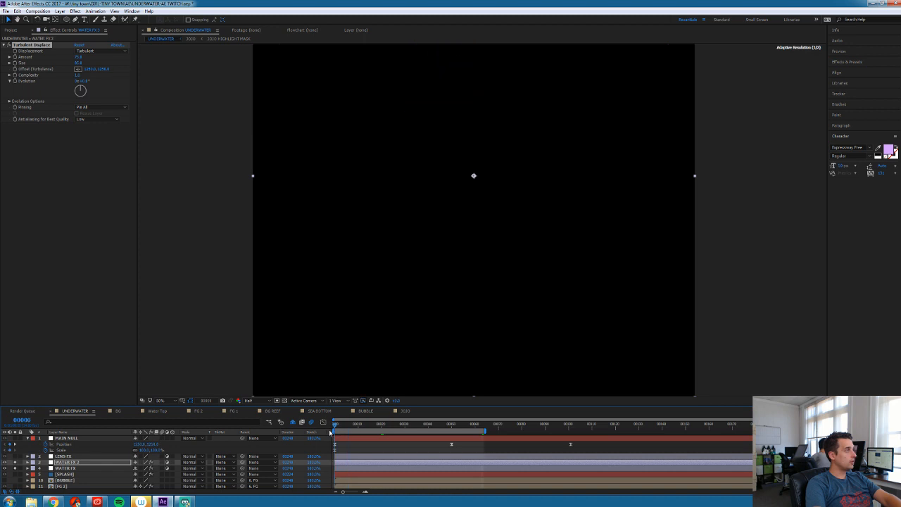
left_click(14, 58)
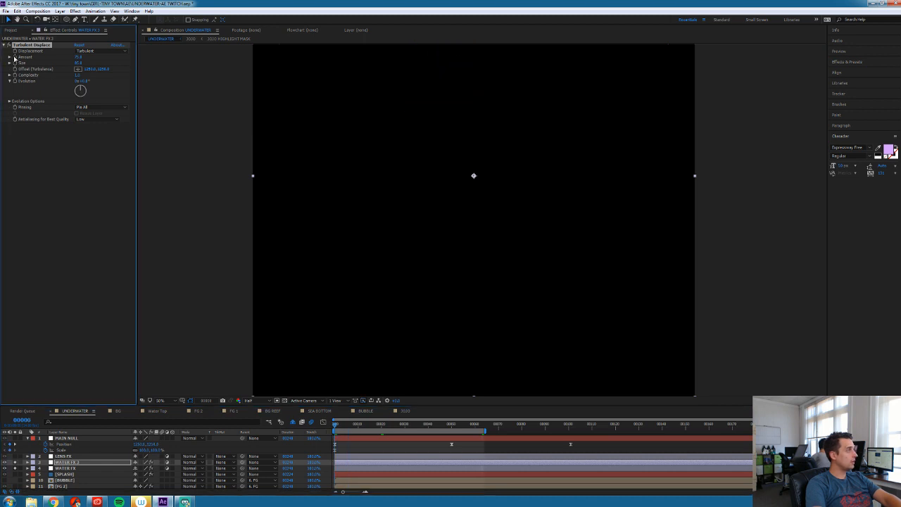
left_click(78, 57)
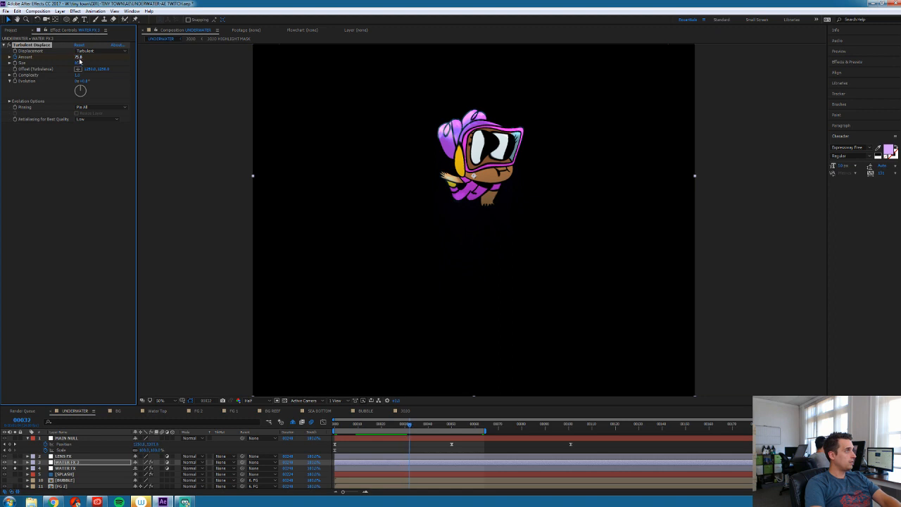
left_click(80, 57)
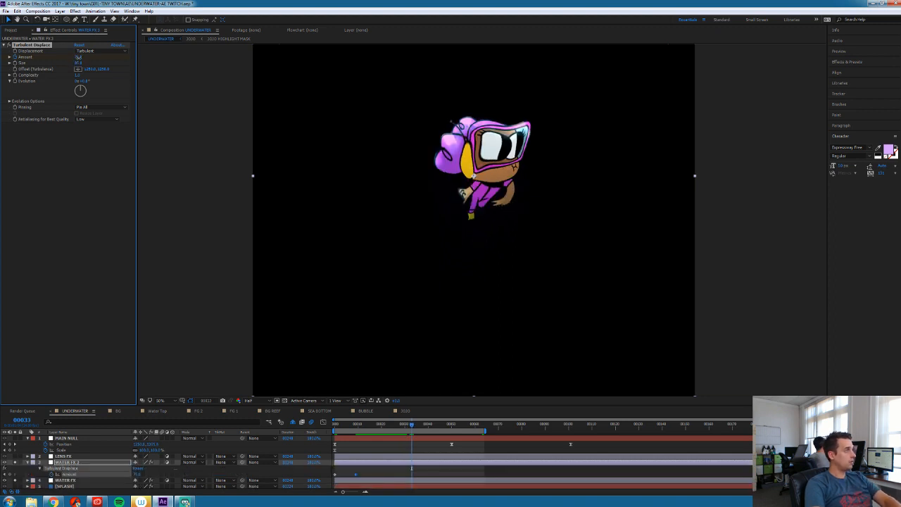
key("Return")
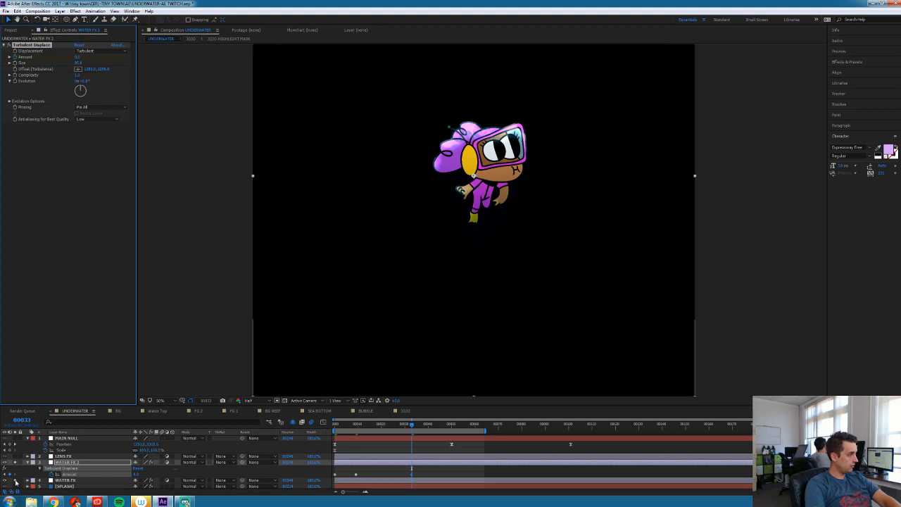
Preview the isolated character's animated displacement from the start of the composition at a smaller zoom
key("Home")
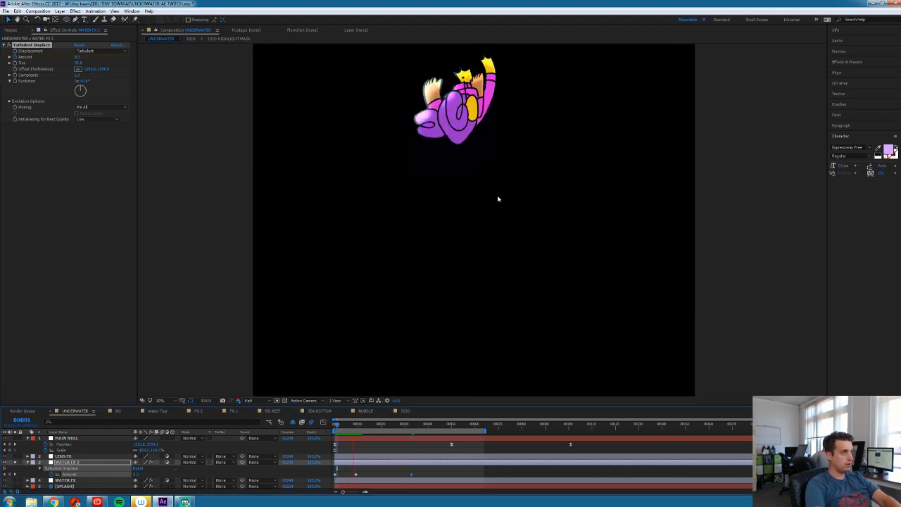
key("space")
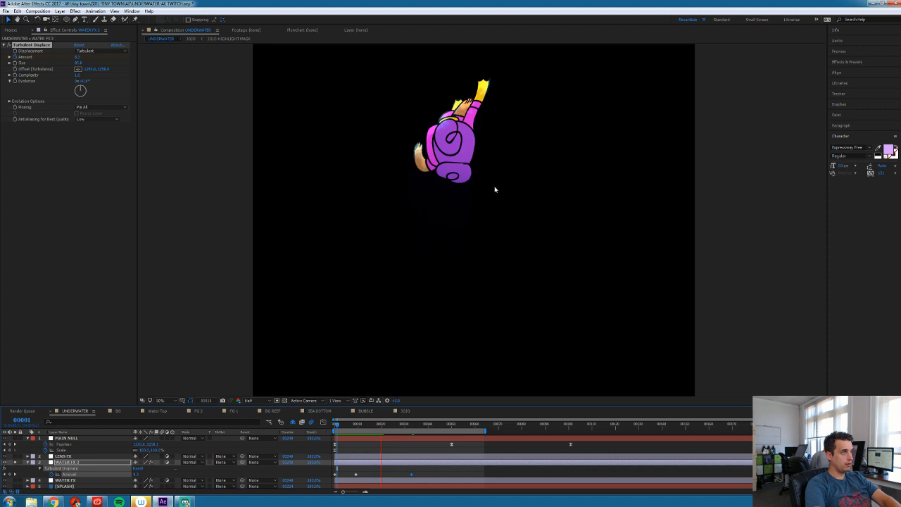
scroll(479, 160, "down", 2)
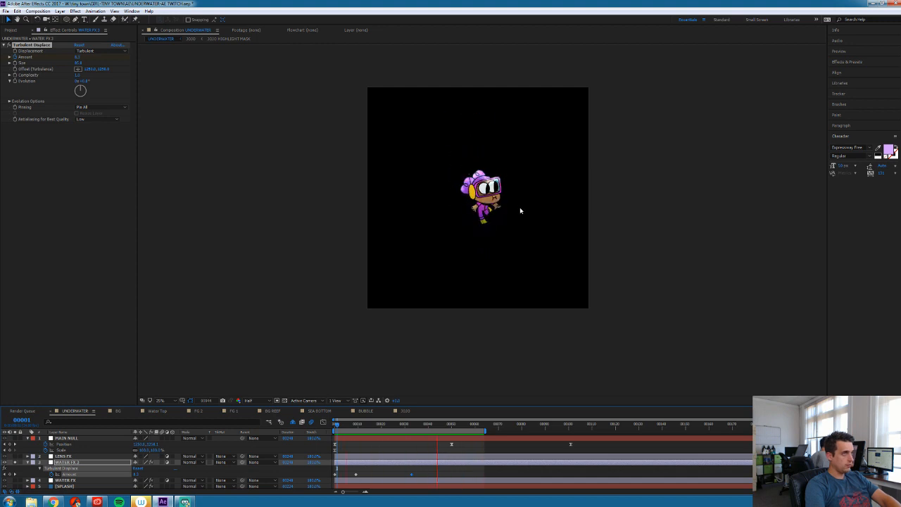
key("space")
left_click(275, 401)
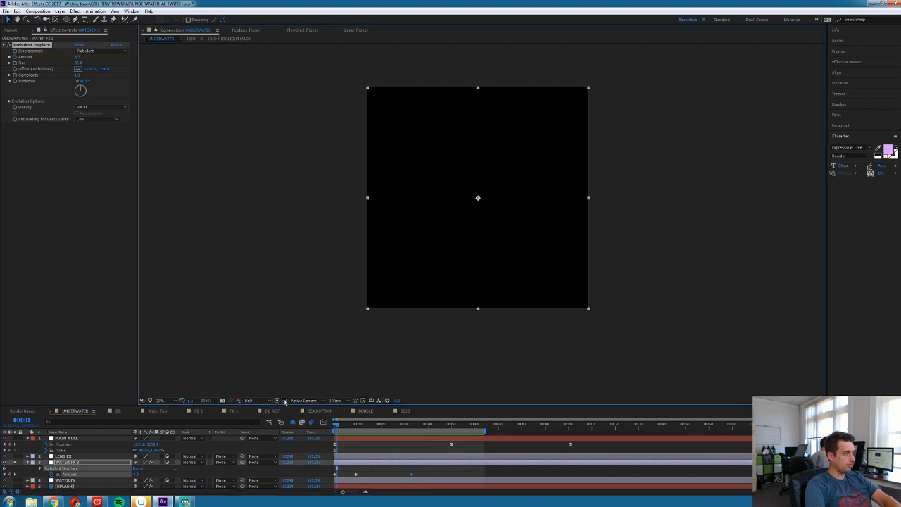
Preview the isolated character's displacement, go to frame 5 and add a Bulge effect to WATER FX 2
key("space")
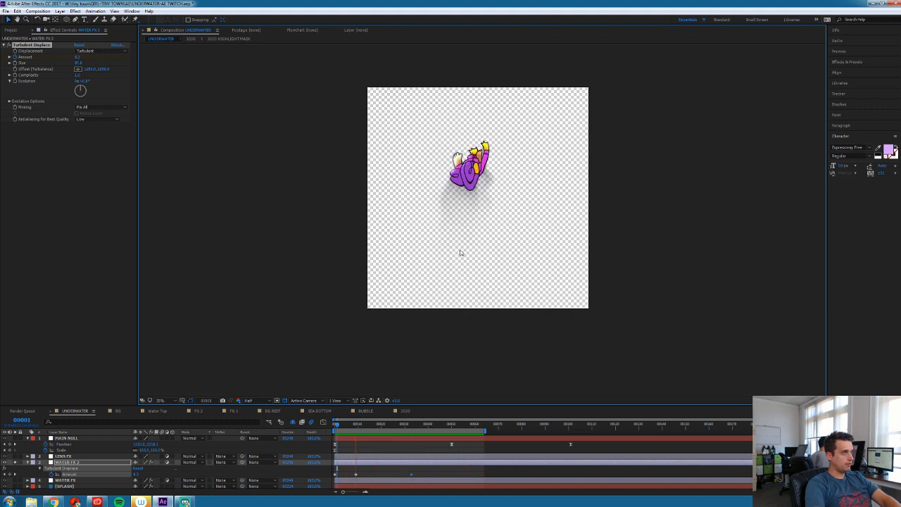
key("space")
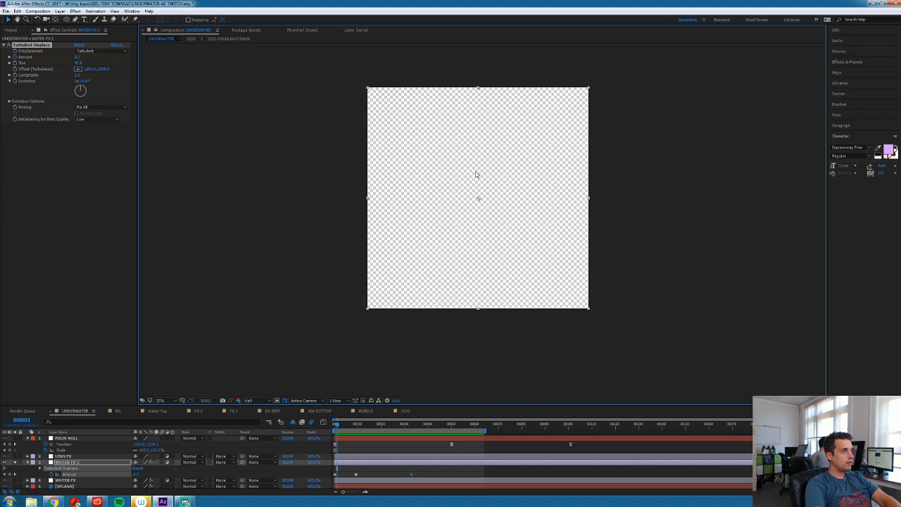
left_click_drag(341, 427, 346, 428)
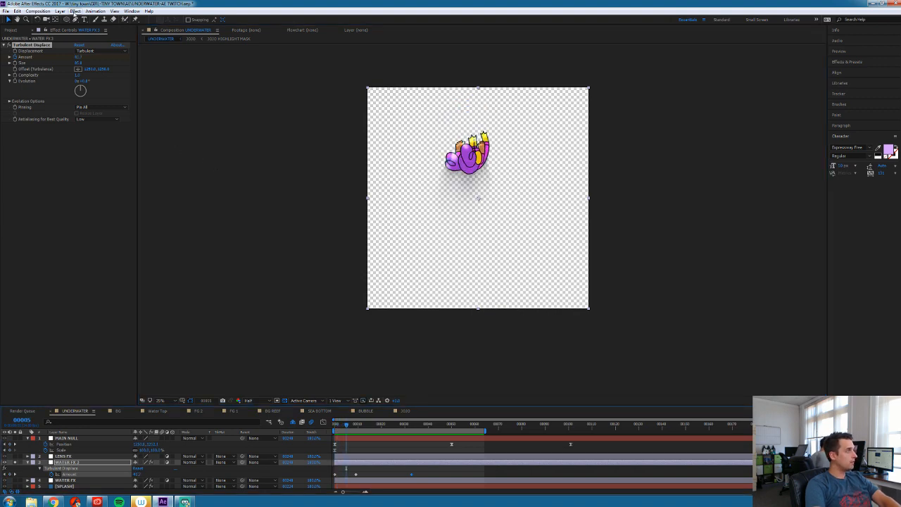
left_click(74, 11)
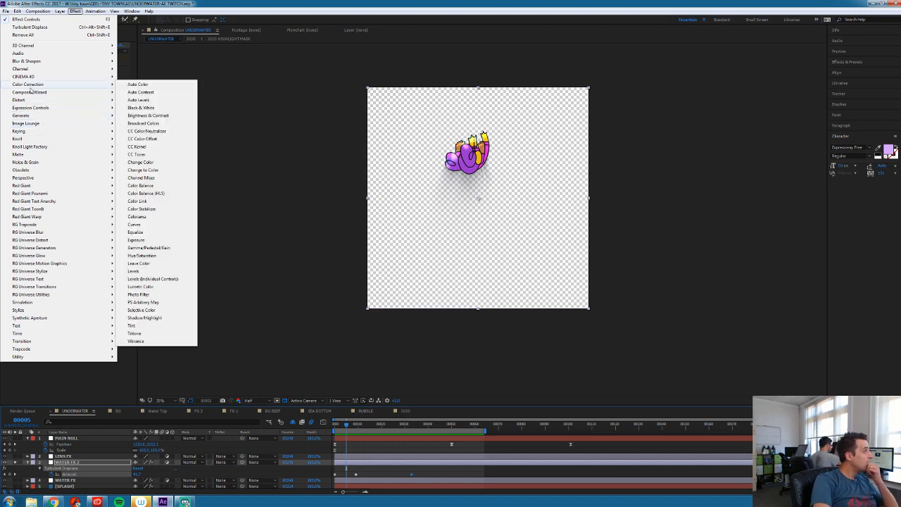
mouse_move(30, 102)
left_click(138, 108)
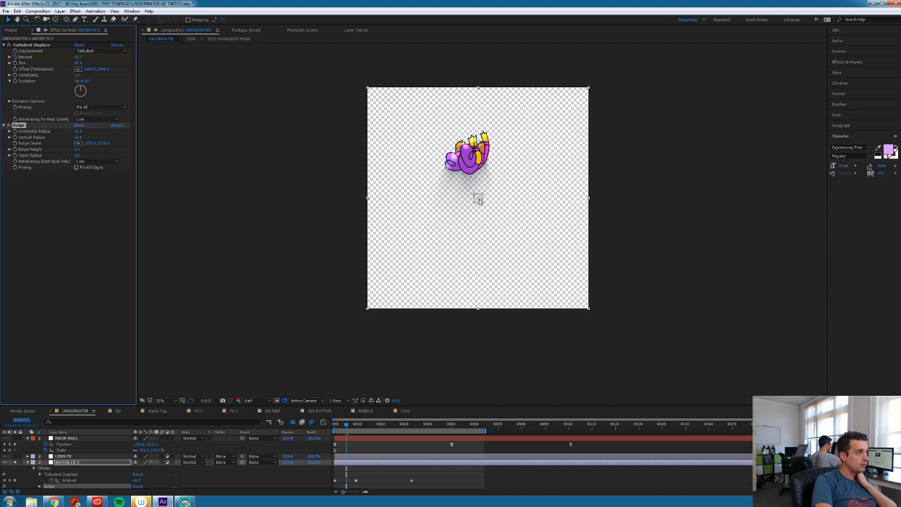
Set the Bulge's Horizontal Radius and Vertical Radius to 500
left_click_drag(105, 132, 230, 135)
left_click(80, 133)
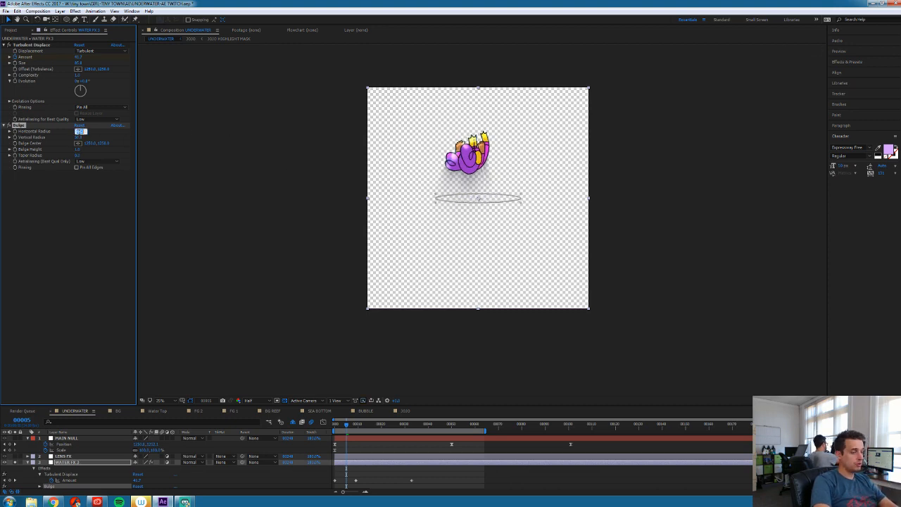
type("500")
left_click(79, 137)
type("500")
key("Return")
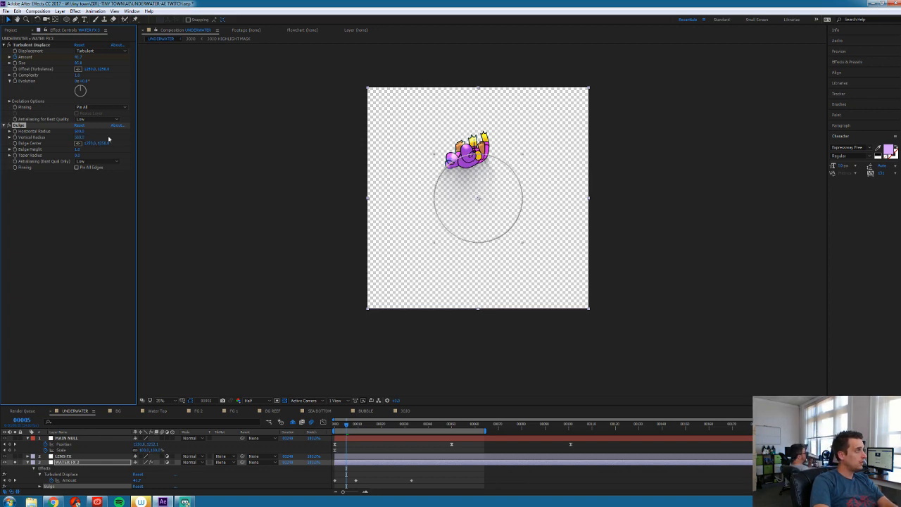
Center the Bulge on the character, start keyframing Bulge Center at frame 1 and move it there to the composition's upper edge
left_click(78, 143)
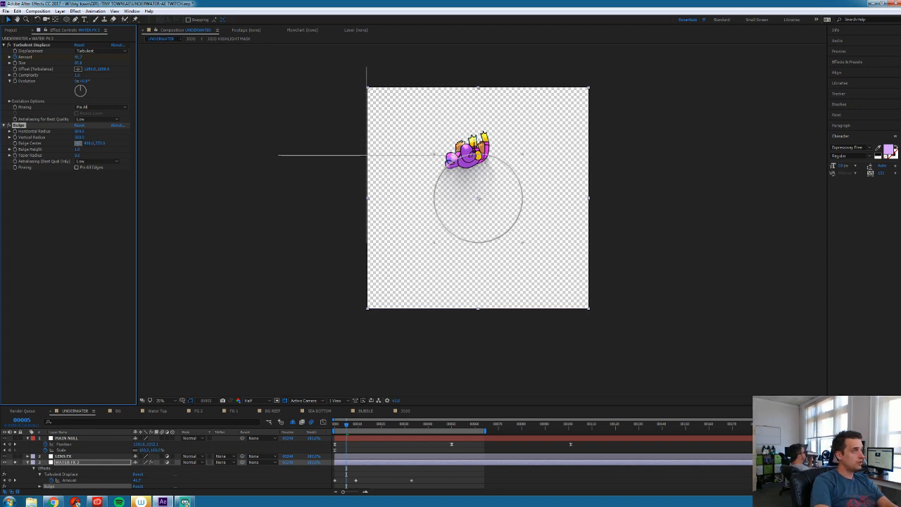
left_click(469, 155)
key("Page_Up")
key("Page_Up")
key("Page_Up")
key("Page_Up")
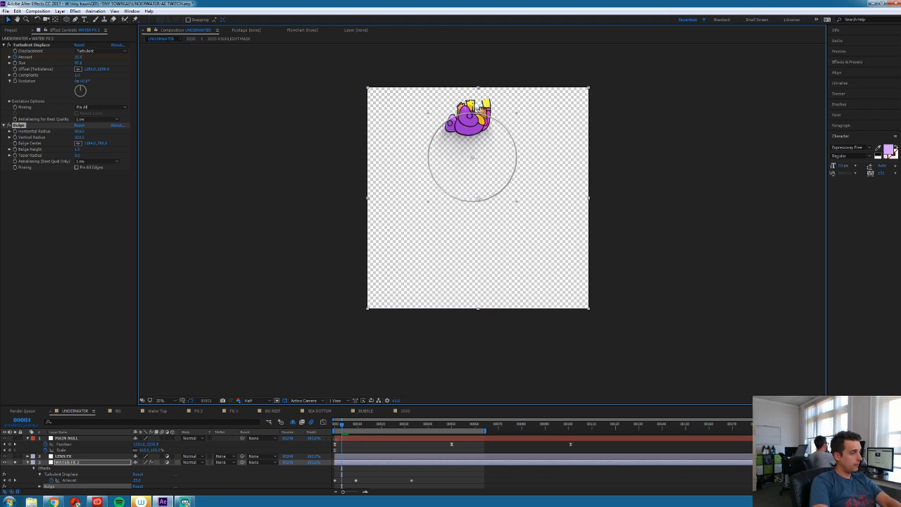
left_click(14, 145)
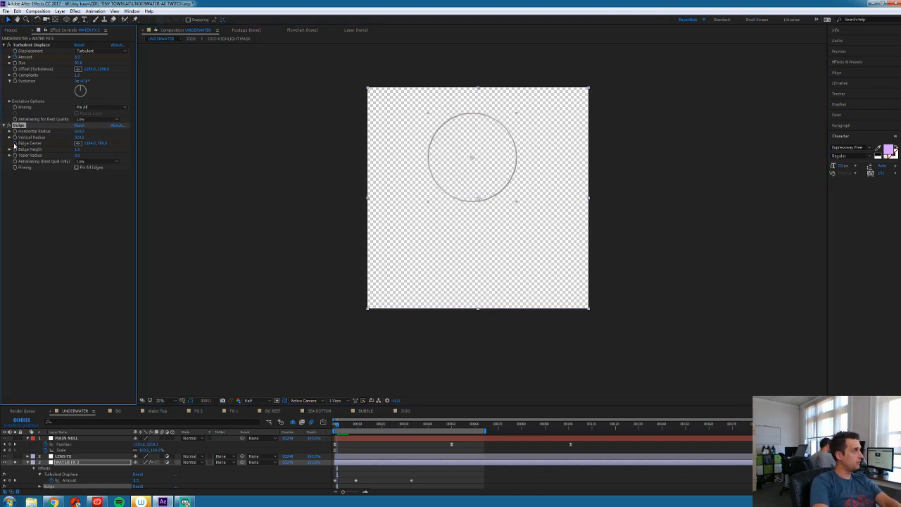
left_click_drag(474, 163, 475, 89)
At frame 9, keyframe the Bulge Center lower down, over the diving character
key("Page_Down")
key("Page_Down")
key("Page_Down")
key("Page_Down")
key("Page_Down")
key("Page_Down")
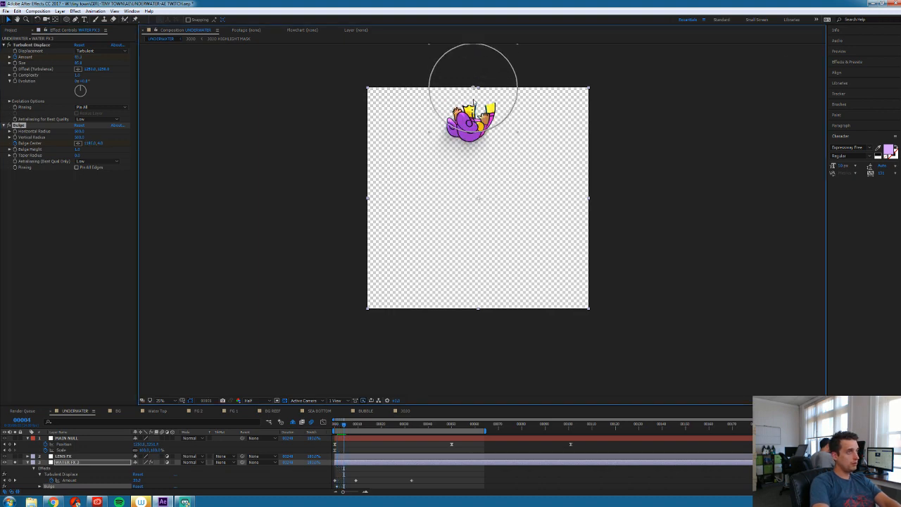
key("Page_Down")
key("Page_Down")
left_click_drag(473, 90, 471, 171)
Add in-between Bulge Center keyframes at frames 5 and 6 so that the bulge follows the falling character
key("Page_Up")
key("Page_Up")
key("Page_Up")
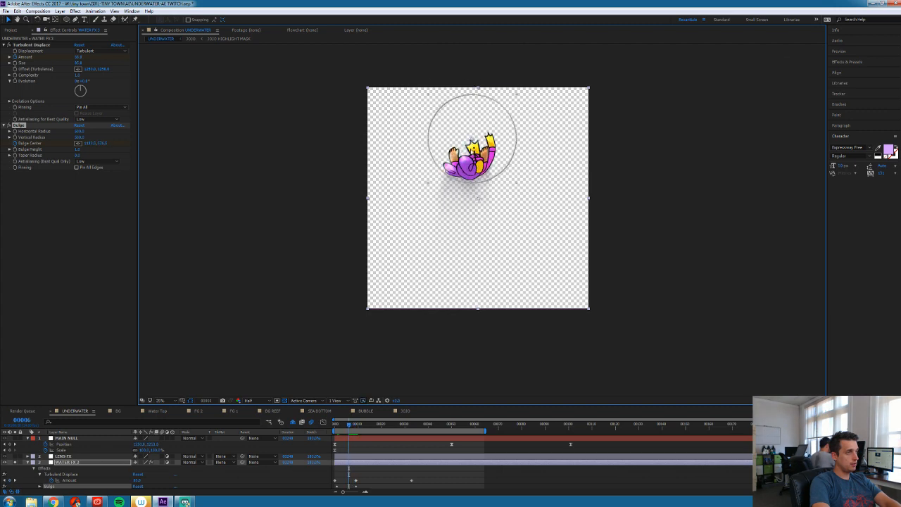
key("Page_Up")
key("Page_Up")
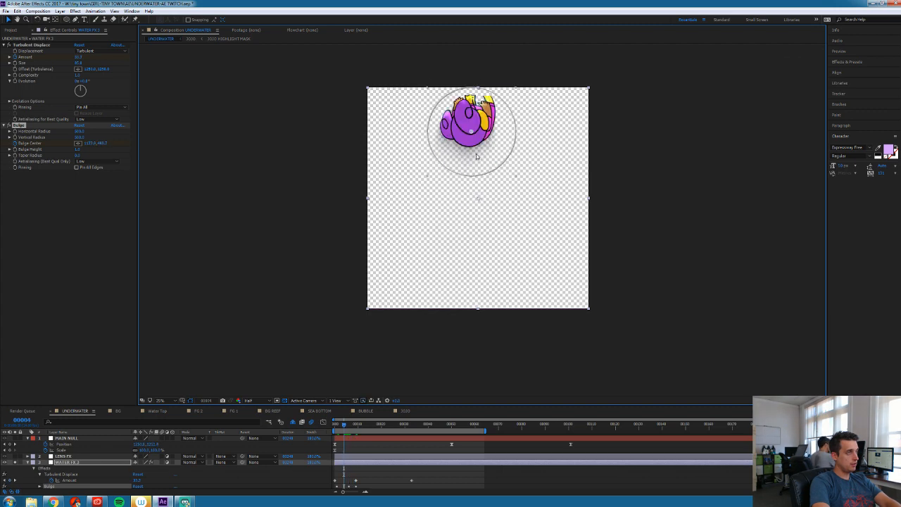
key("Page_Down")
left_click_drag(472, 130, 475, 204)
At frame 28, keyframe the Bulge Center slightly lower, over the character's new position
key("Page_Down")
key("Page_Down")
key("Page_Down")
key("Page_Down")
key("Page_Down")
key("Page_Down")
key("Page_Down")
key("Page_Down")
key("Page_Down")
key("Page_Down")
key("Page_Down")
key("Page_Down")
key("Page_Down")
key("Page_Down")
key("Page_Down")
key("Page_Down")
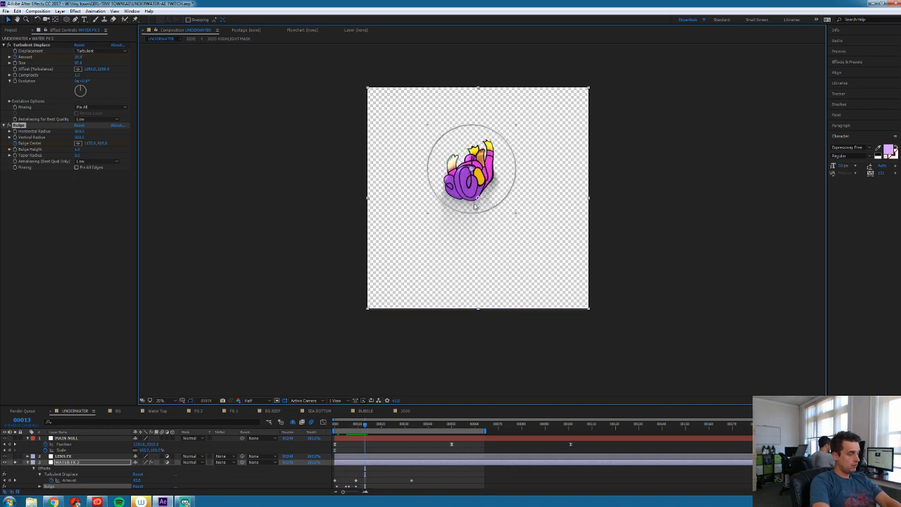
key("Page_Down")
key("Page_Down")
key("Page_Down")
key("Page_Down")
key("Page_Down")
key("Page_Down")
key("Page_Down")
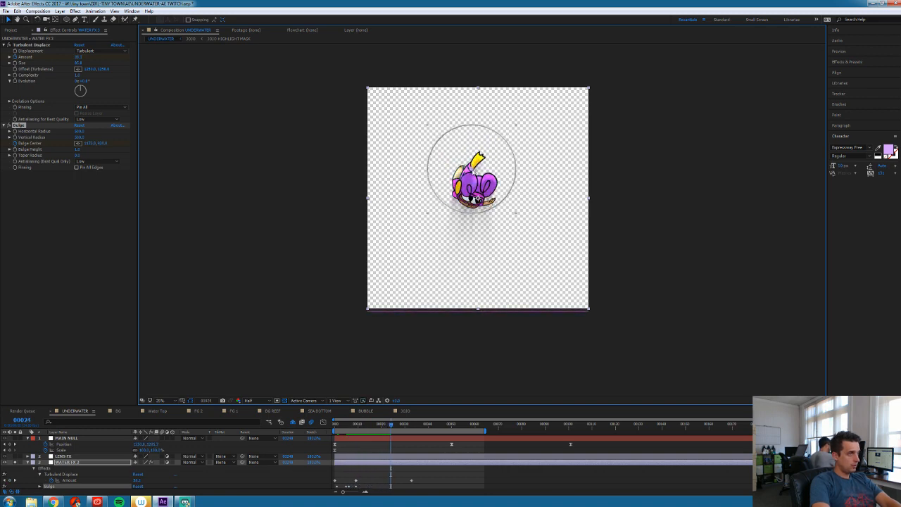
left_click_drag(472, 168, 473, 186)
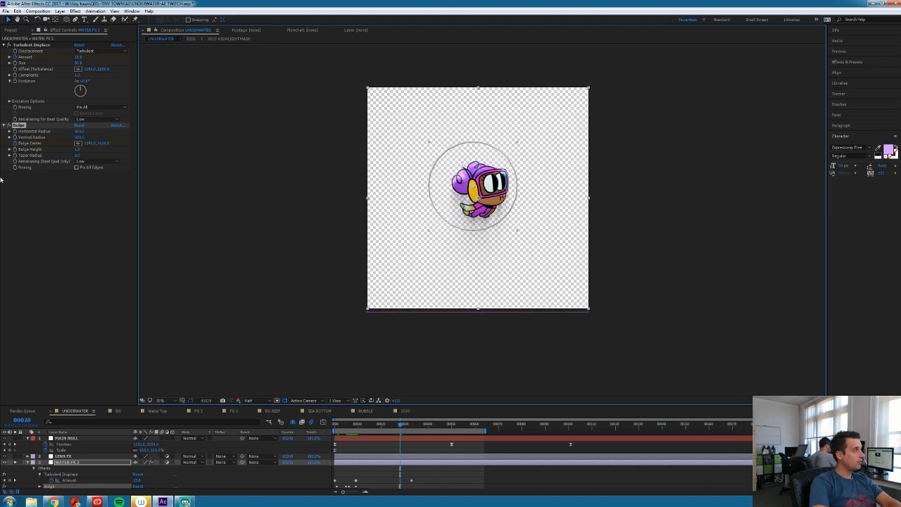
Disable Turbulent Displace and keyframe the Bulge's Horizontal and Vertical Radius at 250 at frame 0
left_click(8, 45)
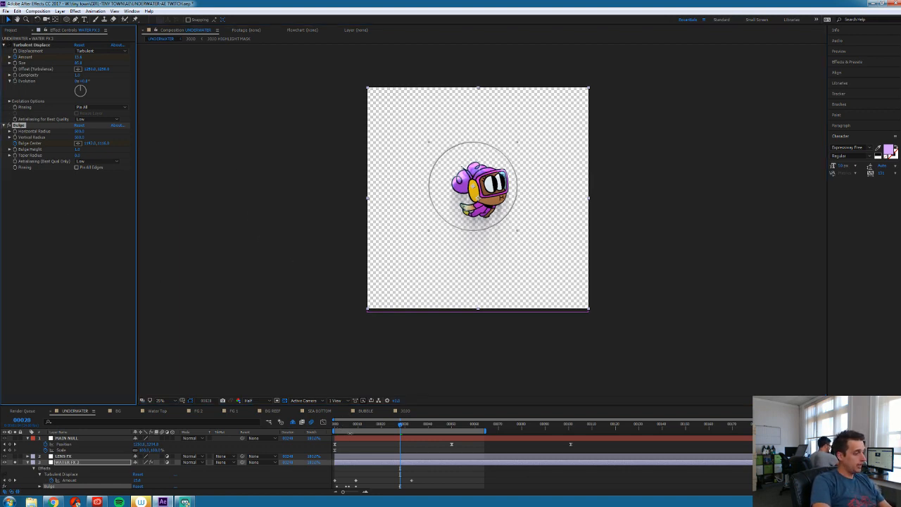
key("u")
left_click_drag(359, 430, 335, 429)
scroll(335, 459, "down", 2)
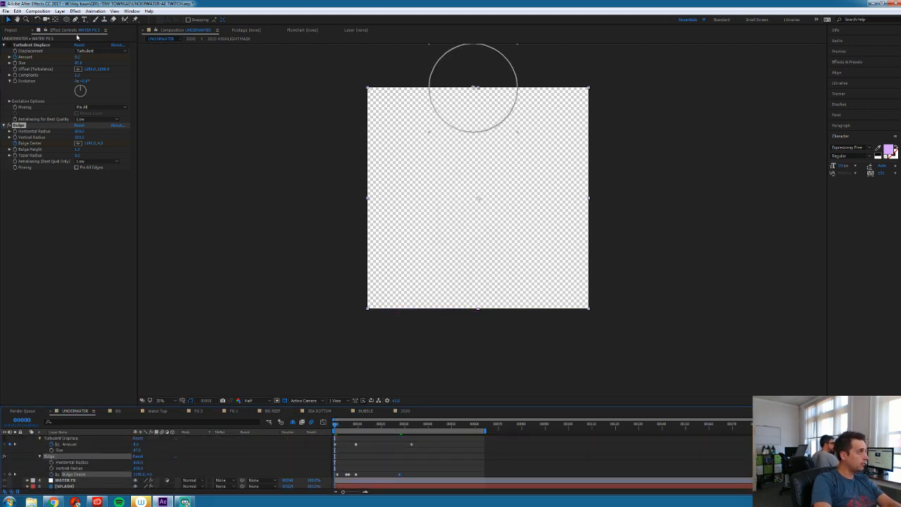
left_click(15, 131)
left_click(15, 137)
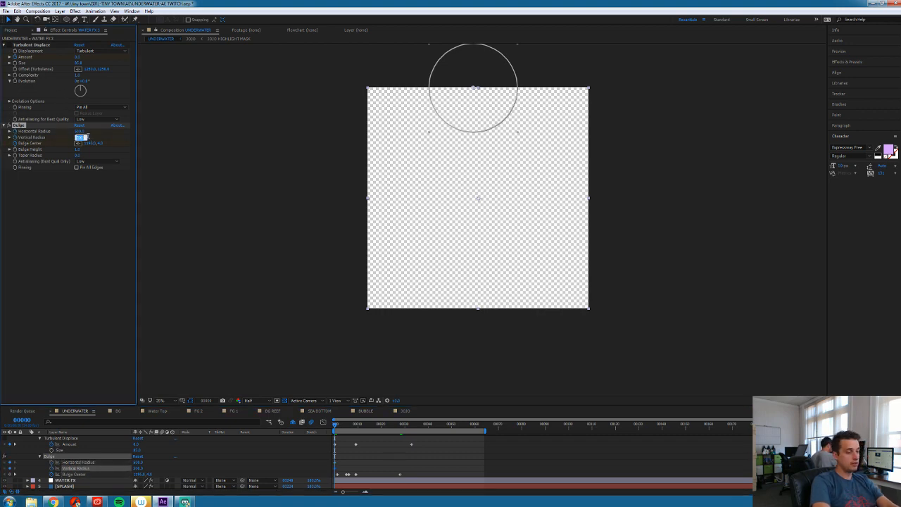
left_click(81, 131)
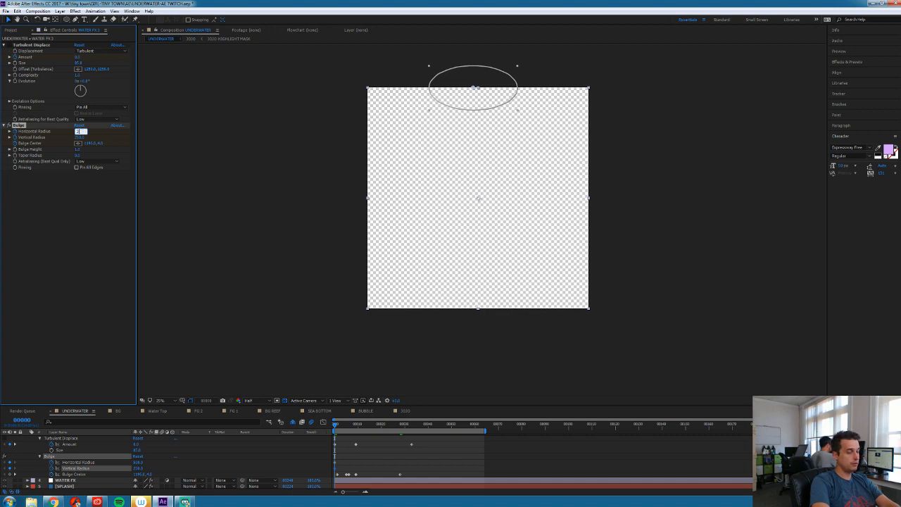
type("250")
key("Return")
At frame 9, set the Bulge's Vertical Radius and Horizontal Radius to 1000
left_click_drag(340, 422, 357, 428)
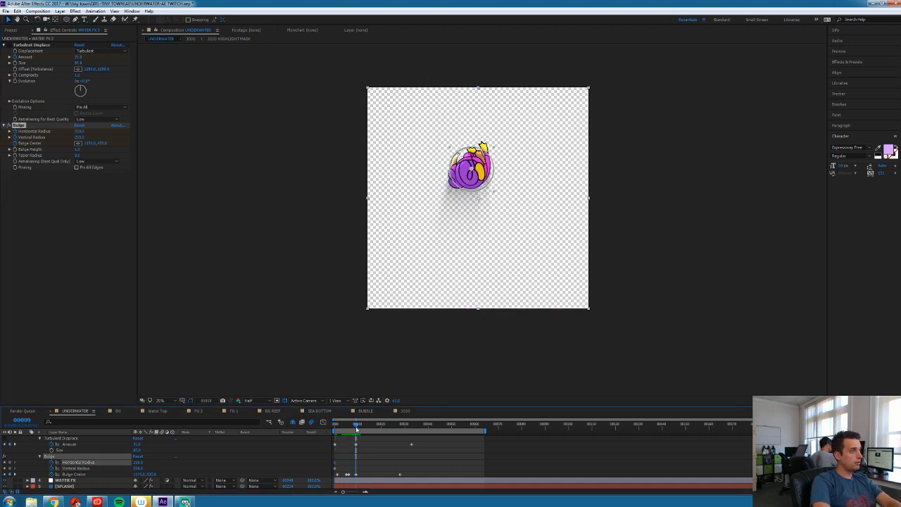
left_click(80, 138)
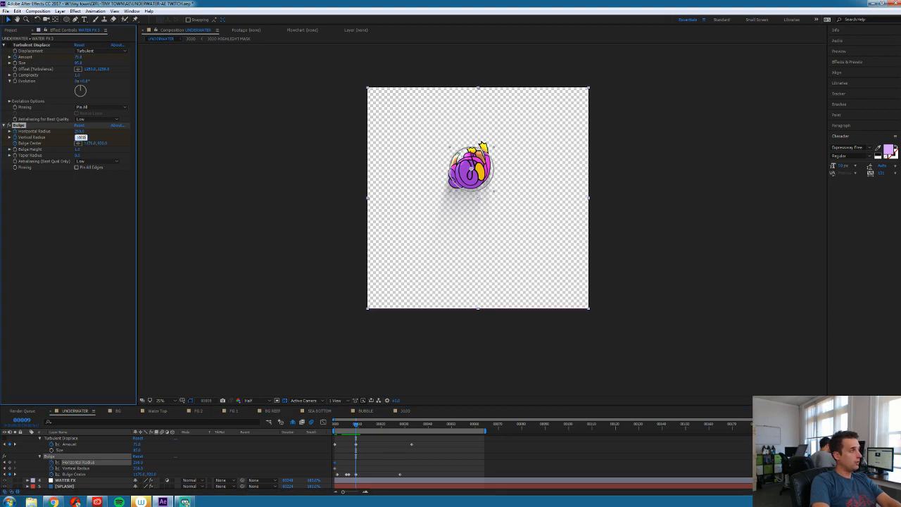
type("1000")
key("Return")
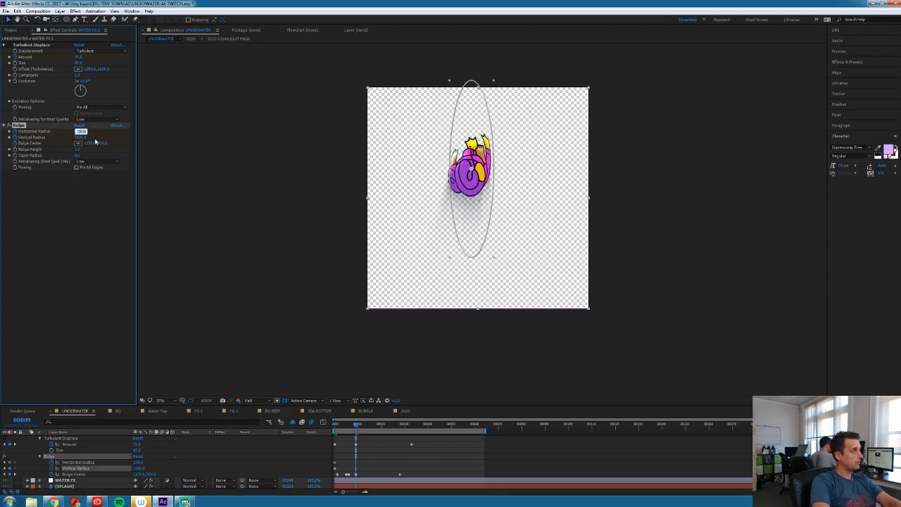
type("1000")
key("Return")
Check the bulge's growth in playback and move the second pair of radius keyframes earlier, to about frame 7
mouse_move(356, 425)
left_mouse_down()
mouse_move(336, 426)
mouse_move(358, 427)
left_mouse_up()
key("space")
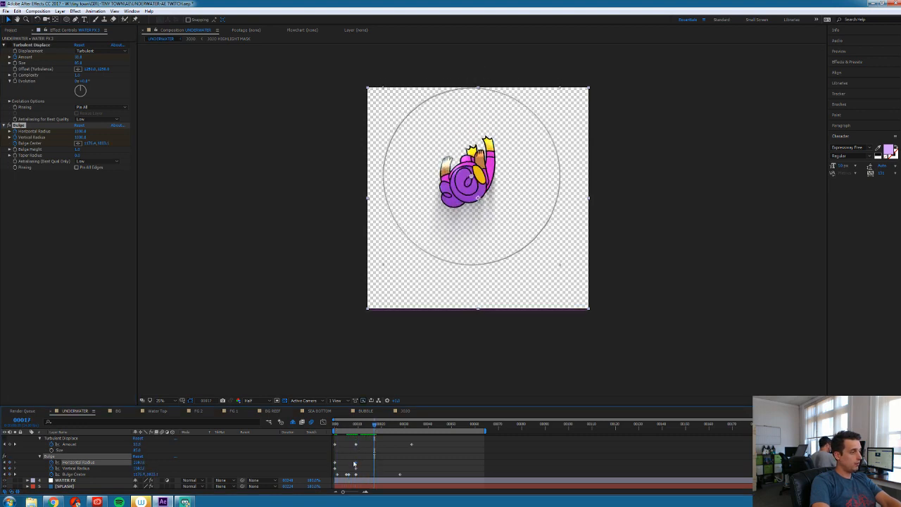
left_click_drag(354, 464, 356, 473)
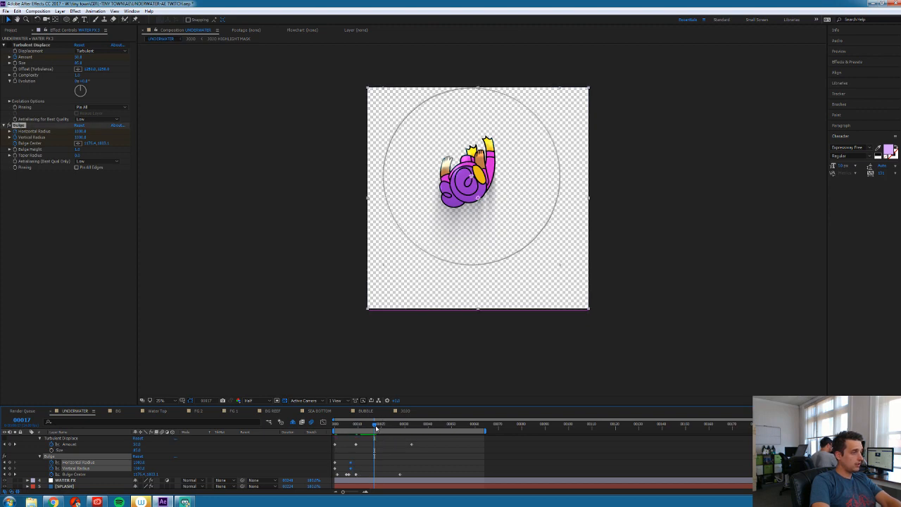
At frame 21, set the Bulge's Horizontal Radius and Vertical Radius to 1600
left_click_drag(375, 425, 383, 425)
left_click(80, 132)
type("1600")
key("Return")
left_click(81, 137)
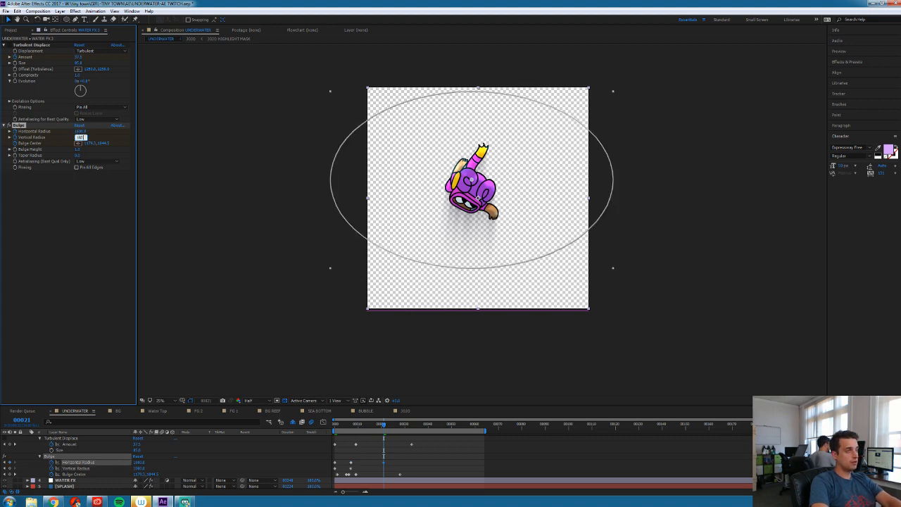
type("1600")
key("Return")
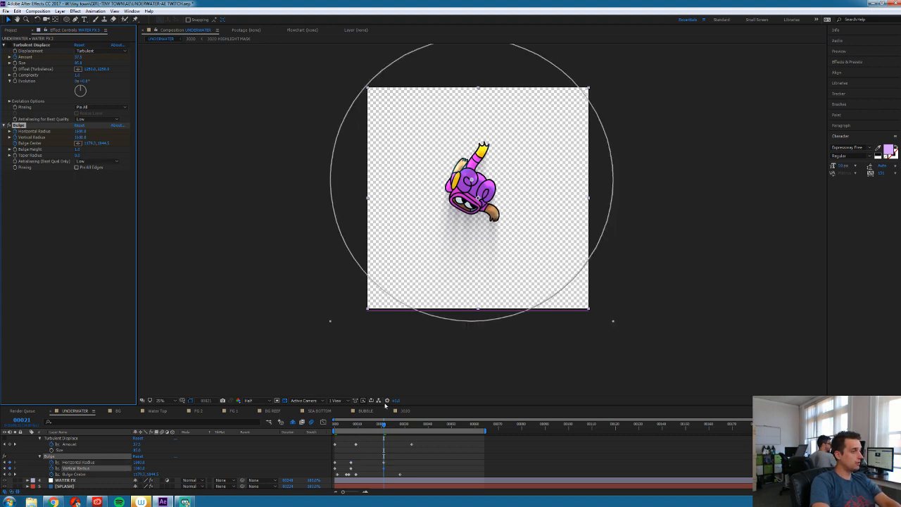
Preview the animated bulge on the isolated character from the start of the composition
left_click_drag(380, 426, 341, 428)
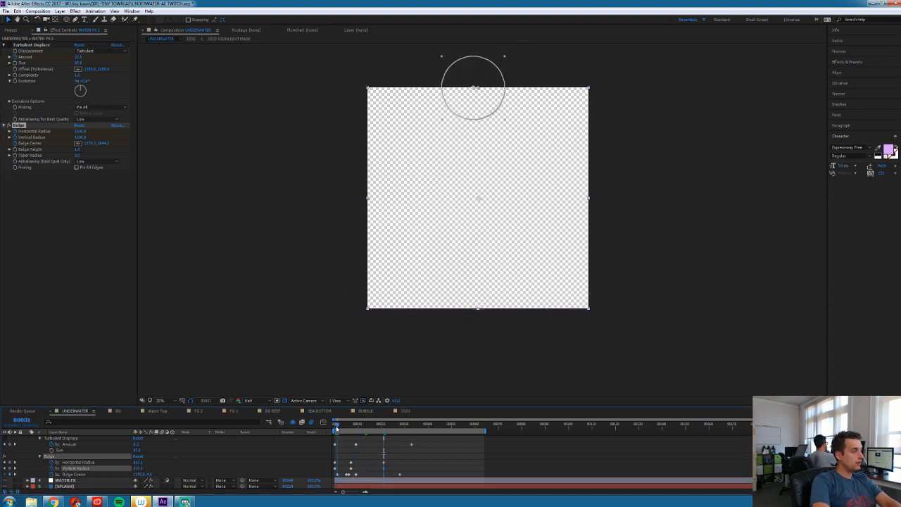
key("space")
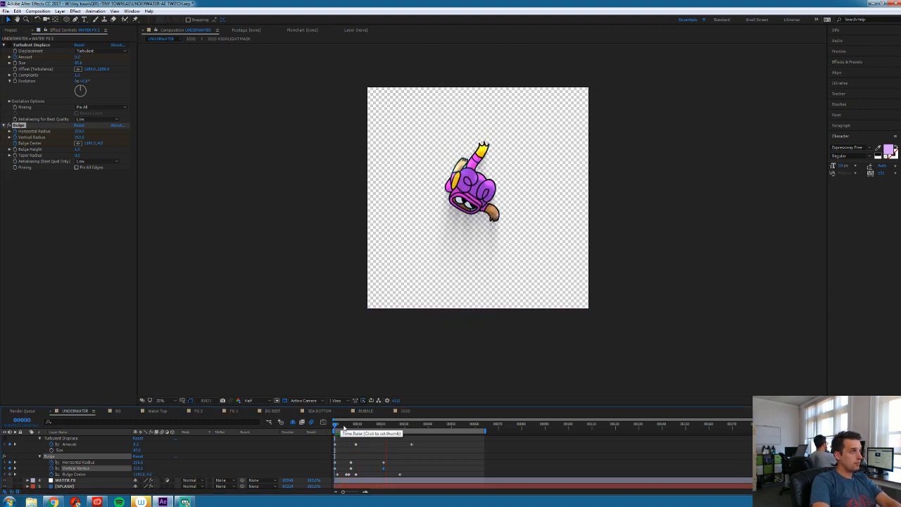
key("space")
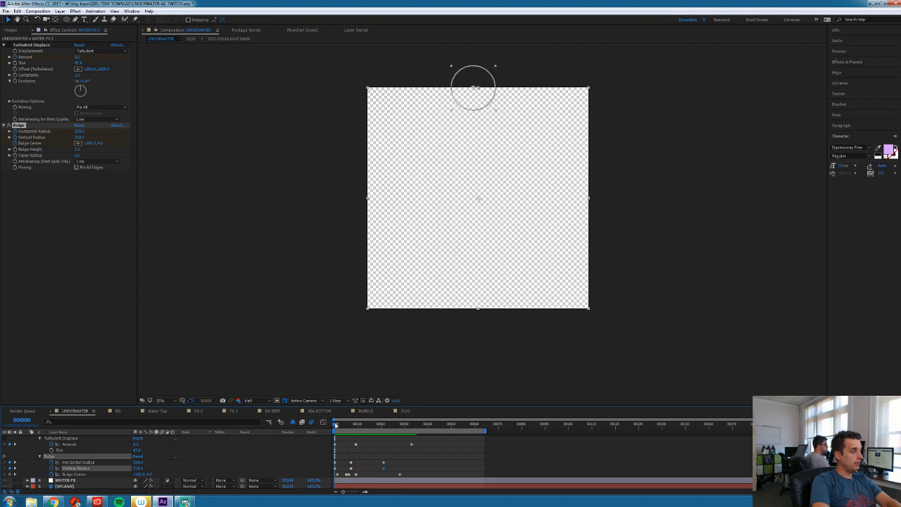
Set the Bulge Height to 0 and keyframe it at frame 0
left_click(78, 149)
left_click(92, 188)
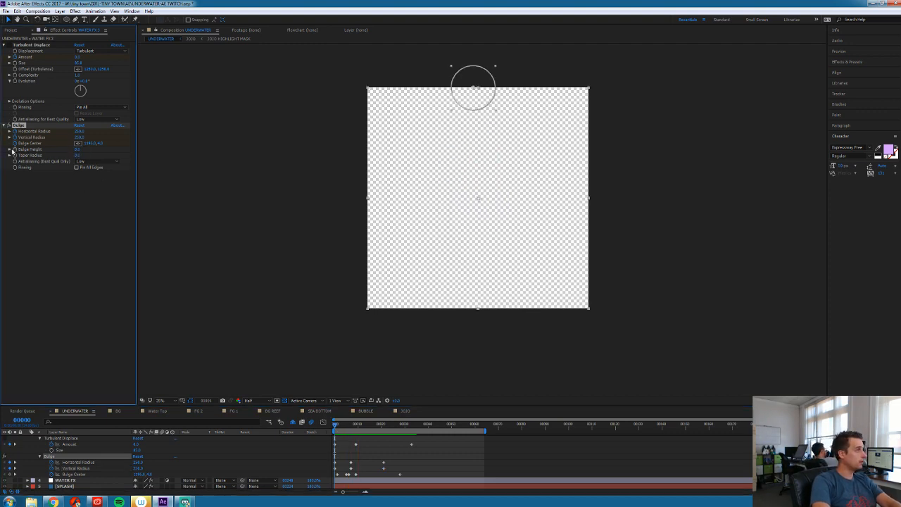
key("space")
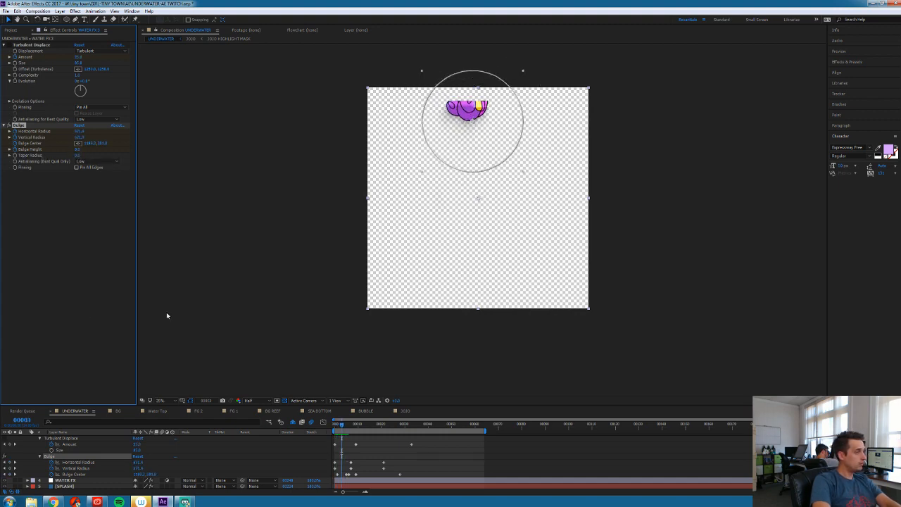
Reveal the adjustment layer's keyframed properties and move the first Bulge Height keyframe to about frame 4
key("u")
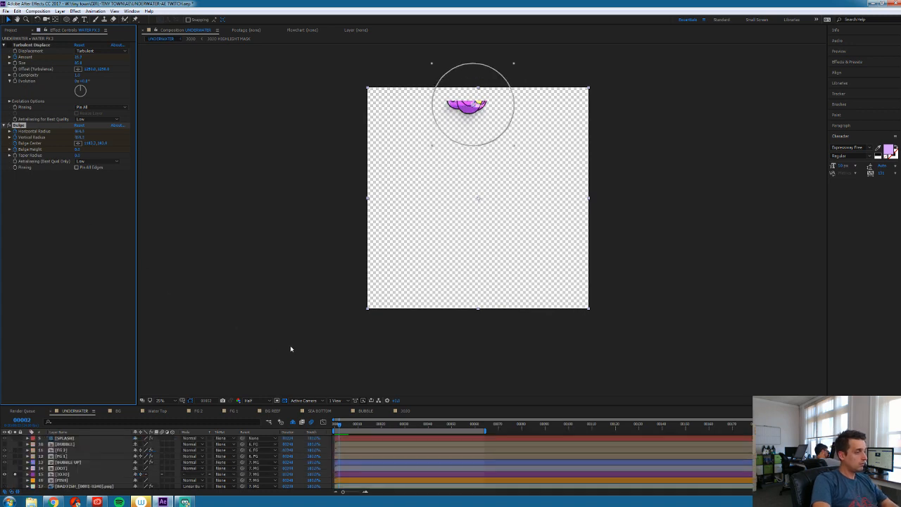
key("u")
scroll(345, 438, "down", 1)
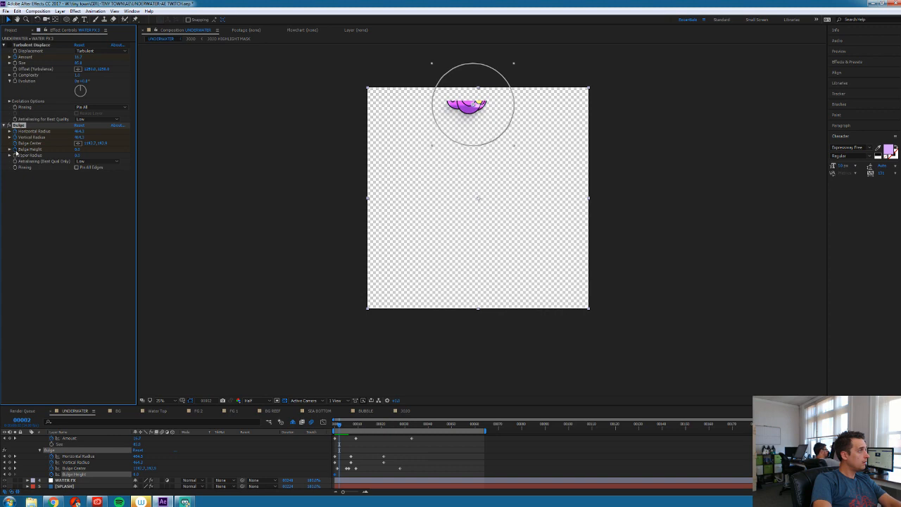
key("Page_Down")
key("Page_Down")
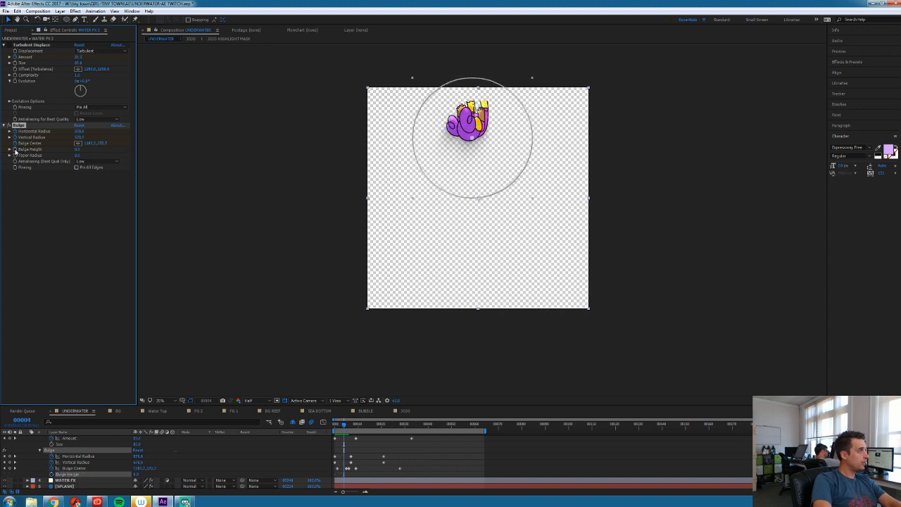
key("Page_Down")
key("Page_Down")
key("Page_Down")
key("Page_Down")
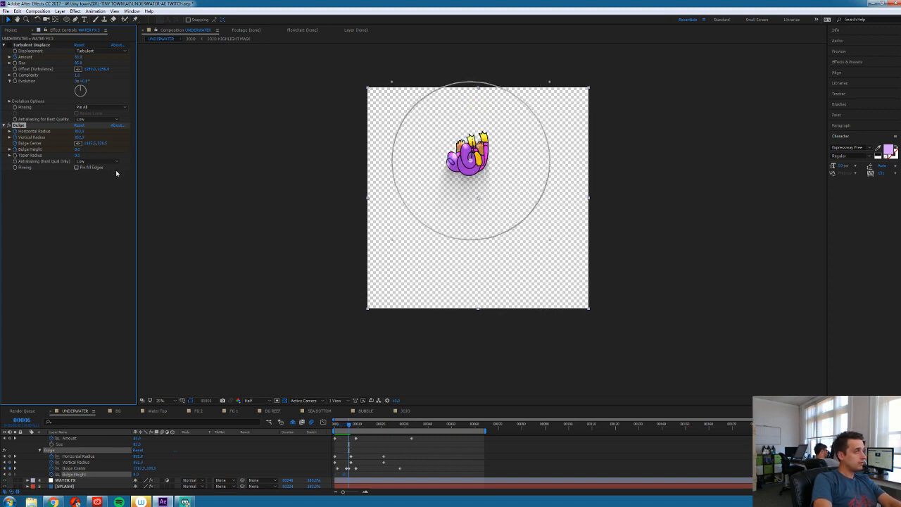
Raise the Bulge Height at frame 17 and move the resulting keyframe back to about frame 13
key("Page_Down")
key("Page_Down")
key("Page_Down")
key("Page_Down")
key("Page_Down")
key("Page_Down")
key("Page_Down")
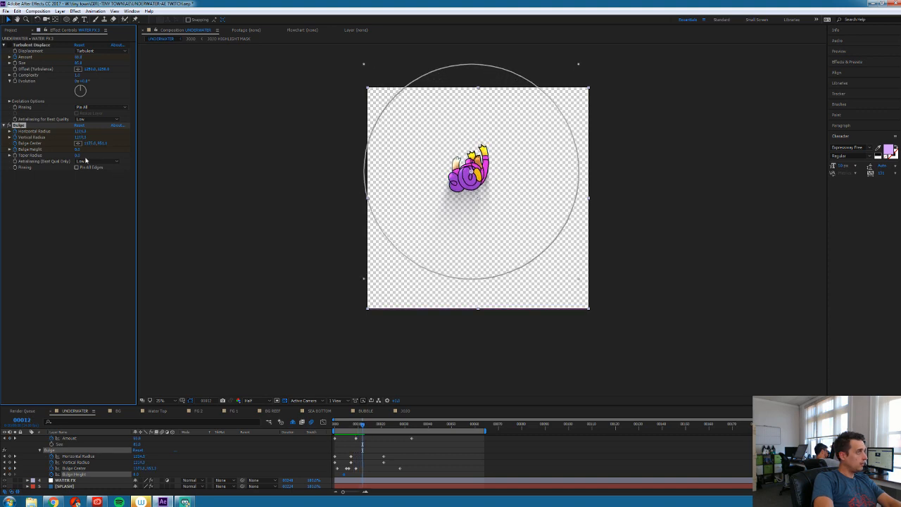
key("Page_Down")
key("Page_Down")
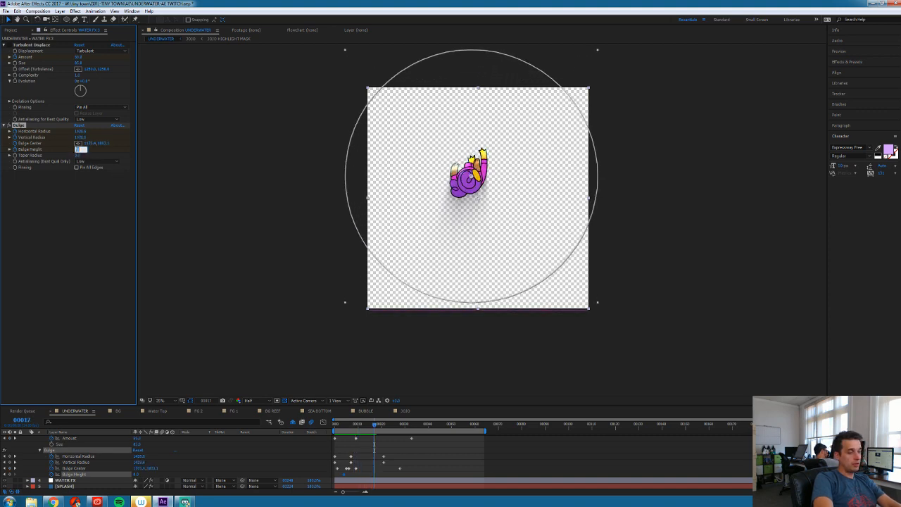
key("Return")
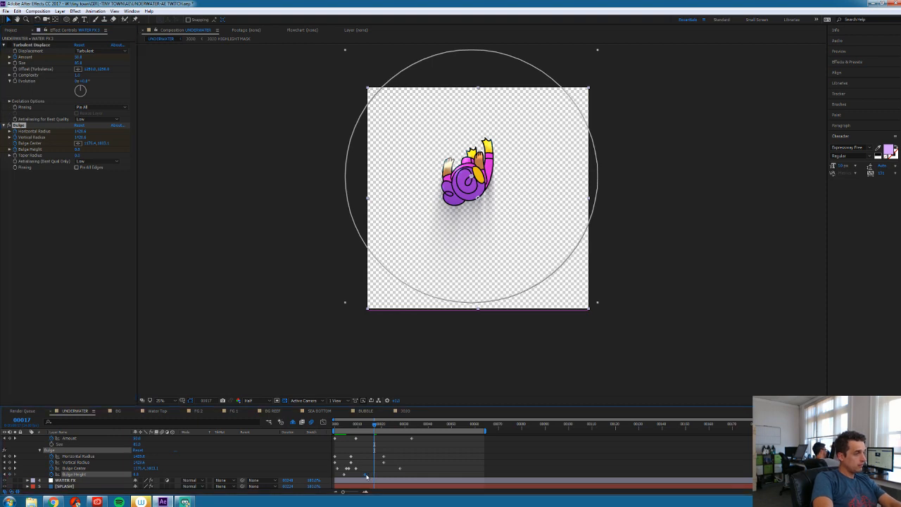
Set the Bulge Height back to 0 at frame 27 and preview the swell on the character
key("Page_Down")
key("Page_Down")
key("Page_Down")
key("Page_Down")
key("Page_Down")
key("Page_Down")
key("Page_Down")
key("Page_Down")
key("Page_Down")
key("Page_Down")
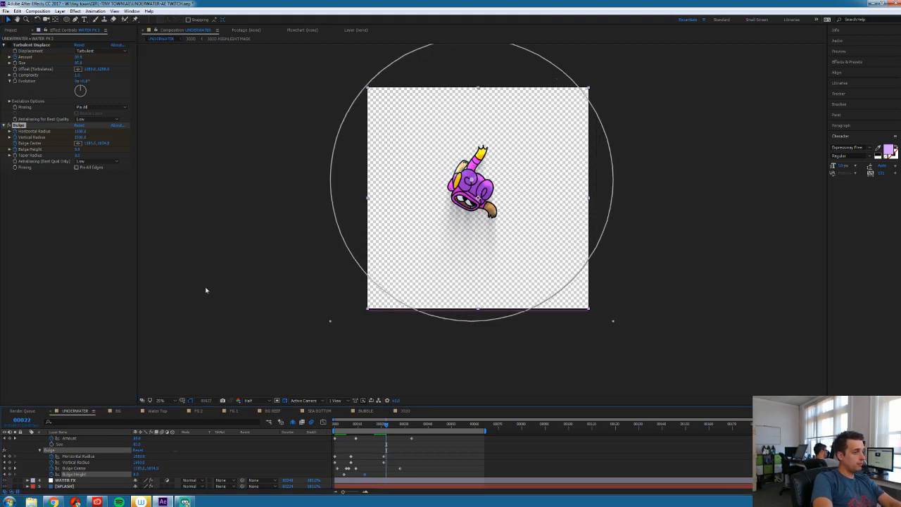
left_click(78, 149)
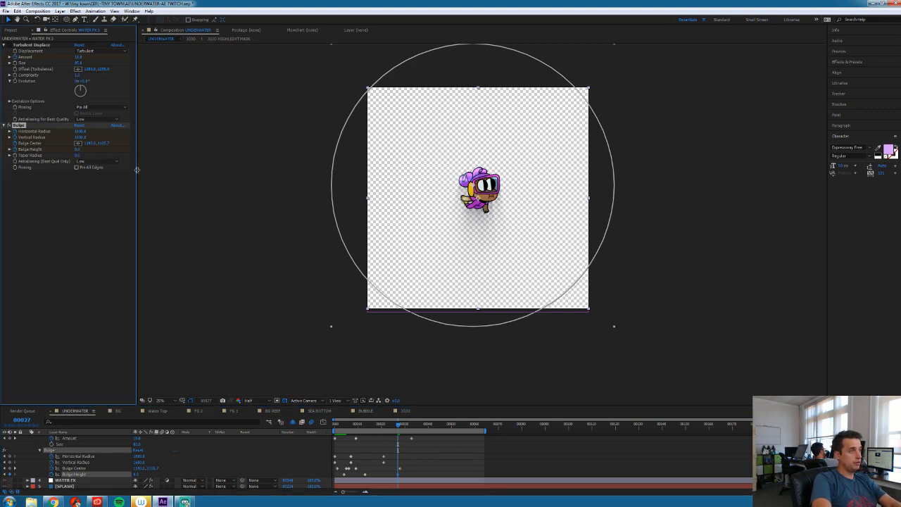
left_click(414, 442)
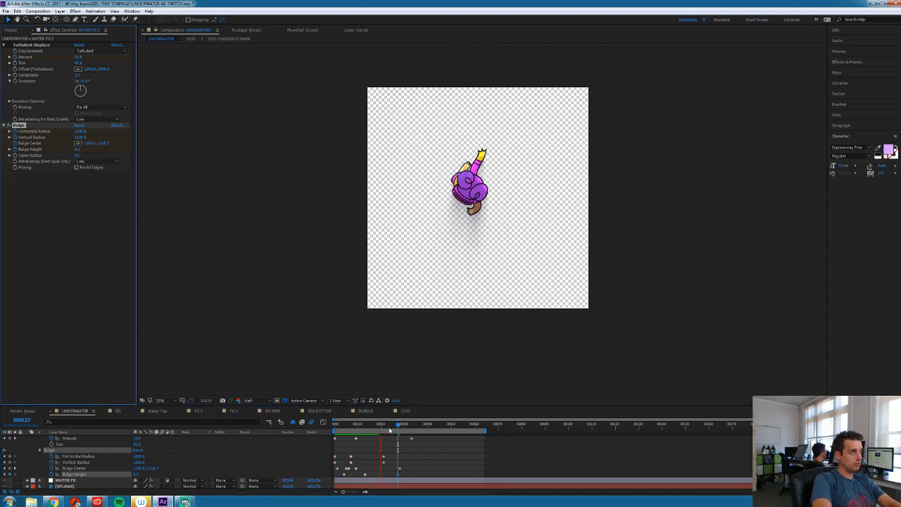
Move the last two Bulge Height keyframes earlier, to about frames 7 and 17, and preview the timing
left_click(363, 478)
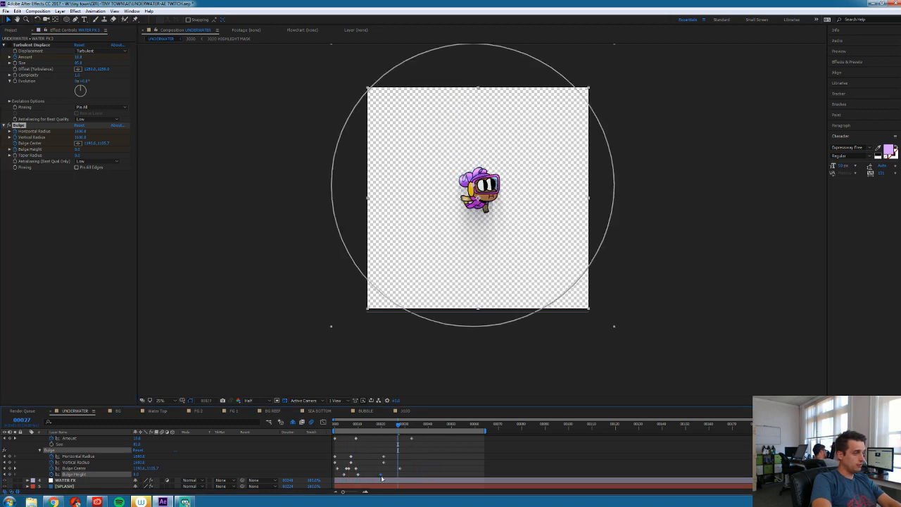
key("space")
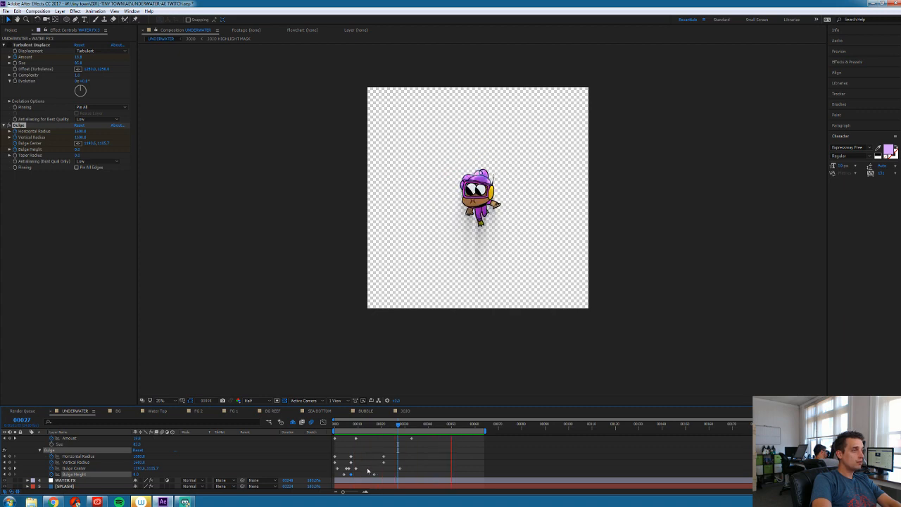
key("space")
Turn the Turbulent Displace effect back on and preview it together with the bulge
scroll(81, 458, "up", 1)
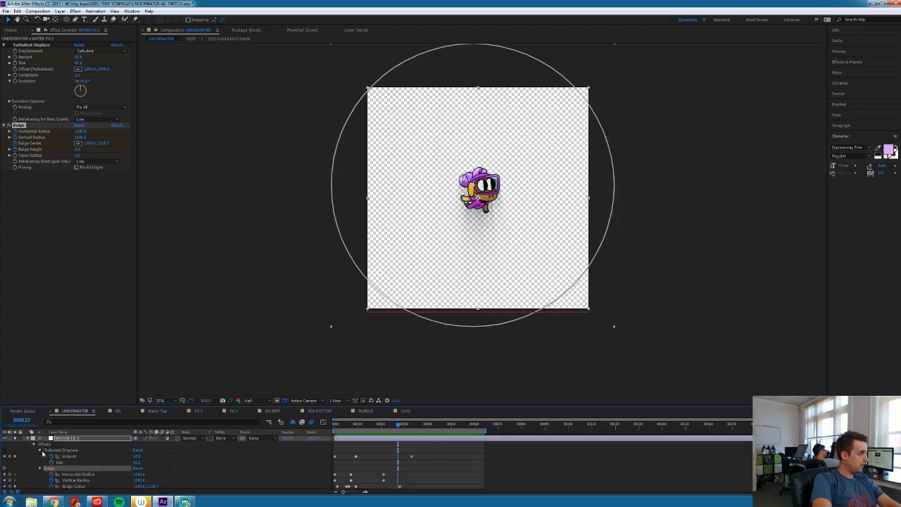
left_click(30, 61)
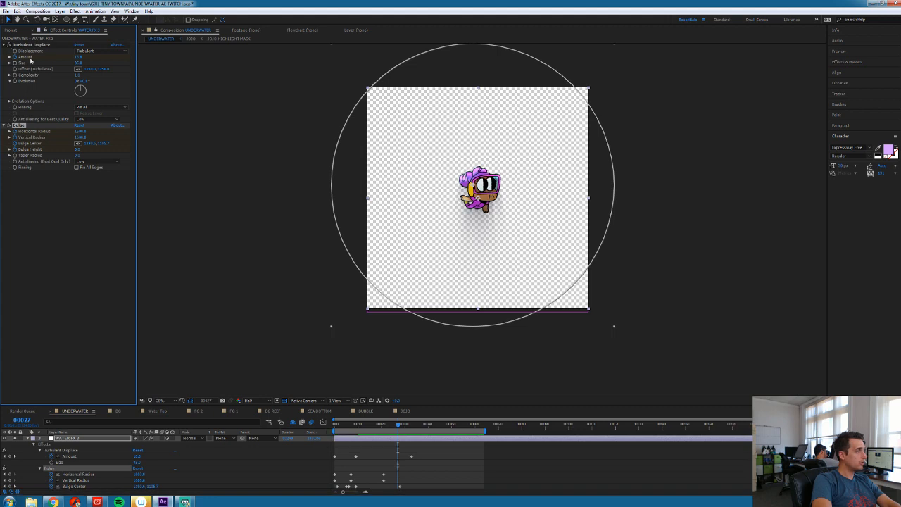
key("space")
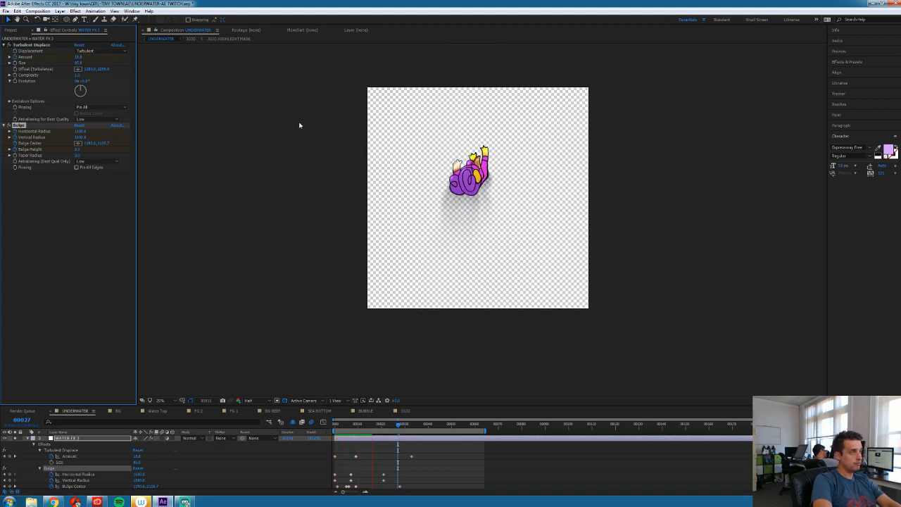
key("space")
Unsolo the character layer and preview the distortion in the full underwater scene
scroll(20, 445, "down", 2)
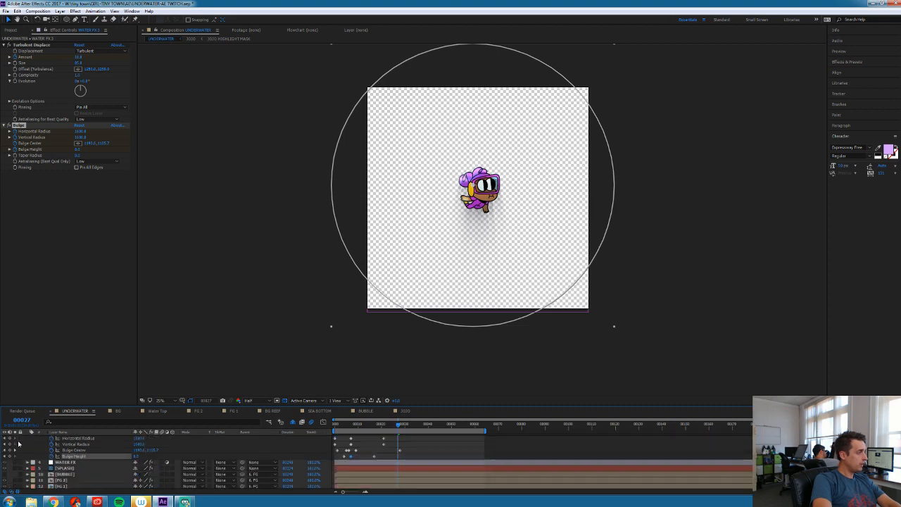
scroll(23, 449, "down", 2)
key("apostrophe")
left_click(13, 487)
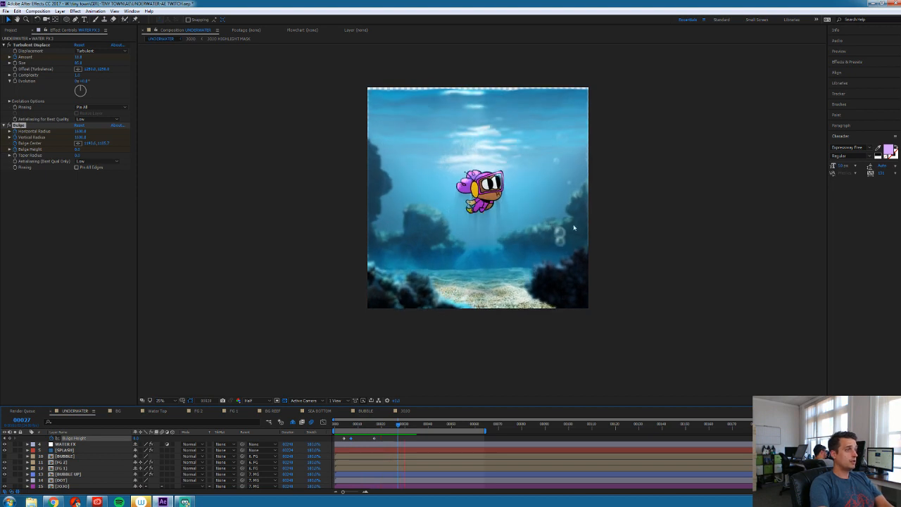
Increase the Bulge's Taper Radius while viewing frame 7 and preview the softened distortion
left_click(393, 446)
key("u")
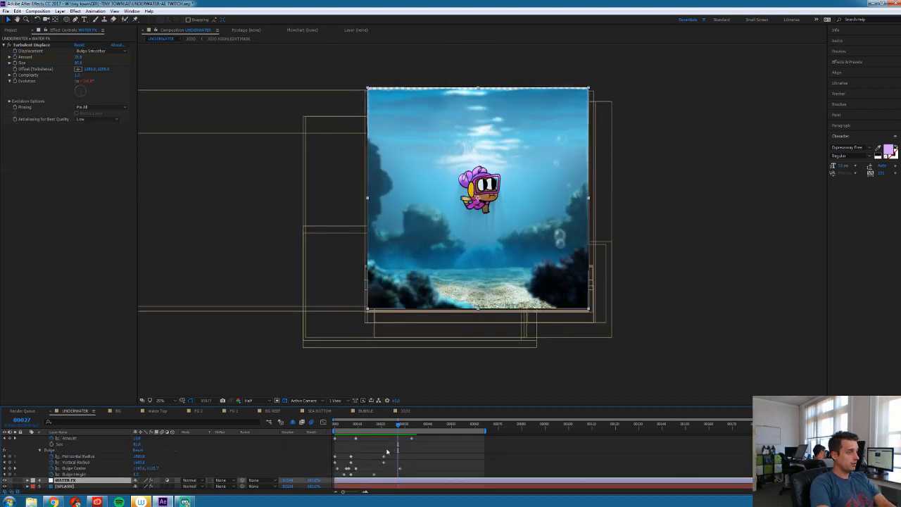
left_click(365, 424)
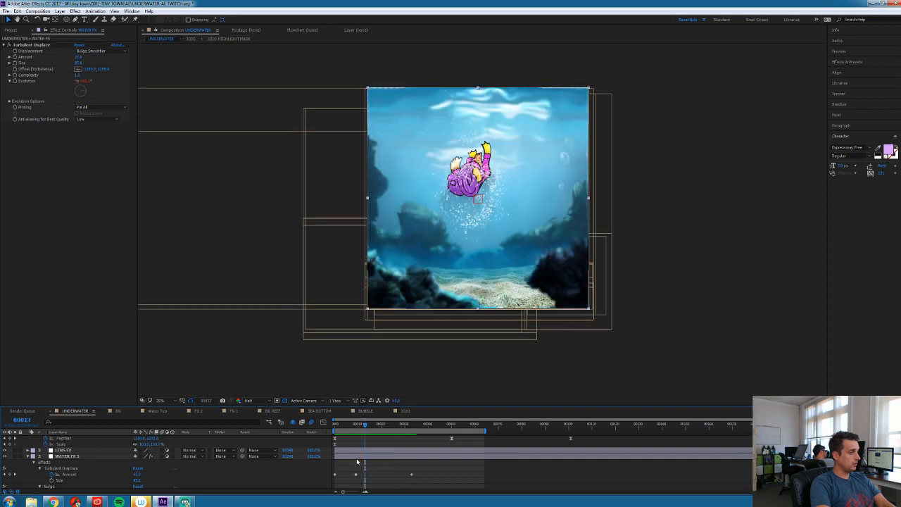
left_click(67, 456)
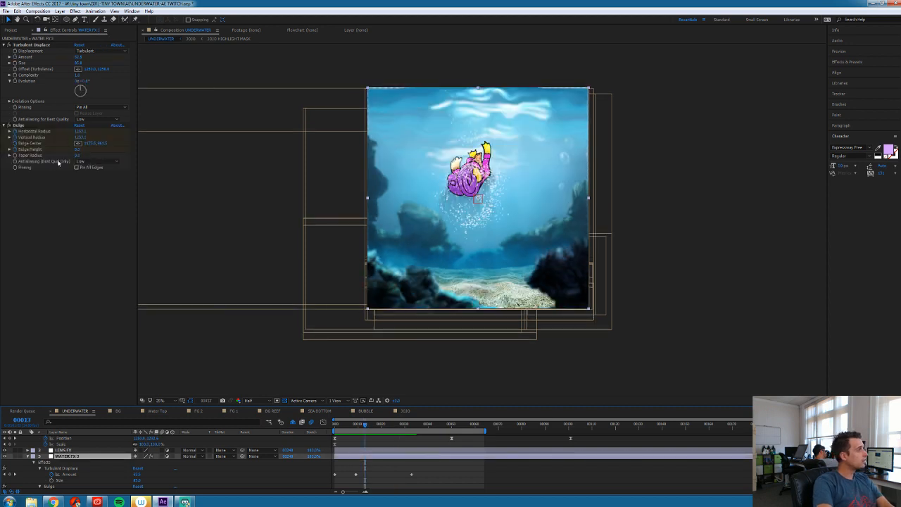
left_click_drag(365, 426, 352, 428)
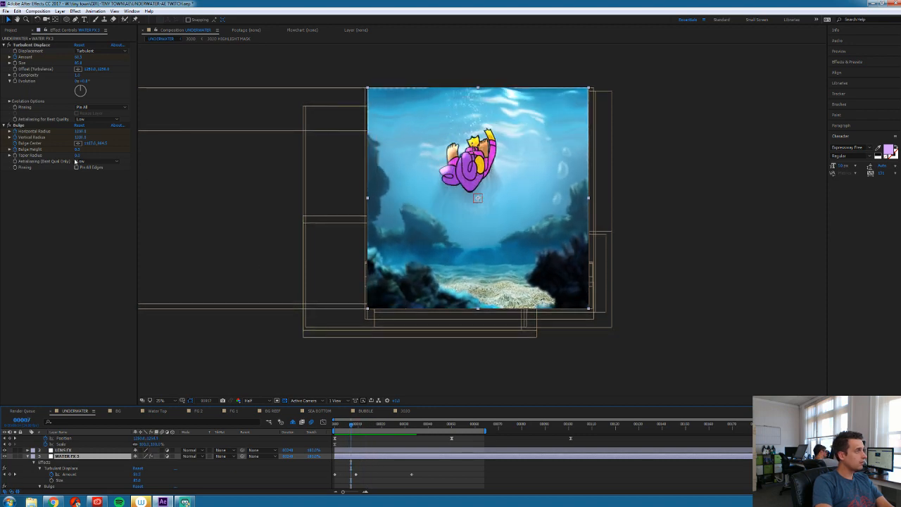
left_click_drag(77, 156, 127, 163)
key("space")
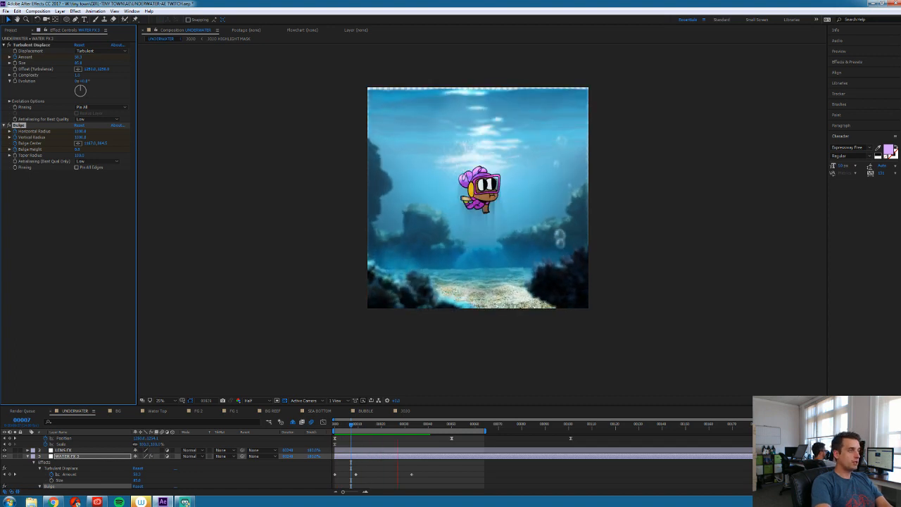
Collapse the bulge adjustment layer and apply the uni.Chromatic Aberration effect to the LENS FX layer
left_click(51, 456)
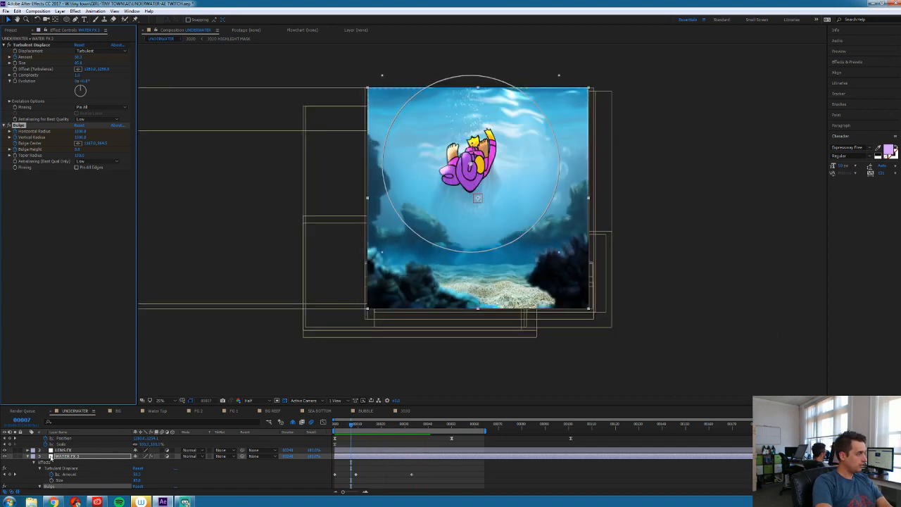
left_click(28, 456)
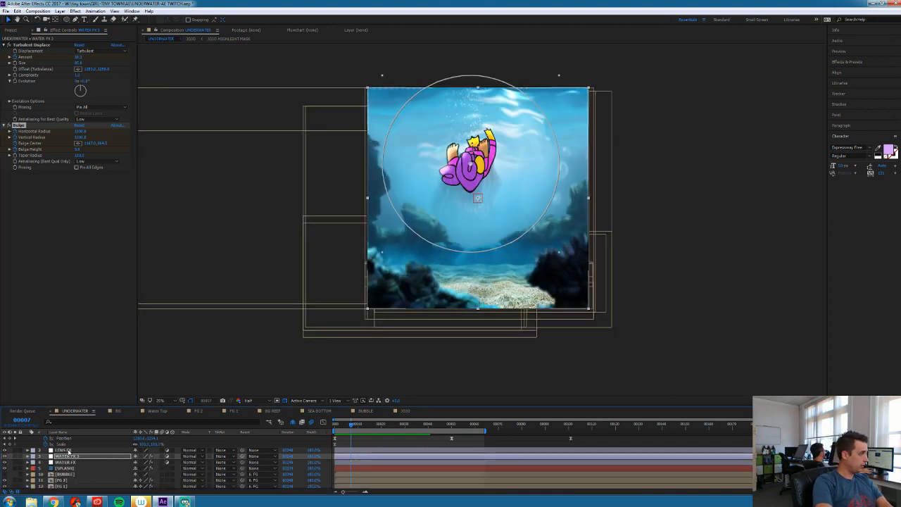
left_click(63, 450)
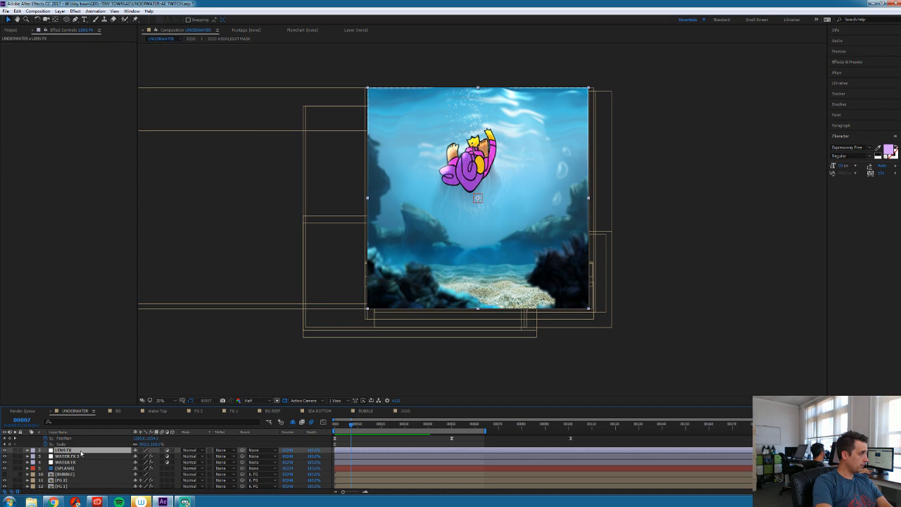
left_click(75, 11)
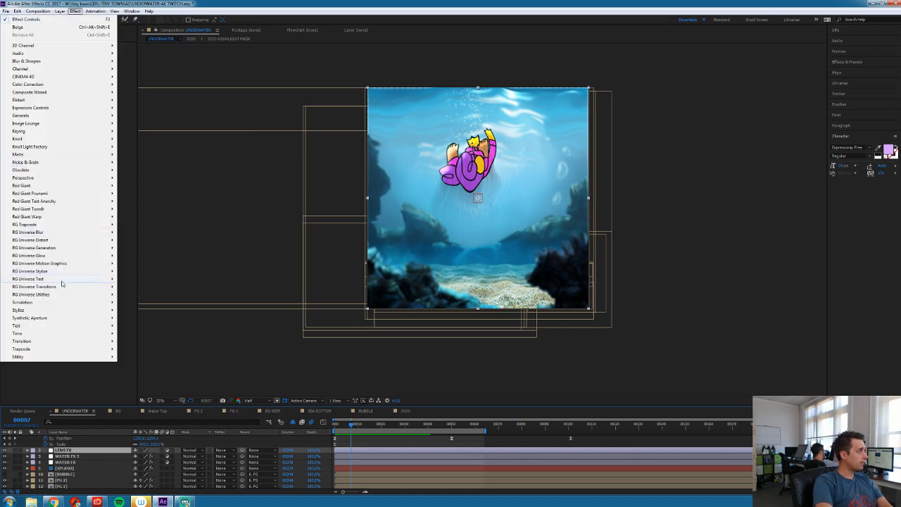
mouse_move(59, 273)
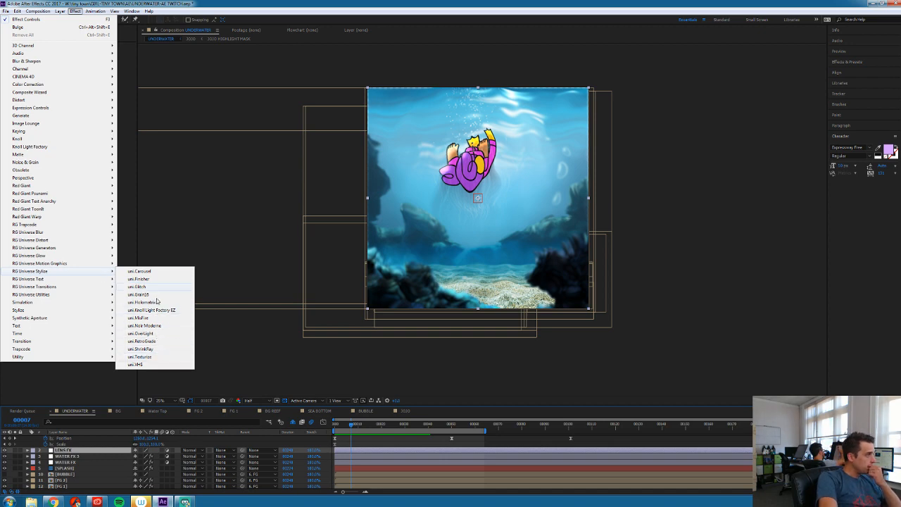
mouse_move(60, 297)
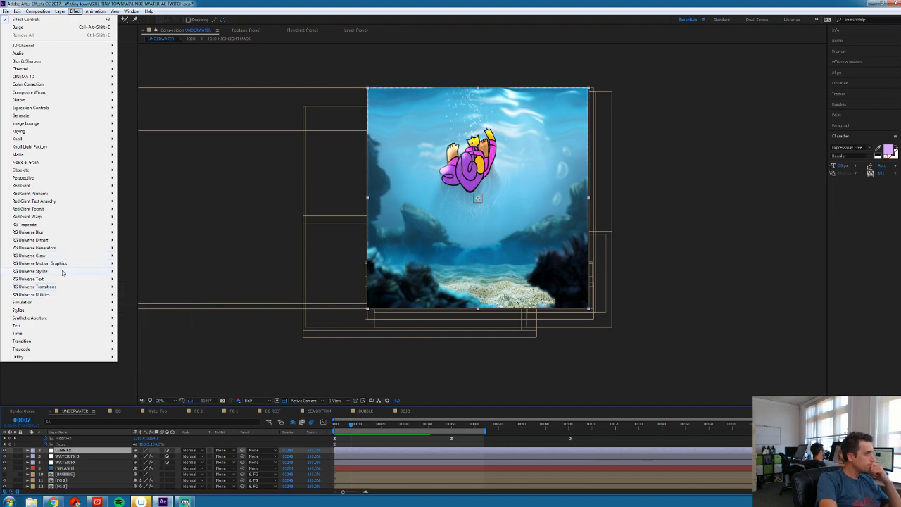
mouse_move(63, 257)
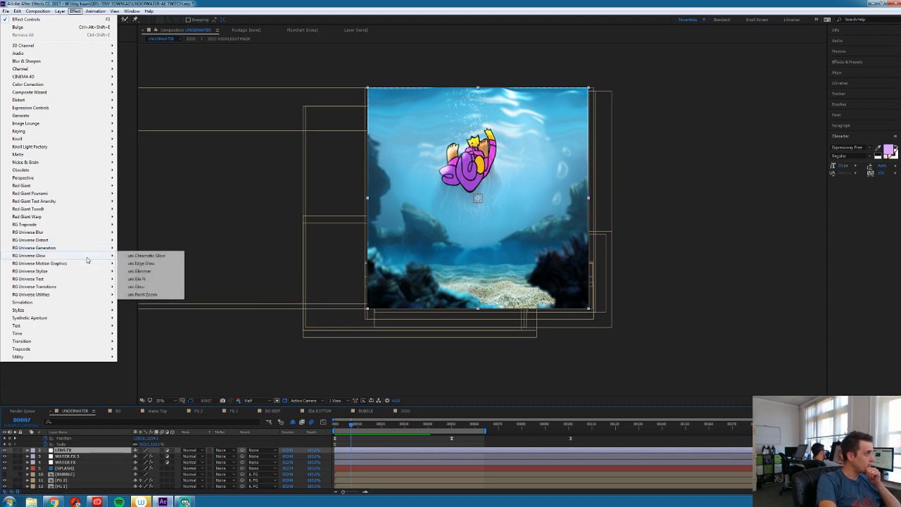
mouse_move(89, 273)
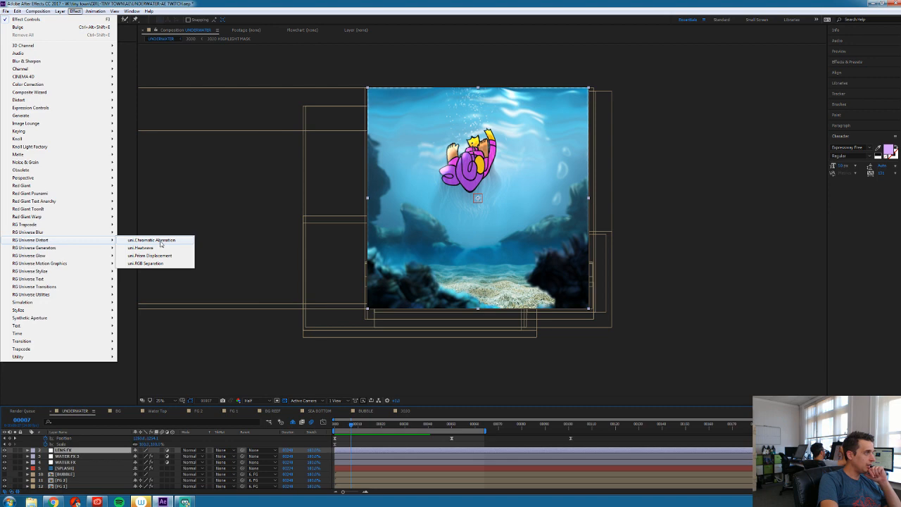
left_click(161, 241)
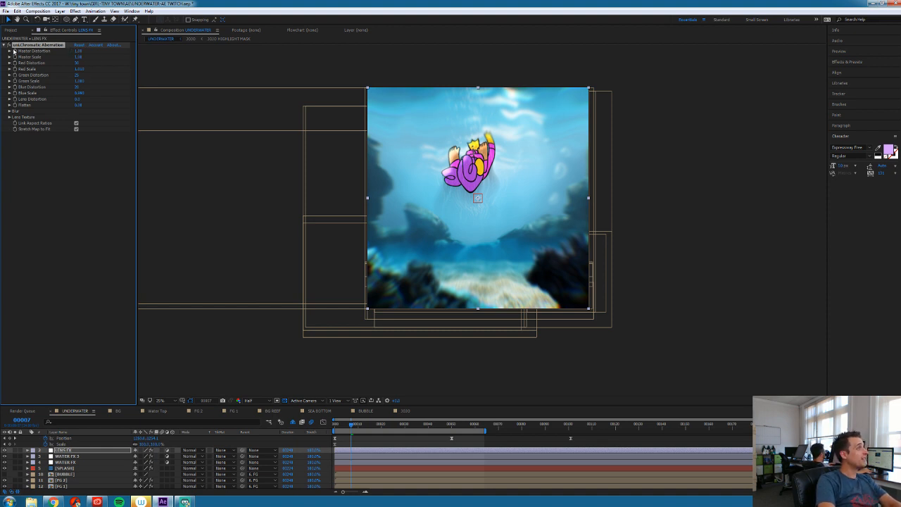
Compare the image with and without the chromatic aberration and set its Master Distortion to 3
left_click(9, 45)
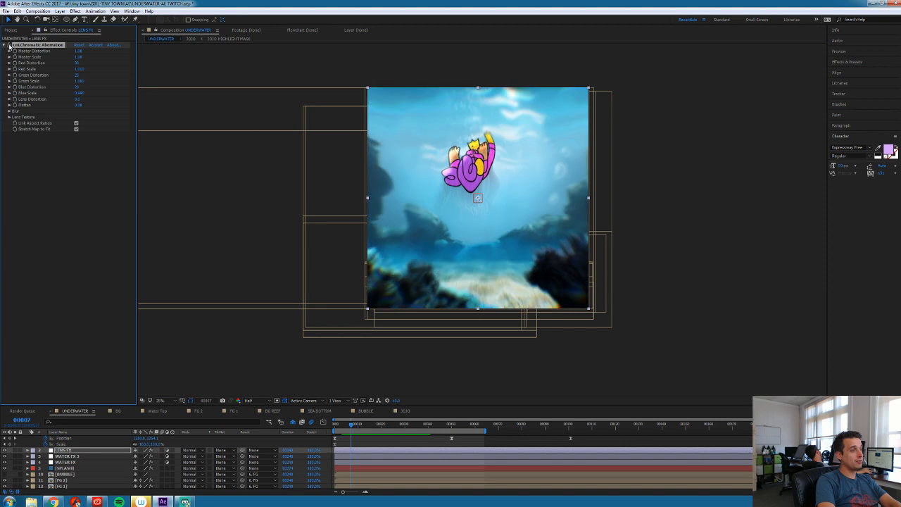
left_click(9, 45)
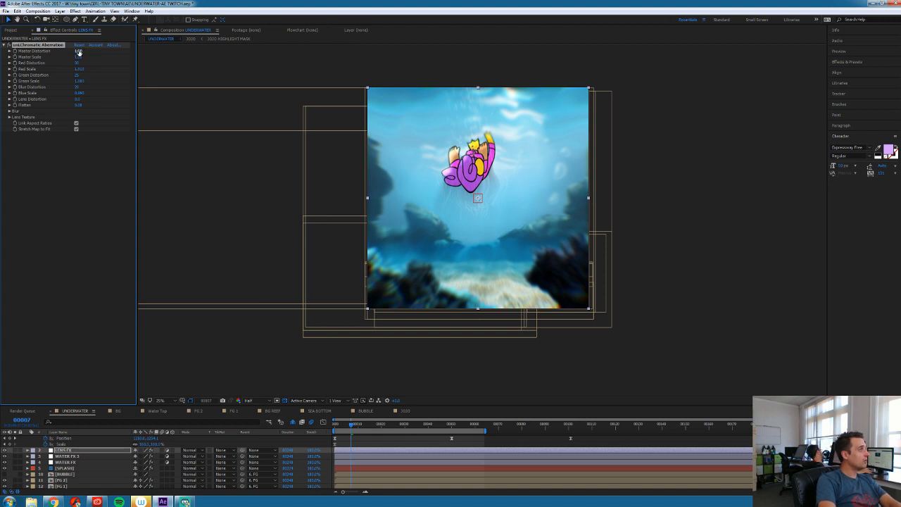
left_click(79, 52)
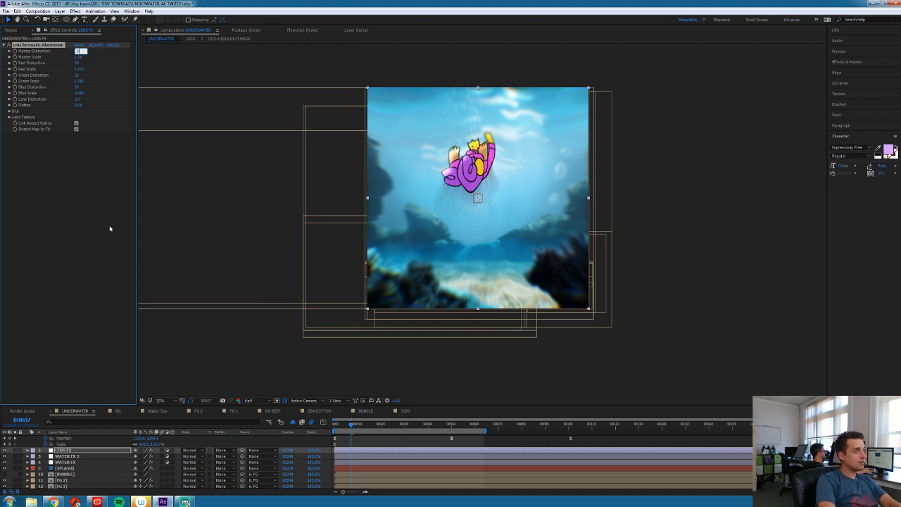
type("3")
key("Return")
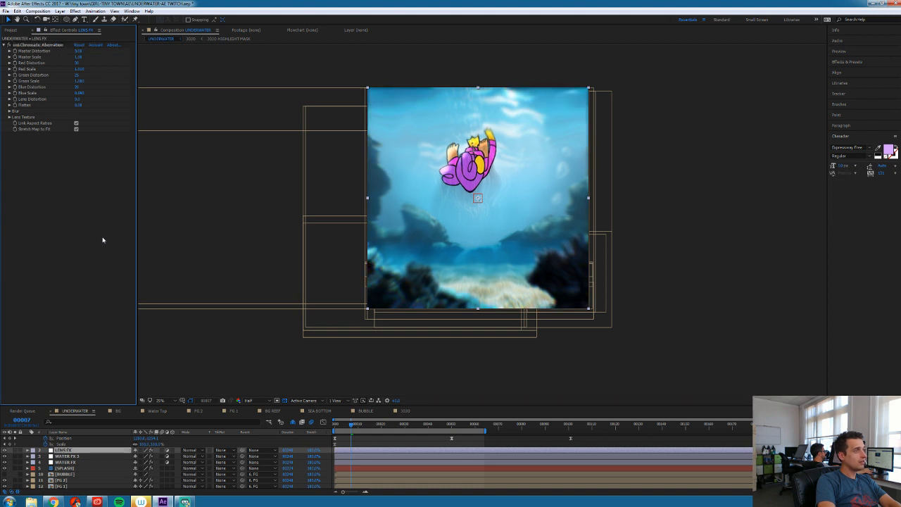
Set the chromatic aberration's Master Distortion to 2 and preview the underwater scene
left_click(79, 51)
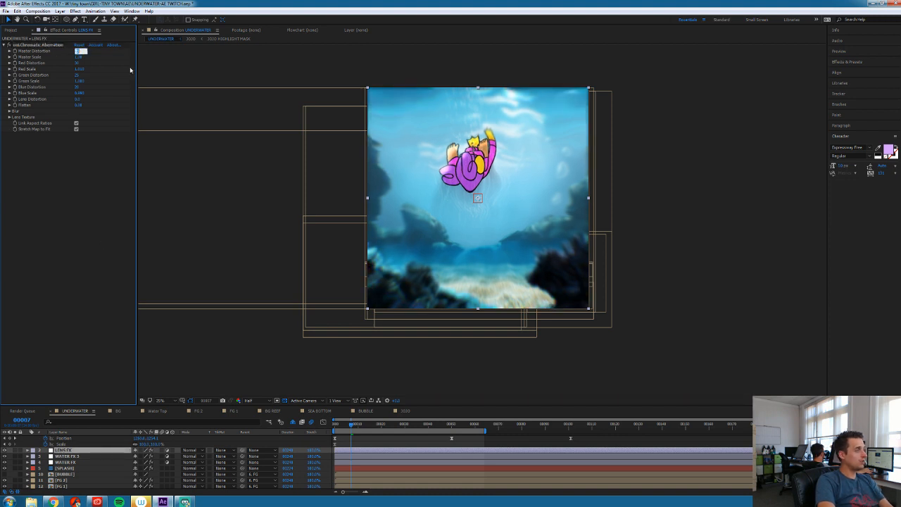
type("2")
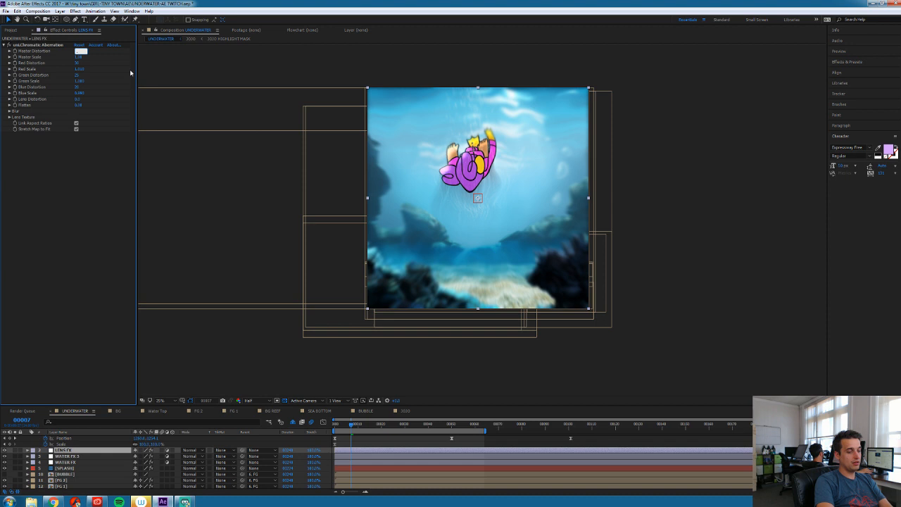
key("Return")
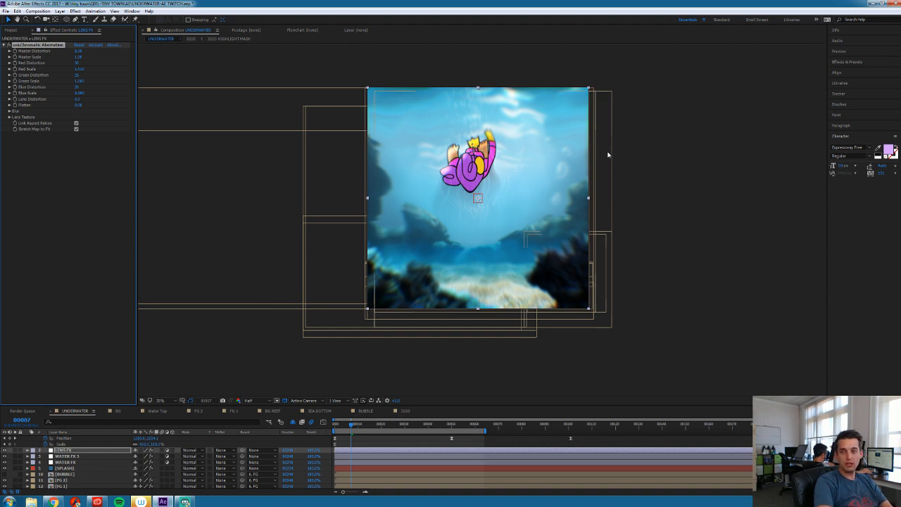
left_click(471, 450)
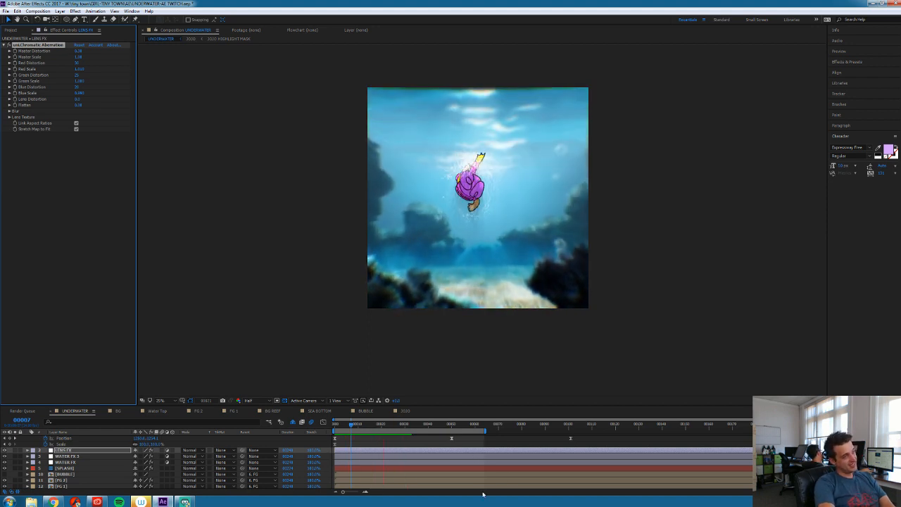
key("space")
scroll(371, 448, "up", 1)
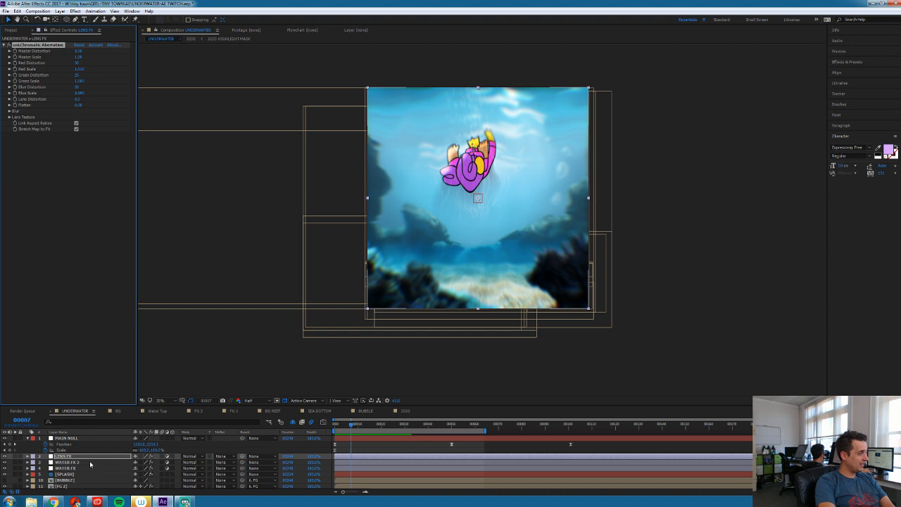
Reveal the animated properties of the WATER FX 3 layer and move the Bulge's middle Vertical Radius keyframe to frame 5
left_click(67, 462)
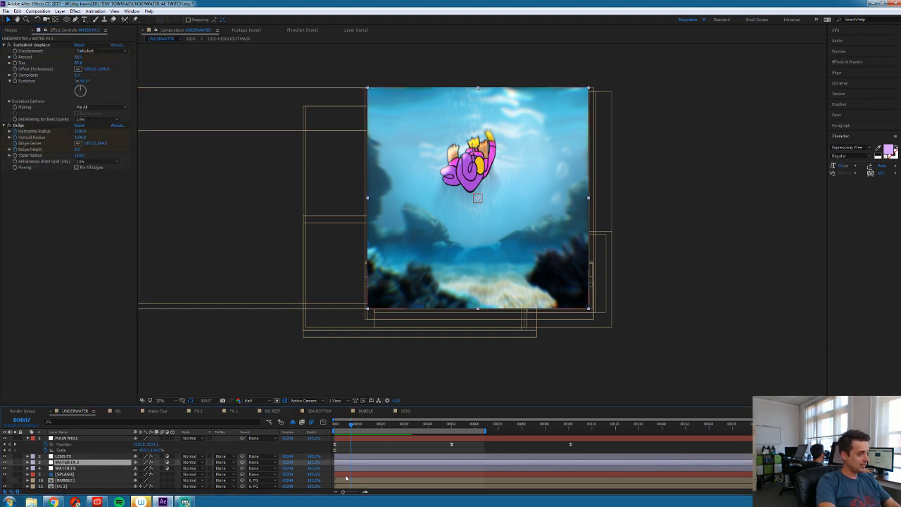
key("u")
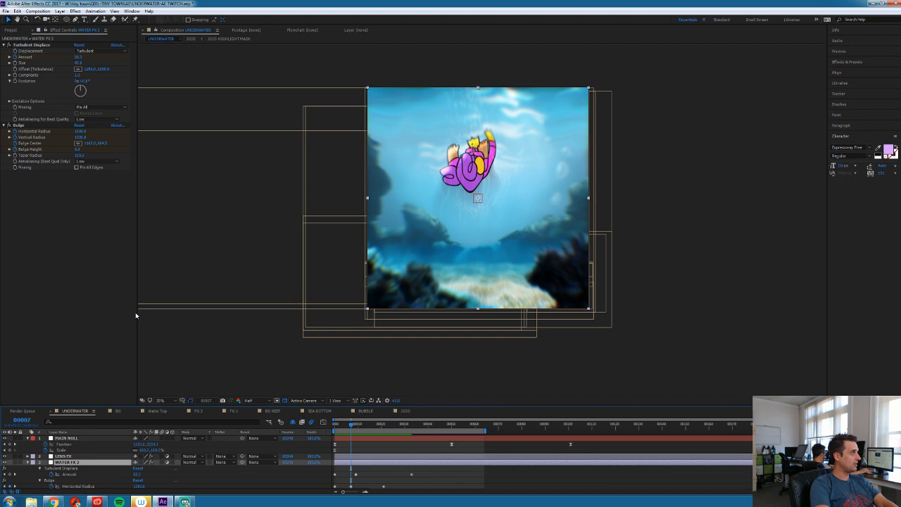
scroll(84, 473, "down", 1)
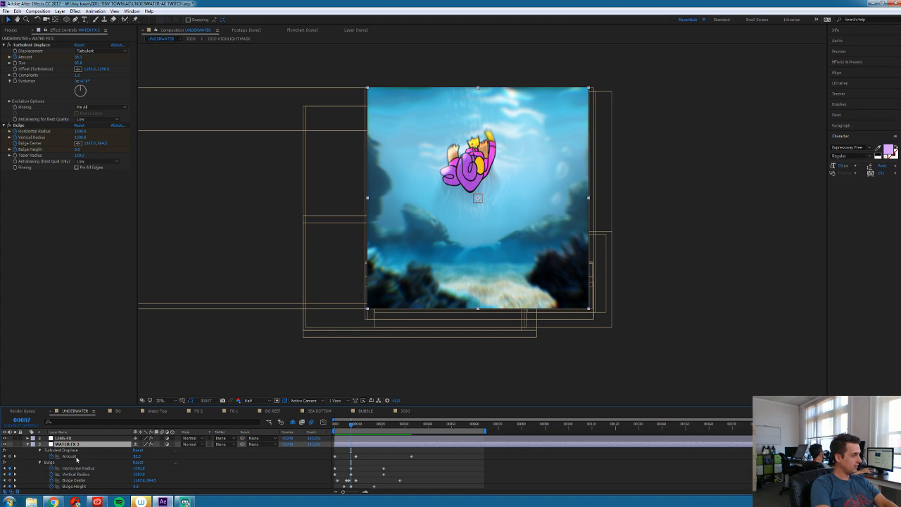
left_click(76, 458)
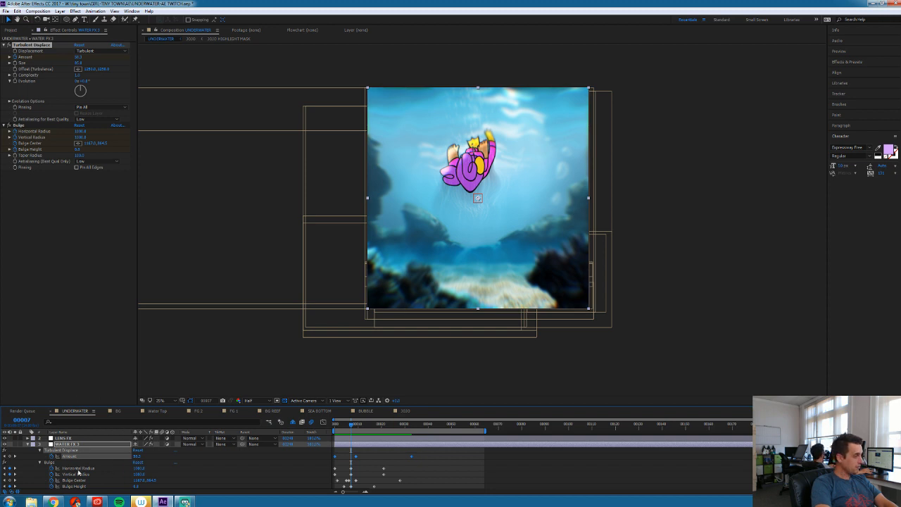
left_click(78, 469)
scroll(80, 470, "down", 1)
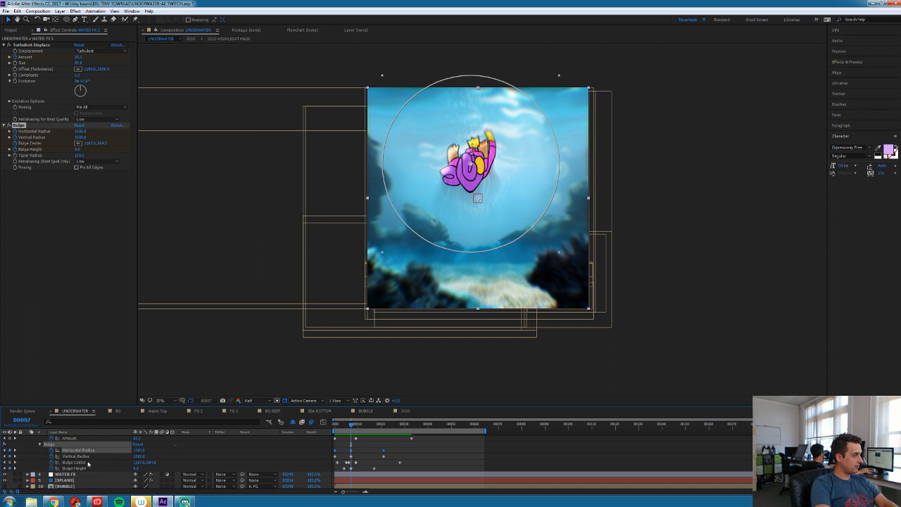
left_click(79, 462)
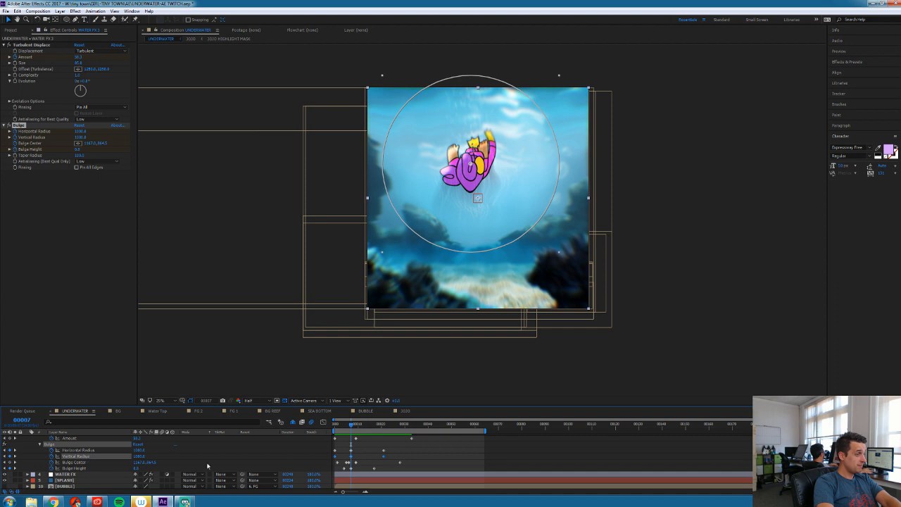
left_click(371, 459)
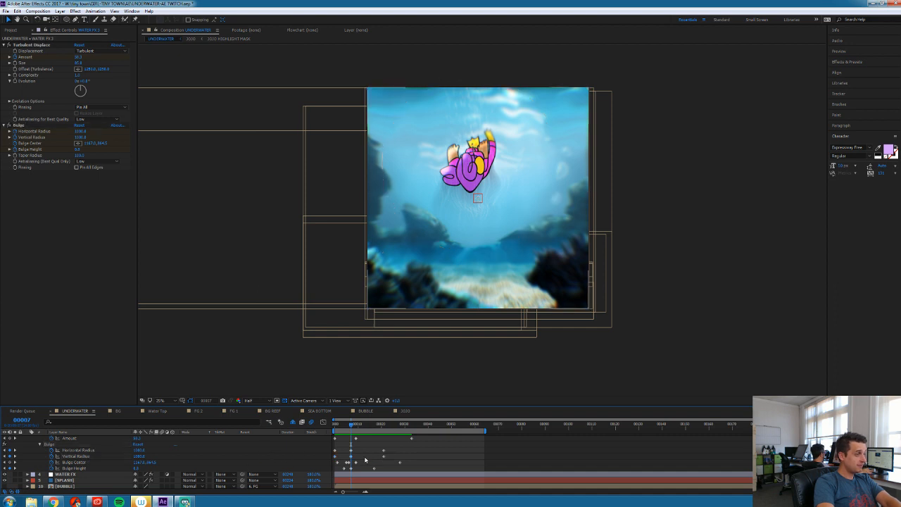
left_click(354, 459)
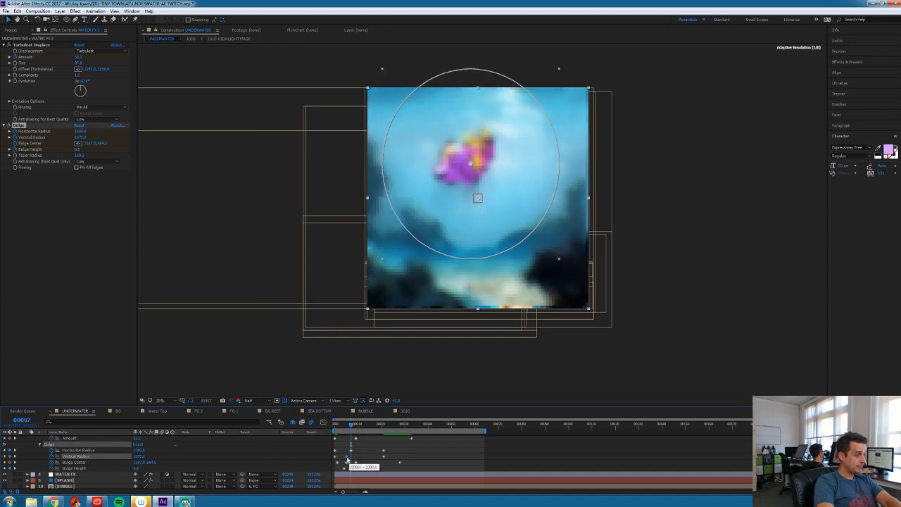
Preview the retimed bulge animation and collapse the WATER FX 3 layer's properties
key("space")
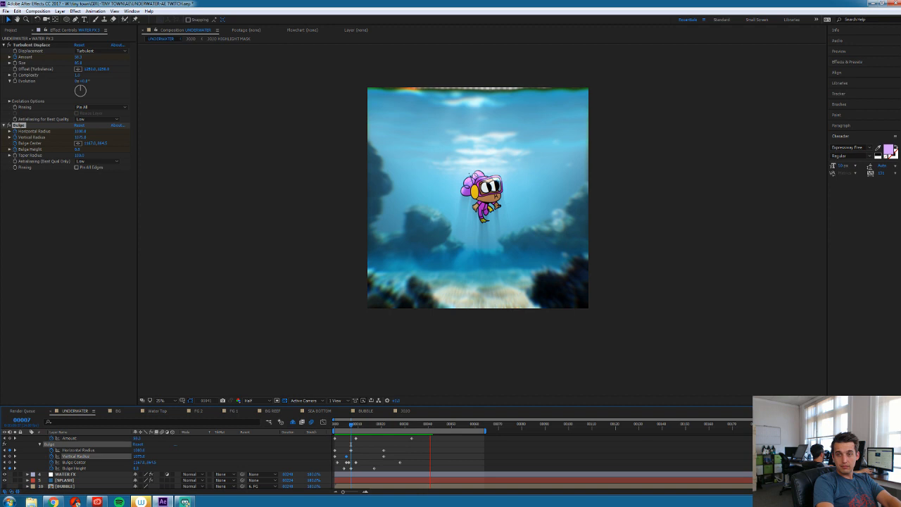
left_click(431, 453)
key("space")
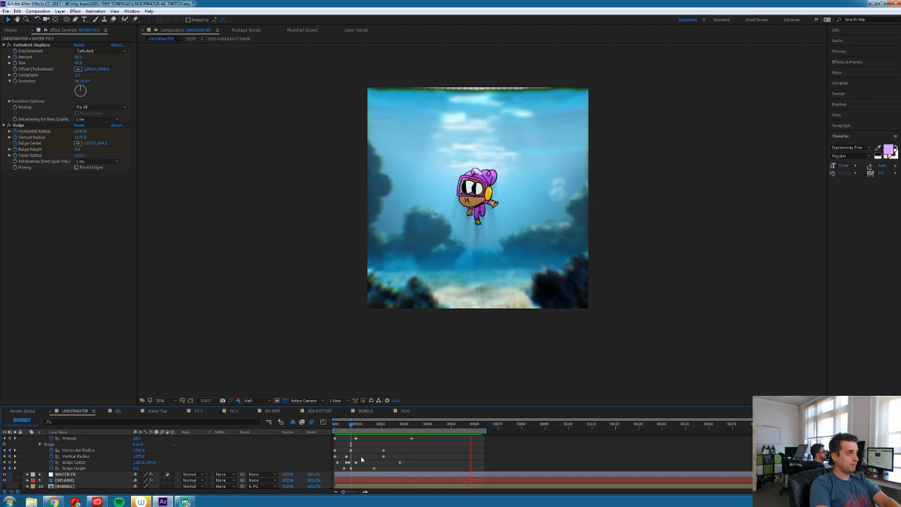
key("space")
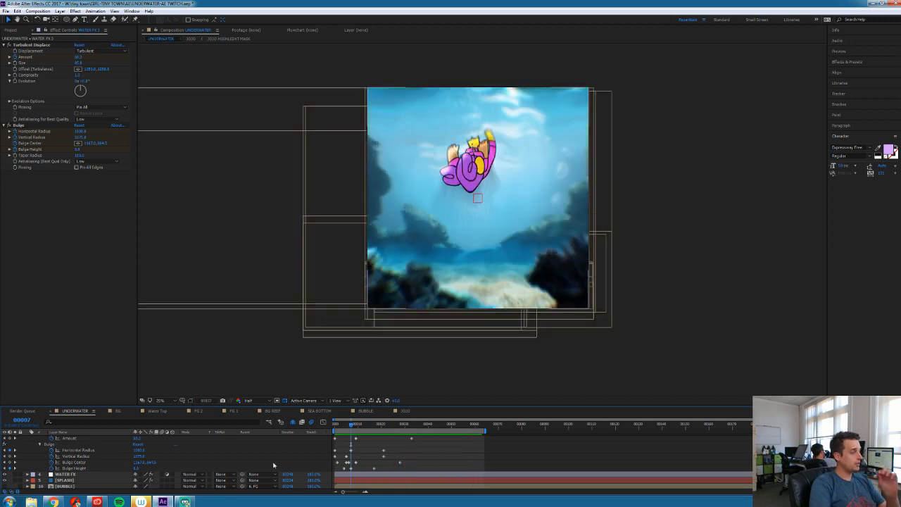
scroll(65, 445, "up", 2)
scroll(65, 445, "up", 2)
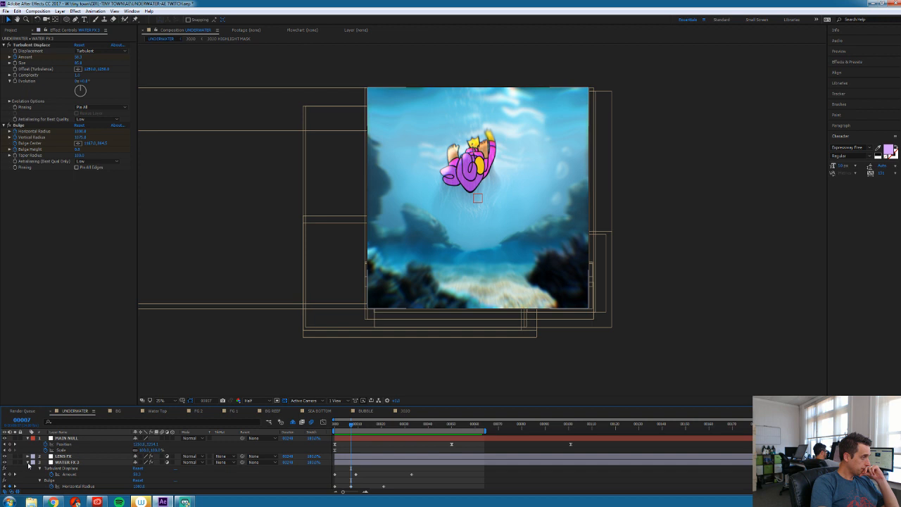
left_click(28, 462)
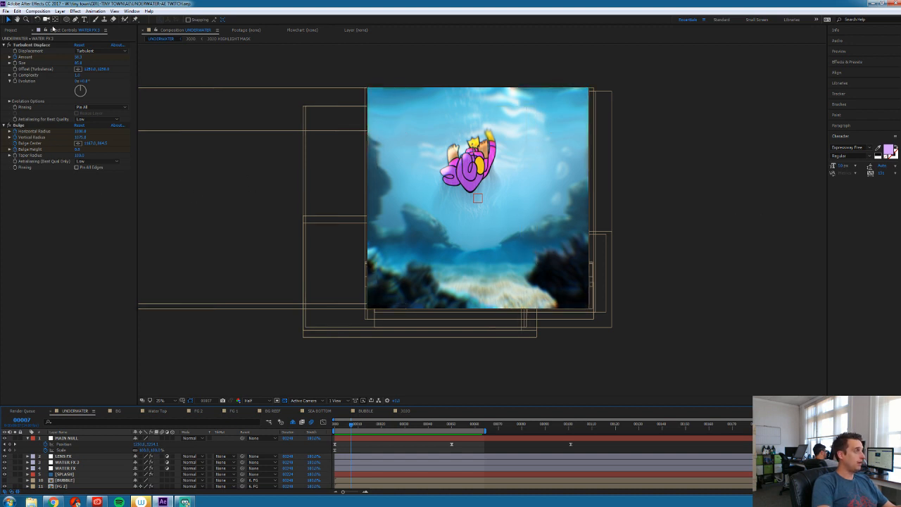
Show the project items, select the LENS FX layer and replay the composition preview
left_click(13, 32)
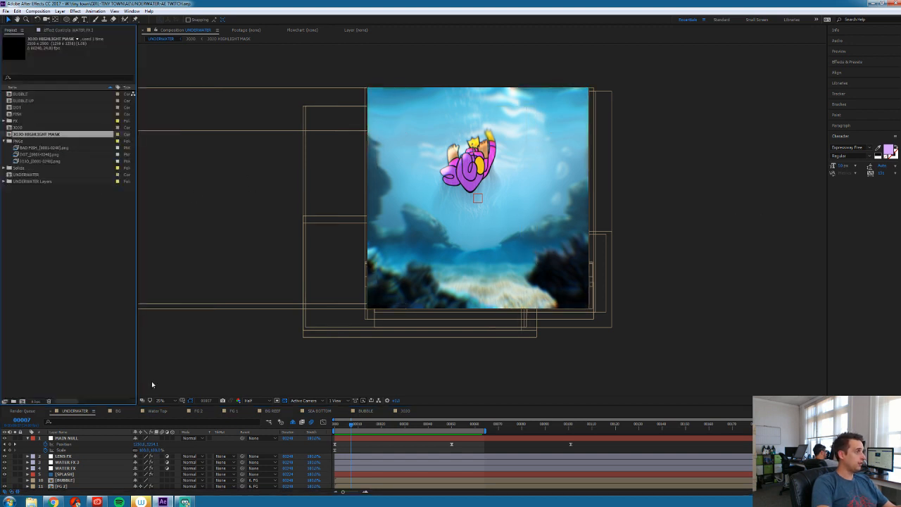
left_click(73, 457)
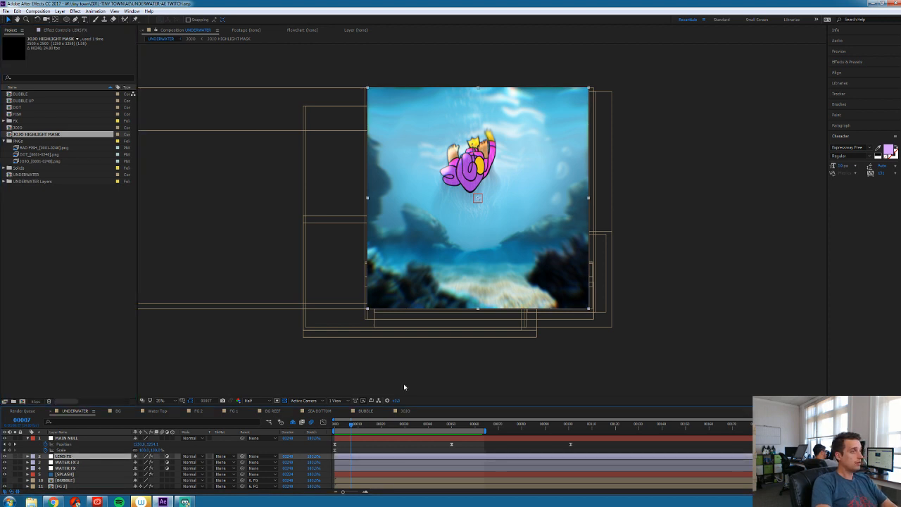
key("space")
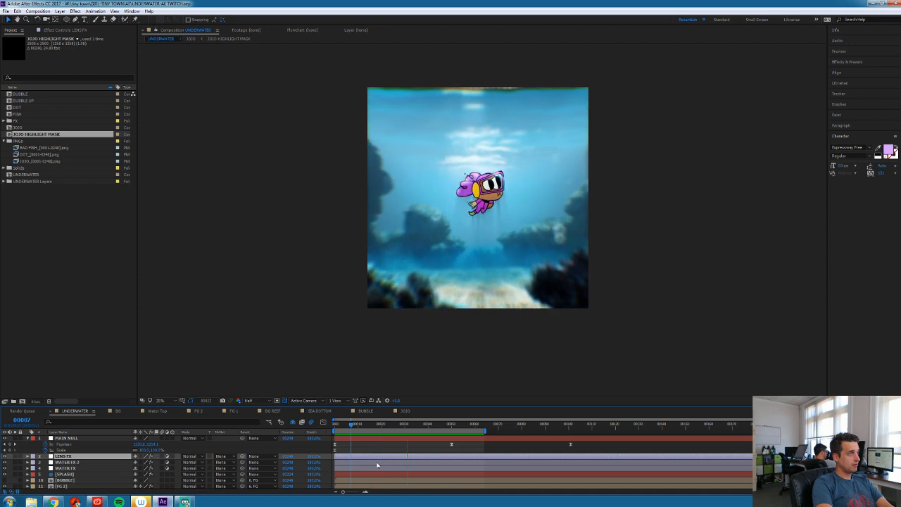
key("space")
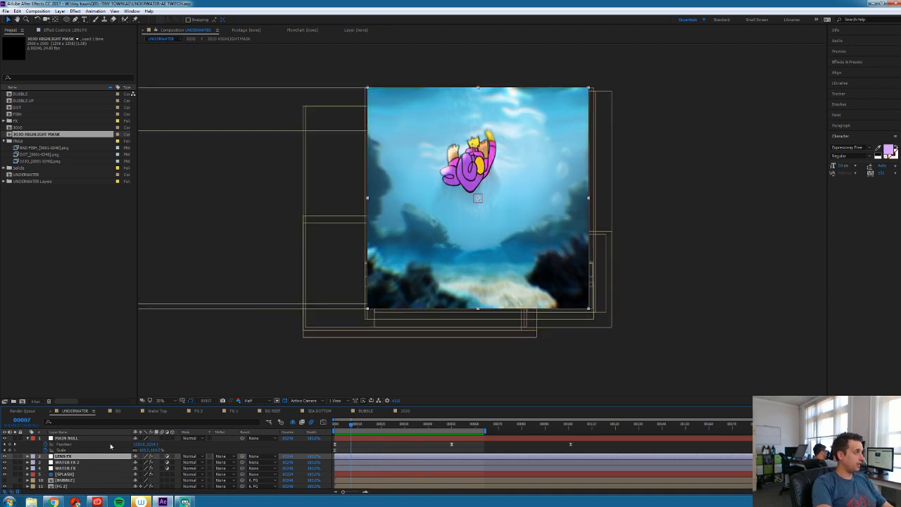
Reveal the WATER FX 3 layer's keyframed properties again and set its Bulge Height to 1 at frame 7
left_click(70, 469)
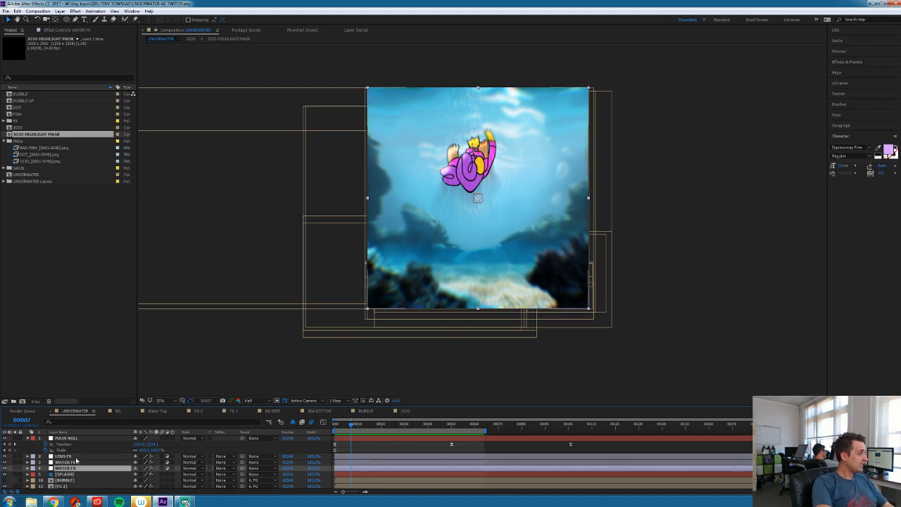
left_click(79, 462)
key("u")
scroll(81, 464, "down", 1)
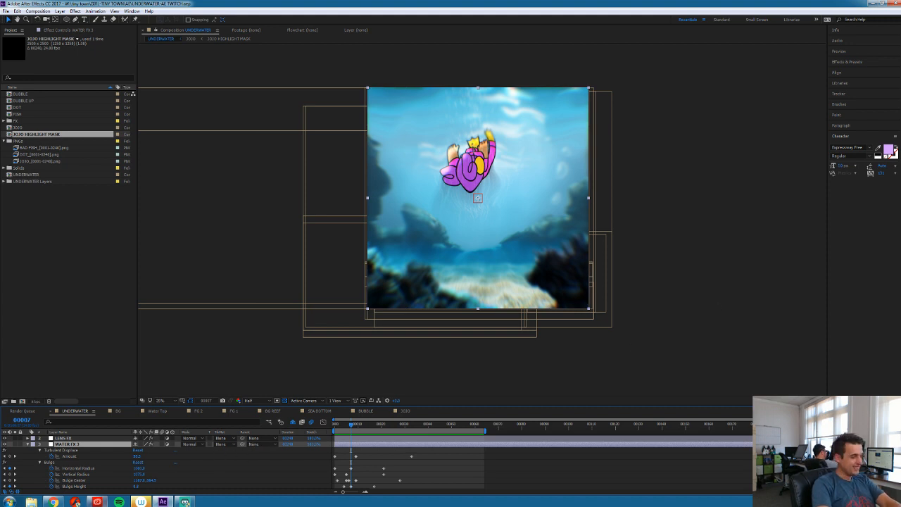
left_click(137, 485)
type("1")
key("Return")
left_click(393, 486)
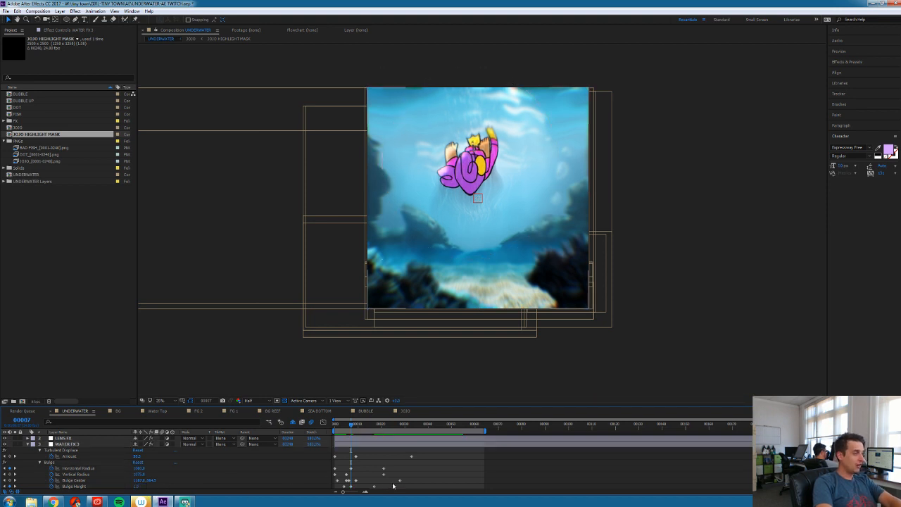
Move the first Bulge Height keyframe slightly earlier and check the bulge on the frames up to frame 7
left_click(342, 491)
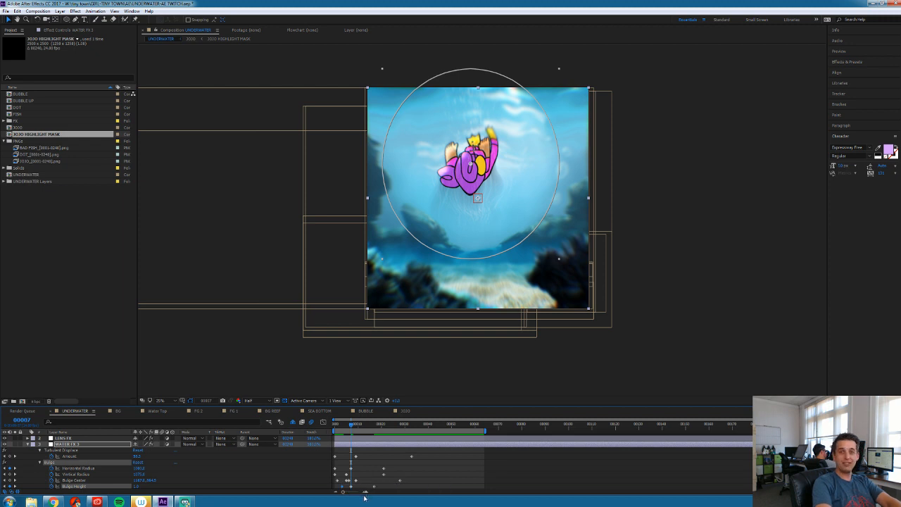
key("Page_Up")
key("Page_Up")
key("Page_Up")
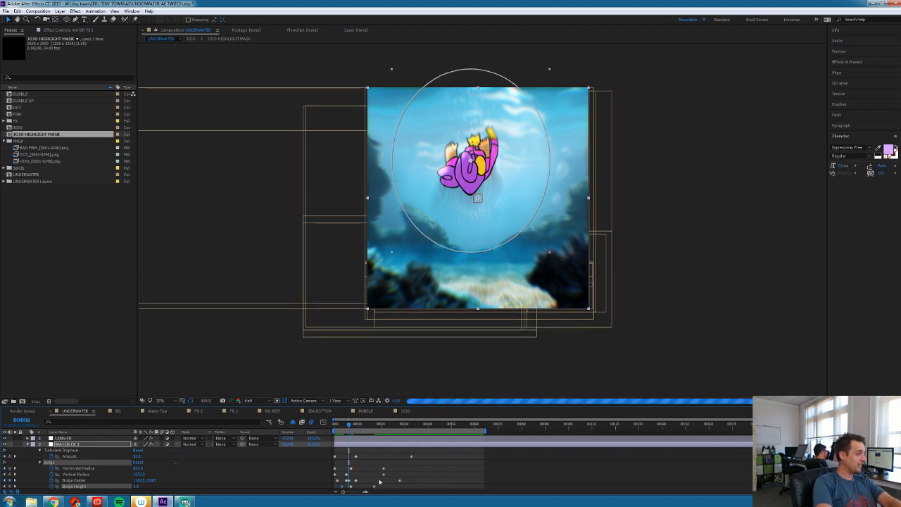
key("Page_Down")
key("Page_Down")
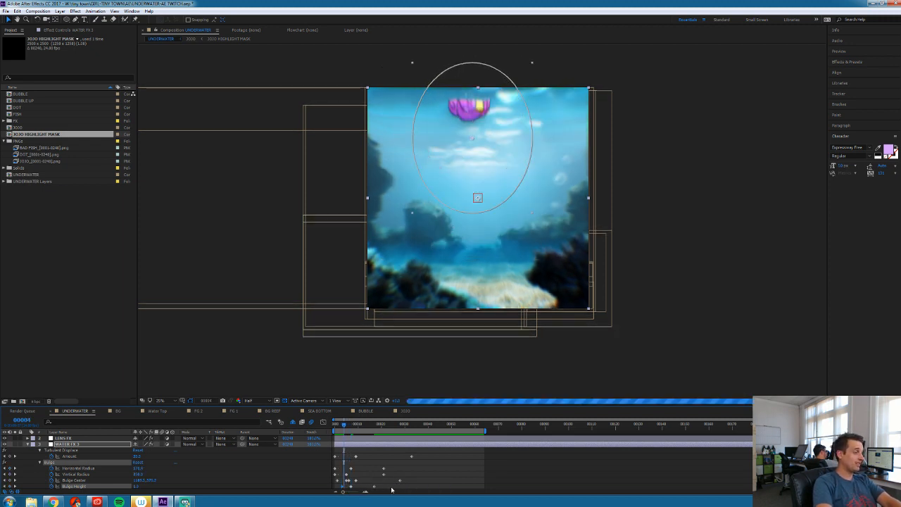
key("Page_Down")
key("Page_Down")
key("Page_Down")
key("Page_Down")
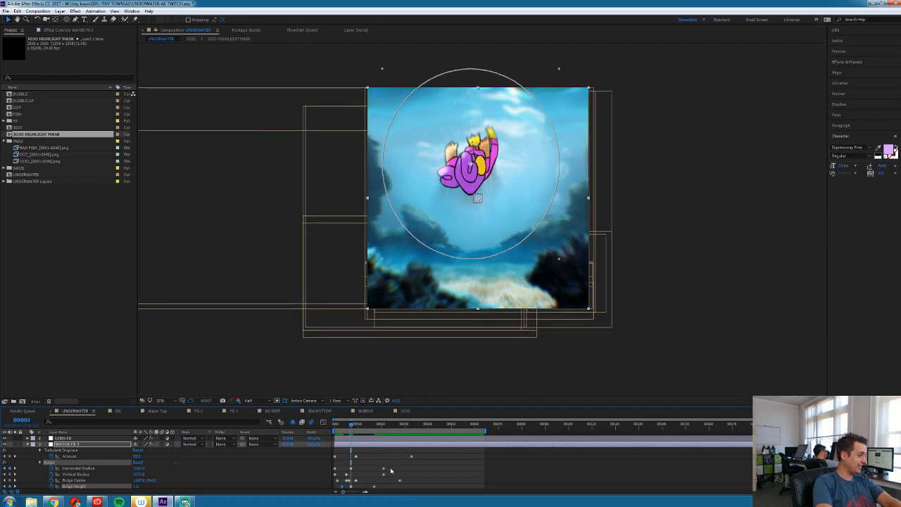
Inspect the frames up to 16, move the last Bulge Height keyframe to frame 22, and preview the longer distortion
key("Page_Down")
key("Page_Down")
key("Page_Down")
key("Page_Down")
key("Page_Down")
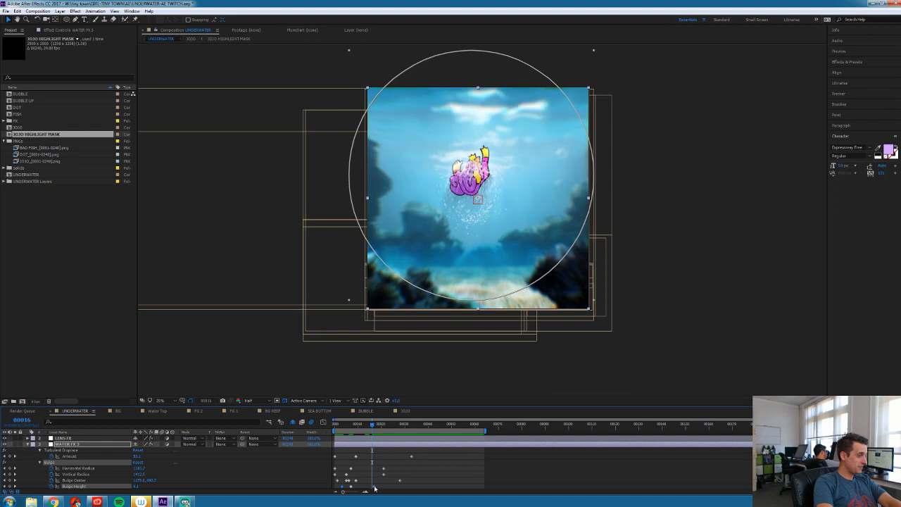
key("Page_Down")
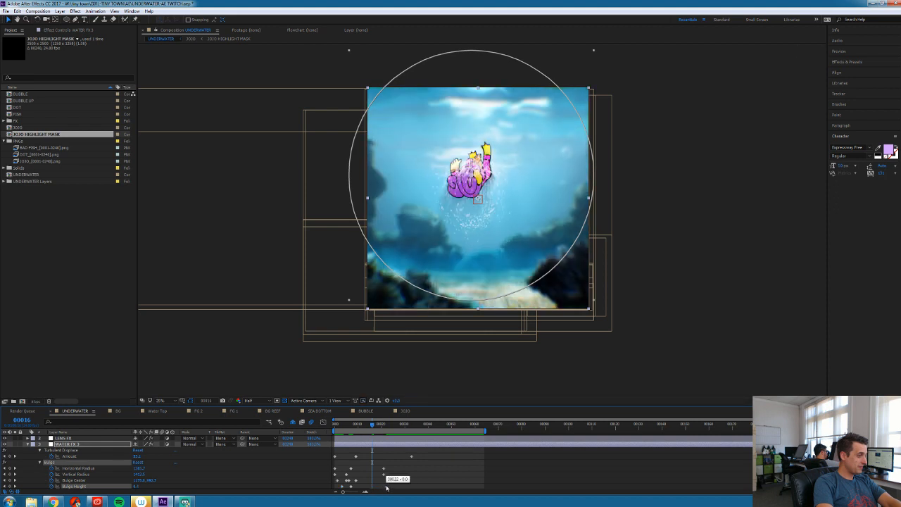
key("space")
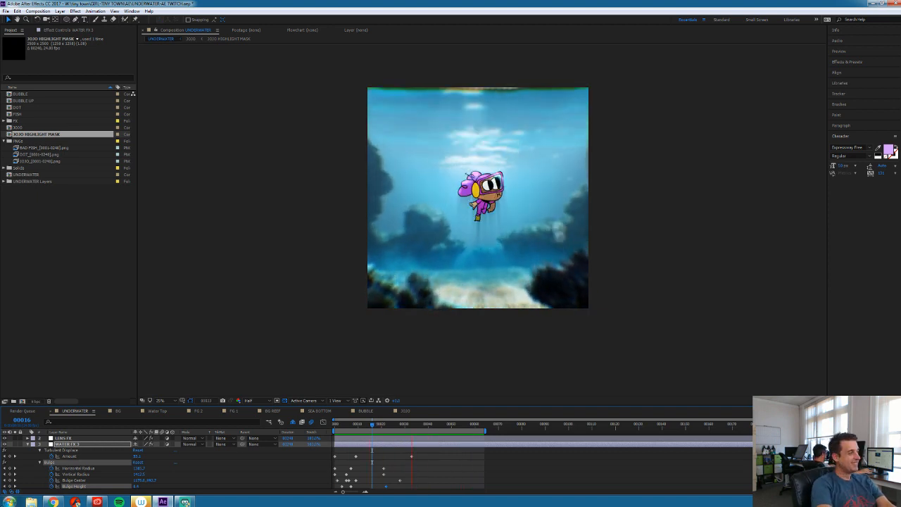
Collapse the WATER FX 3 layer's properties, end the preview and go to frame 18
left_click(42, 445)
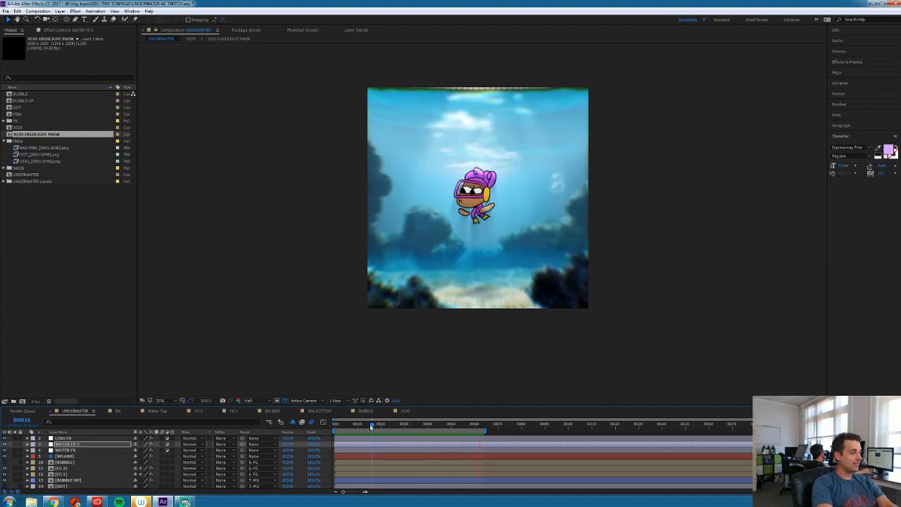
left_click(372, 427)
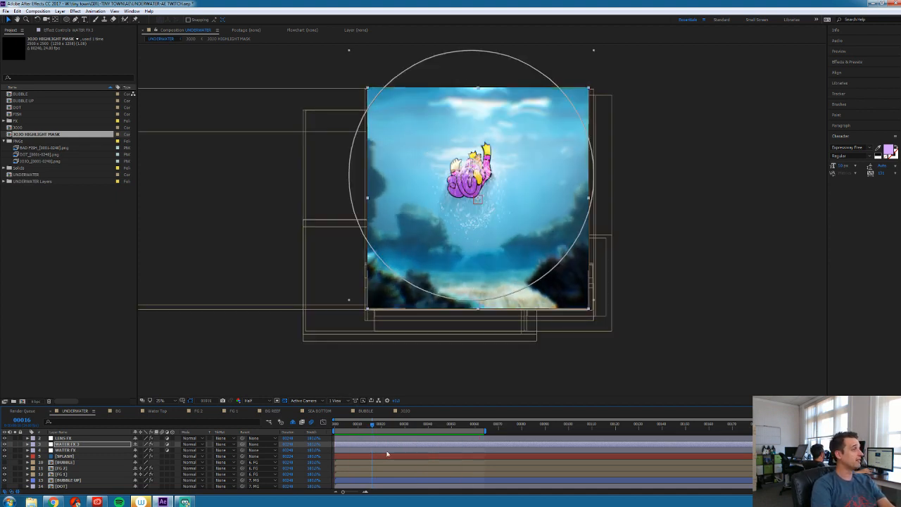
left_click(380, 426)
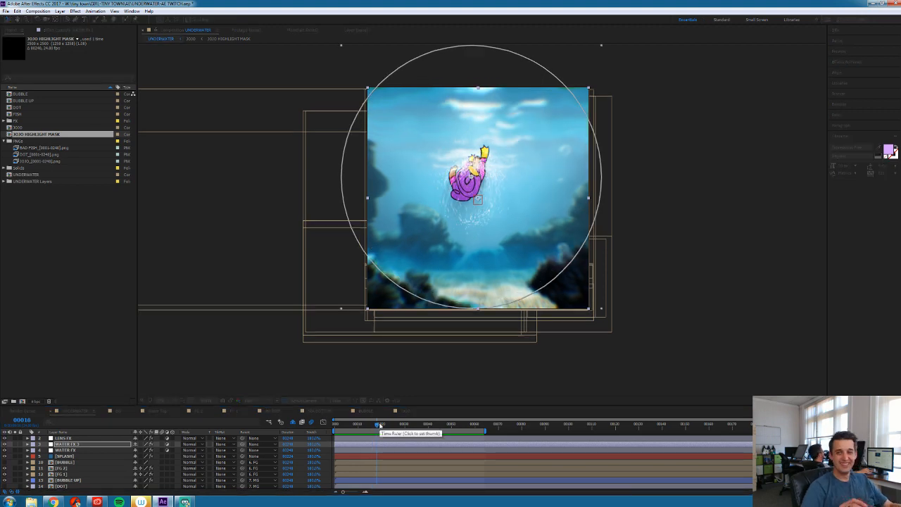
Preview the underwater composition and scrub back from frame 26 to frame 4
key("space")
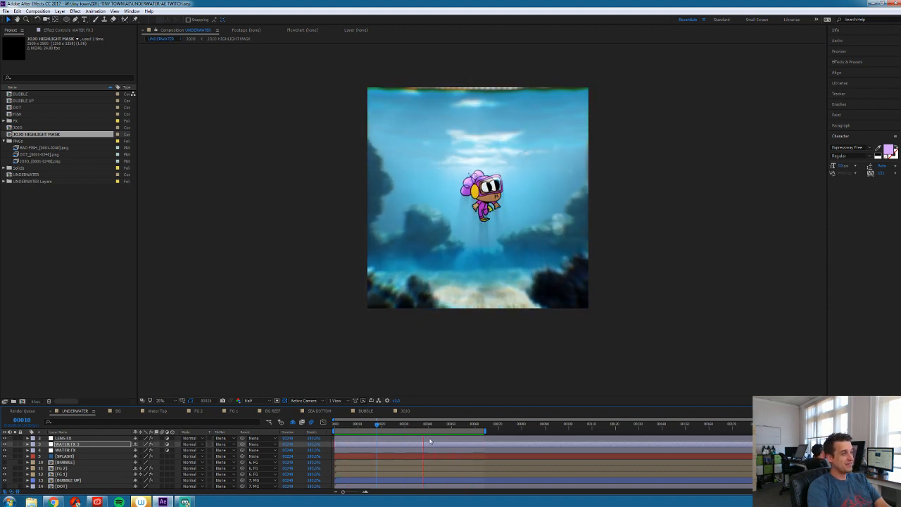
key("space")
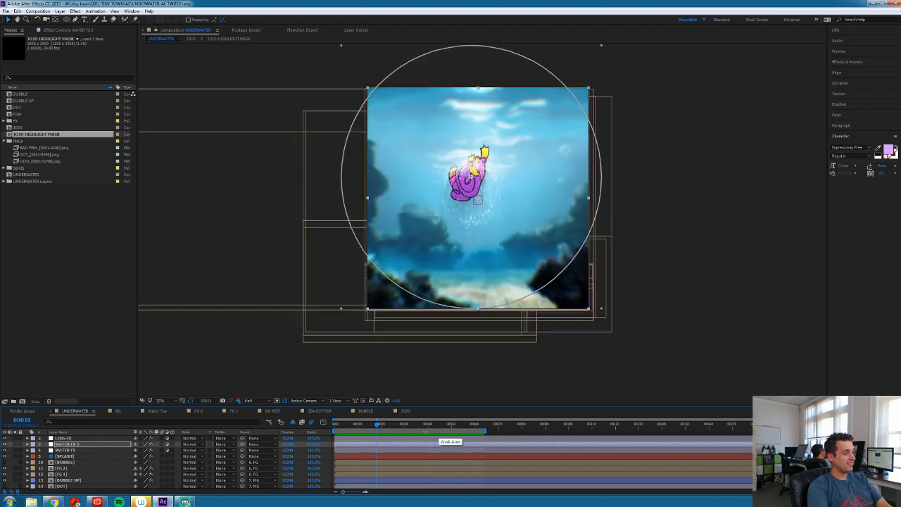
left_click(396, 424)
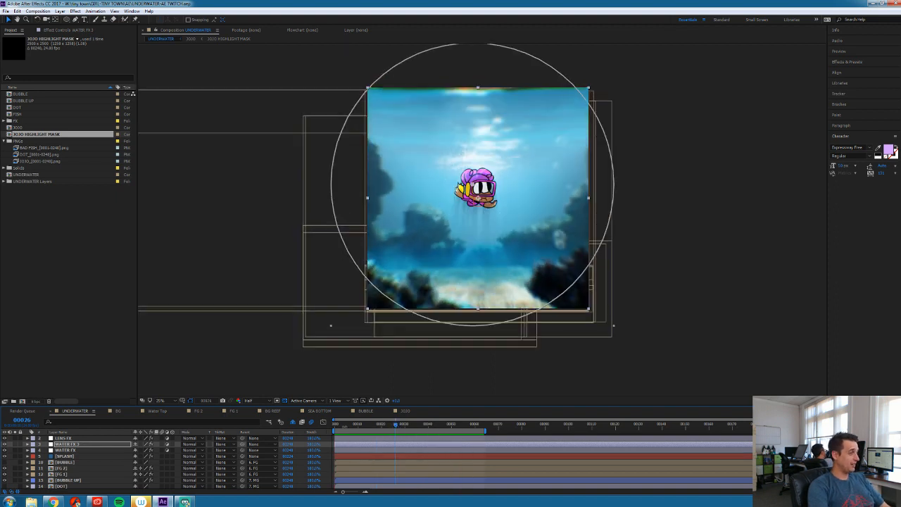
left_click_drag(396, 425, 343, 425)
Look through the layer stack and reveal the MAIN NULL layer's Position and Scale properties
left_click(64, 468)
scroll(64, 468, "down", 1)
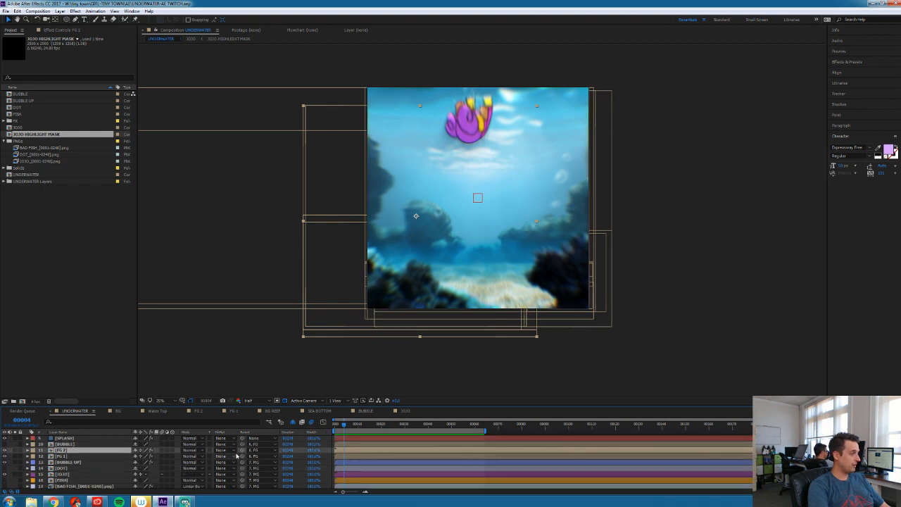
scroll(242, 452, "down", 3)
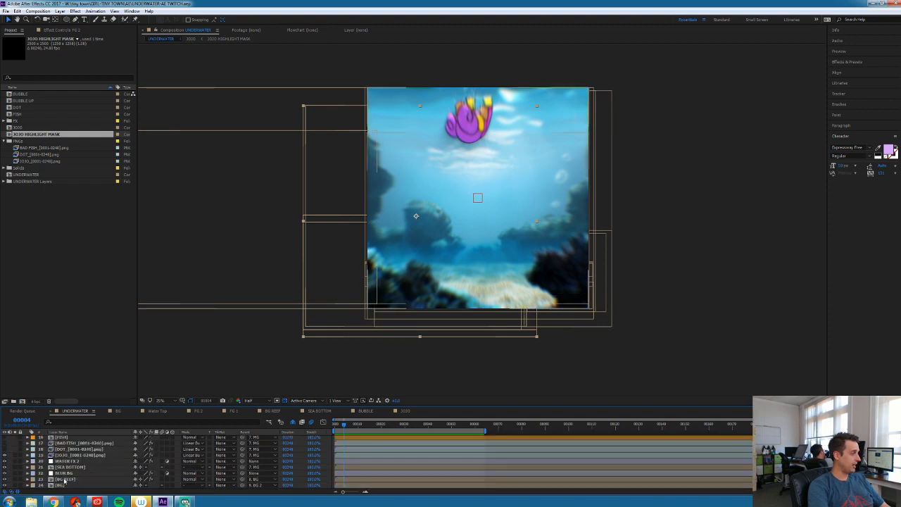
scroll(67, 469, "up", 6)
left_click(66, 438)
key("p")
key("shift+s")
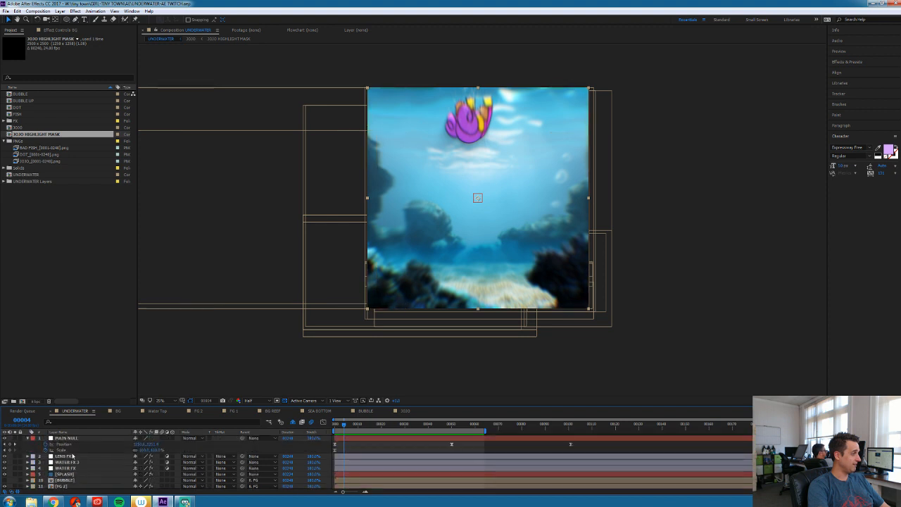
left_click(74, 440)
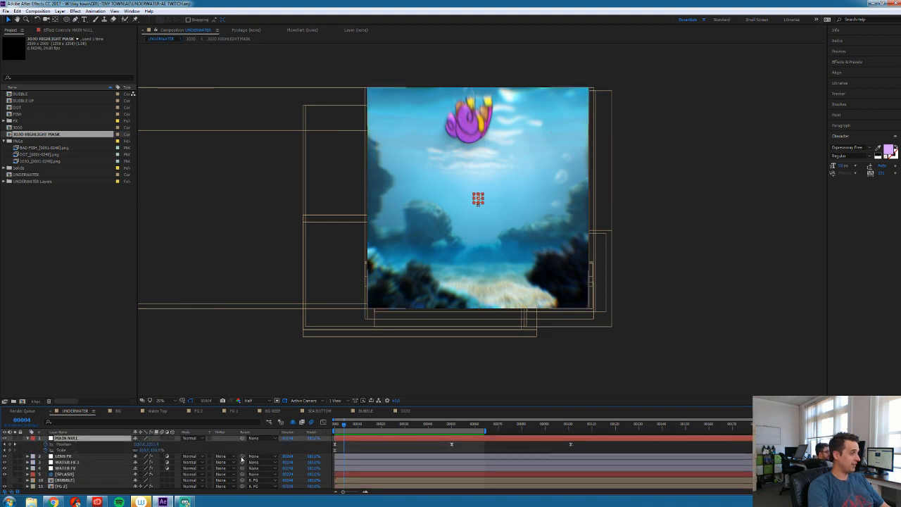
Create a new composition with a width and height of 500 px
left_click(54, 457)
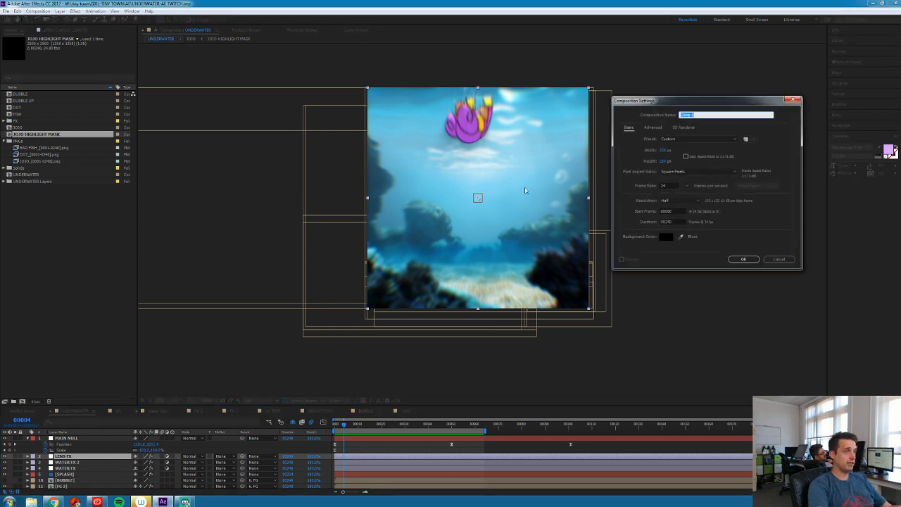
left_click(669, 150)
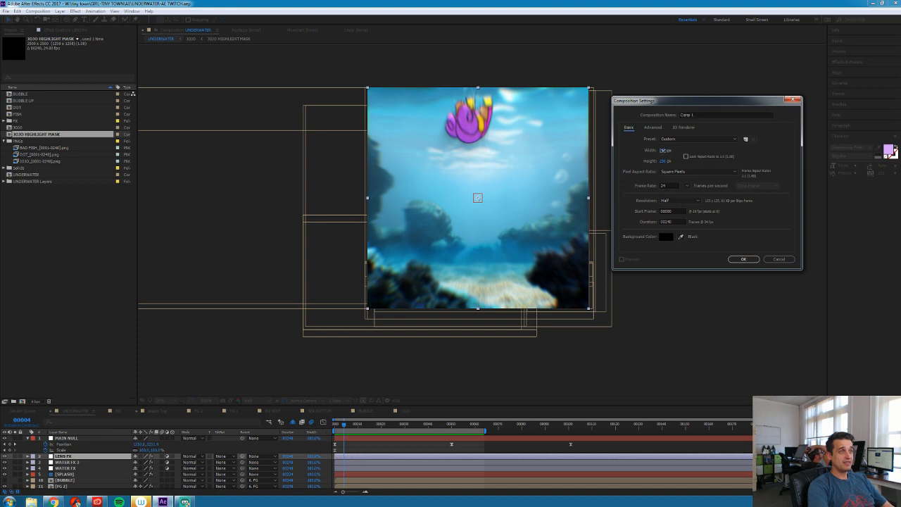
type("500")
key("Tab")
type("500")
key("Return")
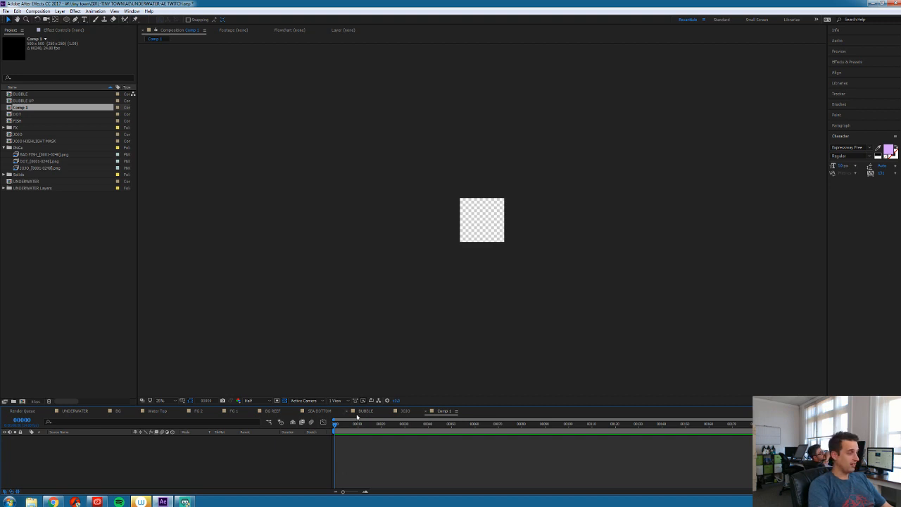
Set the size of Comp 1 to 1920 by 1920 px
key("ctrl+k")
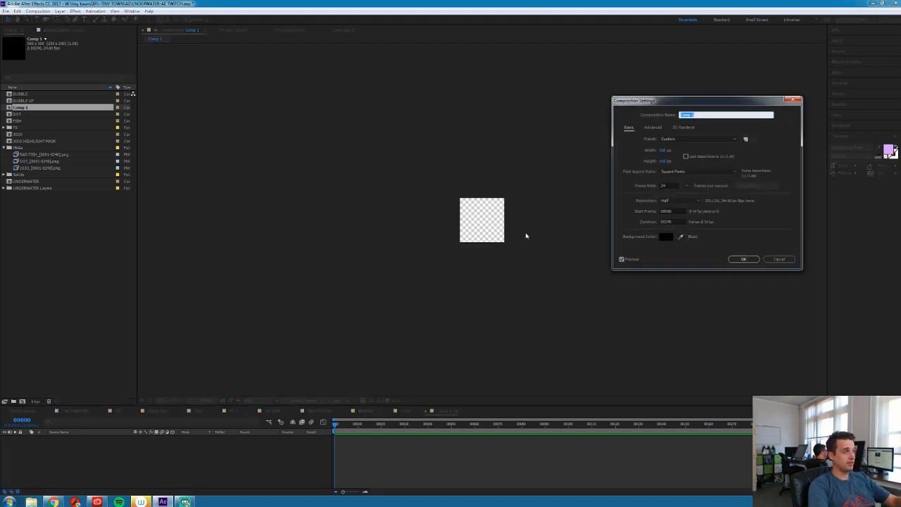
left_click(662, 150)
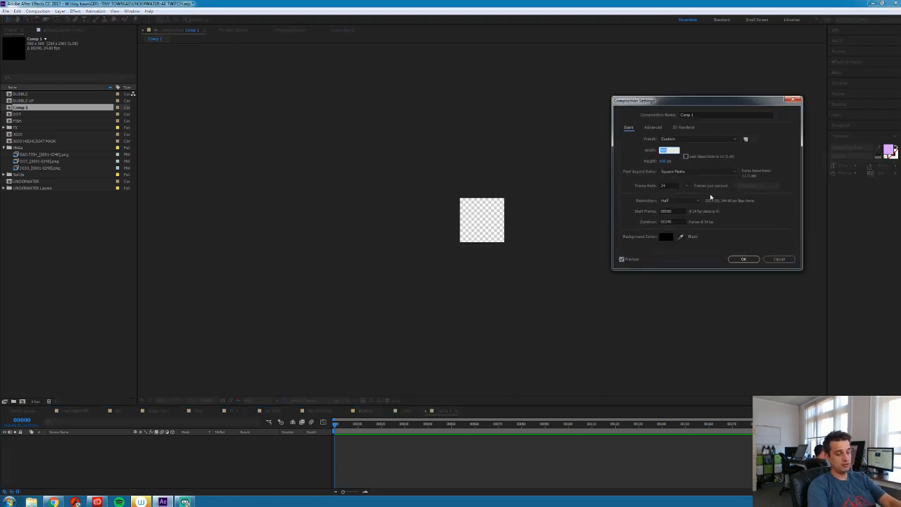
type("1920")
left_click(662, 161)
type("1920")
key("Return")
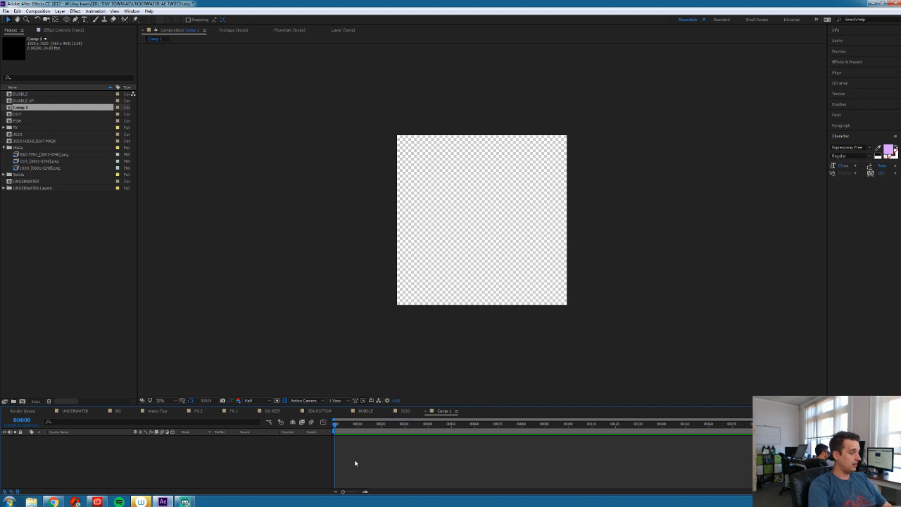
Add a blue solid measuring 500 by 500 px to Comp 1
key("ctrl+y")
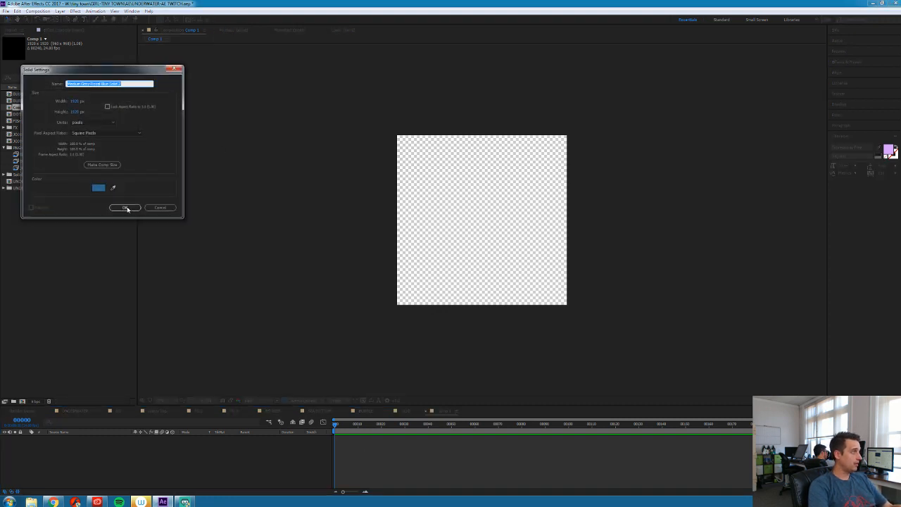
left_click(76, 112)
type("500")
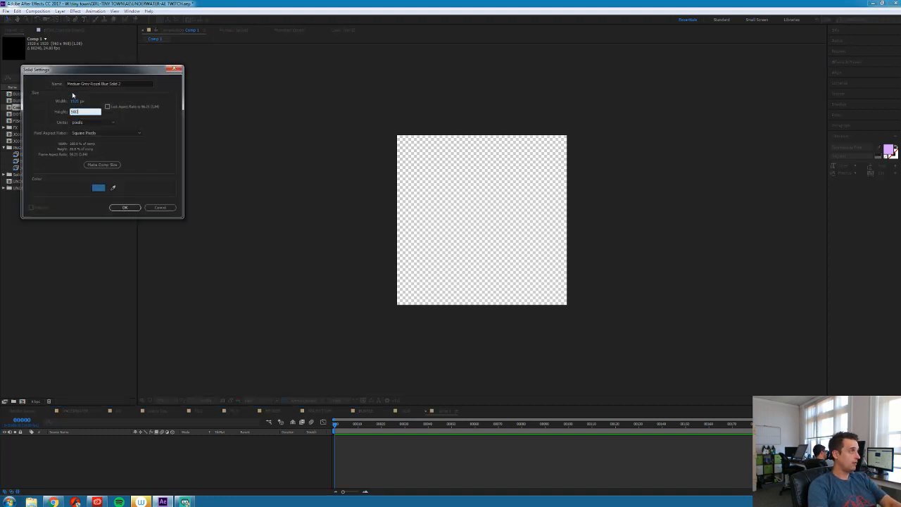
left_click(75, 100)
type("500")
left_click(125, 207)
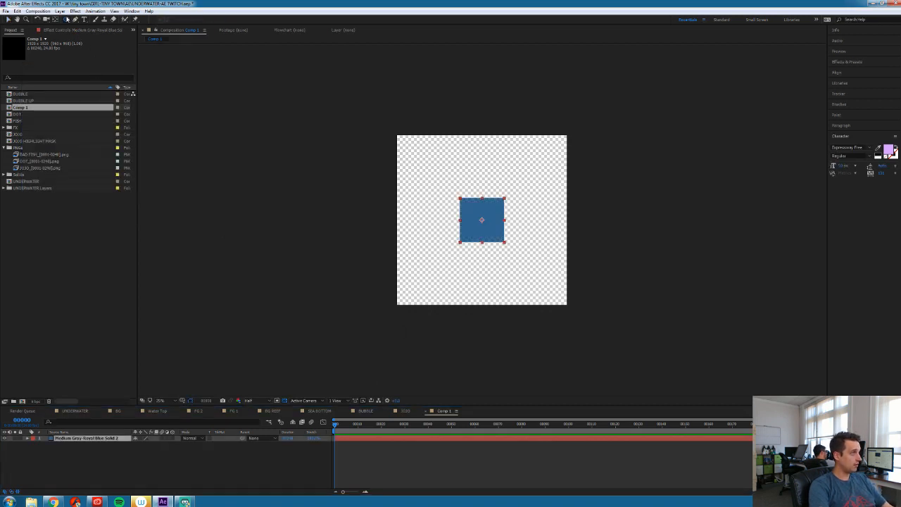
Apply a full-size elliptical mask to the blue solid and move the circle up near the composition's upper edge
double_click(67, 19)
left_click(428, 482)
left_click(433, 439)
key("shift+Up")
key("shift+Up")
key("shift+Up")
key("shift+Up")
key("shift+Up")
key("shift+Up")
key("shift+Up")
key("shift+Up")
key("shift+Up")
key("shift+Up")
key("shift+Up")
key("shift+Up")
key("shift+Up")
key("shift+Up")
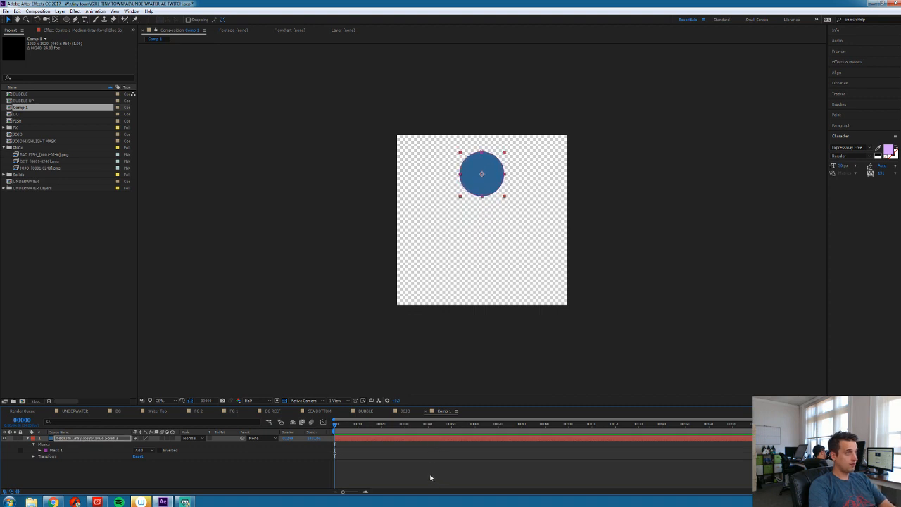
Rename the blue circle layer as HEAD
key("Return")
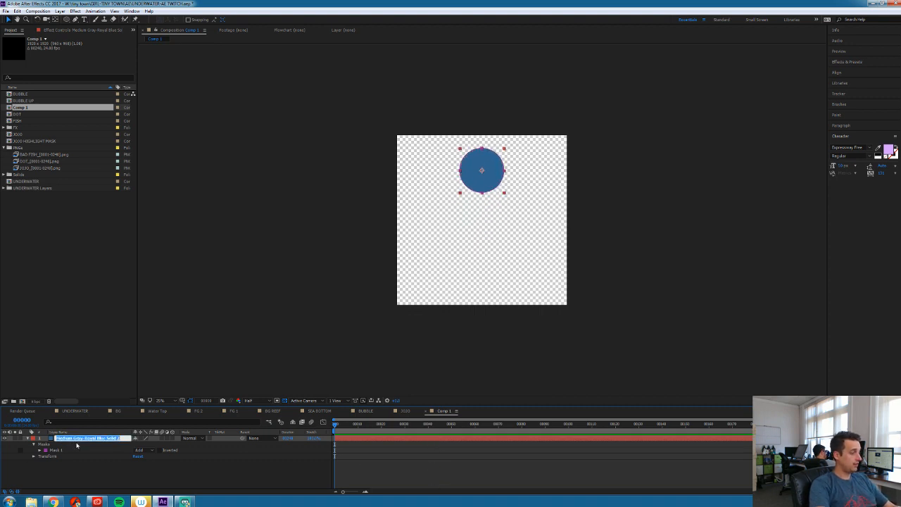
type("HEAD")
key("Return")
Add a 500 by 500 px solid in bright green
key("ctrl+shift+y")
left_click(98, 187)
left_click(110, 105)
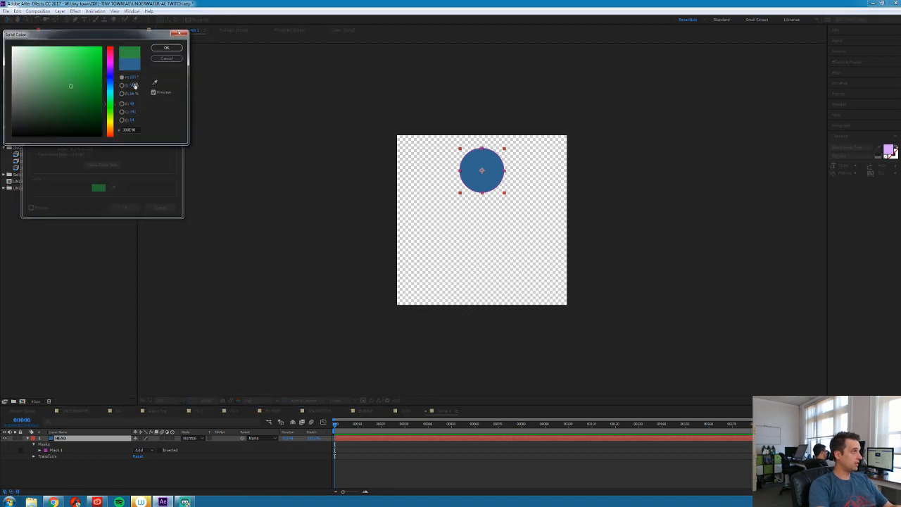
left_click(166, 47)
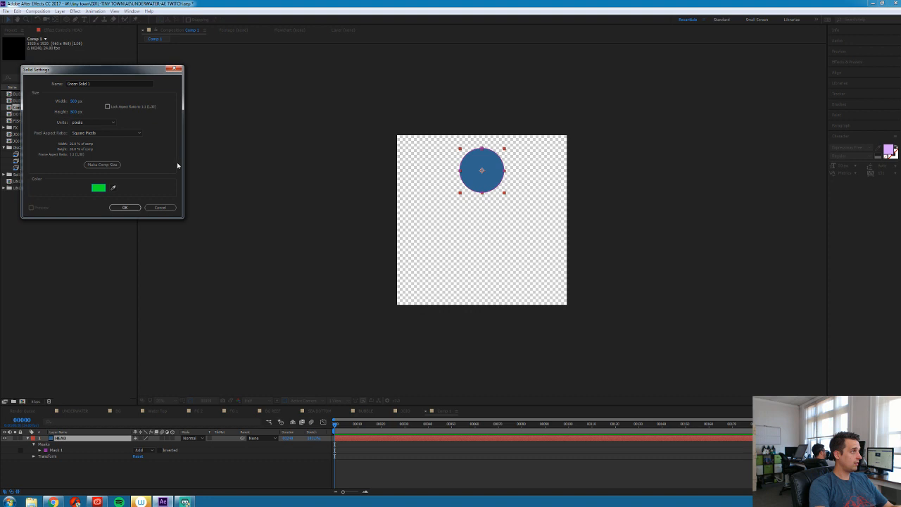
left_click(125, 207)
Position the green solid directly beneath the blue circle so their edges meet
key("Down")
key("Down")
key("Down")
key("Down")
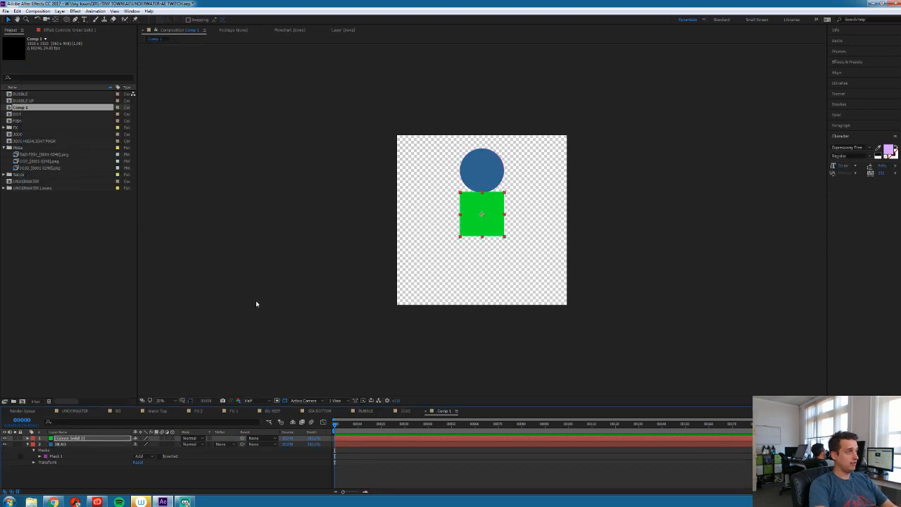
left_click(370, 473)
left_click(69, 440)
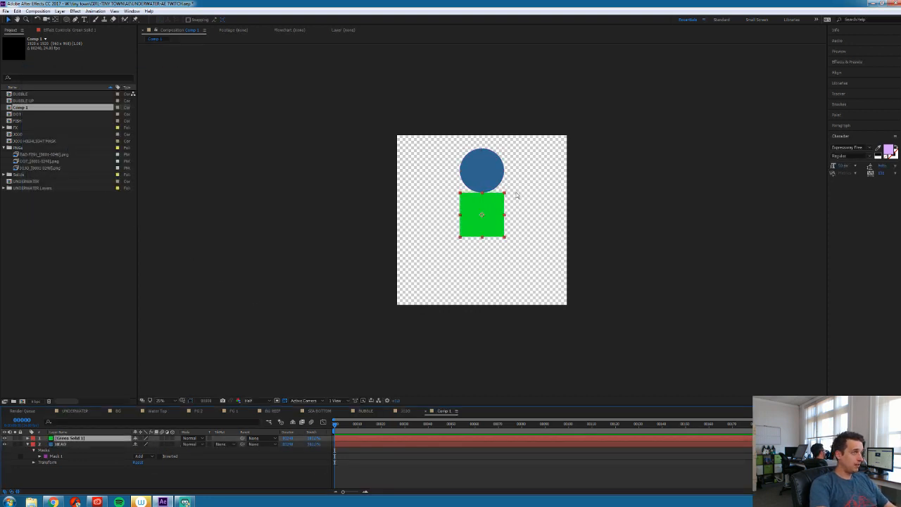
Move the HEAD layer above the green solid in the stack and parent HEAD to that solid
left_click(483, 174)
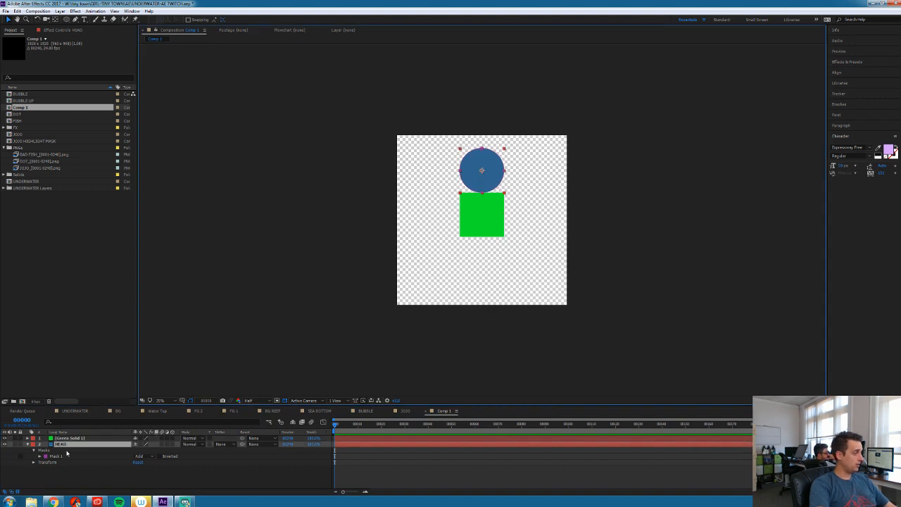
left_click(68, 438)
left_click_drag(81, 446, 84, 436)
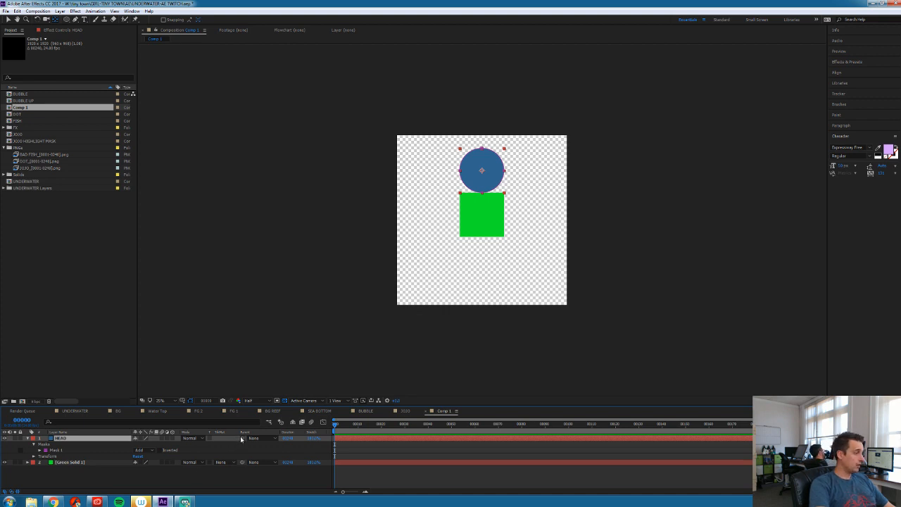
left_click_drag(243, 439, 83, 464)
Rename the green solid layer as BODY
left_click(83, 463)
key("Return")
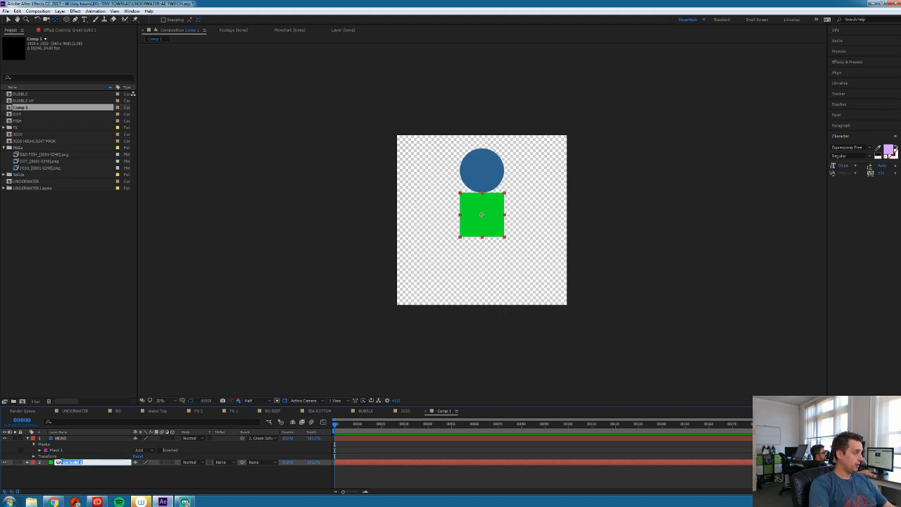
type("BODY")
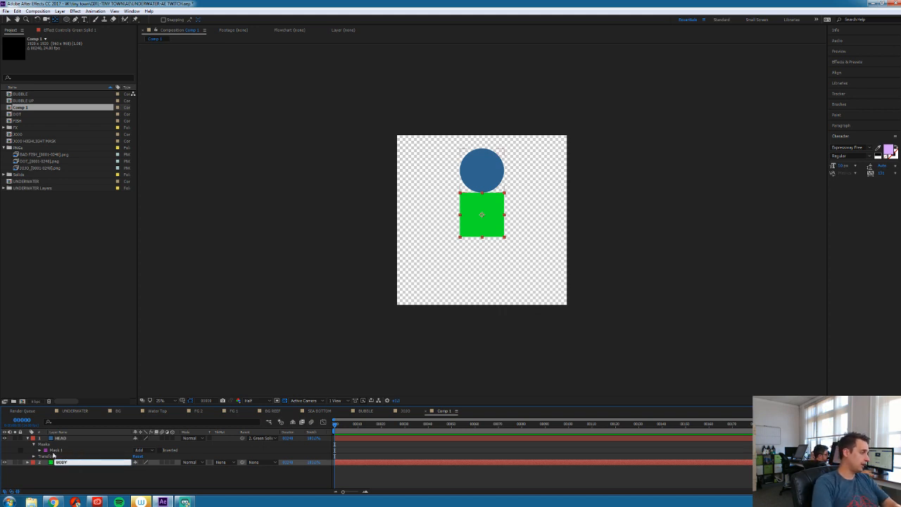
left_click(74, 486)
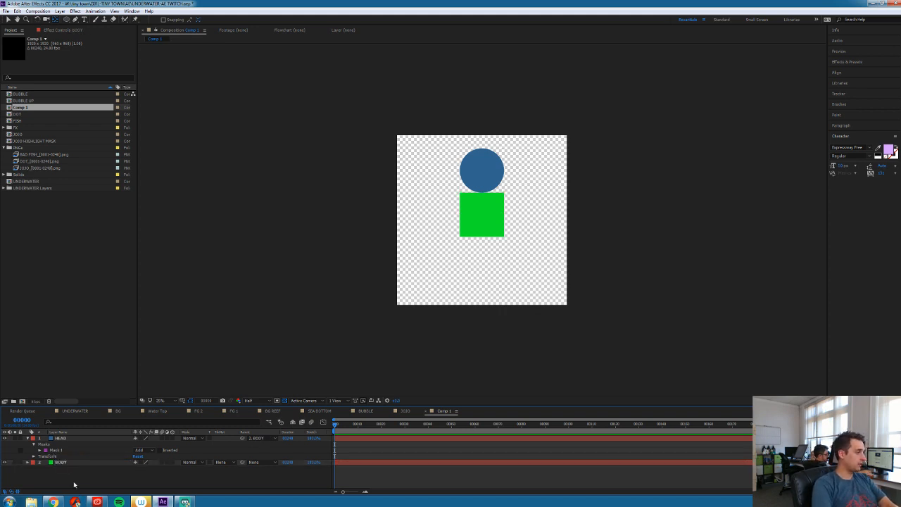
Link the HEAD layer's parent to the BODY layer once more
left_click(72, 439)
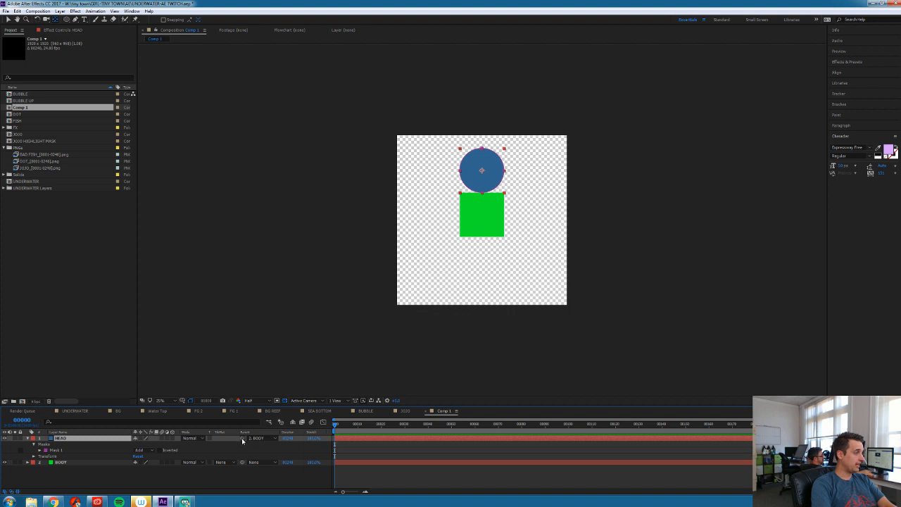
left_click(278, 486)
left_click(84, 440)
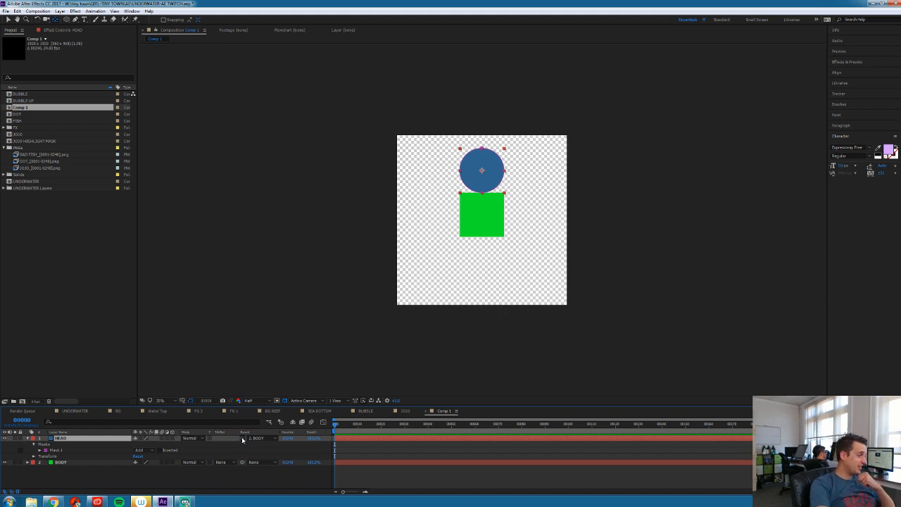
left_click_drag(243, 440, 71, 463)
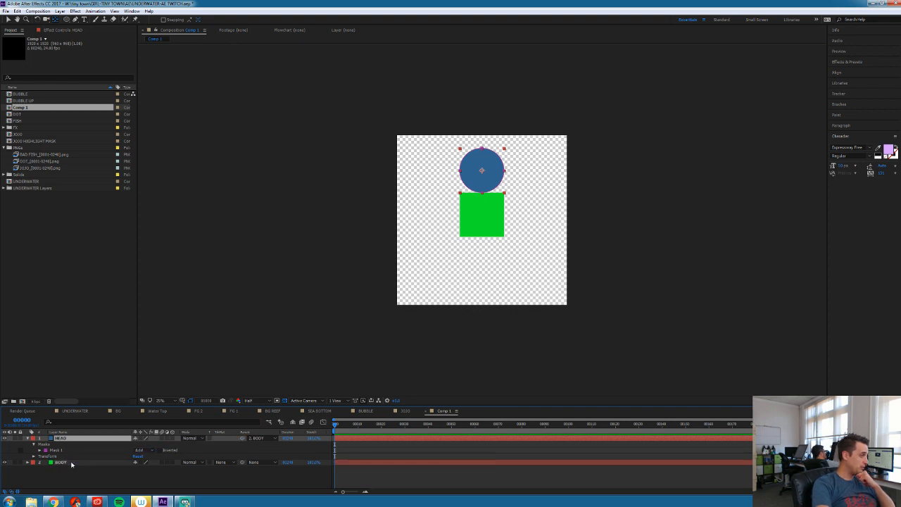
left_click(71, 463)
left_click(74, 439)
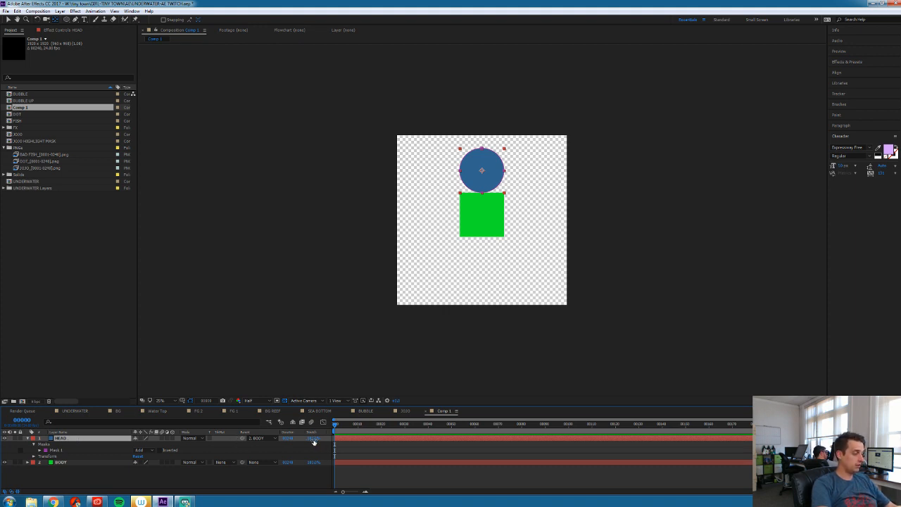
Create a null object and set its anchor point to 50, 50
key("ctrl+alt+shift+y")
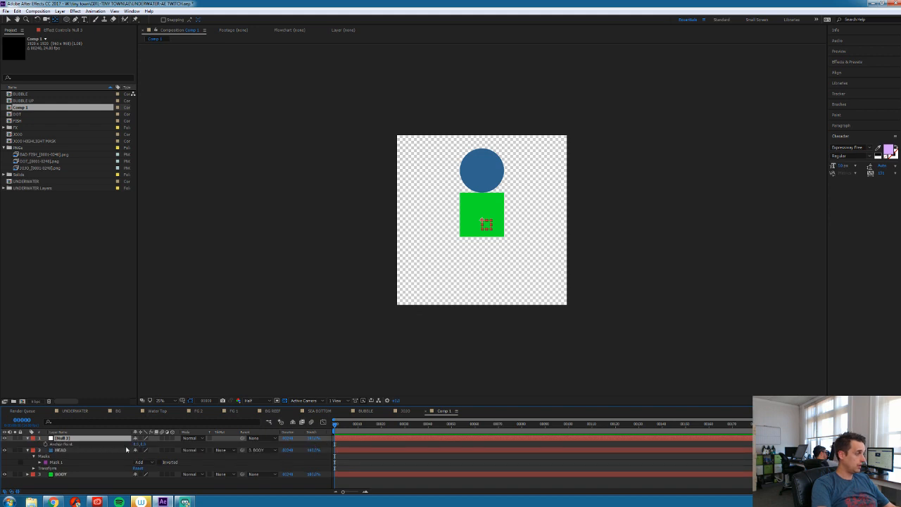
left_click(139, 444)
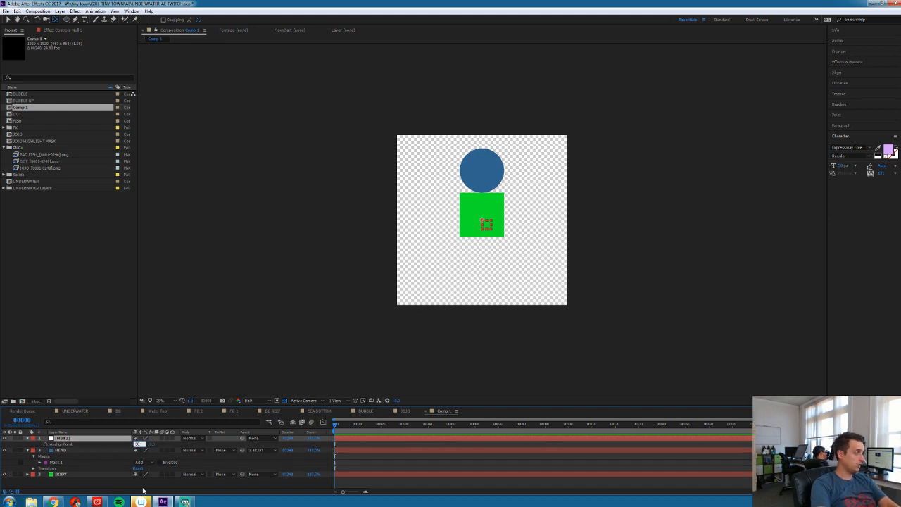
left_click(142, 490)
Rename the new null layer as HEAD
left_click(62, 439)
key("Return")
type("HEAD")
key("Return")
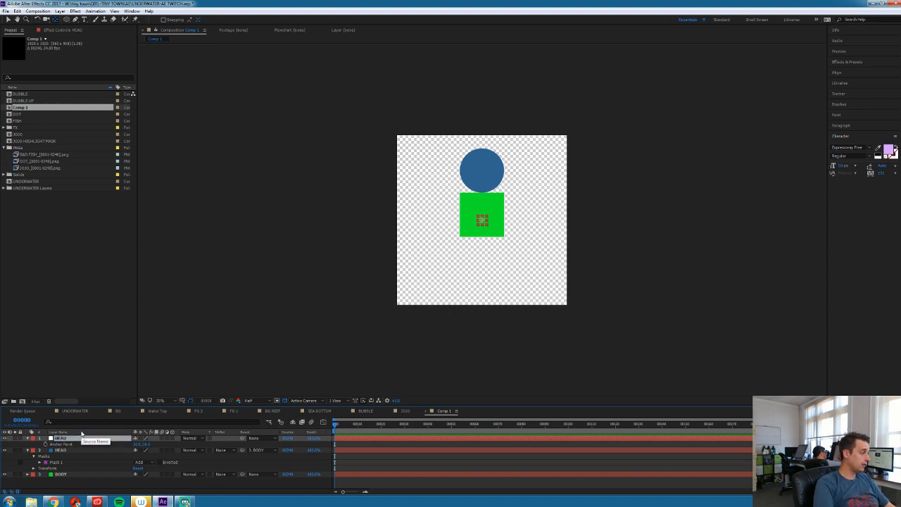
Move the HEAD null up to the joint between the blue circle and the green square
key("shift+Up")
key("shift+Up")
key("shift+Up")
key("shift+Up")
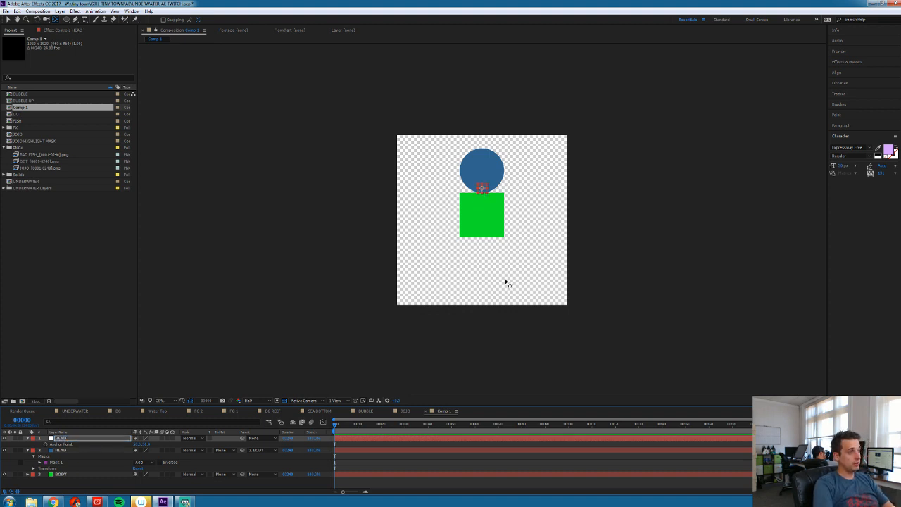
Parent the blue circle's HEAD layer to the HEAD null
left_click(86, 451)
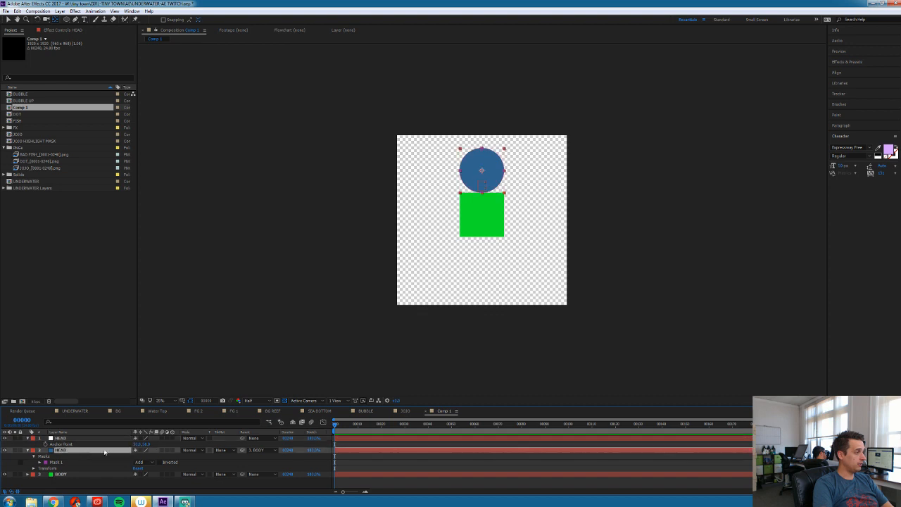
left_click_drag(242, 452, 88, 441)
mouse_move(242, 438)
left_mouse_down()
mouse_move(176, 454)
mouse_move(241, 438)
left_mouse_up()
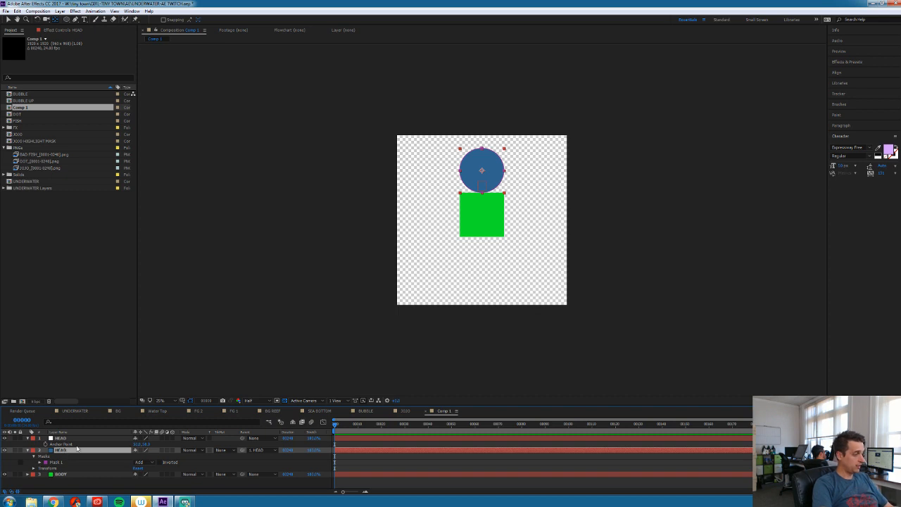
Create another null object and rename it BODY
key("ctrl+alt+shift+y")
key("Return")
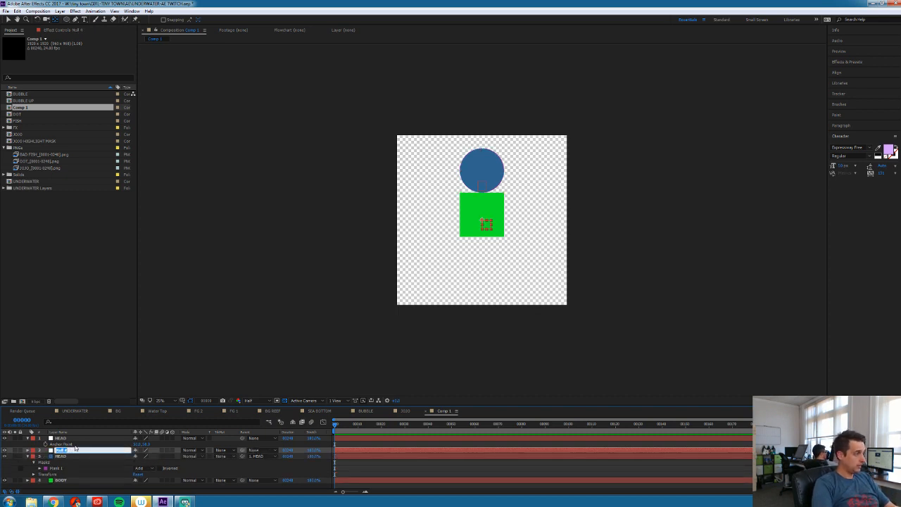
type("HODY")
key("Return")
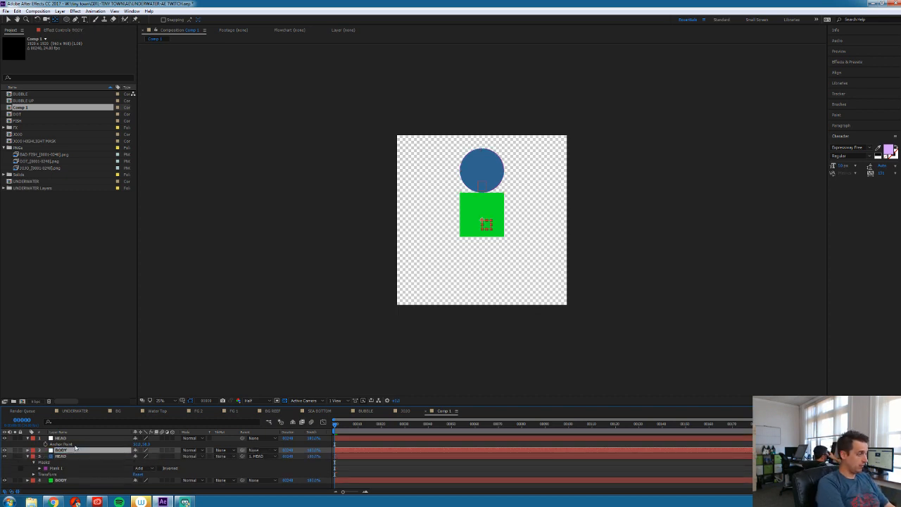
Set the BODY null's anchor point to 50, 50 and position it at the base of the green square
left_click_drag(242, 480, 84, 451)
key("a")
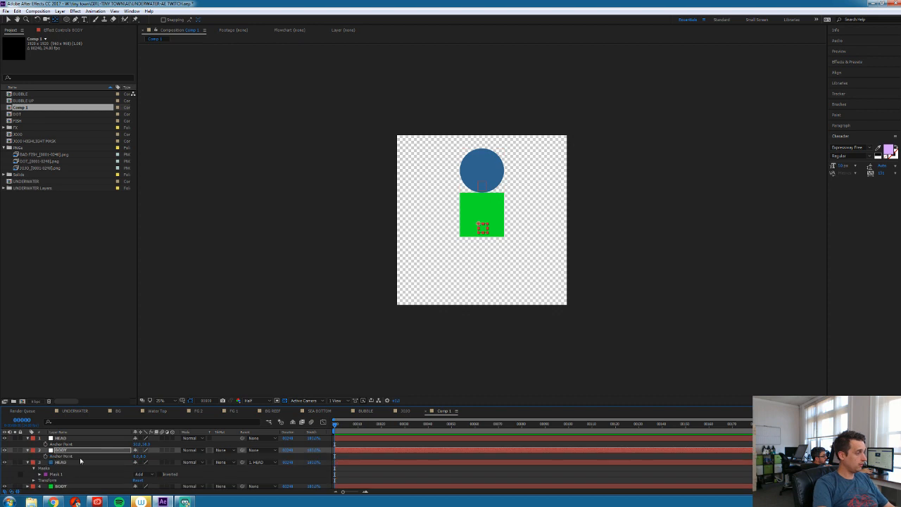
left_click(134, 457)
key("Return")
key("y")
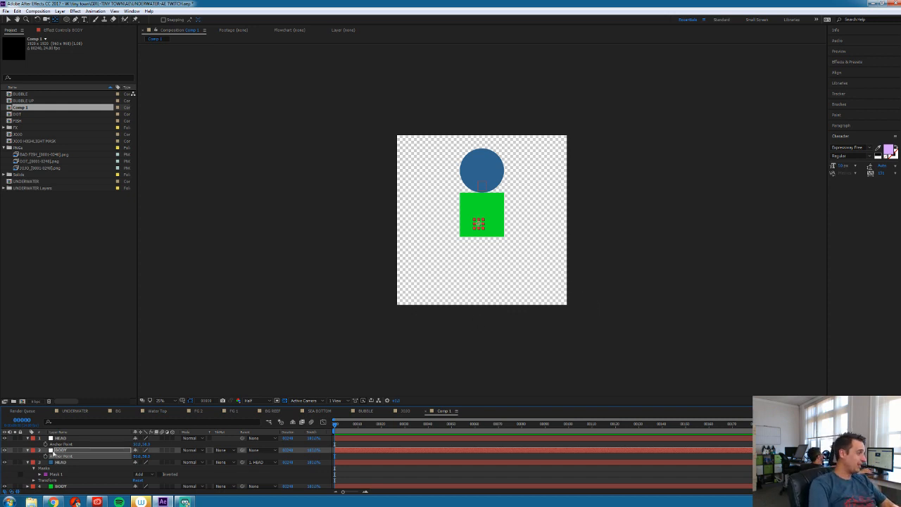
key("Return")
key("Return")
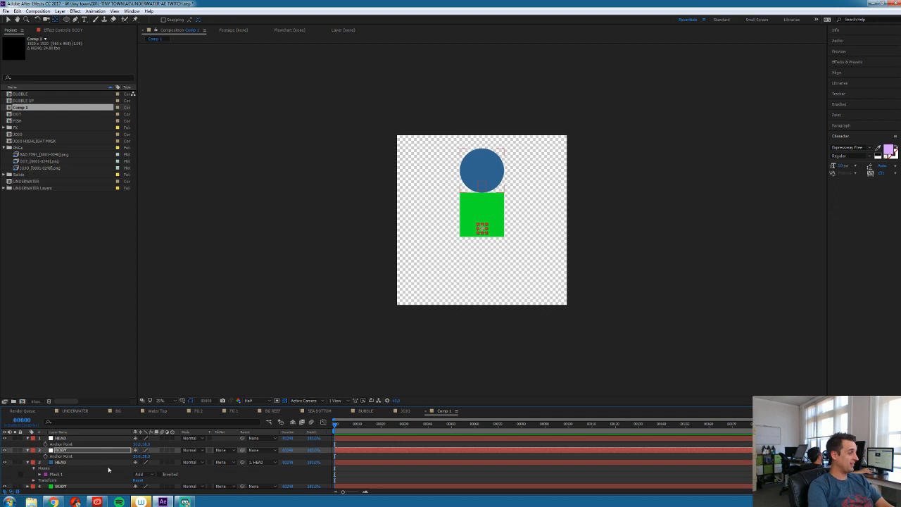
Collapse the HEAD circle layer's properties and parent the green square's BODY layer to the BODY null
left_click(74, 462)
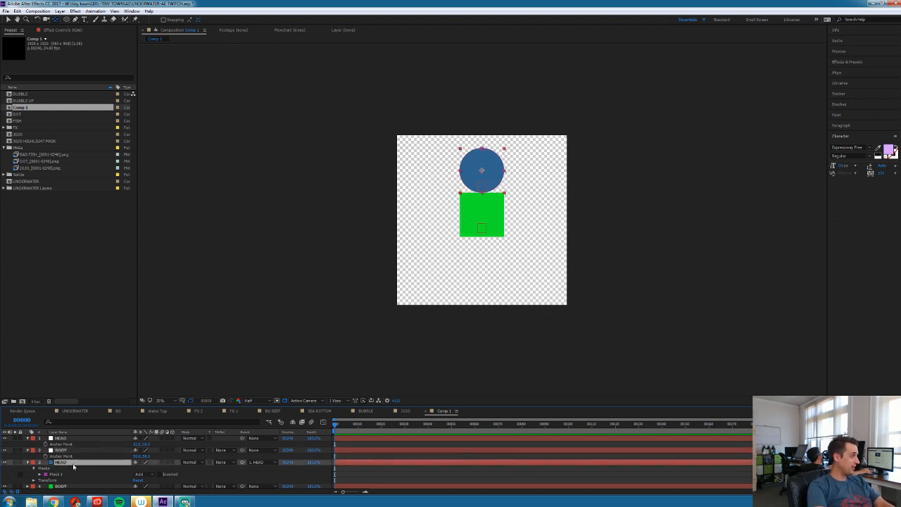
left_click(81, 487)
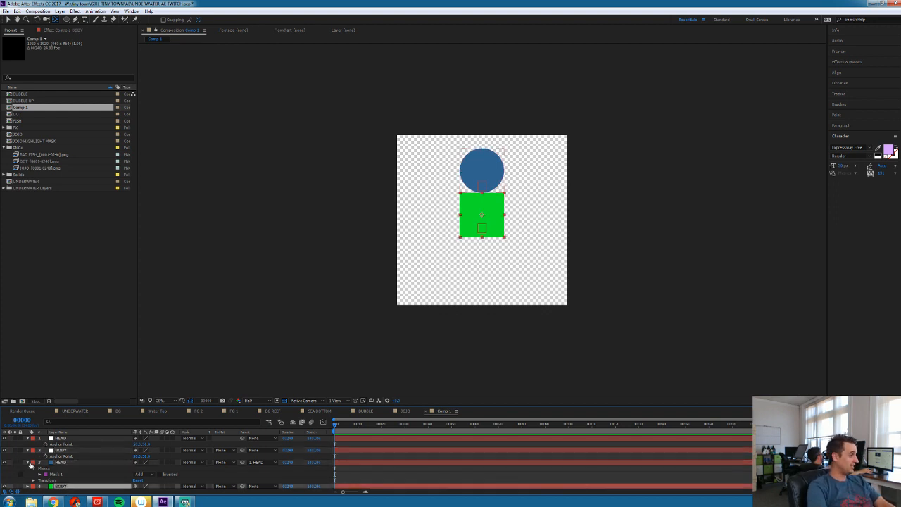
left_click(28, 463)
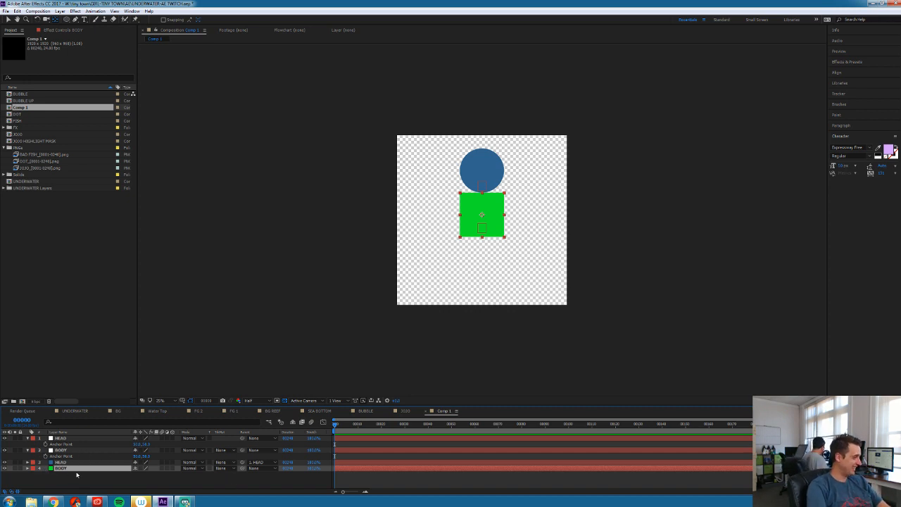
left_click_drag(242, 469, 62, 451)
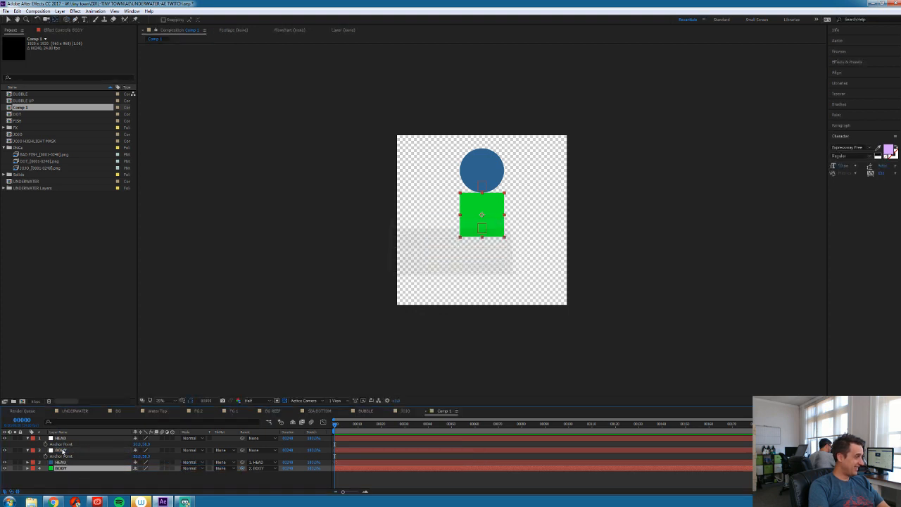
Reveal the position property of both nulls and parent the HEAD null to the BODY null
left_click(62, 451)
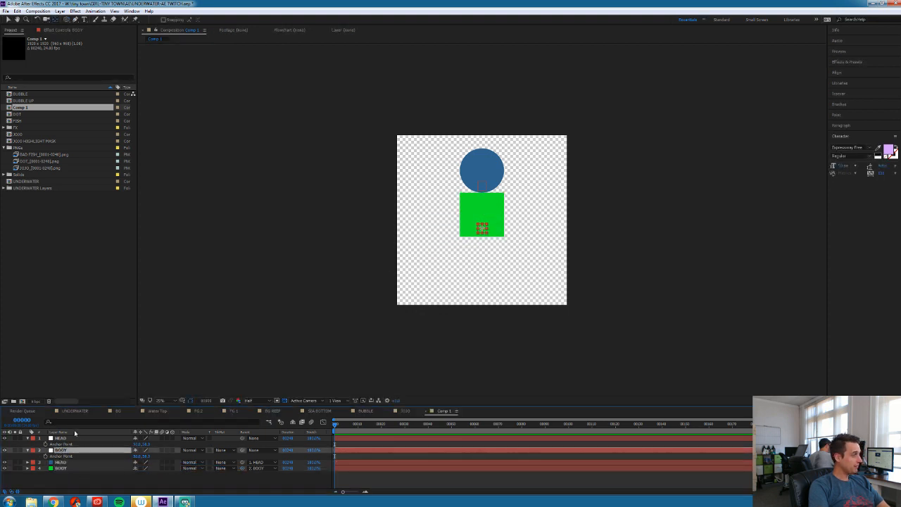
left_click(66, 440)
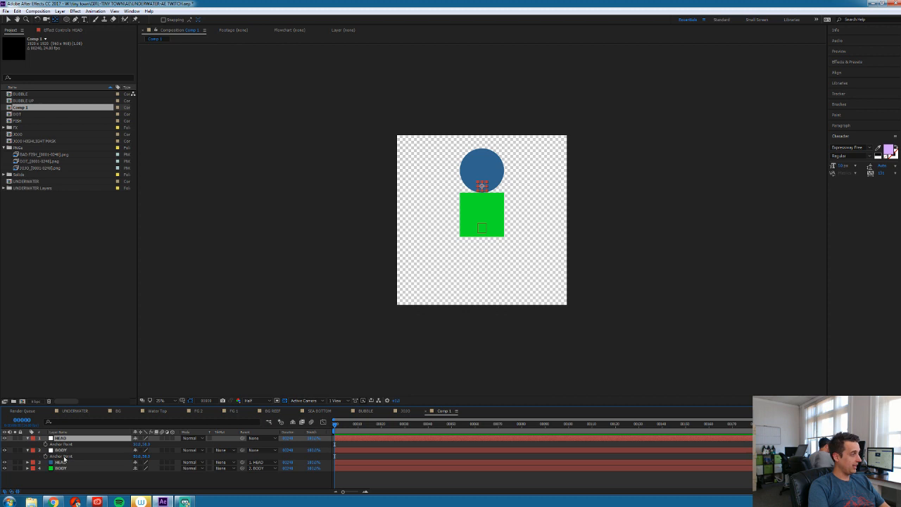
key("p")
left_click(63, 451)
key("p")
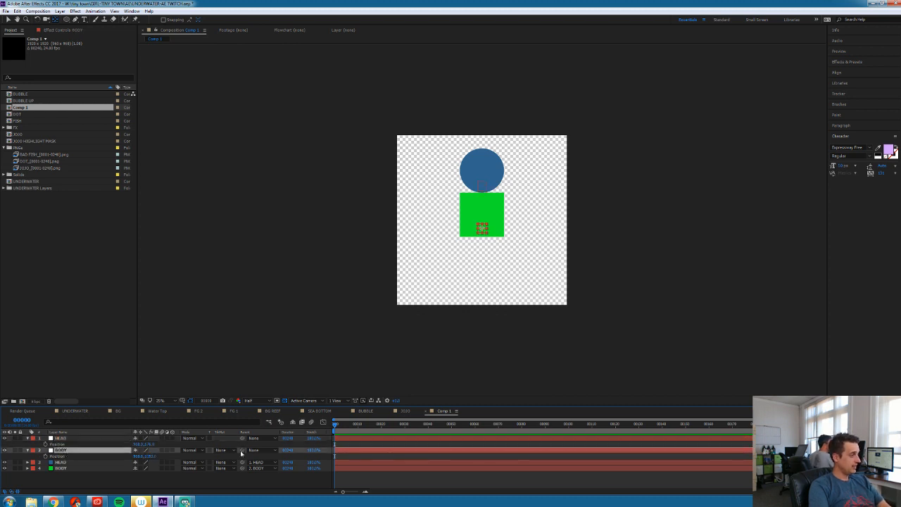
left_click_drag(243, 451, 64, 450)
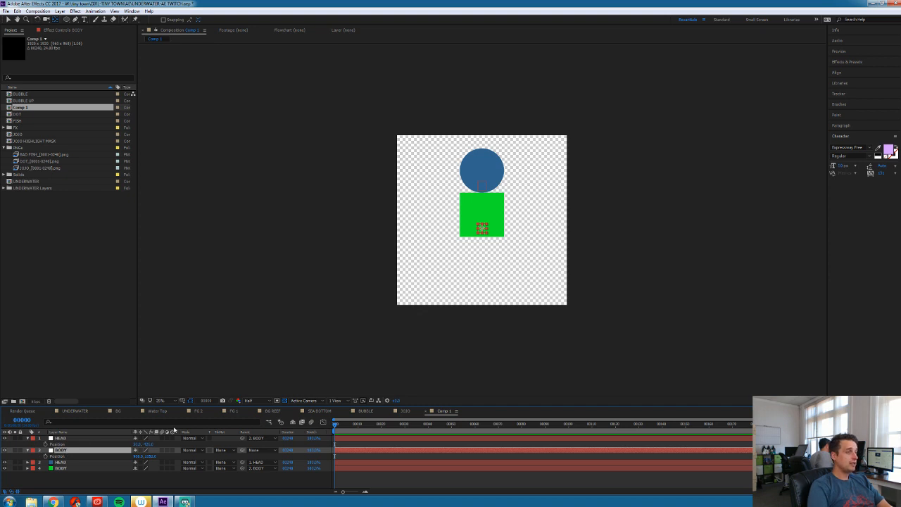
Move the BODY null straight down to bring the whole figure near the middle of the composition
key("shift+Down")
key("shift+Down")
key("shift+Down")
key("shift+Down")
key("shift+Down")
key("shift+Down")
key("shift+Down")
key("shift+Down")
key("shift+Down")
key("shift+Down")
key("shift+Down")
key("shift+Down")
key("shift+Down")
key("shift+Down")
key("shift+Down")
key("shift+Down")
key("shift+Down")
key("shift+Down")
key("shift+Up")
key("shift+Up")
key("shift+Up")
key("shift+Up")
key("shift+Up")
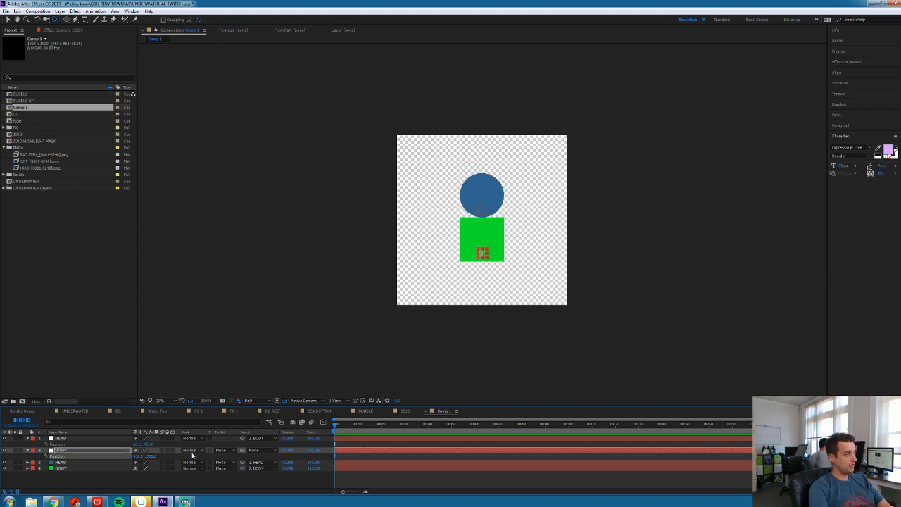
Set the label color of both the HEAD and BODY nulls to purple
left_click(56, 438)
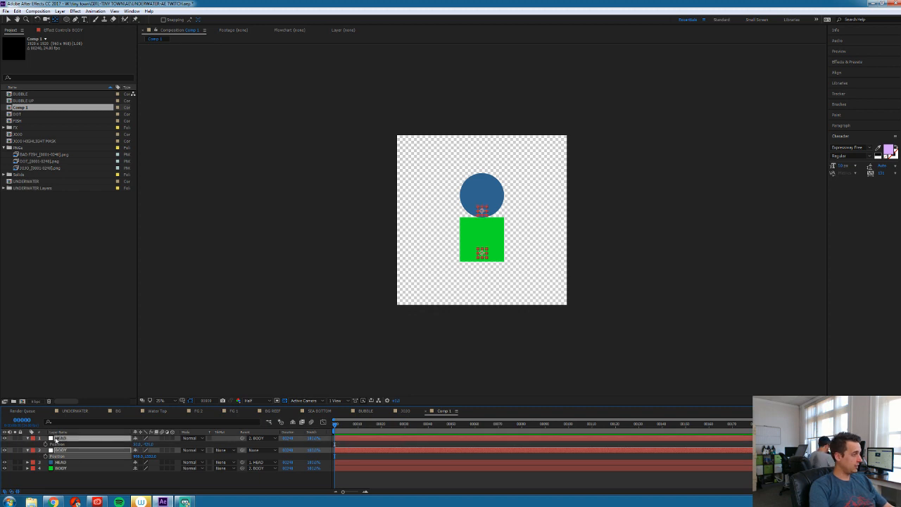
left_click(32, 439)
left_click(51, 392)
Reveal rotation alongside position on both nulls and set starting keyframes for both properties at frame 0
key("shift+r")
left_click(45, 444)
left_click(45, 450)
left_click(45, 462)
left_click(45, 468)
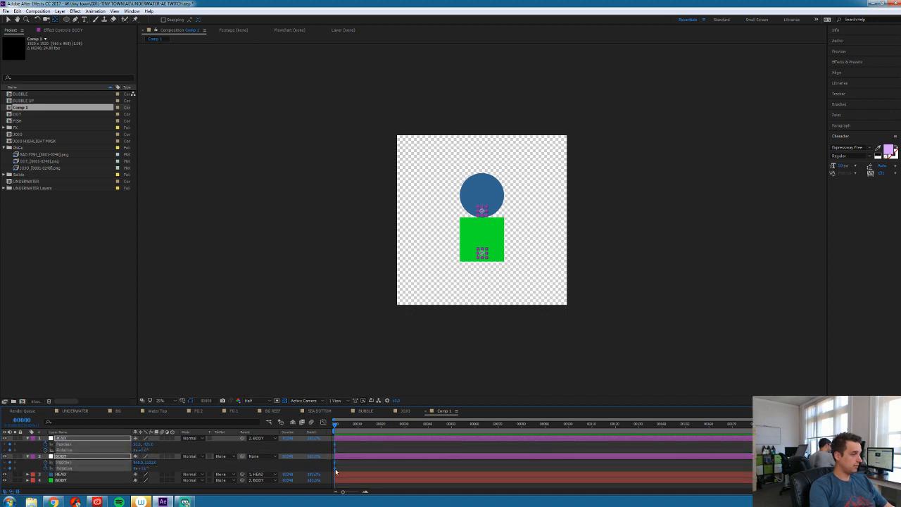
key("F2")
left_click(344, 457)
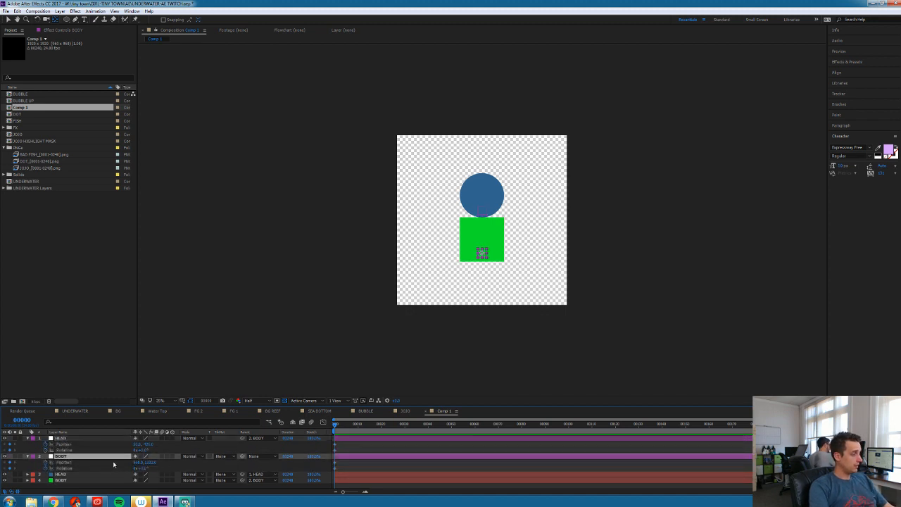
Enable scale keyframing on the BODY null, with its starting scale keyframe at frame 0
key("Page_Down")
key("Page_Down")
key("Page_Down")
key("Page_Down")
key("Page_Down")
key("Page_Down")
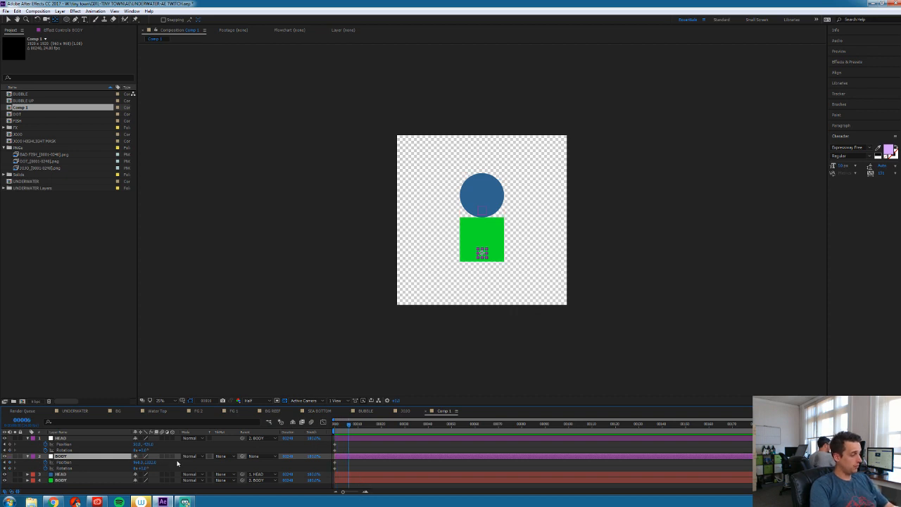
key("alt+shift+s")
left_click(60, 469)
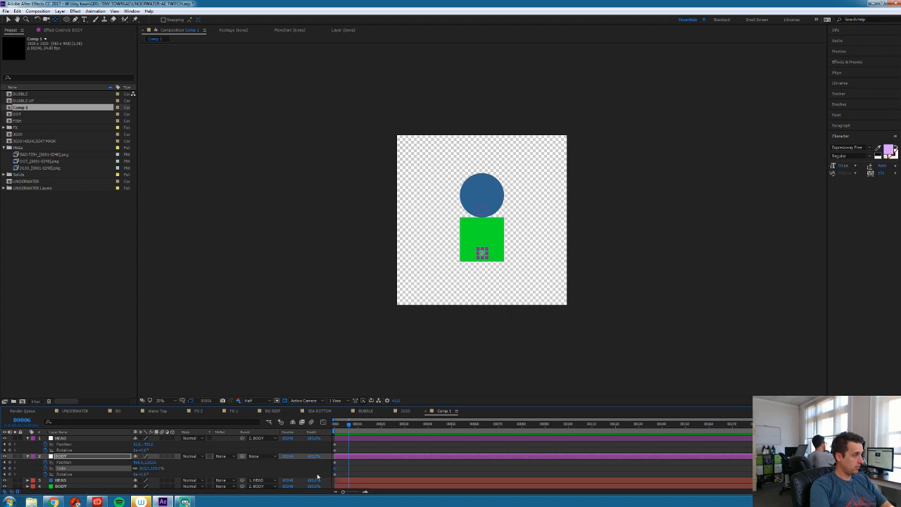
key("Page_Up")
left_click(337, 427)
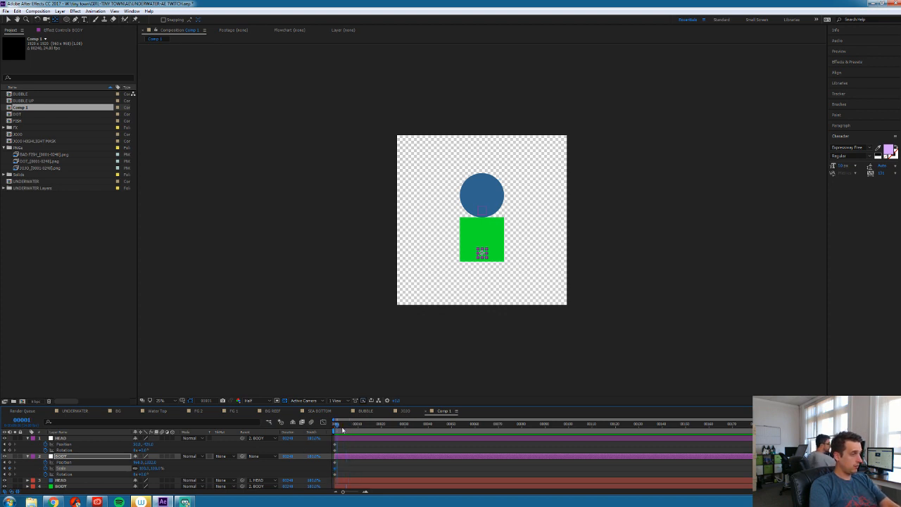
At frame 5, squash the BODY null wider and shorter with a scale keyframe and lower its position slightly
left_click(346, 425)
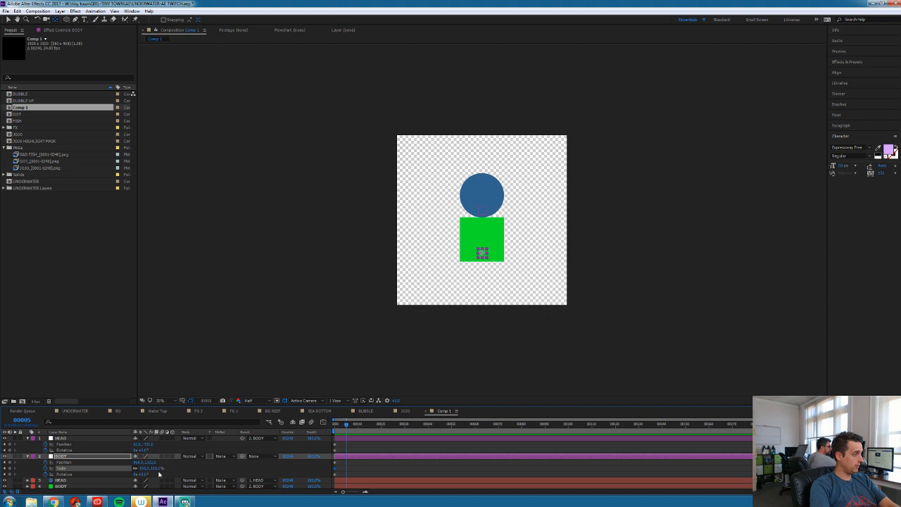
left_click_drag(158, 468, 146, 467)
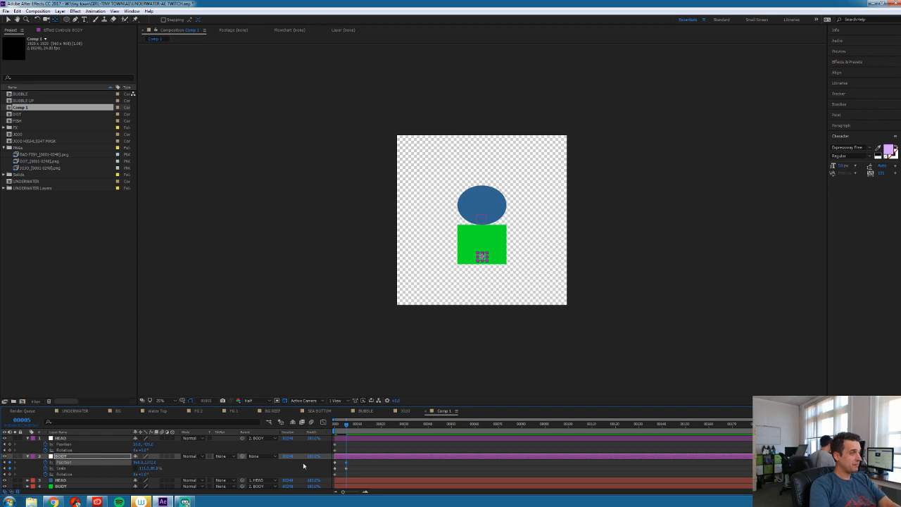
key("space")
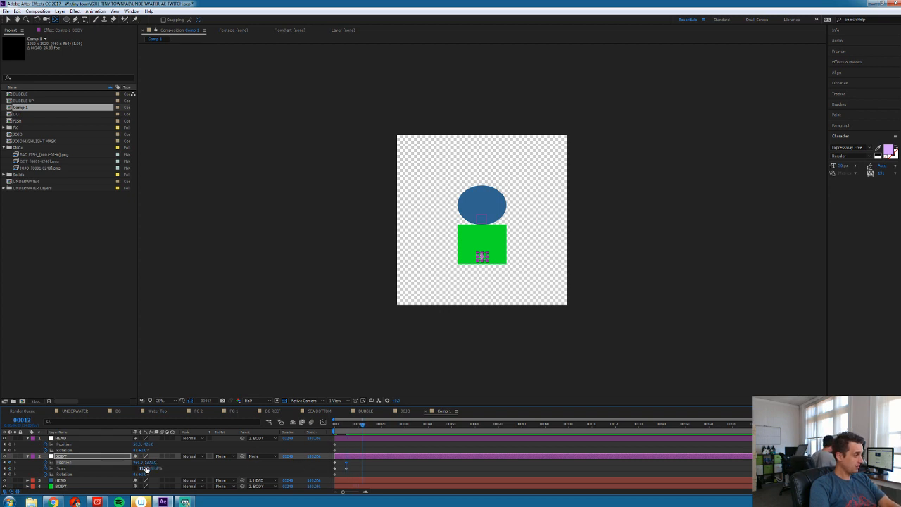
At frame 13, set the BODY null's scale to 115, 85% and lower its position slightly further
left_click(145, 468)
type("105")
key("Tab")
key("Return")
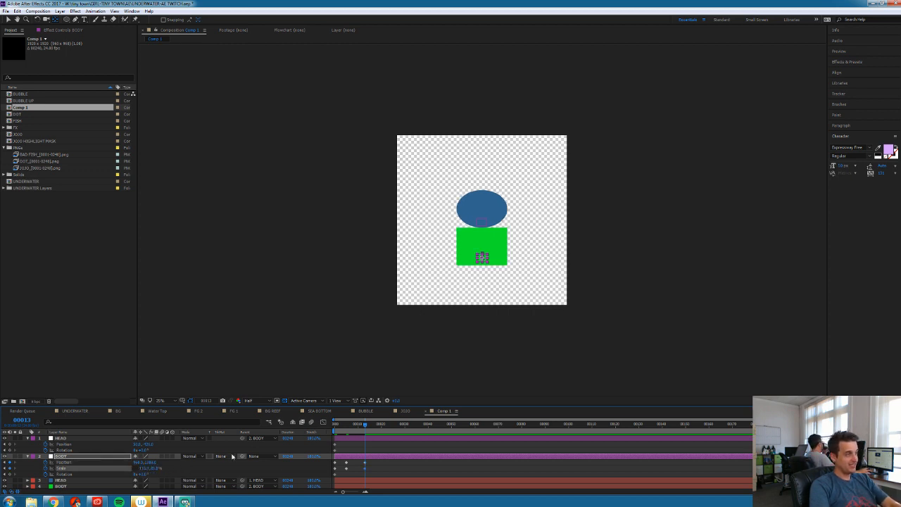
At frame 19, set the BODY null's scale to 100, 100%
key("Page_Down")
key("Page_Down")
key("Page_Down")
key("Page_Down")
key("Page_Down")
key("Page_Down")
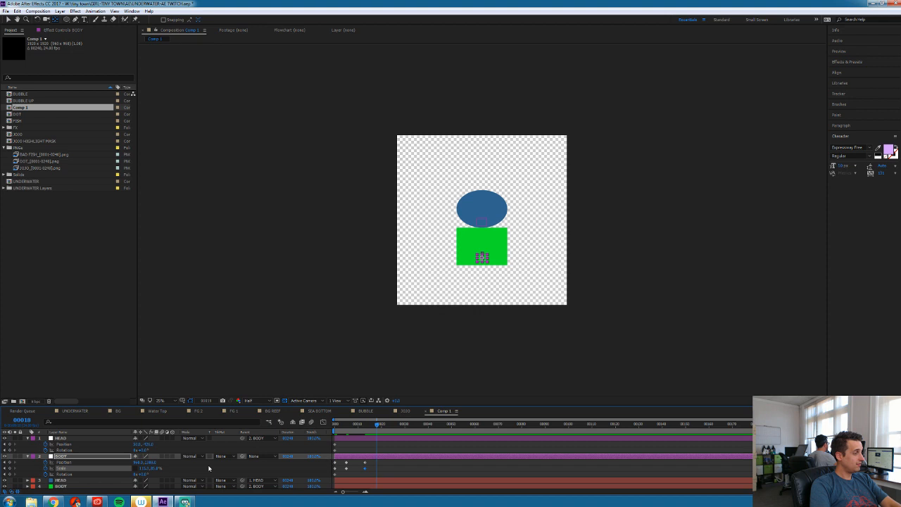
left_click(144, 469)
type("100")
key("Tab")
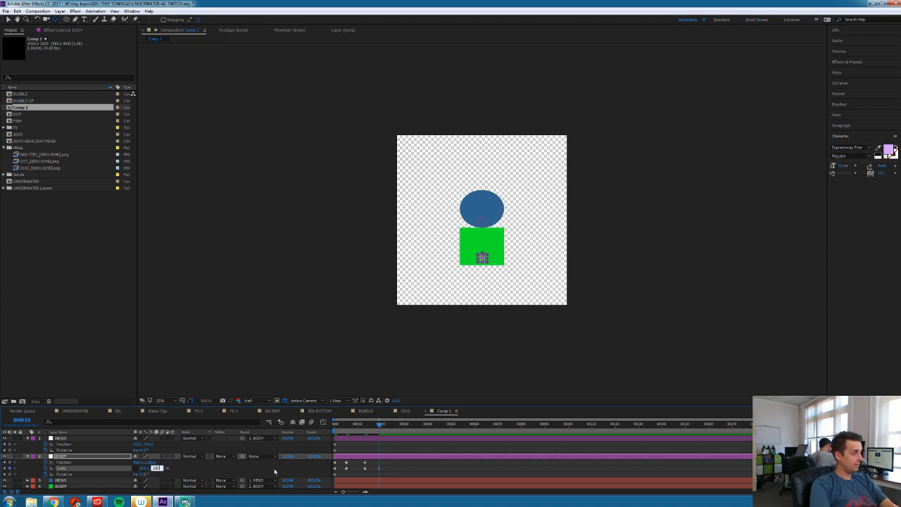
key("Return")
At frame 19, raise the BODY null so the figure jumps to the upper part of the composition
key("shift+Up")
key("shift+Up")
key("shift+Up")
key("shift+Up")
key("shift+Up")
key("shift+Up")
key("shift+Up")
key("shift+Up")
key("shift+Up")
key("shift+Up")
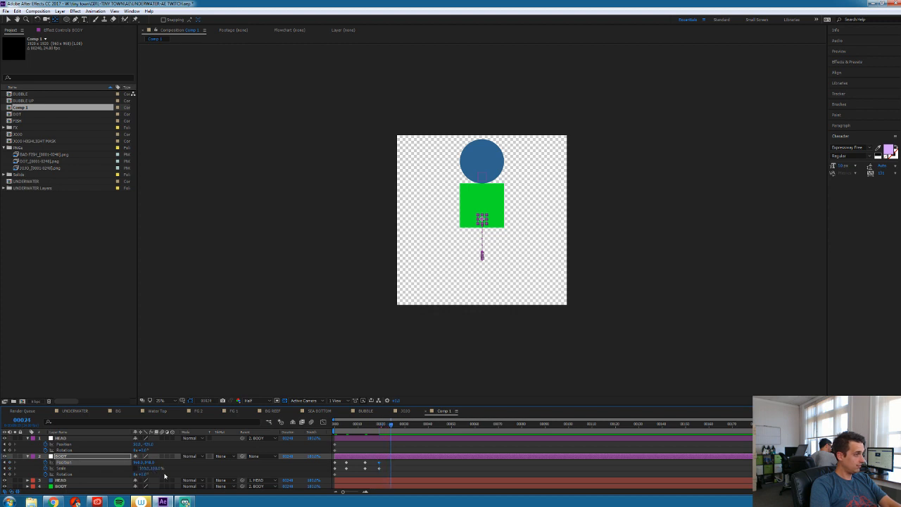
Squash the BODY null's scale at frame 27 and stretch it tall and narrow at frame 15
key("Page_Down")
left_click_drag(157, 470, 142, 468)
key("Page_Up")
key("Page_Up")
key("Page_Up")
key("Page_Up")
key("Page_Up")
key("Page_Up")
key("Page_Up")
key("Page_Up")
key("Page_Up")
key("Page_Up")
key("Page_Up")
key("Page_Up")
left_click_drag(148, 472, 170, 474)
At frame 27, lower the BODY null slightly from the top of its jump
key("Page_Down")
key("Page_Down")
key("Page_Down")
key("Page_Down")
key("Page_Down")
key("Page_Down")
key("Page_Down")
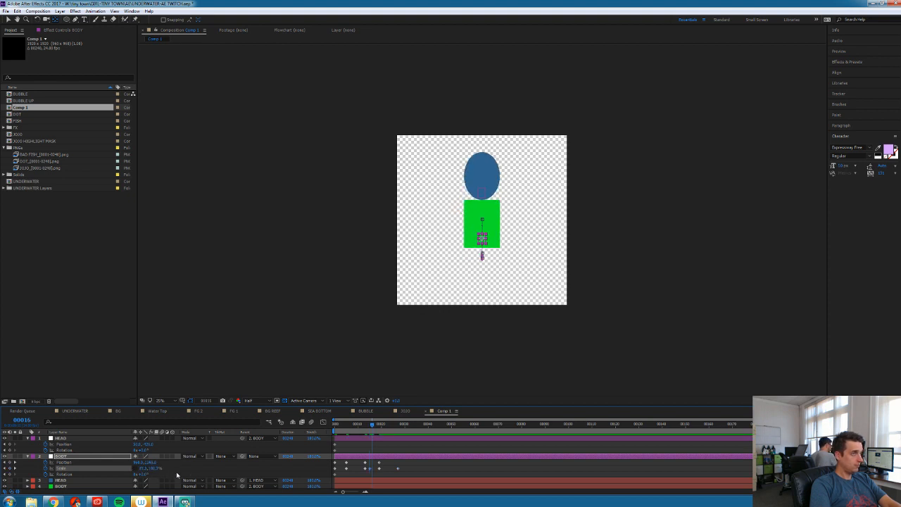
key("Page_Down")
key("Page_Down")
key("Page_Down")
key("Page_Down")
key("Page_Down")
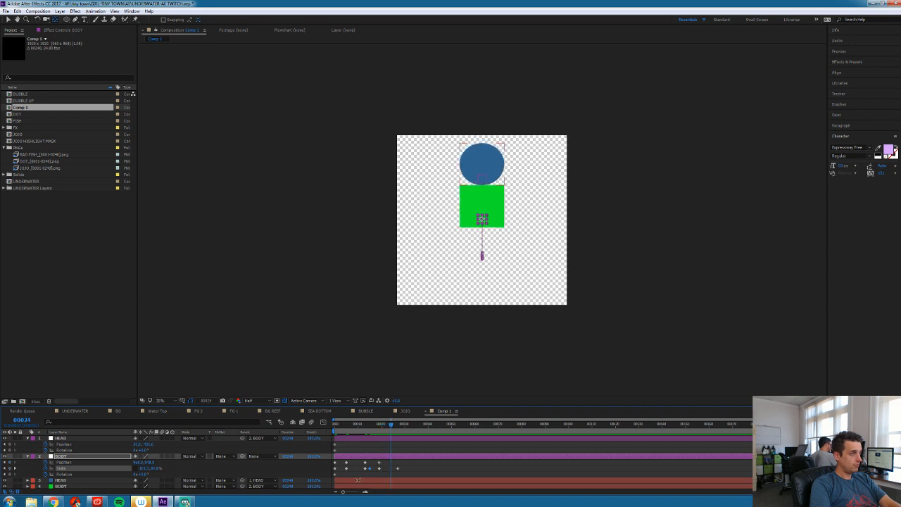
key("shift+Down")
key("shift+Down")
key("shift+Down")
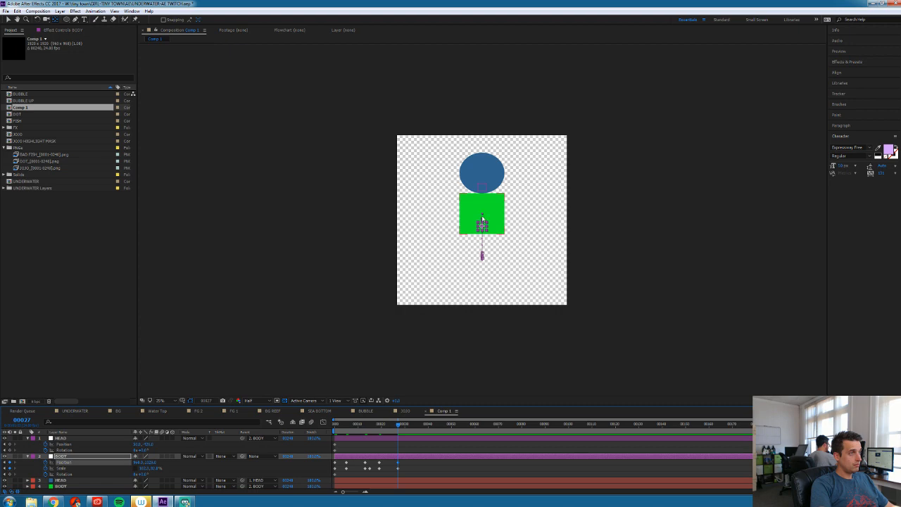
Examine the BODY null's motion path around the top of the jump, between frames 27 and 13, and preview the animation
scroll(482, 222, "up", 6)
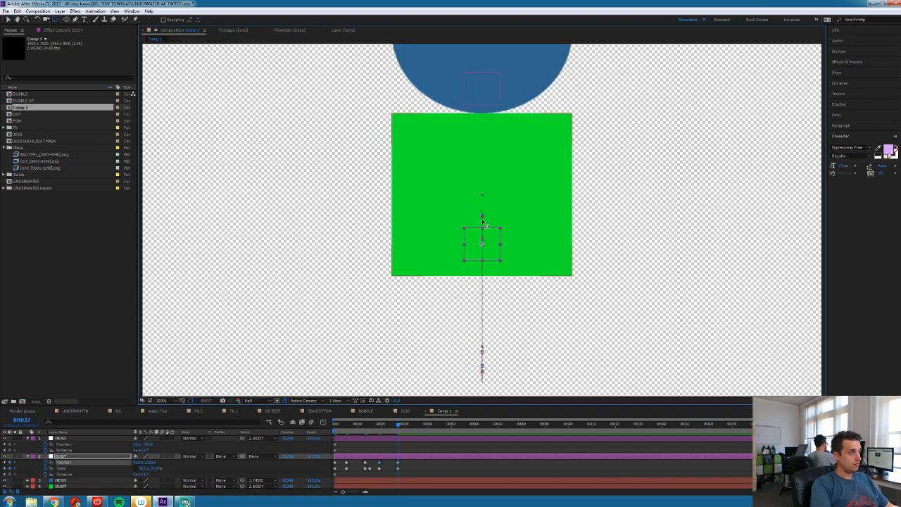
left_click(380, 469)
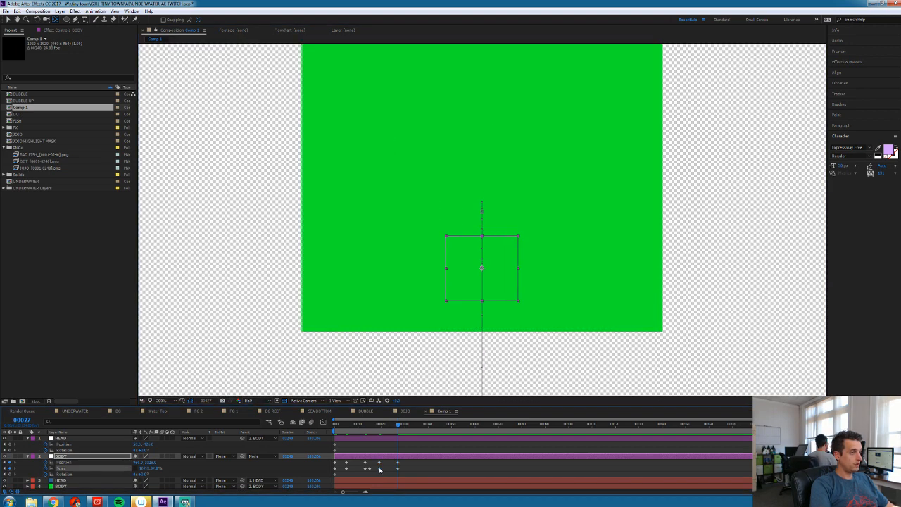
left_click(482, 213)
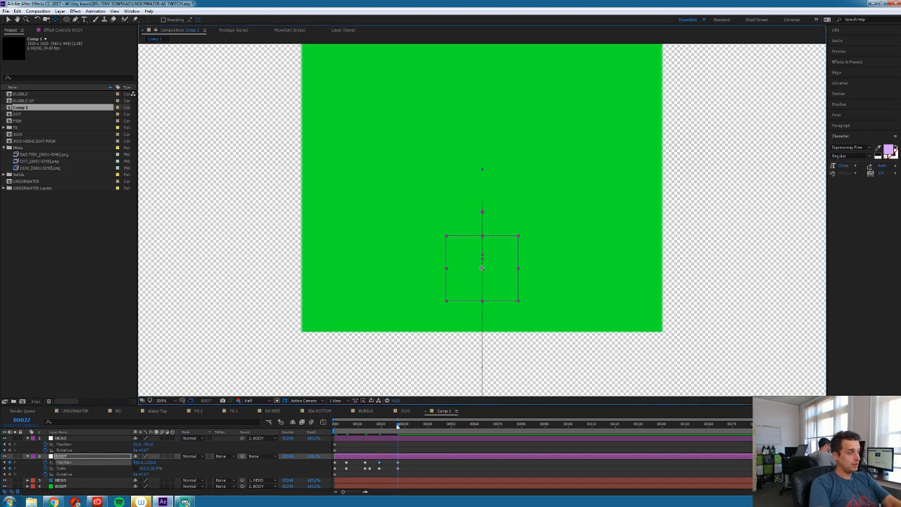
left_click_drag(398, 425, 379, 426)
left_click(482, 212)
left_click_drag(369, 426, 365, 427)
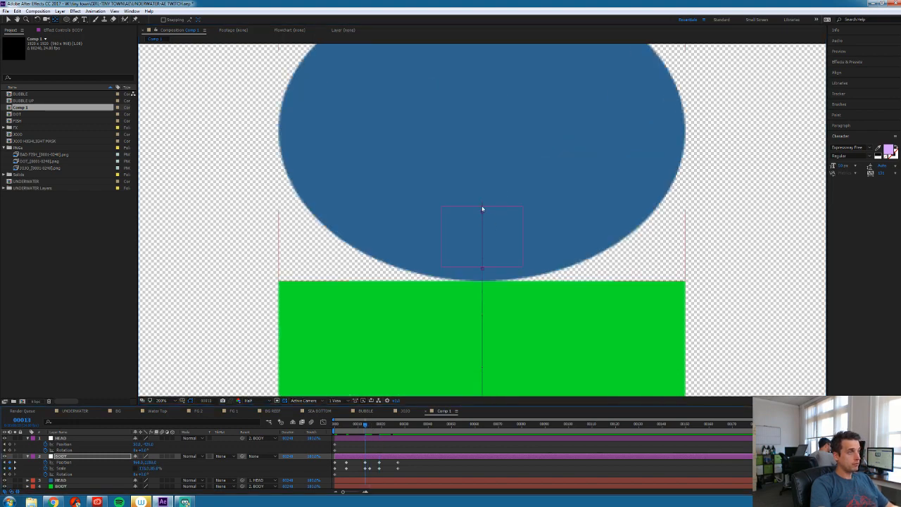
key("comma")
key("comma")
key("space")
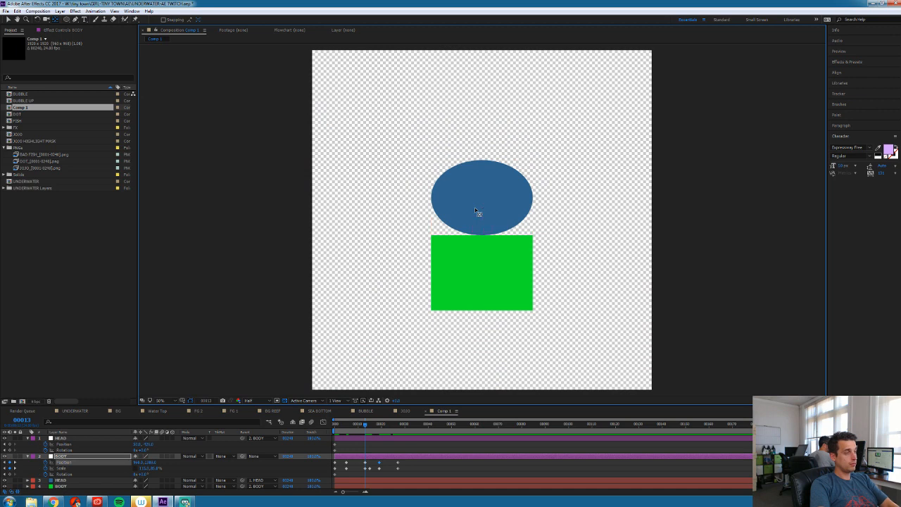
key("space")
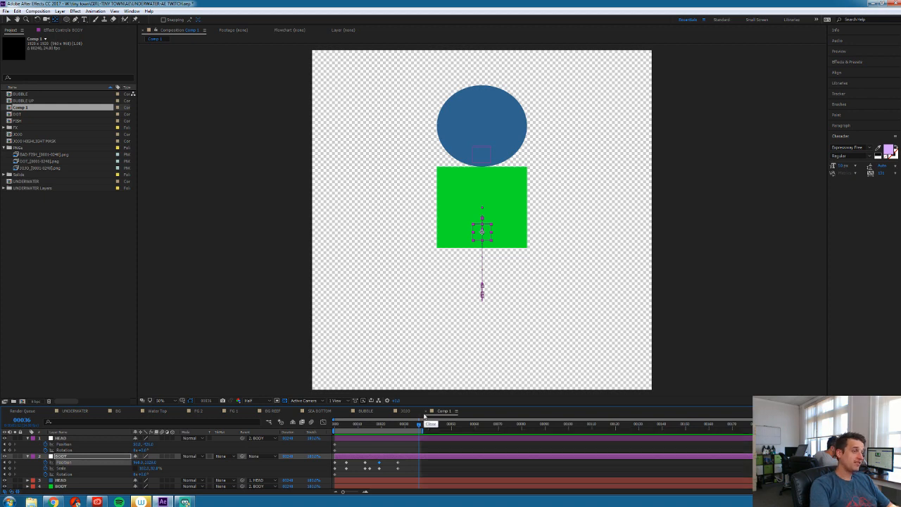
Apply Easy Ease to the BODY null's position and scale keyframes at frame 5
left_click(335, 426)
left_click_drag(332, 426, 350, 470)
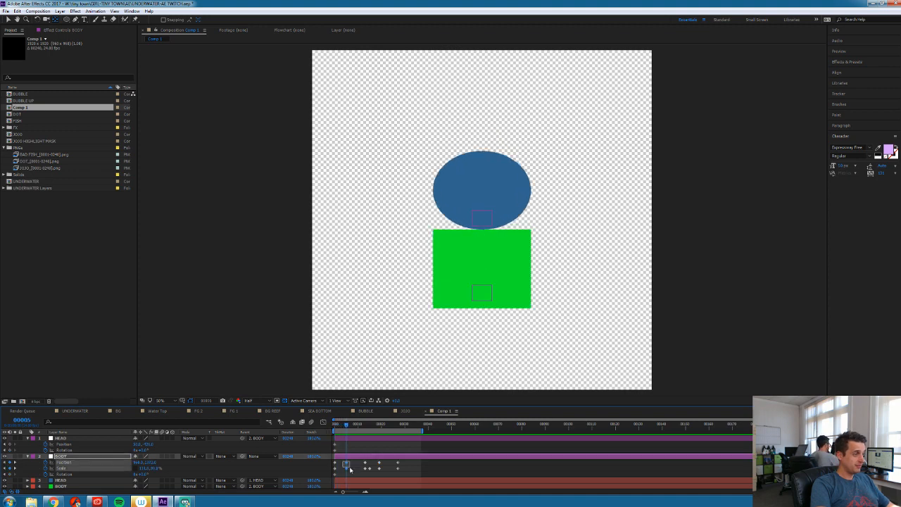
right_click(347, 470)
mouse_move(369, 463)
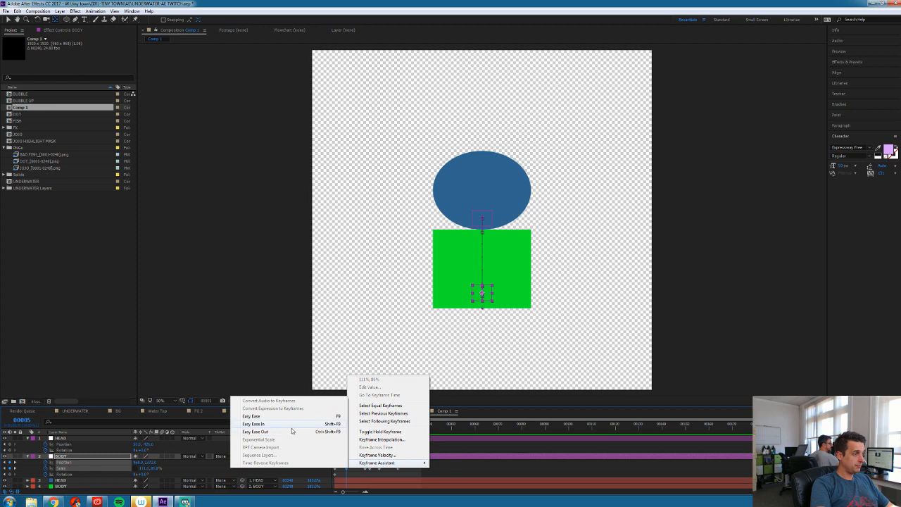
left_click(281, 420)
Apply Easy Ease to the BODY null's position and scale keyframes at frame 13
left_click(366, 424)
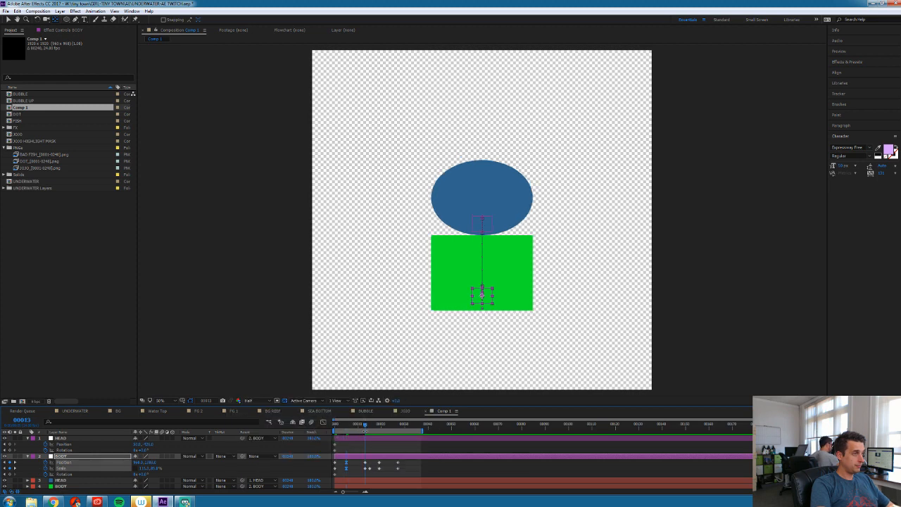
left_click(362, 468)
left_click_drag(361, 468, 369, 460)
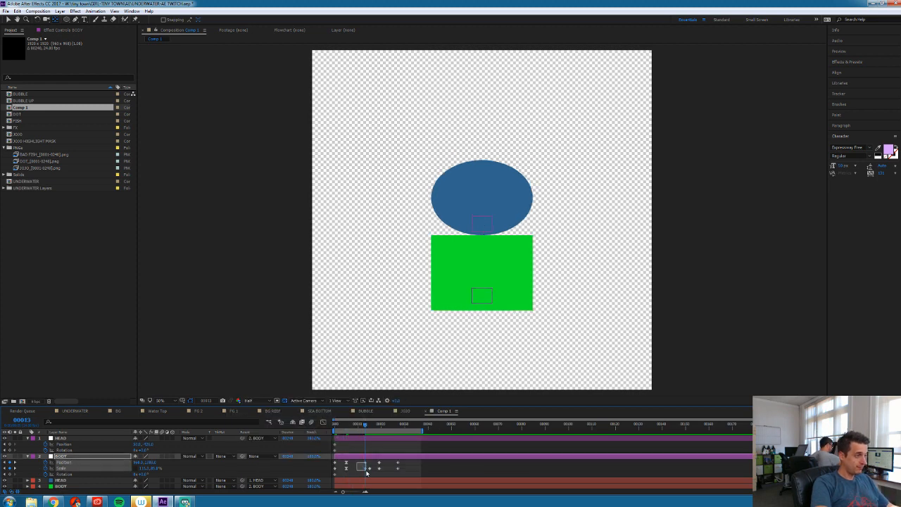
right_click(364, 468)
mouse_move(372, 463)
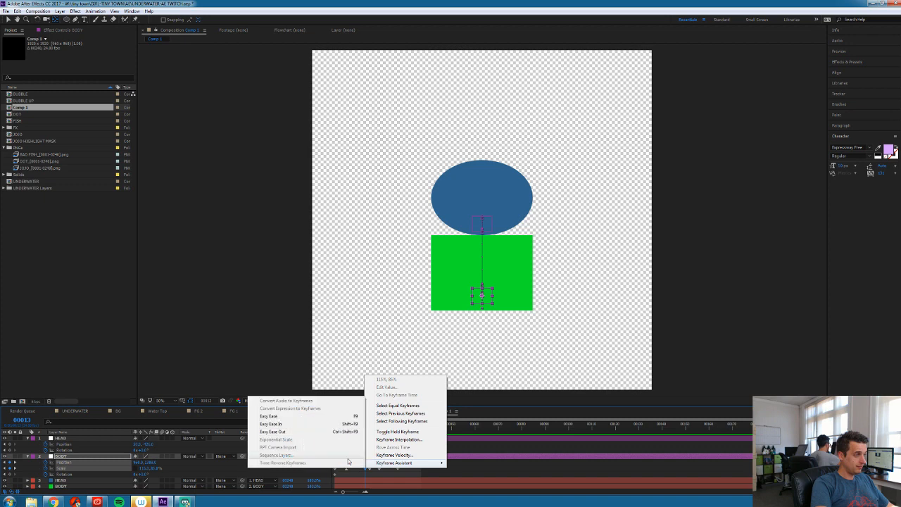
left_click(282, 416)
Check the BODY null's keyframes and play back the eased jump
left_click(483, 297)
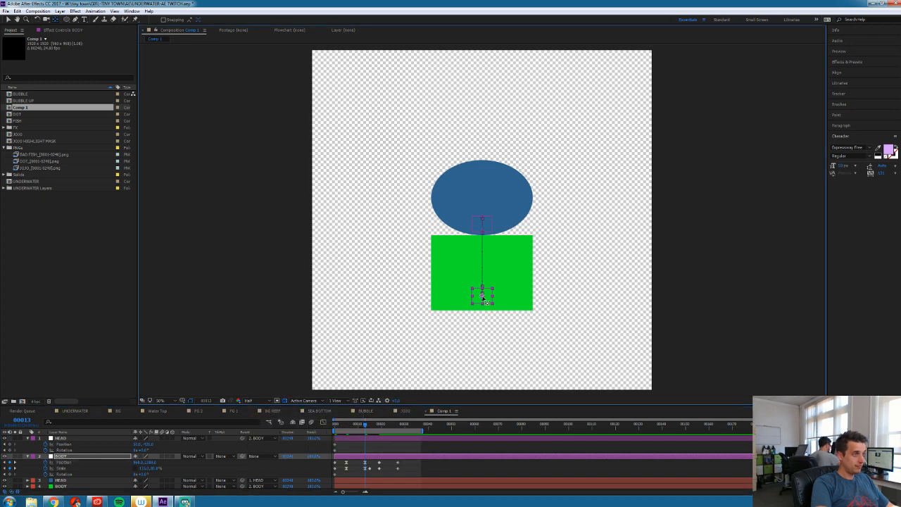
left_click_drag(410, 462, 322, 484)
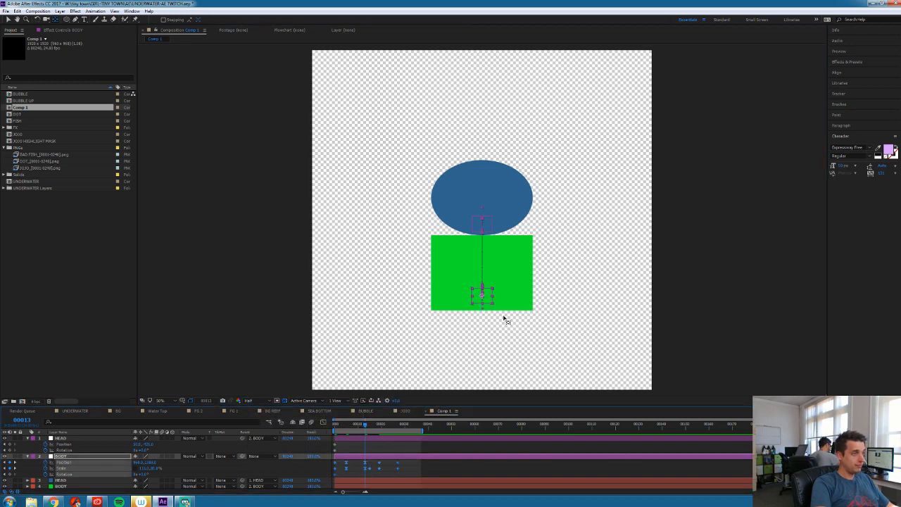
left_click(485, 301)
key("space")
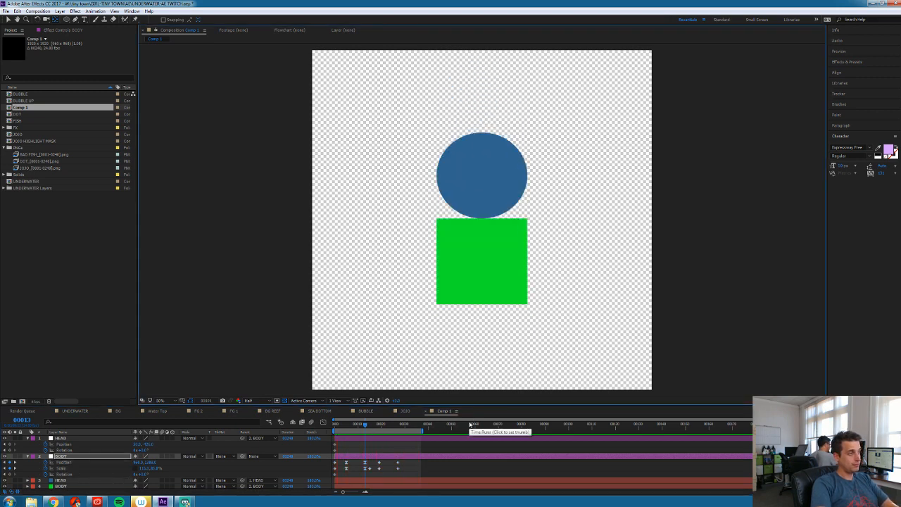
key("space")
Copy the BODY null's starting position and scale keyframes to frame 33 and preview the landing
left_click_drag(399, 425, 412, 425)
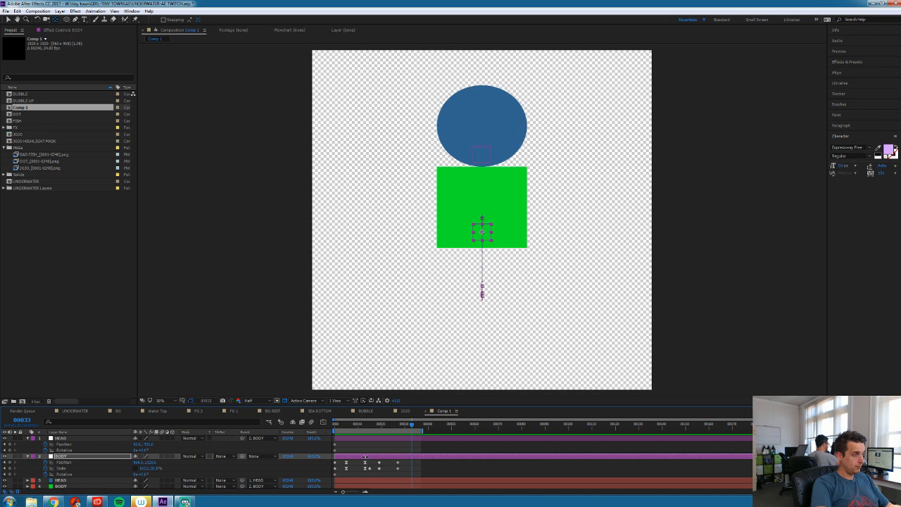
left_click_drag(340, 466, 335, 470)
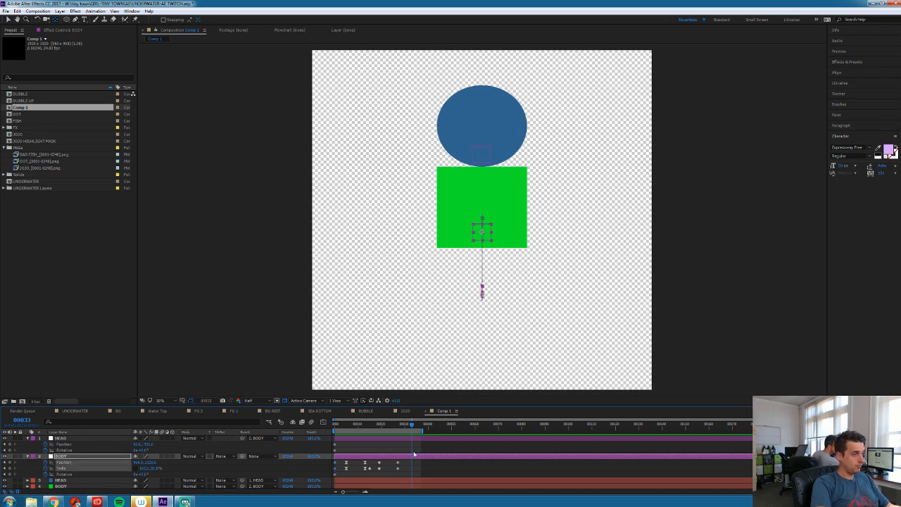
key("ctrl+v")
key("space")
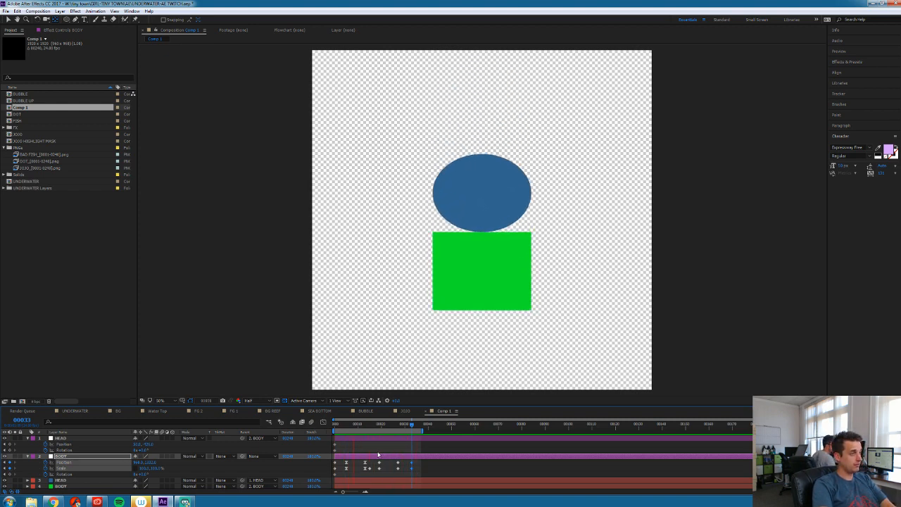
key("space")
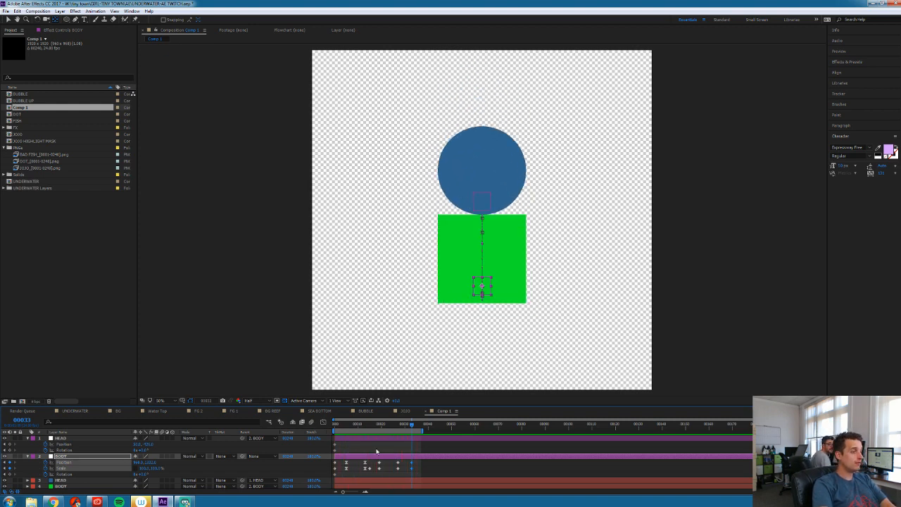
Keyframe the HEAD null's position through the jump, lowering it into the body at frame 33 and restoring its starting position at frame 36
left_click(343, 438)
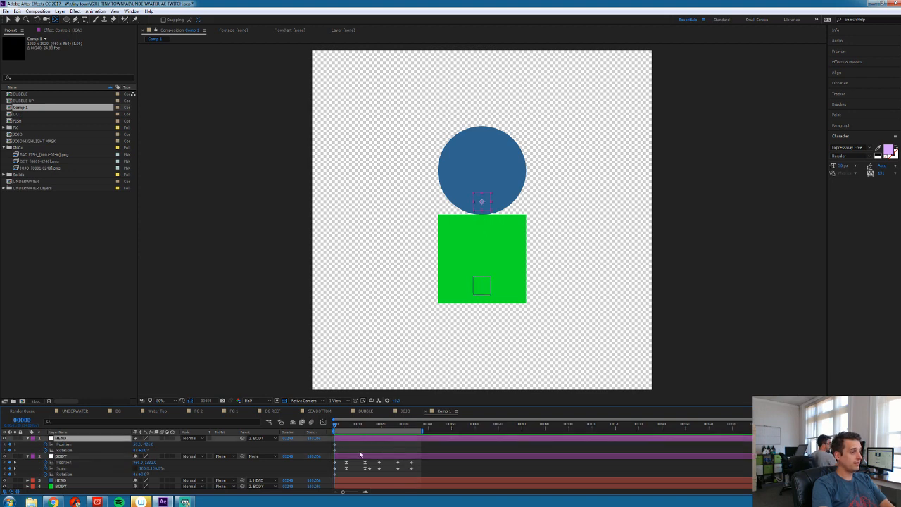
key("space")
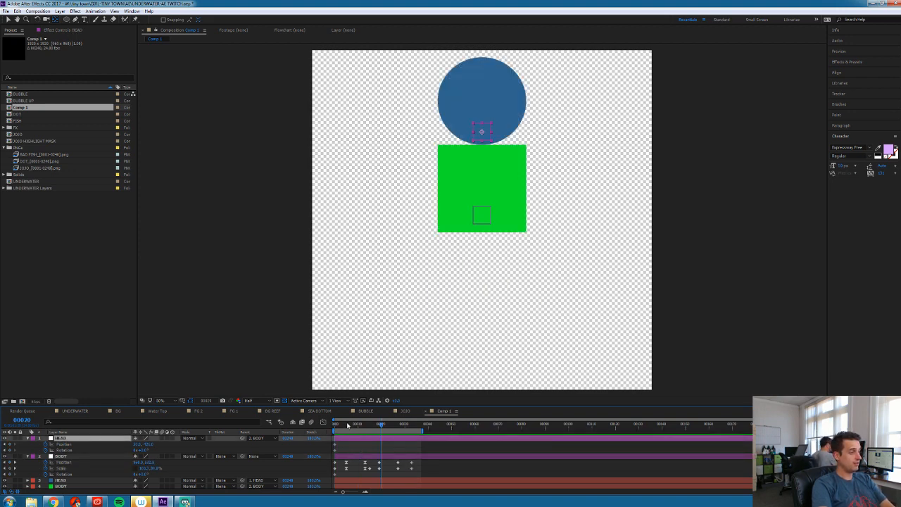
left_click_drag(353, 426, 413, 431)
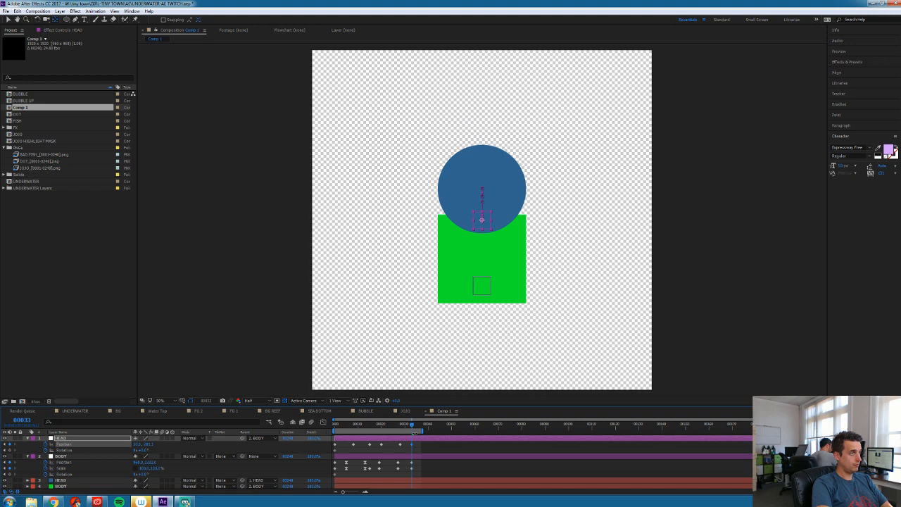
left_click(419, 429)
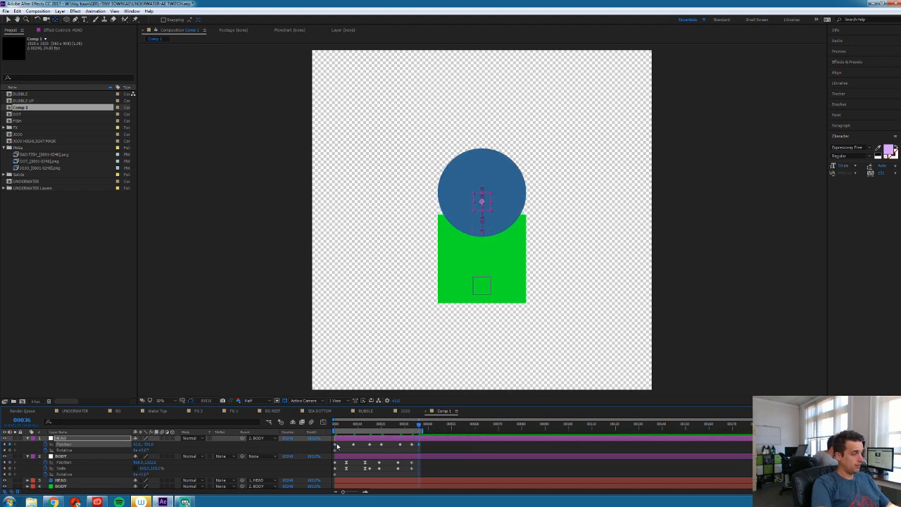
Preview the combined HEAD and BODY jump and return to the first frame
key("space")
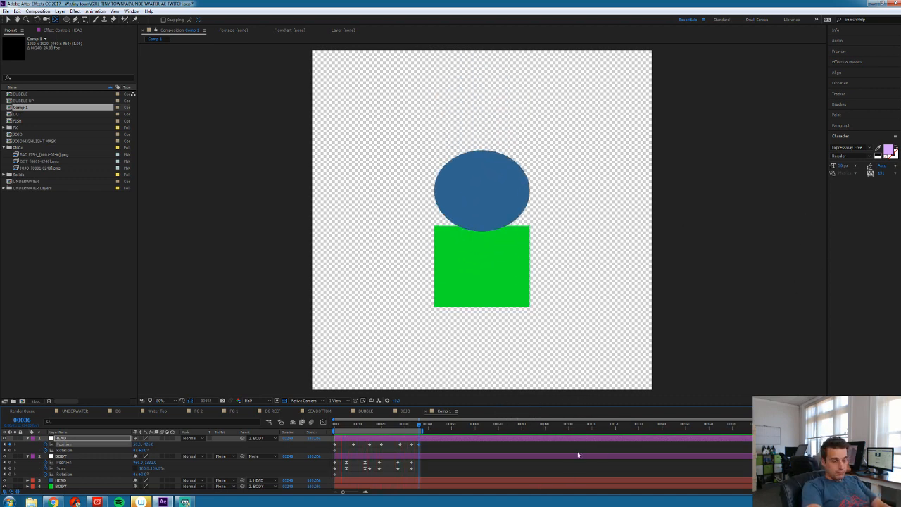
key("comma")
key("period")
key("space")
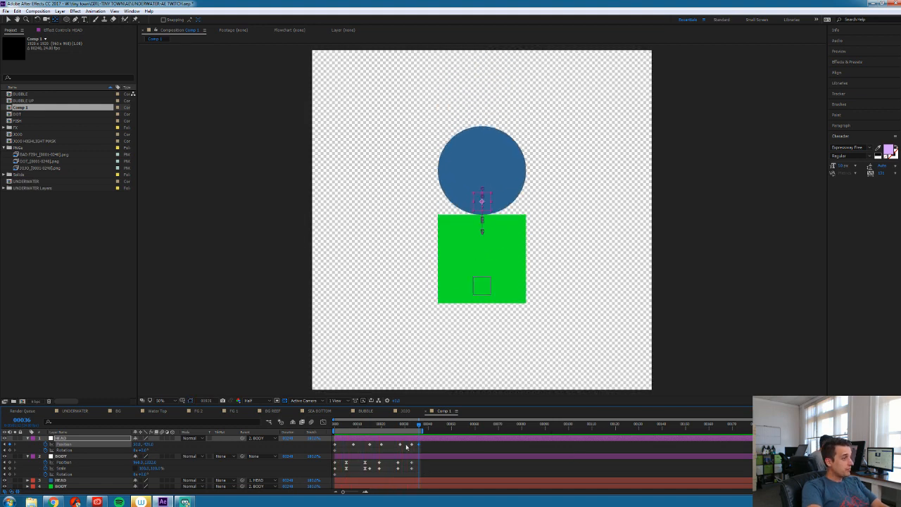
key("Home")
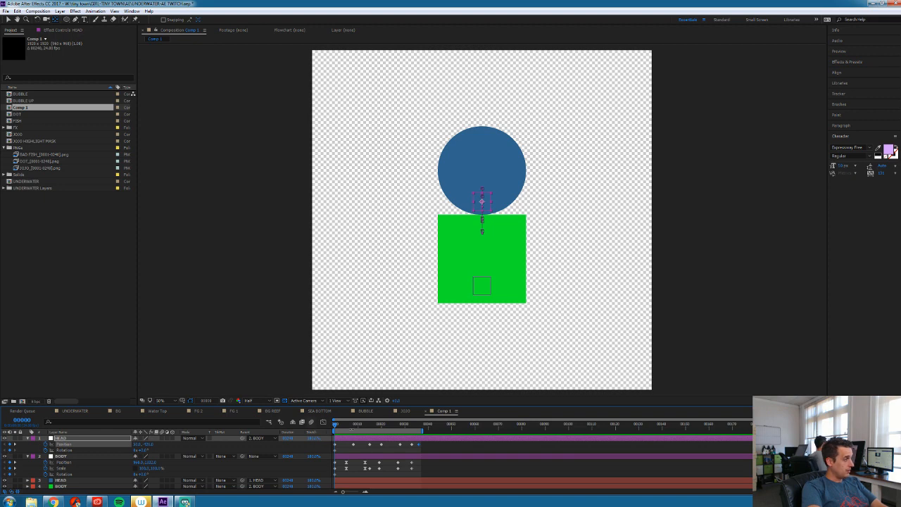
Switch to the UNDERWATER composition, scrub through its opening frames and play it back from frame 0
left_click(75, 411)
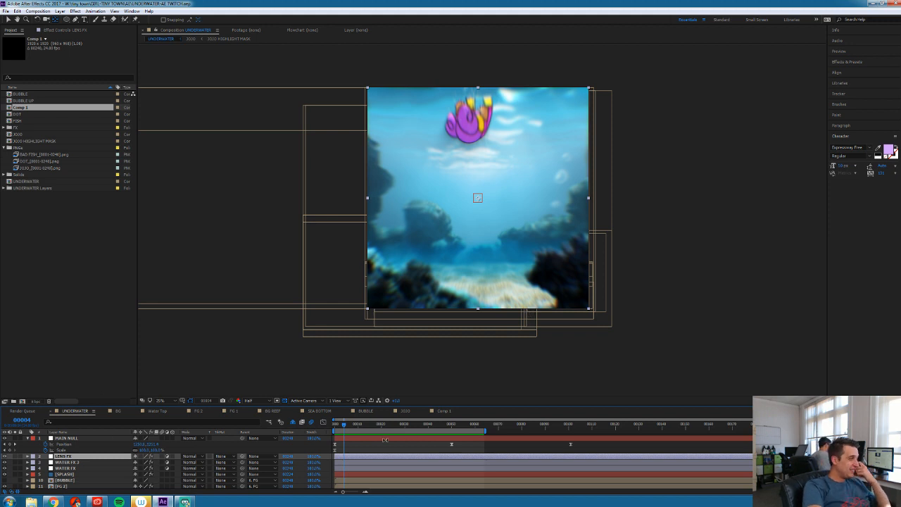
left_click_drag(412, 425, 456, 426)
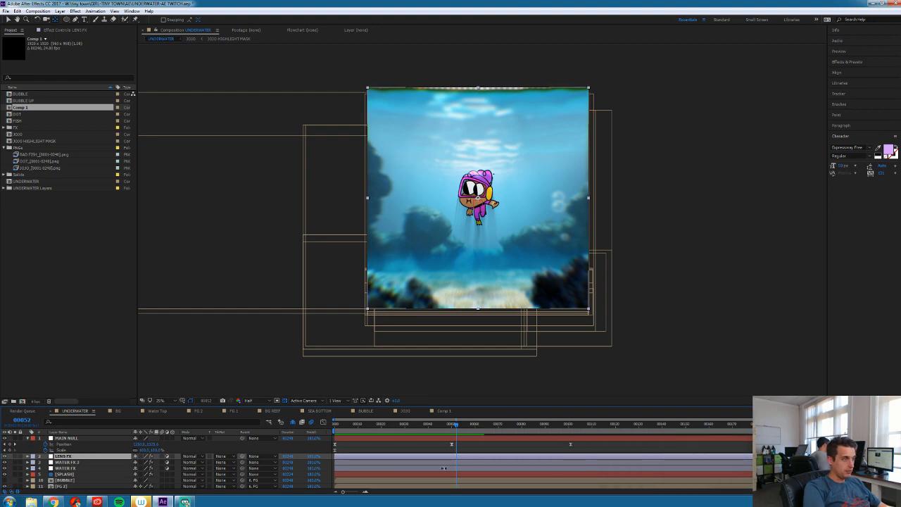
left_click_drag(448, 429, 325, 433)
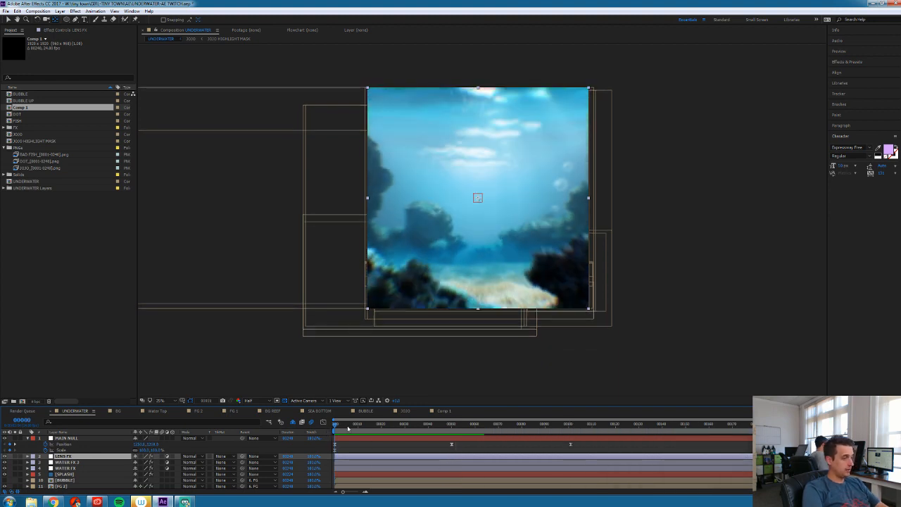
key("comma")
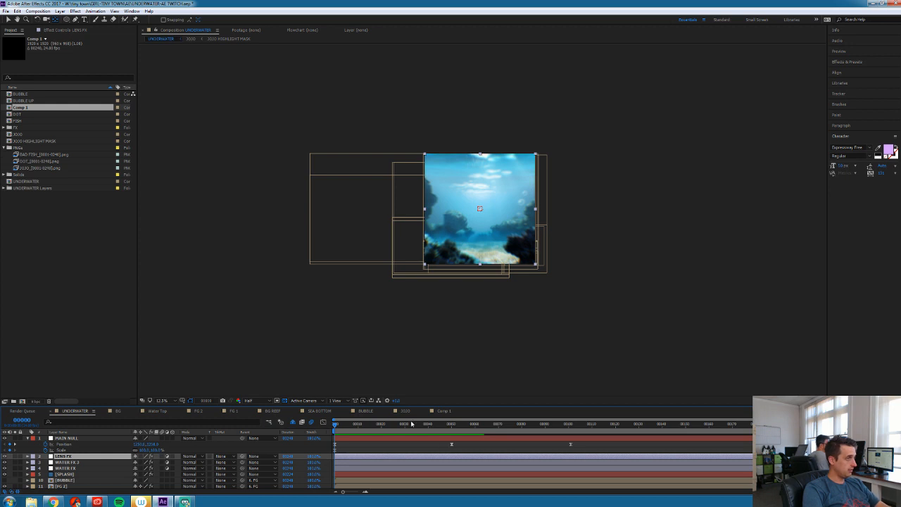
key("period")
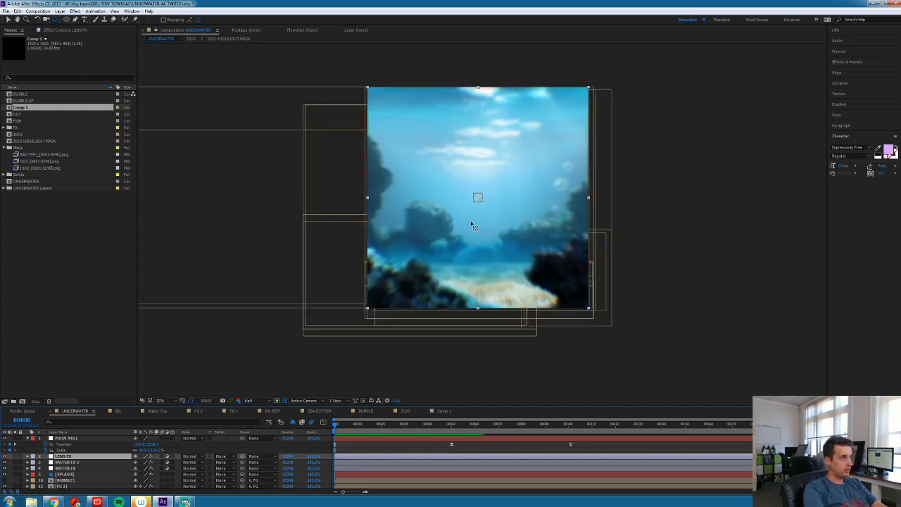
key("space")
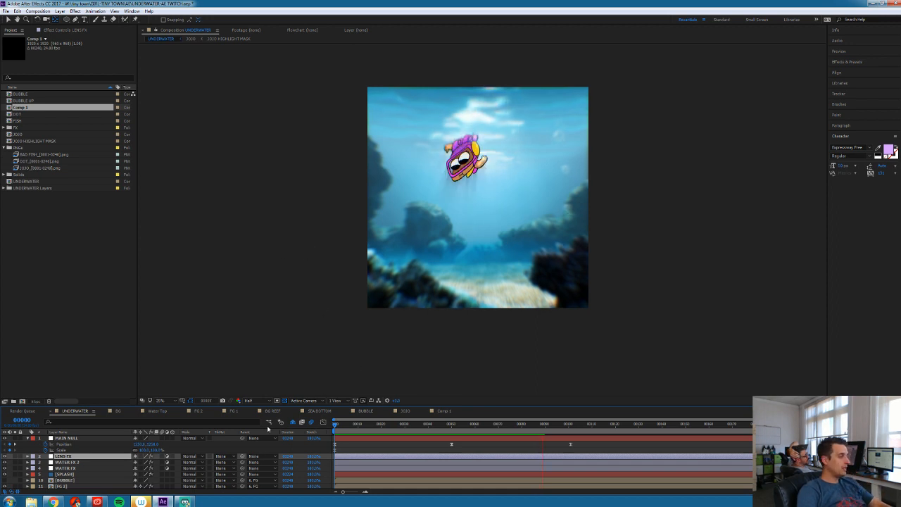
left_click(64, 464)
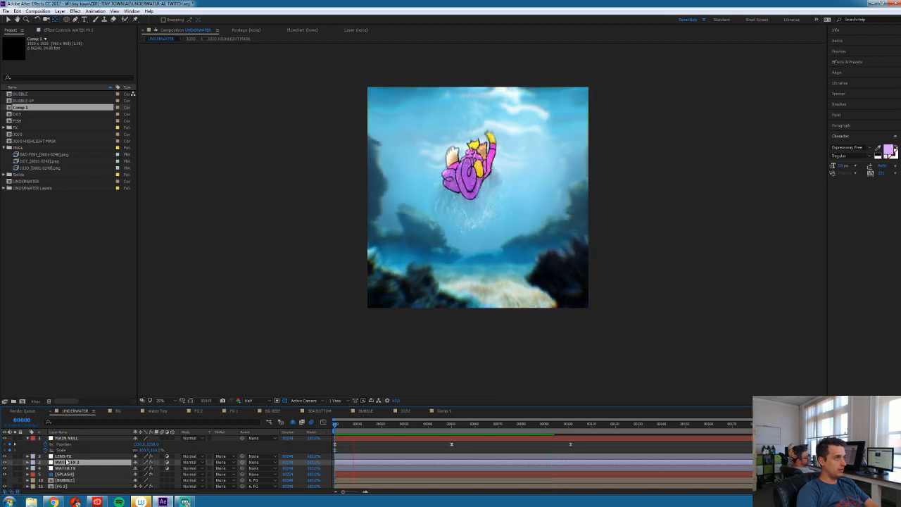
key("space")
Add an adjustment layer above LENS FX, apply Hue/Saturation with Master Hue shifted to about 112°, and preview the tinted animation
left_click(61, 457)
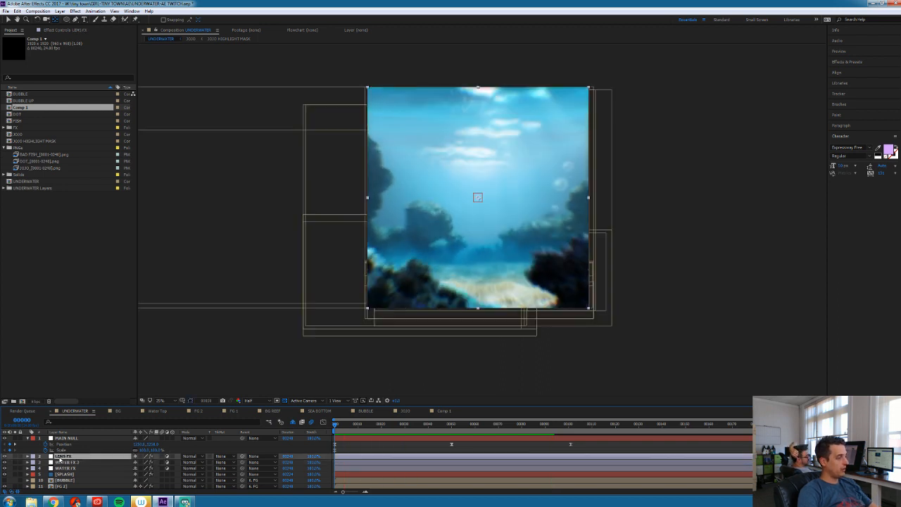
key("ctrl+alt+y")
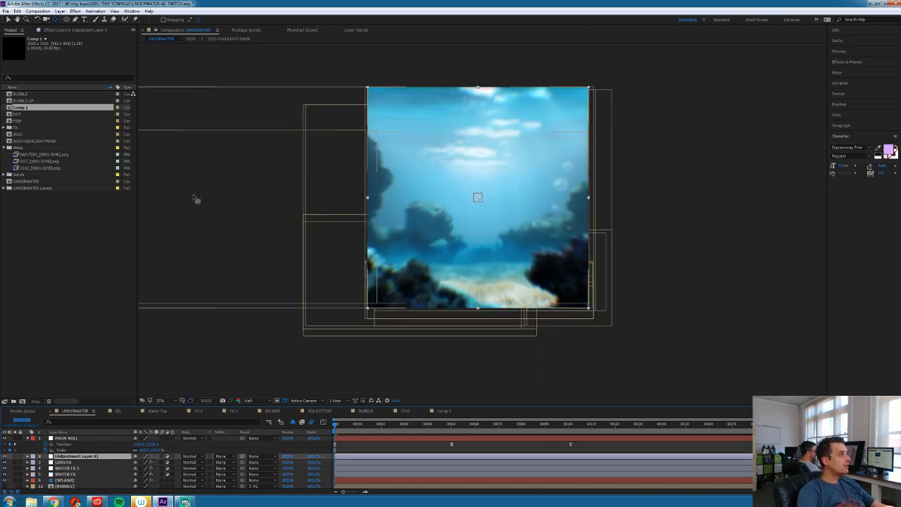
left_click(76, 11)
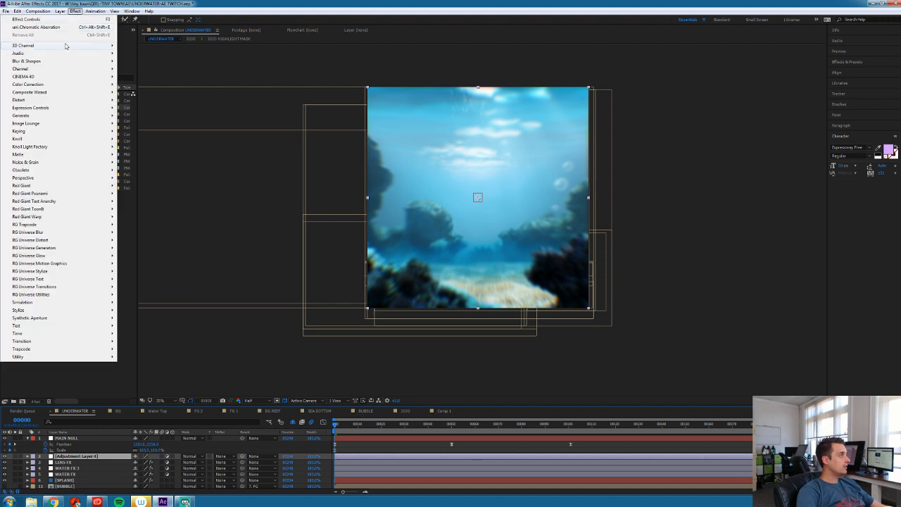
mouse_move(55, 84)
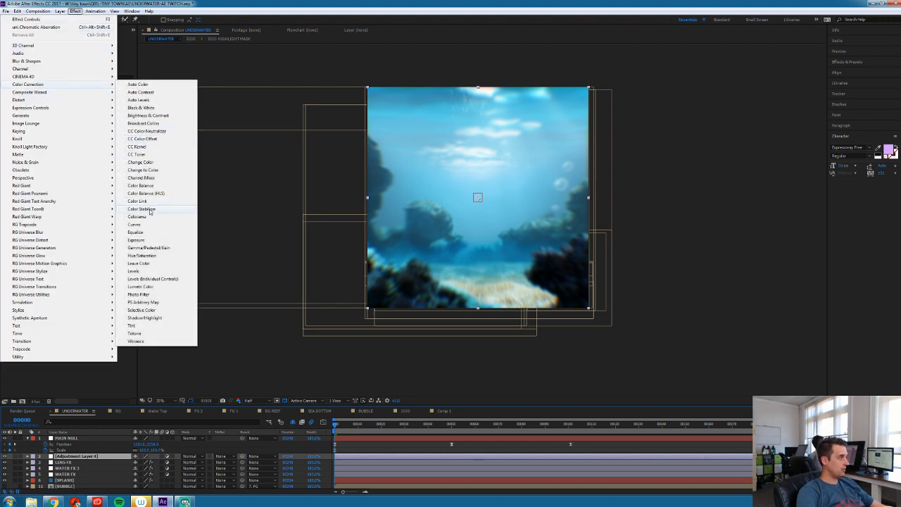
left_click(142, 255)
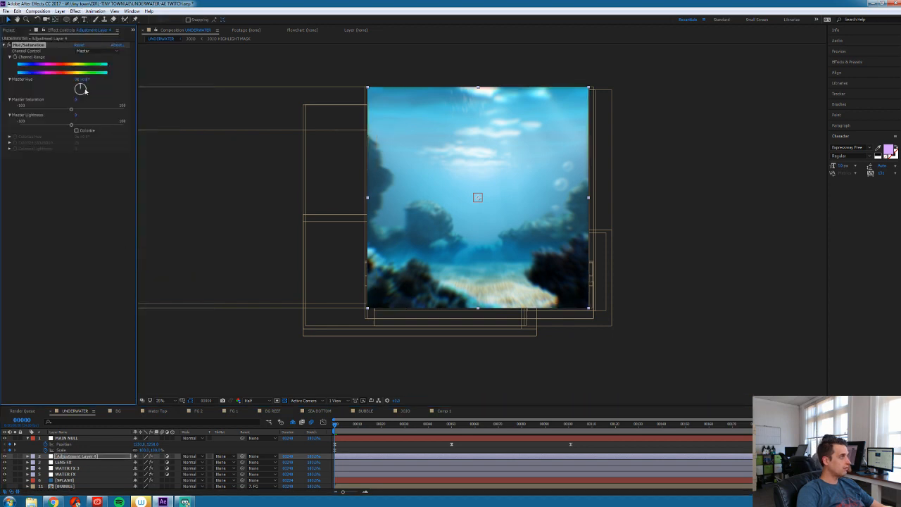
left_click_drag(102, 81, 133, 85)
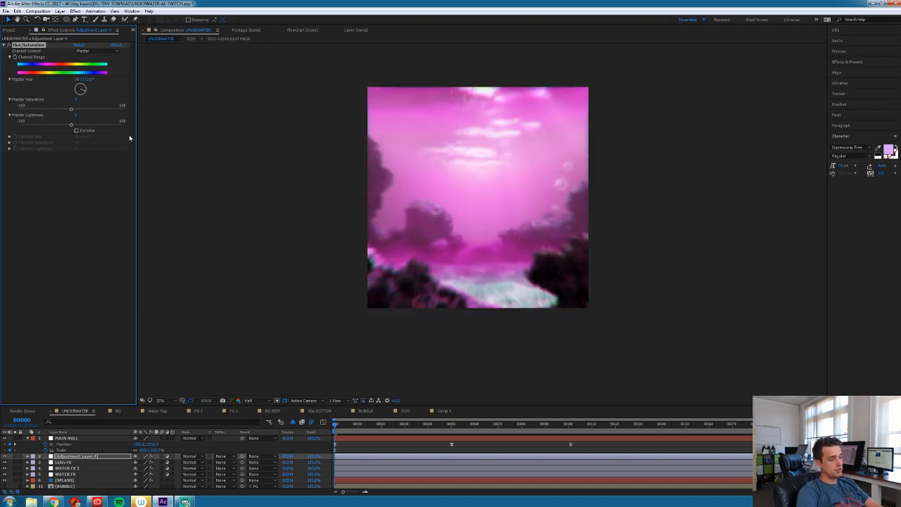
key("space")
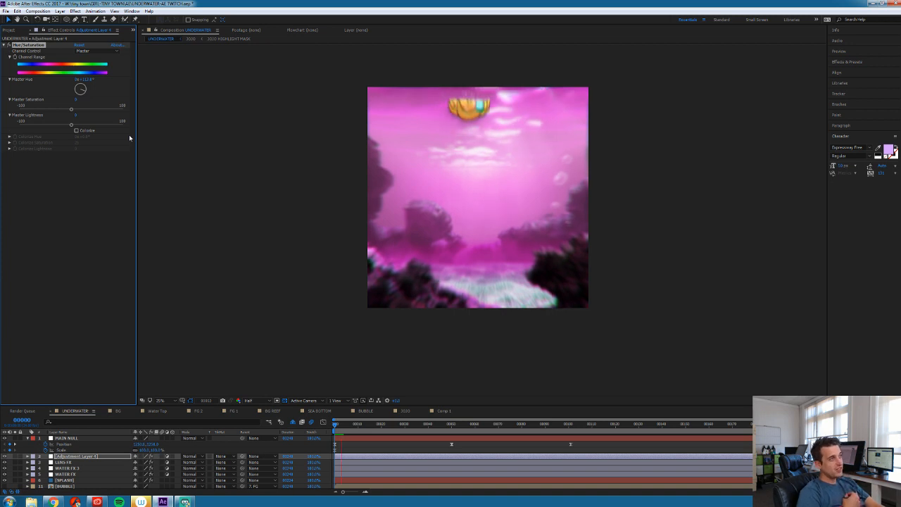
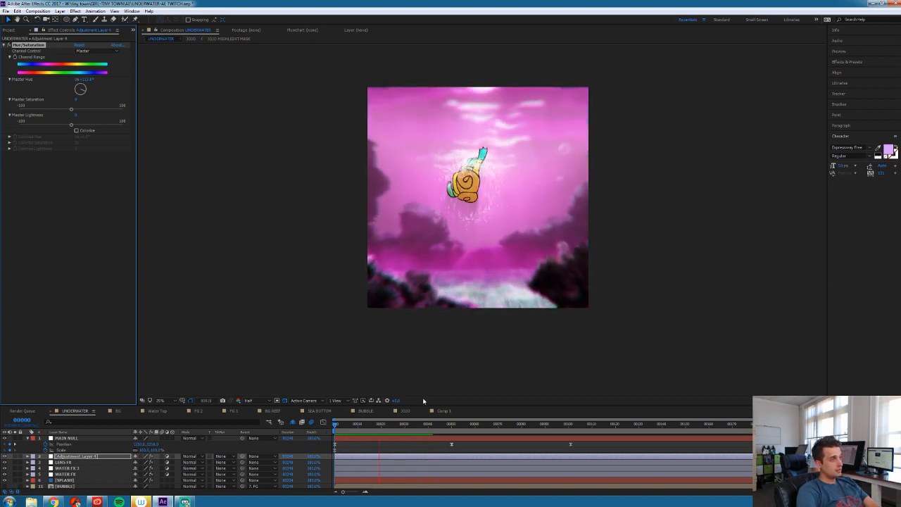
key("space")
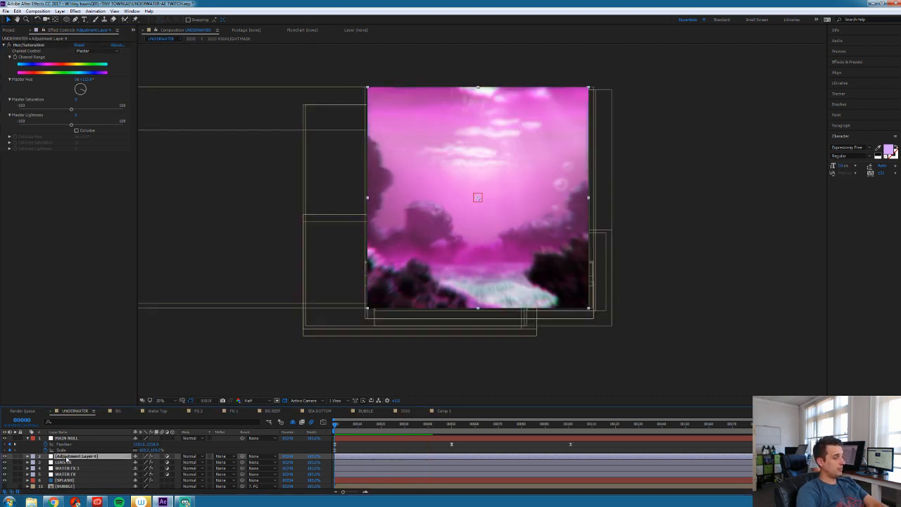
Delete the hue-shifting adjustment layer and play back the UNDERWATER composition without it
key("Delete")
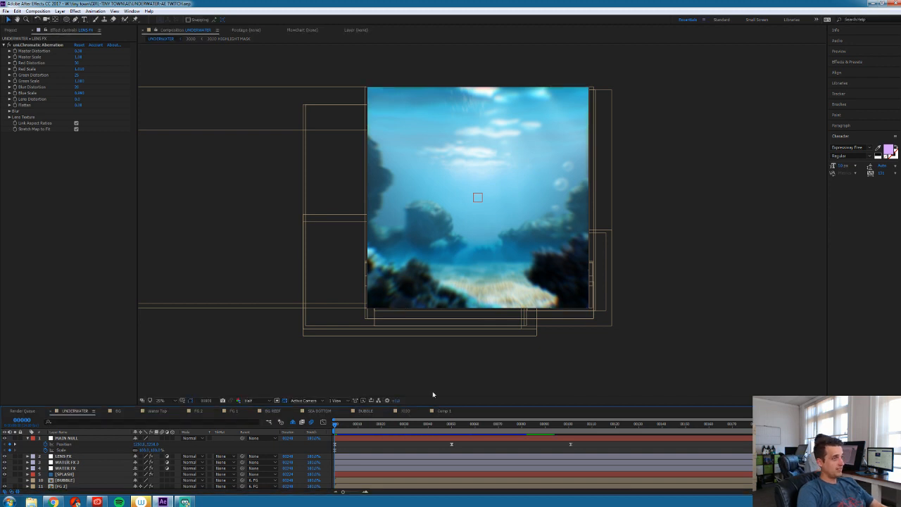
key("space")
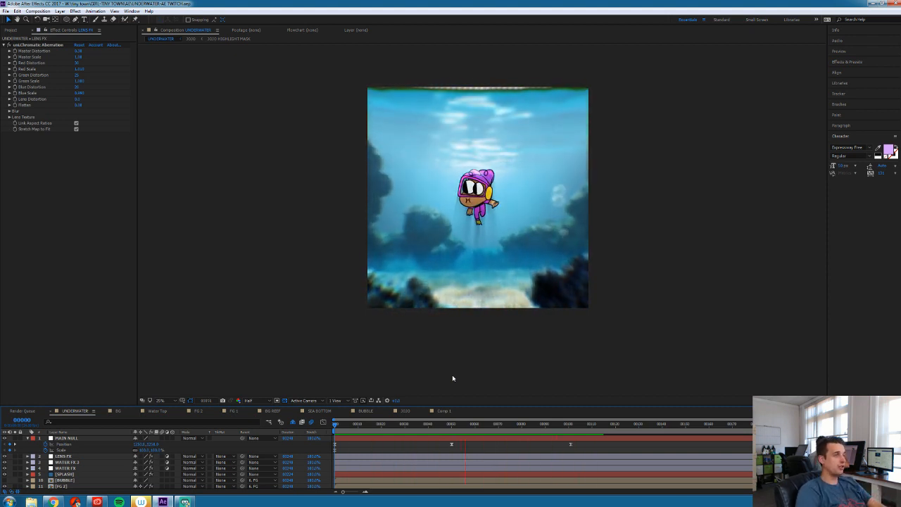
key("space")
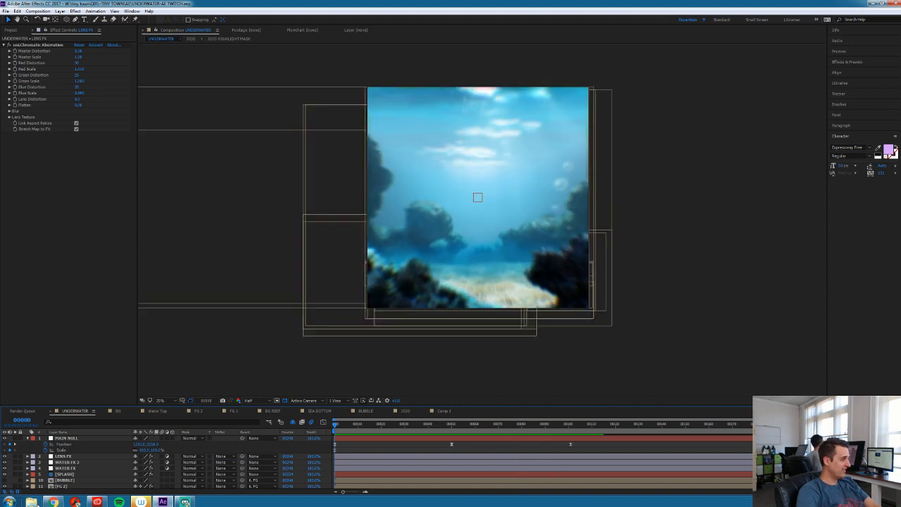
Switch to a new Windows Explorer window and browse the folders on the WORK network drive
key("super+e")
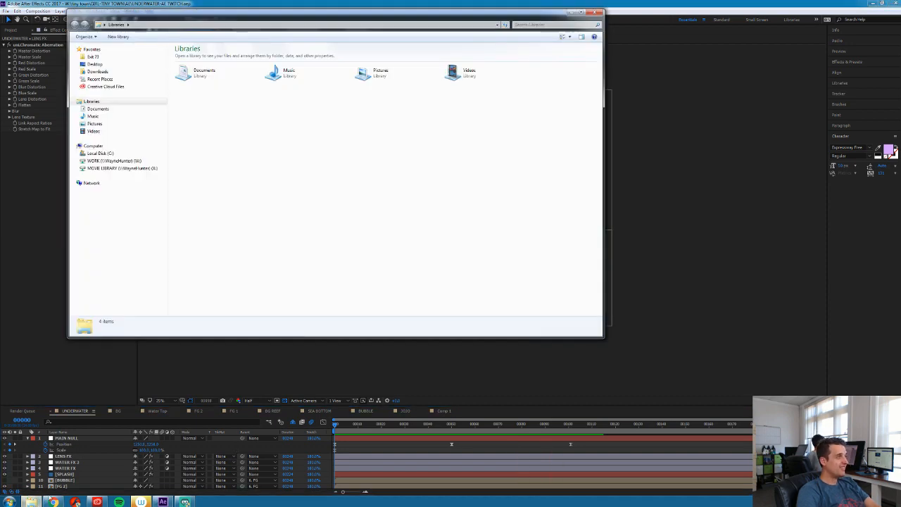
left_click(108, 161)
scroll(200, 246, "down", 20)
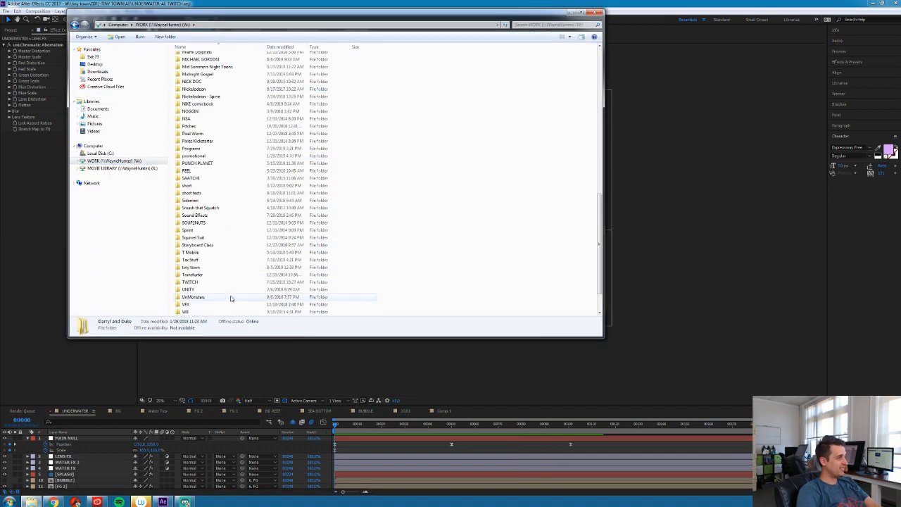
double_click(195, 245)
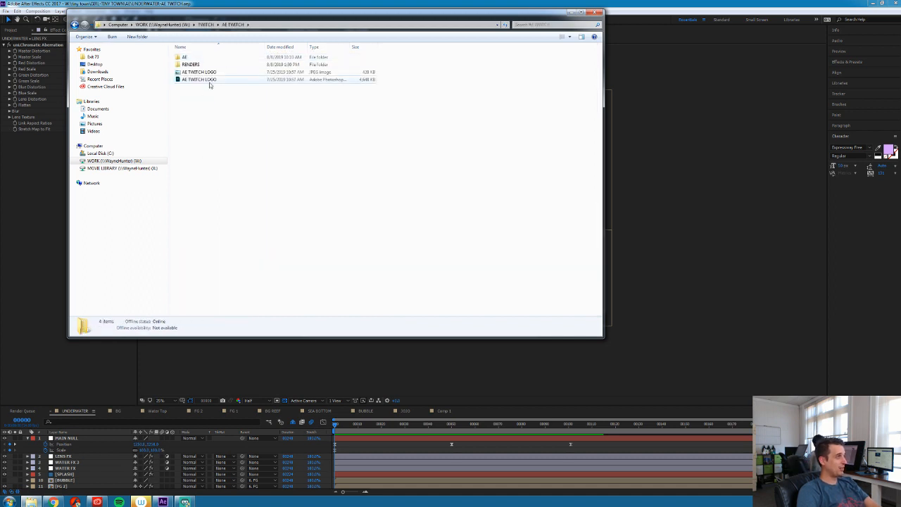
left_click(204, 25)
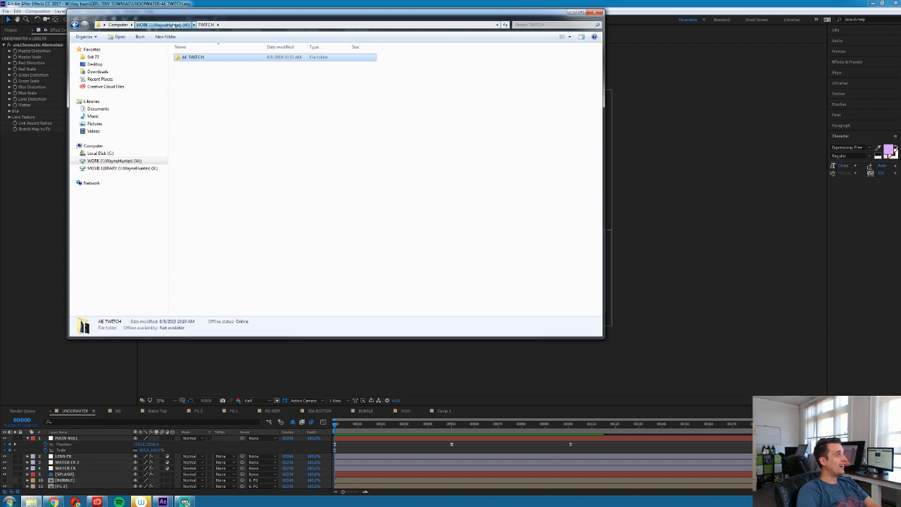
left_click(162, 25)
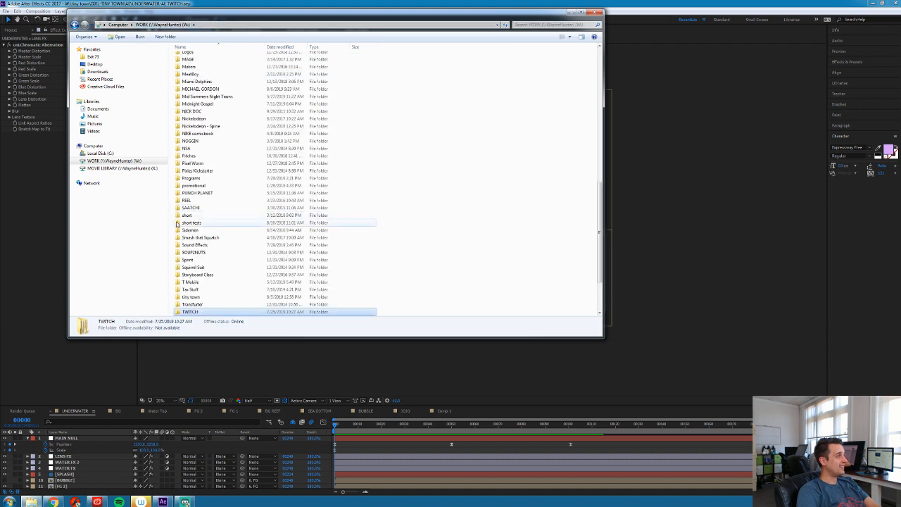
Open the RENDERS folder of the GIRL-TINY TOWN project inside the tiny town folder
double_click(191, 297)
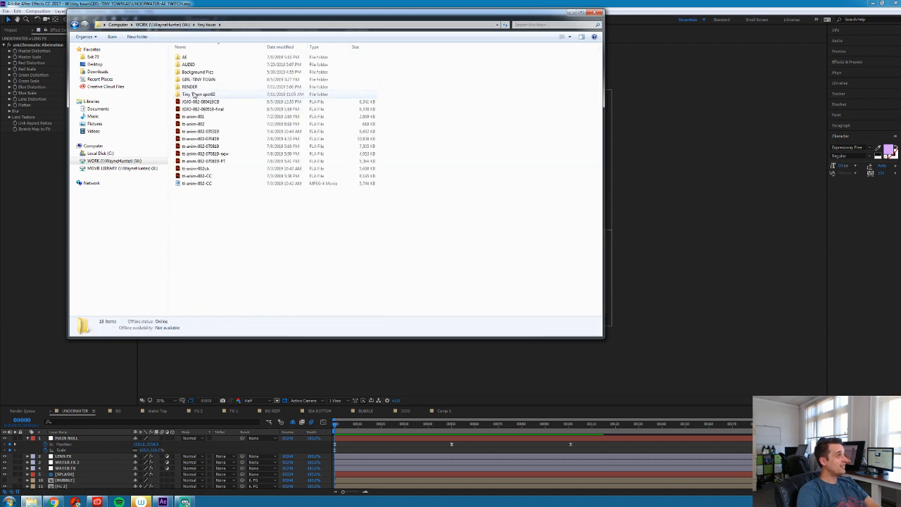
double_click(197, 80)
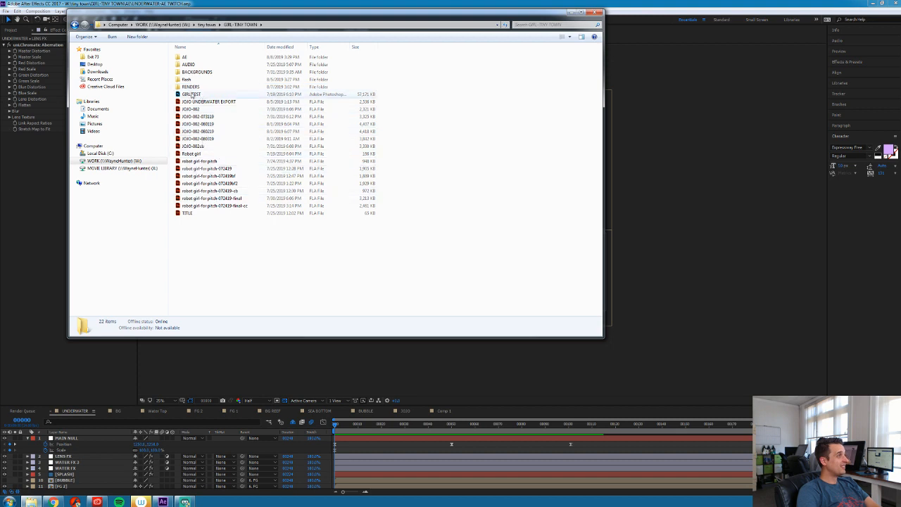
double_click(190, 87)
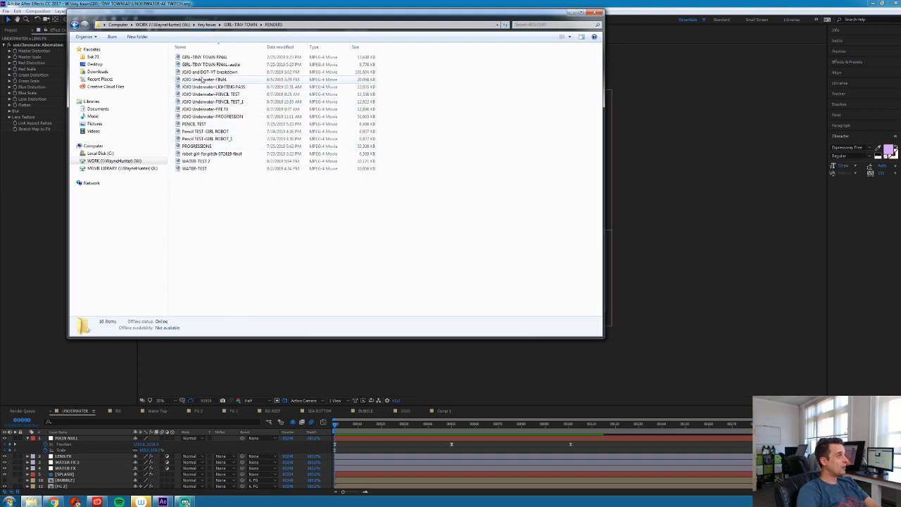
Play the JOJO Underwater-FINAL movie in an enlarged player window and close the file browser behind it
left_click(203, 81)
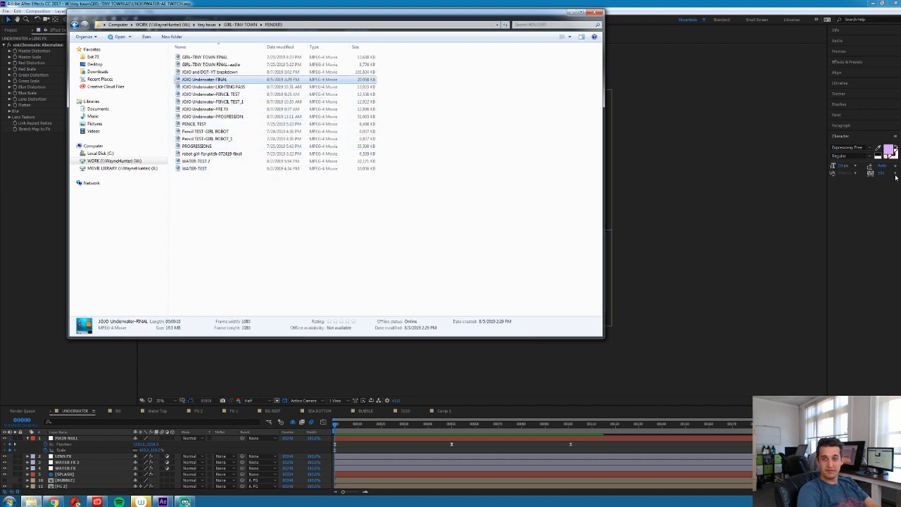
key("Return")
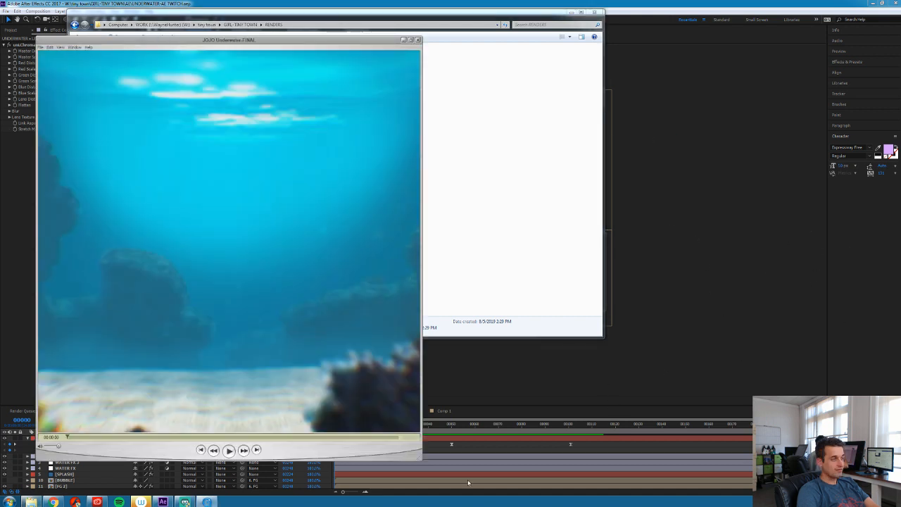
left_click_drag(421, 458, 502, 461)
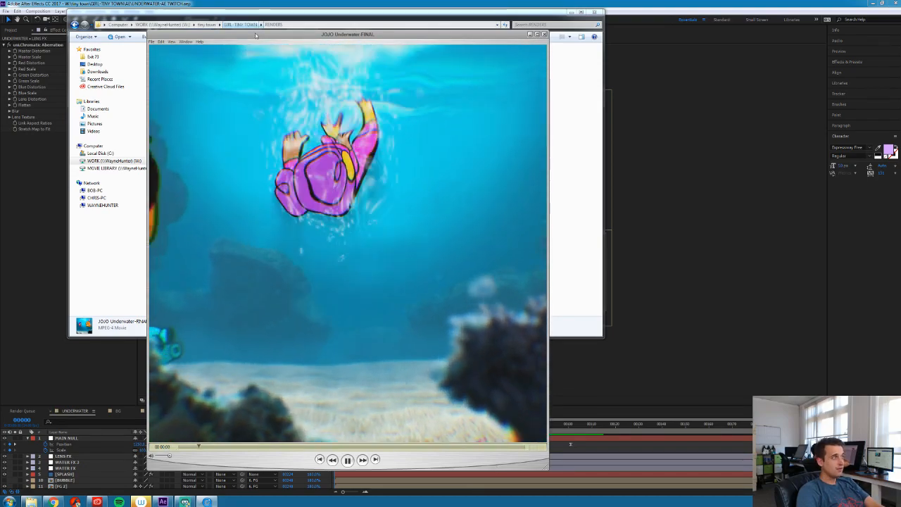
left_click(593, 12)
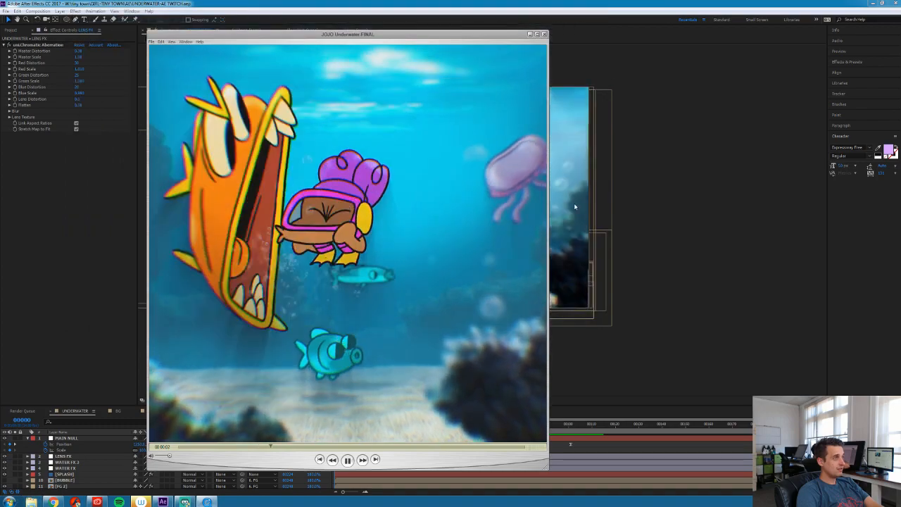